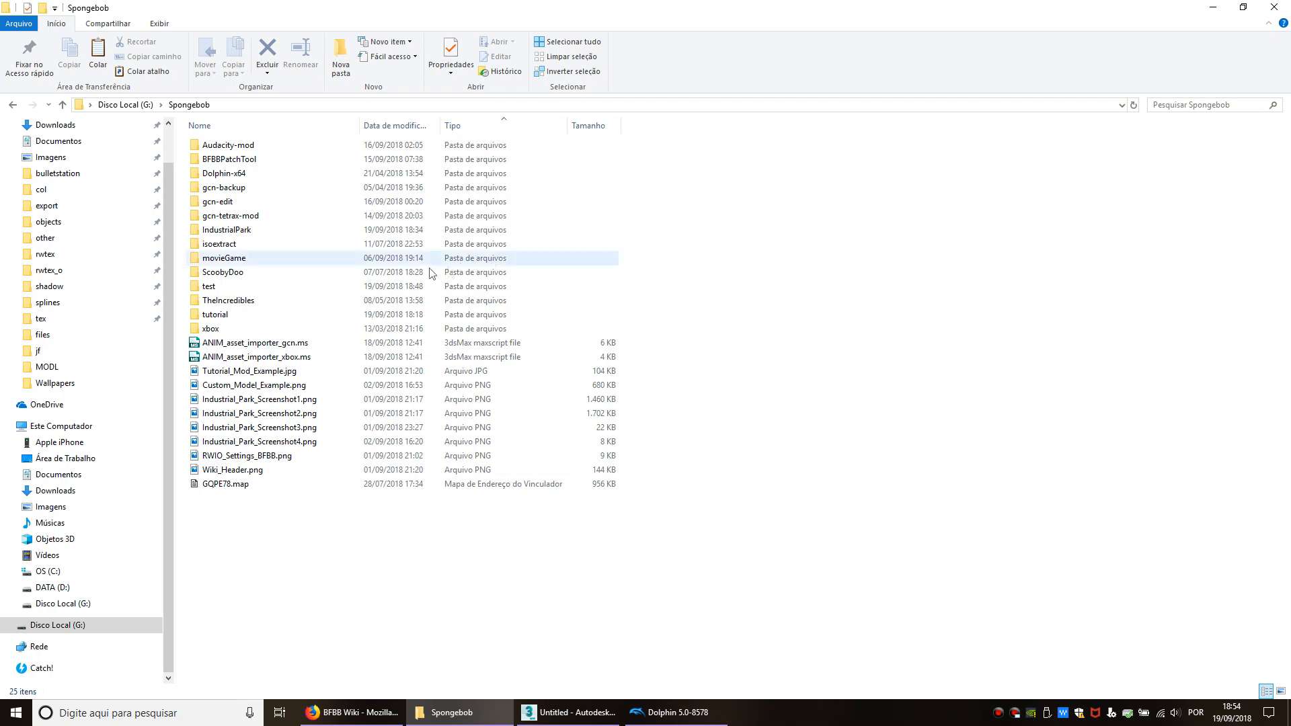
Step: Launch Industrial Park from the IndustrialPark folder inside Spongebob and maximize its window
{"action": "double_click", "coordinate": [237, 316]}
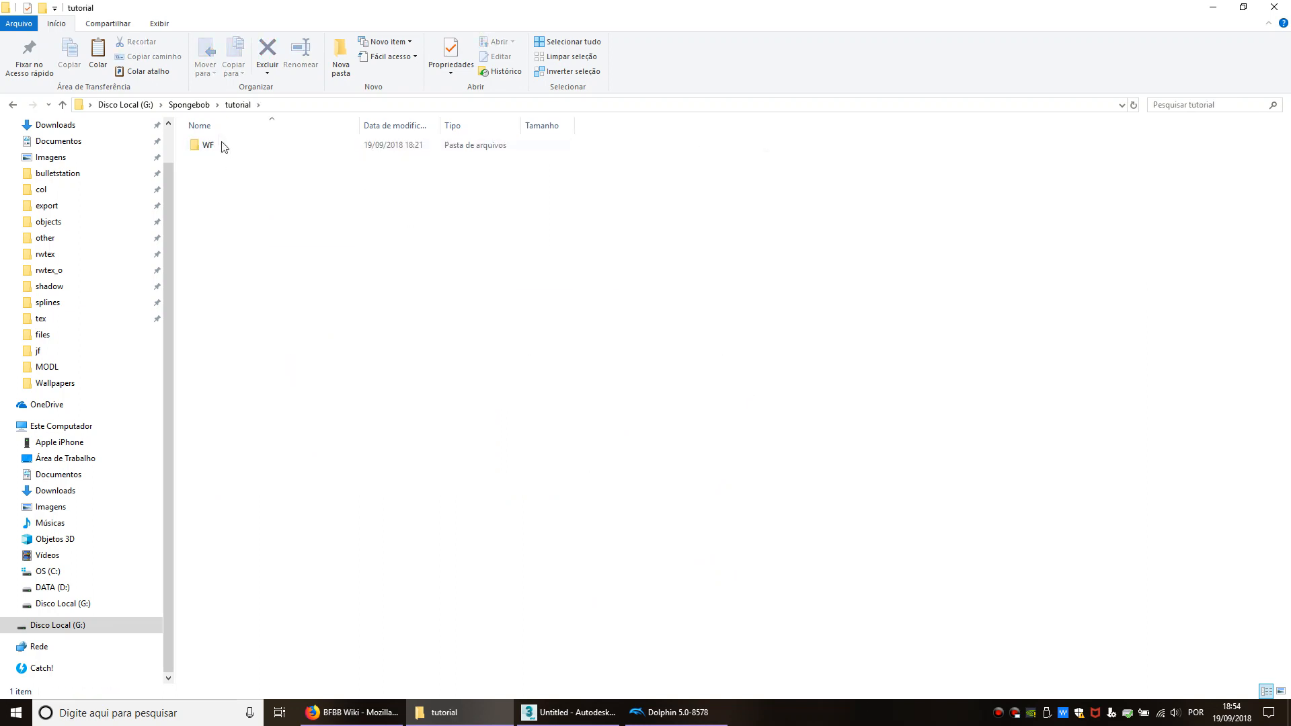
{"action": "left_click", "coordinate": [189, 104]}
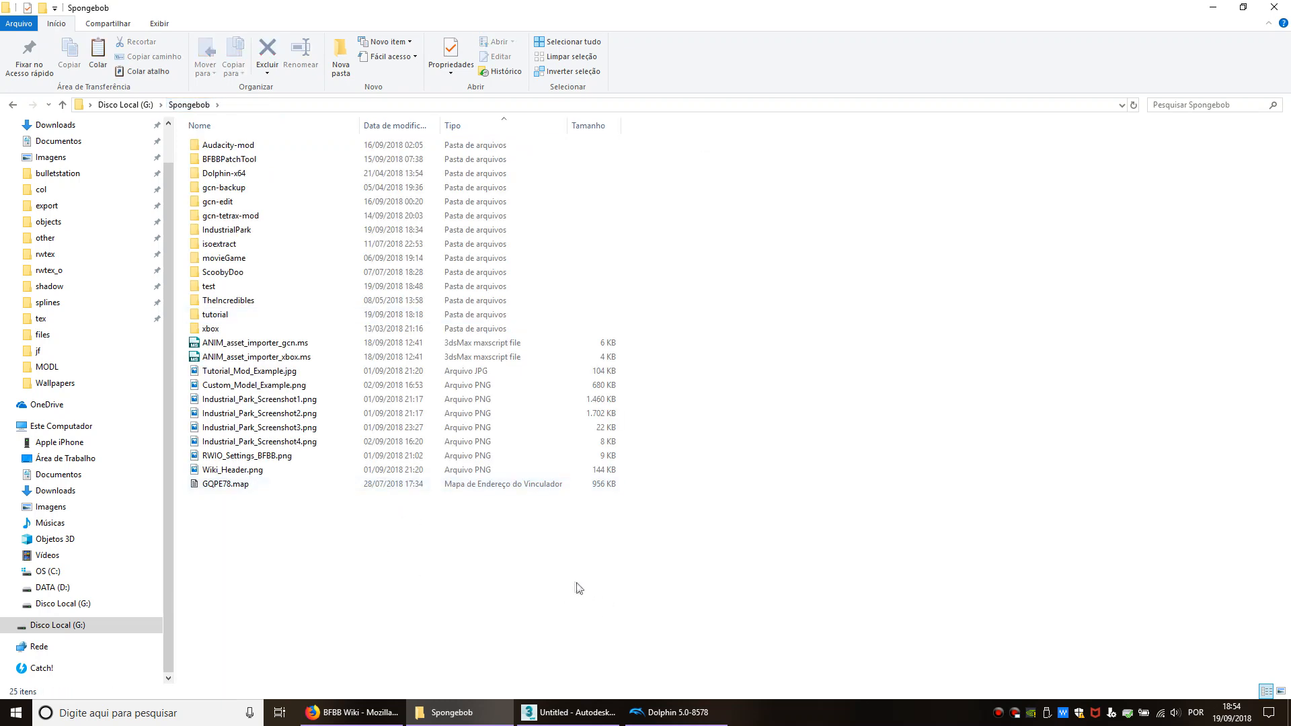
{"action": "double_click", "coordinate": [232, 230]}
{"action": "double_click", "coordinate": [246, 174]}
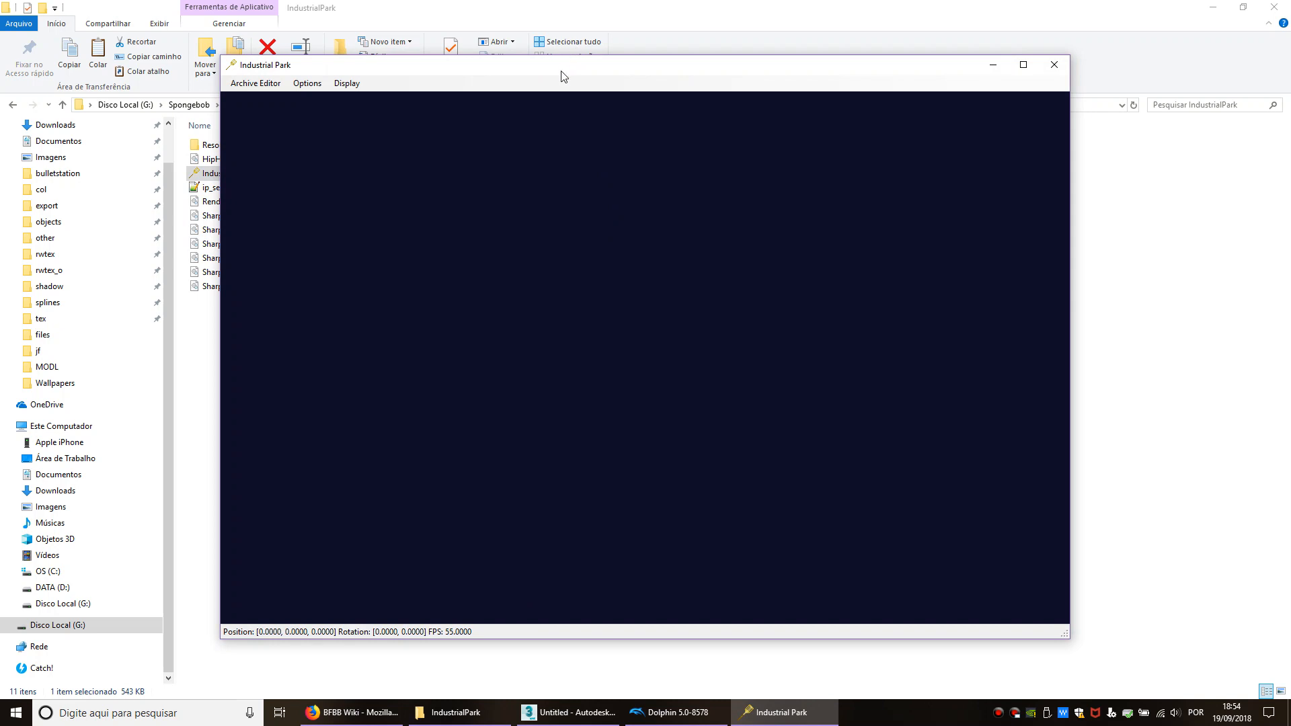
{"action": "double_click", "coordinate": [562, 67]}
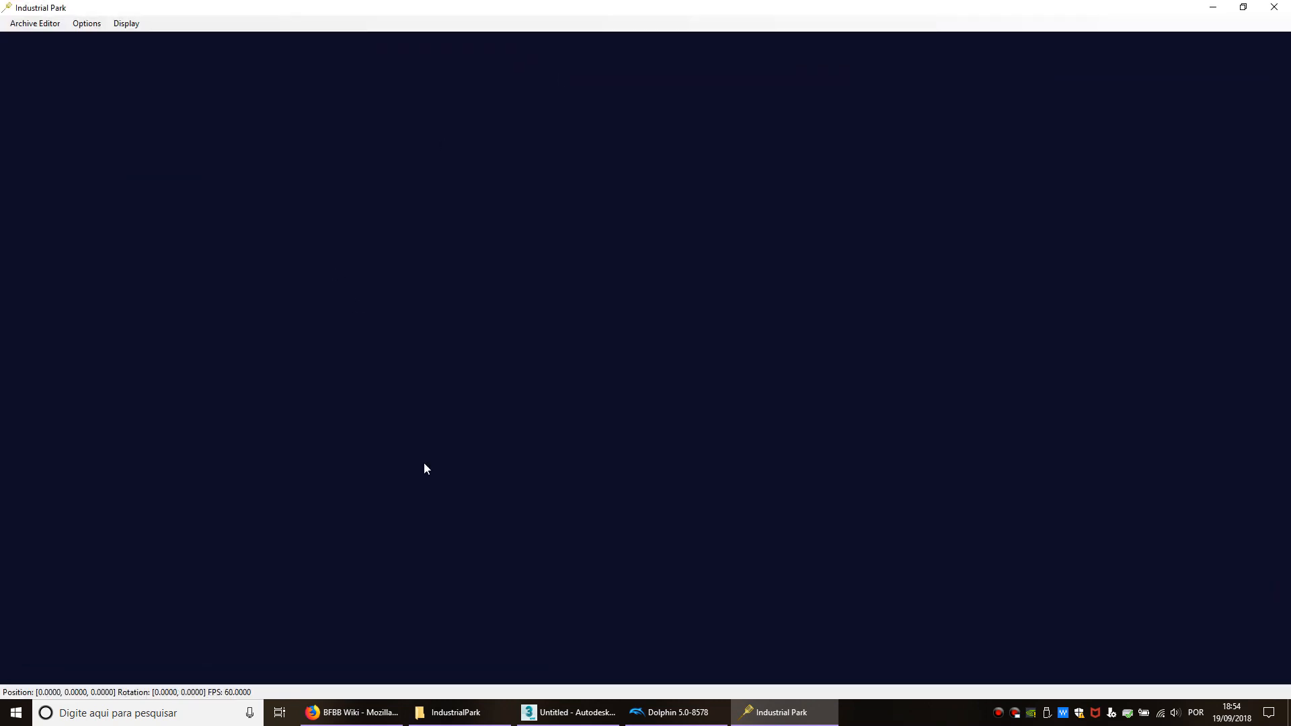
Step: Load boot.HIP from the gcn-edit files folder into a new archive editor, then close that editor window
{"action": "left_click", "coordinate": [35, 24]}
{"action": "left_click", "coordinate": [43, 39]}
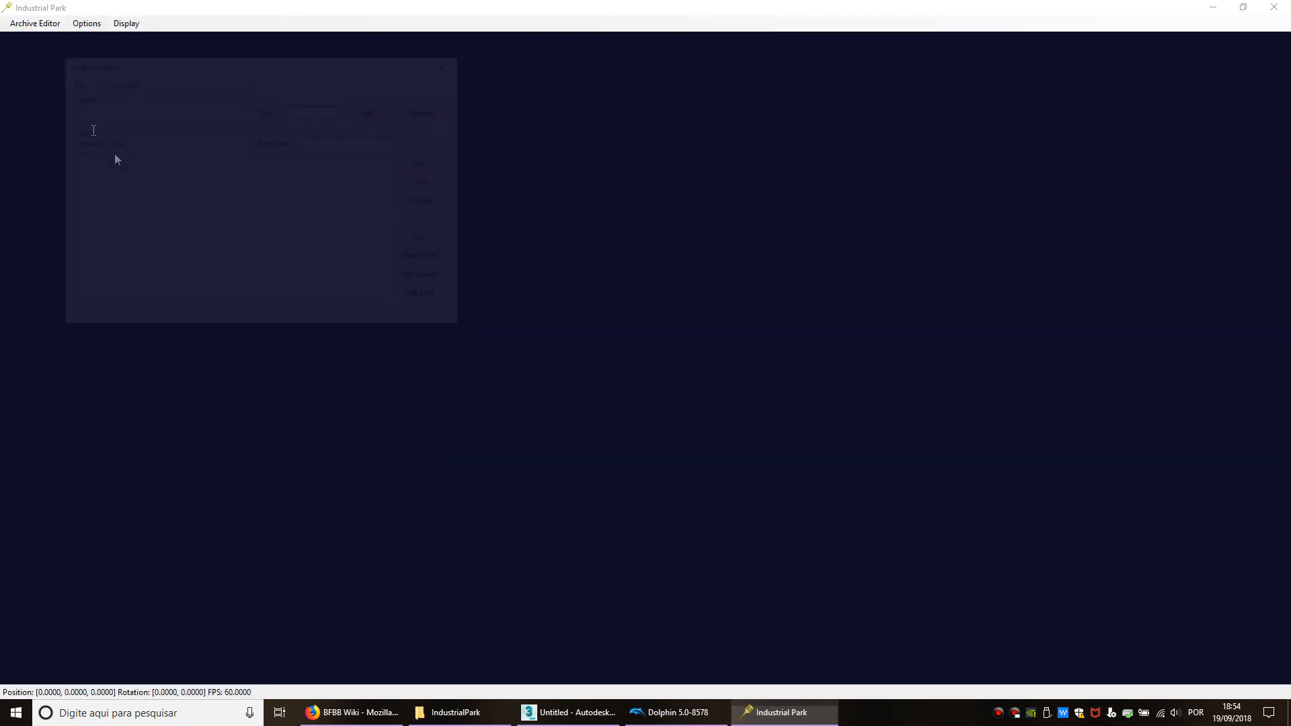
{"action": "left_click", "coordinate": [74, 80]}
{"action": "left_click", "coordinate": [87, 100]}
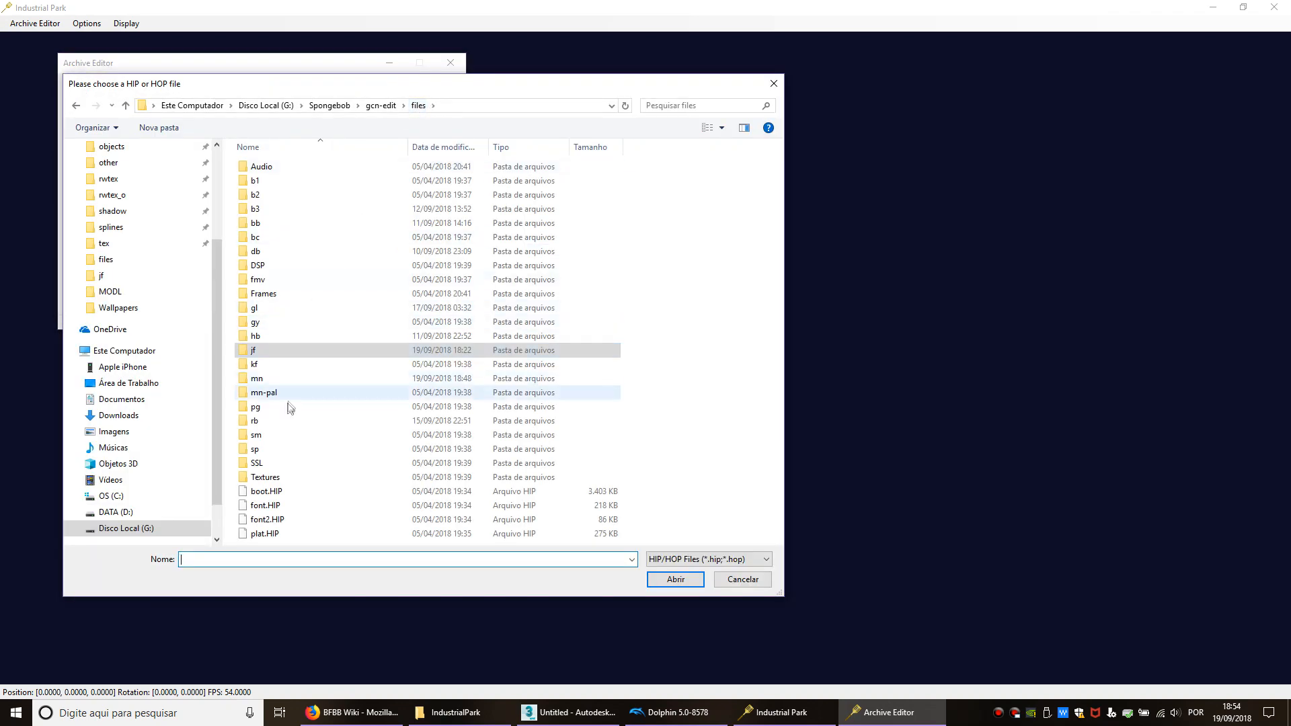
{"action": "double_click", "coordinate": [271, 493]}
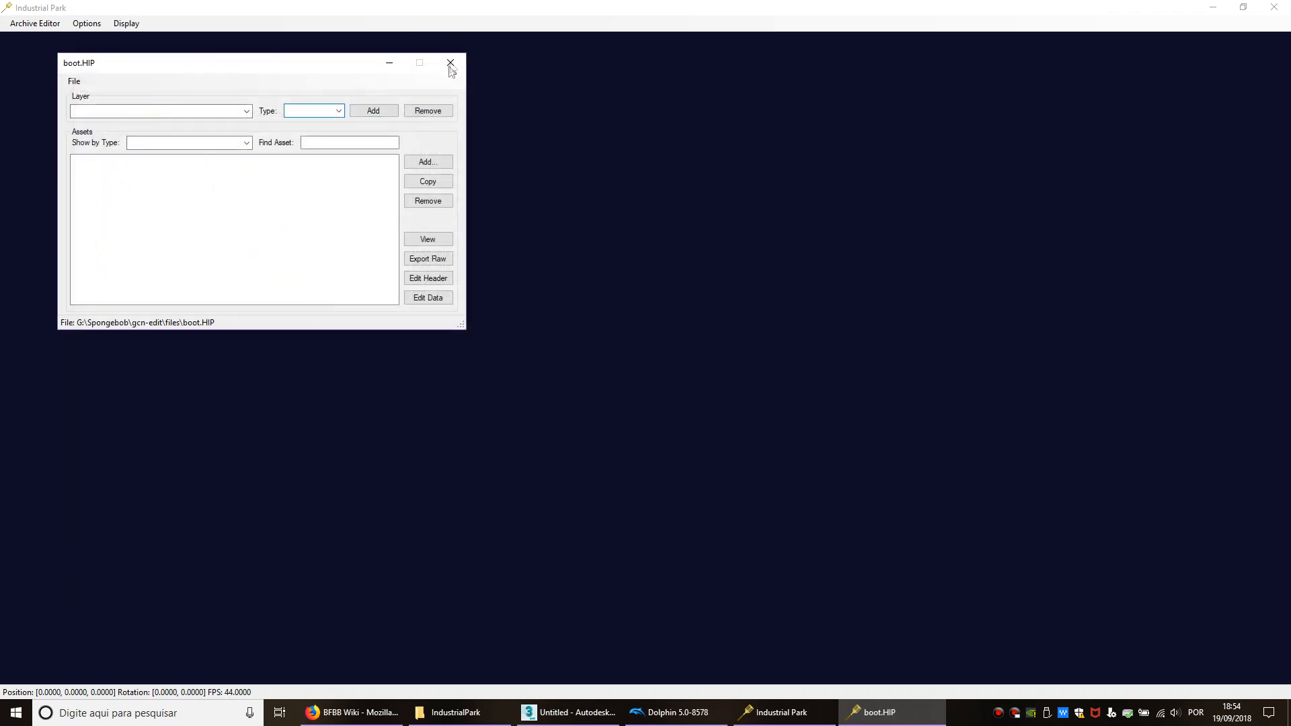
{"action": "left_click", "coordinate": [450, 62]}
Step: Load jf01.HOP from the jf folder into another new archive editor and close that editor window
{"action": "left_click", "coordinate": [35, 23]}
{"action": "left_click", "coordinate": [43, 39]}
{"action": "left_click", "coordinate": [95, 100]}
{"action": "left_click", "coordinate": [108, 111]}
{"action": "double_click", "coordinate": [283, 371]}
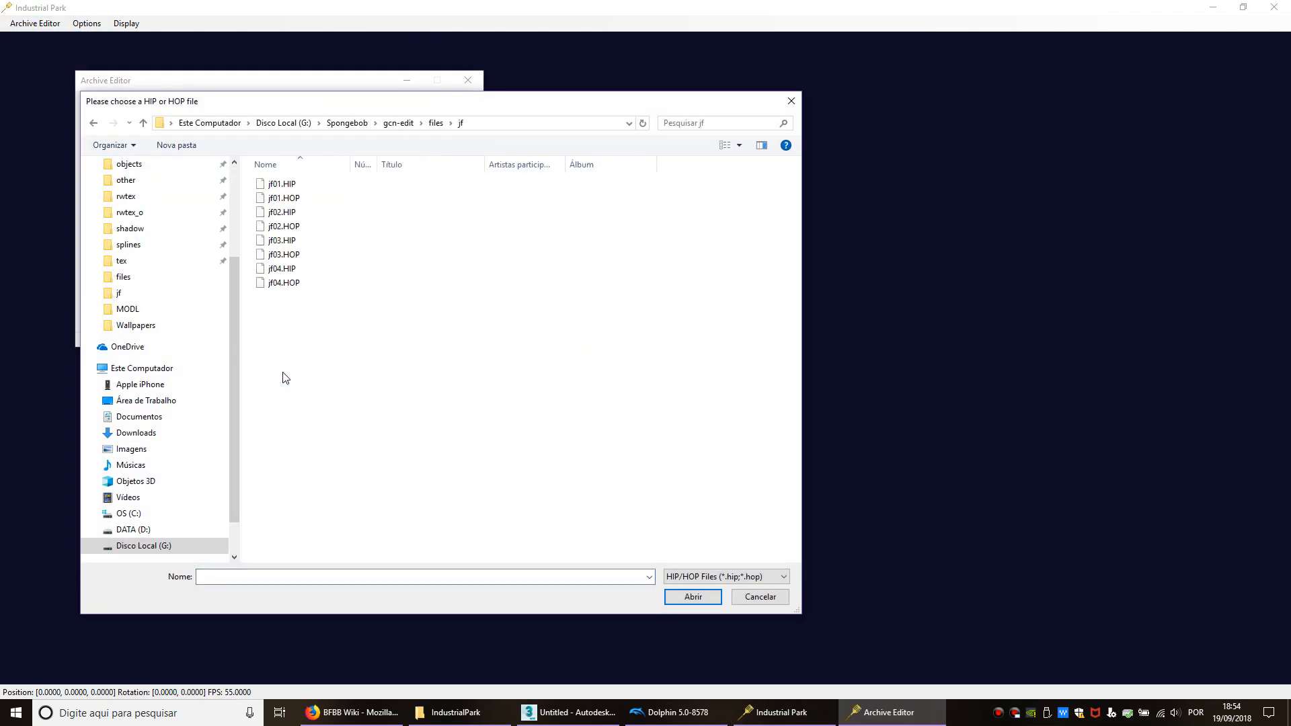
{"action": "left_click", "coordinate": [297, 199]}
{"action": "double_click", "coordinate": [297, 199]}
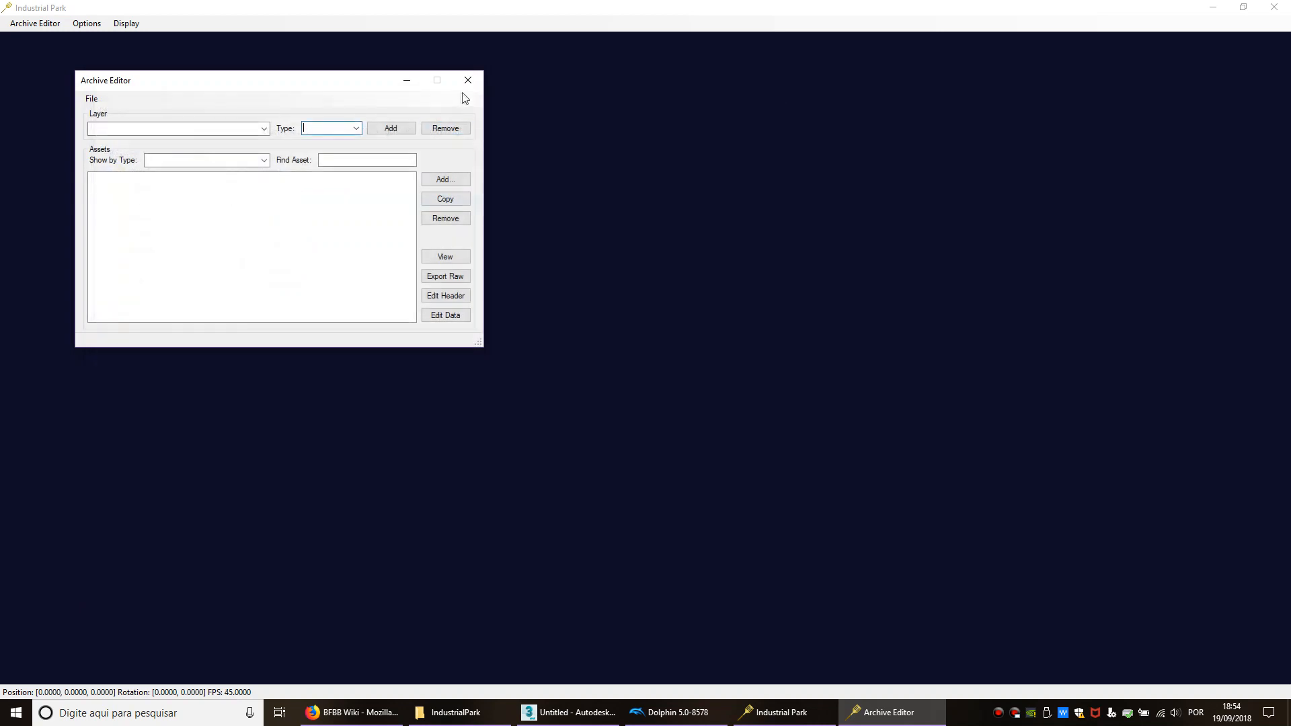
{"action": "left_click", "coordinate": [468, 80]}
Step: Load jf01.HIP from the jf folder into a third archive editor and close that editor window
{"action": "key", "text": "s"}
{"action": "key", "text": "d"}
{"action": "left_click", "coordinate": [40, 25]}
{"action": "left_click", "coordinate": [51, 56]}
{"action": "left_click", "coordinate": [110, 116]}
{"action": "left_click", "coordinate": [124, 147]}
{"action": "double_click", "coordinate": [325, 204]}
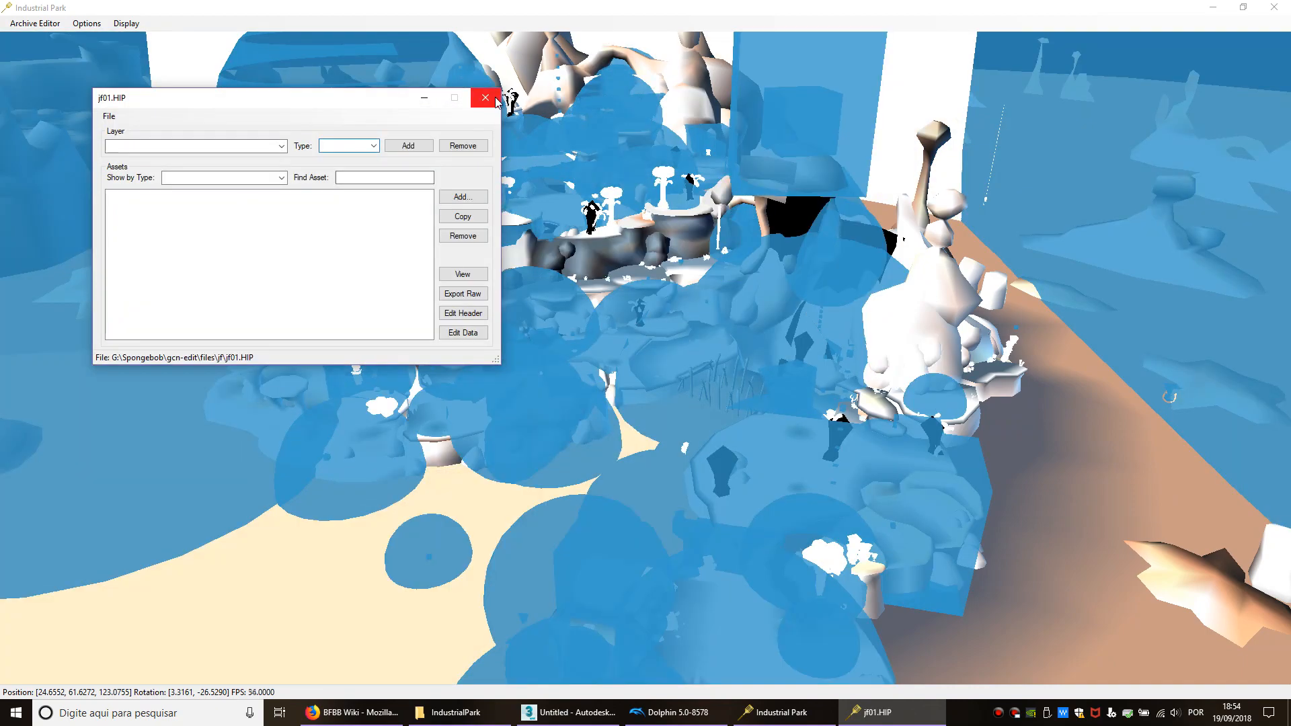
{"action": "left_click", "coordinate": [485, 98]}
Step: Fly around the loaded jf01 level to examine its terrain, objects and trigger volumes
{"action": "middle_click_drag", "start_coordinate": [579, 408], "coordinate": [690, 405]}
{"action": "key", "text": "a"}
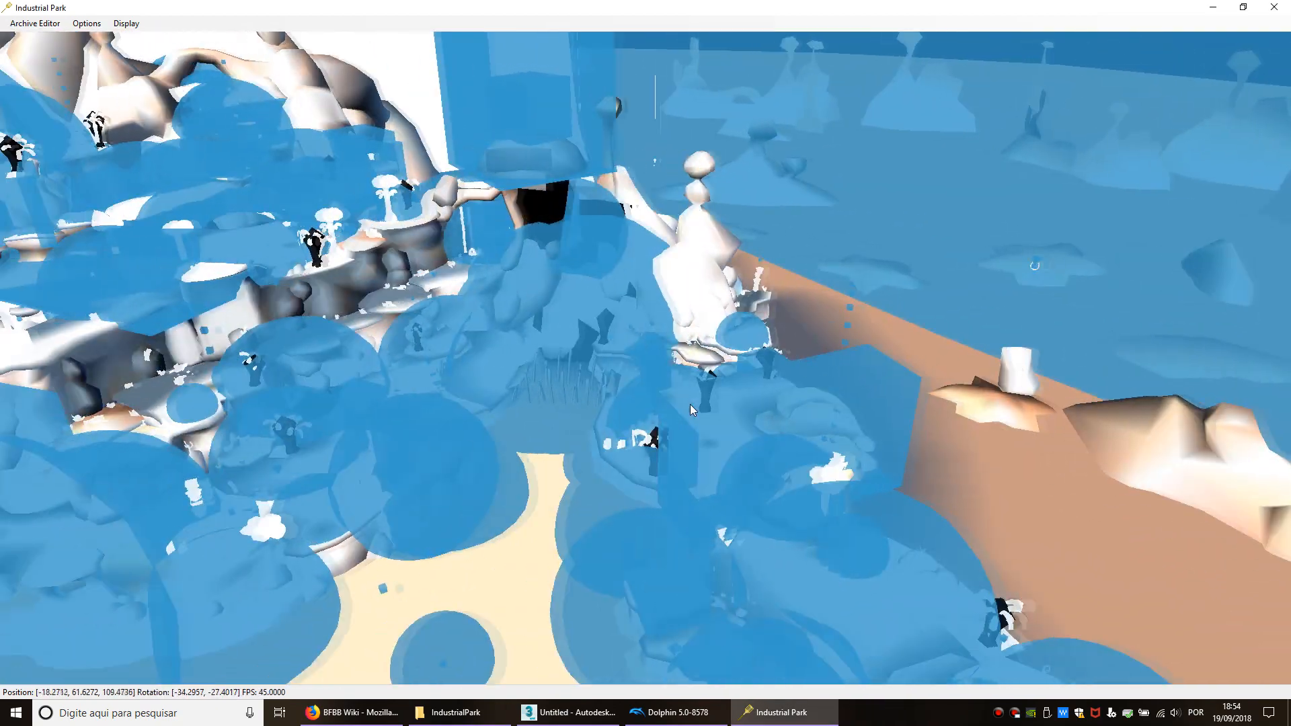
{"action": "key", "text": "a"}
{"action": "key", "text": "shift+s"}
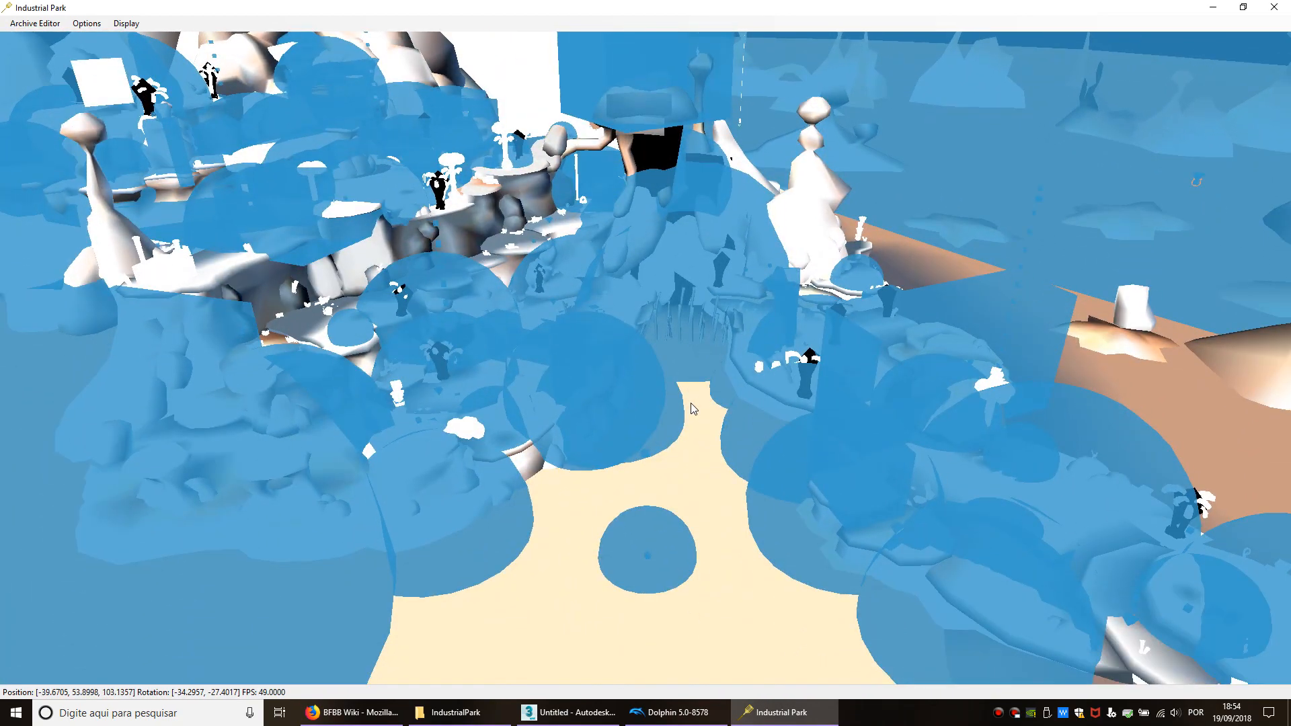
{"action": "key", "text": "w"}
{"action": "key", "text": "w"}
{"action": "middle_click_drag", "start_coordinate": [509, 426], "coordinate": [556, 425]}
{"action": "key", "text": "s"}
{"action": "key", "text": "d"}
{"action": "key", "text": "shift+s"}
{"action": "key", "text": "s"}
{"action": "key", "text": "shift+w"}
{"action": "key", "text": "shift+a"}
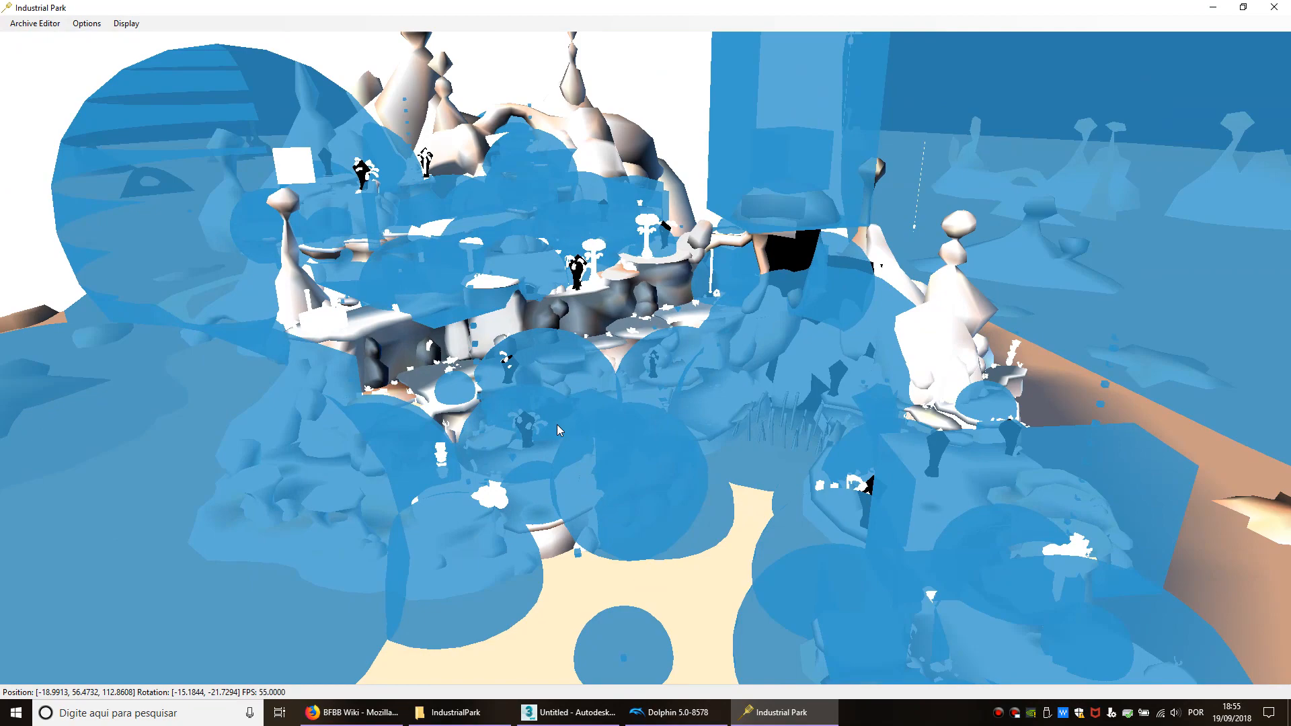
{"action": "middle_click_drag", "start_coordinate": [557, 425], "coordinate": [473, 390]}
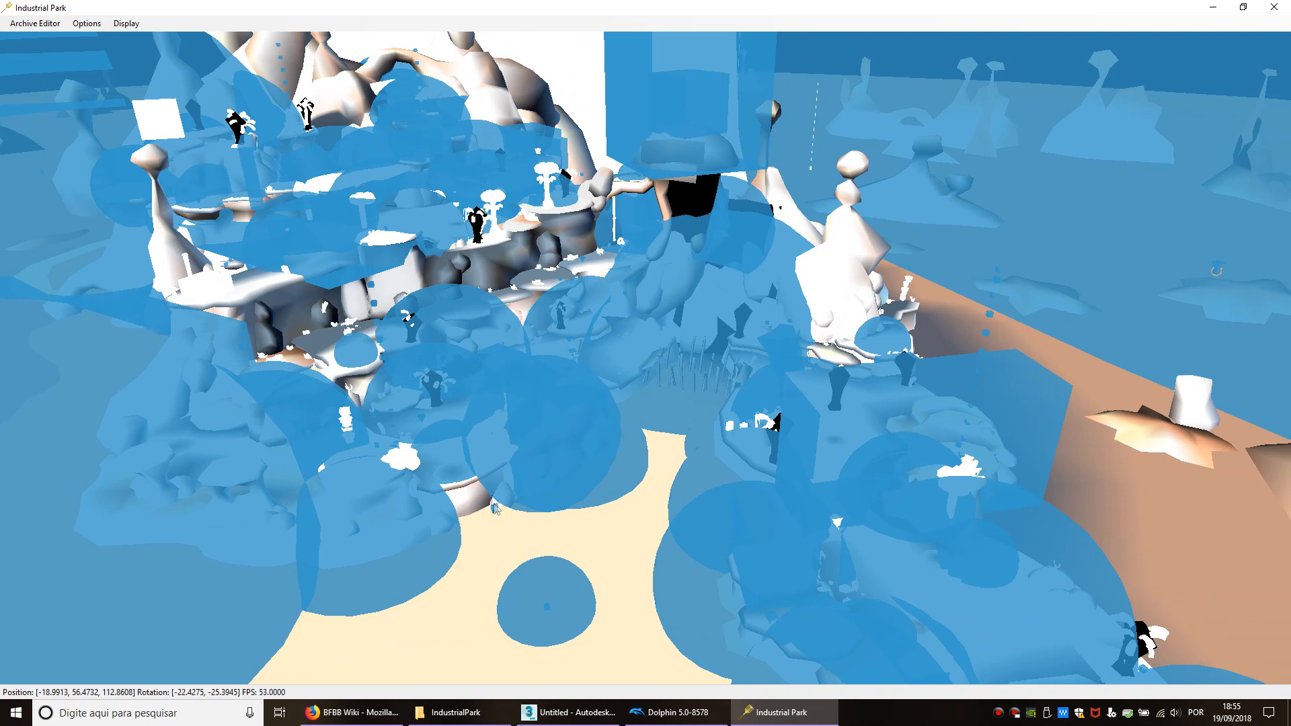
Step: Hide the TRIG and MVPT object types in the level view
{"action": "left_click", "coordinate": [129, 24]}
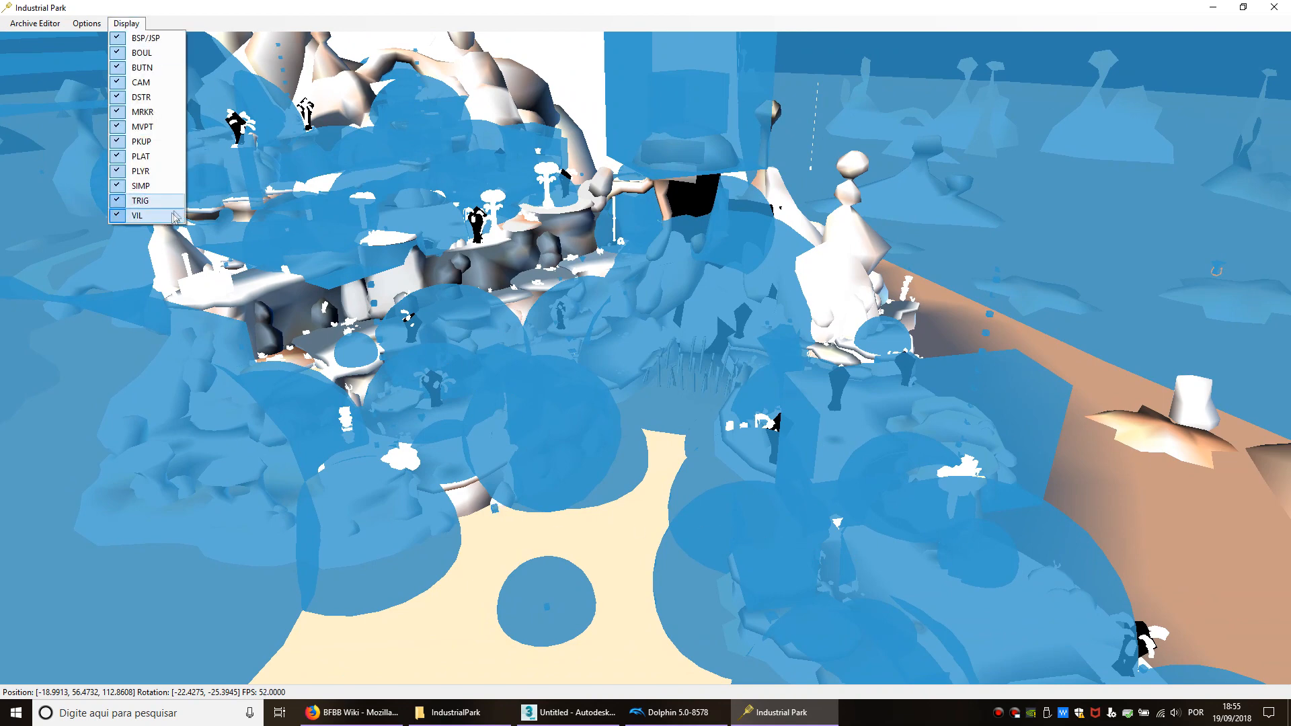
{"action": "left_click", "coordinate": [158, 209]}
{"action": "left_click", "coordinate": [128, 24]}
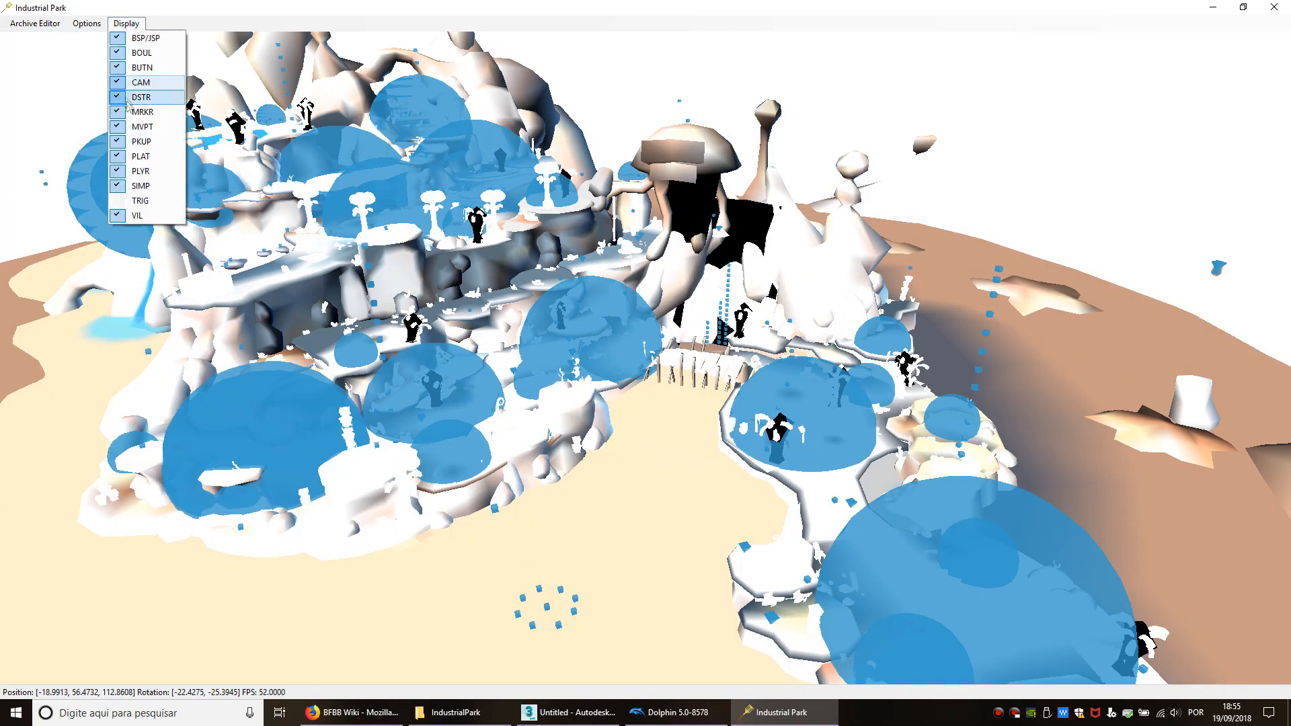
{"action": "left_click", "coordinate": [132, 125]}
Step: Examine the decluttered jf01 level's terrain and remaining objects from several viewpoints
{"action": "key", "text": "w"}
{"action": "middle_click_drag", "start_coordinate": [591, 408], "coordinate": [599, 436]}
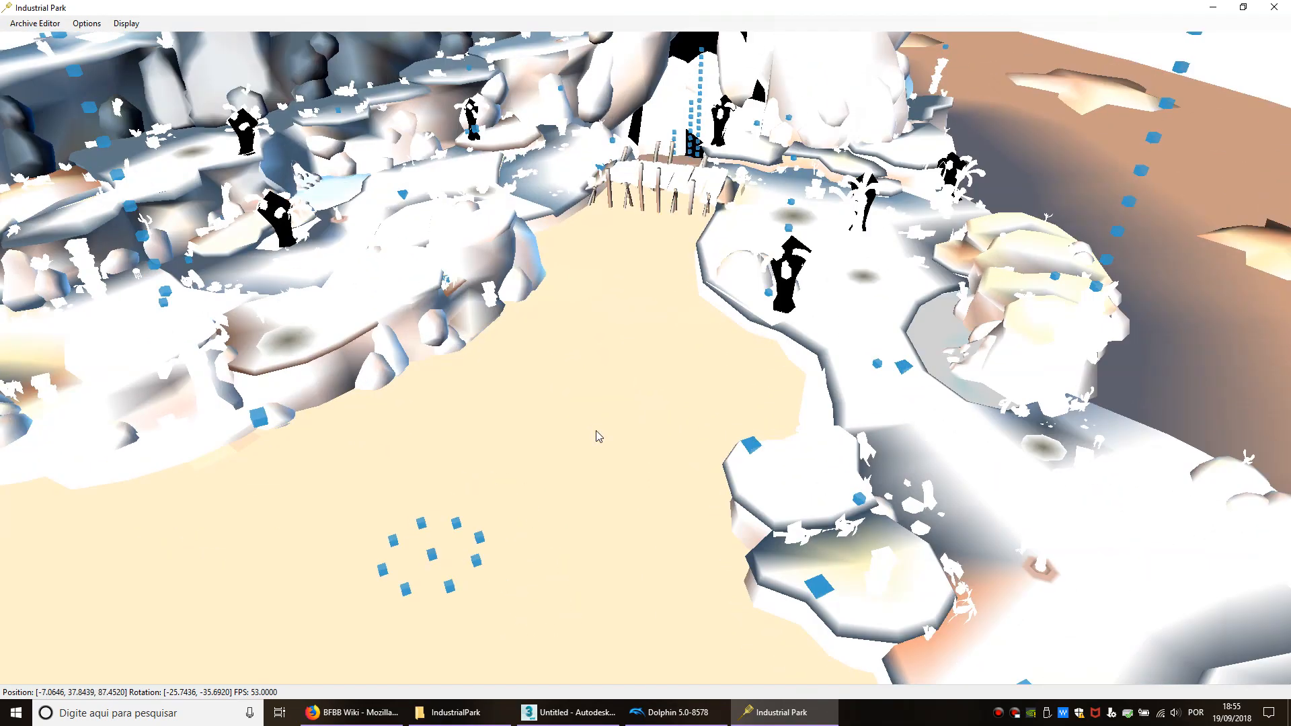
{"action": "key", "text": "s"}
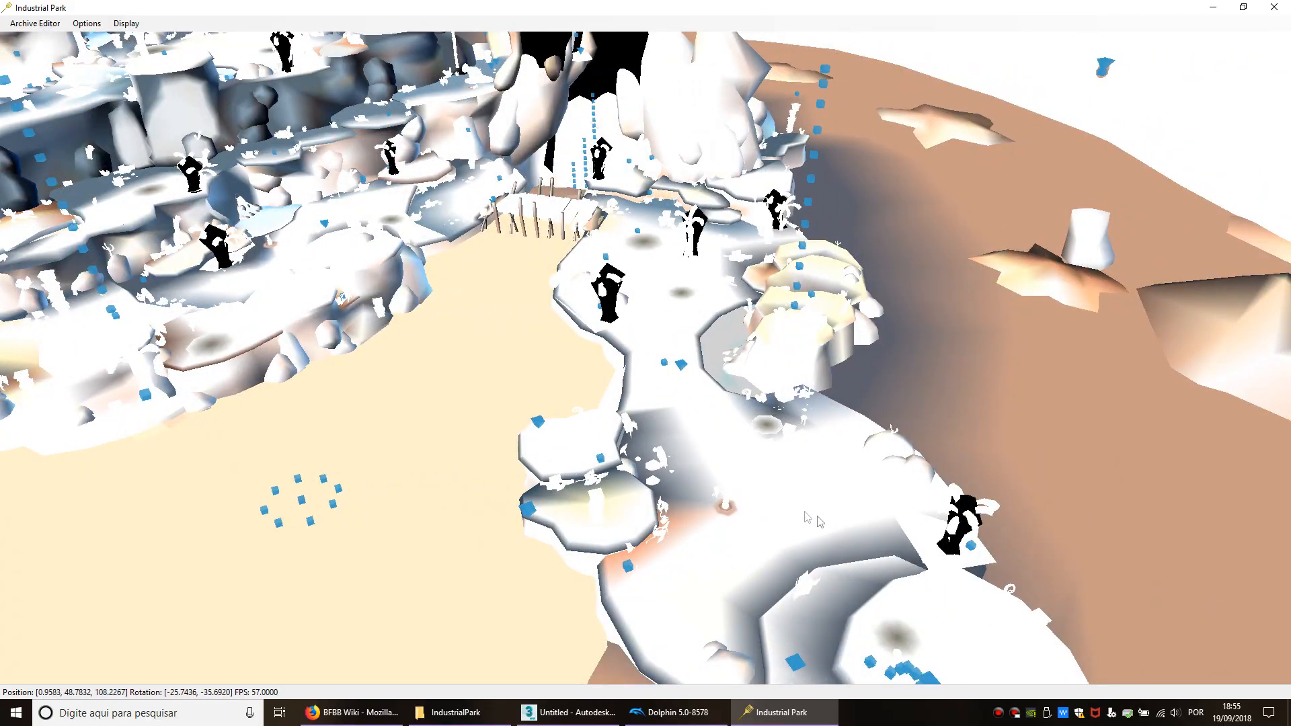
{"action": "key", "text": "s"}
{"action": "key", "text": "d"}
{"action": "middle_click_drag", "start_coordinate": [805, 512], "coordinate": [553, 465]}
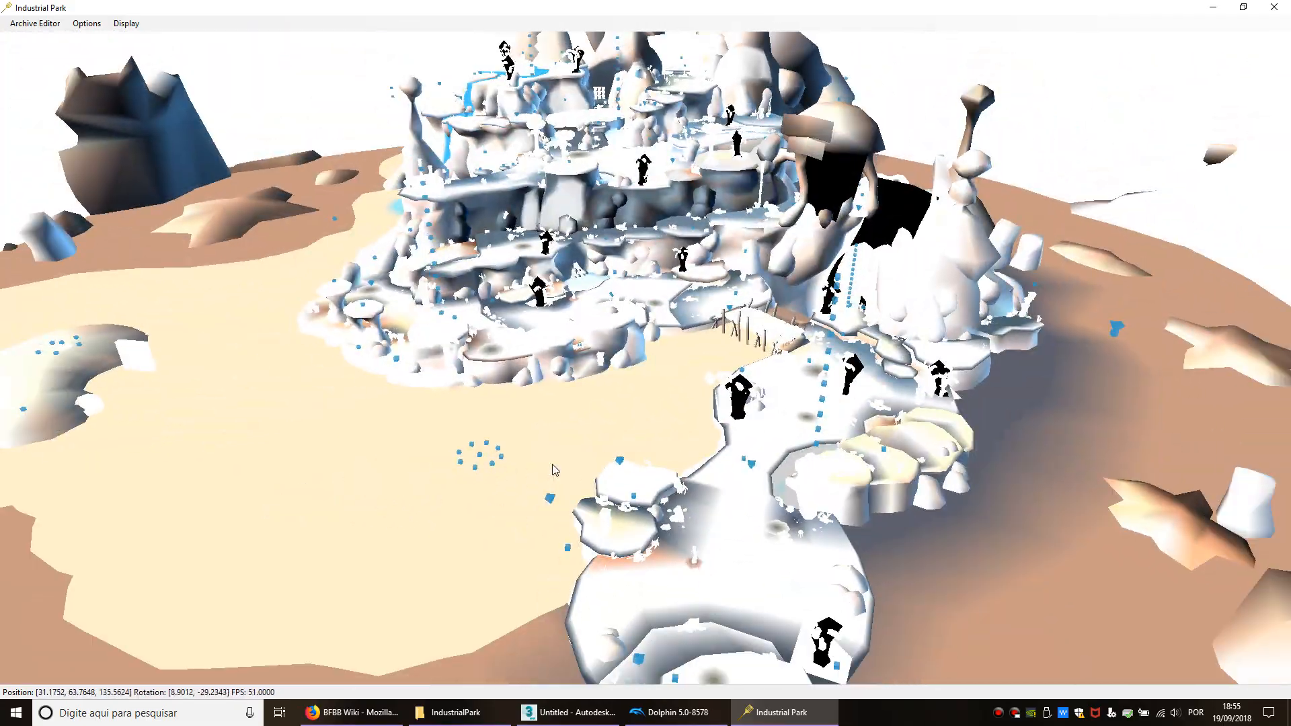
{"action": "key", "text": "w"}
{"action": "key", "text": "w"}
{"action": "key", "text": "w"}
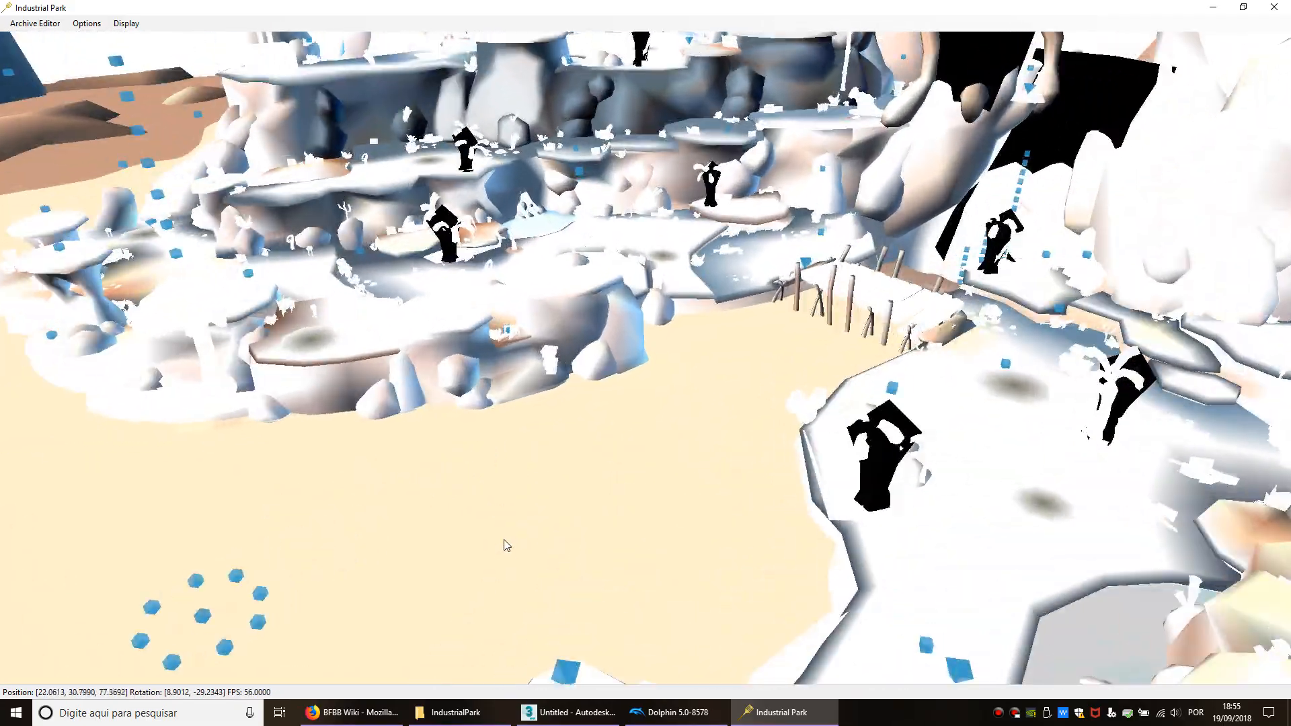
{"action": "key", "text": "a"}
{"action": "middle_click_drag", "start_coordinate": [446, 543], "coordinate": [581, 535]}
{"action": "key", "text": "s"}
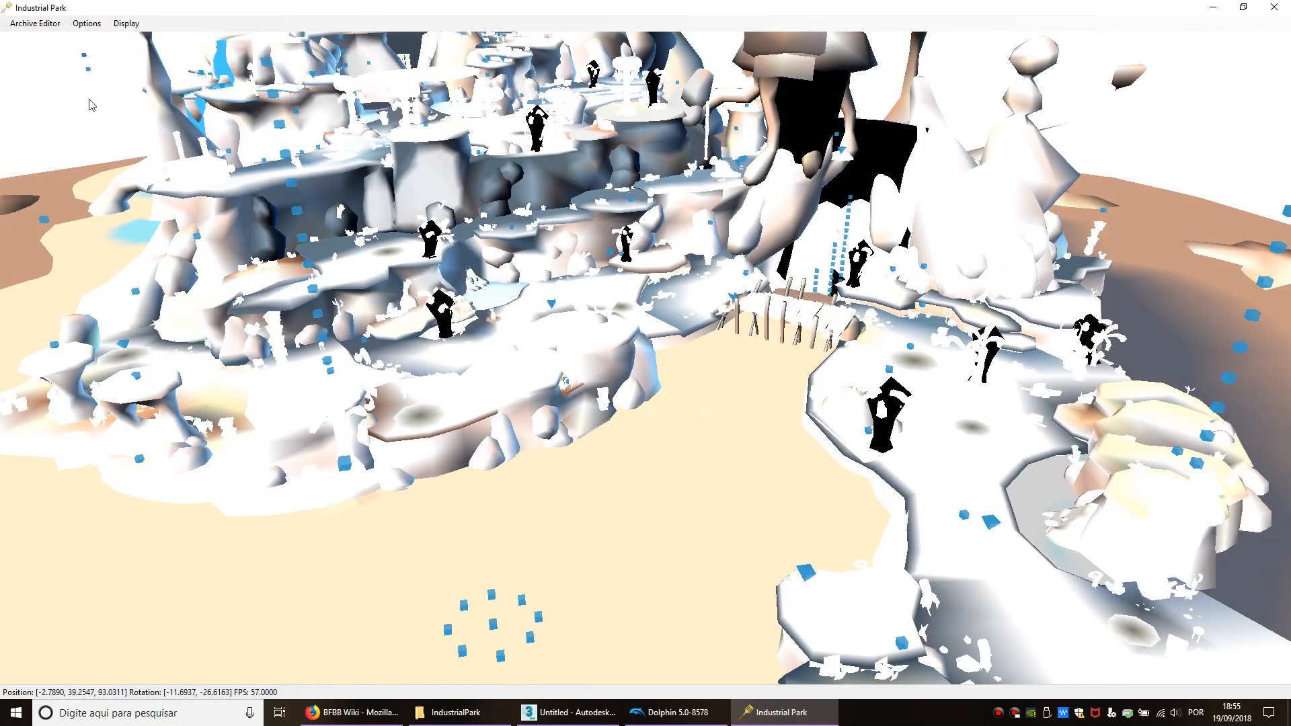
Step: Bring up the jf01.HOP archive and list the assets of Layer 3, a BSP layer
{"action": "left_click", "coordinate": [33, 24]}
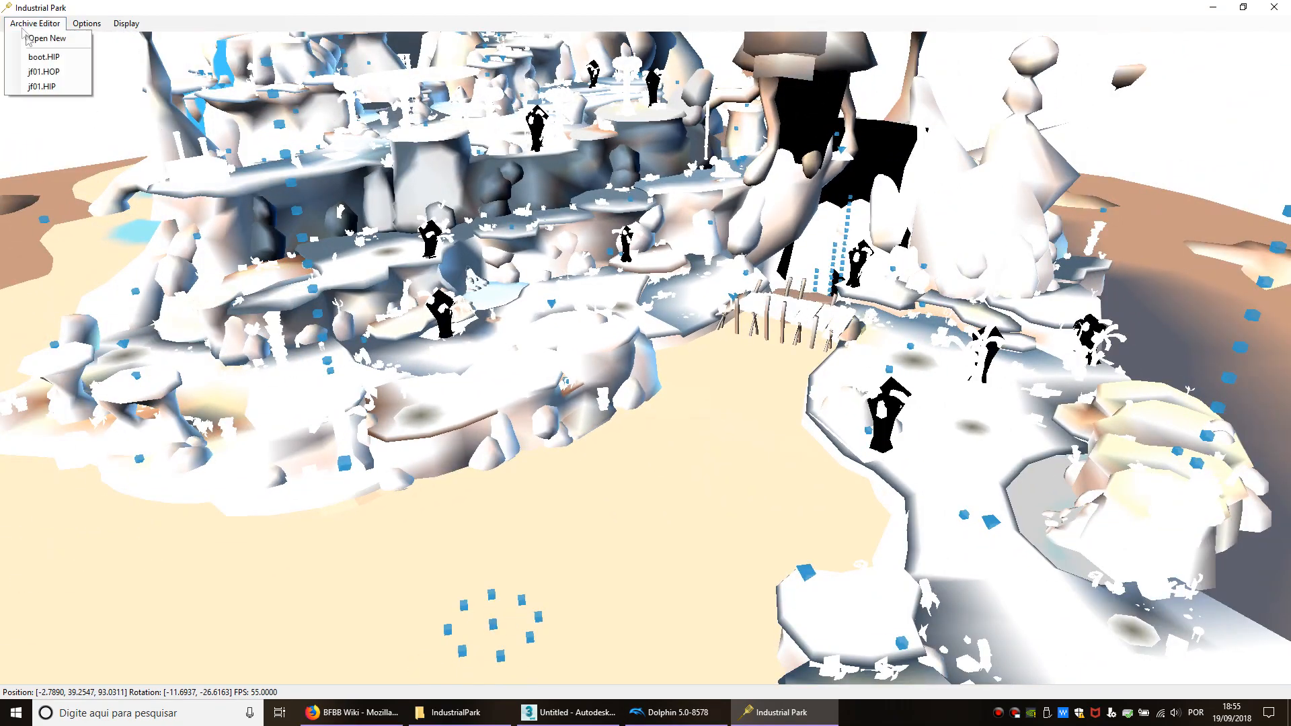
{"action": "left_click", "coordinate": [64, 75]}
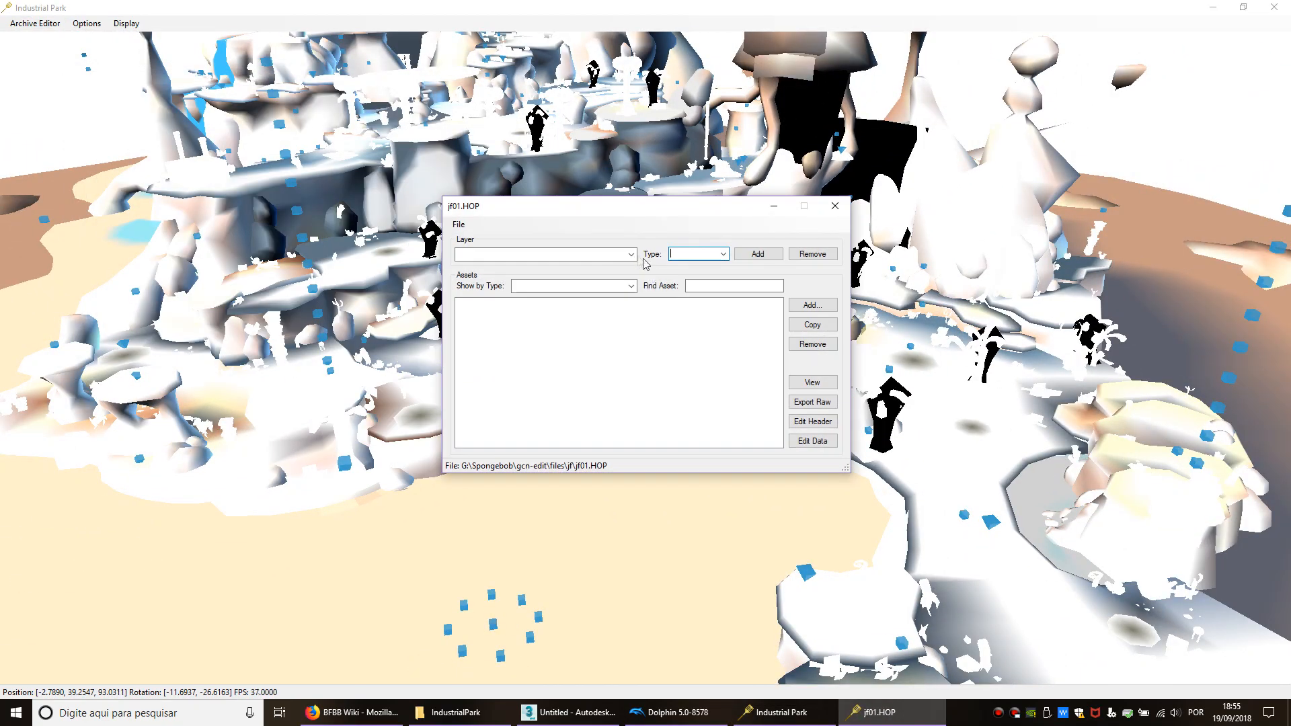
{"action": "left_click", "coordinate": [632, 255]}
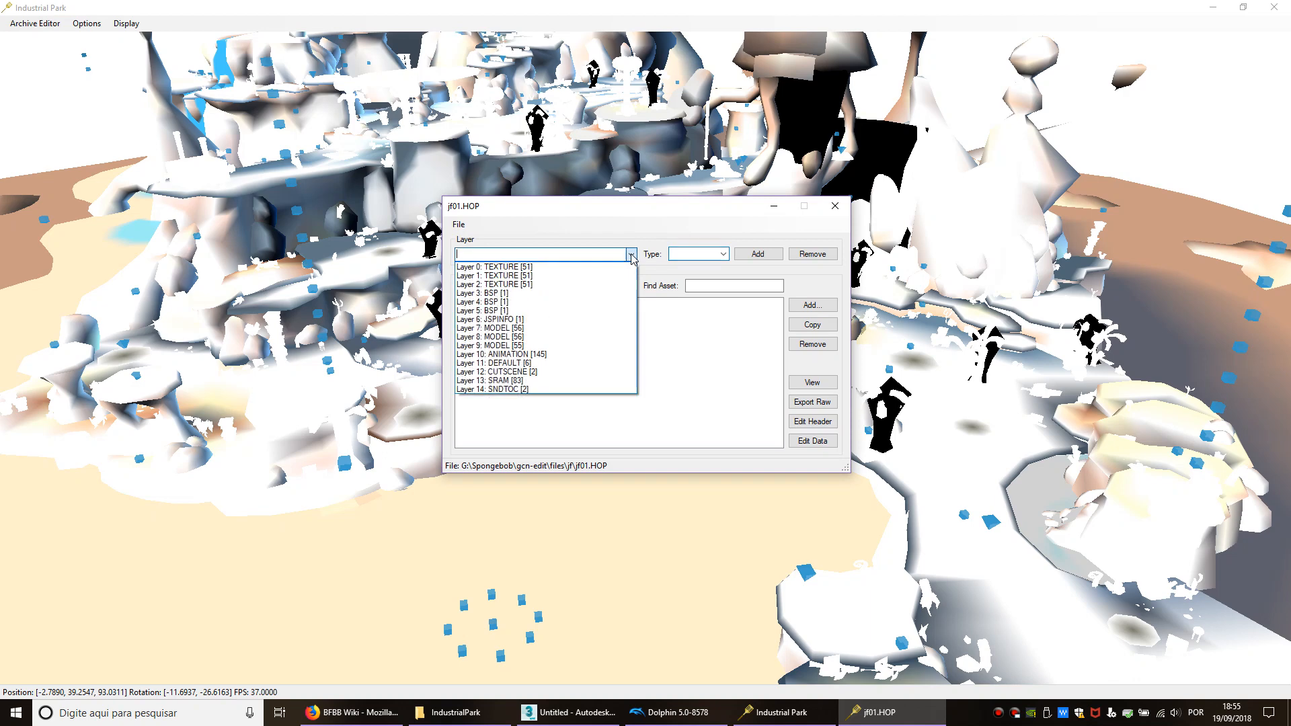
{"action": "left_click", "coordinate": [509, 293]}
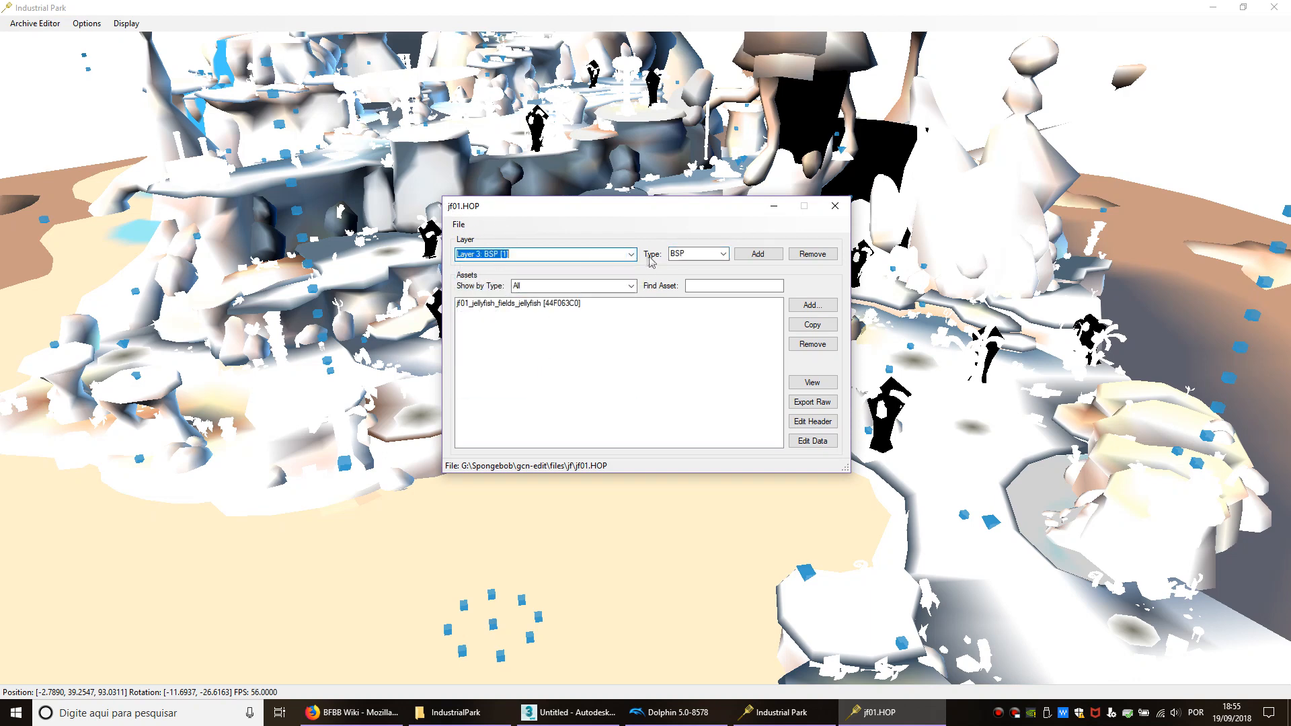
Step: Select the jf01_jellyfish_fields_jellyfish asset in BSP Layer 5 and inspect its geometry in the level from several angles
{"action": "key", "text": "Down"}
{"action": "key", "text": "Down"}
{"action": "left_click", "coordinate": [553, 305]}
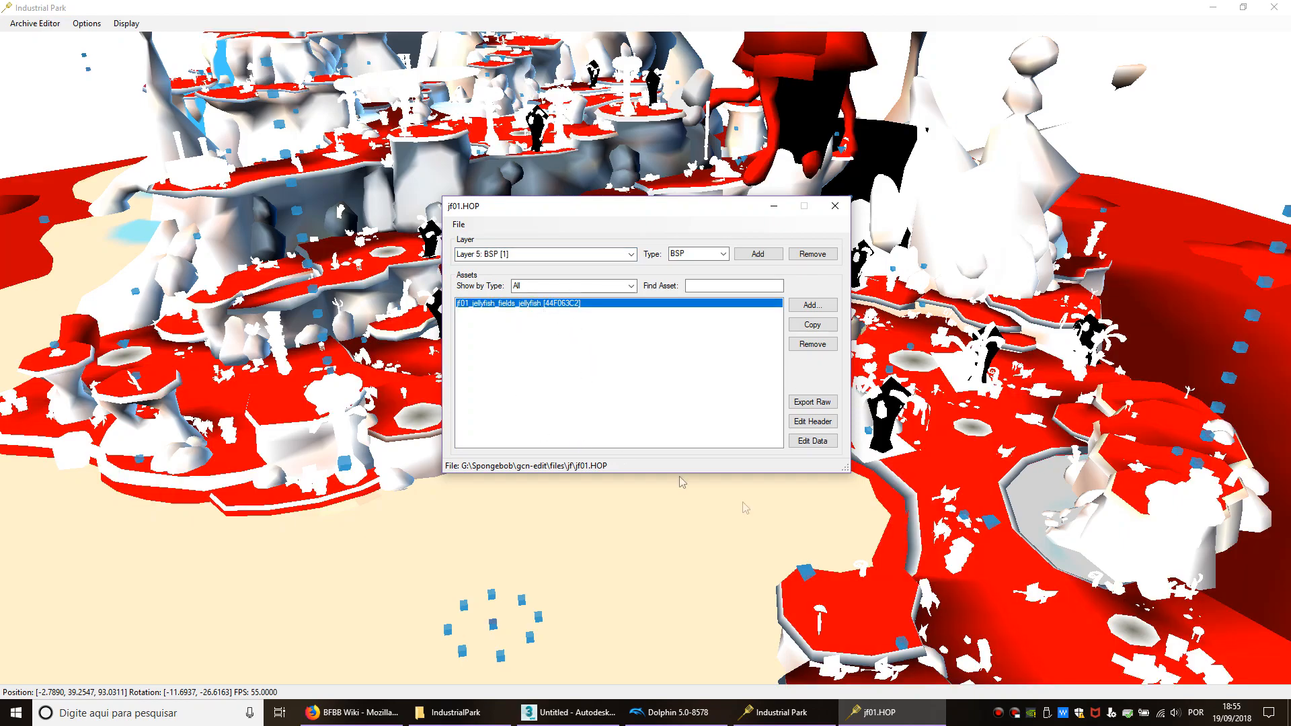
{"action": "middle_click_drag", "start_coordinate": [596, 578], "coordinate": [775, 539]}
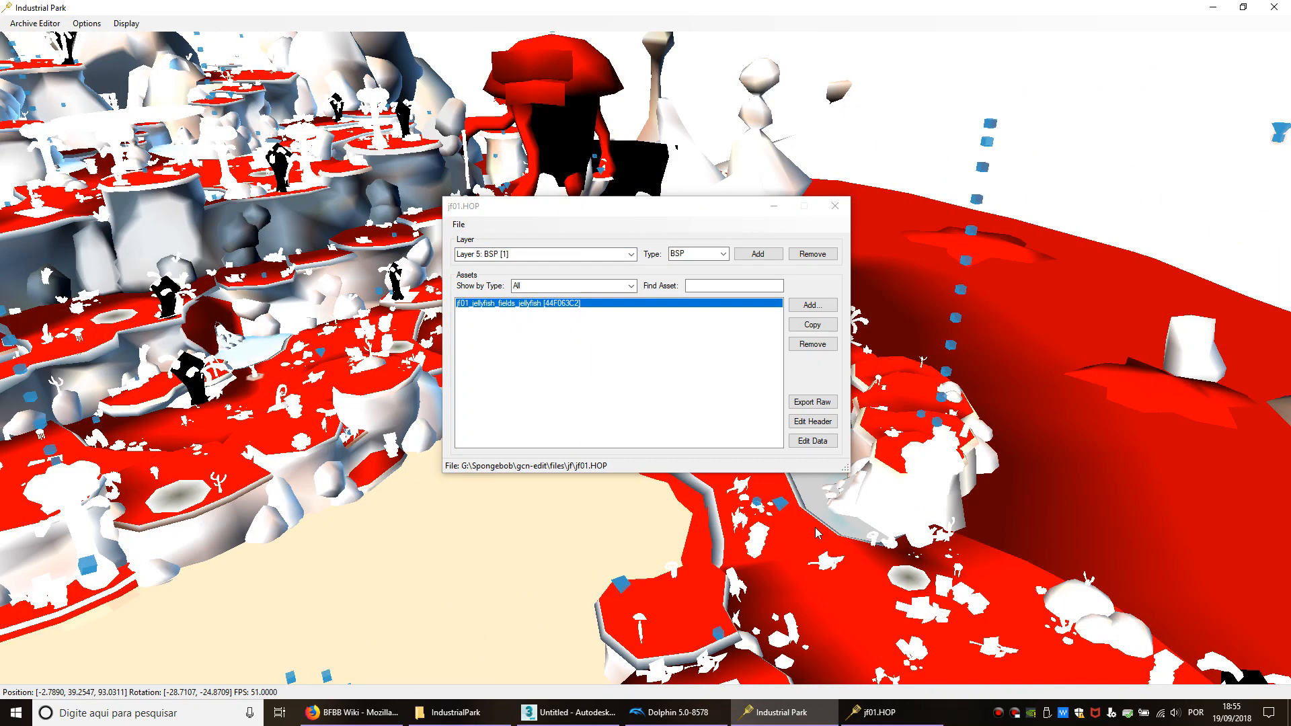
{"action": "scroll", "coordinate": [817, 534], "scroll_direction": "up", "scroll_amount": 3}
{"action": "scroll", "coordinate": [817, 534], "scroll_direction": "up", "scroll_amount": 5}
{"action": "middle_click_drag", "start_coordinate": [891, 589], "coordinate": [482, 589]}
{"action": "scroll", "coordinate": [483, 589], "scroll_direction": "down", "scroll_amount": 5}
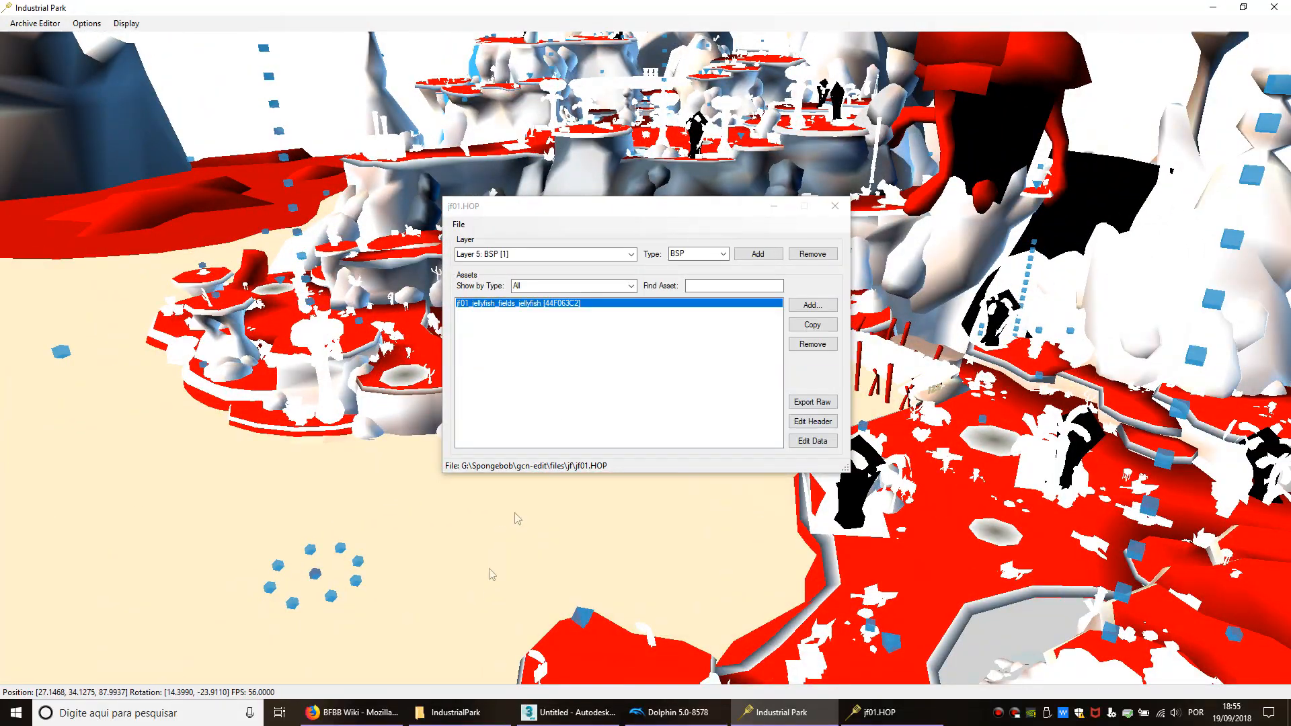
{"action": "middle_click_drag", "start_coordinate": [296, 446], "coordinate": [383, 495]}
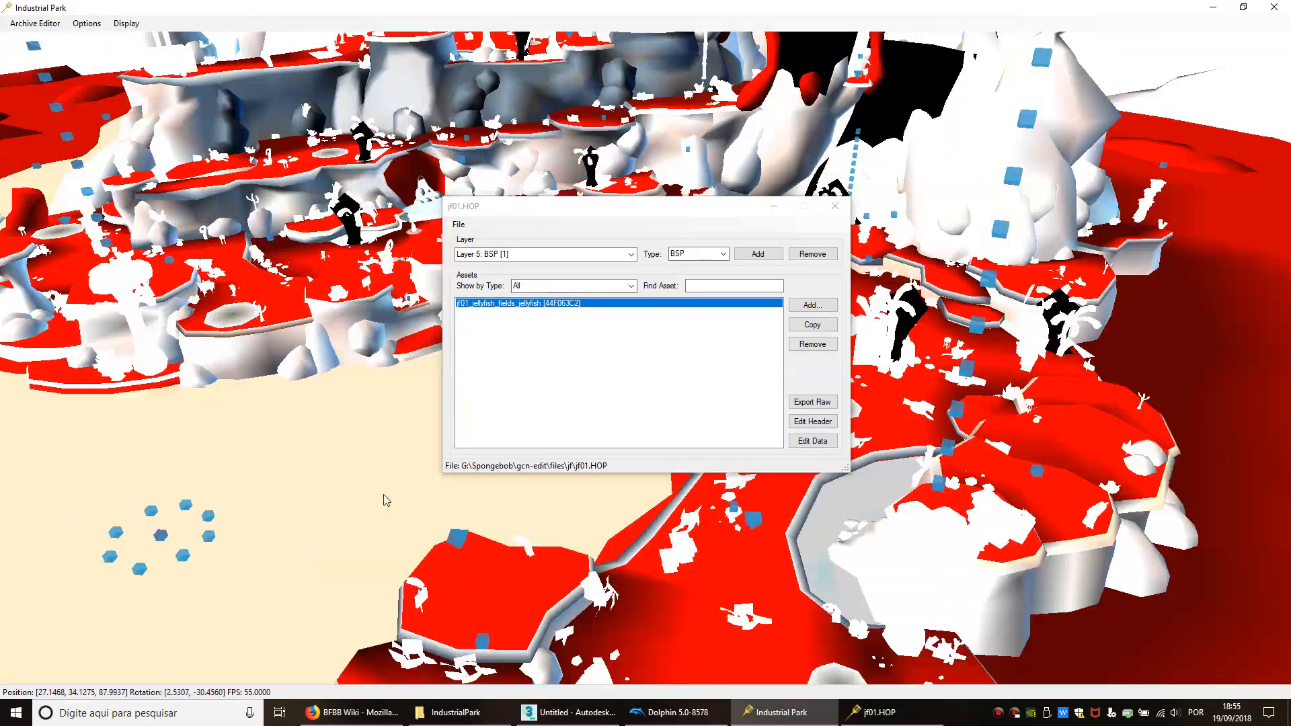
Step: Select the jf01_jellyfish_fields_jellyfish asset in Layer 6, the JSPINFO layer, and check the level view
{"action": "left_click", "coordinate": [526, 255]}
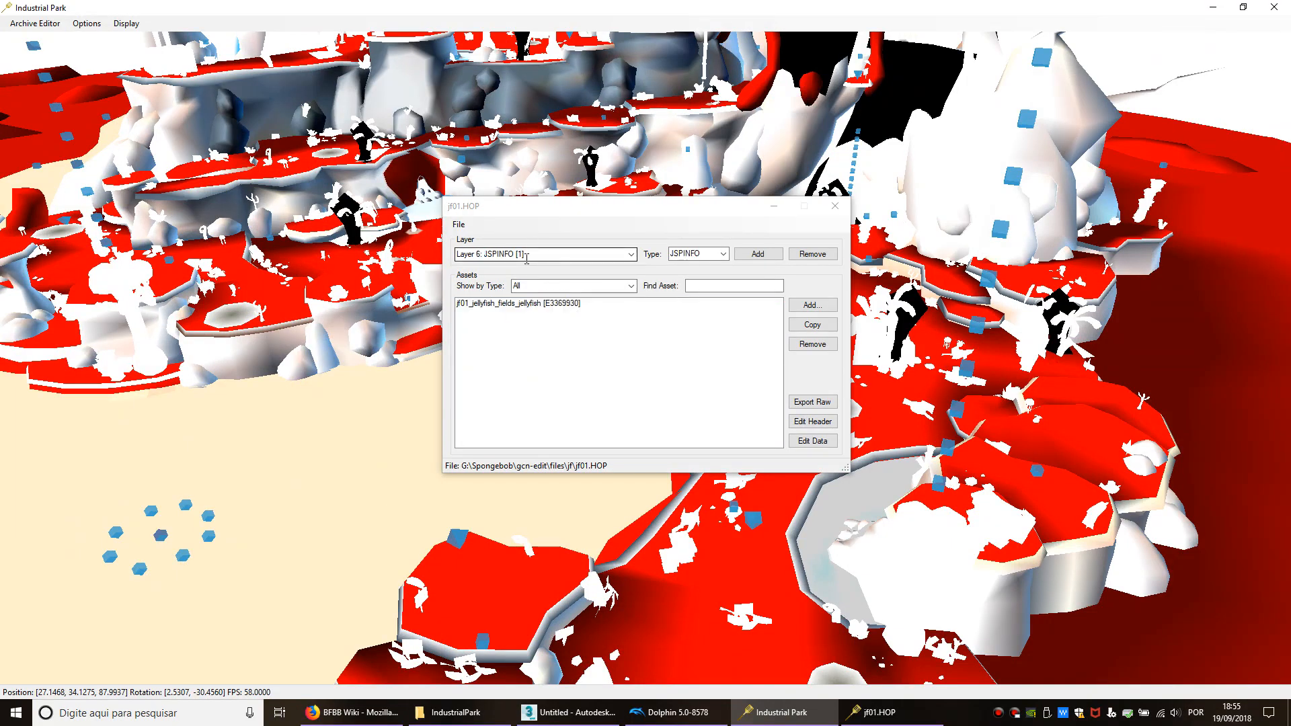
{"action": "left_click", "coordinate": [506, 310]}
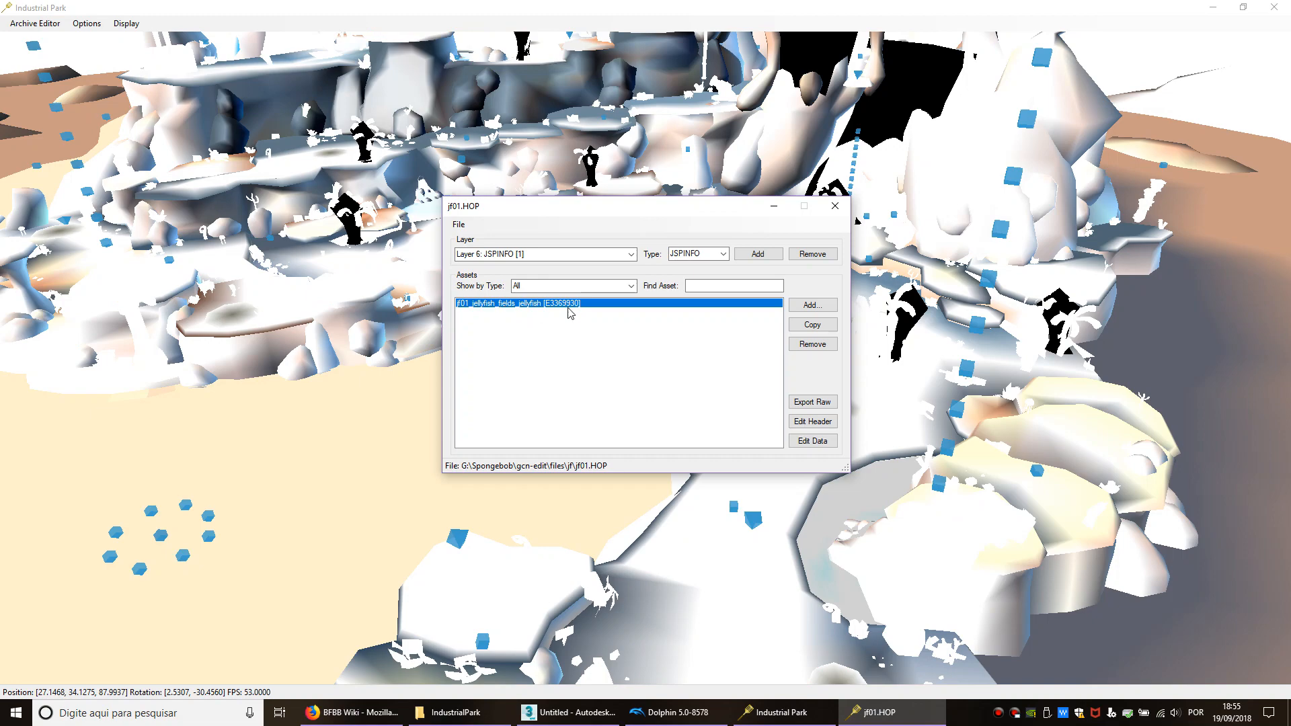
{"action": "right_click_drag", "start_coordinate": [325, 470], "coordinate": [374, 390]}
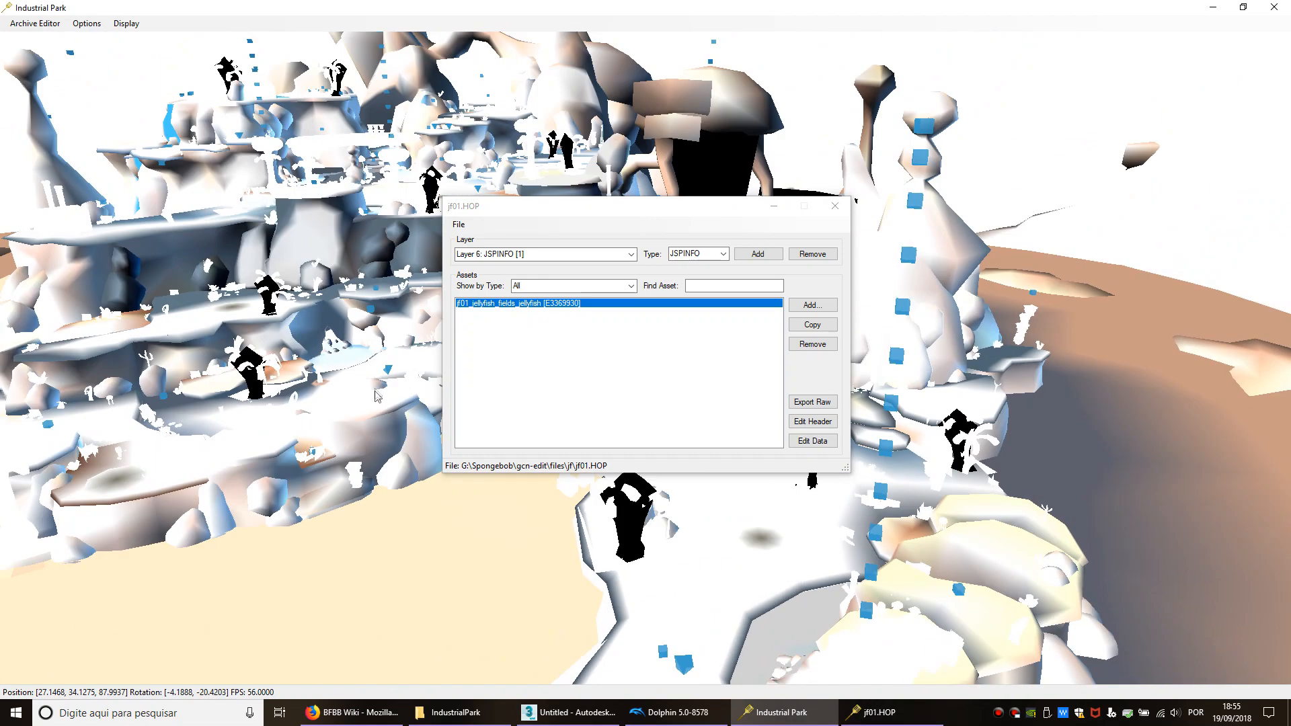
{"action": "middle_click_drag", "start_coordinate": [302, 478], "coordinate": [305, 535]}
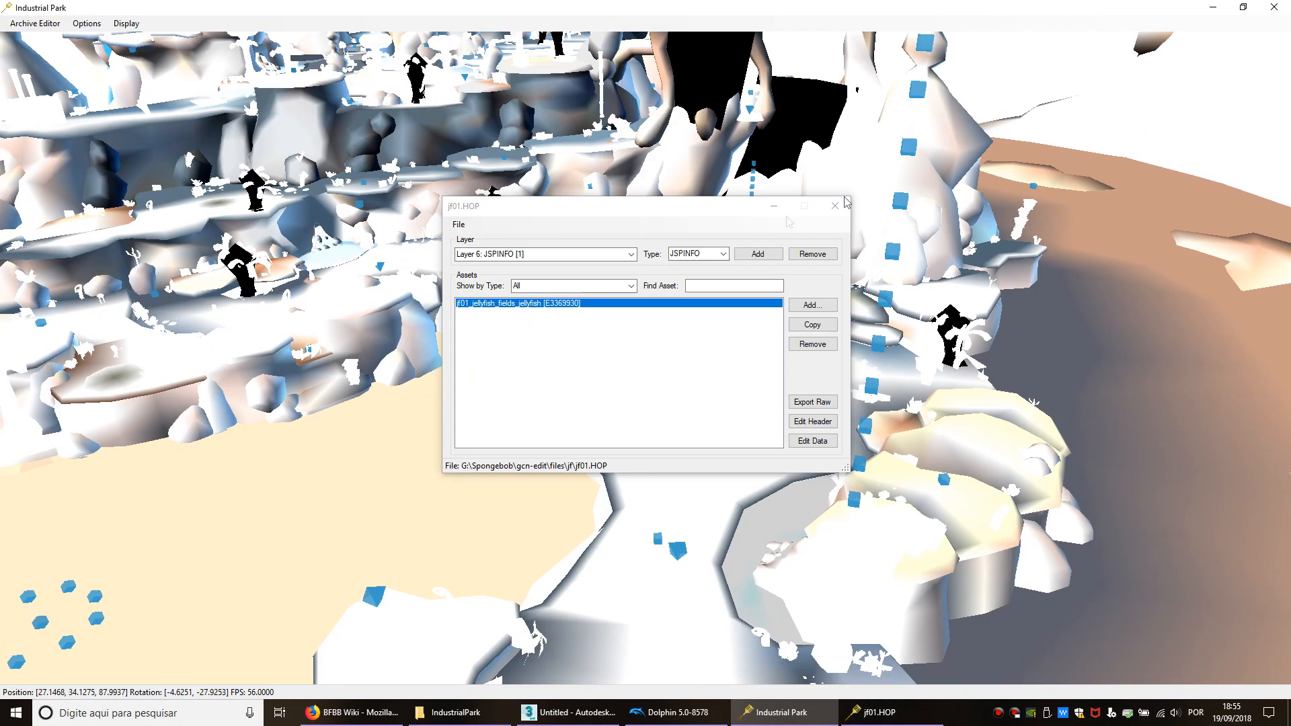
Step: Minimize the jf01.HOP editor and view the level terrain up close near the wooden bridge
{"action": "left_click", "coordinate": [774, 206]}
{"action": "middle_click_drag", "start_coordinate": [627, 358], "coordinate": [572, 331]}
{"action": "key", "text": "w"}
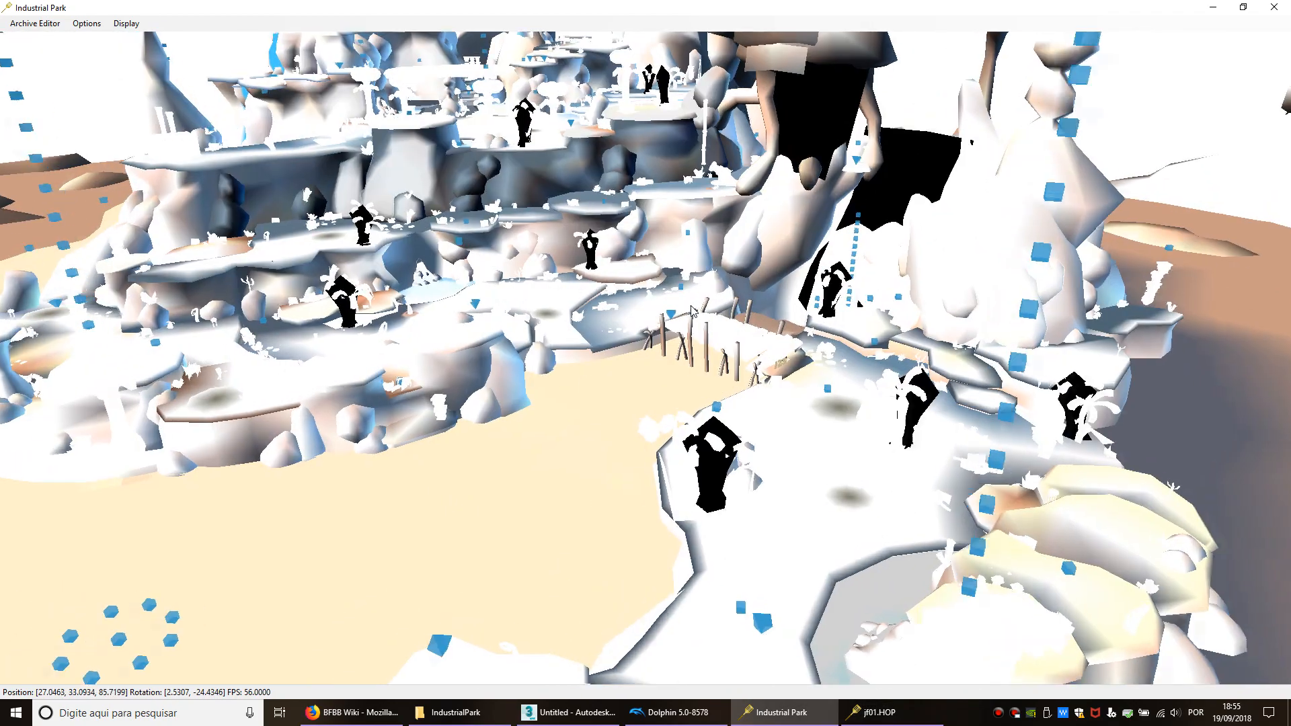
{"action": "key", "text": "w"}
{"action": "key", "text": "shift+w"}
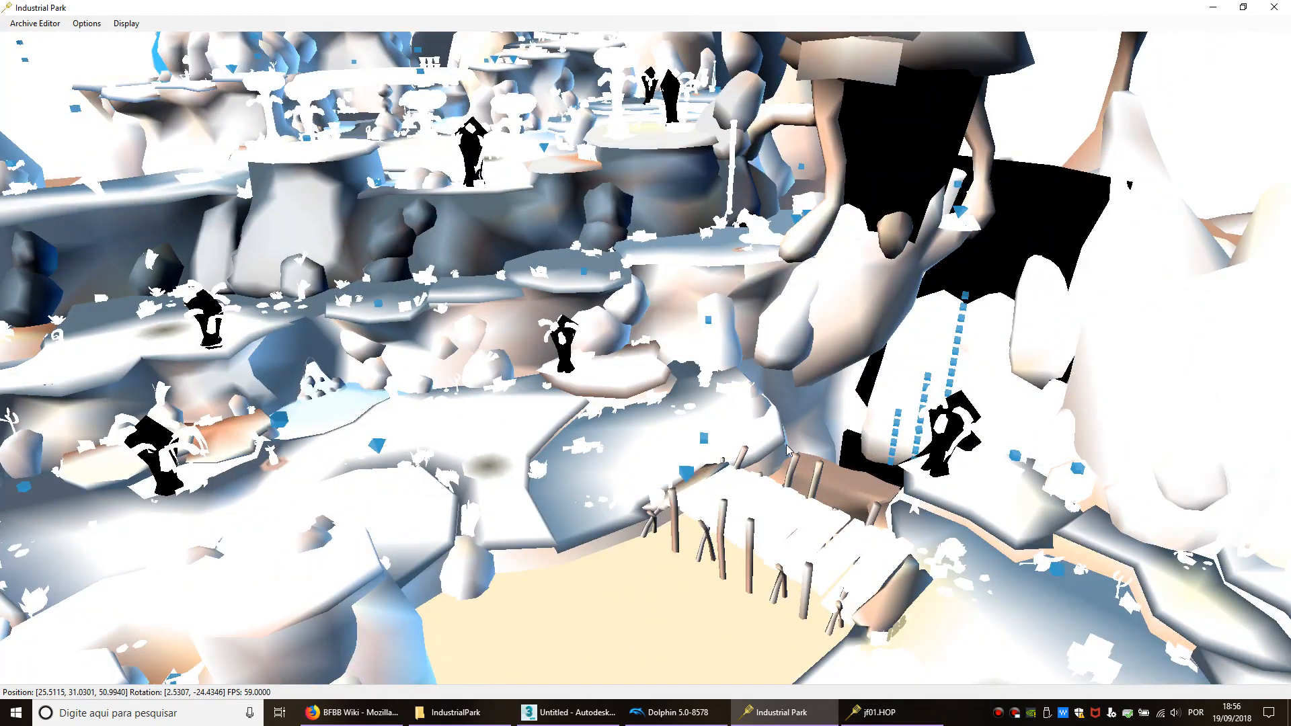
Step: Examine the full extent of the Jellyfish Fields level from far away and the terrain around the wooden bridge up close
{"action": "key", "text": "s"}
{"action": "key", "text": "s"}
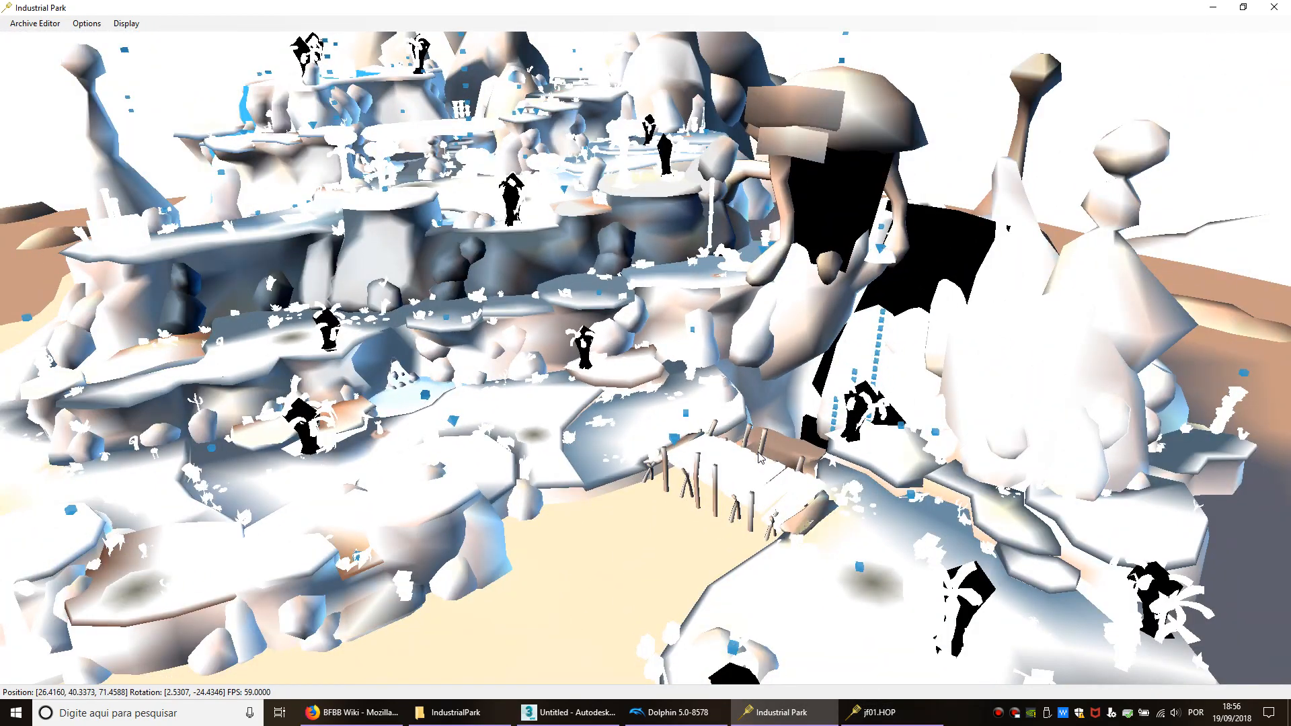
{"action": "middle_click_drag", "start_coordinate": [691, 424], "coordinate": [725, 497]}
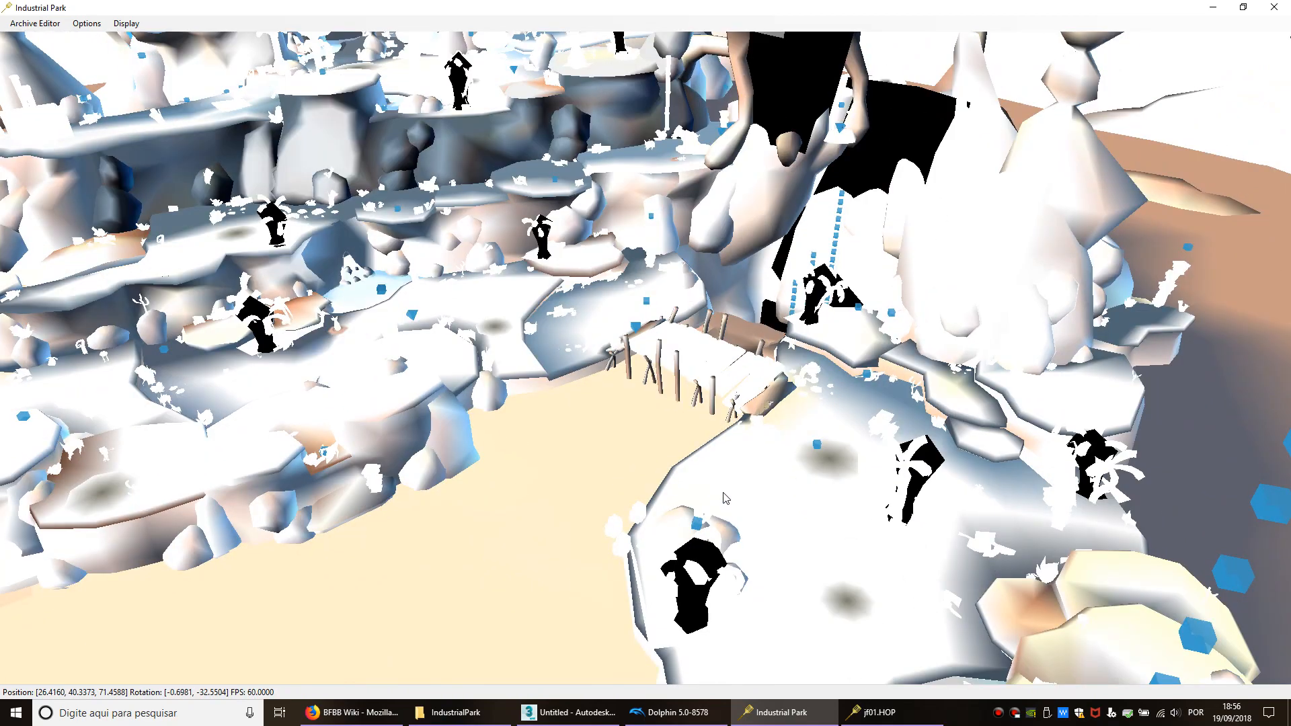
{"action": "scroll", "coordinate": [724, 492], "scroll_direction": "down", "scroll_amount": 20}
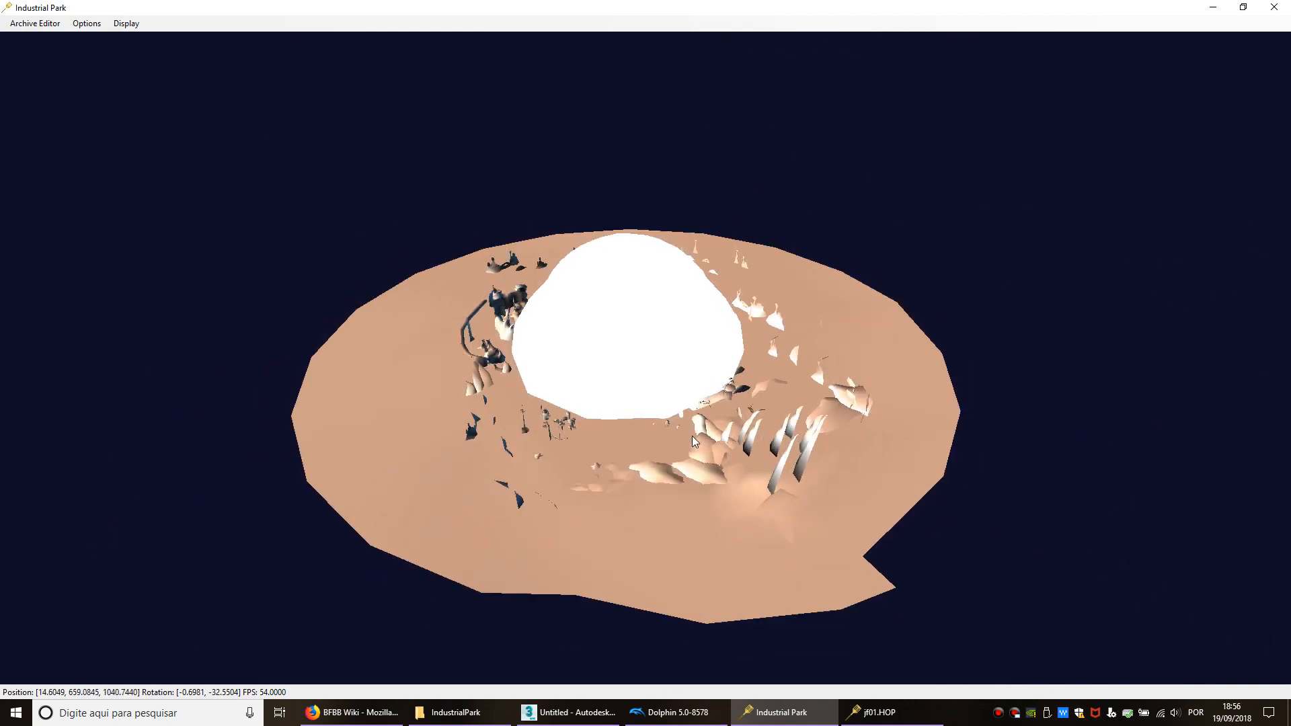
{"action": "right_click_drag", "start_coordinate": [703, 409], "coordinate": [537, 415]}
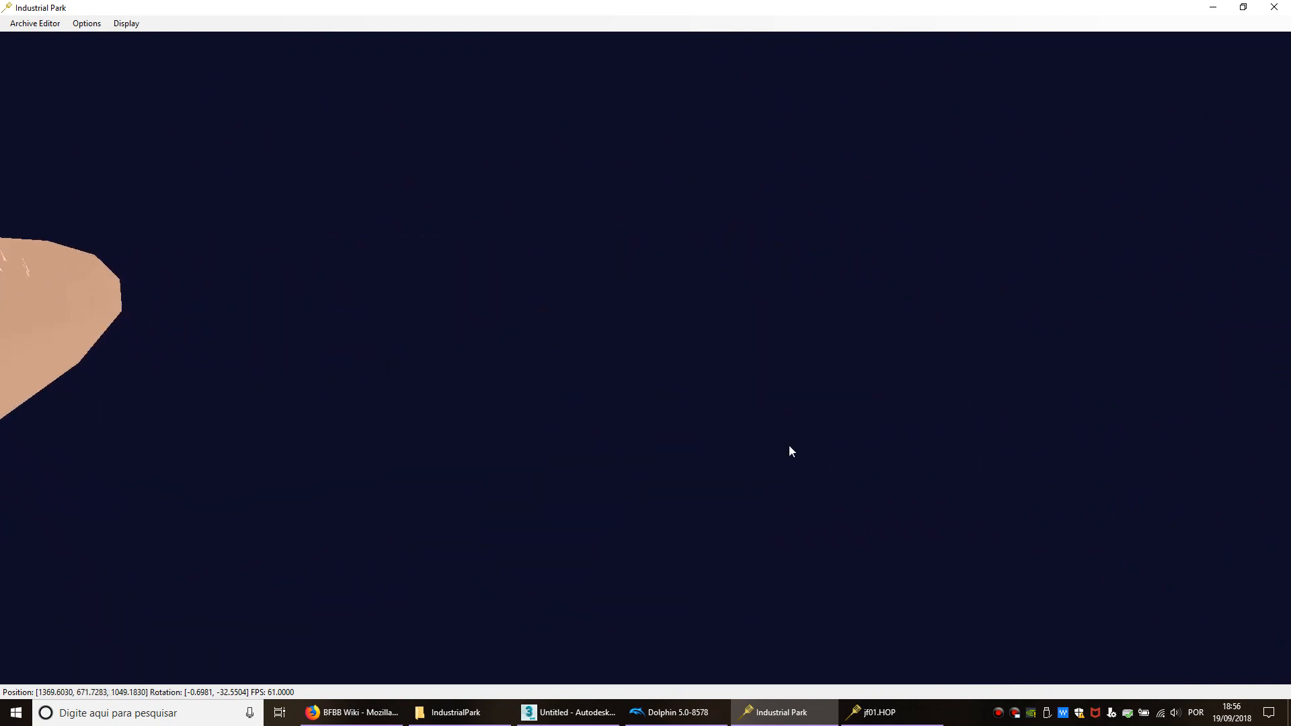
{"action": "right_click_drag", "start_coordinate": [654, 415], "coordinate": [753, 407]}
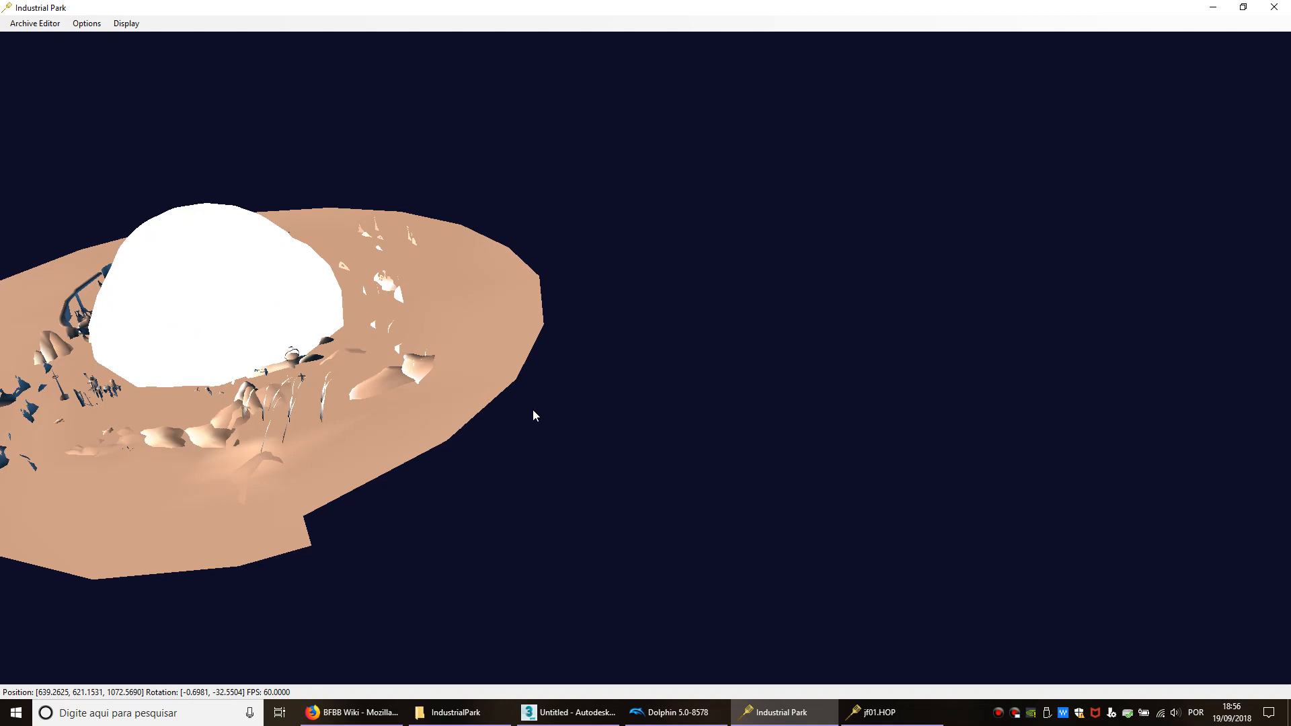
{"action": "right_click_drag", "start_coordinate": [519, 414], "coordinate": [594, 418]}
{"action": "scroll", "coordinate": [591, 402], "scroll_direction": "up", "scroll_amount": 2}
{"action": "scroll", "coordinate": [592, 401], "scroll_direction": "up", "scroll_amount": 10}
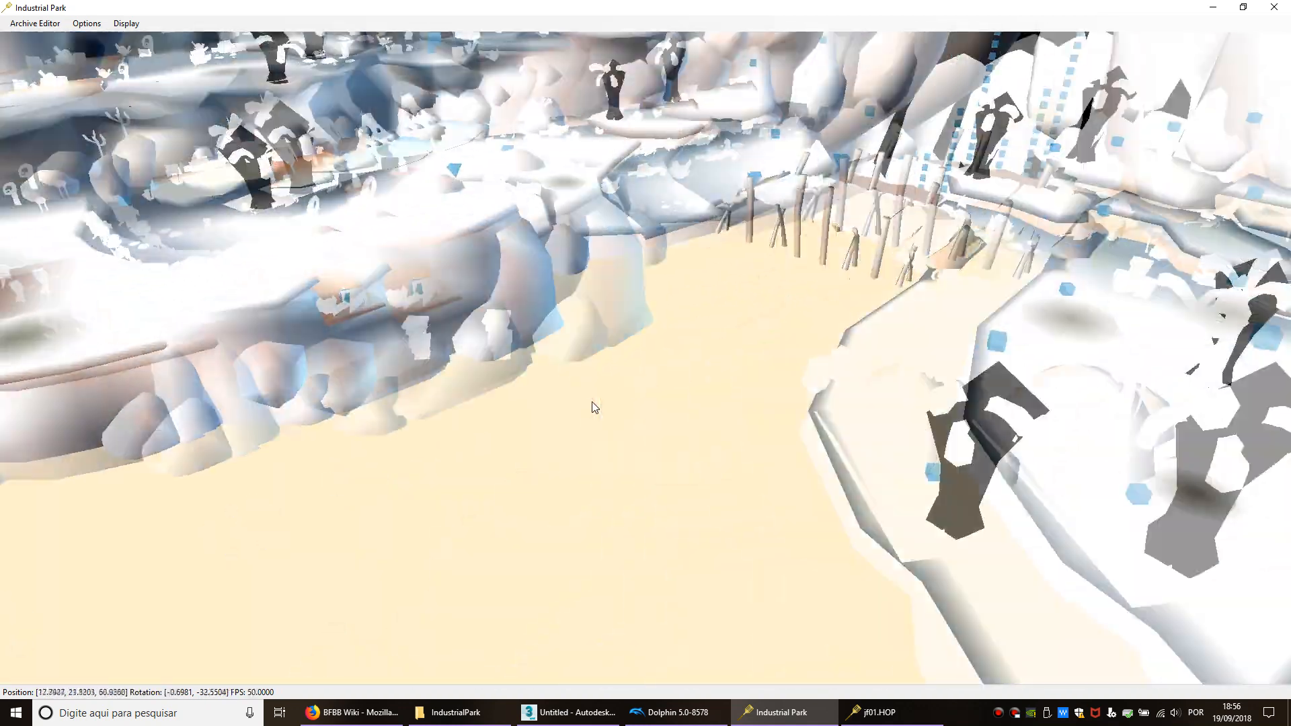
{"action": "right_click_drag", "start_coordinate": [595, 407], "coordinate": [599, 424]}
{"action": "middle_click_drag", "start_coordinate": [599, 423], "coordinate": [646, 422]}
{"action": "scroll", "coordinate": [645, 501], "scroll_direction": "down", "scroll_amount": 2}
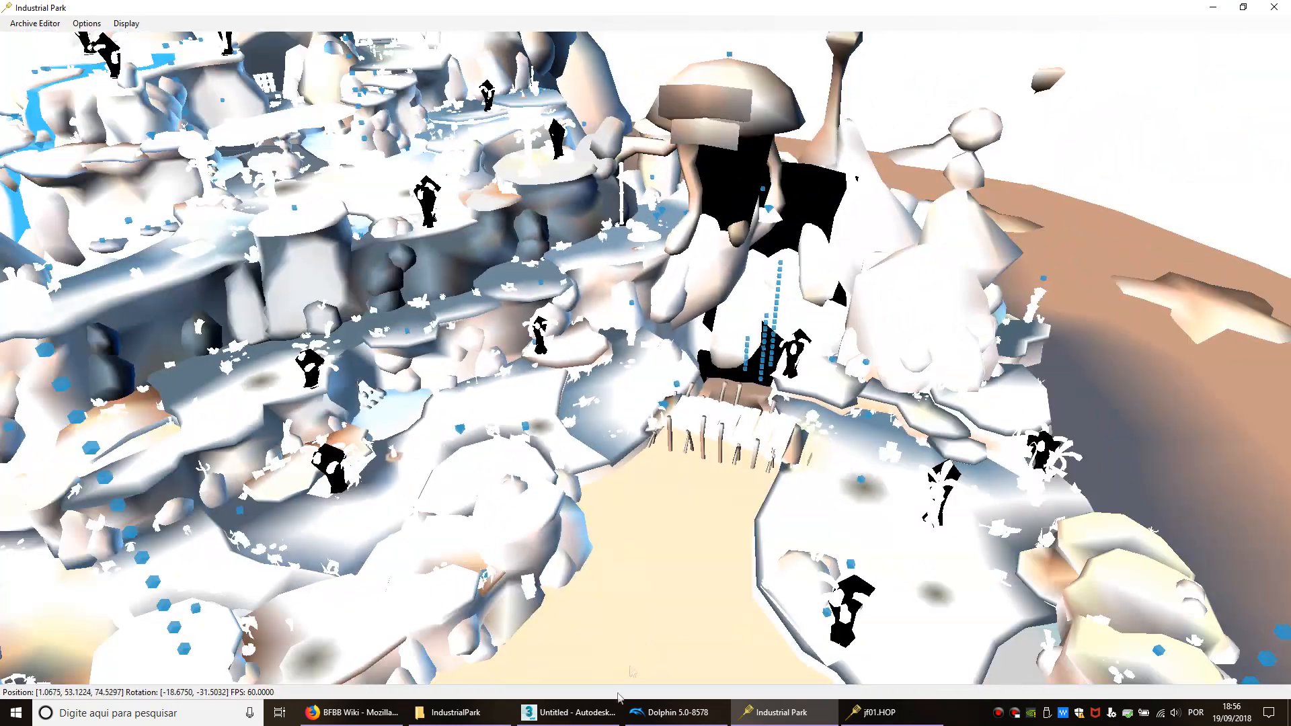
Step: Switch to 3ds Max, start a file import and point it to the G:\Spongebob\tutorial\WF folder, copying its path from File Explorer
{"action": "left_click", "coordinate": [594, 718]}
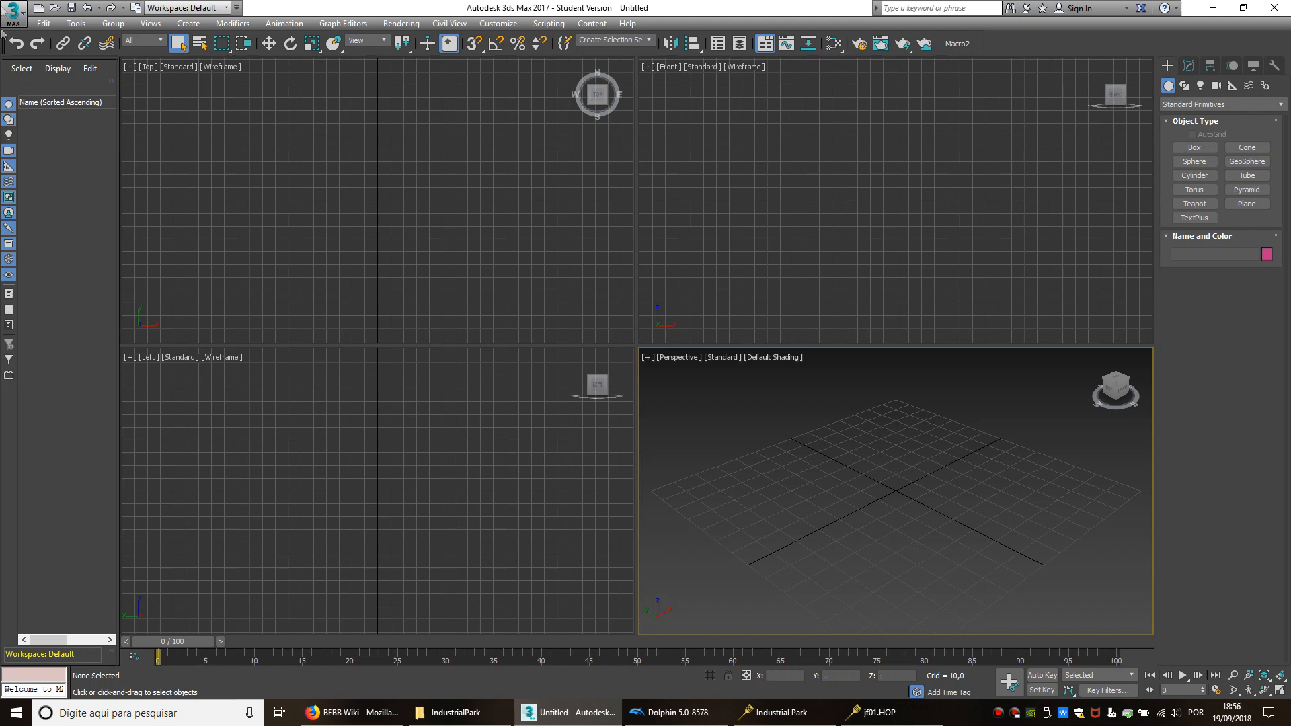
{"action": "left_click", "coordinate": [8, 8]}
{"action": "left_click", "coordinate": [464, 711]}
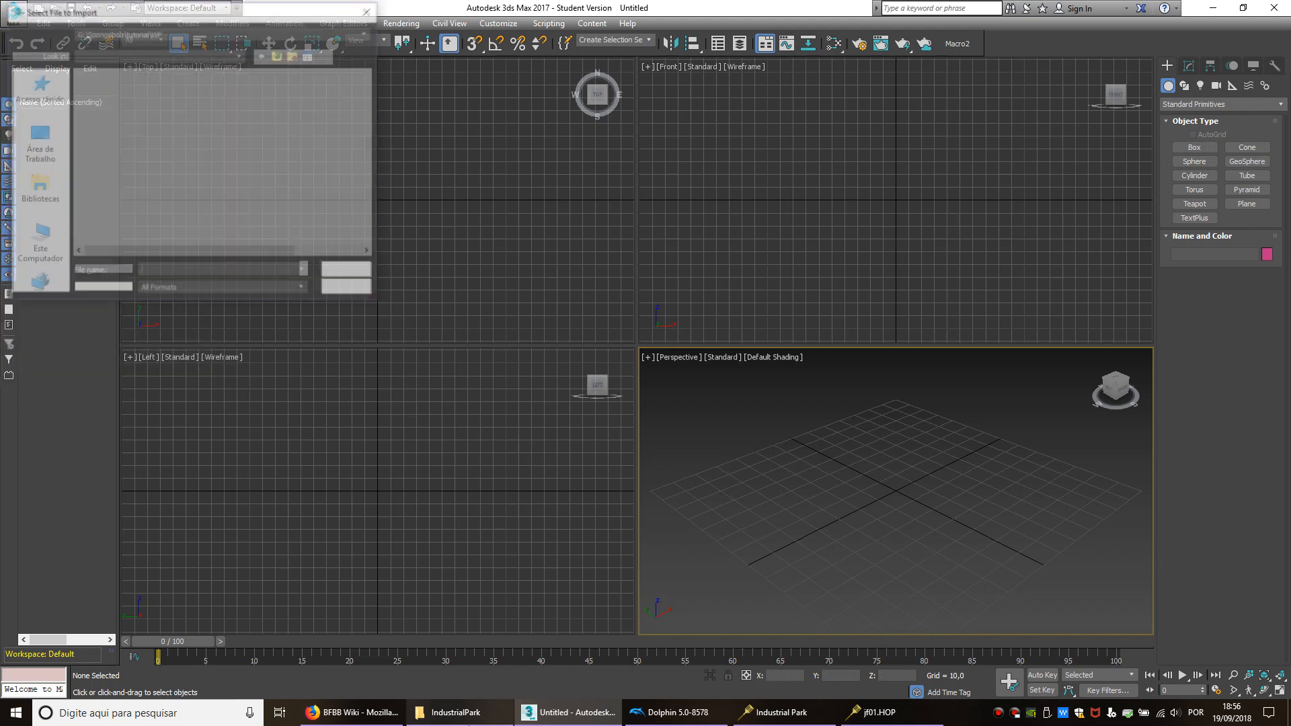
{"action": "left_click", "coordinate": [188, 104]}
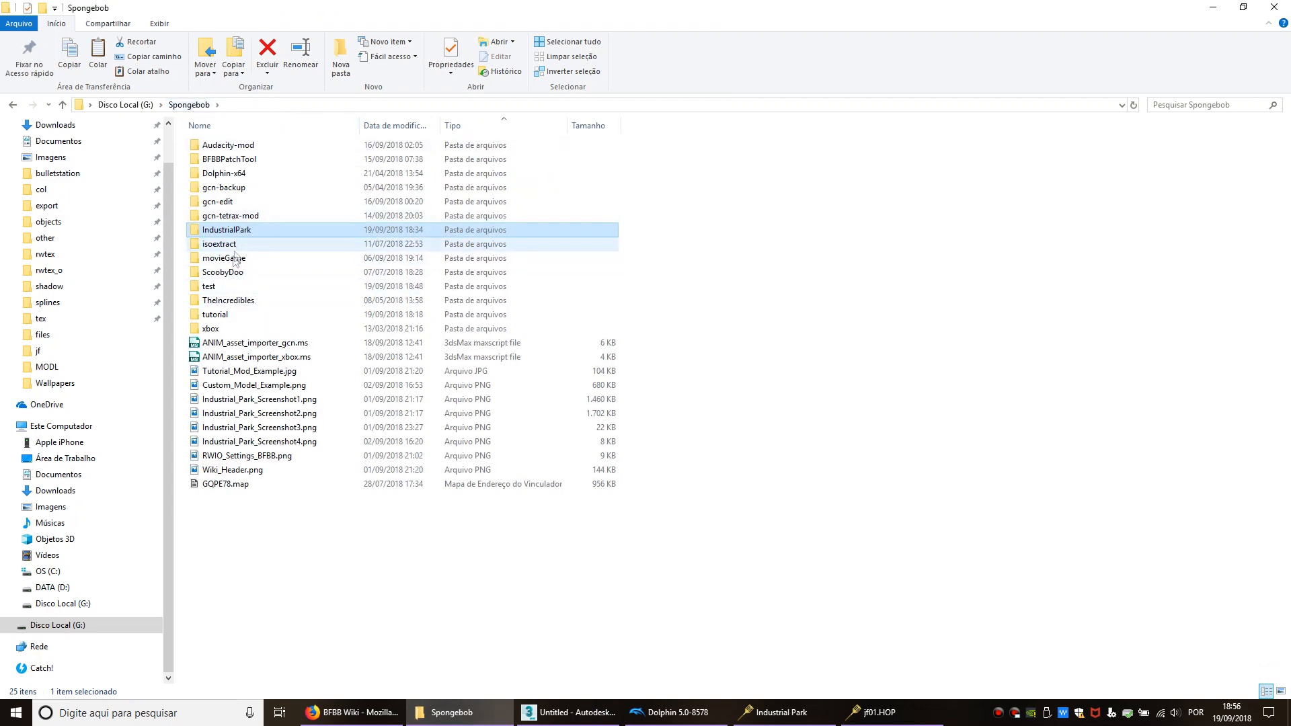
{"action": "double_click", "coordinate": [219, 314]}
{"action": "double_click", "coordinate": [397, 145]}
{"action": "left_click", "coordinate": [408, 104]}
{"action": "left_click", "coordinate": [464, 723]}
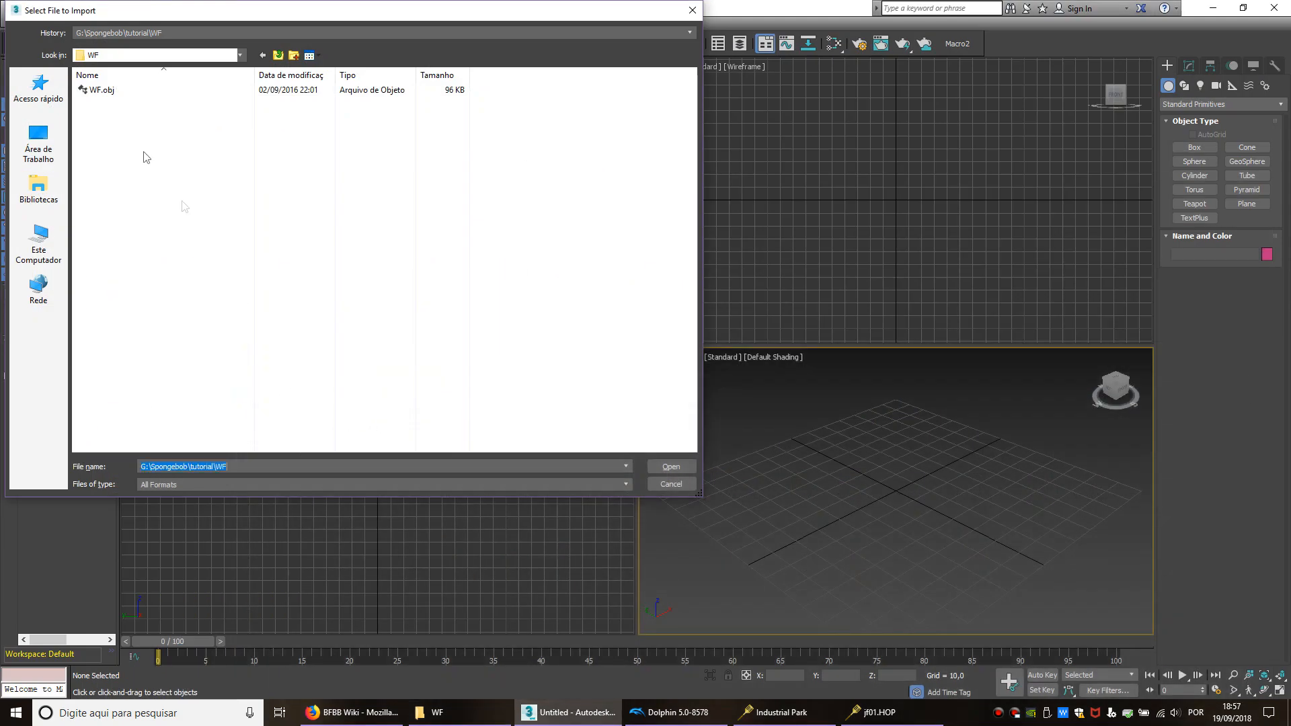
Step: Import WF.obj into the empty scene as an editable poly with the existing OBJ import options
{"action": "left_click", "coordinate": [101, 90]}
{"action": "left_click", "coordinate": [671, 467]}
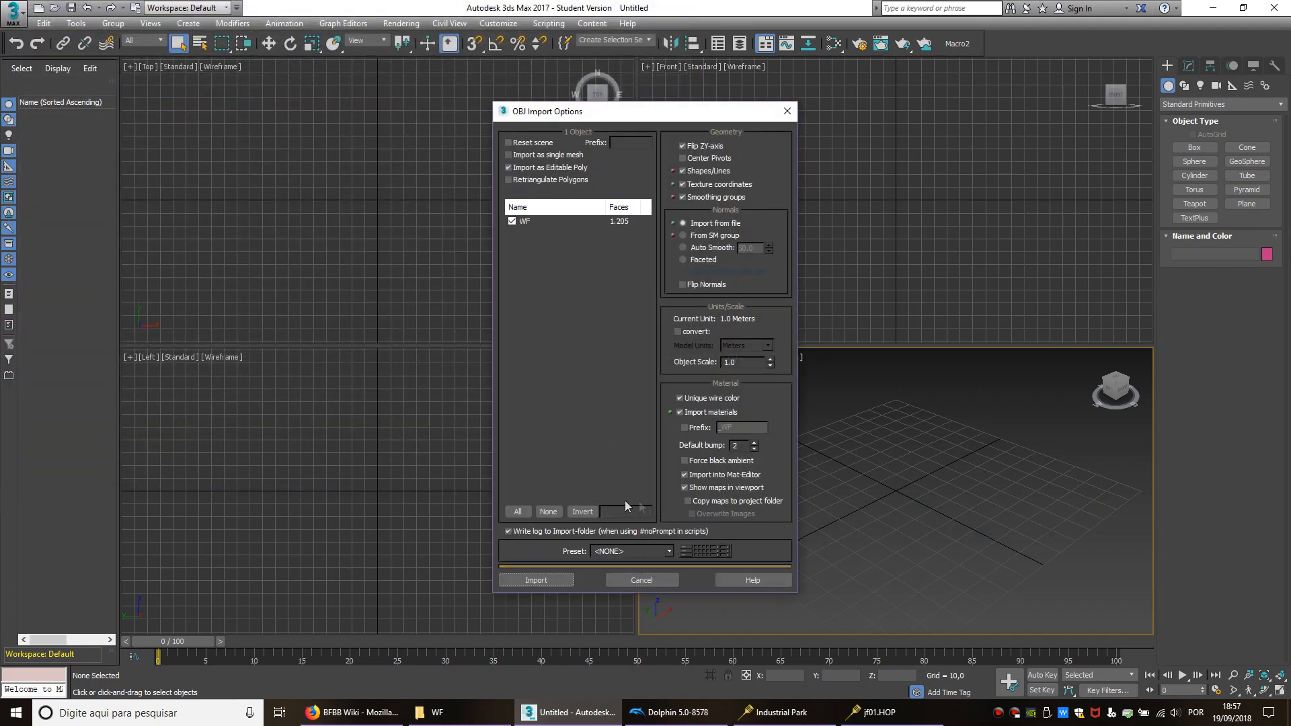
{"action": "left_click", "coordinate": [539, 580]}
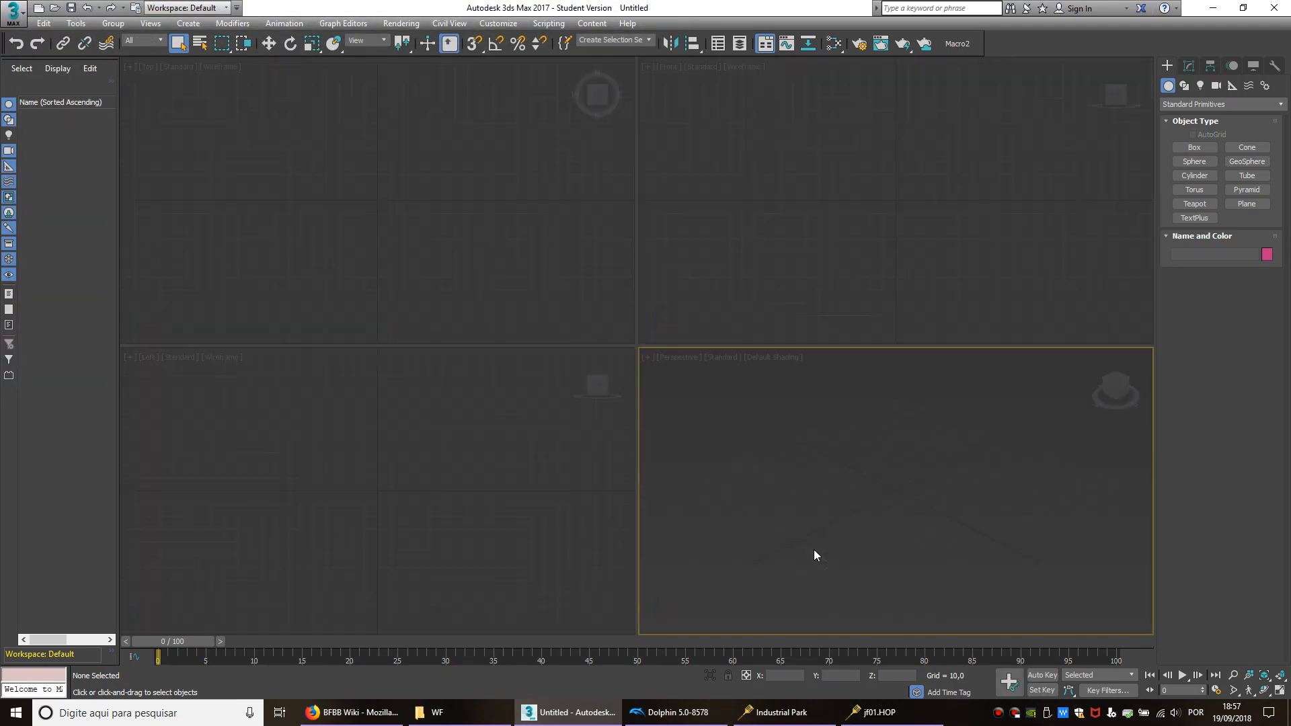
{"action": "left_click", "coordinate": [708, 590]}
Step: Inspect the imported WF model in the Perspective view and delete it from the scene
{"action": "scroll", "coordinate": [955, 504], "scroll_direction": "up", "scroll_amount": 10}
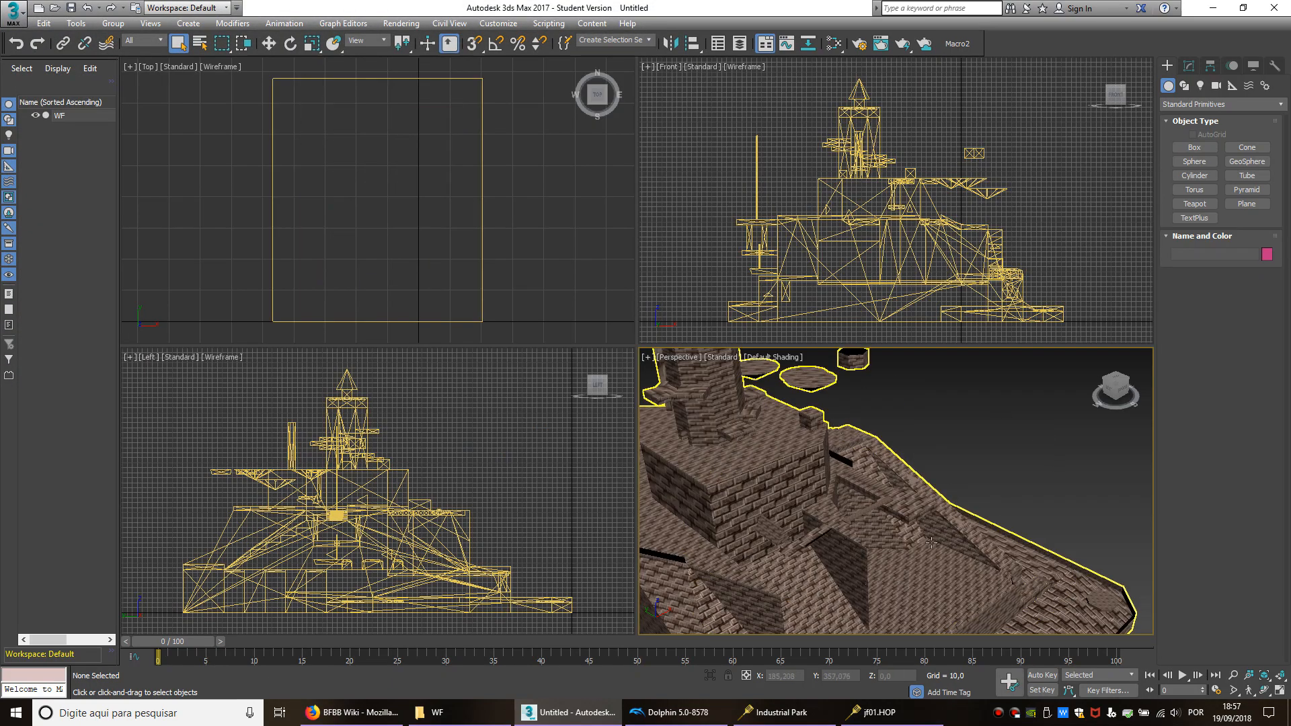
{"action": "middle_click_drag", "start_coordinate": [839, 555], "coordinate": [889, 532], "text": "alt"}
{"action": "scroll", "coordinate": [887, 494], "scroll_direction": "down", "scroll_amount": 5}
{"action": "left_click", "coordinate": [873, 476]}
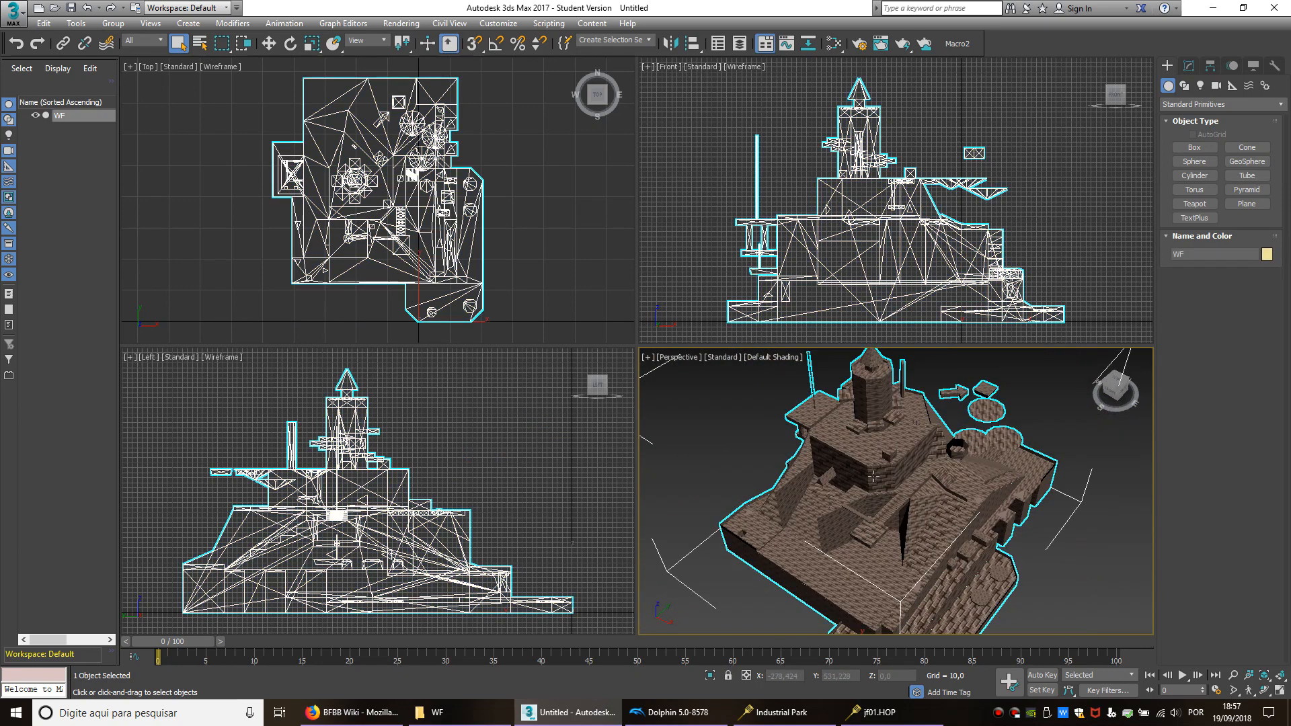
{"action": "key", "text": "Delete"}
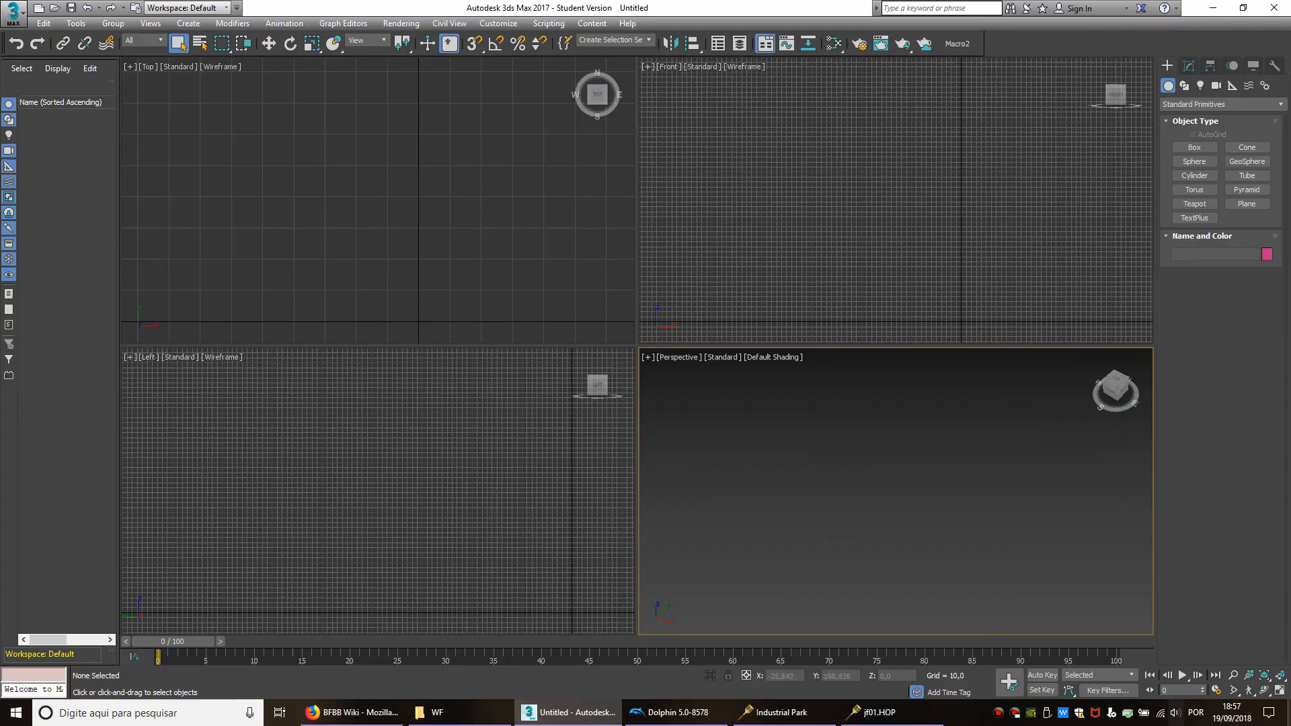
Step: Launch Blender from the desktop, dismiss its splash screen and delete the default cube
{"action": "left_click", "coordinate": [1288, 714]}
{"action": "key", "text": "b"}
{"action": "key", "text": "Return"}
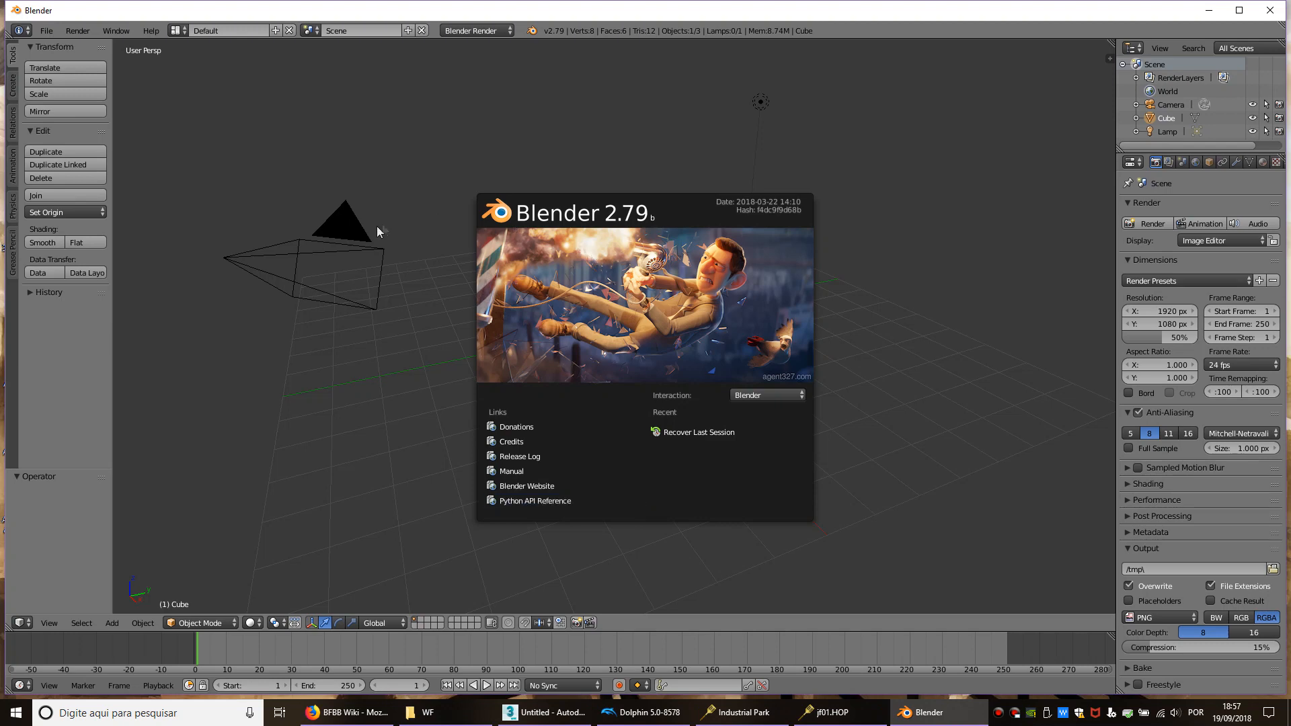
{"action": "left_click", "coordinate": [377, 228]}
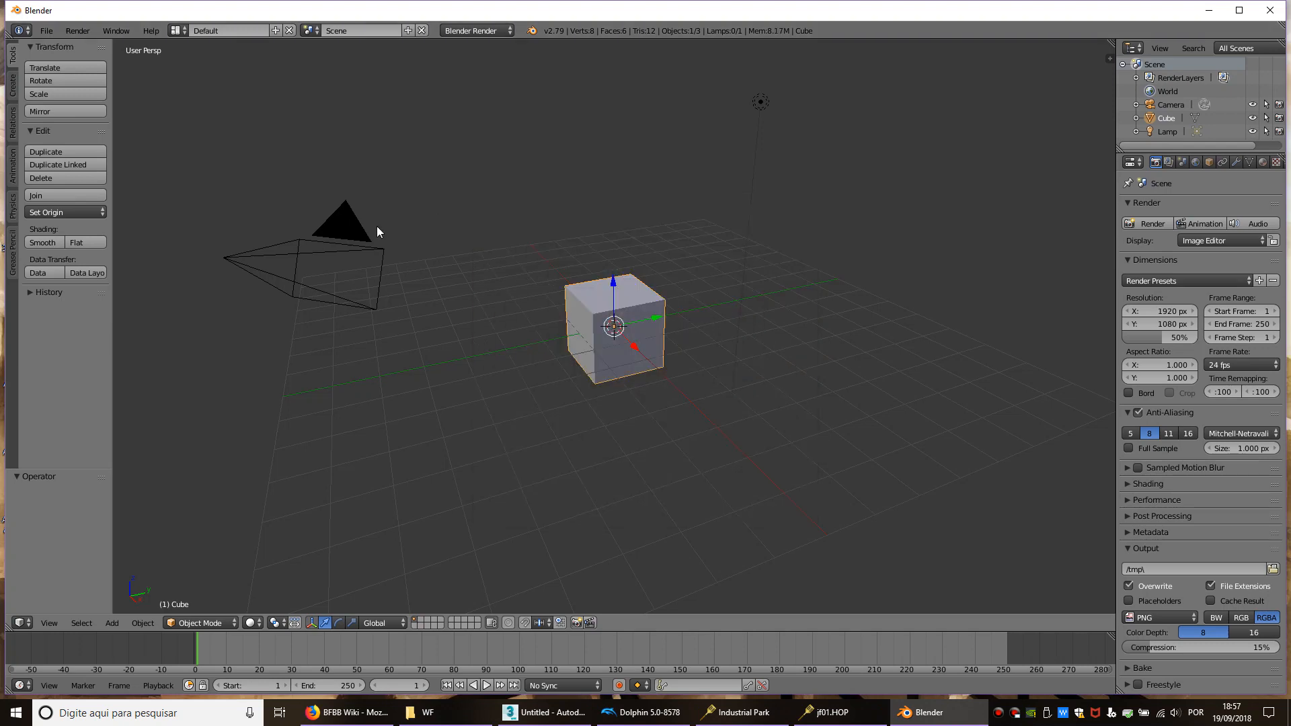
{"action": "key", "text": "Delete"}
Step: Import WF.obj as a Wavefront model from G:\Spongebob\tutorial\WF\ into the Blender scene
{"action": "left_click", "coordinate": [49, 33]}
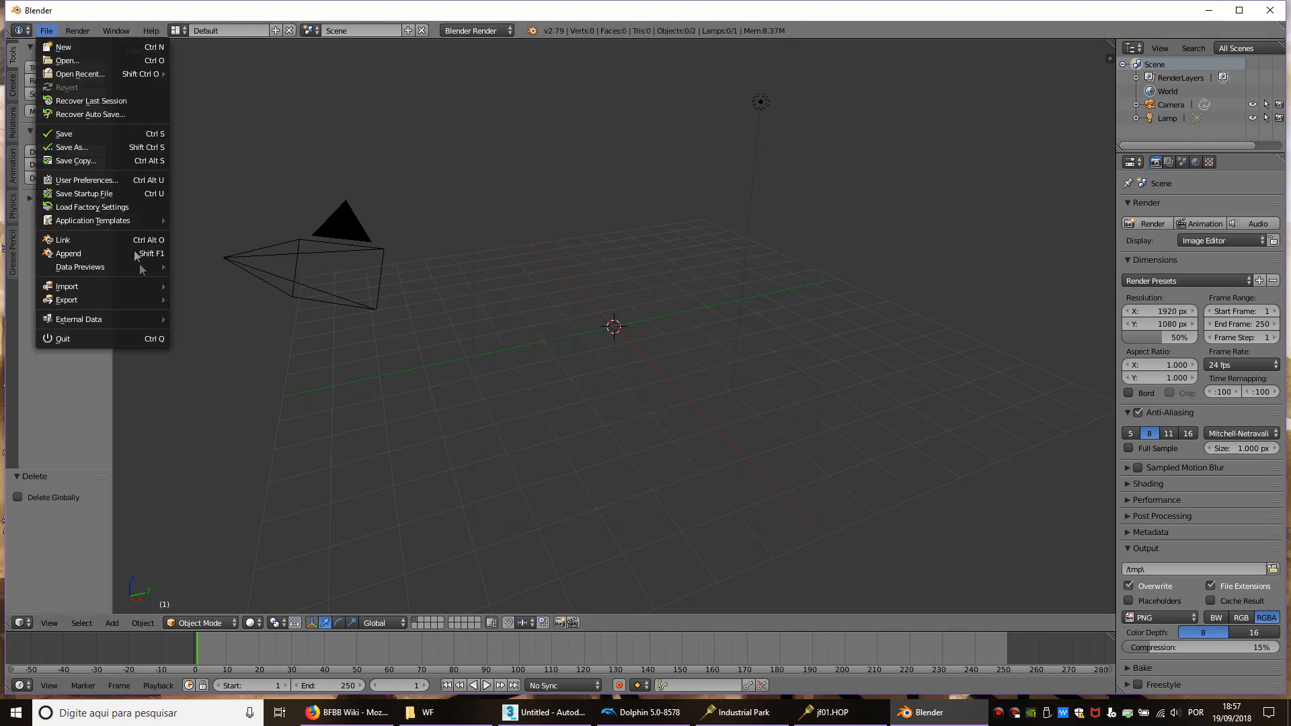
{"action": "mouse_move", "coordinate": [133, 288]}
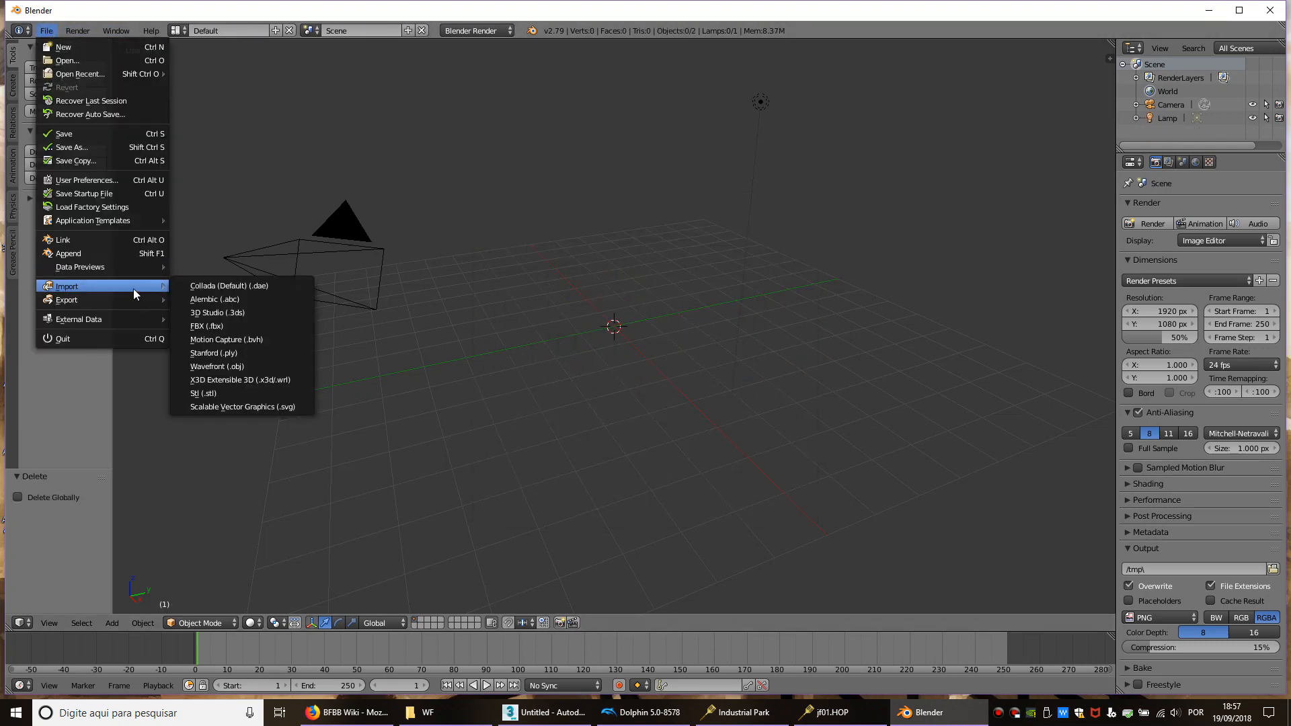
{"action": "left_click", "coordinate": [227, 366]}
{"action": "left_click", "coordinate": [417, 64]}
{"action": "type", "text": "G:\\Spongebob\\tutorial\\WF\\"}
{"action": "key", "text": "Return"}
{"action": "double_click", "coordinate": [199, 125]}
{"action": "scroll", "coordinate": [690, 430], "scroll_direction": "down", "scroll_amount": 10}
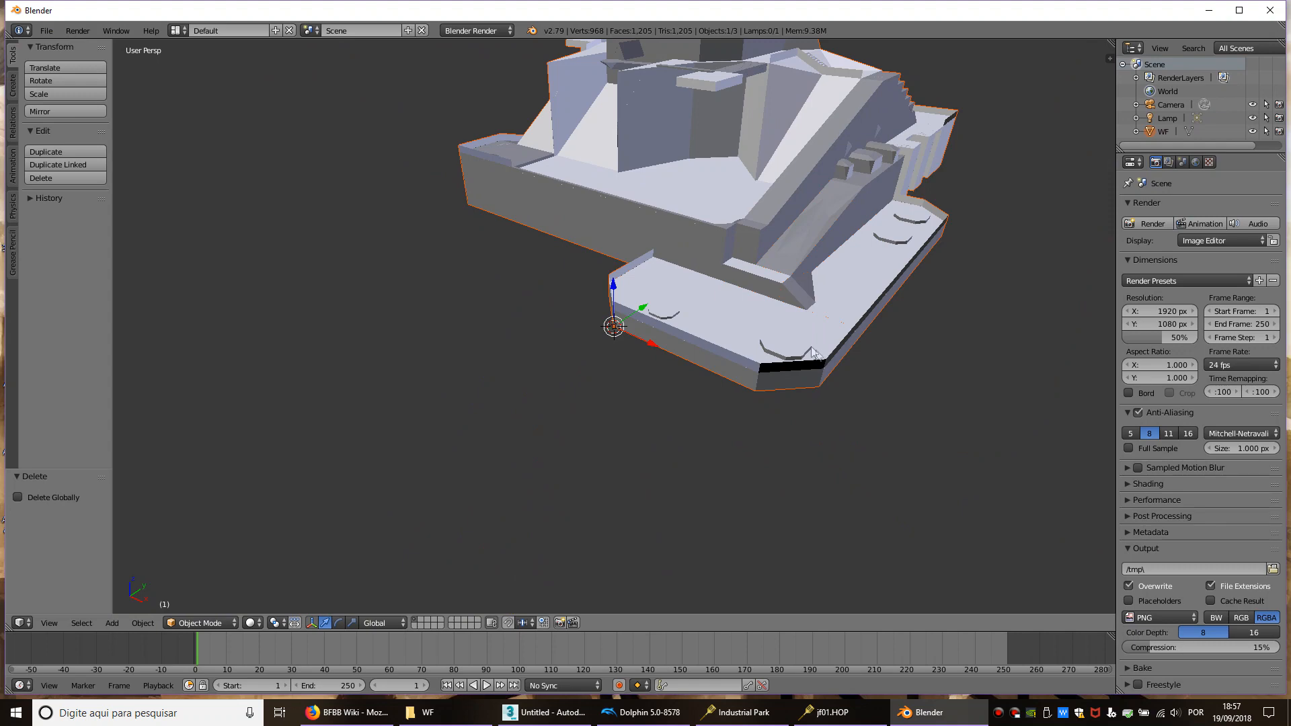
Step: Export the scene in FBX format as untitled.fbx to G:\Spongebob\tutorial\WF\
{"action": "left_click", "coordinate": [47, 31]}
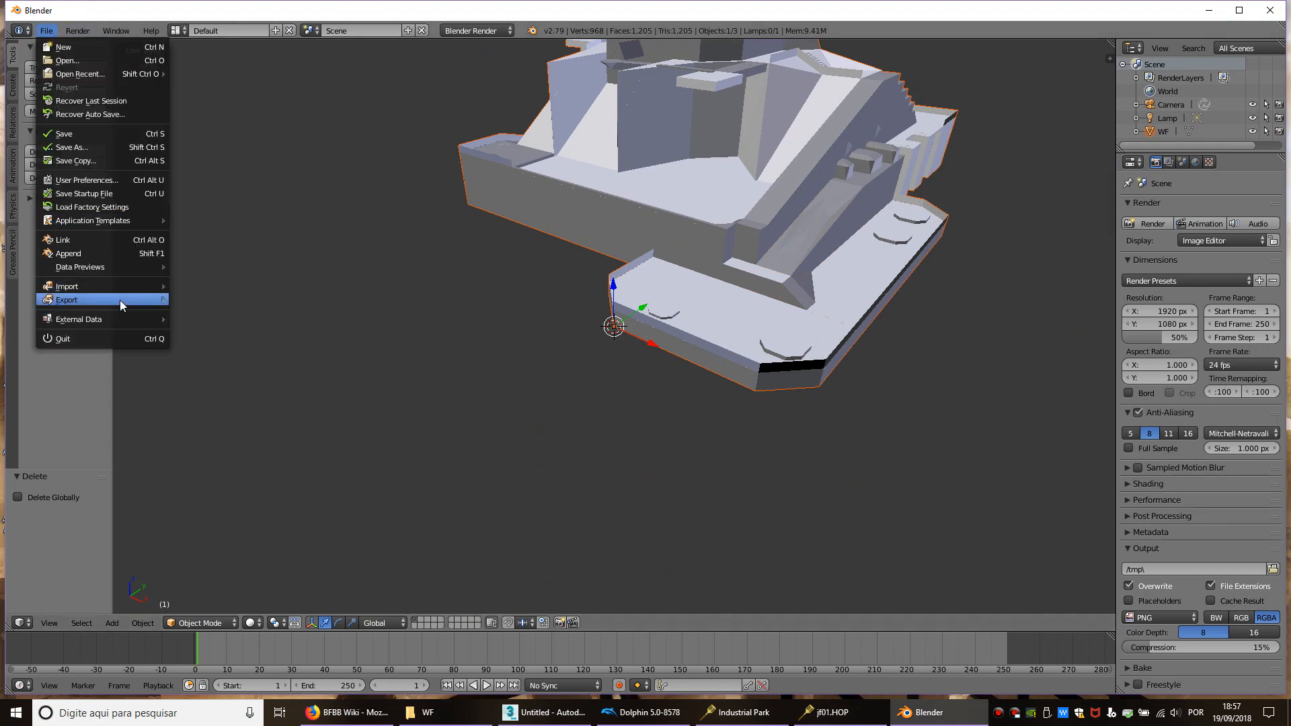
{"action": "mouse_move", "coordinate": [120, 300]}
{"action": "left_click", "coordinate": [217, 339]}
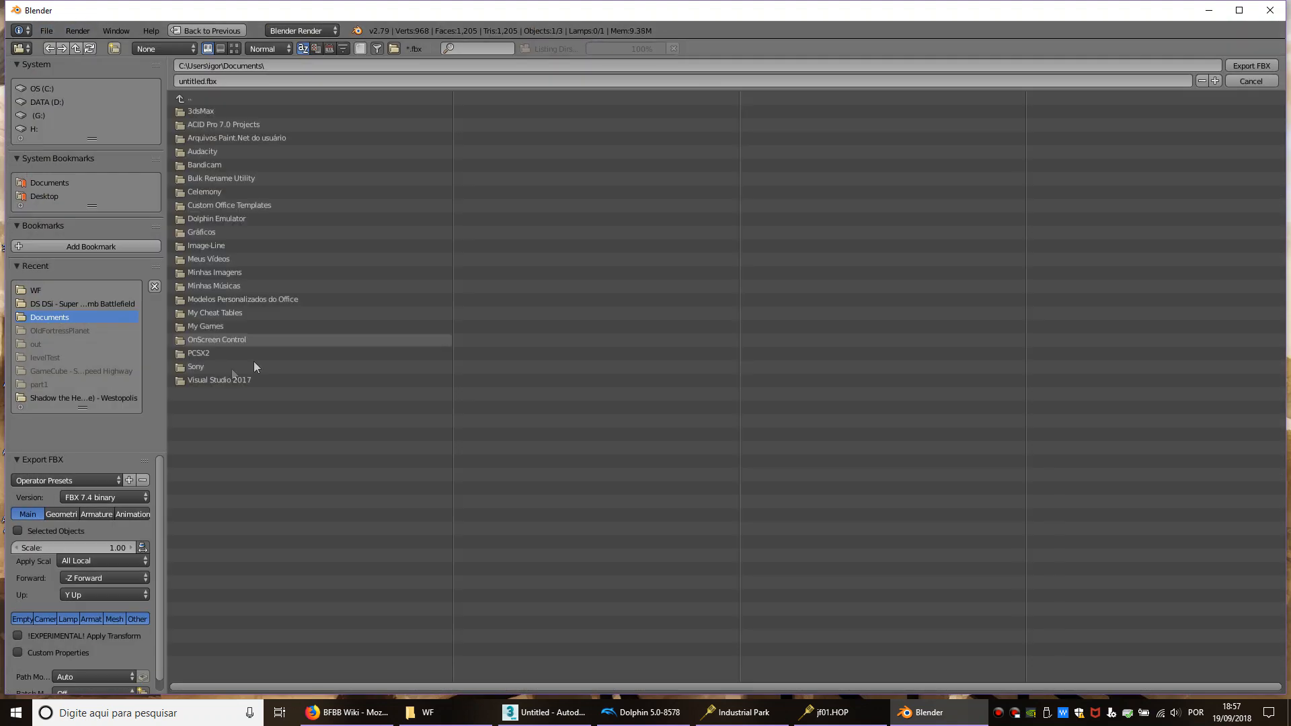
{"action": "left_click", "coordinate": [383, 65]}
{"action": "key", "text": "Return"}
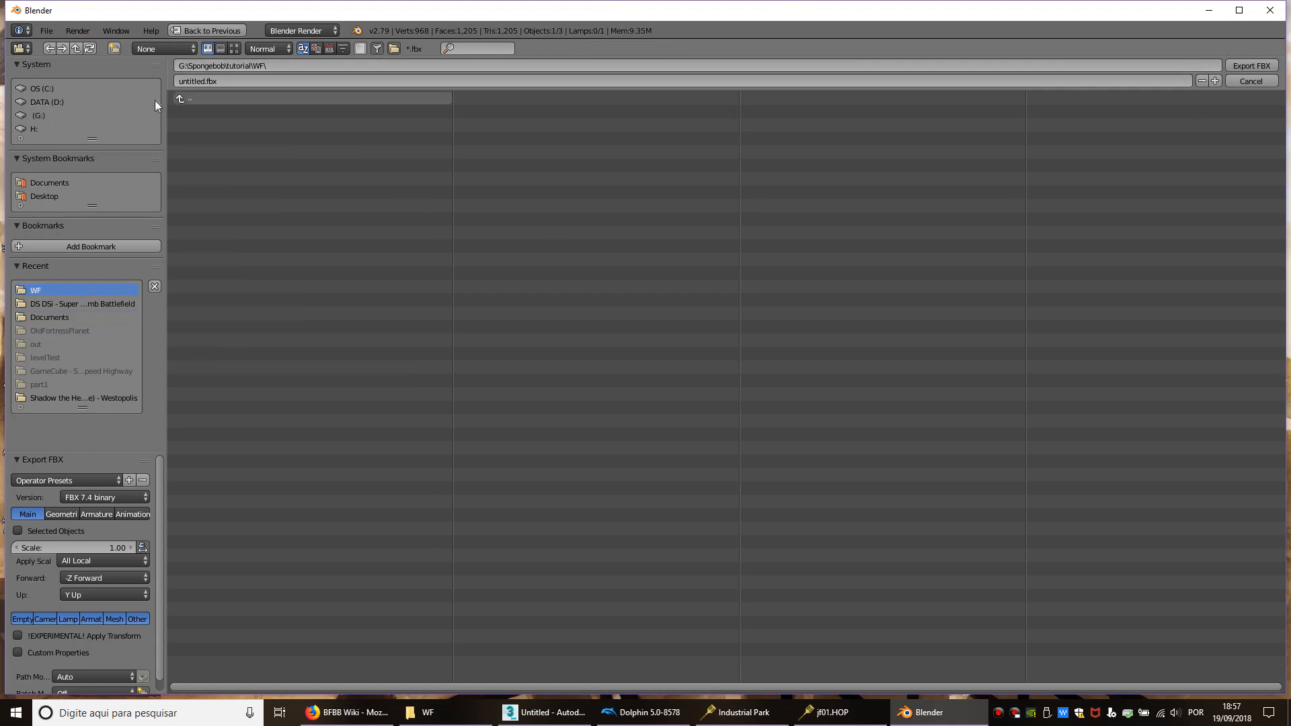
{"action": "left_click", "coordinate": [1252, 66]}
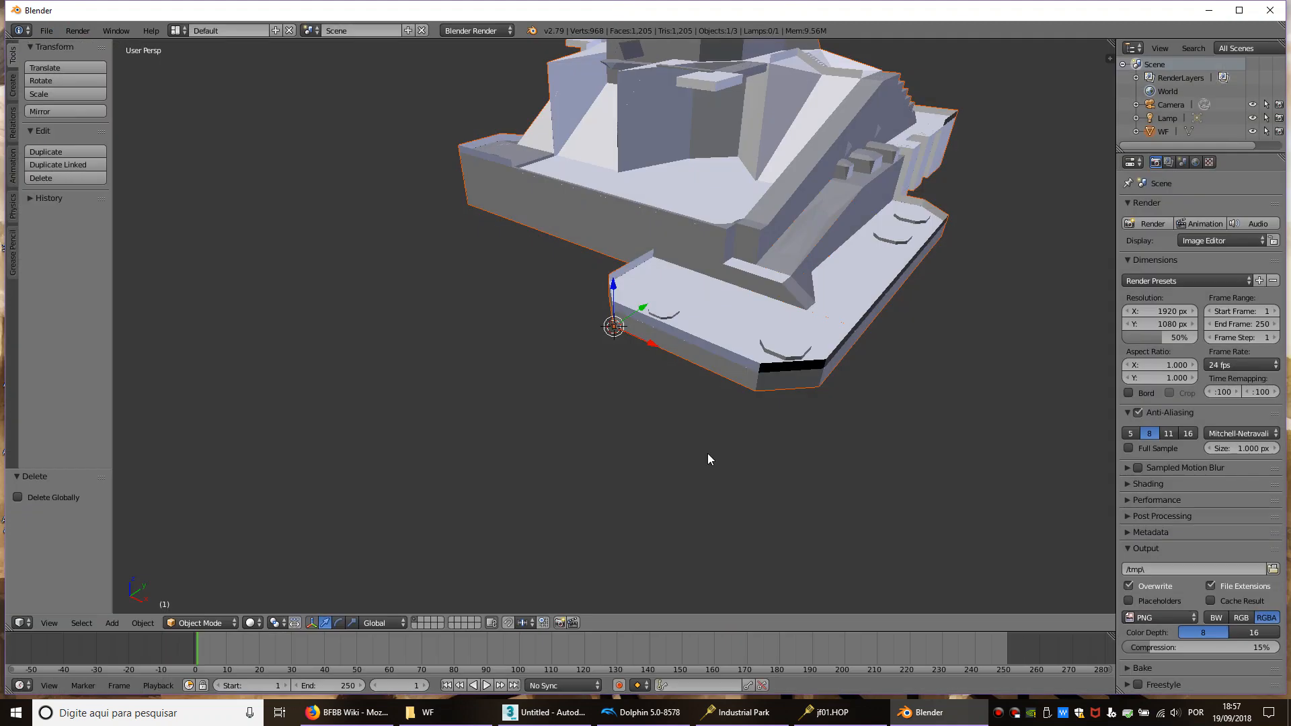
Step: Quit Blender without saving the scene and bring up the WF folder in File Explorer
{"action": "left_click", "coordinate": [1268, 15]}
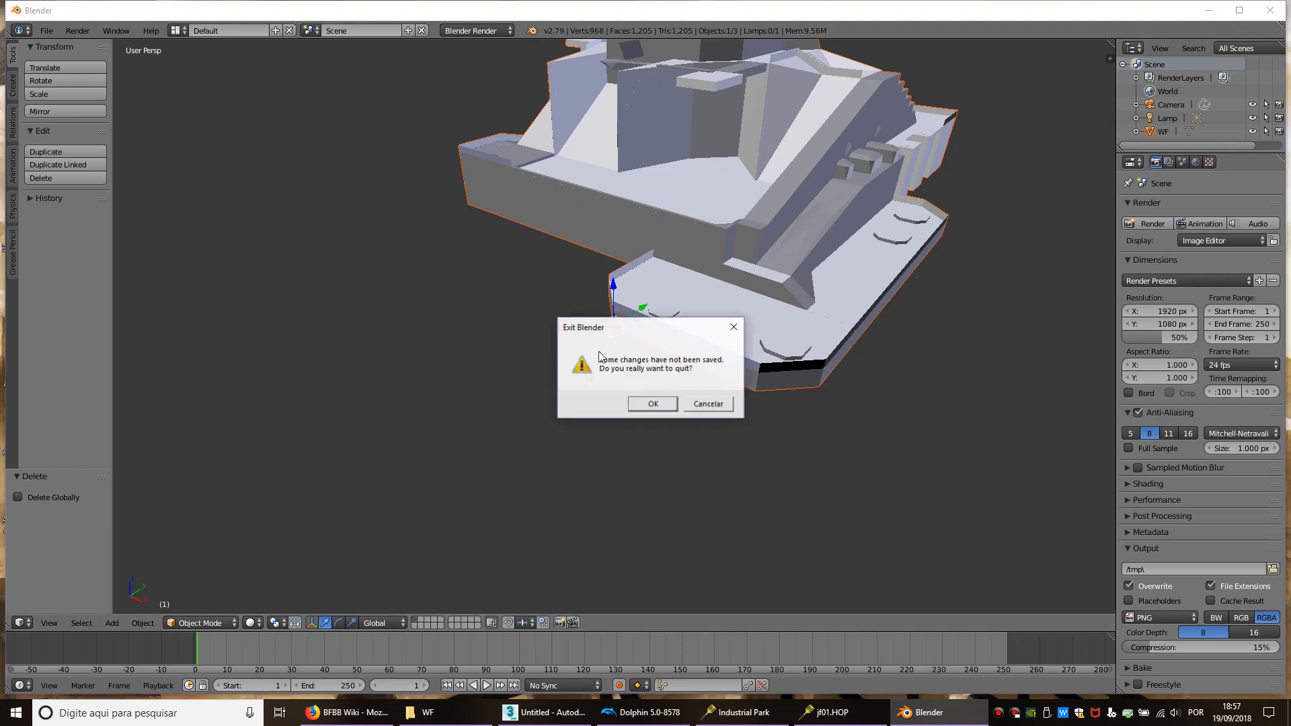
{"action": "left_click", "coordinate": [649, 406]}
{"action": "left_click", "coordinate": [436, 712]}
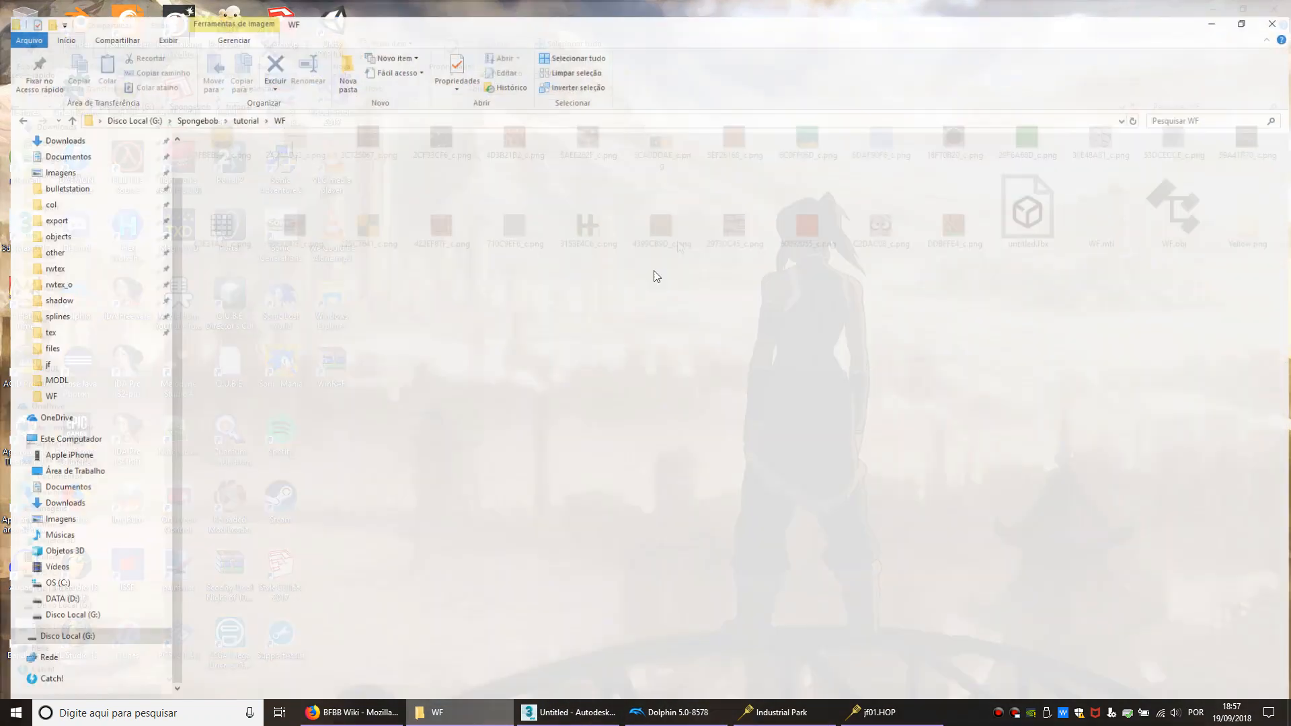
Step: Switch to 3ds Max and import untitled.fbx from the WF folder into the scene
{"action": "left_click", "coordinate": [568, 712]}
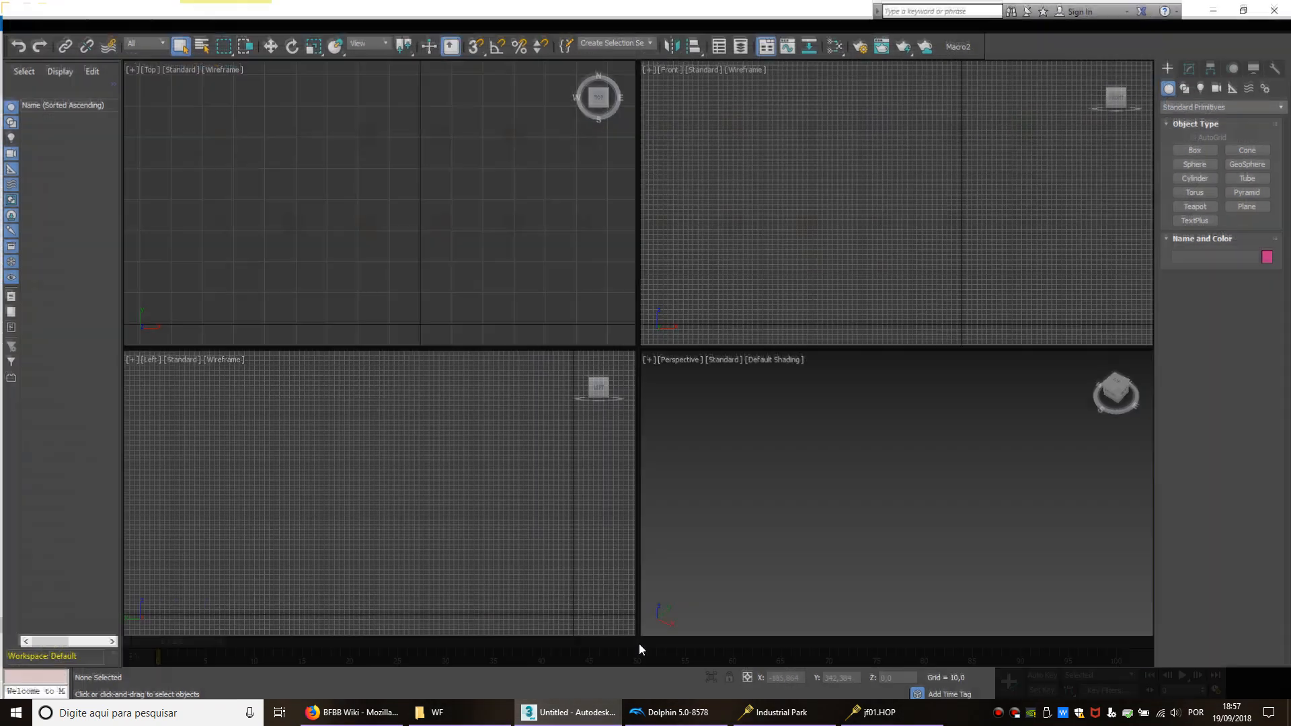
{"action": "left_click", "coordinate": [12, 12]}
{"action": "left_click", "coordinate": [27, 200]}
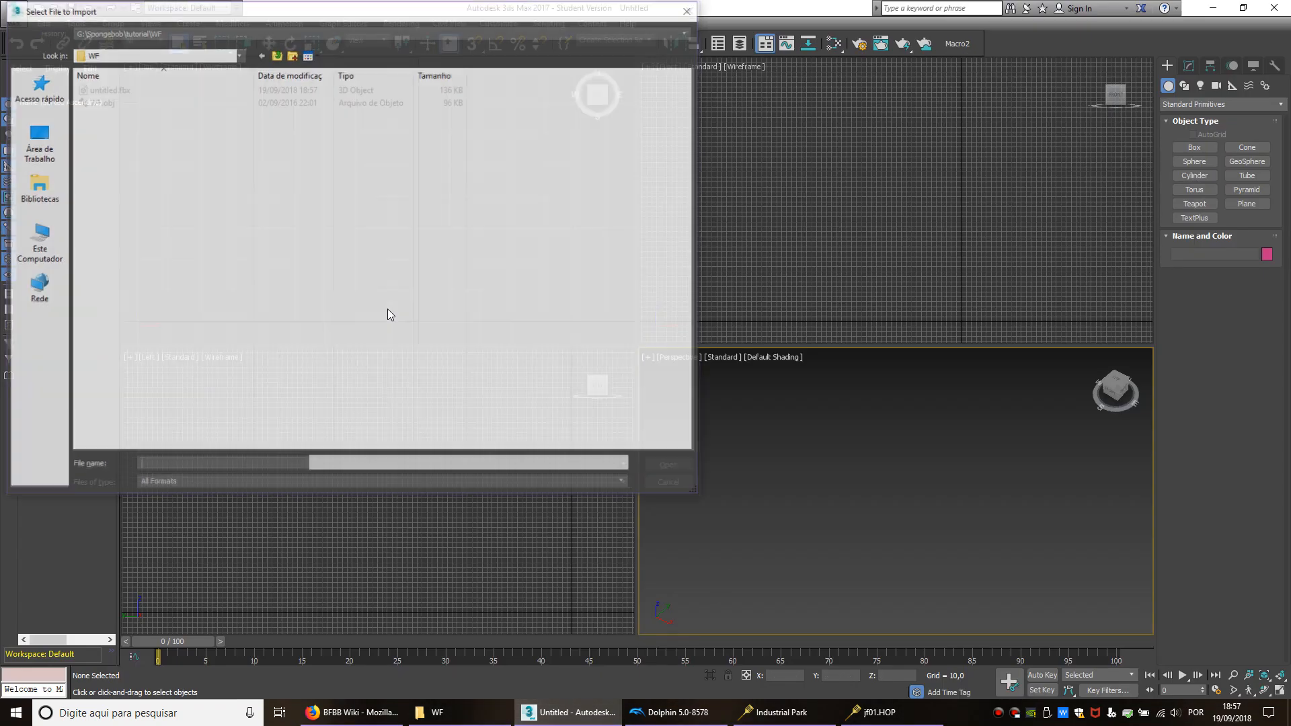
{"action": "double_click", "coordinate": [109, 90]}
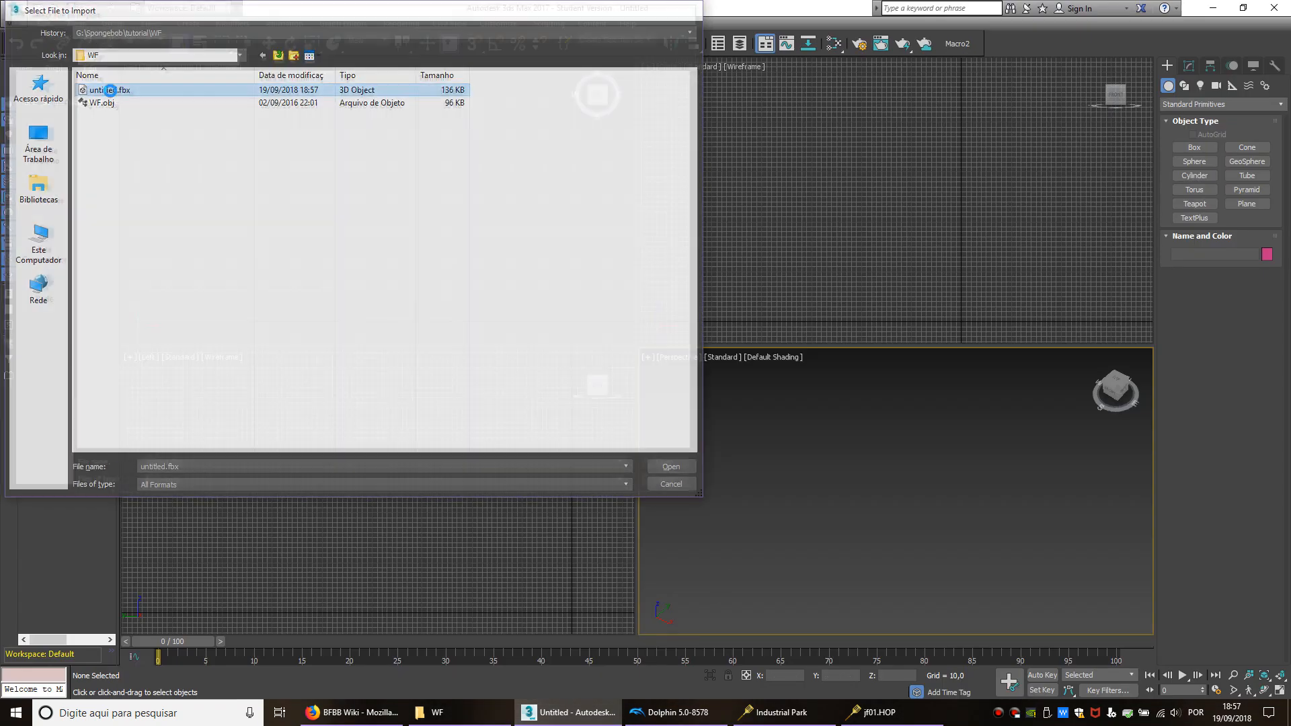
{"action": "left_click", "coordinate": [720, 532]}
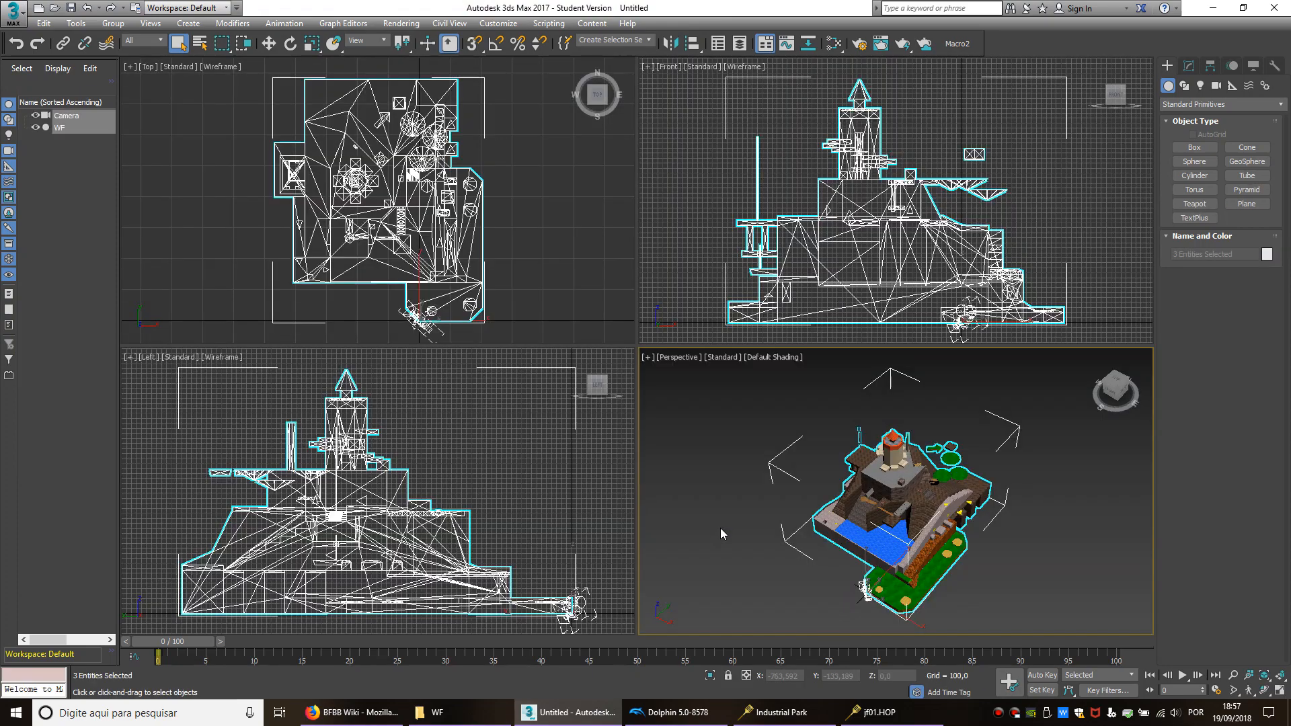
Step: Delete the imported Camera object beside the grassy corner of the WF model
{"action": "scroll", "coordinate": [909, 528], "scroll_direction": "up", "scroll_amount": 3}
{"action": "middle_click_drag", "start_coordinate": [894, 551], "coordinate": [887, 480], "text": "alt"}
{"action": "scroll", "coordinate": [886, 480], "scroll_direction": "up", "scroll_amount": 2}
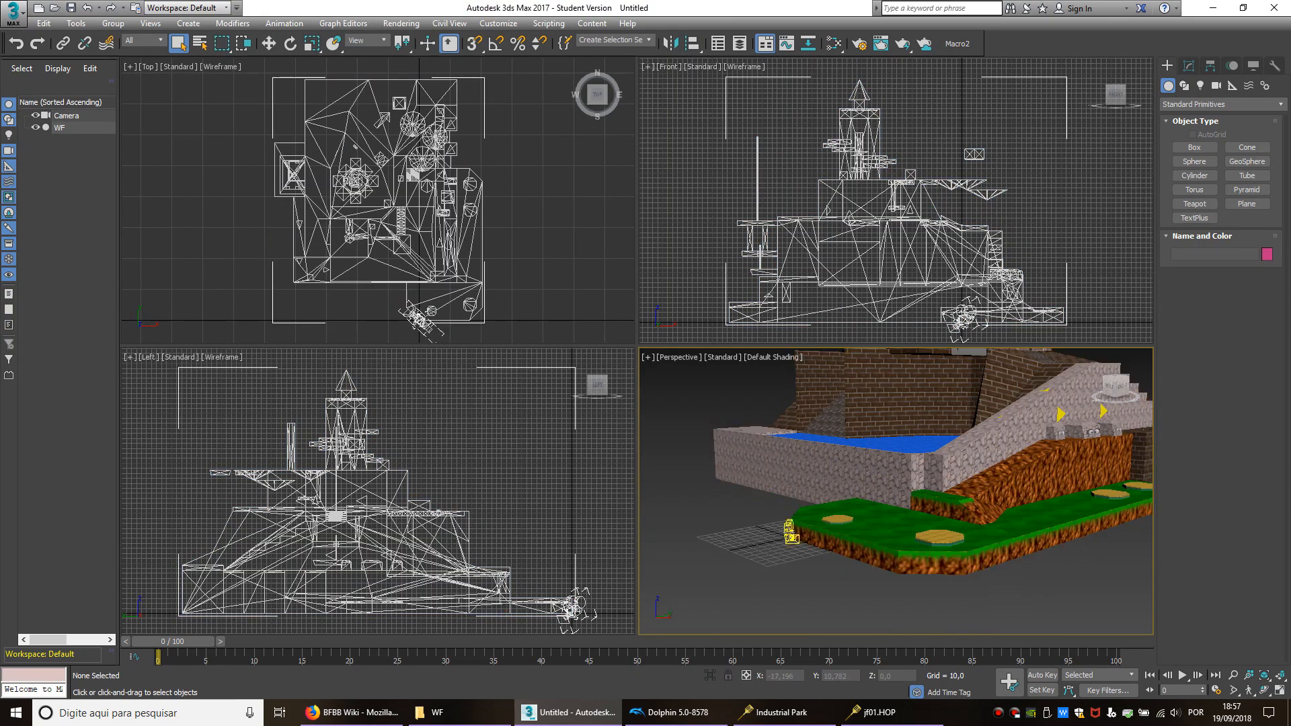
{"action": "left_click", "coordinate": [793, 534]}
{"action": "key", "text": "Delete"}
Step: Delete the imported Lamp object at the corner of the WF model's grassy platform
{"action": "scroll", "coordinate": [788, 531], "scroll_direction": "up", "scroll_amount": 4}
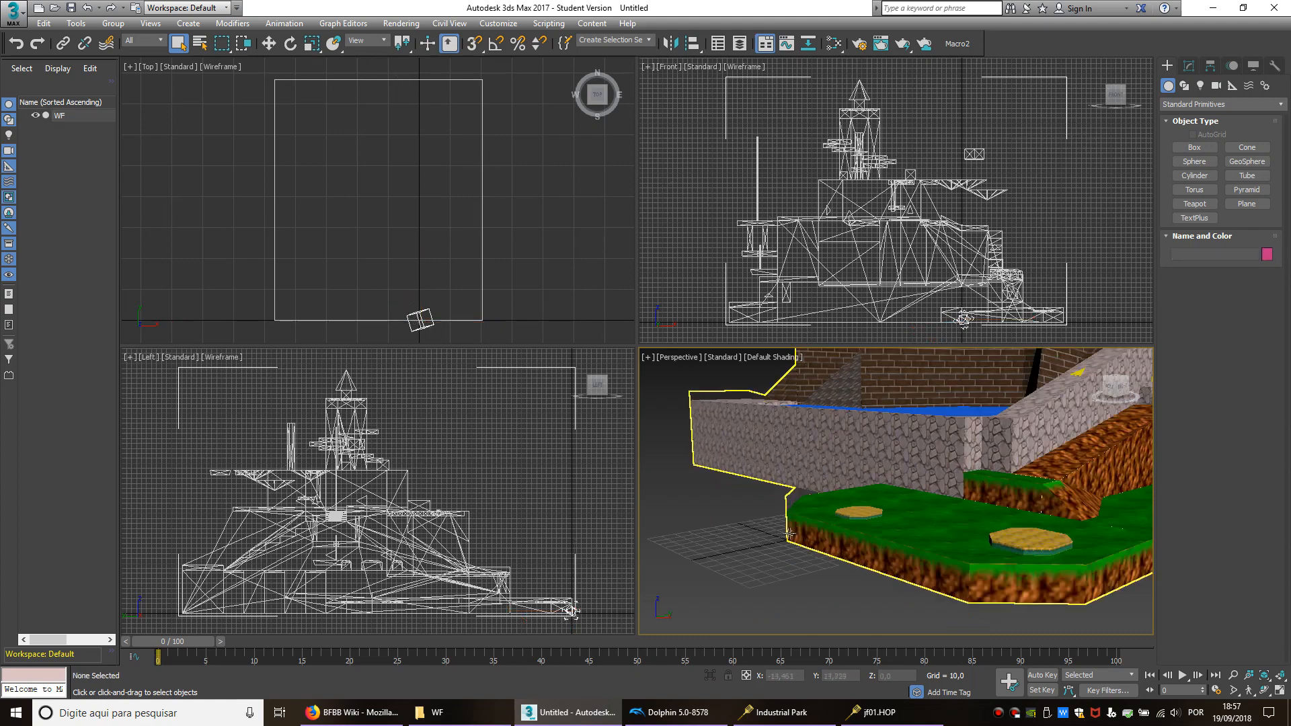
{"action": "left_click", "coordinate": [1280, 675]}
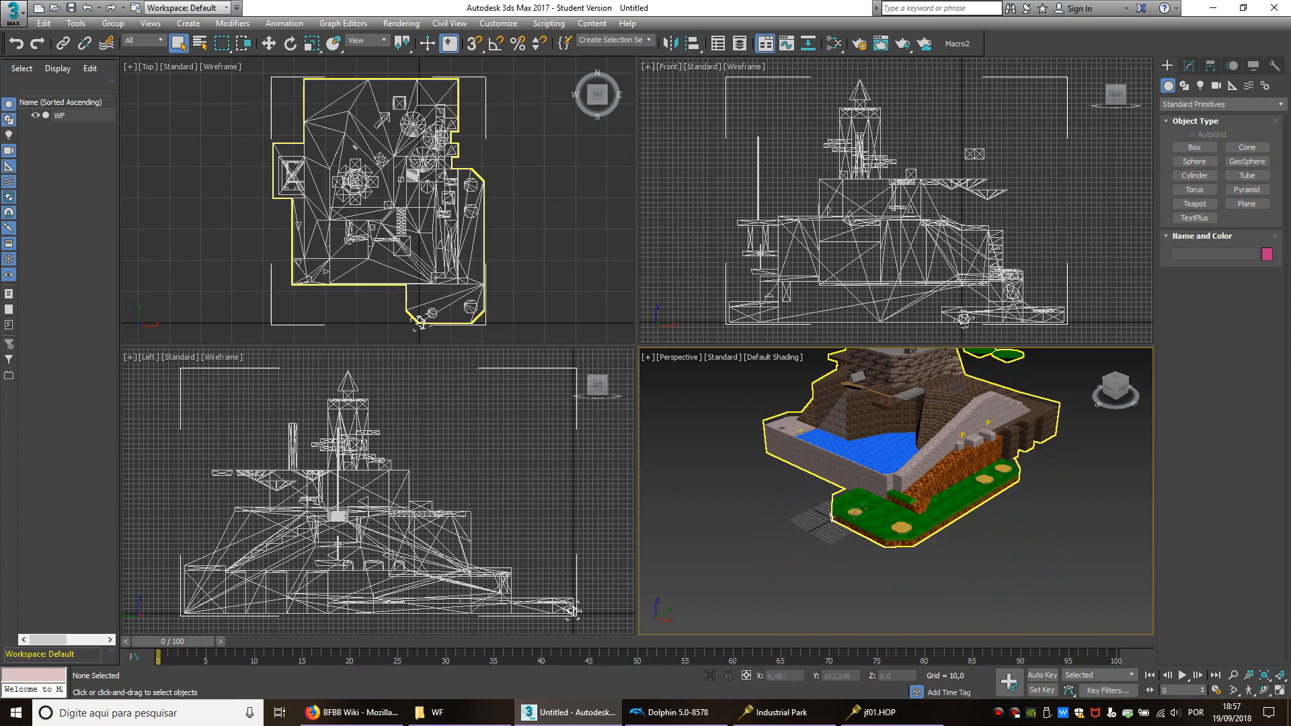
{"action": "scroll", "coordinate": [866, 506], "scroll_direction": "up", "scroll_amount": 5}
{"action": "left_click", "coordinate": [791, 525]}
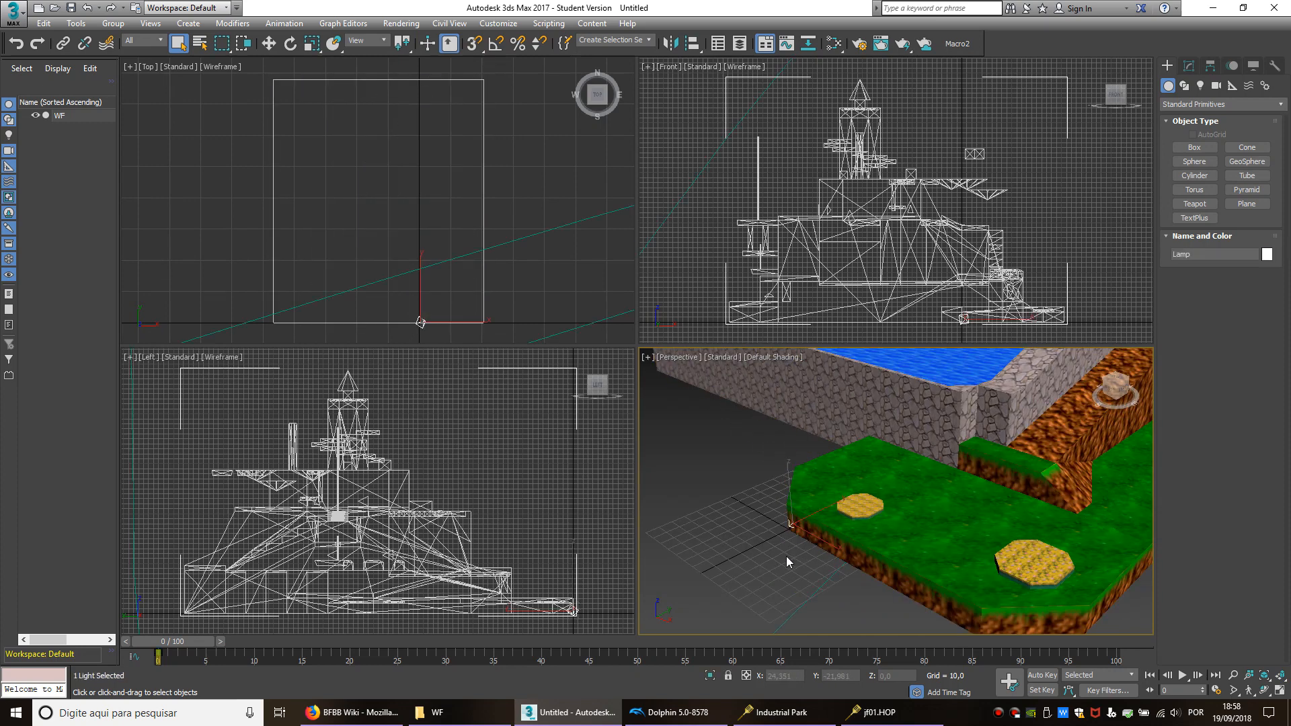
{"action": "key", "text": "Delete"}
Step: Examine the textured WF model in the perspective view from several angles and distances
{"action": "middle_click_drag", "start_coordinate": [846, 424], "coordinate": [800, 546], "text": "alt"}
{"action": "scroll", "coordinate": [854, 476], "scroll_direction": "down", "scroll_amount": 8}
{"action": "scroll", "coordinate": [827, 517], "scroll_direction": "up", "scroll_amount": 2}
{"action": "middle_click_drag", "start_coordinate": [856, 495], "coordinate": [836, 451], "text": "alt"}
{"action": "scroll", "coordinate": [794, 497], "scroll_direction": "up", "scroll_amount": 1}
{"action": "scroll", "coordinate": [834, 502], "scroll_direction": "up", "scroll_amount": 6}
{"action": "middle_click_drag", "start_coordinate": [835, 502], "coordinate": [941, 470], "text": "alt"}
{"action": "middle_click_drag", "start_coordinate": [800, 470], "coordinate": [726, 477], "text": "alt"}
{"action": "scroll", "coordinate": [843, 442], "scroll_direction": "down", "scroll_amount": 5}
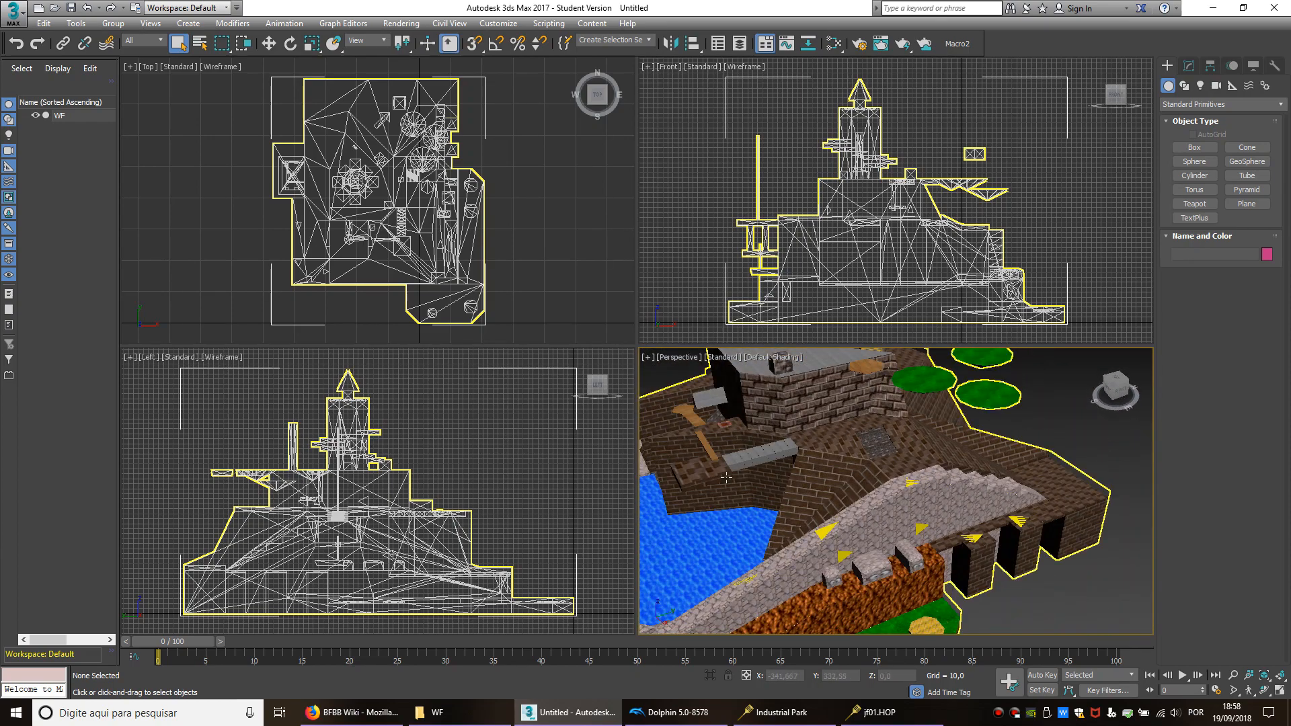
{"action": "scroll", "coordinate": [726, 477], "scroll_direction": "down", "scroll_amount": 5}
Step: Select all vertices of the WF editable mesh and weld them with a threshold of 0.1, leaving vertex editing
{"action": "left_click", "coordinate": [879, 456]}
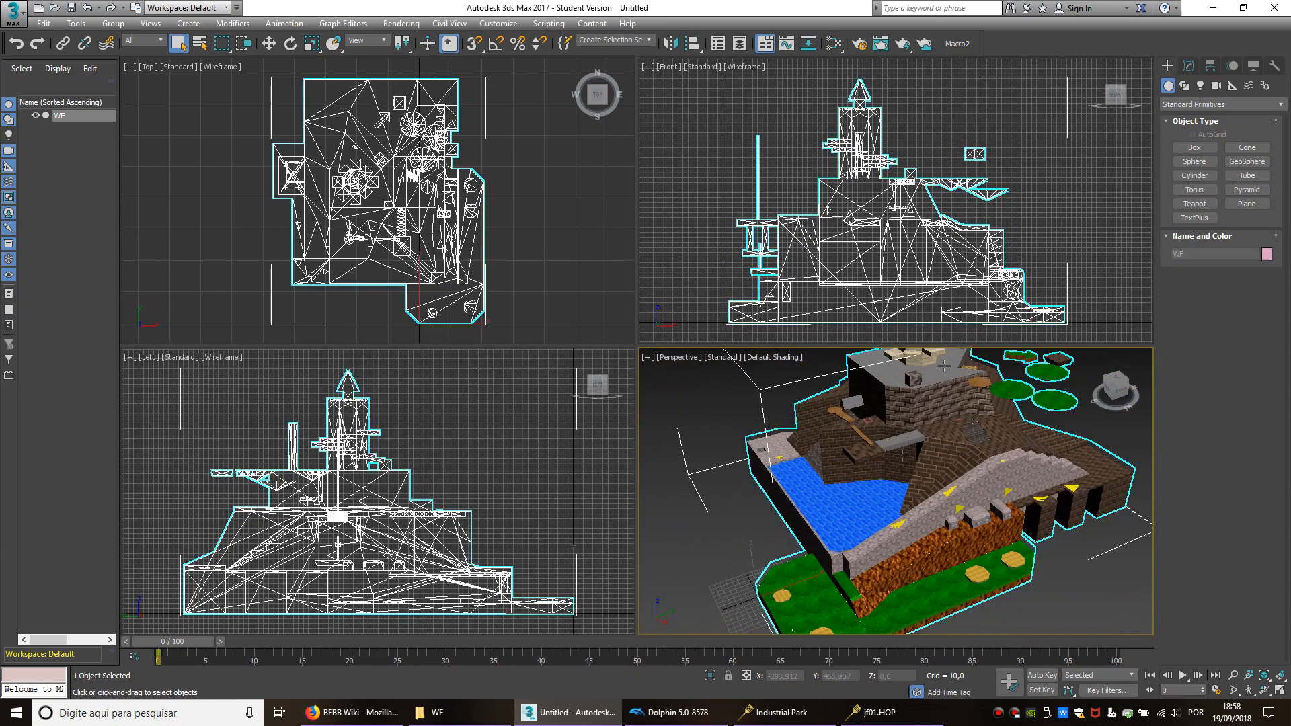
{"action": "left_click", "coordinate": [1190, 67]}
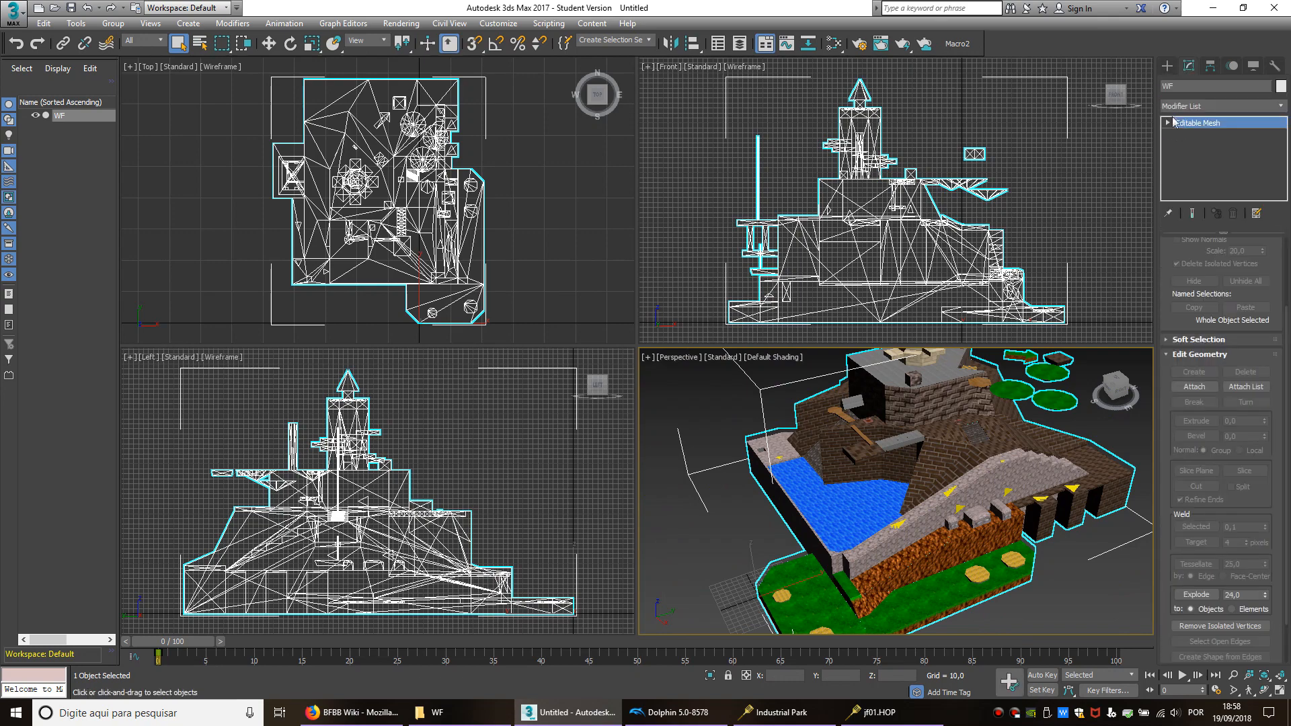
{"action": "key", "text": "1"}
{"action": "left_click", "coordinate": [1170, 125]}
{"action": "mouse_move", "coordinate": [959, 446]}
{"action": "middle_mouse_down"}
{"action": "mouse_move", "coordinate": [894, 464]}
{"action": "mouse_move", "coordinate": [901, 476]}
{"action": "mouse_move", "coordinate": [941, 432]}
{"action": "middle_mouse_up"}
{"action": "key", "text": "ctrl+a"}
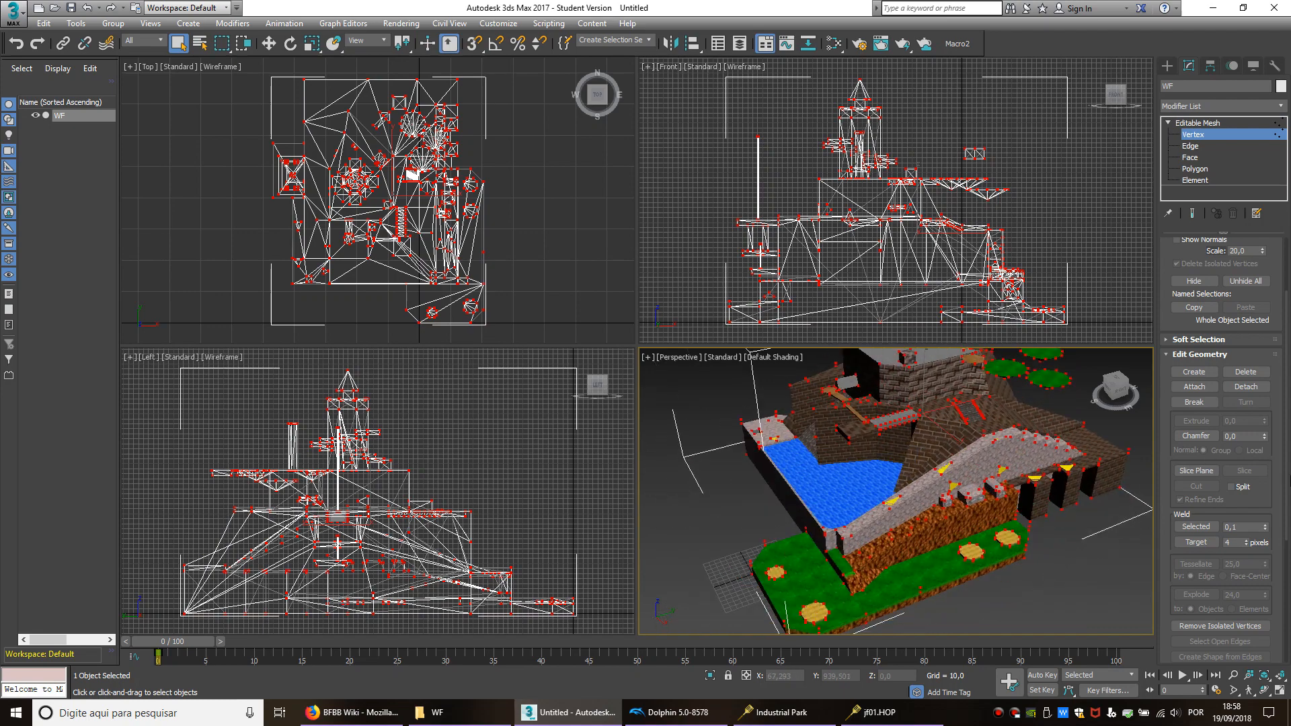
{"action": "scroll", "coordinate": [1280, 477], "scroll_direction": "down", "scroll_amount": 1}
{"action": "left_click", "coordinate": [1206, 509]}
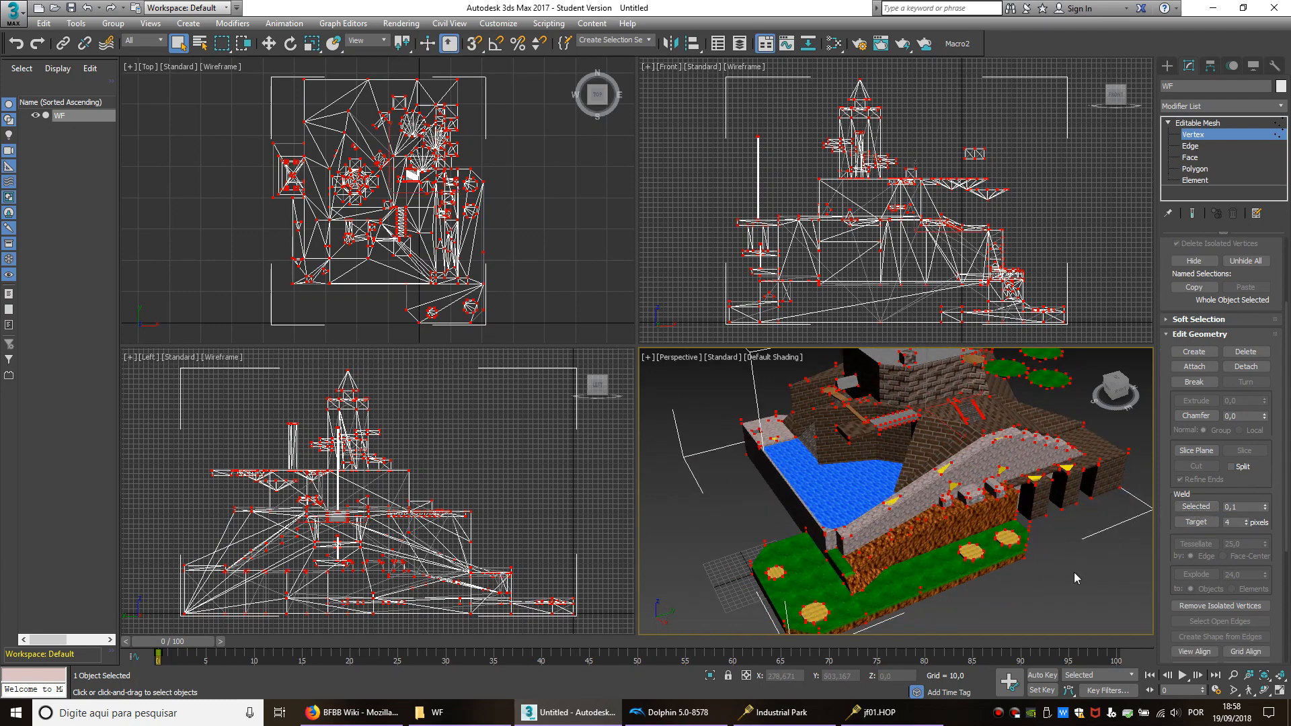
{"action": "left_click", "coordinate": [1167, 65]}
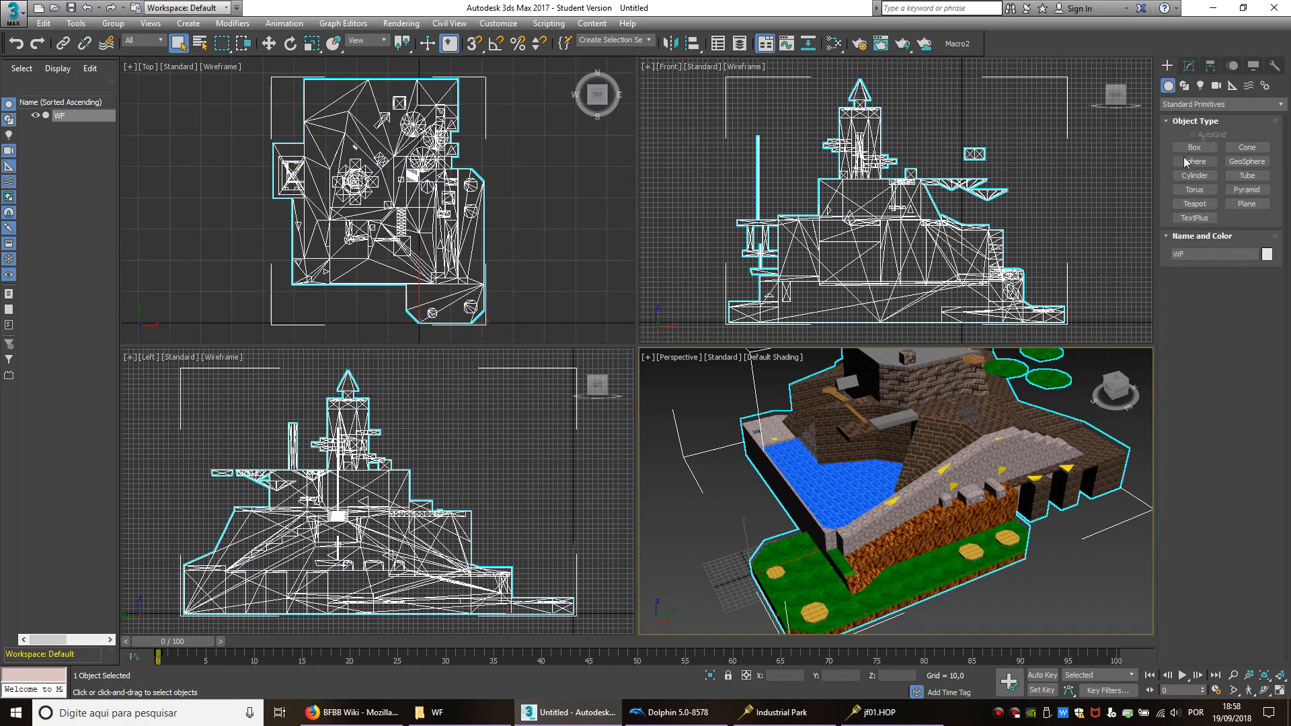
Step: Try moving a single vertex at the foot of the brown dirt ramp, and undo the move
{"action": "left_click", "coordinate": [1189, 66]}
{"action": "left_click", "coordinate": [1194, 135]}
{"action": "middle_click_drag", "start_coordinate": [999, 378], "coordinate": [811, 519], "text": "alt"}
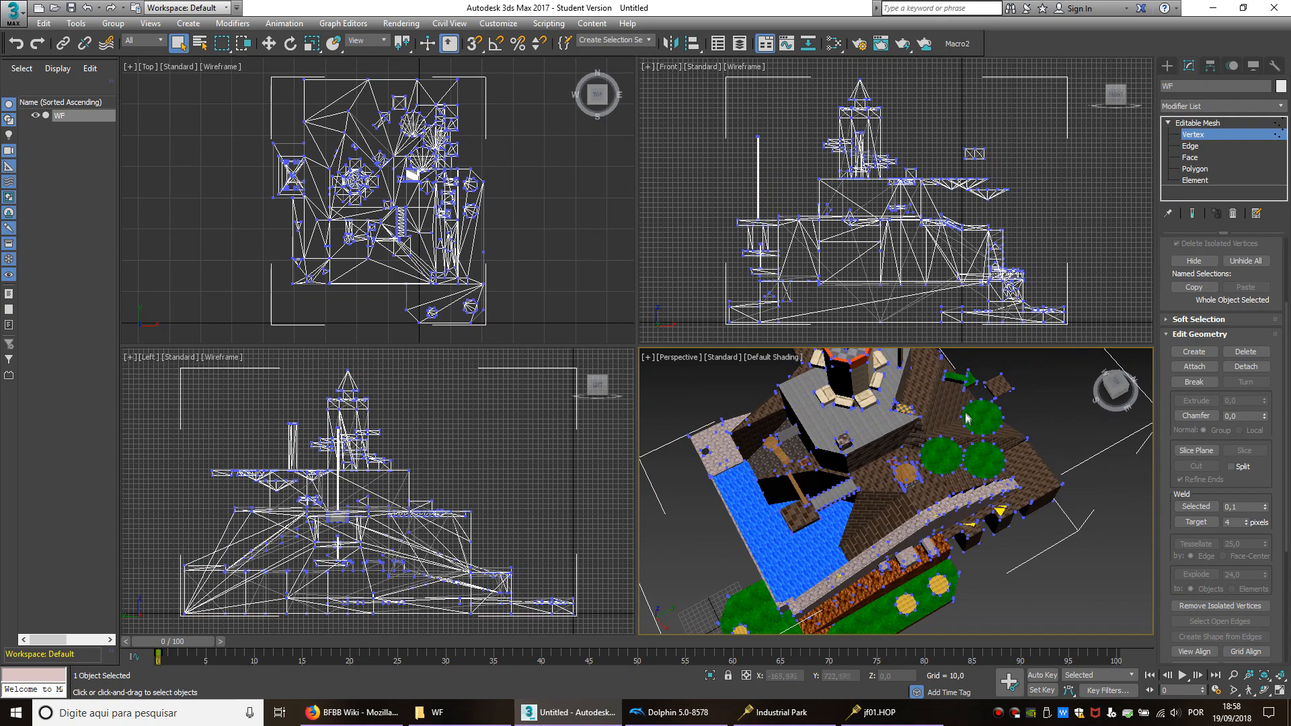
{"action": "scroll", "coordinate": [966, 421], "scroll_direction": "down", "scroll_amount": 4}
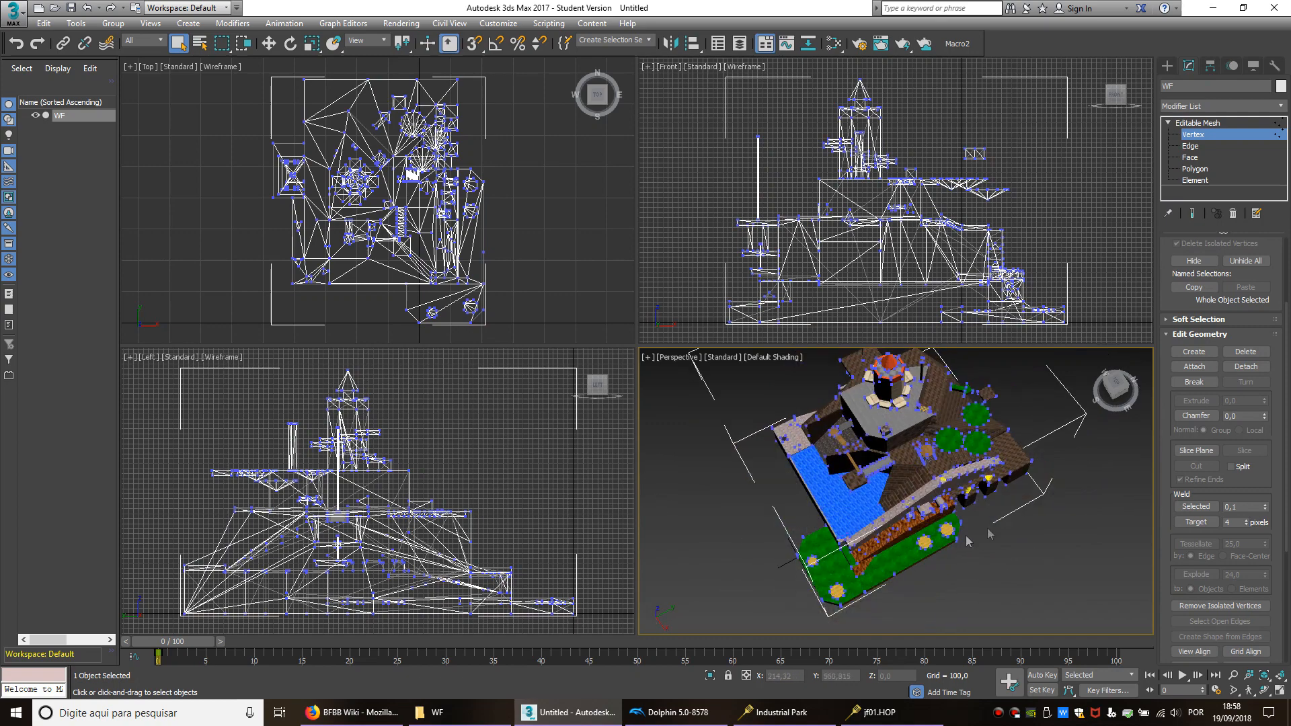
{"action": "scroll", "coordinate": [832, 573], "scroll_direction": "up", "scroll_amount": 10}
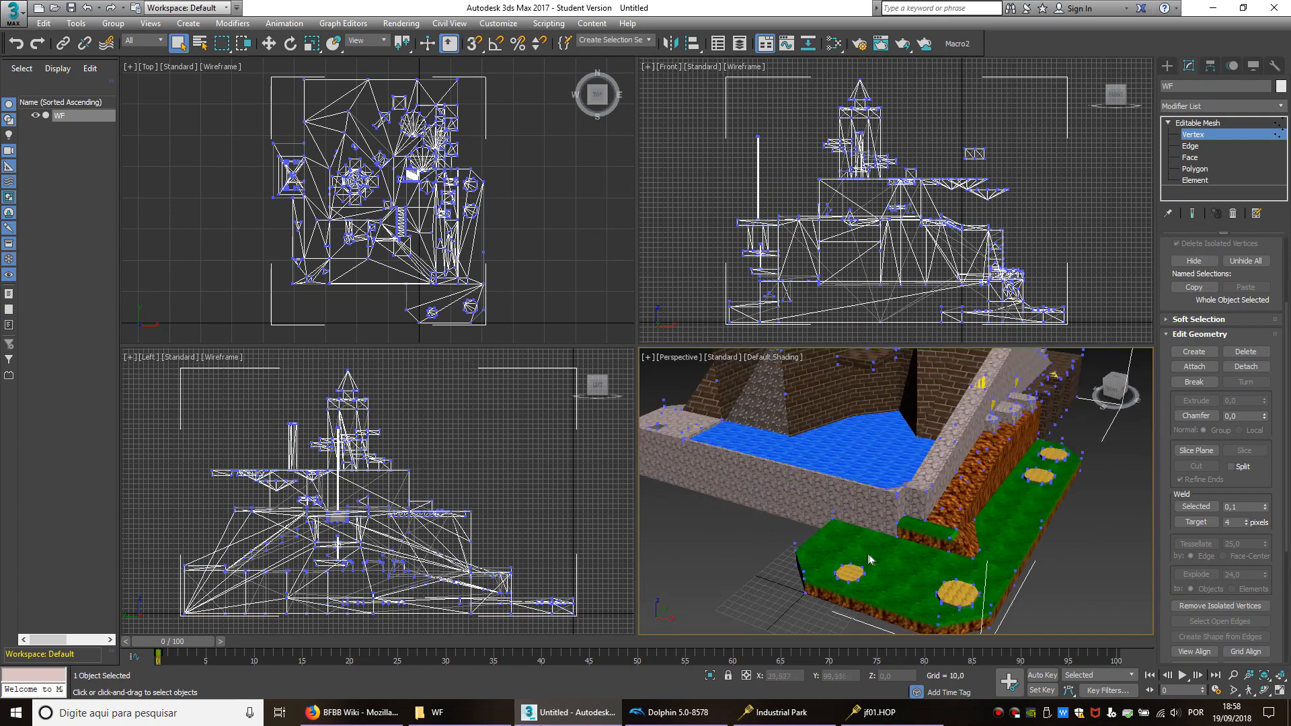
{"action": "scroll", "coordinate": [879, 538], "scroll_direction": "up", "scroll_amount": 3}
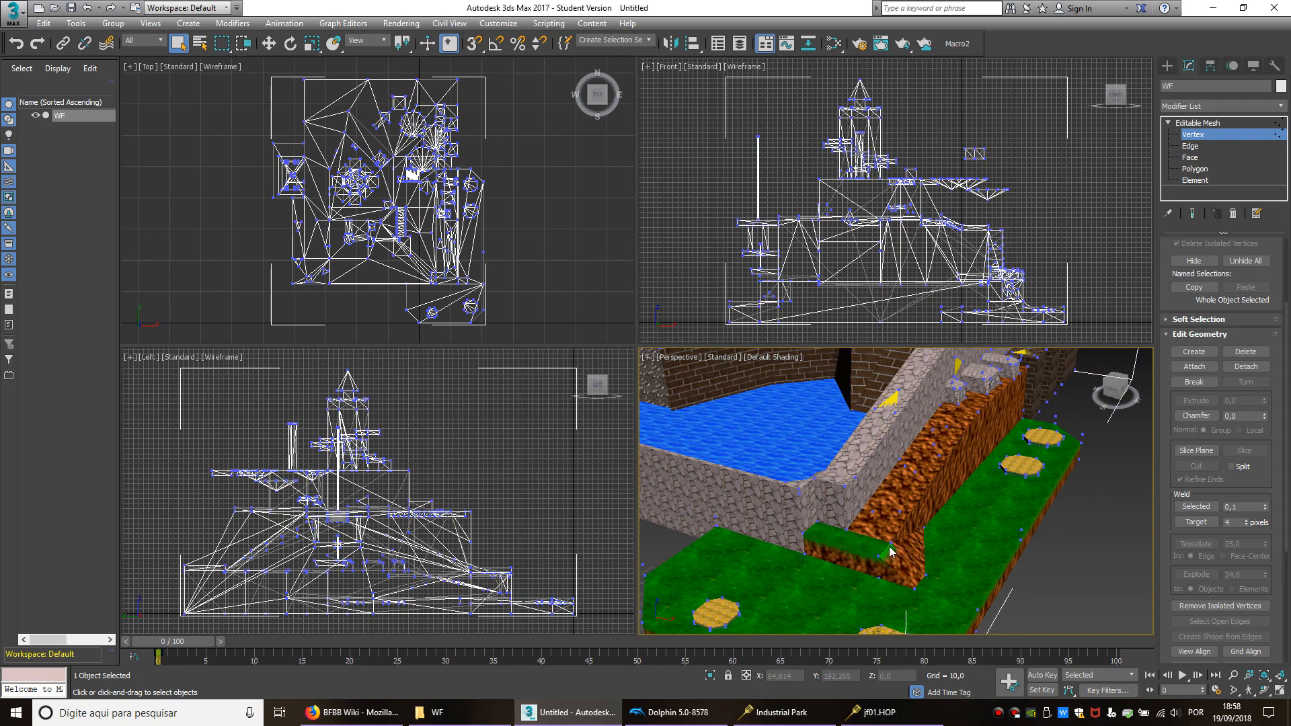
{"action": "middle_click_drag", "start_coordinate": [891, 552], "coordinate": [905, 577]}
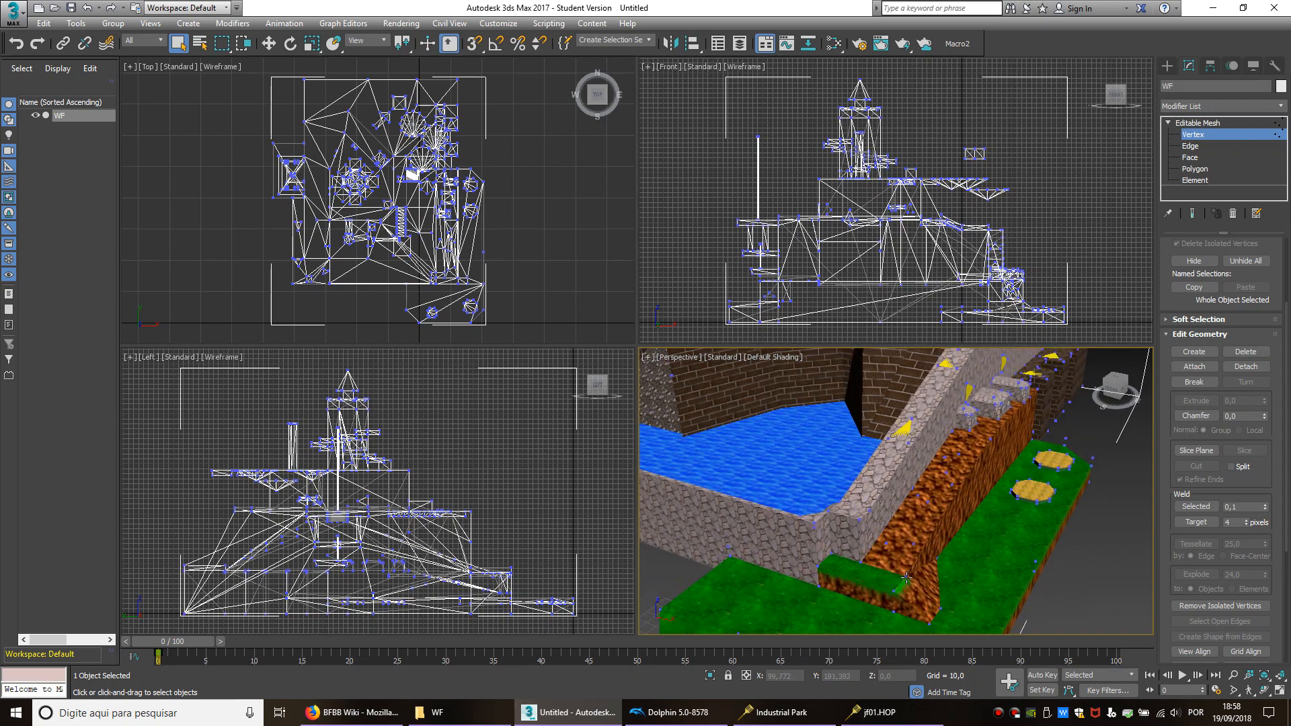
{"action": "scroll", "coordinate": [906, 574], "scroll_direction": "up", "scroll_amount": 2}
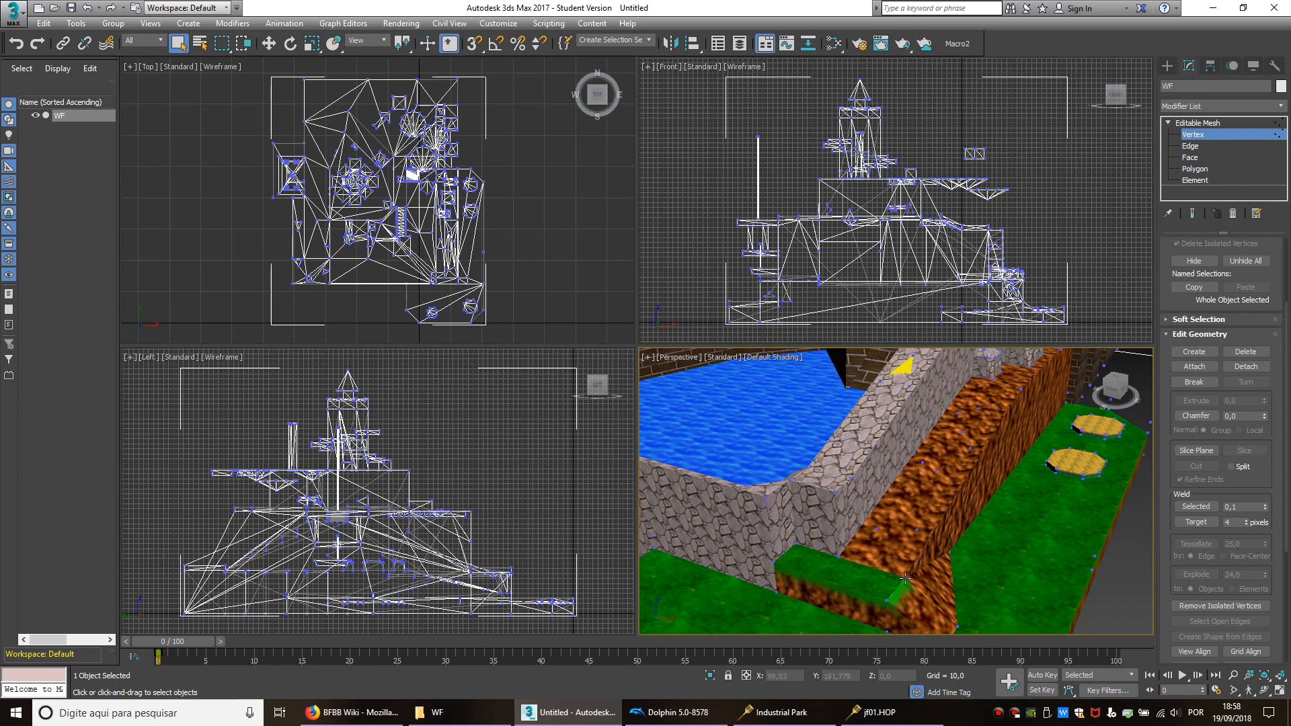
{"action": "right_click", "coordinate": [868, 528]}
{"action": "left_click", "coordinate": [881, 536]}
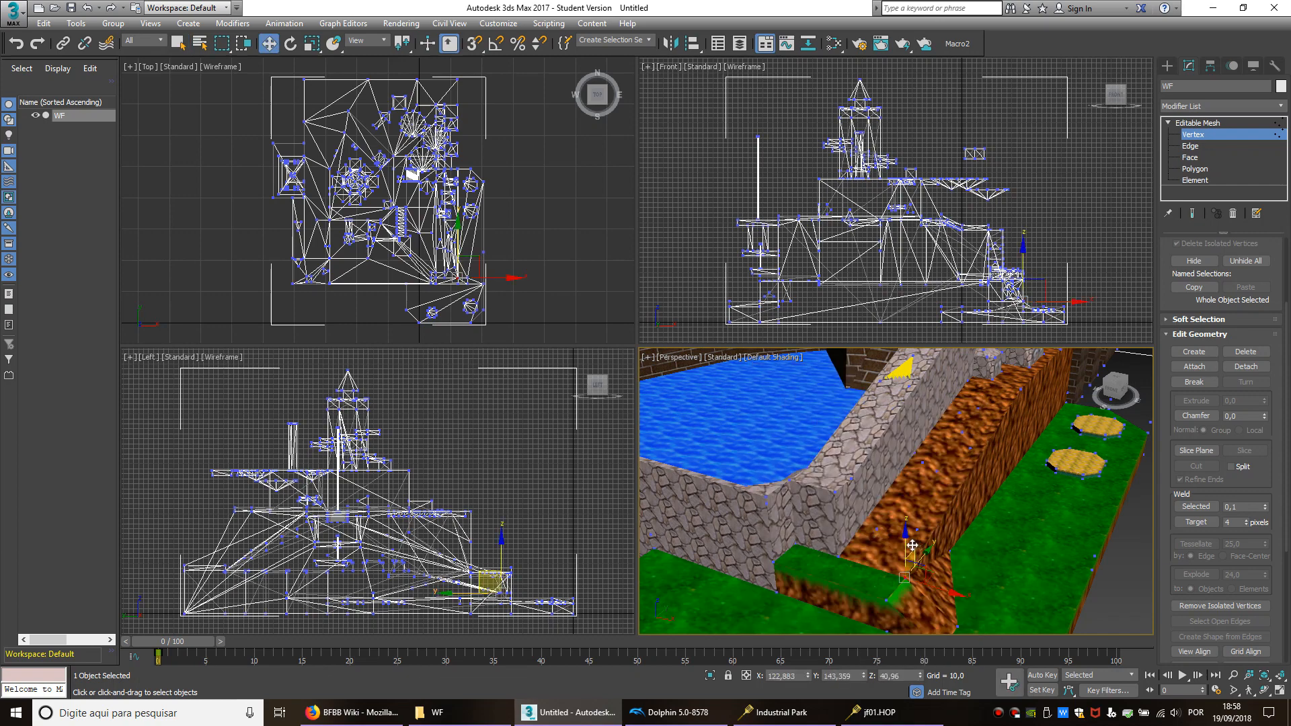
{"action": "middle_click_drag", "start_coordinate": [908, 546], "coordinate": [879, 551]}
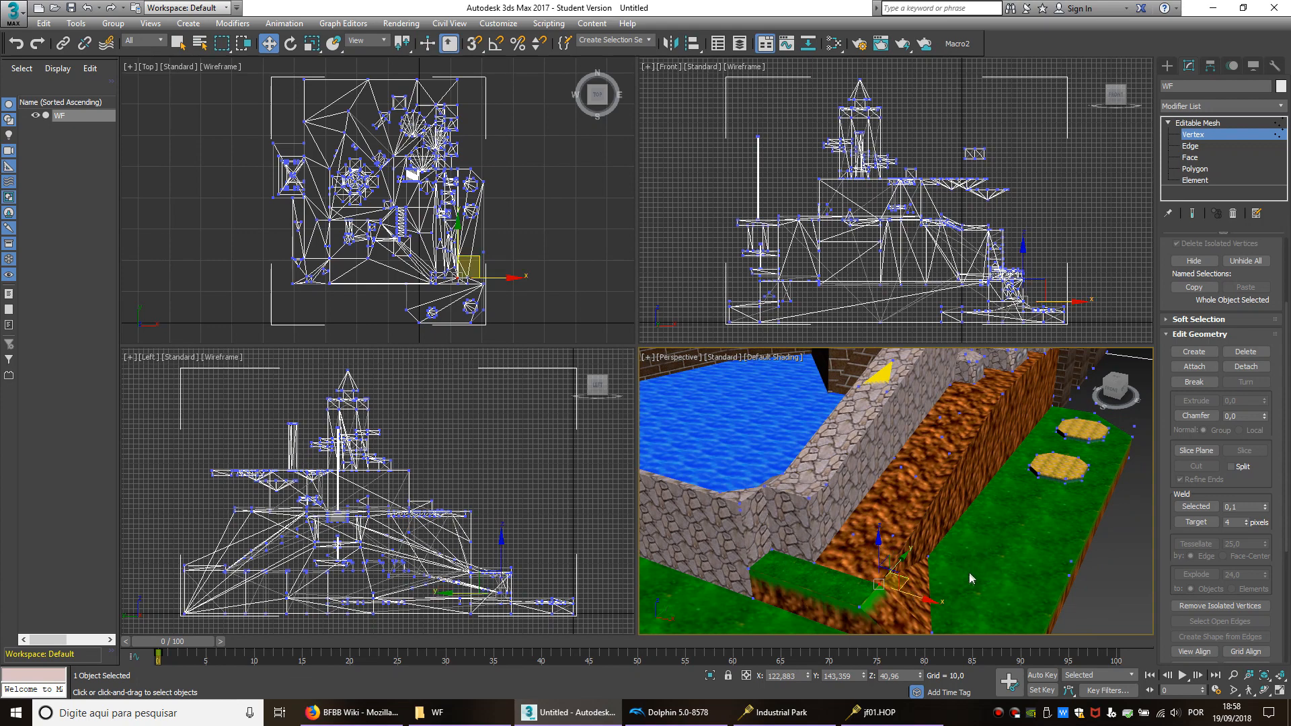
{"action": "mouse_move", "coordinate": [925, 603]}
{"action": "left_mouse_down"}
{"action": "mouse_move", "coordinate": [863, 578]}
{"action": "mouse_move", "coordinate": [919, 602]}
{"action": "left_mouse_up"}
{"action": "key", "text": "ctrl+z"}
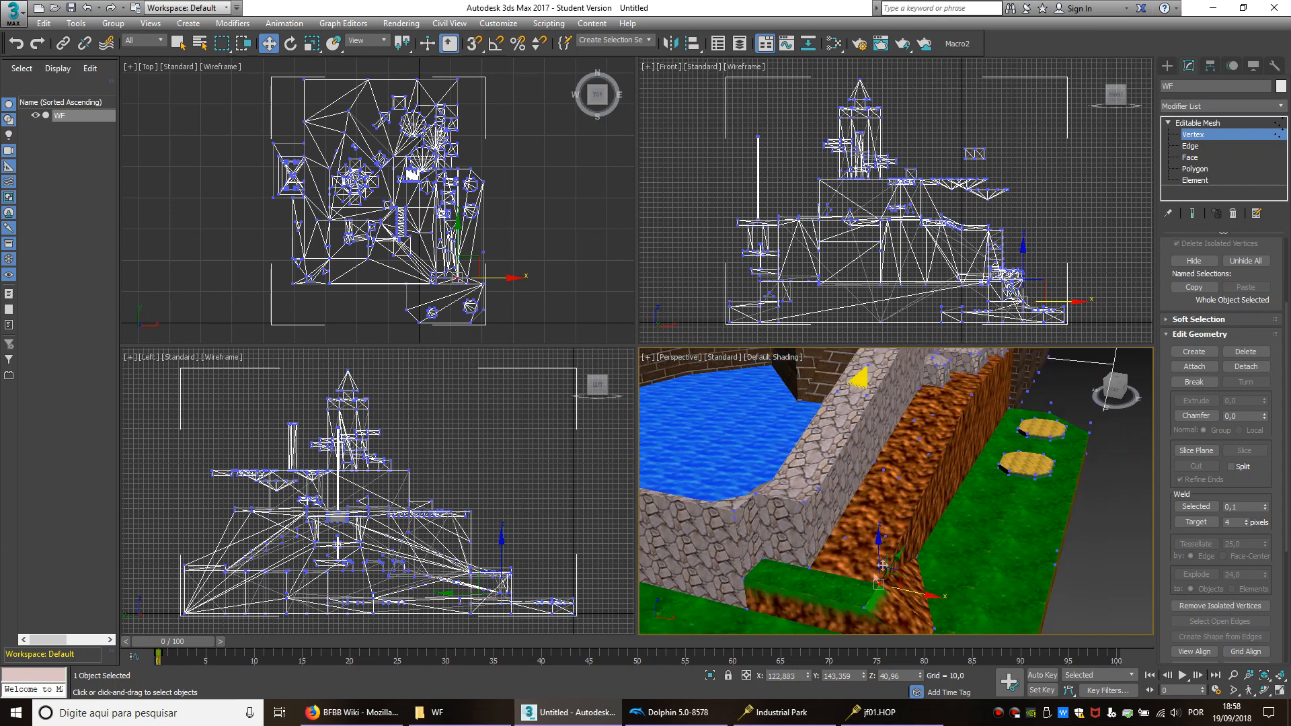
{"action": "scroll", "coordinate": [775, 560], "scroll_direction": "up", "scroll_amount": 5}
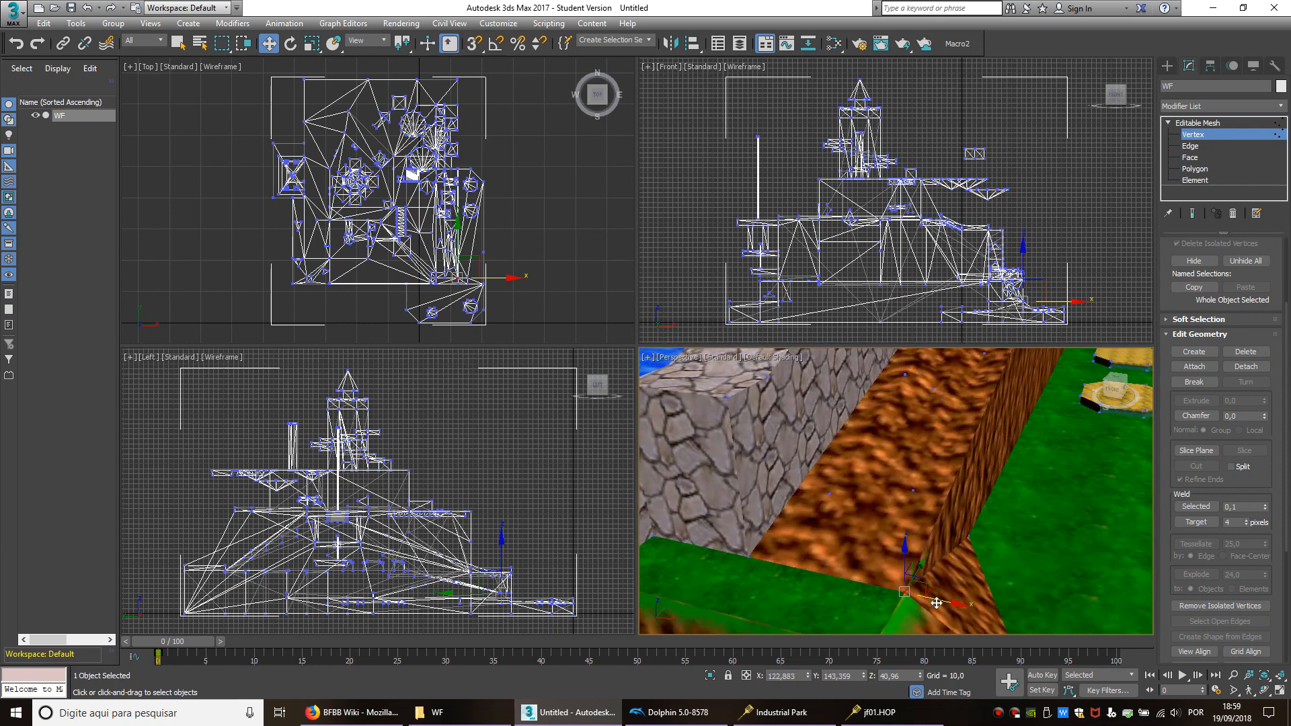
Step: Scale the whole WF model uniformly to 10 percent and fit it in the views
{"action": "left_click", "coordinate": [1167, 65]}
{"action": "right_click", "coordinate": [855, 452]}
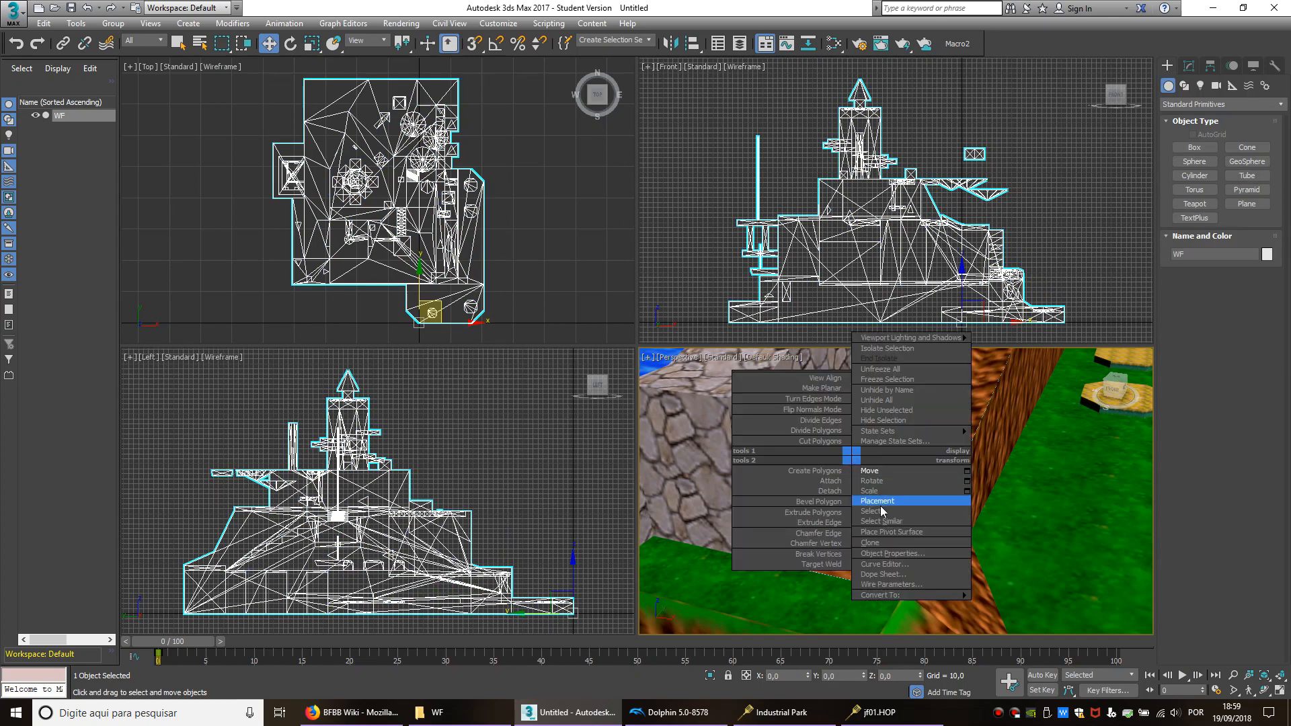
{"action": "left_click", "coordinate": [873, 498]}
{"action": "scroll", "coordinate": [887, 463], "scroll_direction": "down", "scroll_amount": 10}
{"action": "left_click_drag", "start_coordinate": [887, 463], "coordinate": [887, 551]}
{"action": "key", "text": "ctrl+z"}
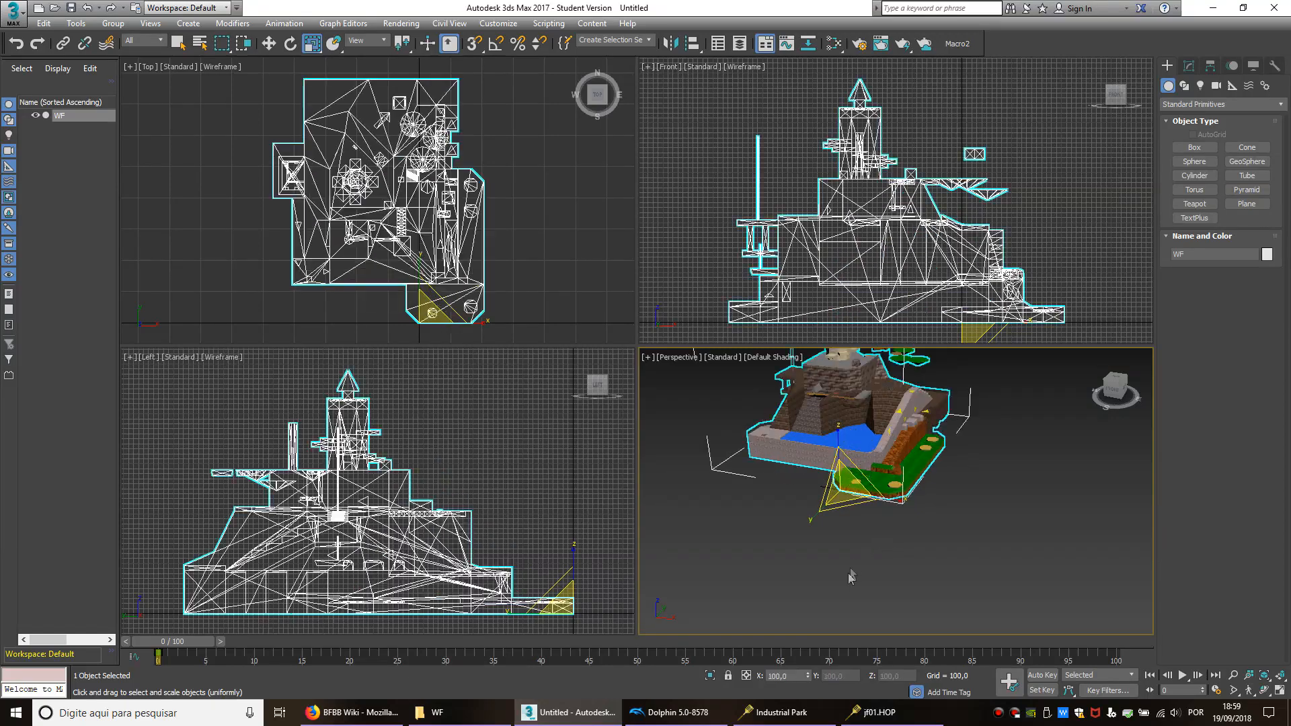
{"action": "scroll", "coordinate": [913, 438], "scroll_direction": "up", "scroll_amount": 5}
{"action": "scroll", "coordinate": [897, 449], "scroll_direction": "up", "scroll_amount": 4}
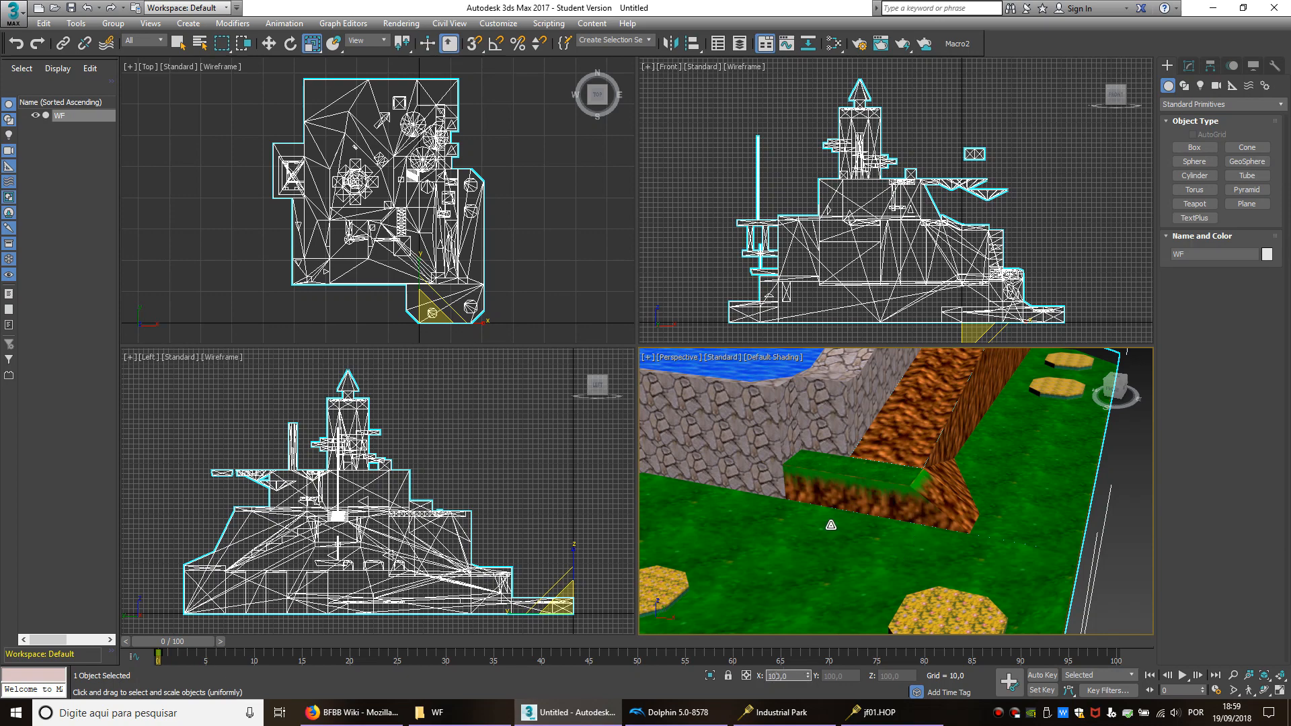
{"action": "type", "text": "10,0"}
{"action": "key", "text": "Return"}
{"action": "left_click", "coordinate": [1280, 676]}
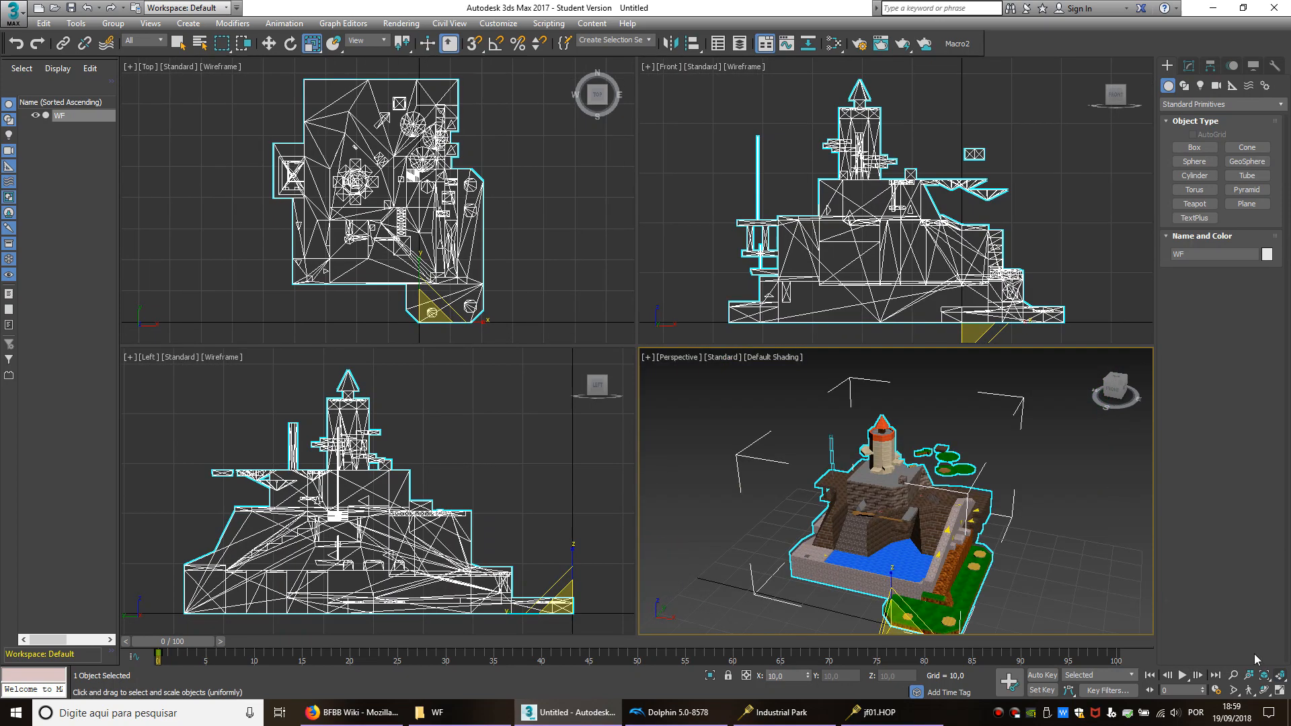
Step: Try moving the dirt ramp's bottom vertex on the scaled-down model, and undo the move
{"action": "middle_click_drag", "start_coordinate": [899, 464], "coordinate": [904, 383]}
{"action": "middle_click_drag", "start_coordinate": [904, 383], "coordinate": [912, 409], "text": "alt"}
{"action": "scroll", "coordinate": [912, 409], "scroll_direction": "up", "scroll_amount": 3}
{"action": "right_click", "coordinate": [913, 409]}
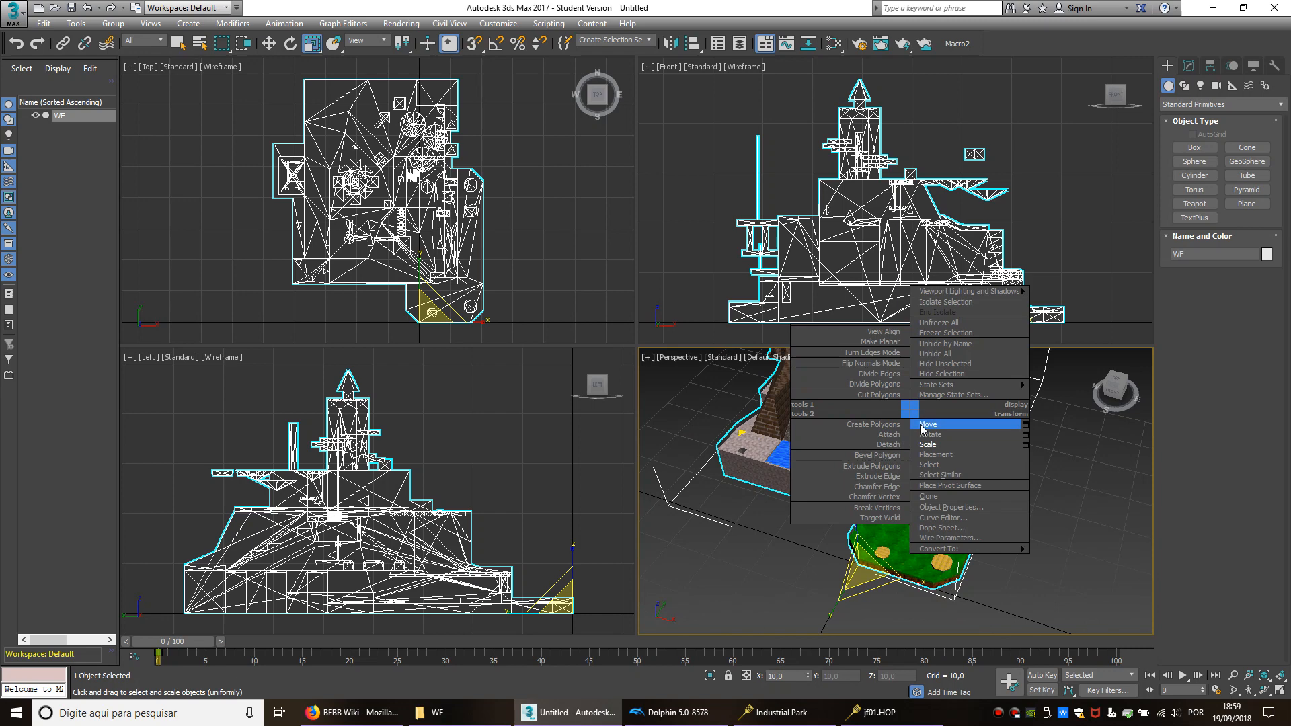
{"action": "left_click", "coordinate": [924, 426]}
{"action": "left_click", "coordinate": [1188, 67]}
{"action": "left_click", "coordinate": [1189, 135]}
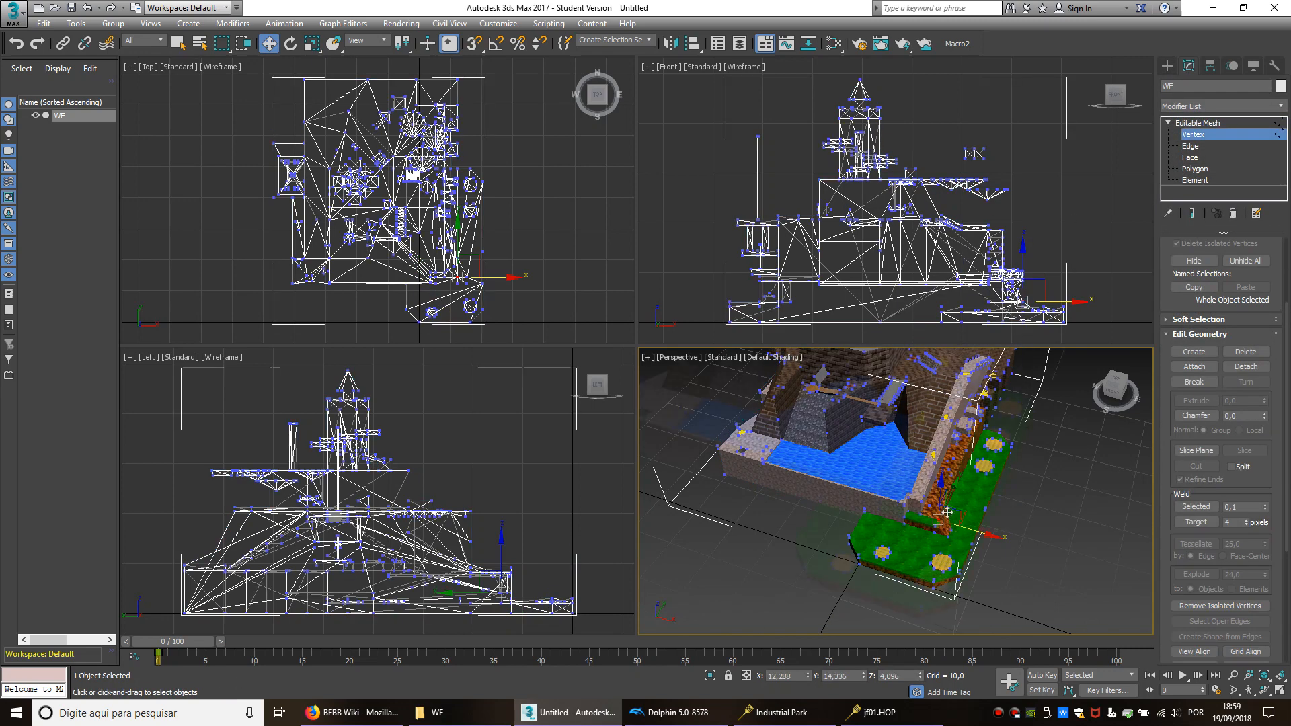
{"action": "scroll", "coordinate": [944, 522], "scroll_direction": "up", "scroll_amount": 5}
{"action": "mouse_move", "coordinate": [950, 543]}
{"action": "left_mouse_down"}
{"action": "mouse_move", "coordinate": [897, 525]}
{"action": "mouse_move", "coordinate": [931, 538]}
{"action": "left_mouse_up"}
{"action": "key", "text": "ctrl+z"}
{"action": "scroll", "coordinate": [936, 545], "scroll_direction": "down", "scroll_amount": 6}
{"action": "scroll", "coordinate": [937, 546], "scroll_direction": "up", "scroll_amount": 8}
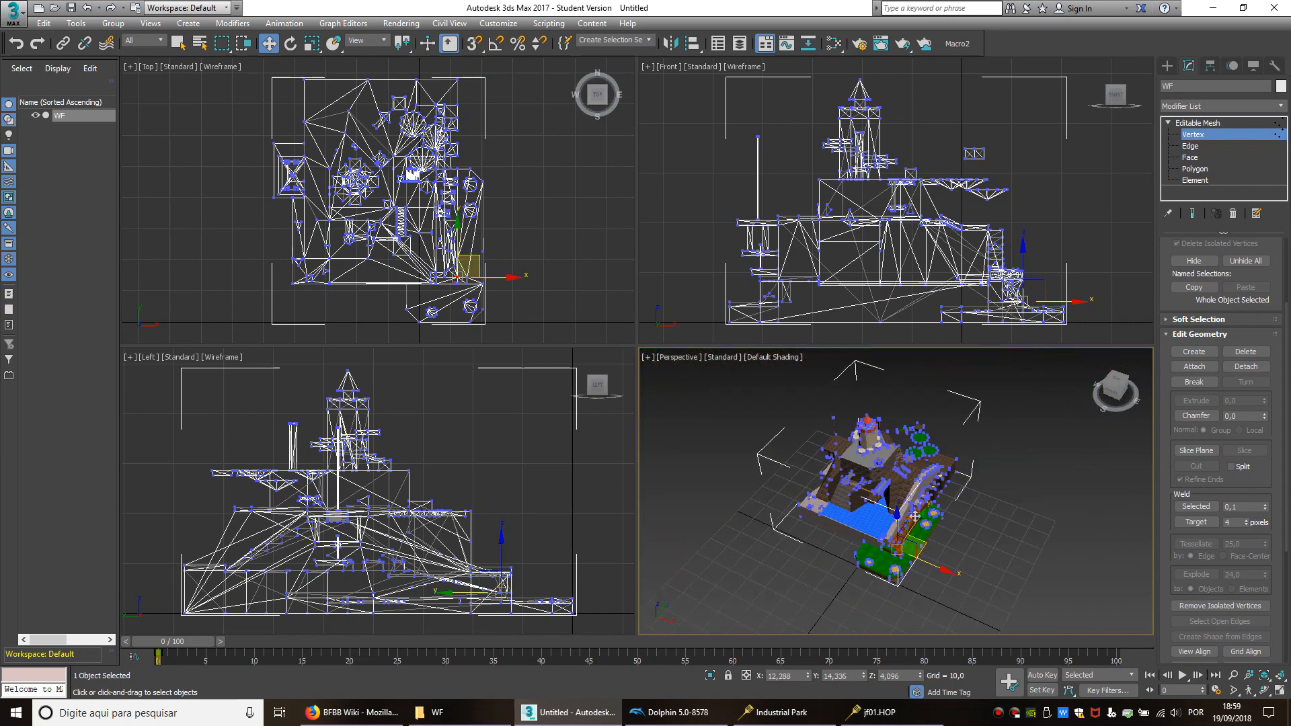
Step: Center the WF model's pivot on the object using the Affect Pivot Only mode
{"action": "left_click", "coordinate": [1210, 65]}
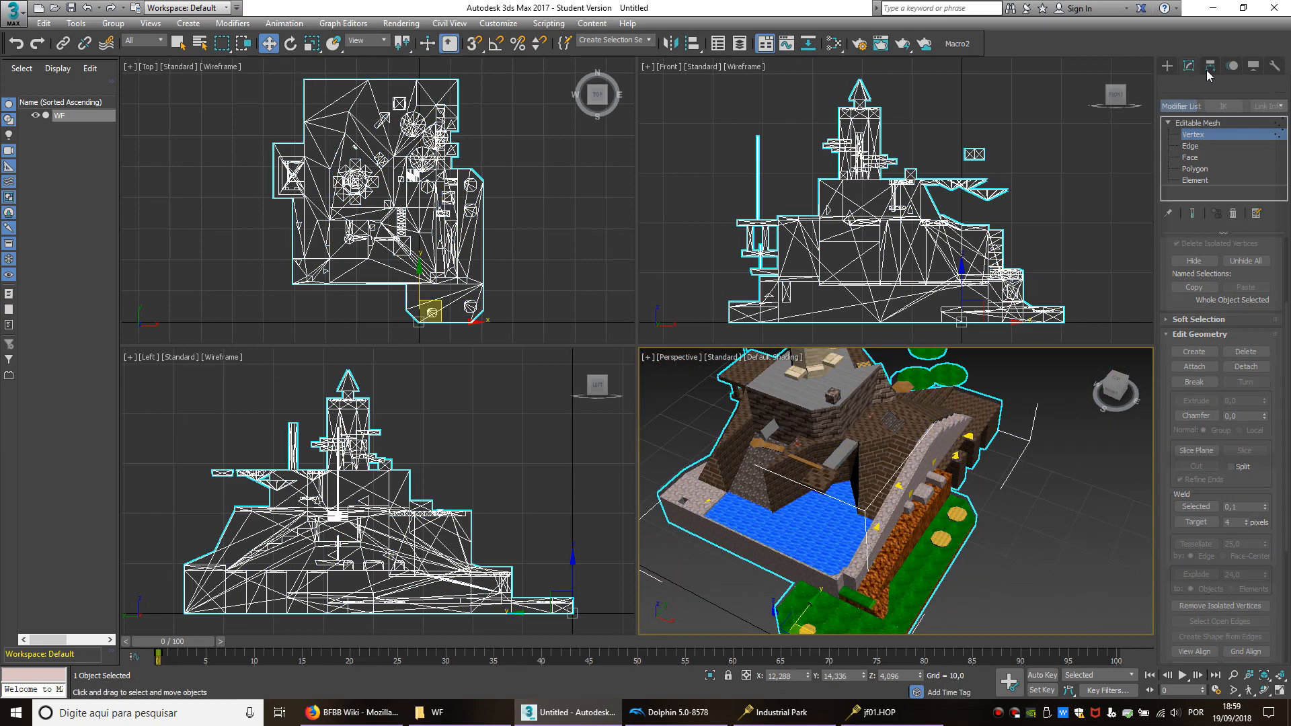
{"action": "left_click", "coordinate": [1221, 157]}
{"action": "left_click", "coordinate": [1215, 228]}
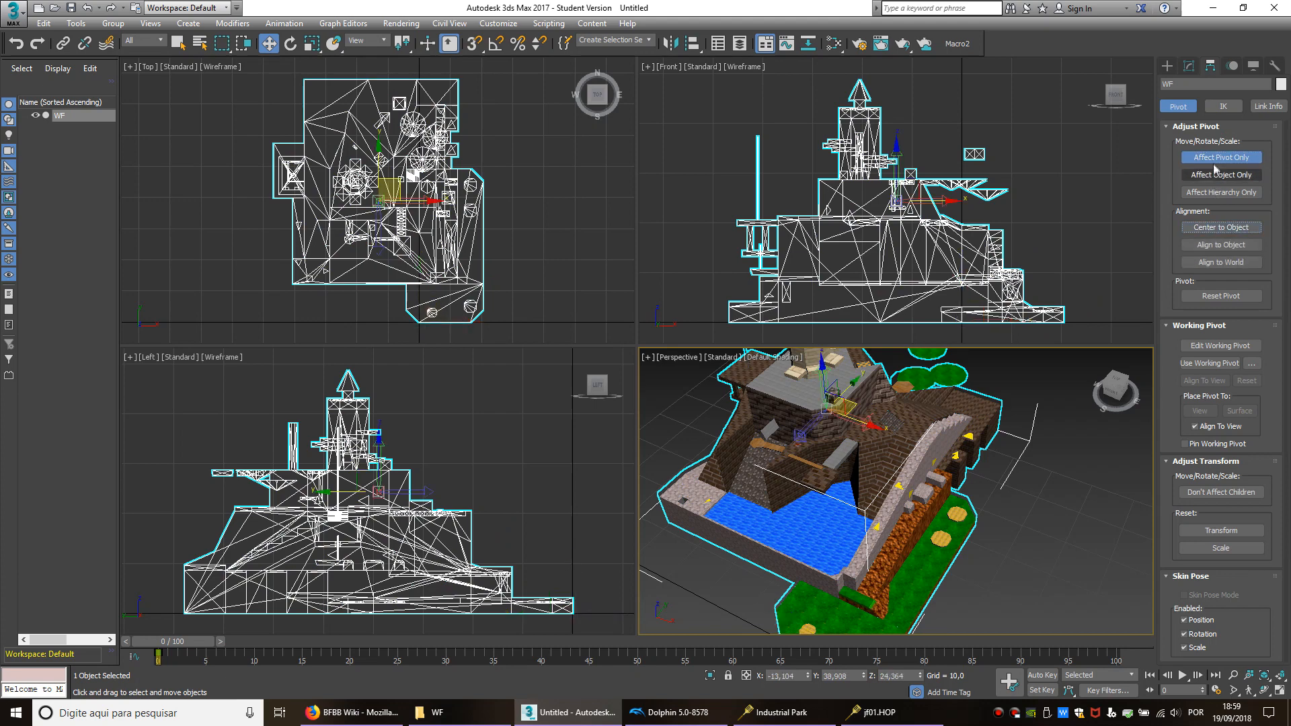
{"action": "left_click", "coordinate": [1221, 158]}
Step: Set the WF model's X, Y and Z position to 0 and deselect it
{"action": "scroll", "coordinate": [866, 458], "scroll_direction": "down", "scroll_amount": 5}
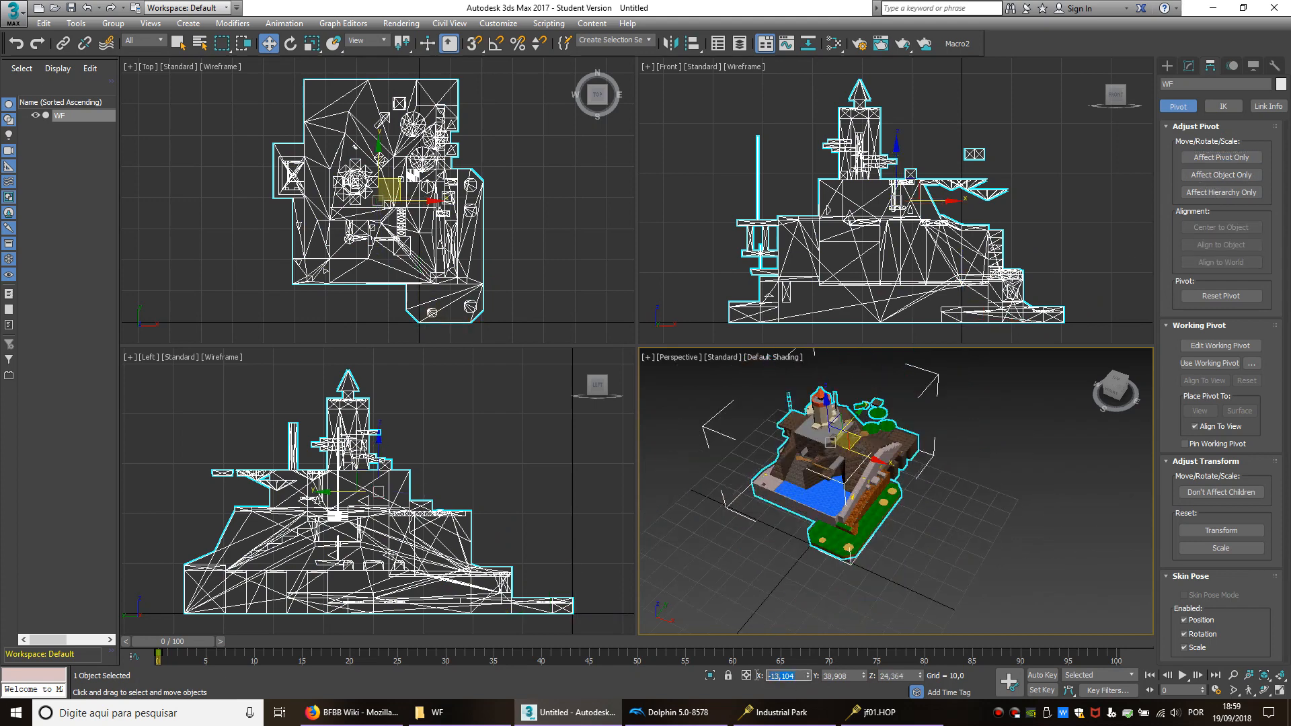
{"action": "type", "text": "0"}
{"action": "key", "text": "Return"}
{"action": "type", "text": "0"}
{"action": "key", "text": "Return"}
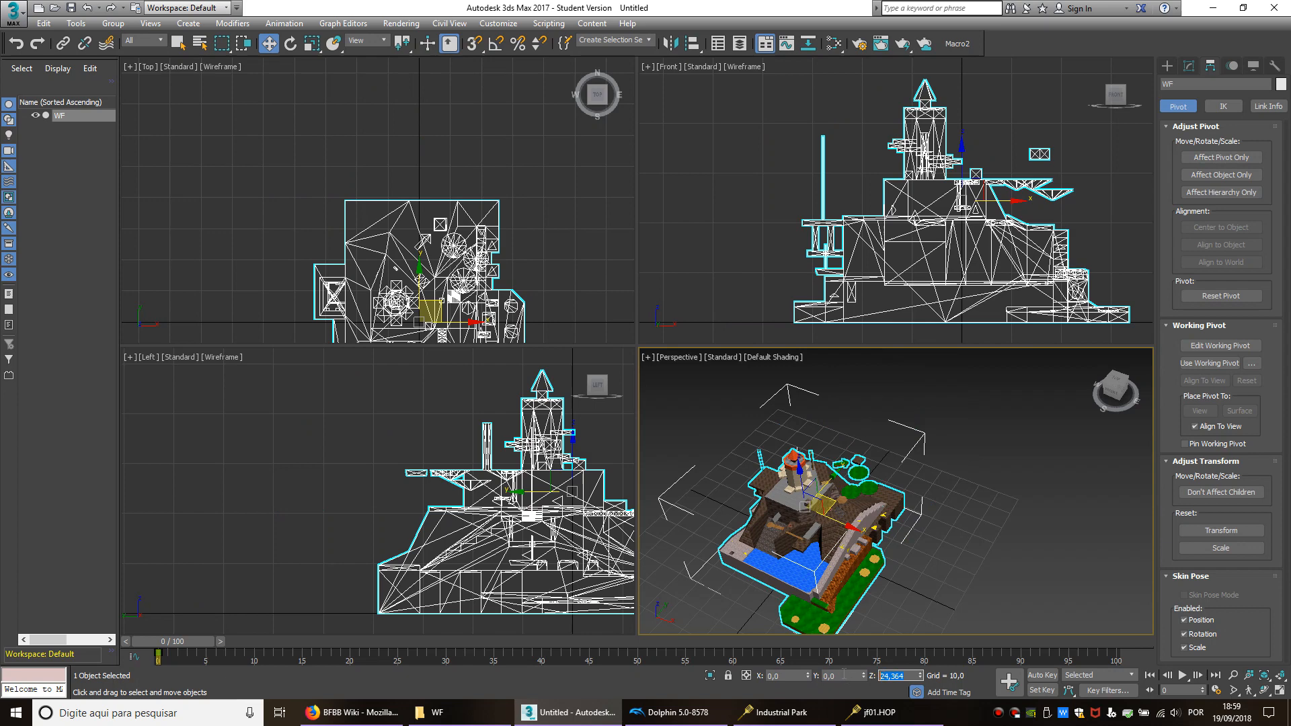
{"action": "type", "text": "0"}
{"action": "key", "text": "Return"}
{"action": "left_click", "coordinate": [941, 587]}
{"action": "scroll", "coordinate": [874, 479], "scroll_direction": "up", "scroll_amount": 4}
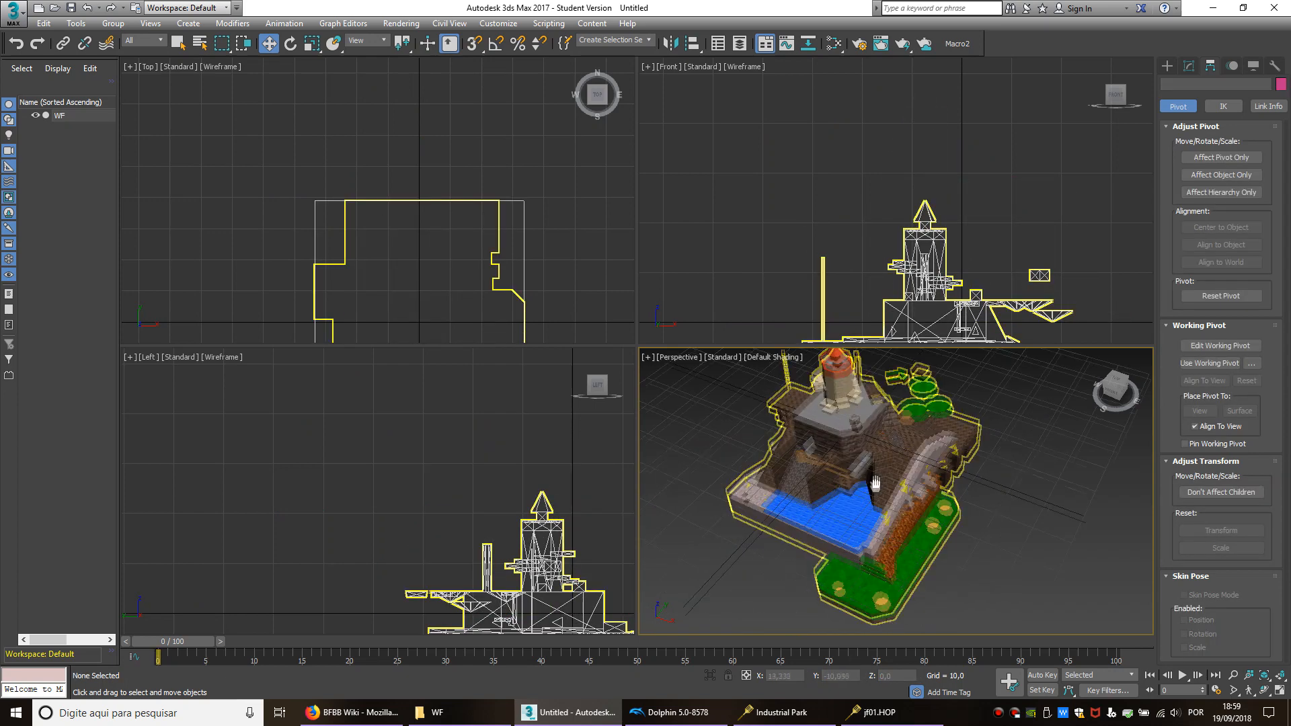
{"action": "middle_click_drag", "start_coordinate": [875, 479], "coordinate": [876, 488]}
Step: Save the scene as model.max in the Spongebob\tutorial folder on drive G
{"action": "key", "text": "ctrl+s"}
{"action": "left_click", "coordinate": [437, 713]}
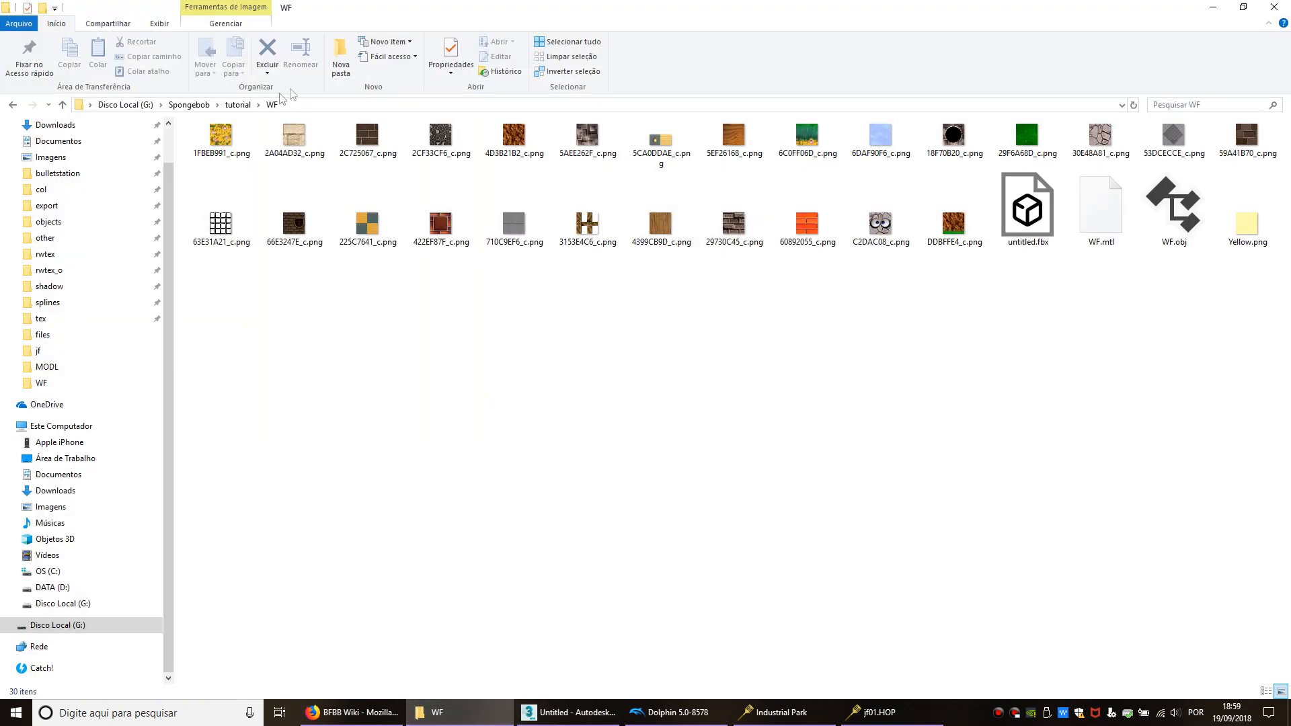
{"action": "left_click", "coordinate": [239, 105]}
{"action": "left_click", "coordinate": [355, 107]}
{"action": "key", "text": "ctrl+c"}
{"action": "left_click", "coordinate": [592, 711]}
{"action": "key", "text": "ctrl+v"}
{"action": "key", "text": "Return"}
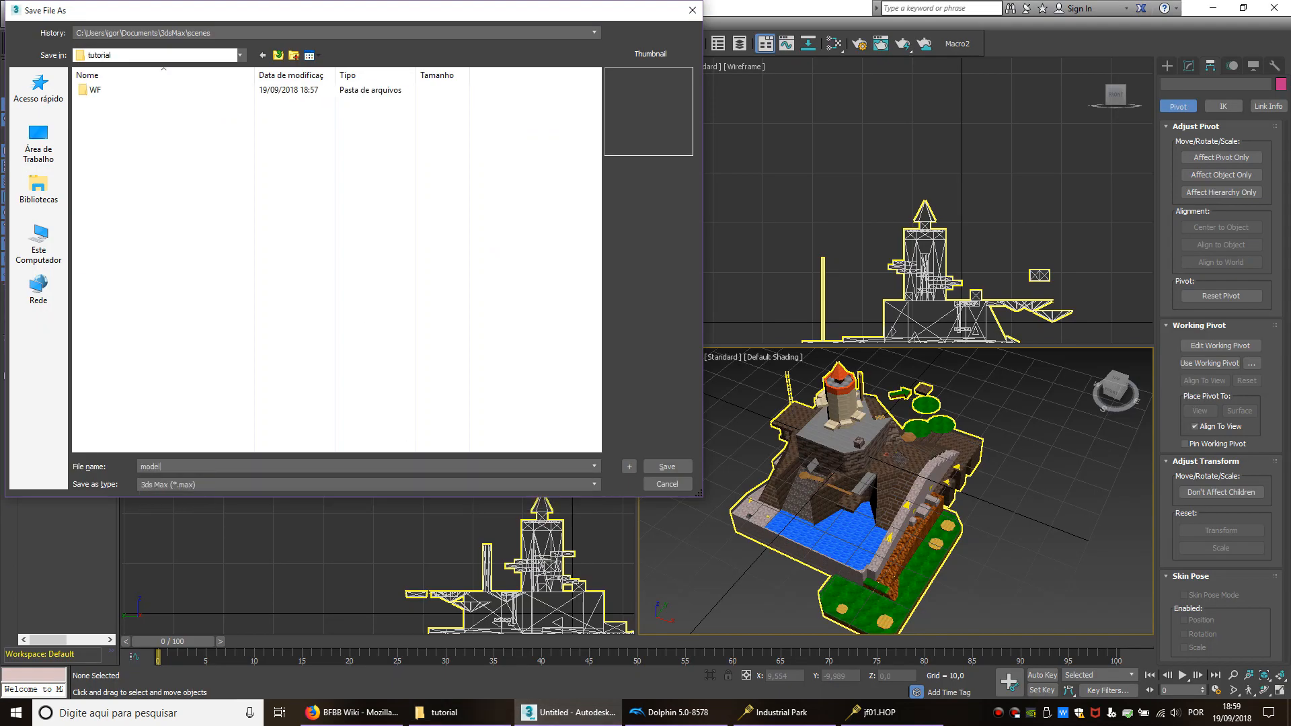
{"action": "key", "text": "Return"}
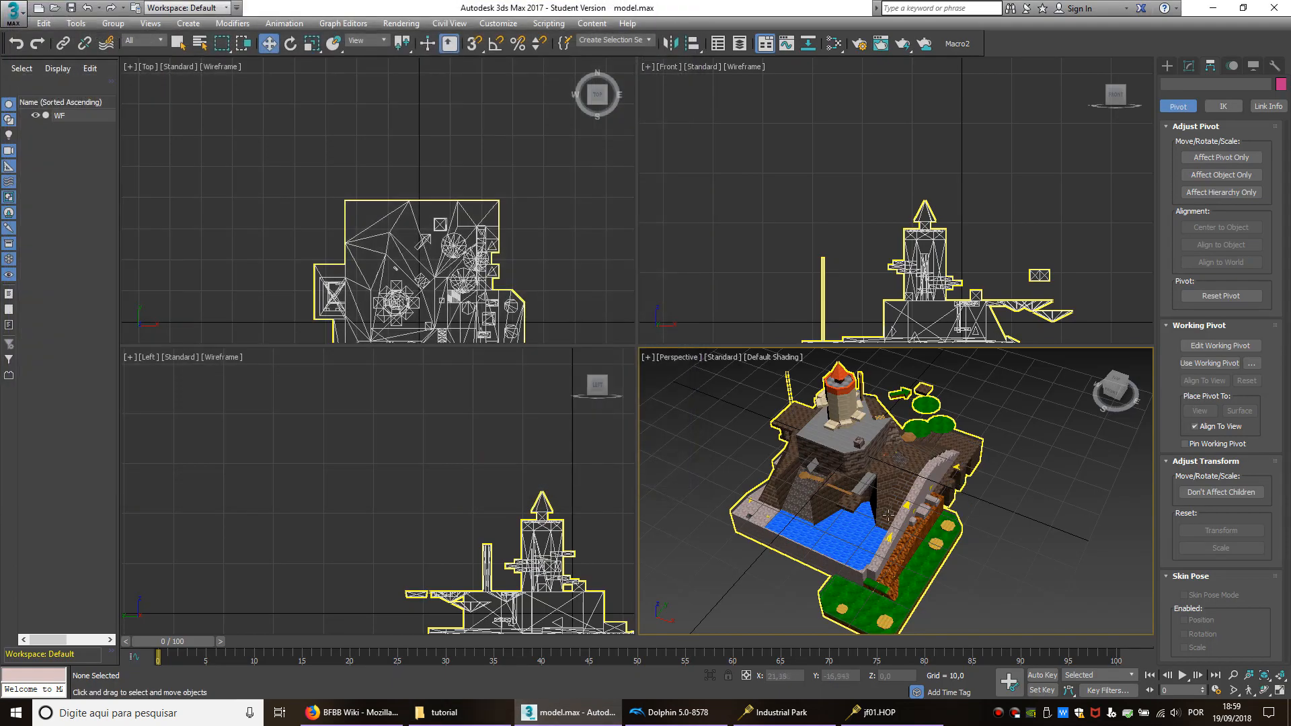
{"action": "scroll", "coordinate": [905, 498], "scroll_direction": "up", "scroll_amount": 3}
{"action": "middle_click_drag", "start_coordinate": [928, 503], "coordinate": [899, 516]}
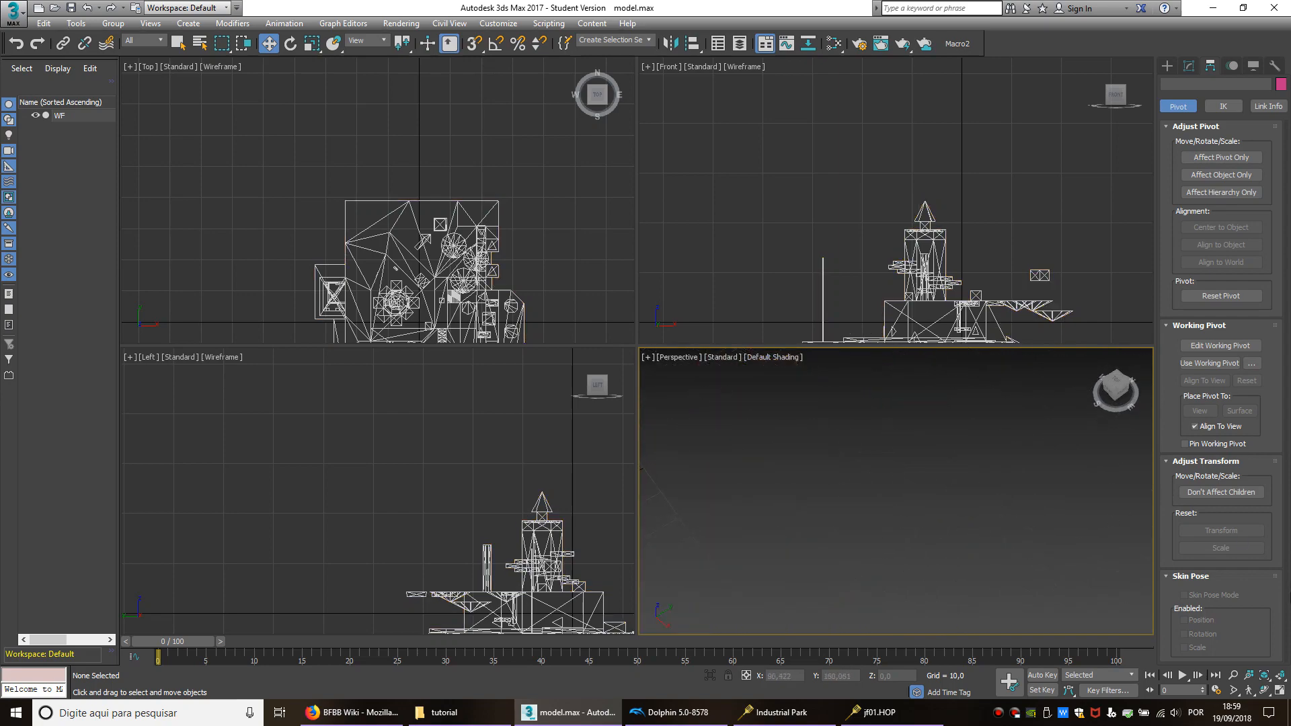
Step: Frame the WF model in all viewports, select it and enter the Element level of its Editable Mesh
{"action": "left_click", "coordinate": [1280, 677]}
{"action": "left_click", "coordinate": [897, 530]}
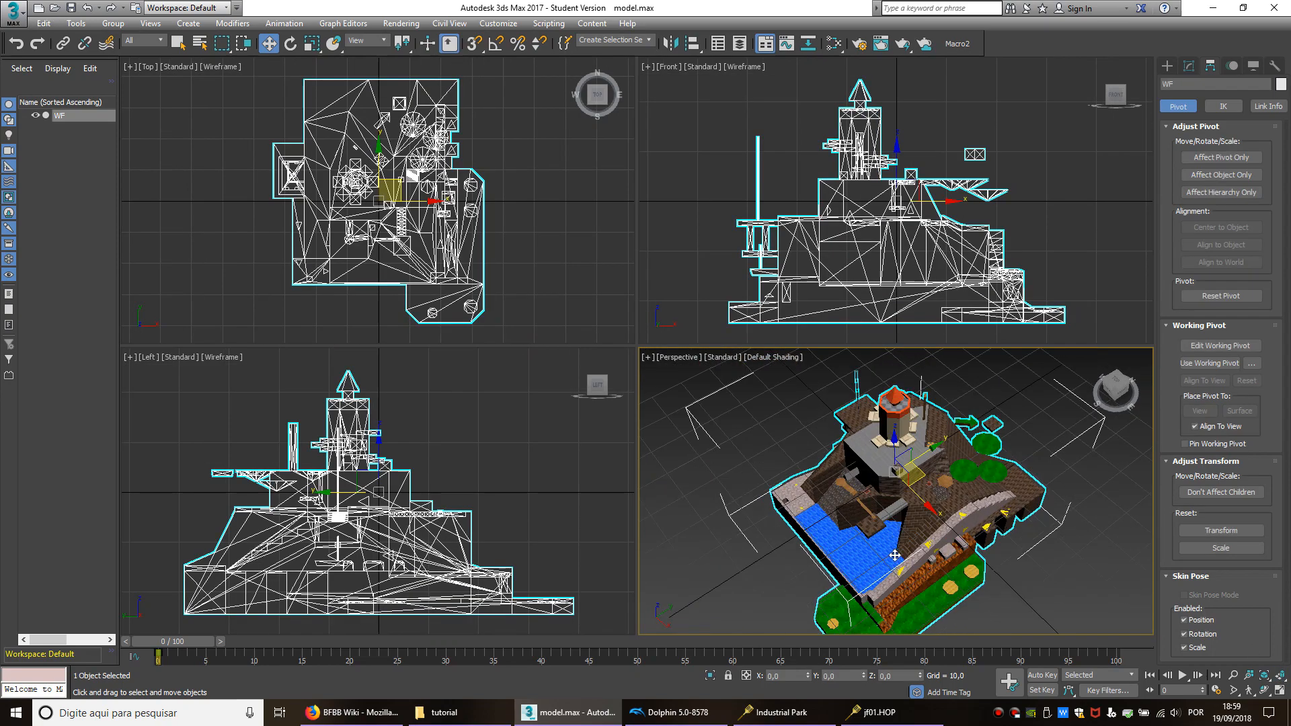
{"action": "middle_click_drag", "start_coordinate": [883, 583], "coordinate": [872, 522]}
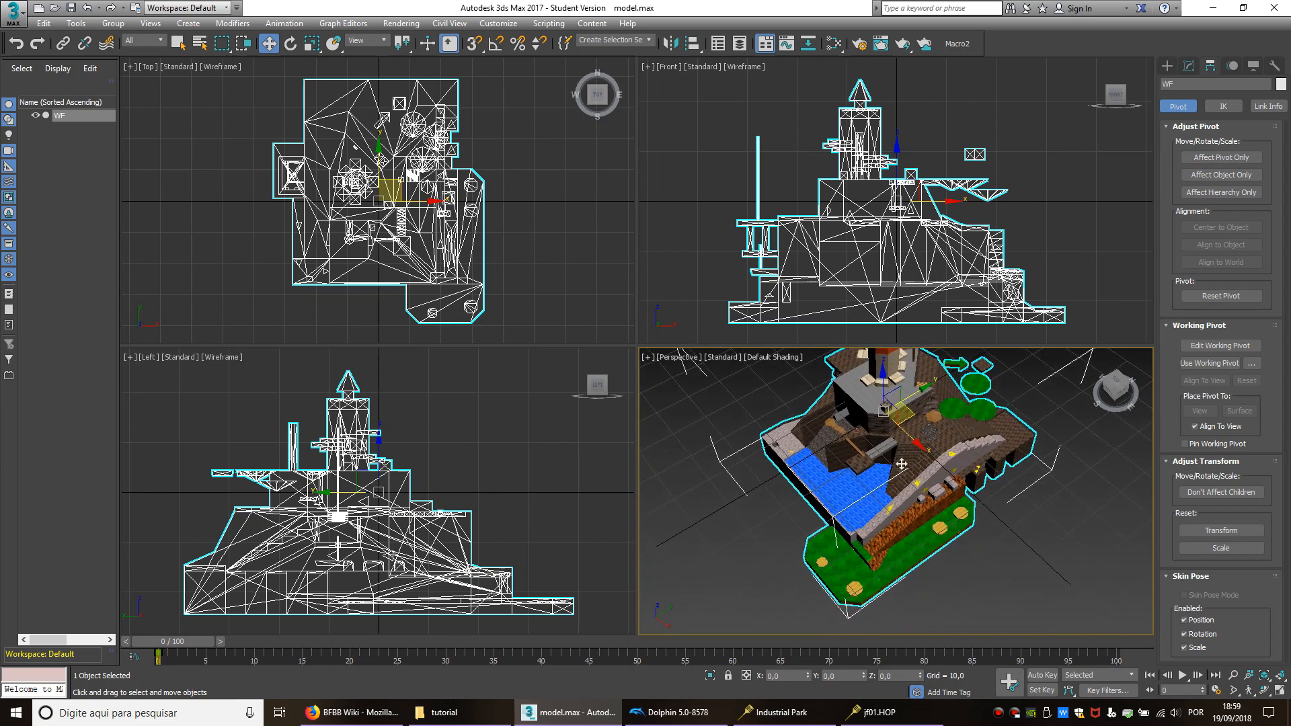
{"action": "middle_click_drag", "start_coordinate": [901, 463], "coordinate": [930, 413], "text": "alt"}
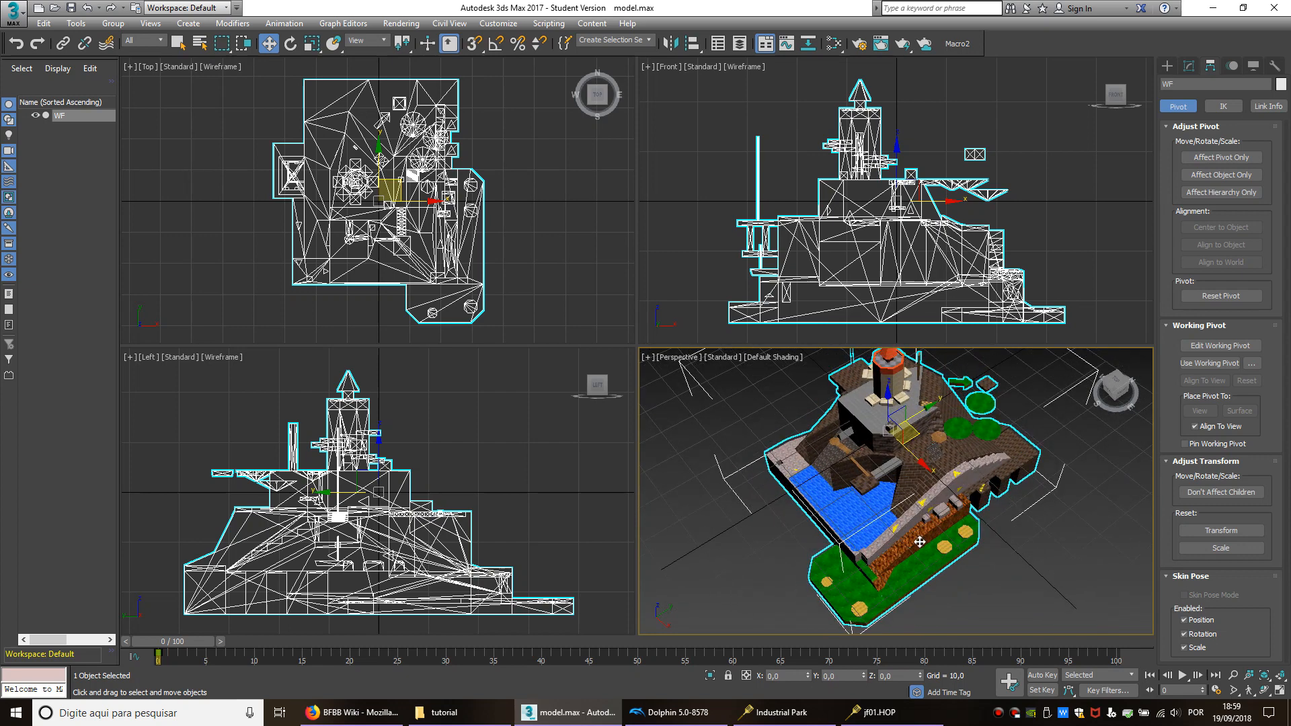
{"action": "left_click", "coordinate": [1196, 67]}
{"action": "left_click", "coordinate": [1193, 180]}
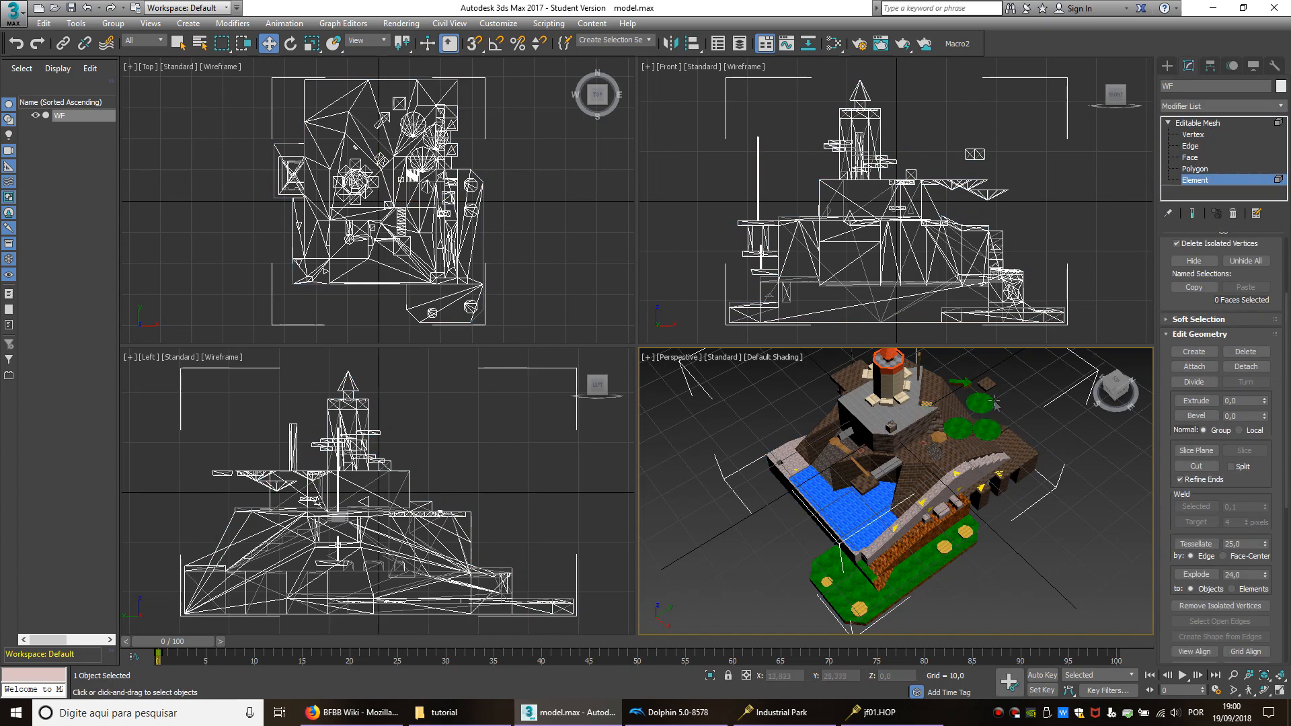
Step: Try selecting the main terrain of the WF model as a single element
{"action": "left_click", "coordinate": [1134, 392]}
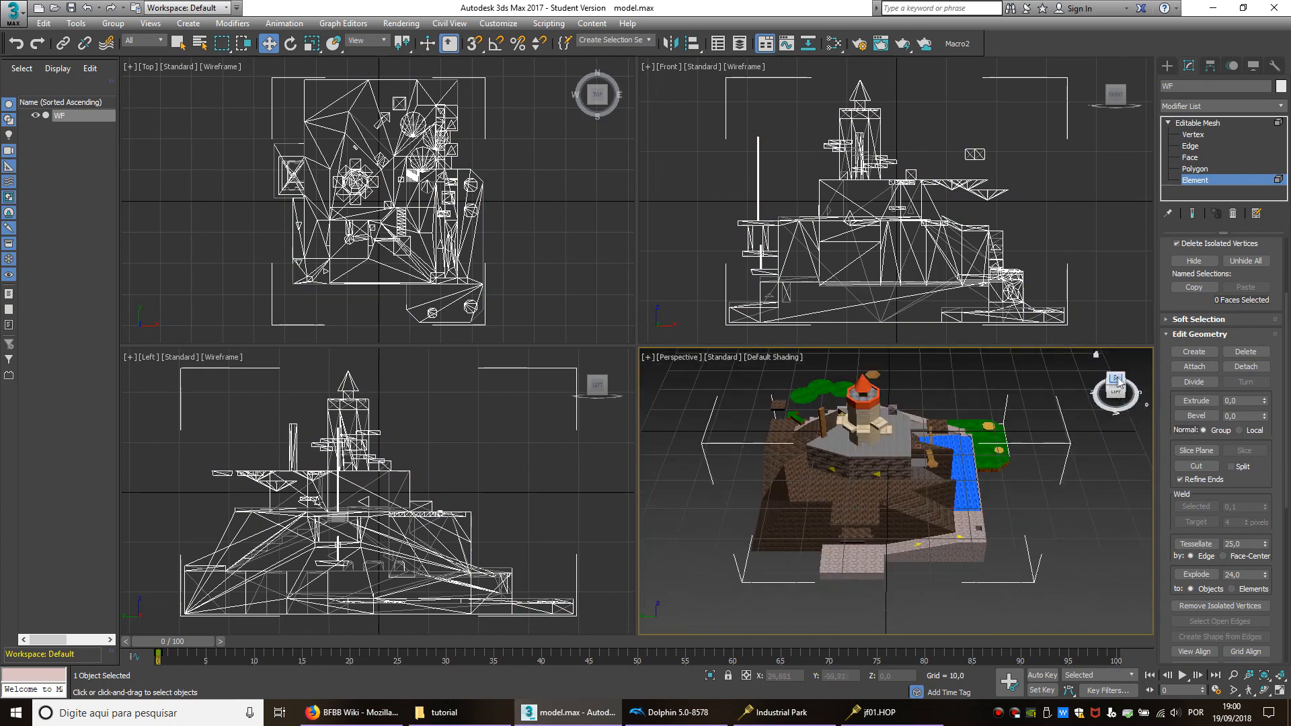
{"action": "left_click", "coordinate": [1147, 366]}
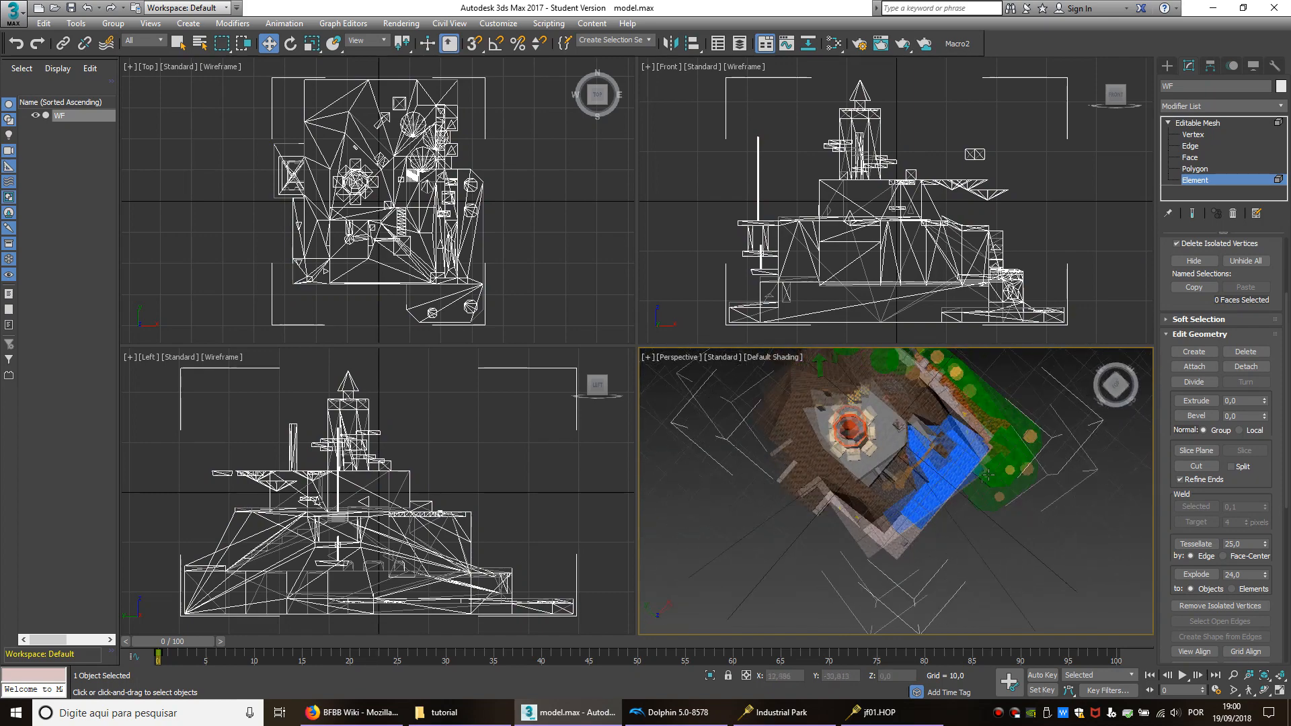
{"action": "left_click", "coordinate": [980, 545]}
{"action": "left_click", "coordinate": [962, 544]}
{"action": "middle_click_drag", "start_coordinate": [963, 544], "coordinate": [926, 472], "text": "alt"}
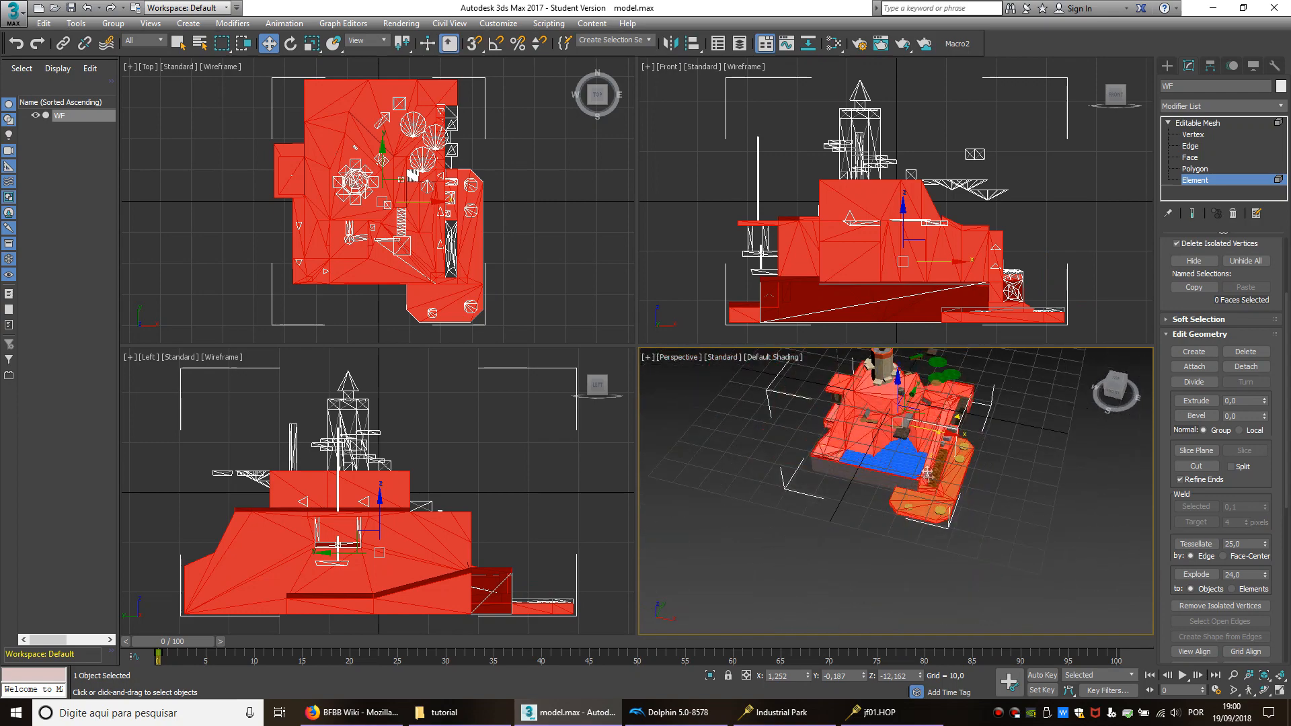
{"action": "left_click", "coordinate": [1194, 169]}
Step: Select the four yellow octagonal discs on the green grass strip at Element level
{"action": "left_click", "coordinate": [1115, 383]}
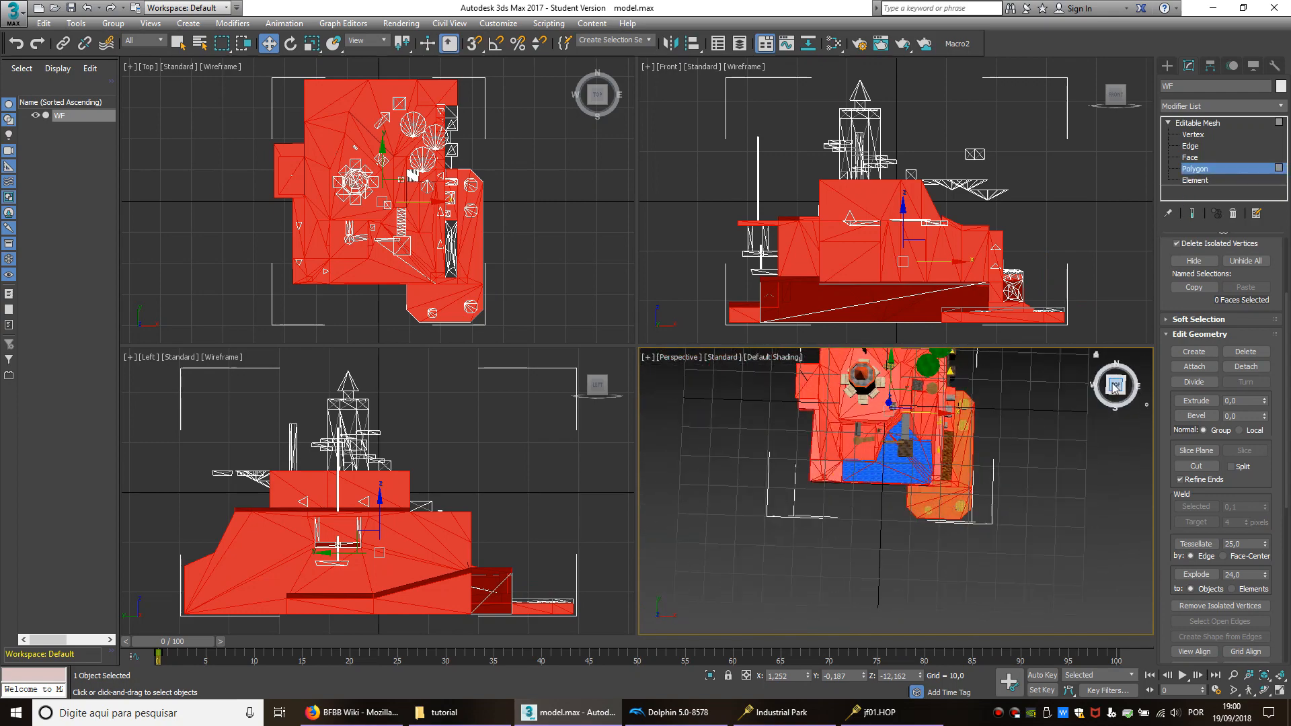
{"action": "scroll", "coordinate": [945, 503], "scroll_direction": "up", "scroll_amount": 10}
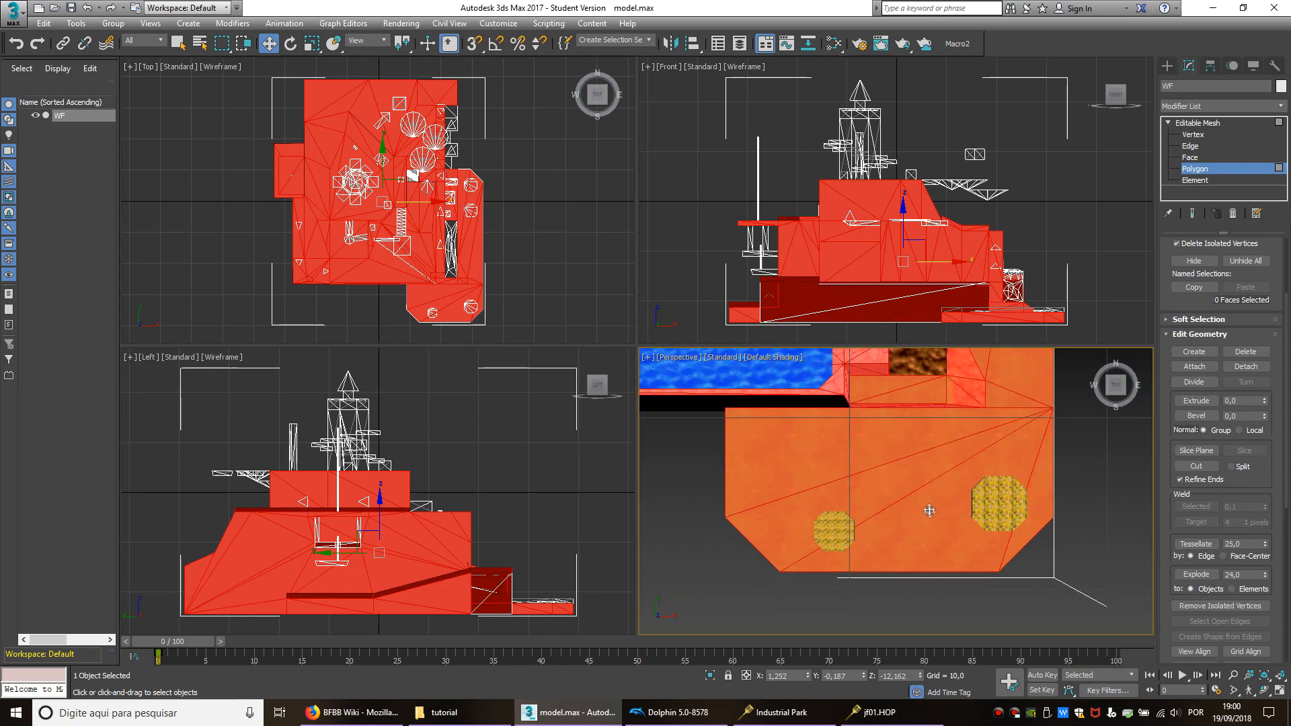
{"action": "left_click", "coordinate": [1192, 181]}
{"action": "left_click", "coordinate": [833, 530]}
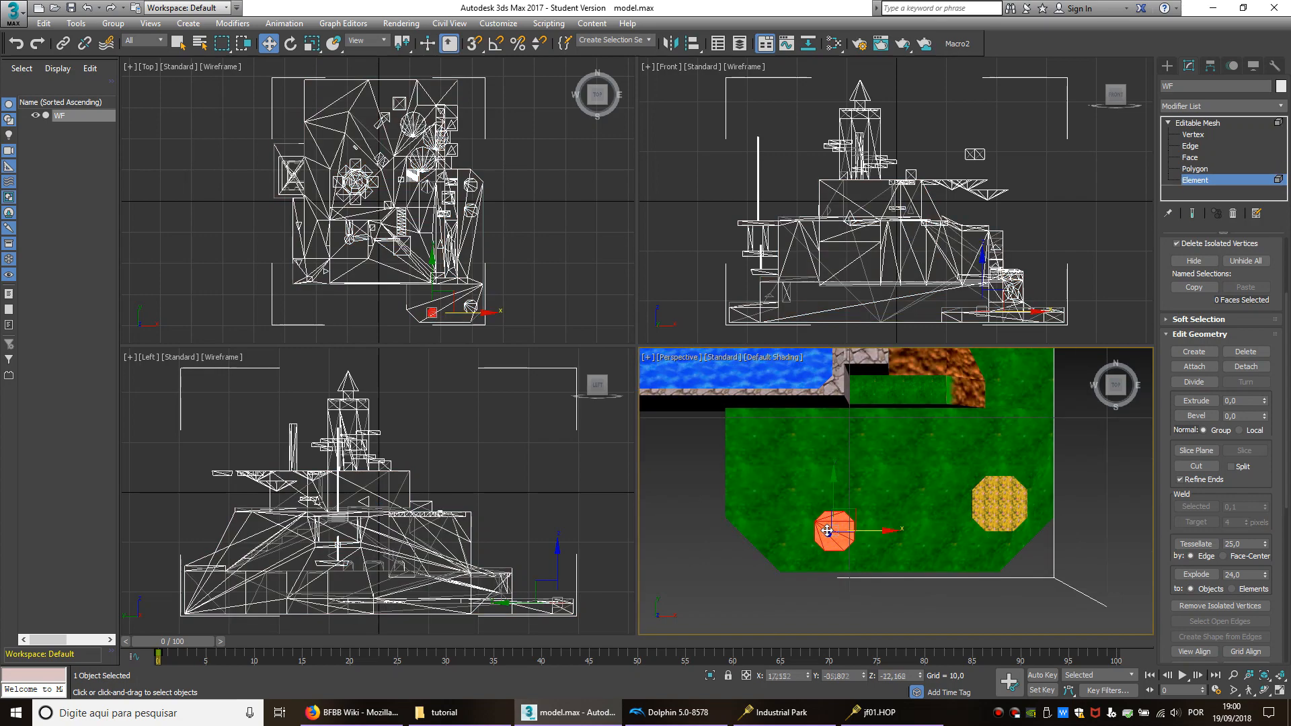
{"action": "left_click", "coordinate": [983, 503], "text": "ctrl"}
{"action": "middle_click_drag", "start_coordinate": [989, 420], "coordinate": [976, 445]}
{"action": "middle_click_drag", "start_coordinate": [950, 531], "coordinate": [1029, 445], "text": "alt"}
{"action": "left_click", "coordinate": [1076, 412], "text": "ctrl"}
{"action": "middle_click_drag", "start_coordinate": [1078, 398], "coordinate": [1006, 452]}
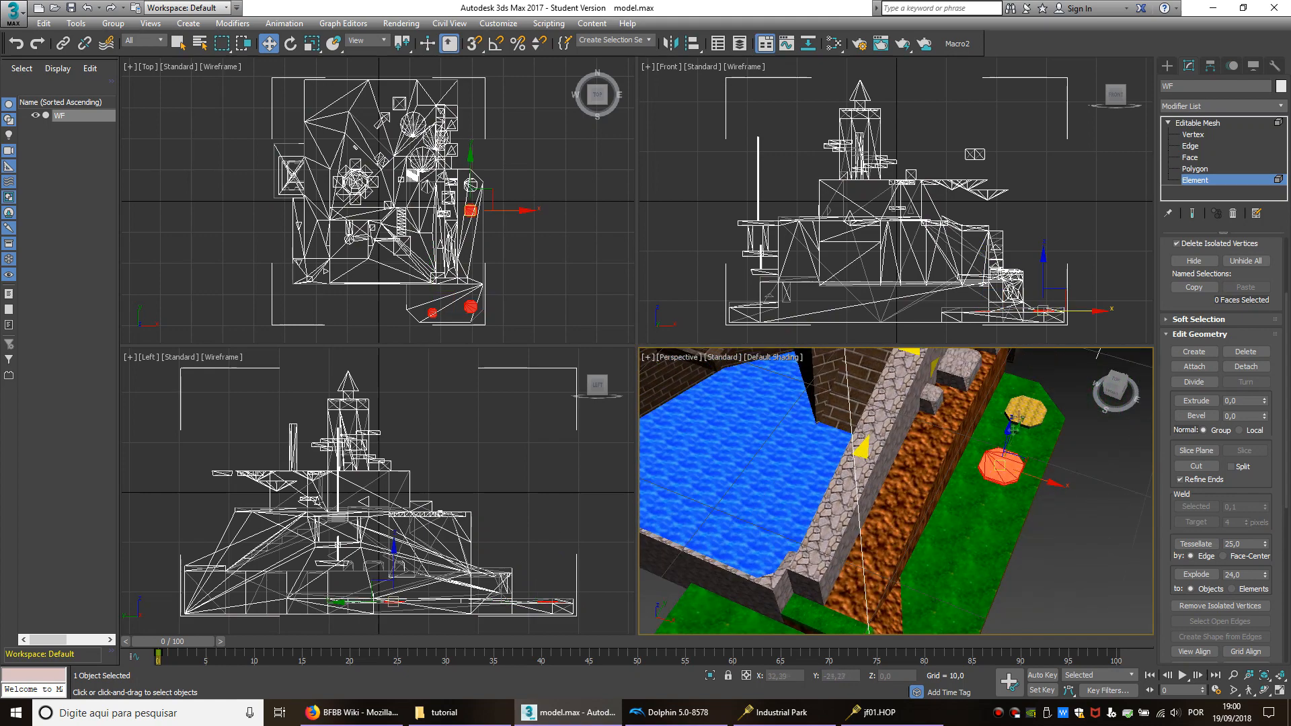
{"action": "left_click", "coordinate": [1029, 406], "text": "ctrl"}
{"action": "scroll", "coordinate": [1027, 425], "scroll_direction": "down", "scroll_amount": 3}
{"action": "middle_click_drag", "start_coordinate": [927, 512], "coordinate": [929, 483]}
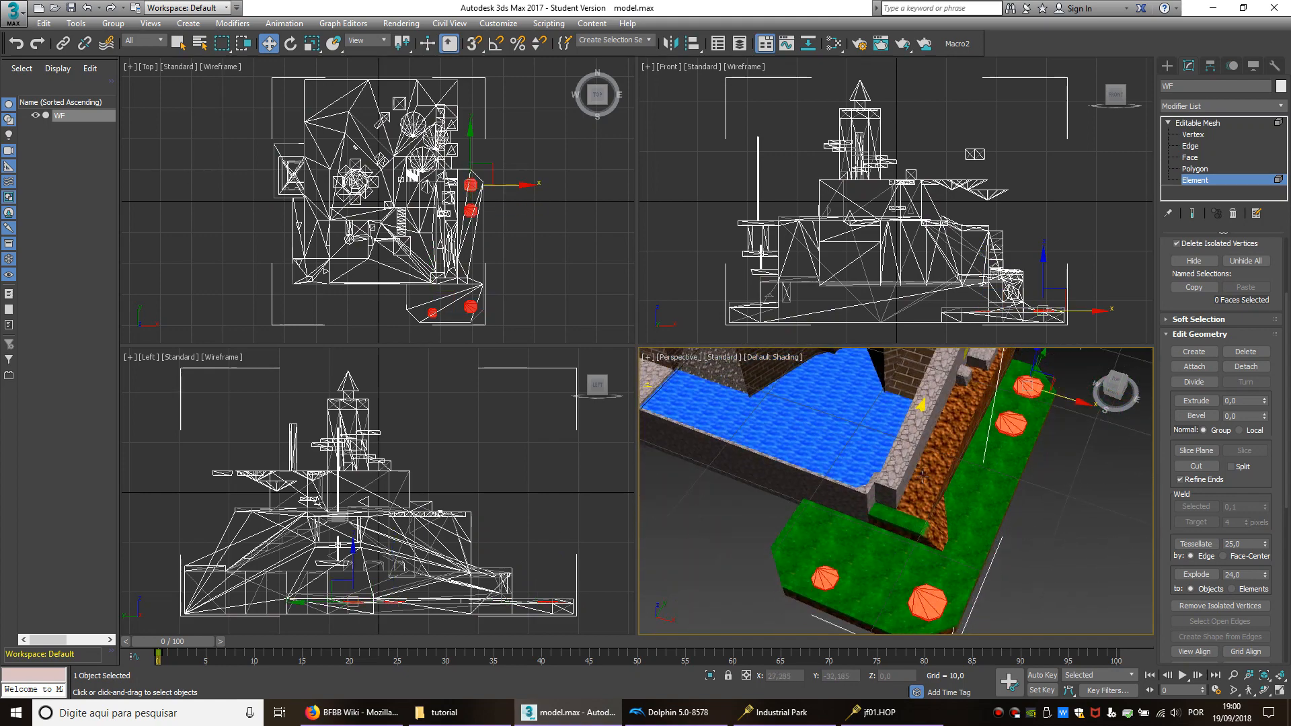
Step: Detach the four selected discs from the WF mesh as object_01
{"action": "left_click", "coordinate": [1252, 369]}
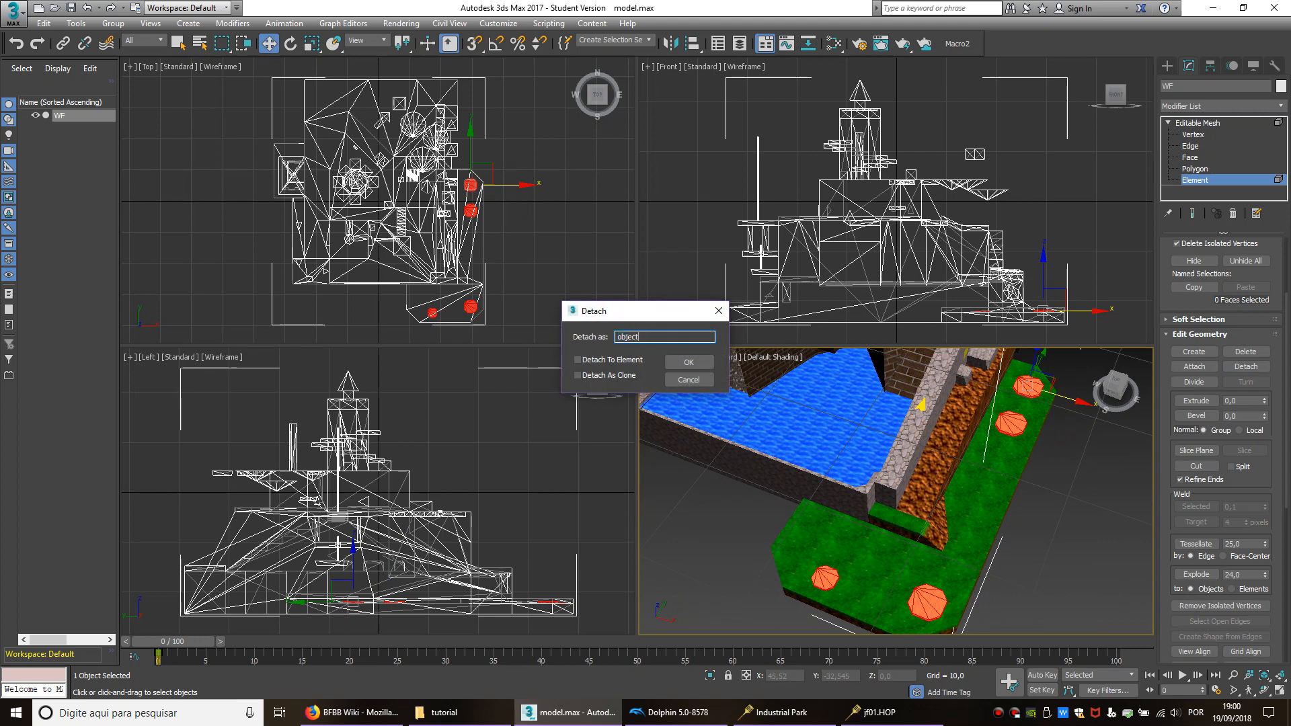
{"action": "type", "text": "object_01"}
{"action": "key", "text": "Return"}
Step: Try selecting the green grass strip at Element level from the top view
{"action": "left_click", "coordinate": [911, 514]}
{"action": "scroll", "coordinate": [910, 505], "scroll_direction": "down", "scroll_amount": 5}
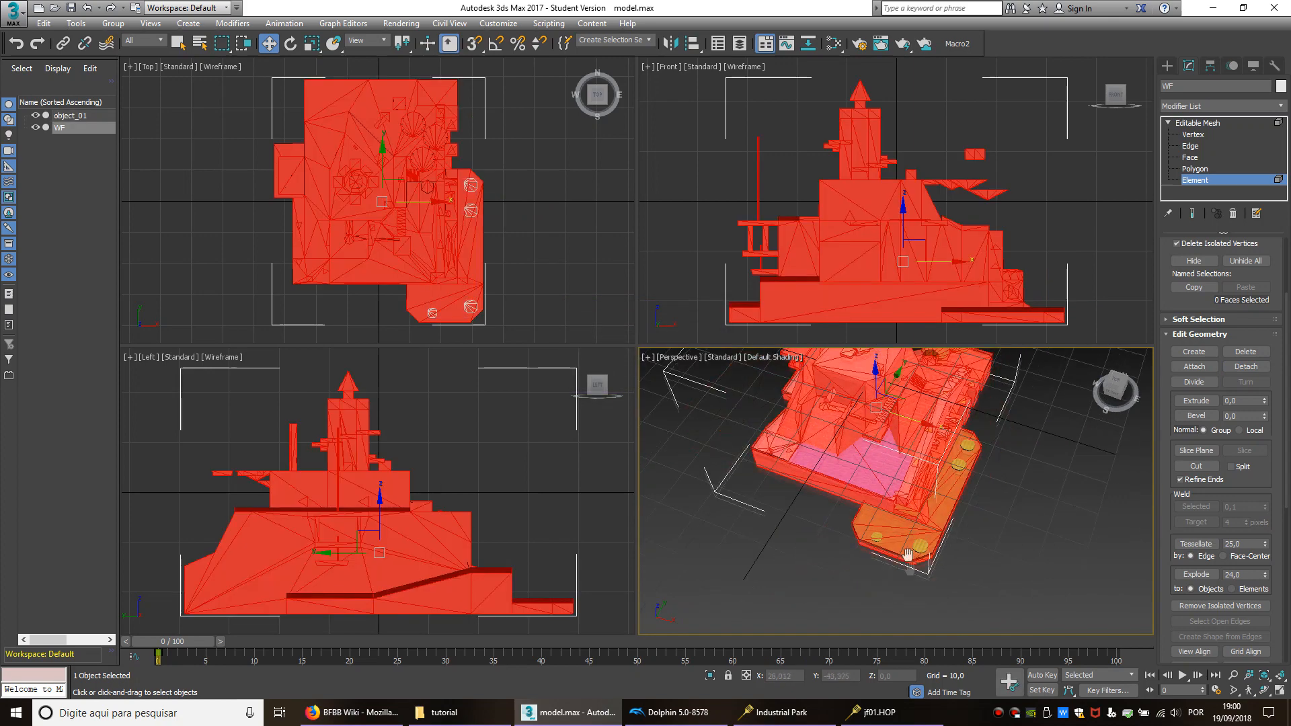
{"action": "middle_click_drag", "start_coordinate": [911, 505], "coordinate": [902, 595]}
{"action": "left_click_drag", "start_coordinate": [1116, 388], "coordinate": [1126, 438]}
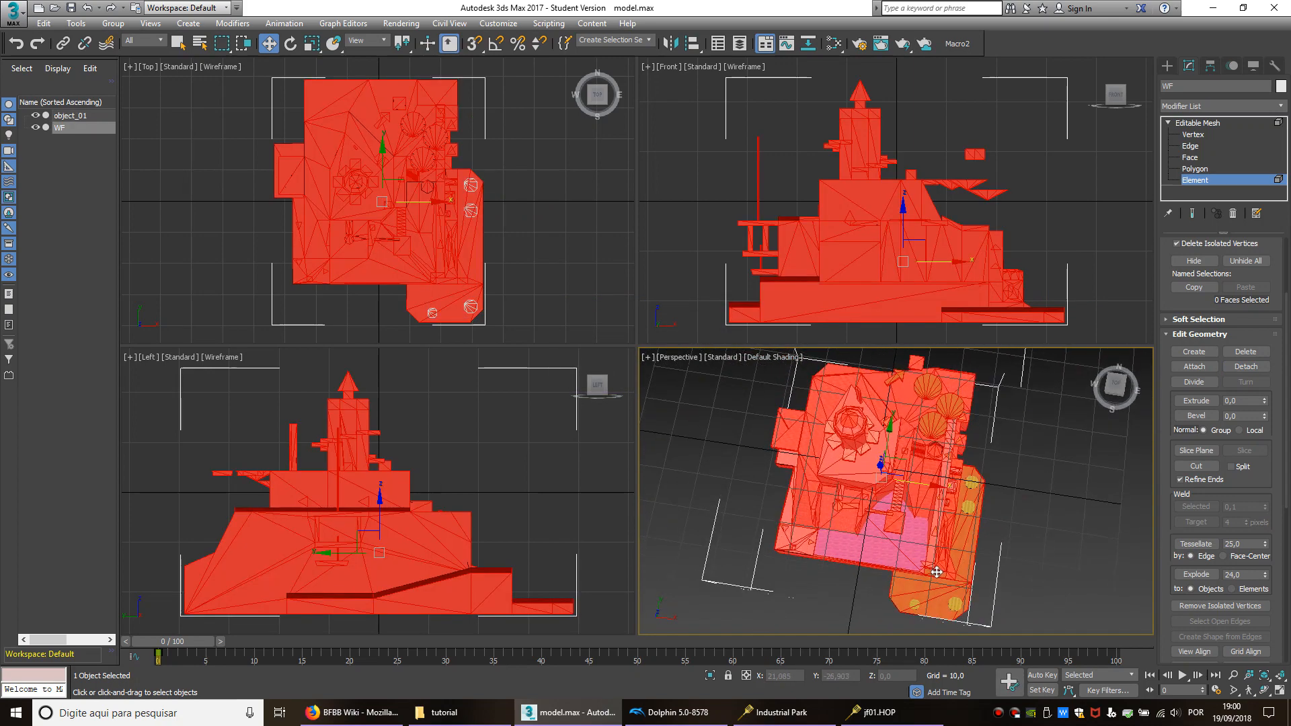
{"action": "left_click", "coordinate": [1116, 385]}
{"action": "left_click", "coordinate": [953, 562]}
{"action": "scroll", "coordinate": [953, 562], "scroll_direction": "up", "scroll_amount": 3}
{"action": "middle_click_drag", "start_coordinate": [952, 563], "coordinate": [814, 481]}
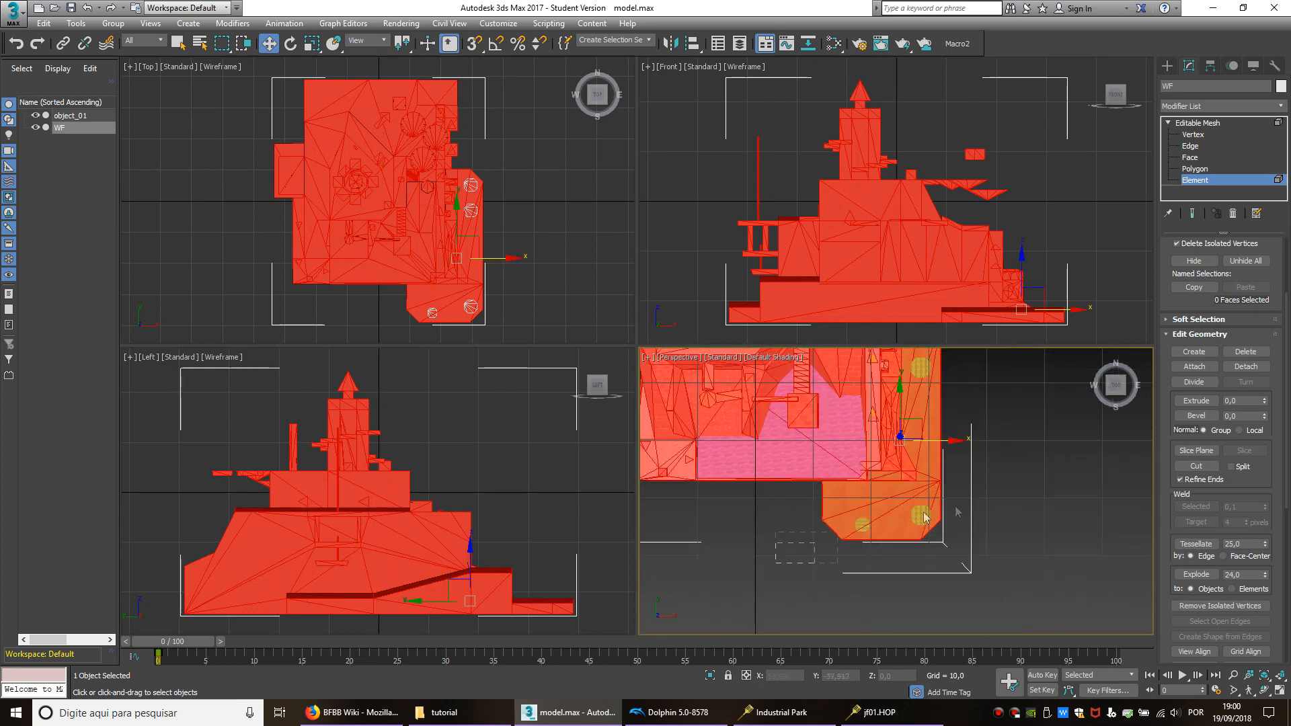
{"action": "left_click_drag", "start_coordinate": [991, 492], "coordinate": [991, 491]}
{"action": "middle_click_drag", "start_coordinate": [985, 472], "coordinate": [972, 516]}
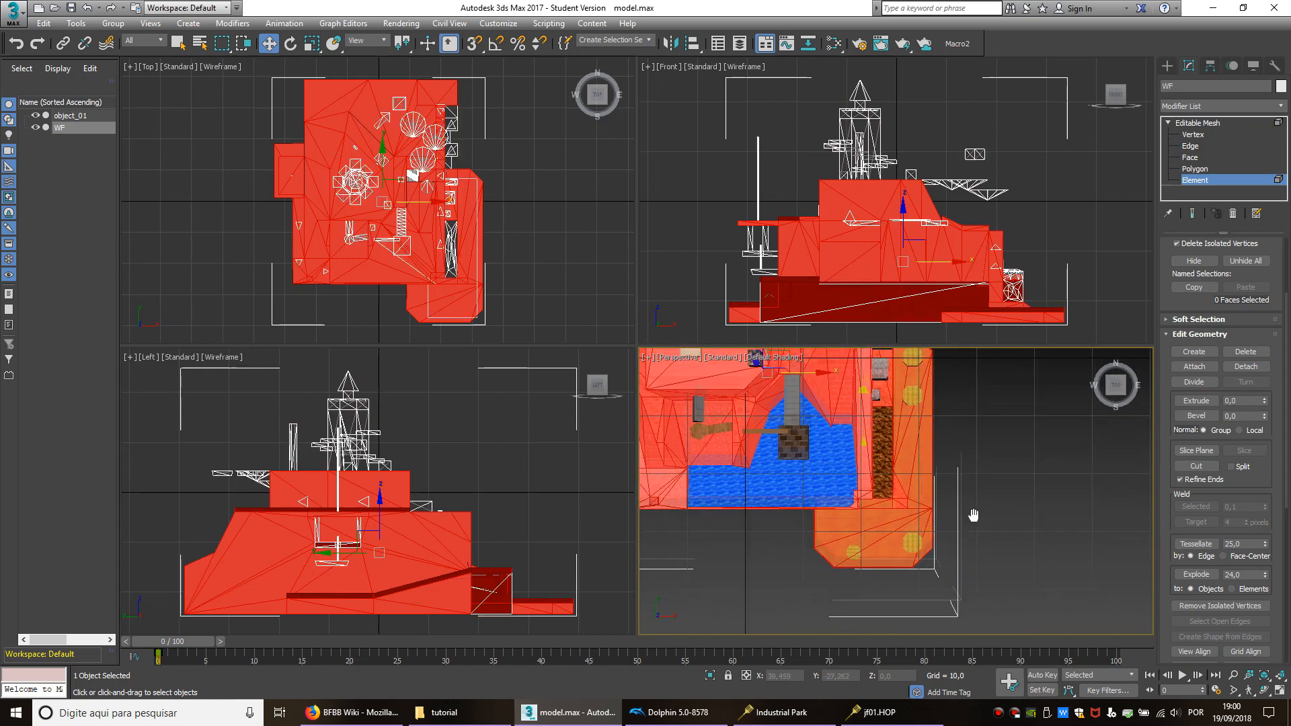
Step: Select the grass strip, the dirt ramp beside it and the ramp's blocks at Polygon level
{"action": "left_click", "coordinate": [1195, 169]}
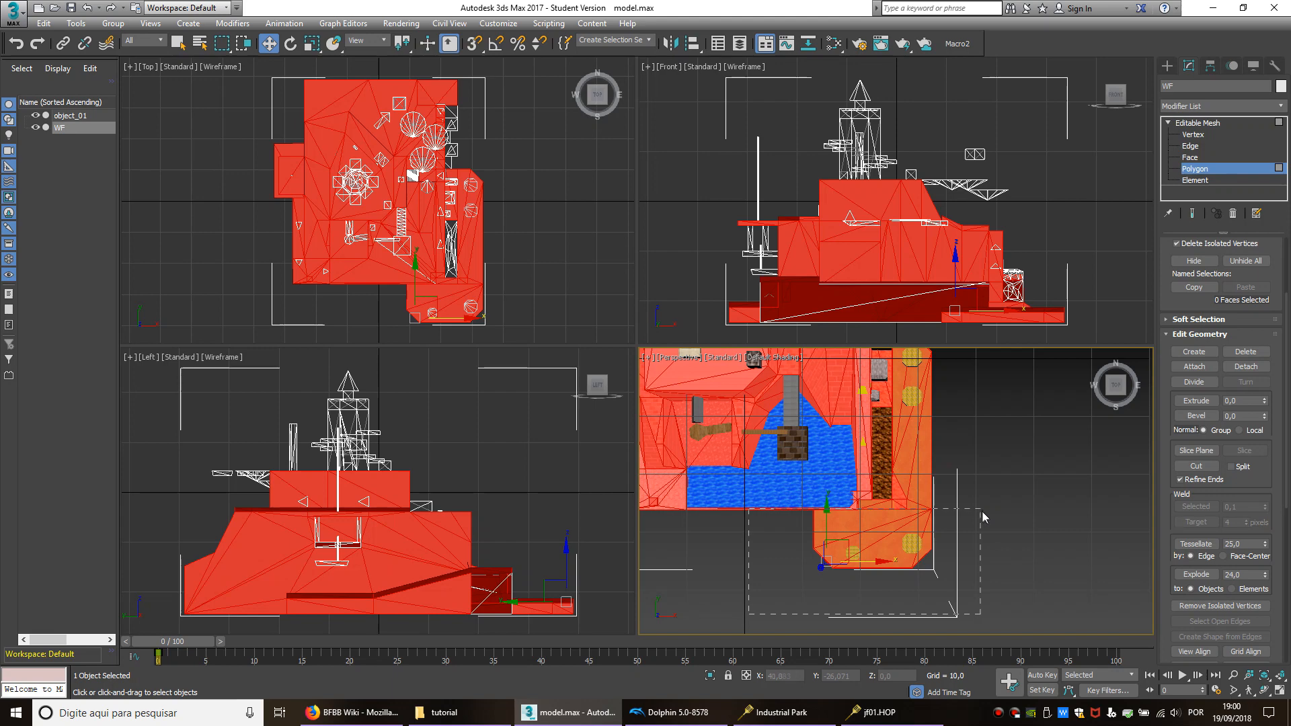
{"action": "middle_click_drag", "start_coordinate": [984, 529], "coordinate": [954, 545]}
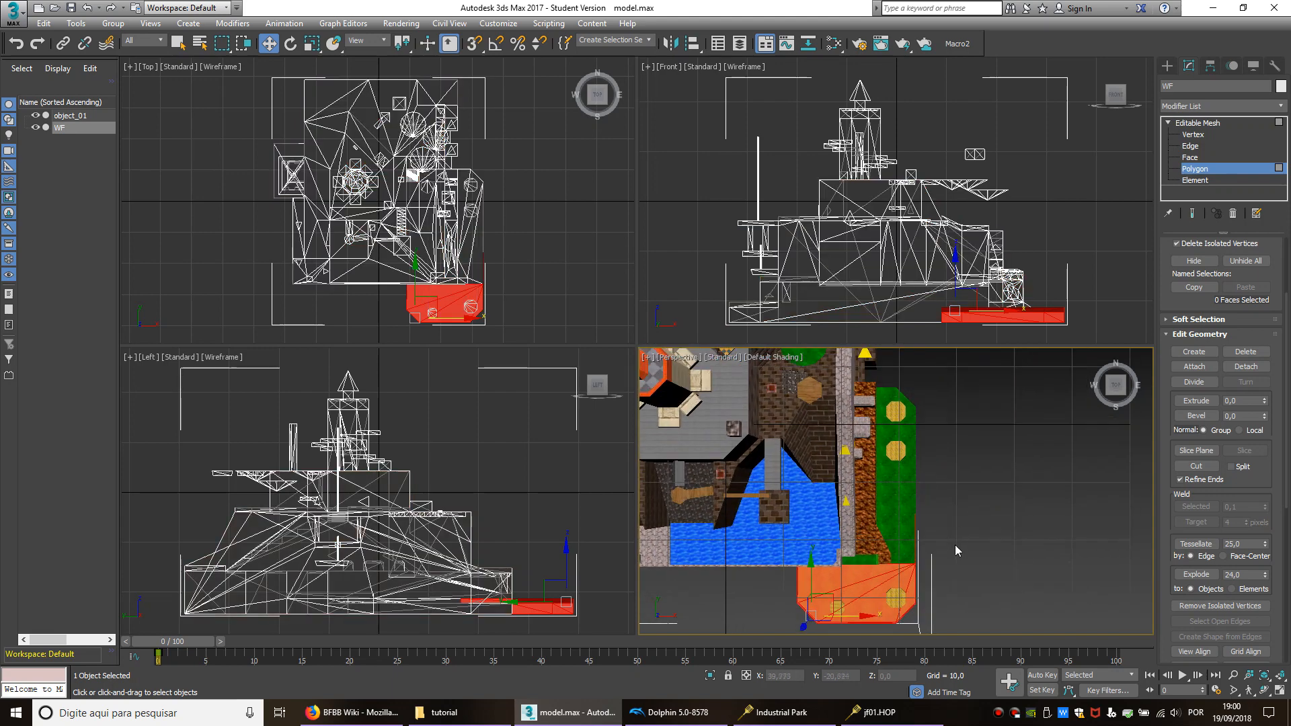
{"action": "scroll", "coordinate": [958, 559], "scroll_direction": "down", "scroll_amount": 3}
{"action": "left_click_drag", "start_coordinate": [958, 567], "coordinate": [904, 440]}
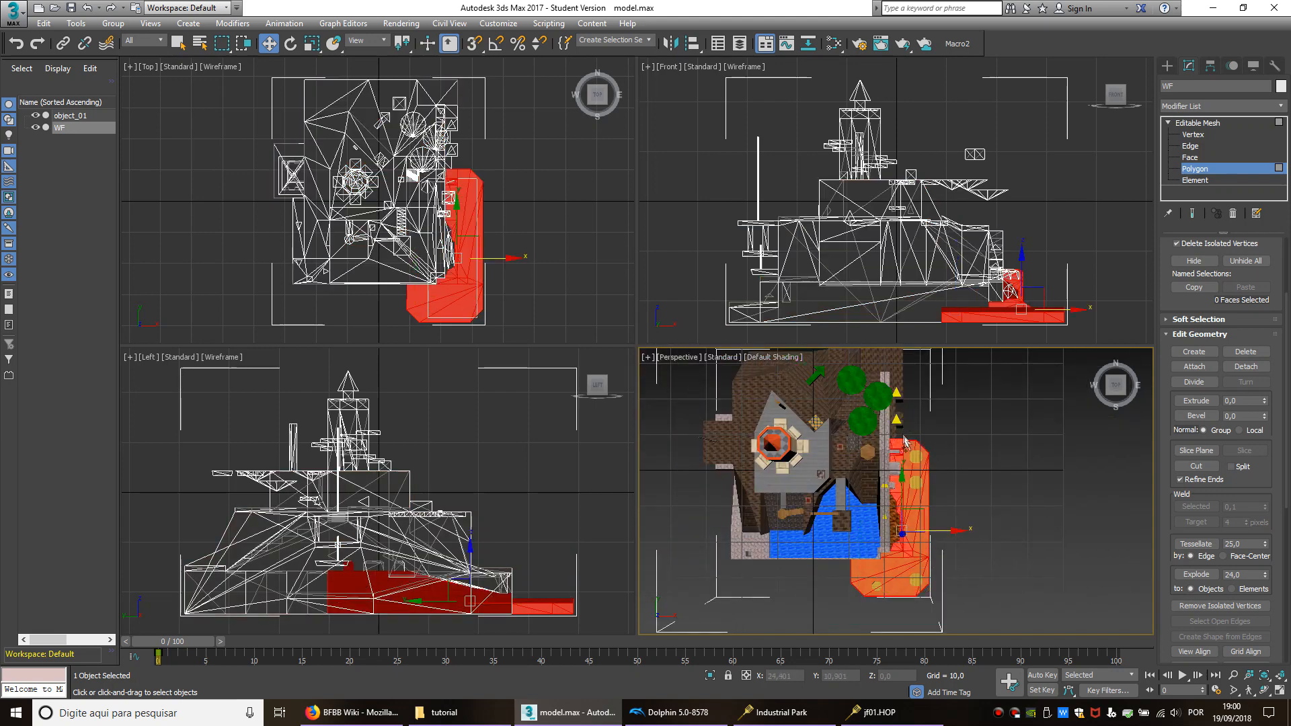
{"action": "left_click_drag", "start_coordinate": [951, 591], "coordinate": [891, 442]}
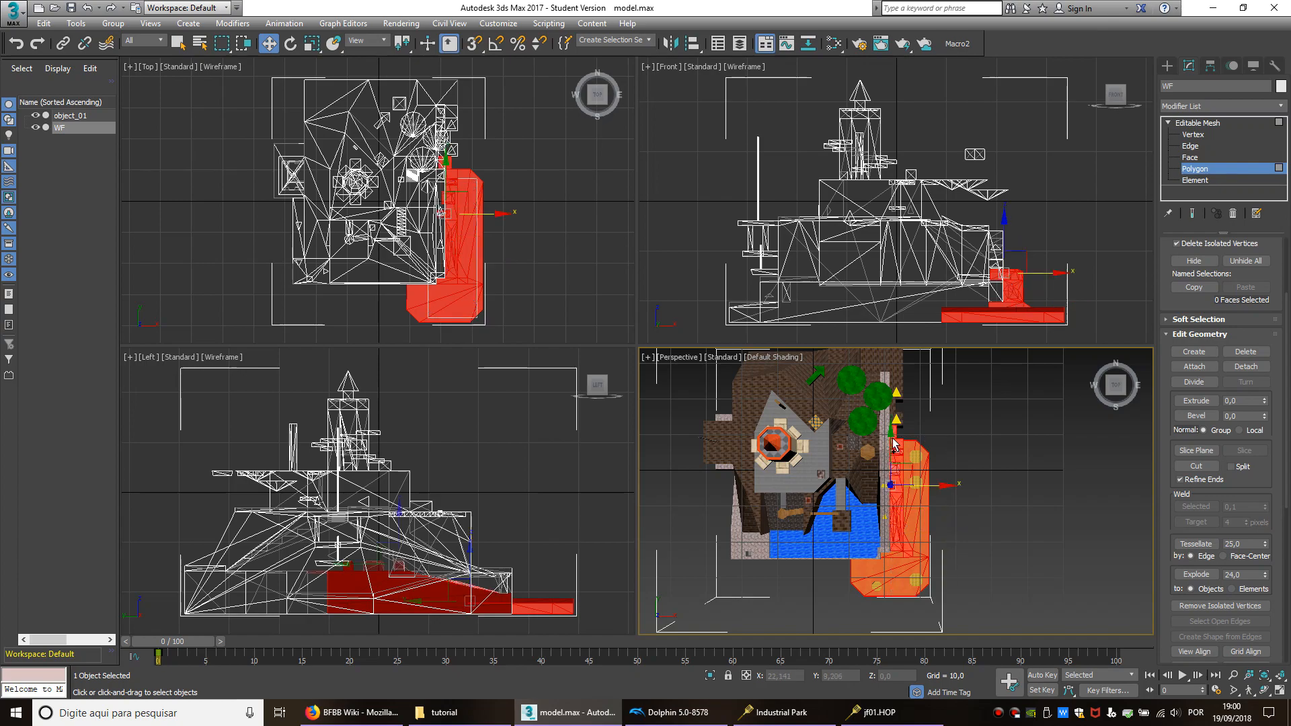
Step: Check the ramp and its blocks in the polygon selection and detach the selection as object_02
{"action": "scroll", "coordinate": [904, 470], "scroll_direction": "up", "scroll_amount": 3}
{"action": "middle_click_drag", "start_coordinate": [955, 521], "coordinate": [905, 460], "text": "alt"}
{"action": "scroll", "coordinate": [901, 461], "scroll_direction": "up", "scroll_amount": 5}
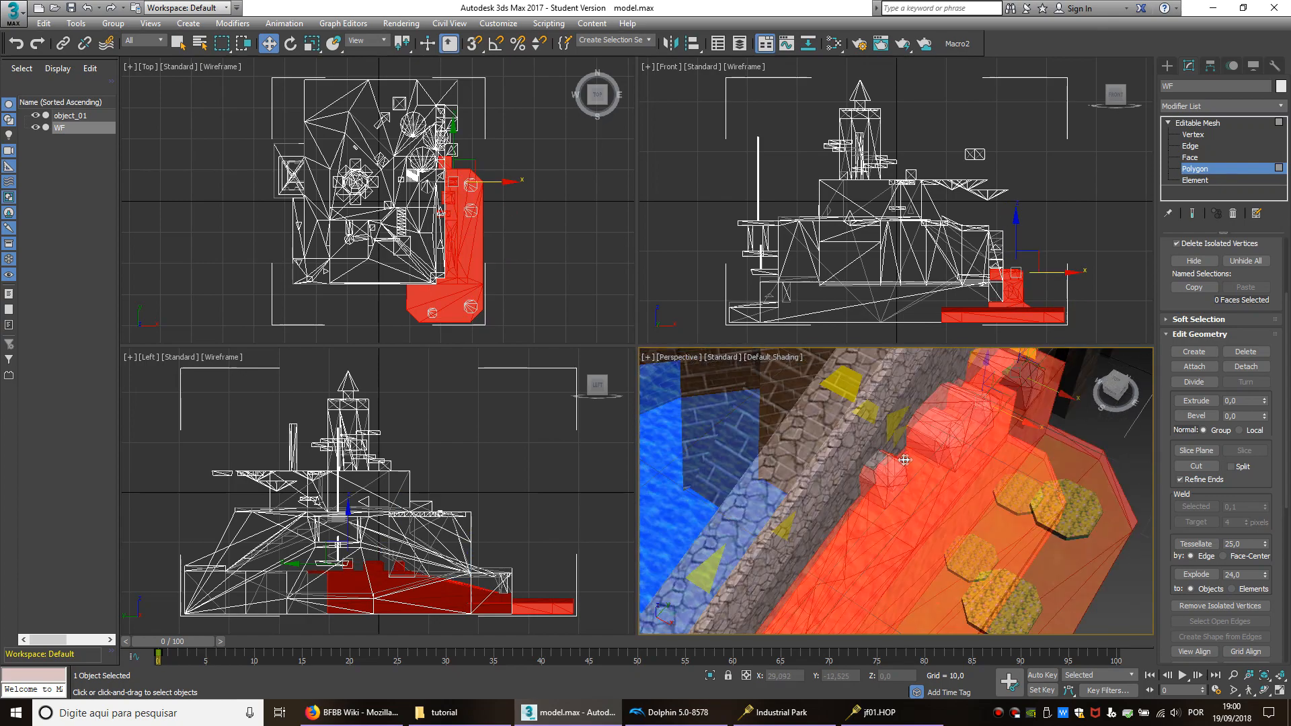
{"action": "scroll", "coordinate": [874, 497], "scroll_direction": "up", "scroll_amount": 3}
{"action": "mouse_move", "coordinate": [861, 491]}
{"action": "middle_mouse_down", "text": "alt"}
{"action": "mouse_move", "coordinate": [965, 473]}
{"action": "mouse_move", "coordinate": [858, 514]}
{"action": "middle_mouse_up", "text": "alt"}
{"action": "scroll", "coordinate": [858, 515], "scroll_direction": "up", "scroll_amount": 4}
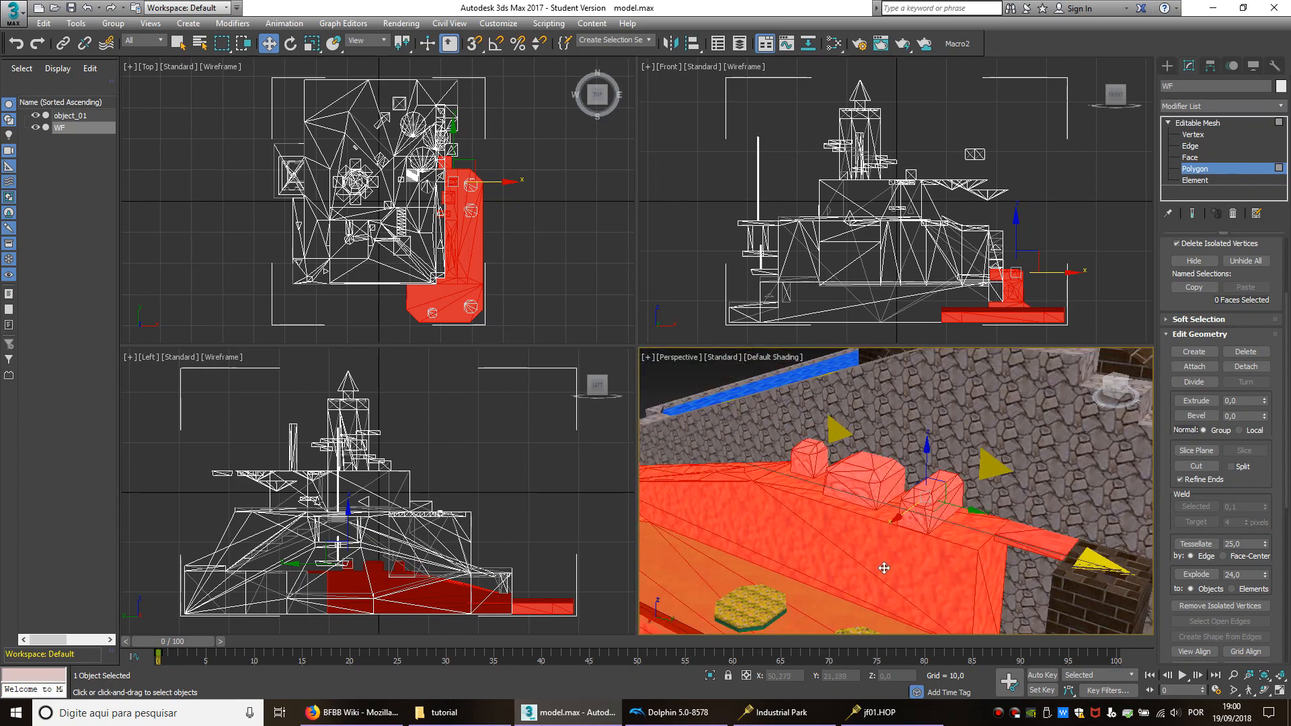
{"action": "left_click", "coordinate": [793, 402]}
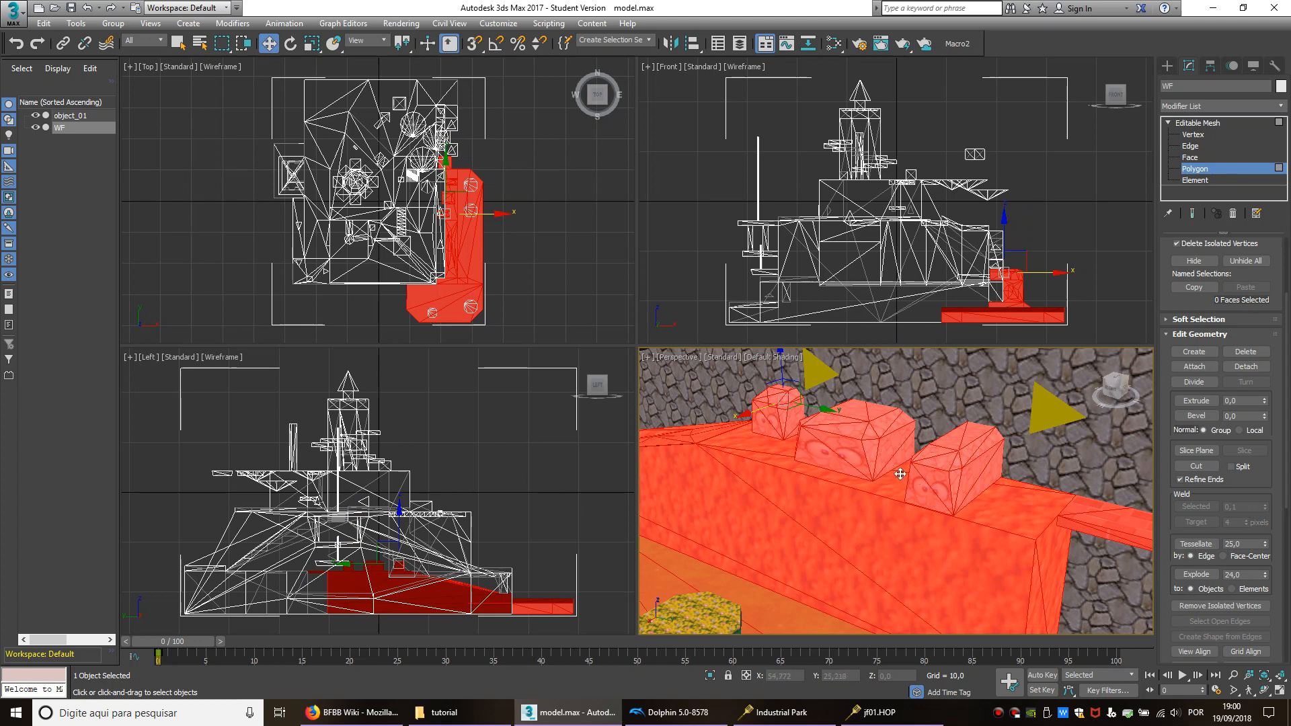
{"action": "middle_click_drag", "start_coordinate": [902, 484], "coordinate": [860, 513]}
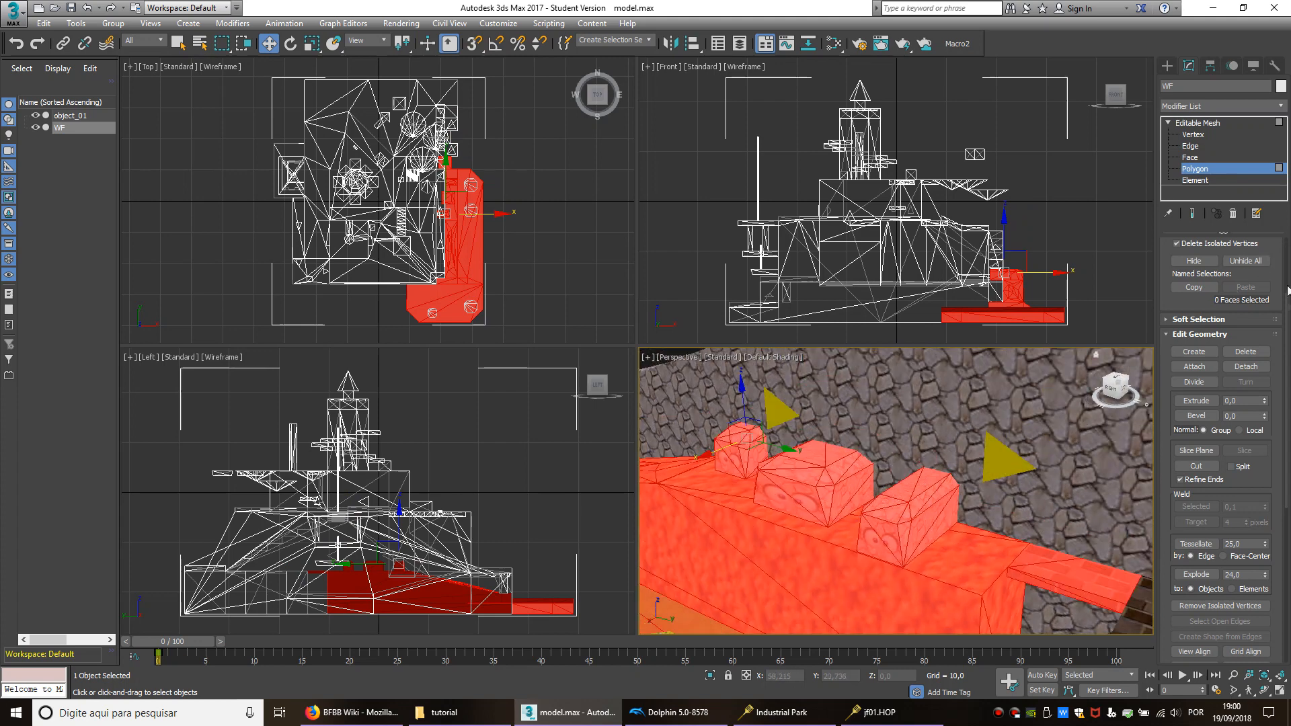
{"action": "left_click", "coordinate": [1265, 368]}
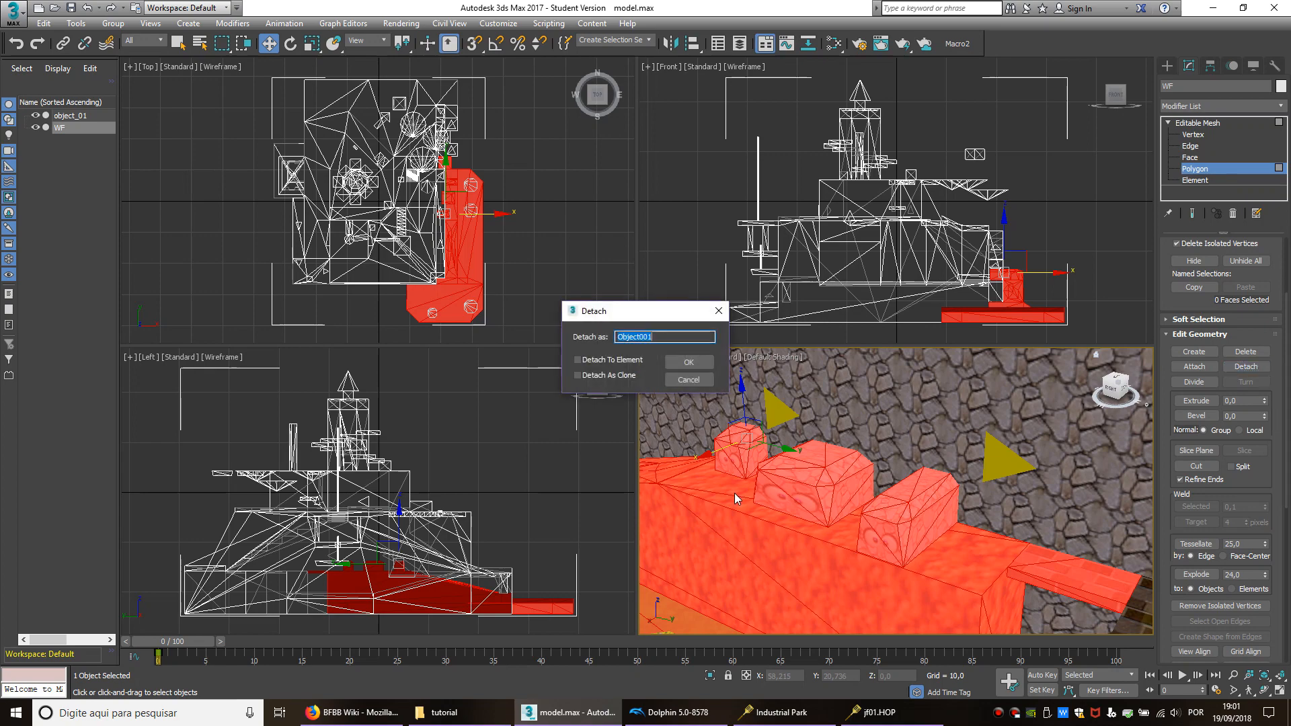
{"action": "type", "text": "object"}
{"action": "key", "text": "Return"}
Step: Select all remaining WF polygons to check what is still attached, and clear the selection
{"action": "middle_click_drag", "start_coordinate": [801, 444], "coordinate": [981, 457]}
{"action": "key", "text": "ctrl+a"}
{"action": "scroll", "coordinate": [822, 463], "scroll_direction": "down", "scroll_amount": 8}
{"action": "scroll", "coordinate": [981, 458], "scroll_direction": "up", "scroll_amount": 5}
{"action": "left_click", "coordinate": [975, 519]}
Step: Select the three round green treetops, the green arrow-shaped piece and the small brown block as elements and detach them as object_03
{"action": "left_click", "coordinate": [1222, 182]}
{"action": "middle_click_drag", "start_coordinate": [961, 507], "coordinate": [786, 461], "text": "alt"}
{"action": "left_click", "coordinate": [785, 461]}
{"action": "left_click", "coordinate": [814, 537], "text": "ctrl"}
{"action": "left_click", "coordinate": [905, 483], "text": "ctrl"}
{"action": "middle_click_drag", "start_coordinate": [904, 483], "coordinate": [1006, 515], "text": "alt"}
{"action": "left_click", "coordinate": [1043, 437], "text": "ctrl"}
{"action": "left_click", "coordinate": [1068, 505], "text": "ctrl"}
{"action": "left_click", "coordinate": [1245, 367]}
{"action": "key", "text": "Return"}
Step: Select the polygons of the water pool and the stone walls in front of and beside it, and detach them as object_04
{"action": "scroll", "coordinate": [907, 484], "scroll_direction": "down", "scroll_amount": 5}
{"action": "key", "text": "ctrl+a"}
{"action": "middle_click_drag", "start_coordinate": [794, 430], "coordinate": [867, 484], "text": "alt"}
{"action": "key", "text": "4"}
{"action": "left_click_drag", "start_coordinate": [797, 374], "coordinate": [841, 602]}
{"action": "scroll", "coordinate": [874, 511], "scroll_direction": "up", "scroll_amount": 3}
{"action": "mouse_move", "coordinate": [874, 538]}
{"action": "middle_mouse_down", "text": "alt"}
{"action": "mouse_move", "coordinate": [894, 471]}
{"action": "mouse_move", "coordinate": [881, 538]}
{"action": "middle_mouse_up", "text": "alt"}
{"action": "middle_click_drag", "start_coordinate": [881, 485], "coordinate": [1062, 498]}
{"action": "left_click", "coordinate": [1245, 366]}
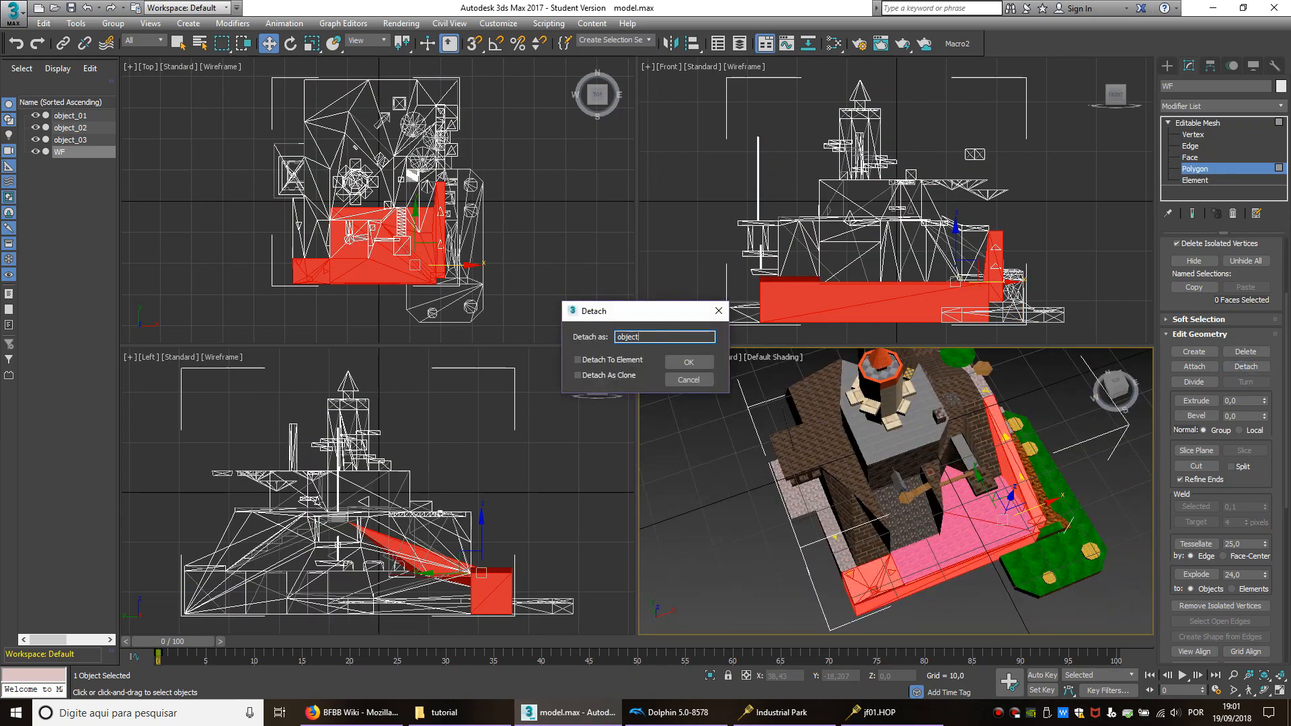
{"action": "key", "text": "Return"}
Step: Select the brick platform and stone ledge polygons along the model's west side and detach them as object_05
{"action": "key", "text": "ctrl+a"}
{"action": "middle_click_drag", "start_coordinate": [894, 484], "coordinate": [975, 417], "text": "alt"}
{"action": "left_click_drag", "start_coordinate": [868, 600], "coordinate": [871, 613]}
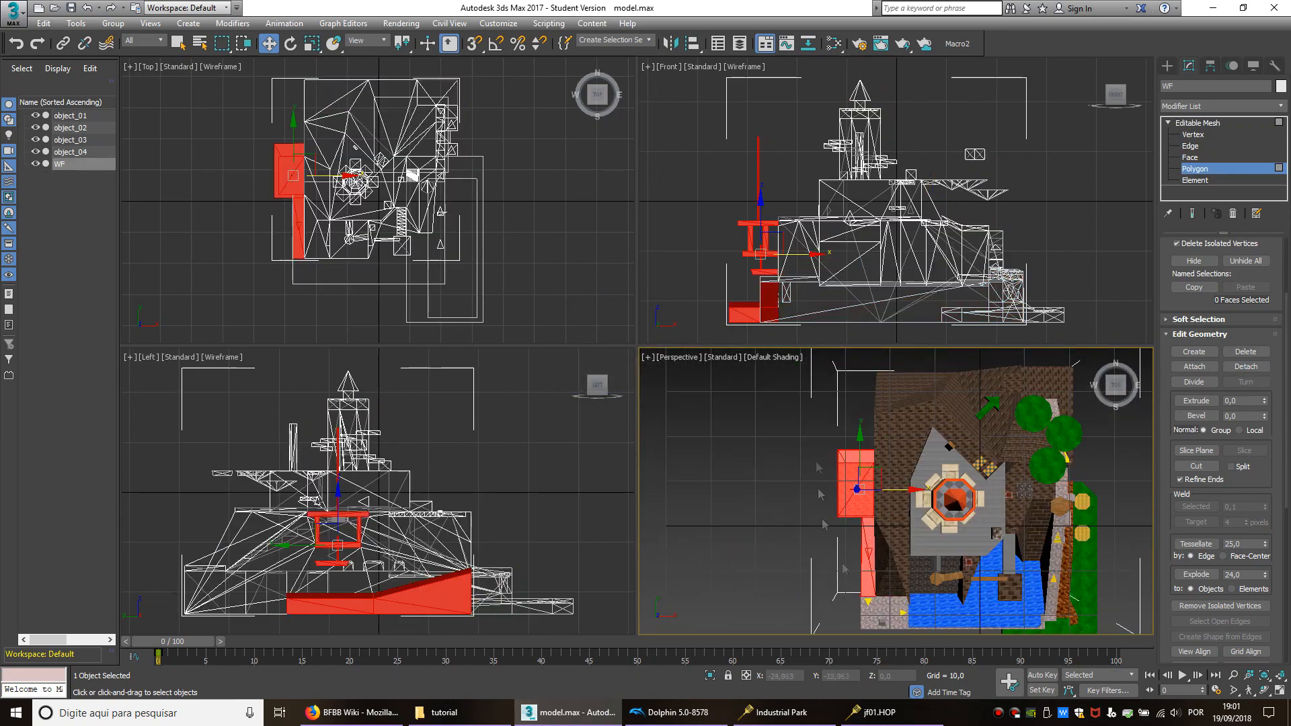
{"action": "left_click", "coordinate": [1245, 366]}
{"action": "type", "text": "object_05"}
{"action": "key", "text": "Return"}
Step: Select the terrain polygons along the model's north edge and detach them as object_06
{"action": "key", "text": "ctrl+a"}
{"action": "middle_click_drag", "start_coordinate": [911, 487], "coordinate": [790, 498]}
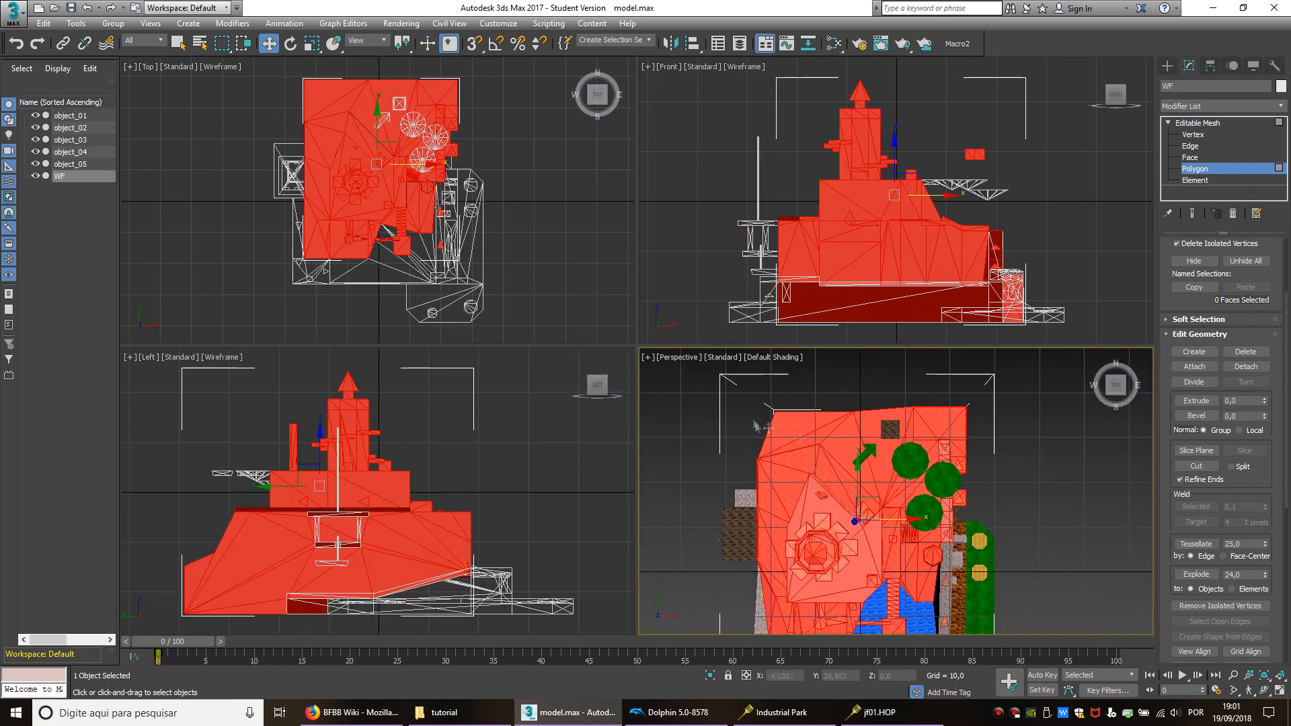
{"action": "left_click_drag", "start_coordinate": [740, 390], "coordinate": [995, 470]}
{"action": "middle_click_drag", "start_coordinate": [995, 470], "coordinate": [956, 409], "text": "alt"}
{"action": "left_click", "coordinate": [1247, 369]}
{"action": "type", "text": "object_06"}
{"action": "key", "text": "Return"}
Step: Select the polygons of the eastern brick slope, its stairs and the adjoining stepped wall blocks
{"action": "key", "text": "ctrl+a"}
{"action": "scroll", "coordinate": [1038, 478], "scroll_direction": "up", "scroll_amount": 3}
{"action": "left_click_drag", "start_coordinate": [889, 496], "coordinate": [809, 386]}
{"action": "scroll", "coordinate": [823, 471], "scroll_direction": "up", "scroll_amount": 6}
{"action": "middle_click_drag", "start_coordinate": [823, 471], "coordinate": [932, 449], "text": "alt"}
{"action": "left_click", "coordinate": [894, 447], "text": "ctrl"}
{"action": "left_click", "coordinate": [907, 438], "text": "ctrl"}
{"action": "left_click", "coordinate": [872, 467], "text": "ctrl"}
{"action": "left_click", "coordinate": [1024, 397], "text": "ctrl"}
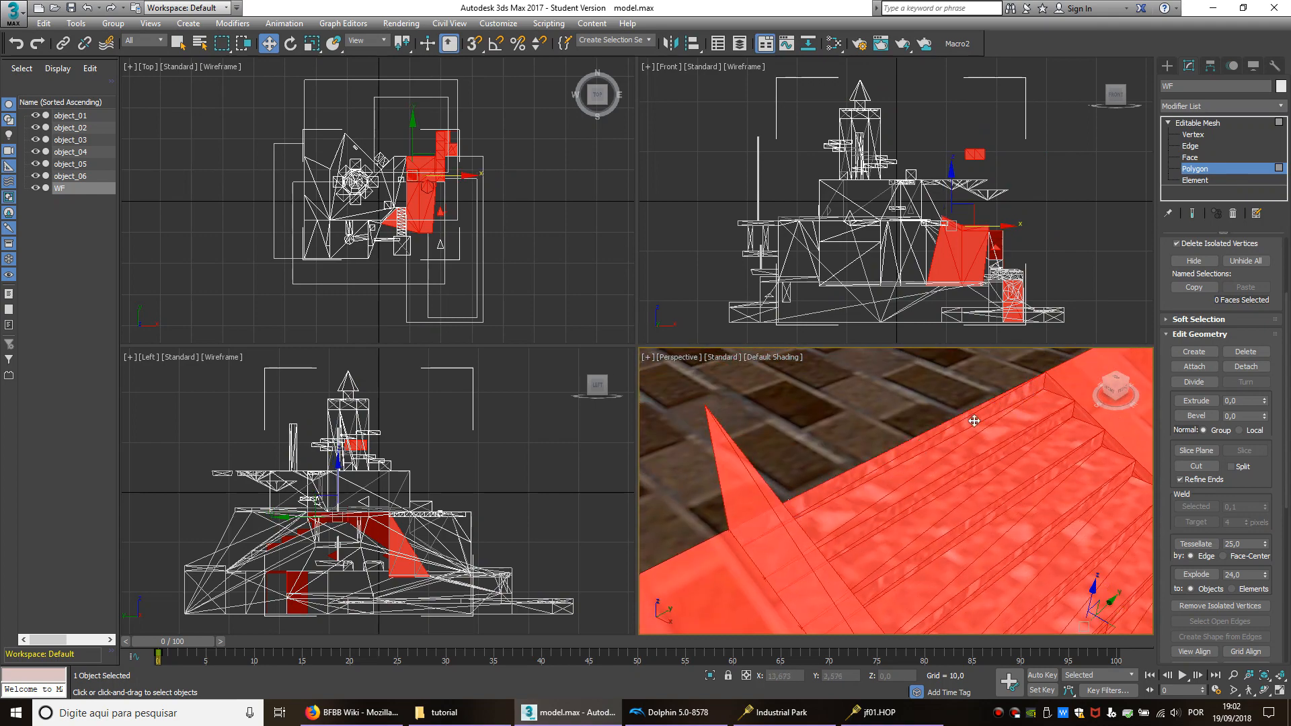
Step: Detach the selected brick slope, stairs and wall blocks as object_07
{"action": "scroll", "coordinate": [959, 425], "scroll_direction": "down", "scroll_amount": 7}
{"action": "middle_click_drag", "start_coordinate": [954, 493], "coordinate": [888, 459], "text": "alt"}
{"action": "left_click", "coordinate": [1244, 368]}
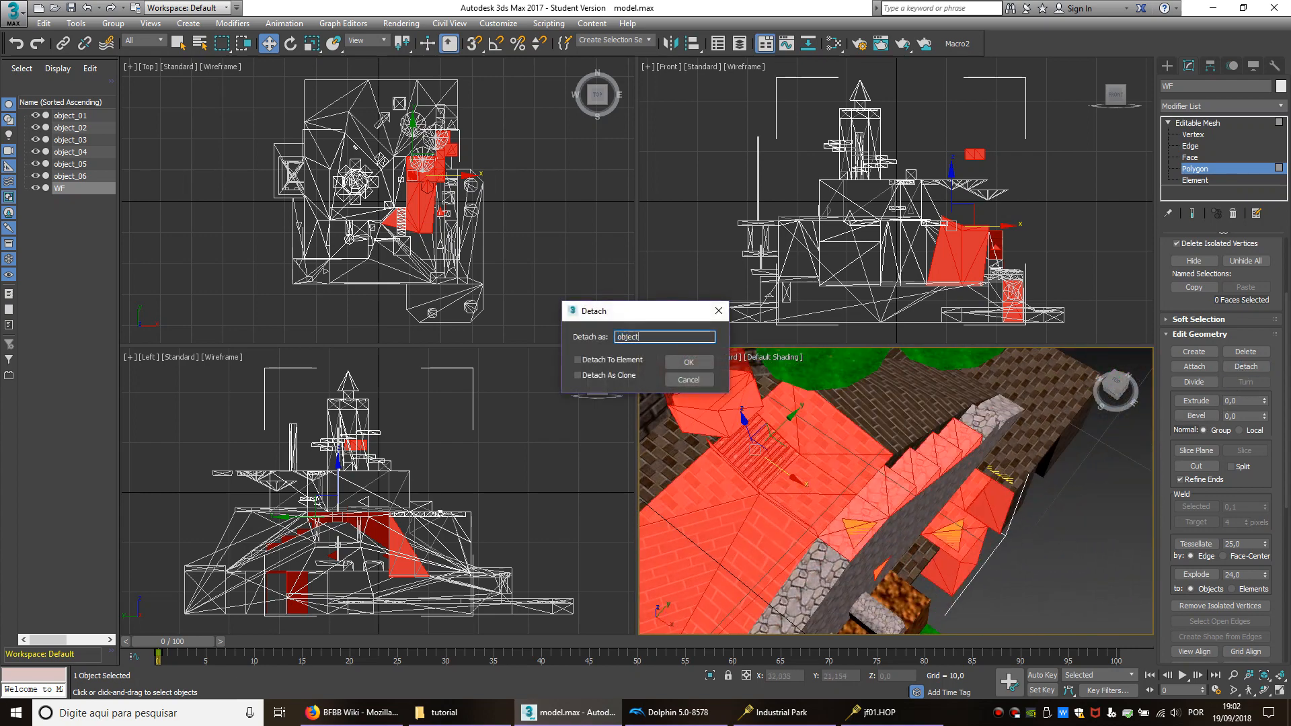
{"action": "key", "text": "Return"}
Step: Select the polygons of the brick terrain south and west of the fortress, including the log bridge, floating platform and nearby ramp
{"action": "left_click", "coordinate": [800, 409]}
{"action": "middle_click_drag", "start_coordinate": [800, 409], "coordinate": [1035, 527]}
{"action": "scroll", "coordinate": [888, 427], "scroll_direction": "down", "scroll_amount": 5}
{"action": "left_click_drag", "start_coordinate": [1036, 527], "coordinate": [743, 582]}
{"action": "left_click", "coordinate": [812, 457], "text": "ctrl"}
{"action": "middle_click_drag", "start_coordinate": [817, 454], "coordinate": [662, 443]}
{"action": "scroll", "coordinate": [806, 464], "scroll_direction": "up", "scroll_amount": 3}
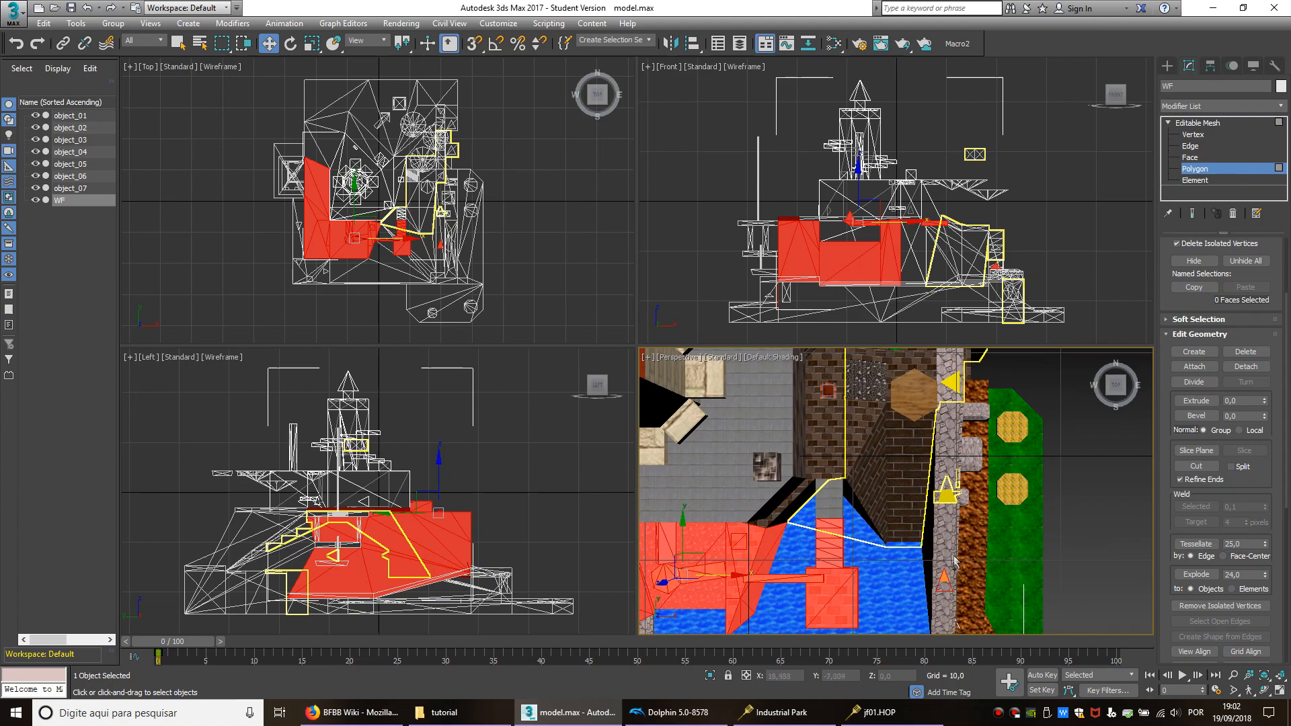
{"action": "left_click", "coordinate": [826, 430], "text": "ctrl"}
{"action": "scroll", "coordinate": [756, 531], "scroll_direction": "up", "scroll_amount": 2}
{"action": "middle_click_drag", "start_coordinate": [756, 535], "coordinate": [758, 514], "text": "alt"}
{"action": "scroll", "coordinate": [757, 515], "scroll_direction": "down", "scroll_amount": 5}
Step: Detach the selected brick terrain and bridge polygons as object_08
{"action": "left_click", "coordinate": [1246, 366]}
{"action": "type", "text": "object_08"}
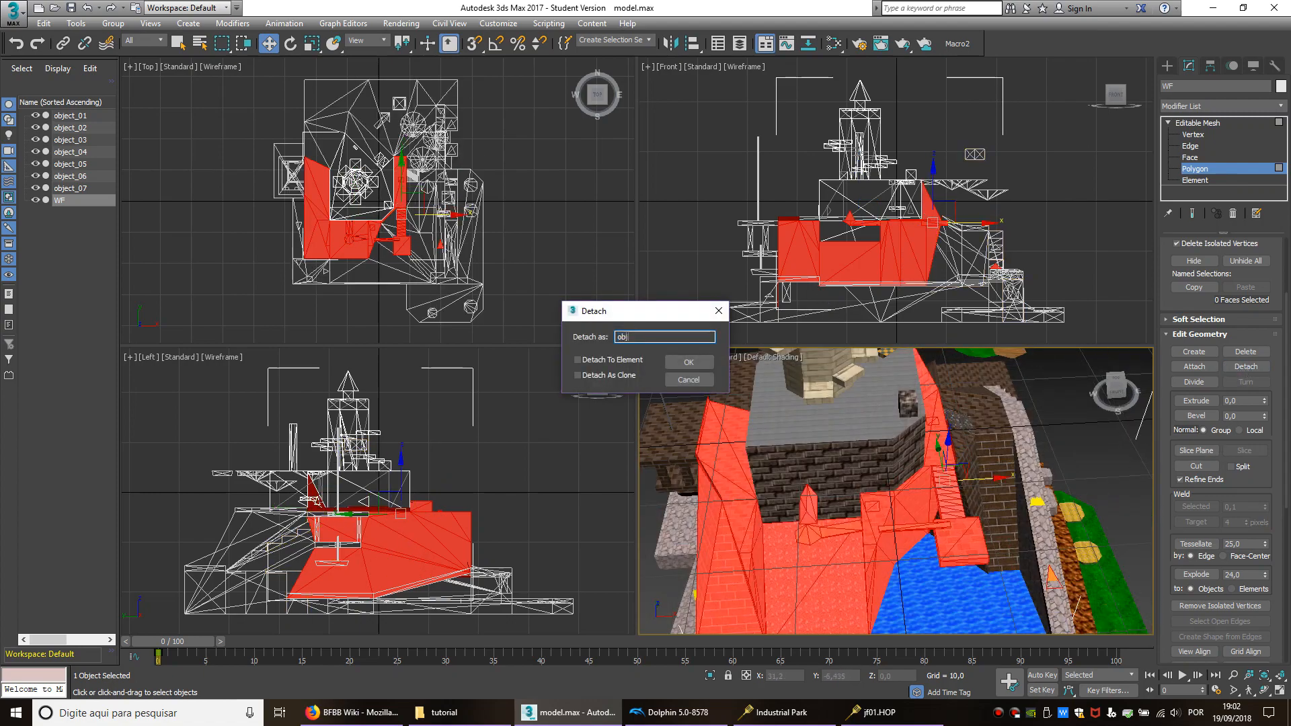
{"action": "key", "text": "Return"}
Step: Select the tower elements with their surrounding stone steps and post, and detach them as object_09
{"action": "left_click", "coordinate": [840, 430]}
{"action": "scroll", "coordinate": [849, 383], "scroll_direction": "down", "scroll_amount": 3}
{"action": "middle_click_drag", "start_coordinate": [840, 433], "coordinate": [877, 568], "text": "alt"}
{"action": "left_click", "coordinate": [1195, 180]}
{"action": "left_click", "coordinate": [864, 407]}
{"action": "left_click", "coordinate": [874, 447], "text": "ctrl"}
{"action": "scroll", "coordinate": [874, 450], "scroll_direction": "up", "scroll_amount": 3}
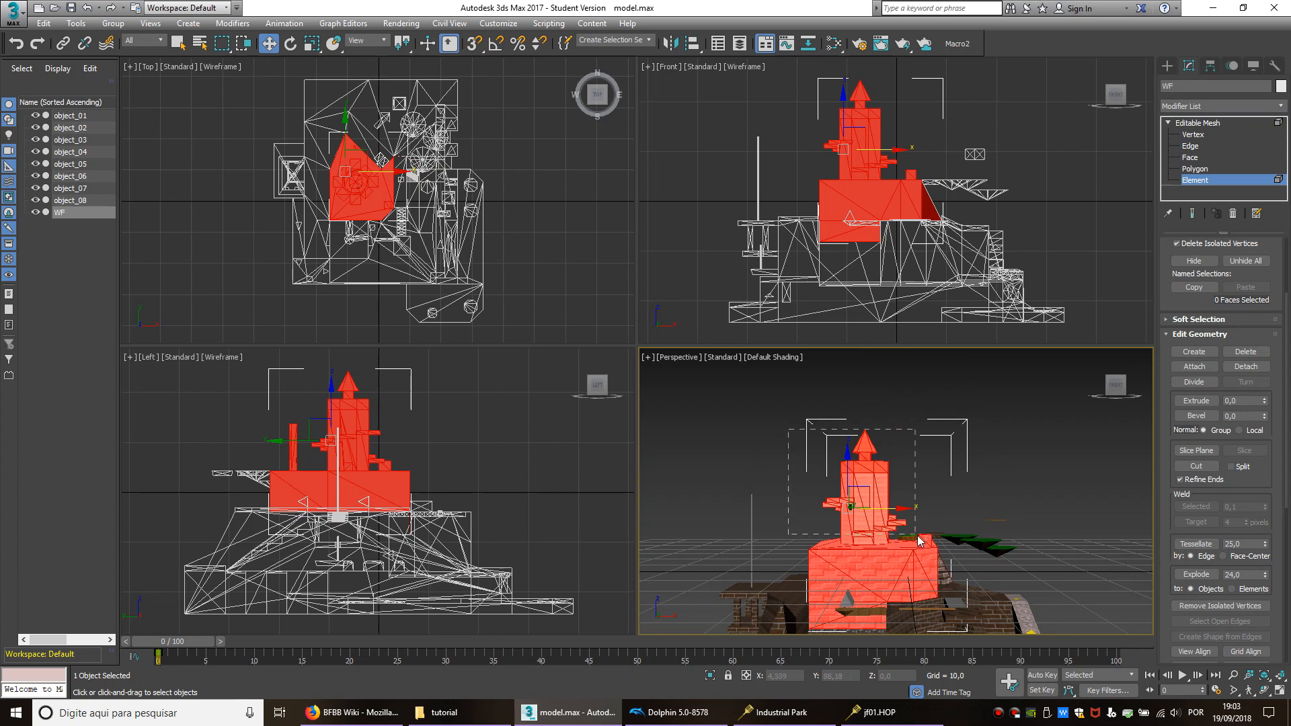
{"action": "left_click_drag", "start_coordinate": [914, 535], "coordinate": [914, 535]}
{"action": "scroll", "coordinate": [864, 530], "scroll_direction": "up", "scroll_amount": 3}
{"action": "middle_click_drag", "start_coordinate": [860, 478], "coordinate": [827, 527], "text": "alt"}
{"action": "left_click", "coordinate": [1245, 367]}
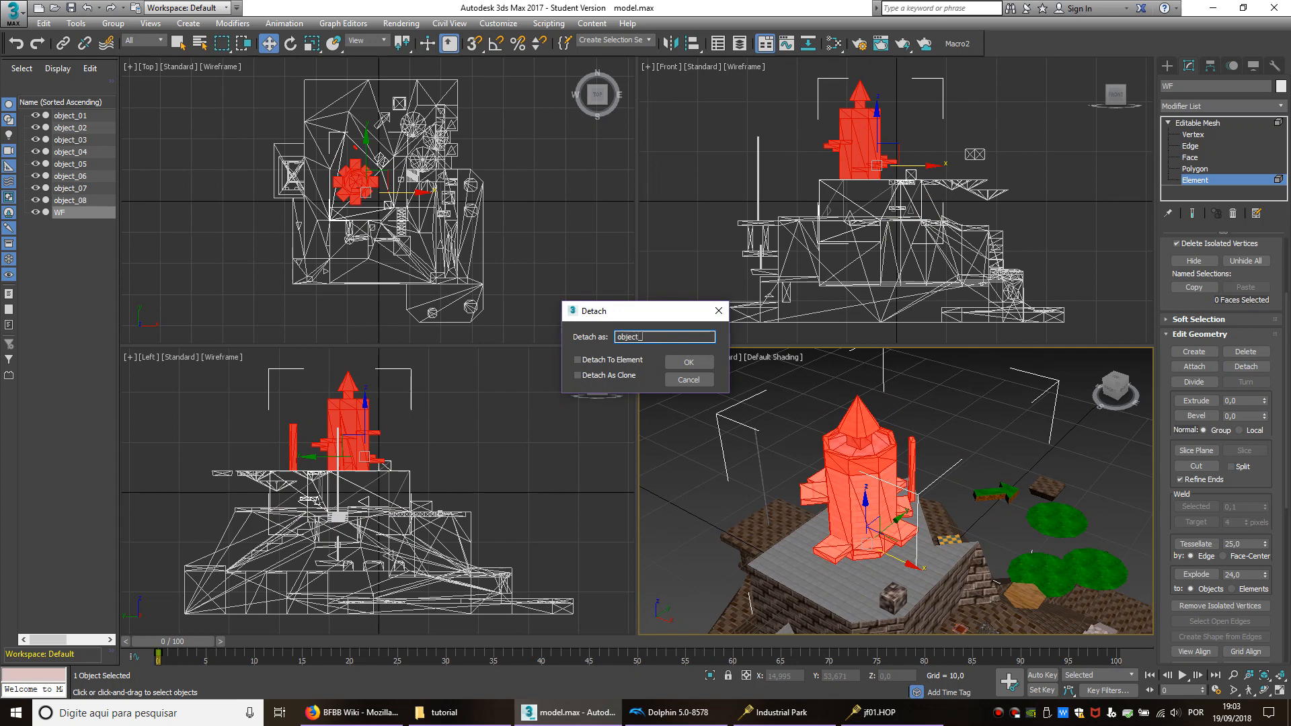
{"action": "key", "text": "Return"}
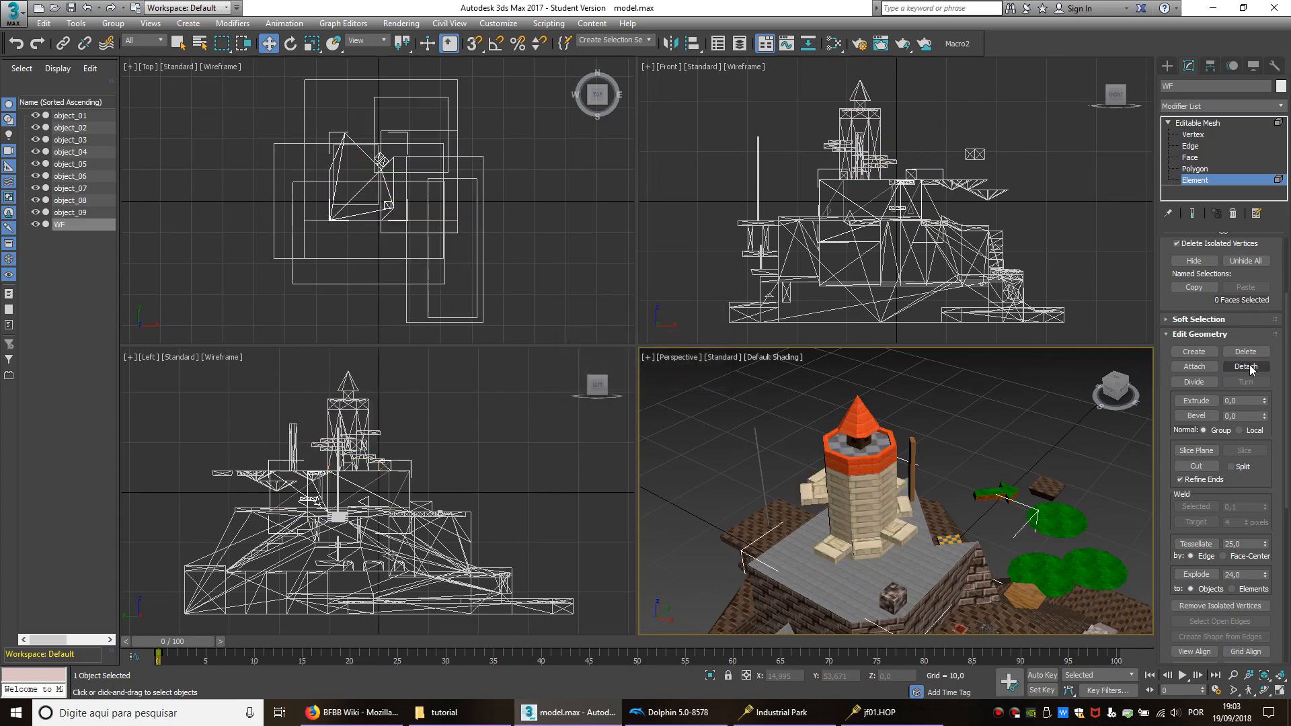
Step: Select the fortress base and the small block on its roof, and detach them as object_10
{"action": "middle_click_drag", "start_coordinate": [970, 558], "coordinate": [931, 556], "text": "alt"}
{"action": "left_click", "coordinate": [807, 531]}
{"action": "middle_click_drag", "start_coordinate": [800, 539], "coordinate": [872, 473]}
{"action": "left_click", "coordinate": [940, 509]}
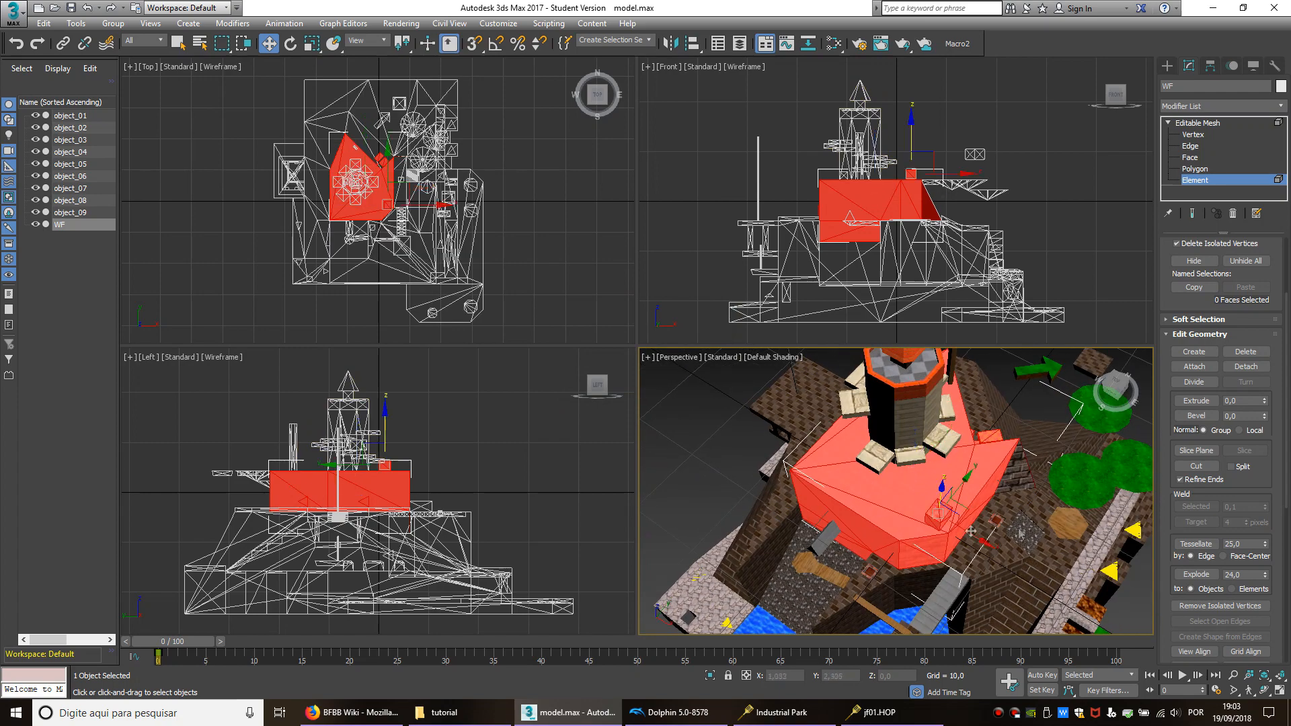
{"action": "left_click", "coordinate": [1250, 368]}
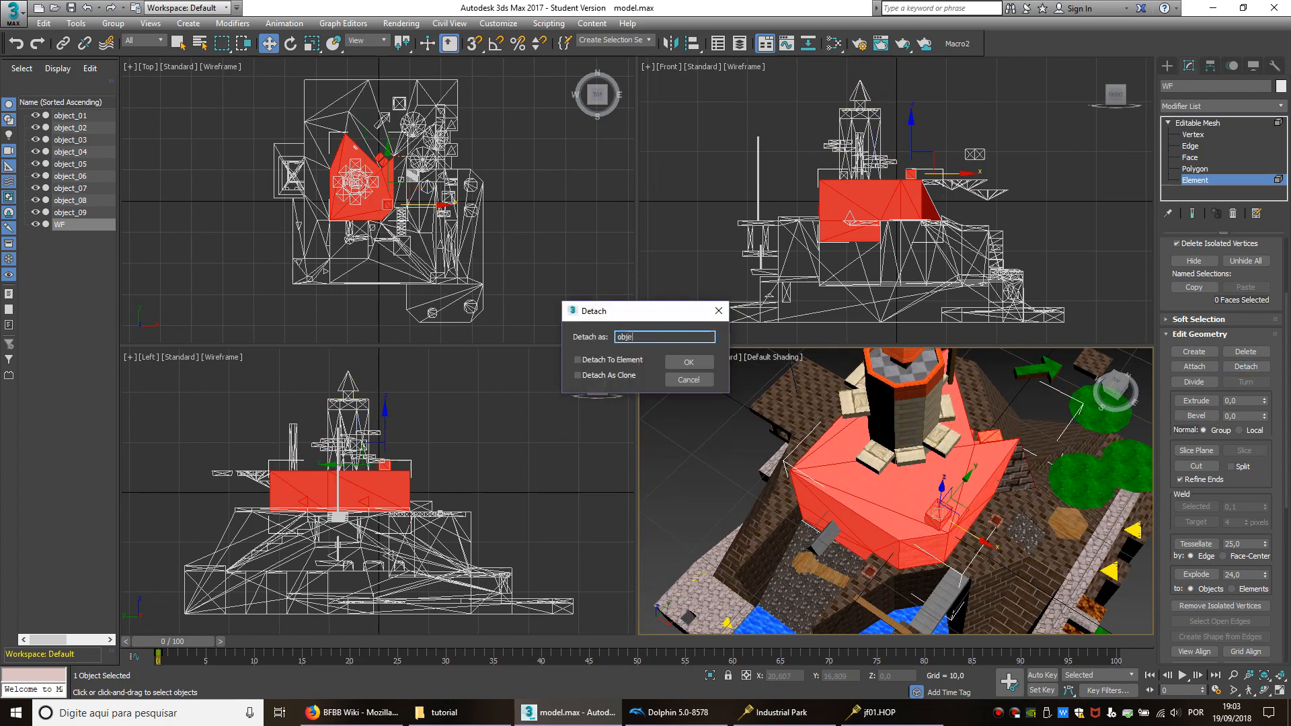
{"action": "key", "text": "Return"}
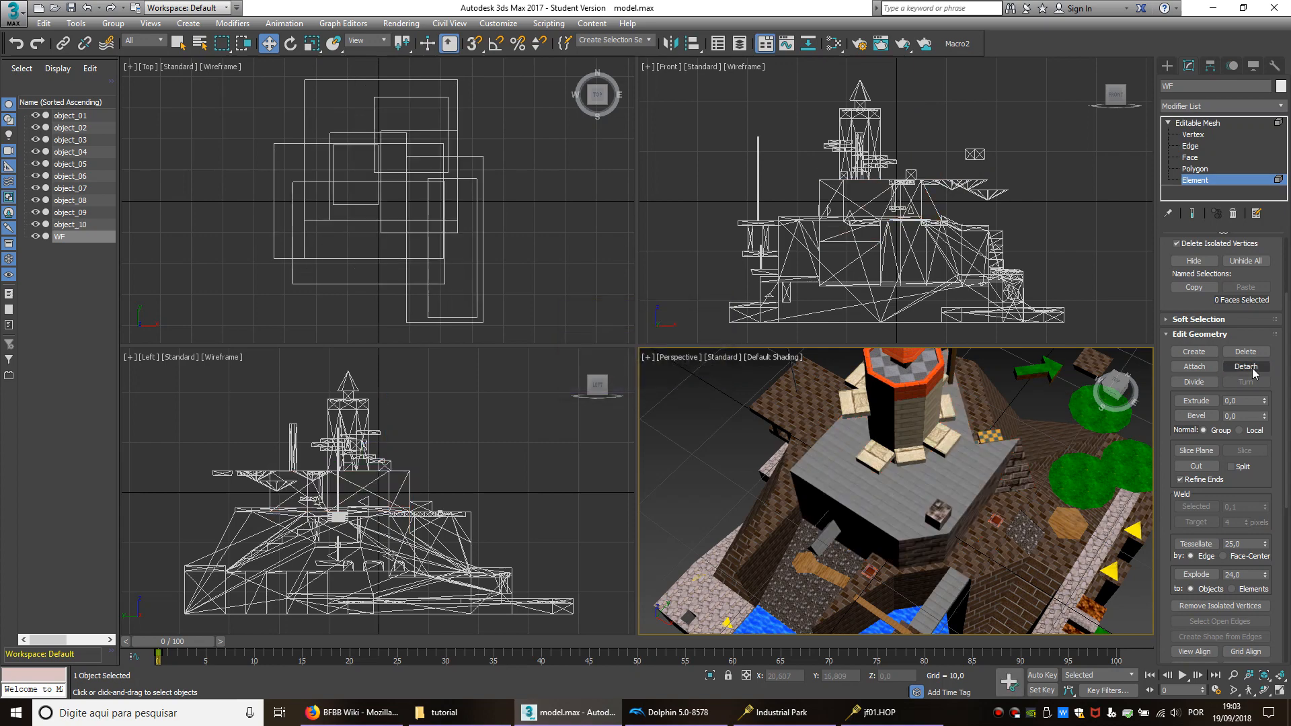
Step: Delete the leftover WF object
{"action": "scroll", "coordinate": [904, 456], "scroll_direction": "down", "scroll_amount": 6}
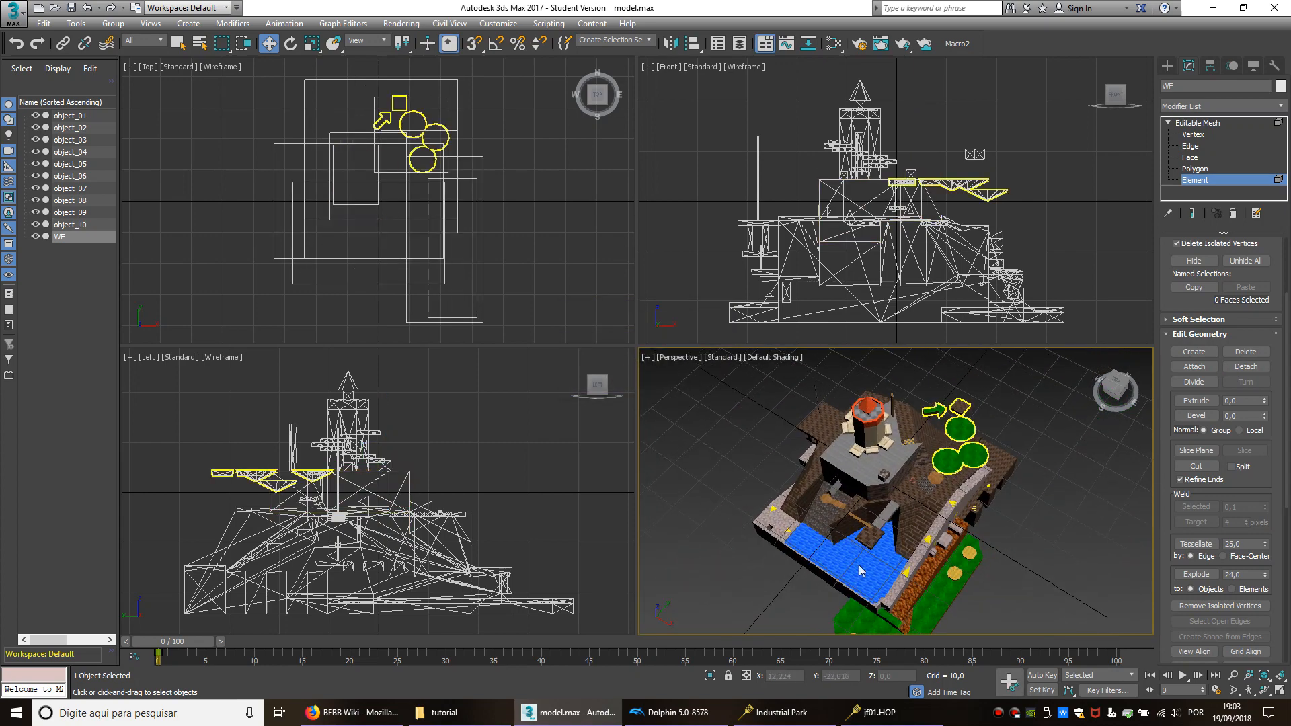
{"action": "left_click", "coordinate": [1167, 65]}
{"action": "key", "text": "Delete"}
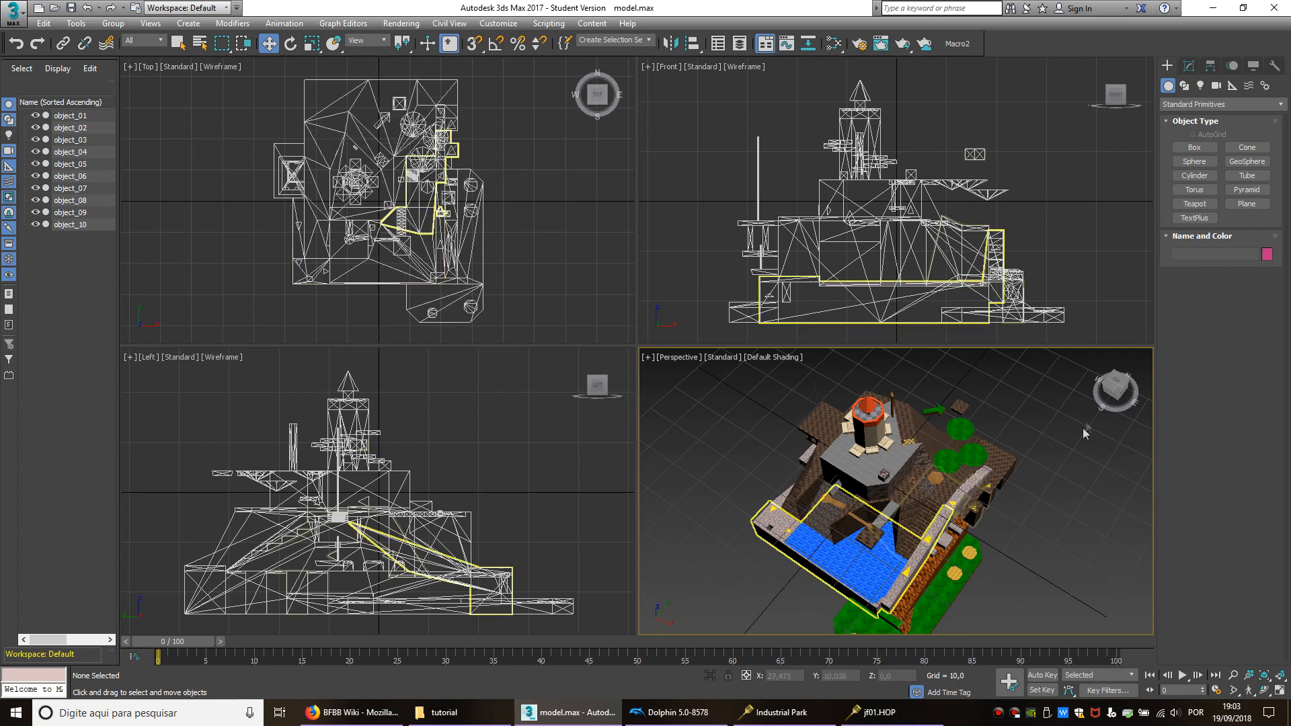
Step: Select all ten objects and, affecting only their pivots, place the pivots at the world origin (0, 0, 0)
{"action": "left_click", "coordinate": [1279, 678]}
{"action": "scroll", "coordinate": [913, 571], "scroll_direction": "up", "scroll_amount": 10}
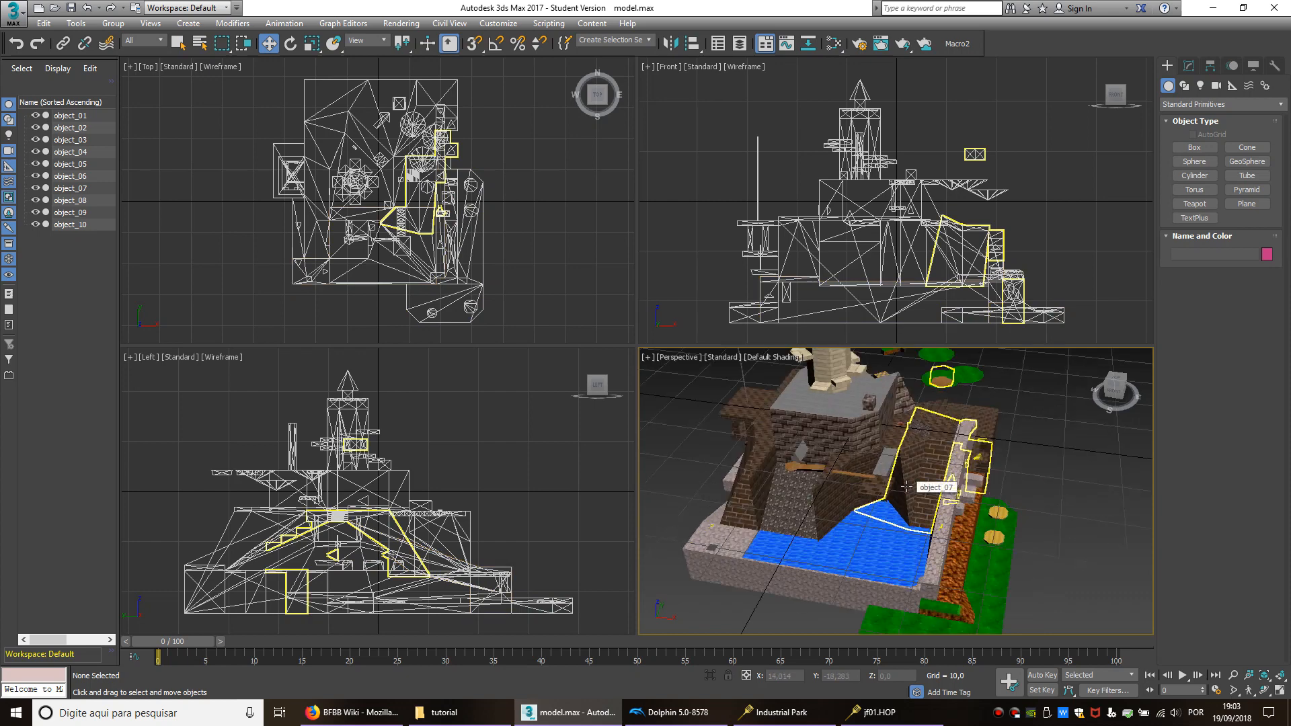
{"action": "middle_click_drag", "start_coordinate": [906, 485], "coordinate": [855, 466], "text": "alt"}
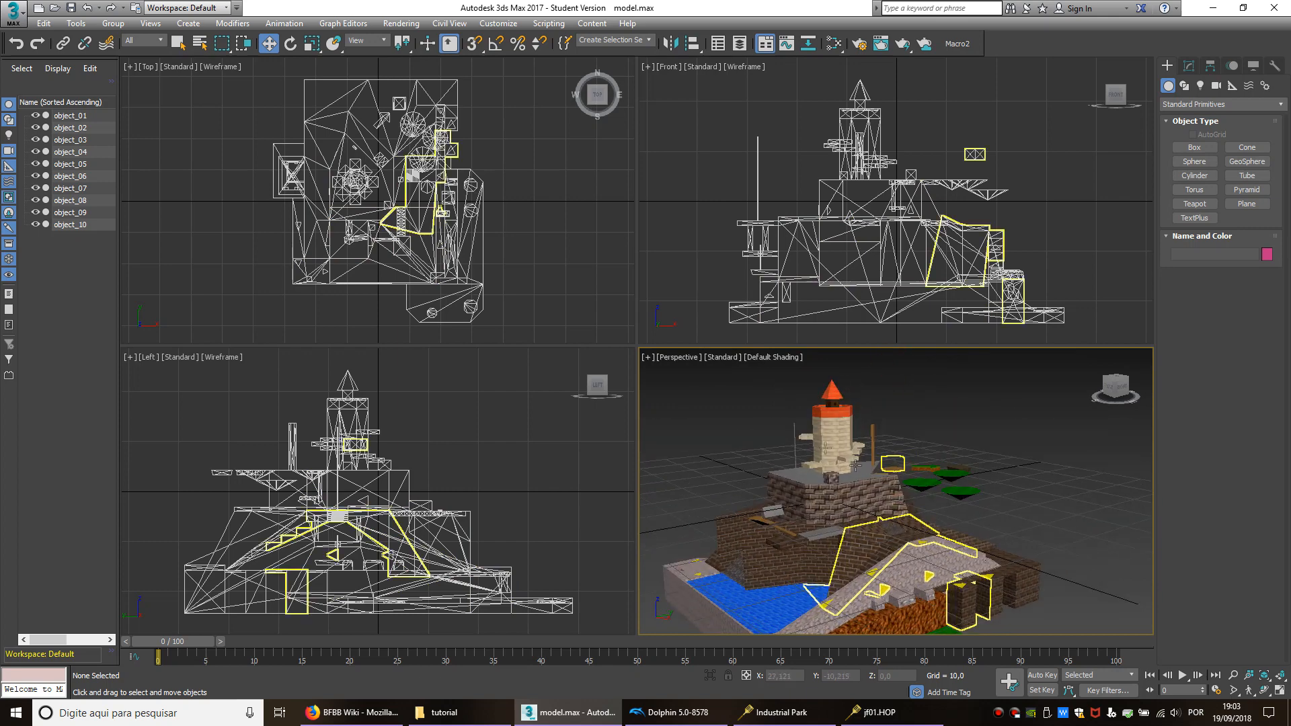
{"action": "key", "text": "ctrl+a"}
{"action": "left_click", "coordinate": [1209, 65]}
{"action": "left_click", "coordinate": [1214, 159]}
{"action": "right_click", "coordinate": [987, 369]}
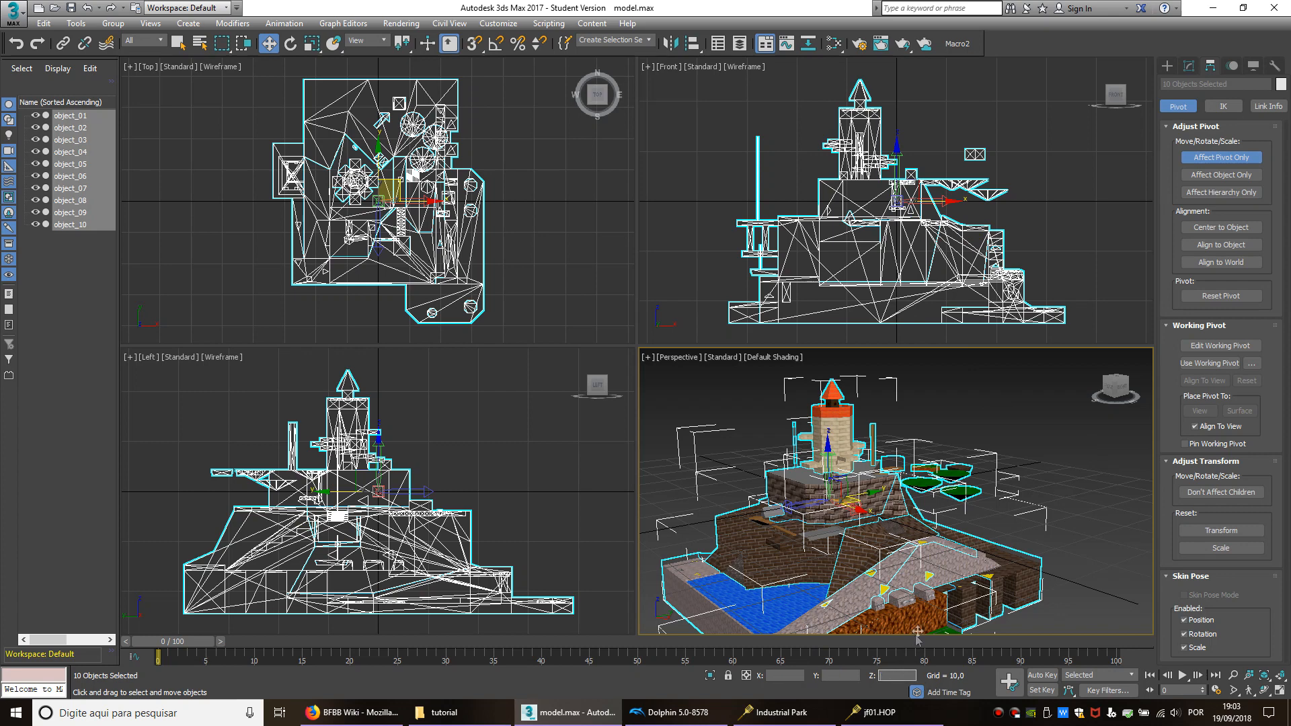
{"action": "left_click", "coordinate": [1213, 157]}
{"action": "left_click", "coordinate": [1027, 436]}
{"action": "left_click", "coordinate": [1167, 65]}
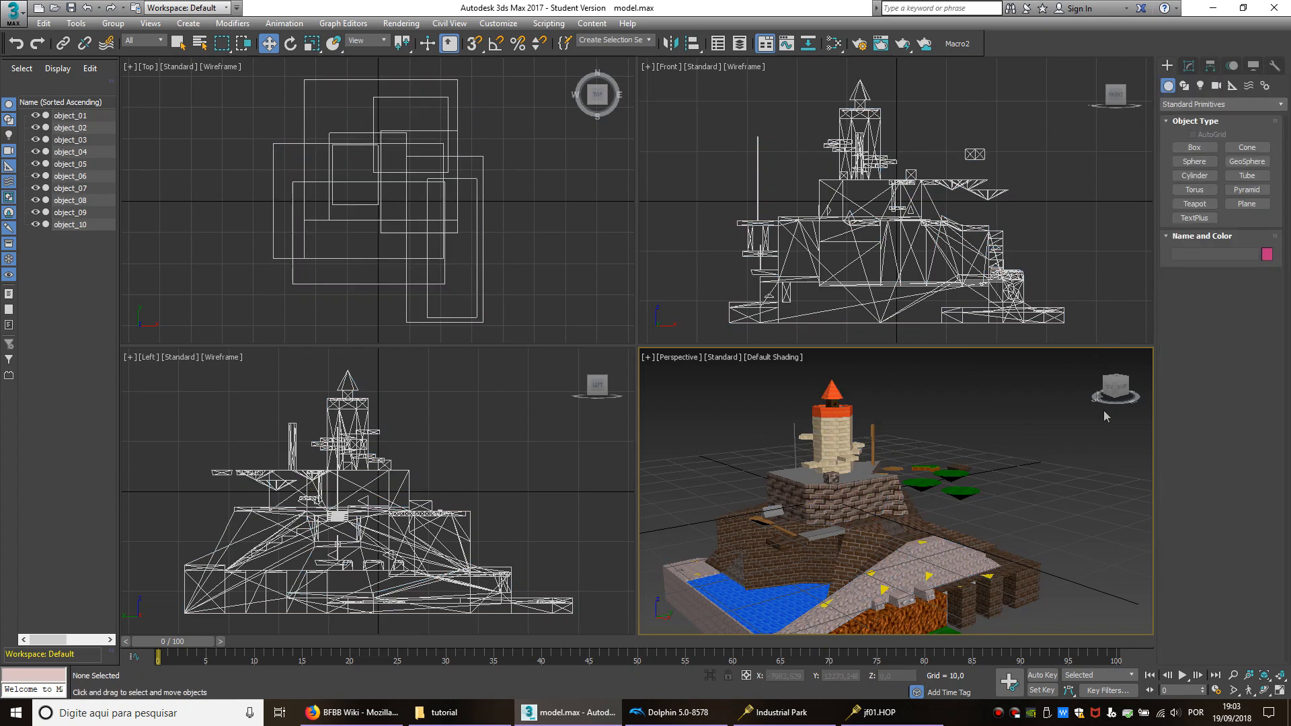
Step: Try moving object_04, the water pool and stone wall, and undo the move
{"action": "middle_click_drag", "start_coordinate": [894, 418], "coordinate": [909, 496], "text": "alt"}
{"action": "middle_click_drag", "start_coordinate": [909, 496], "coordinate": [966, 412]}
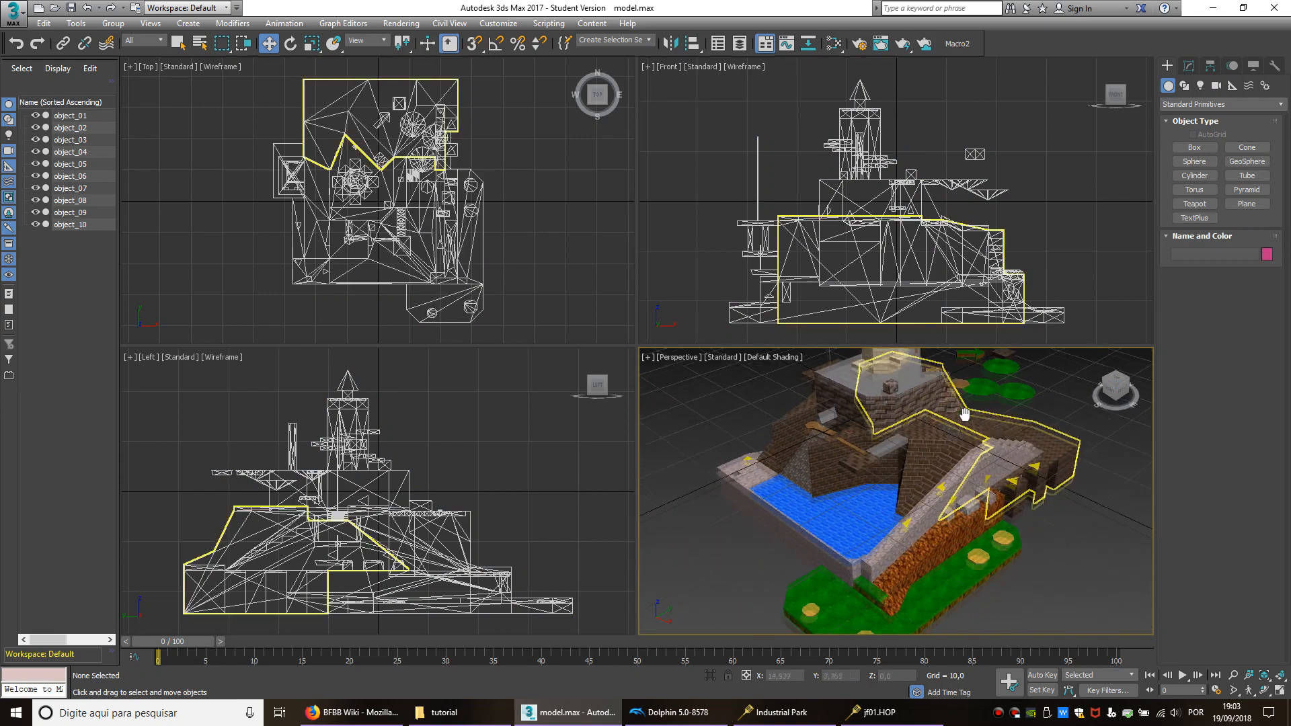
{"action": "scroll", "coordinate": [965, 478], "scroll_direction": "down", "scroll_amount": 5}
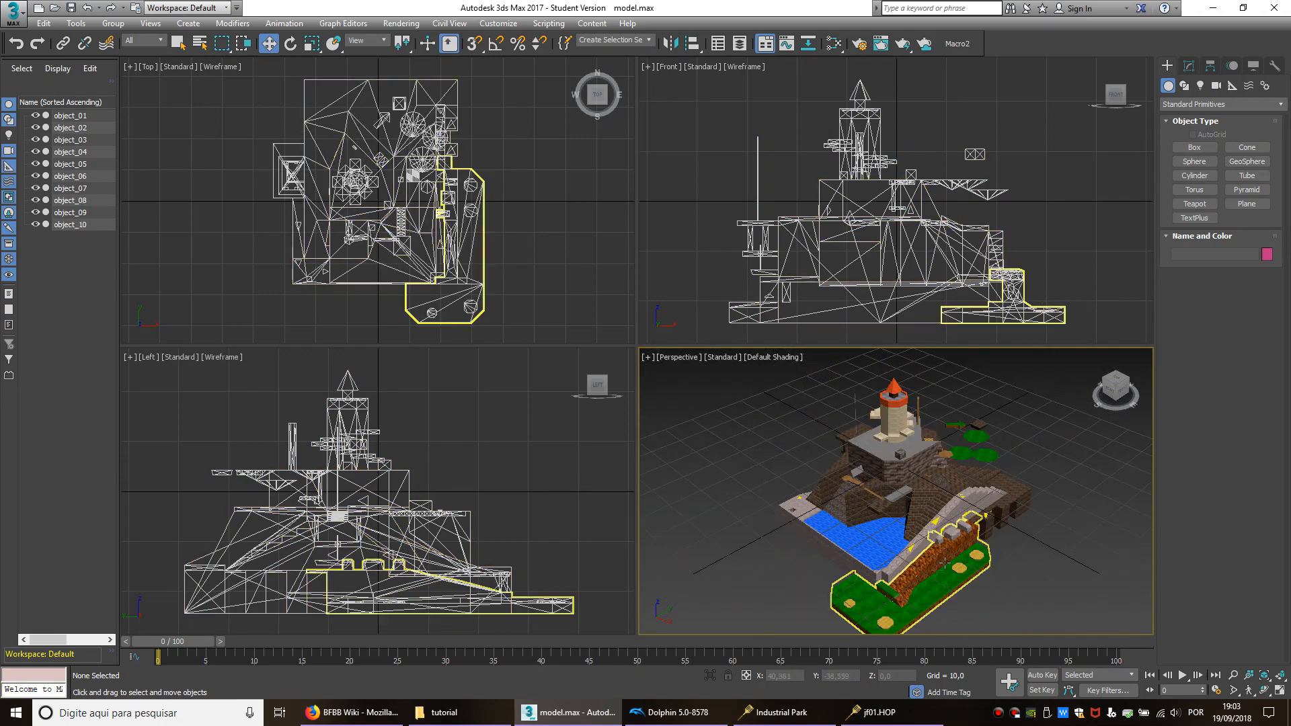
{"action": "mouse_move", "coordinate": [845, 524]}
{"action": "middle_mouse_down", "text": "alt"}
{"action": "mouse_move", "coordinate": [827, 523]}
{"action": "mouse_move", "coordinate": [855, 519]}
{"action": "middle_mouse_up", "text": "alt"}
{"action": "left_click", "coordinate": [855, 520]}
{"action": "left_click_drag", "start_coordinate": [901, 464], "coordinate": [831, 426]}
{"action": "key", "text": "ctrl+z"}
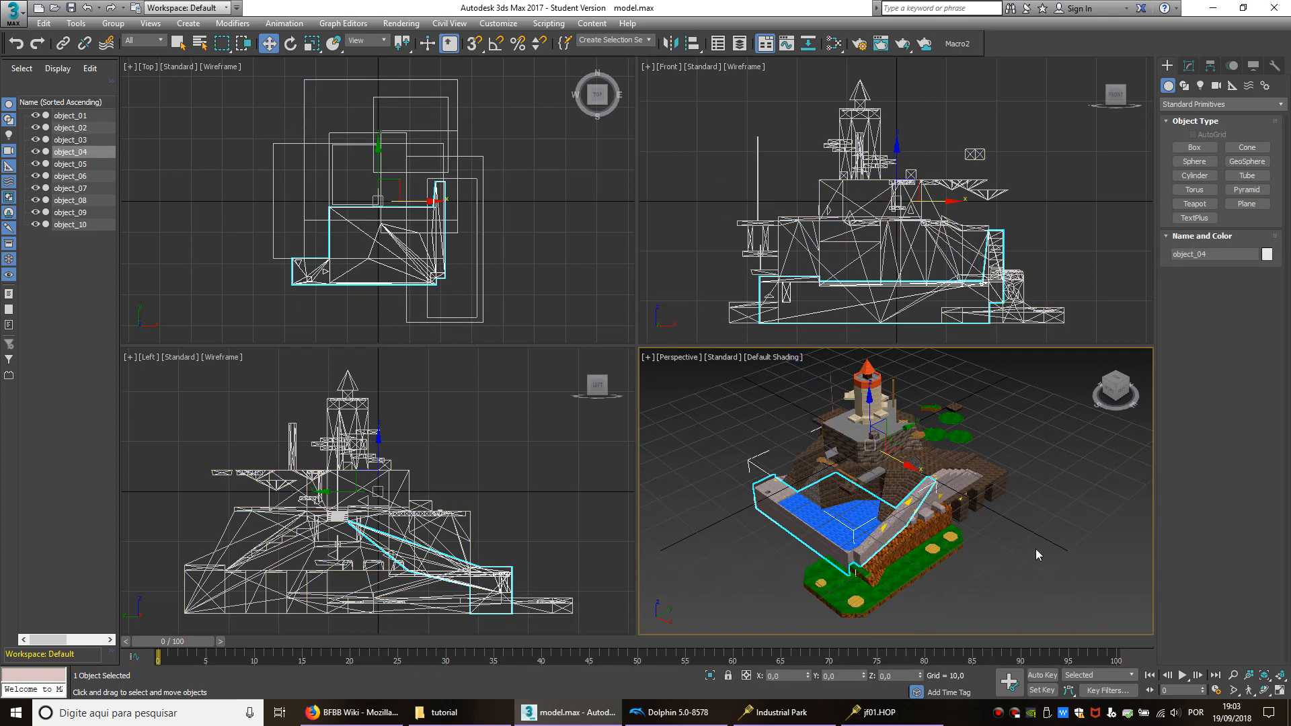
Step: Clear the selection and save the scene
{"action": "left_click", "coordinate": [1036, 548]}
{"action": "key", "text": "ctrl+s"}
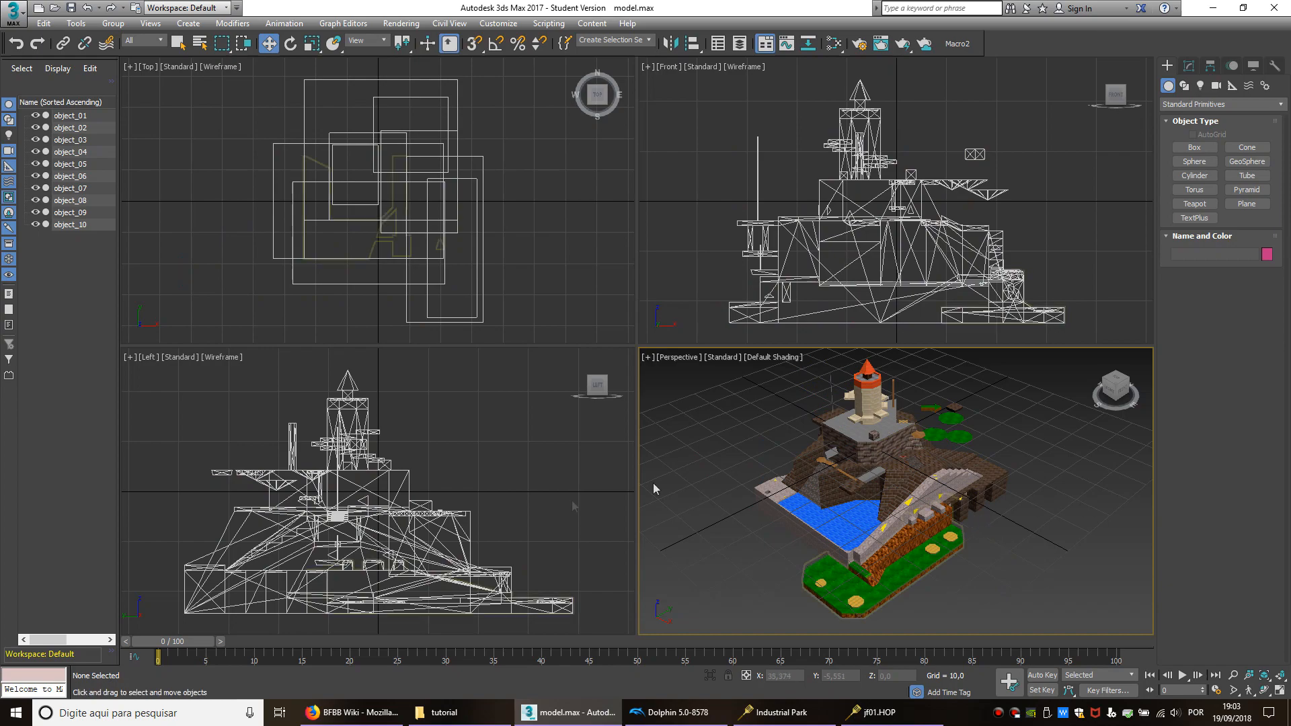
Step: Switch to the tutorial folder in File Explorer, create a new folder named out and open it
{"action": "left_click", "coordinate": [443, 712]}
{"action": "right_click", "coordinate": [302, 243]}
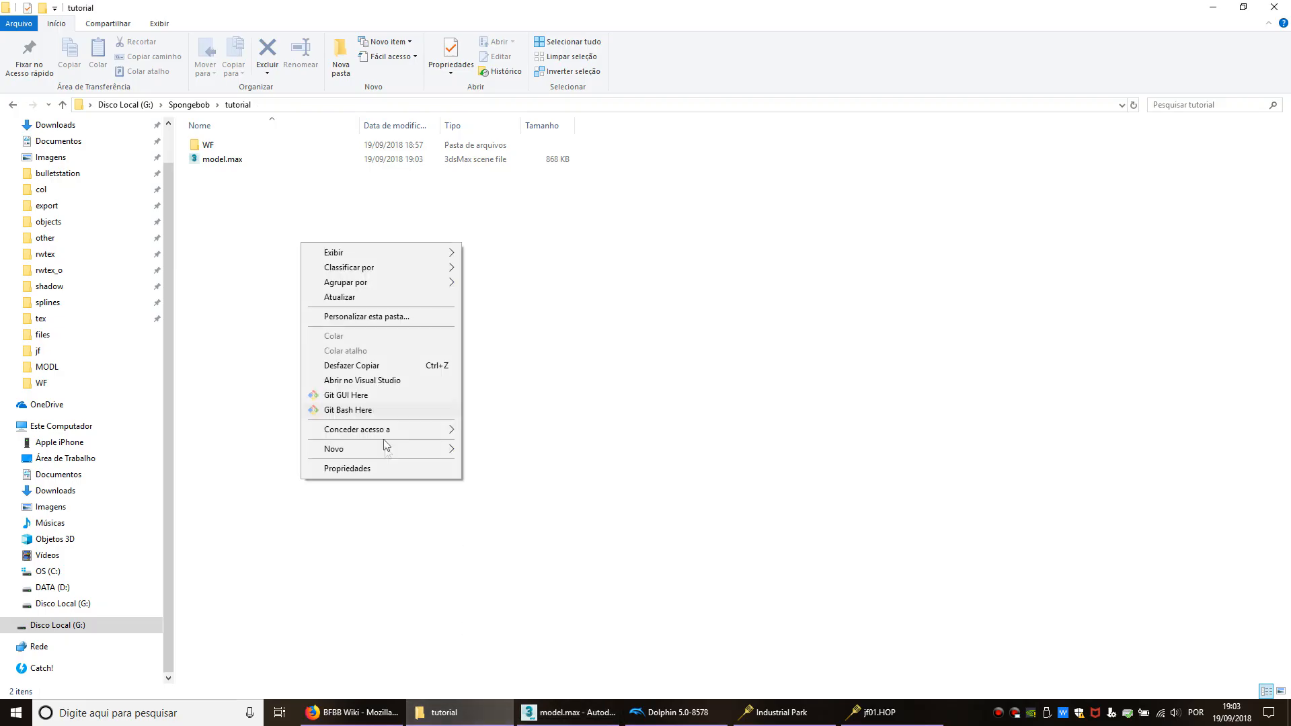
{"action": "mouse_move", "coordinate": [385, 448]}
{"action": "left_click", "coordinate": [495, 455]}
{"action": "type", "text": "out"}
{"action": "key", "text": "Return"}
{"action": "double_click", "coordinate": [455, 142]}
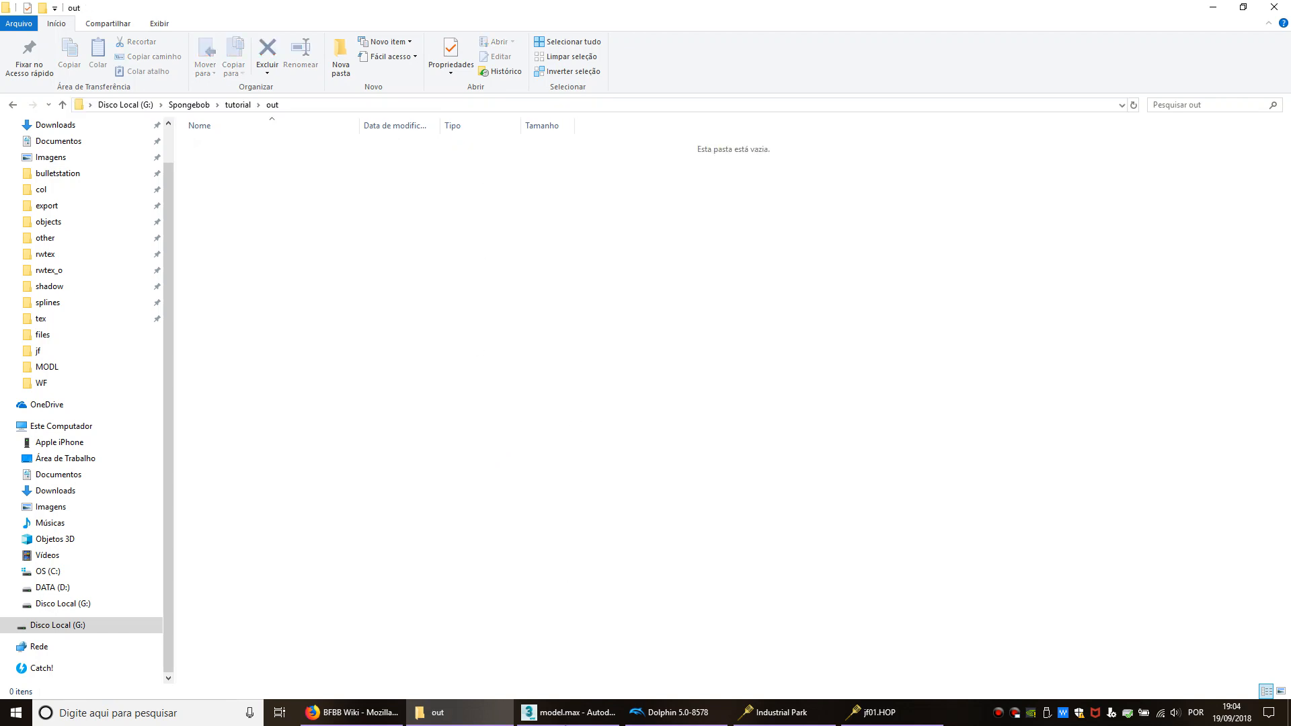
Step: Switch to 3ds Max and export only object_01 to G:\Spongebob\tutorial\out in the RenderWare model (*.DFF) format
{"action": "left_click", "coordinate": [566, 720]}
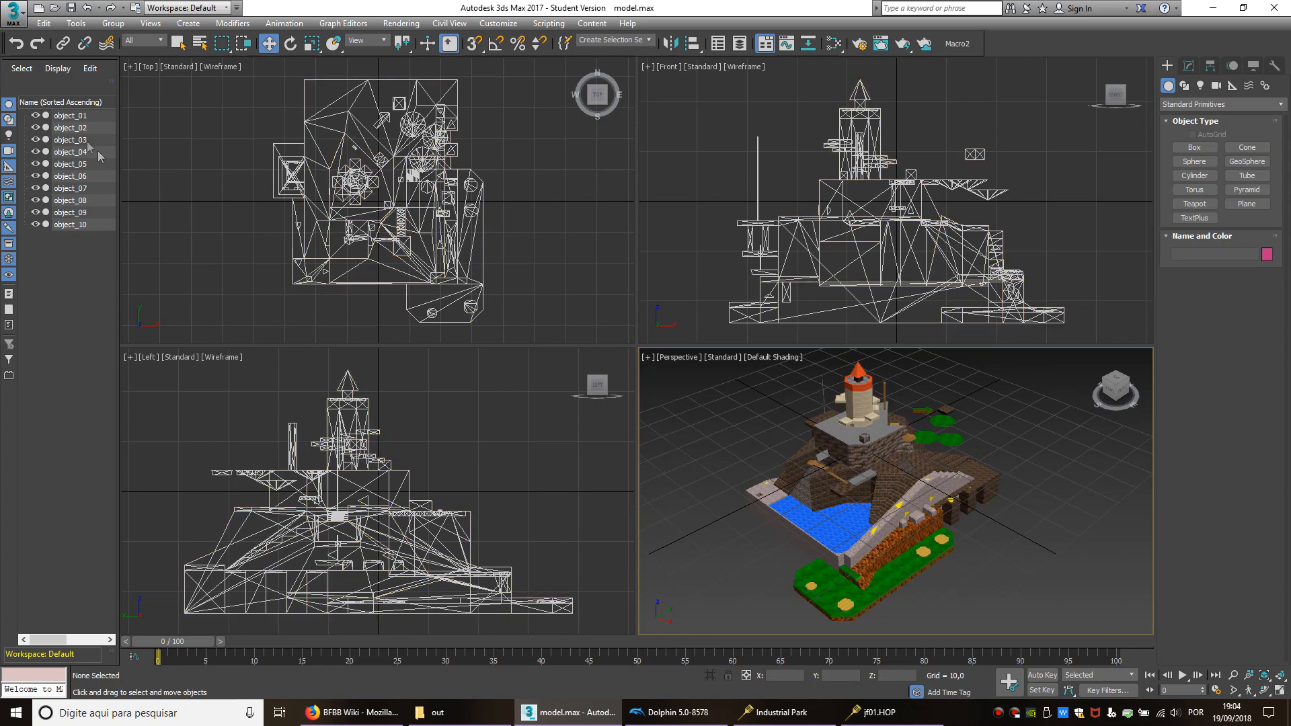
{"action": "left_click", "coordinate": [60, 116]}
{"action": "key", "text": "z"}
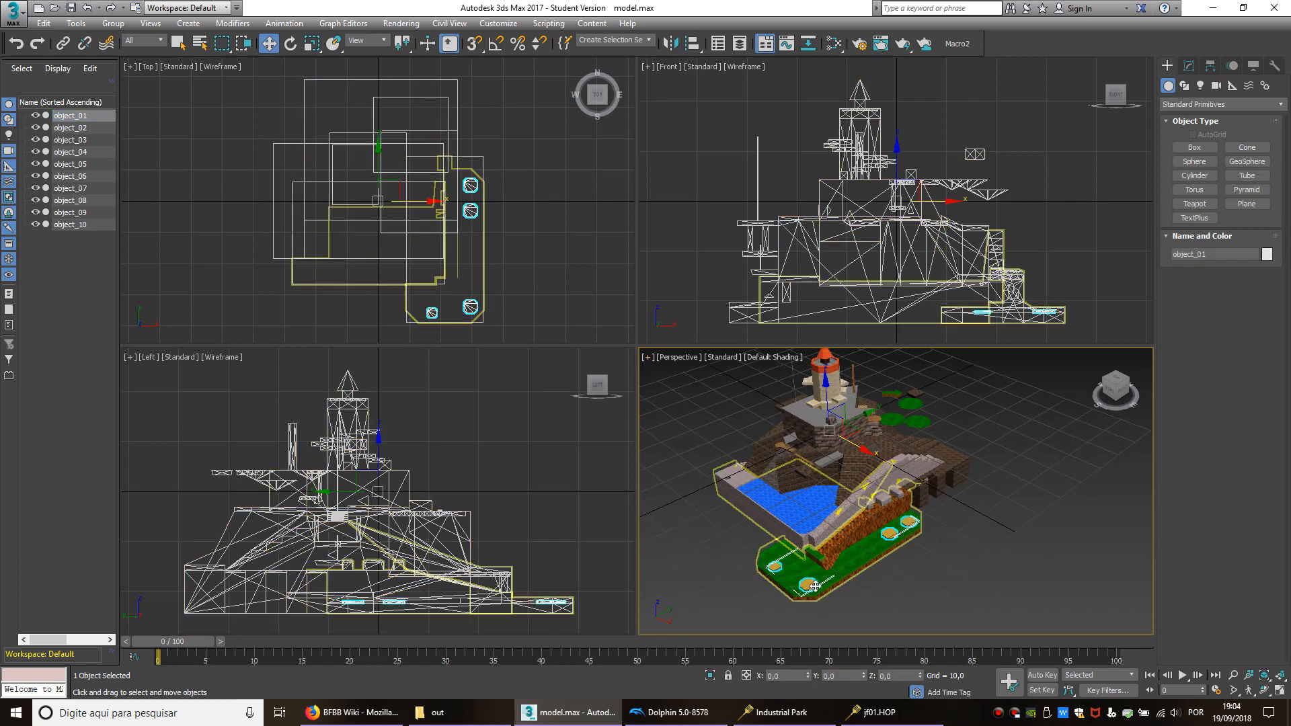
{"action": "left_click", "coordinate": [12, 12]}
{"action": "mouse_move", "coordinate": [86, 239]}
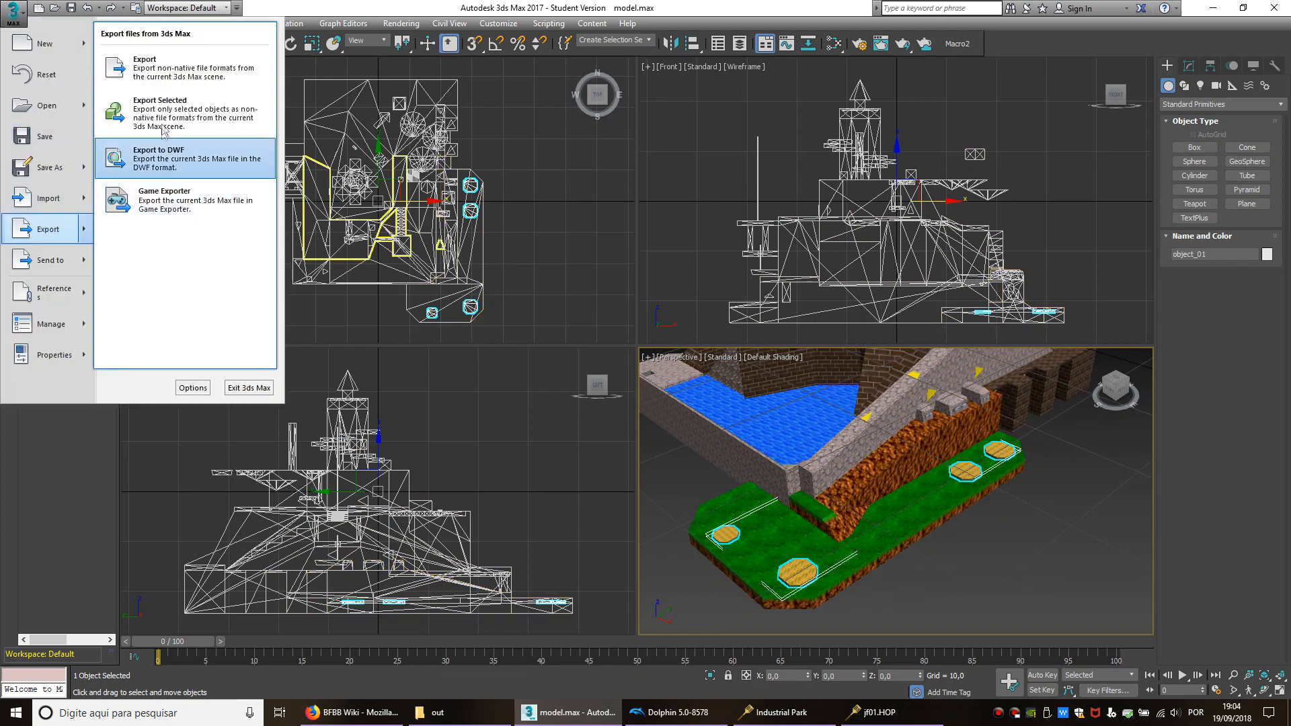
{"action": "left_click", "coordinate": [151, 108]}
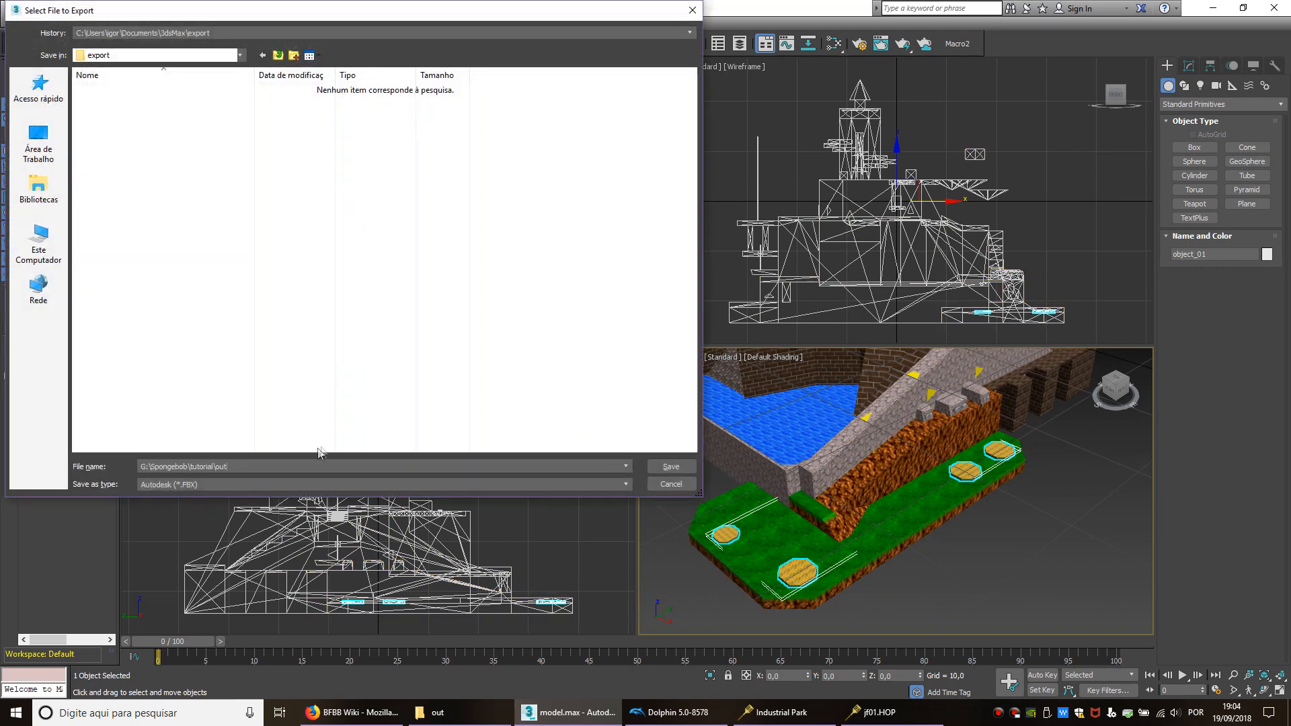
{"action": "key", "text": "Return"}
{"action": "left_click", "coordinate": [253, 482]}
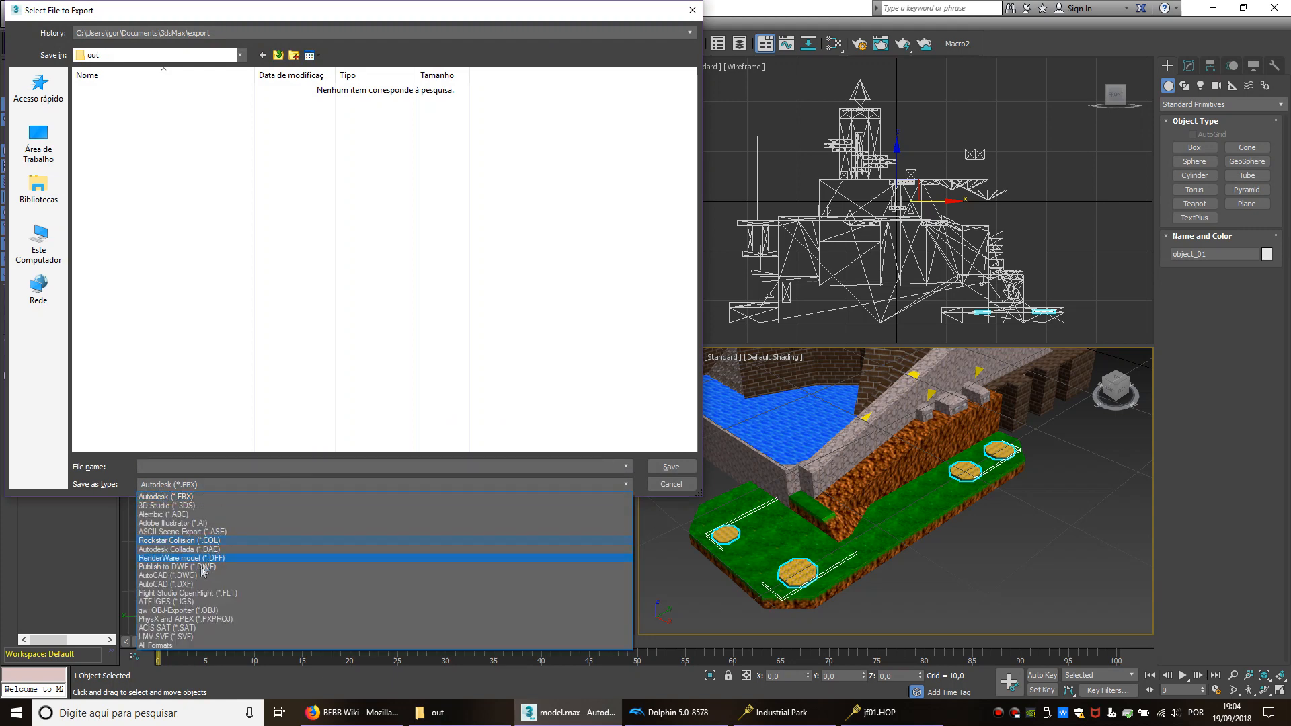
{"action": "left_click", "coordinate": [193, 559]}
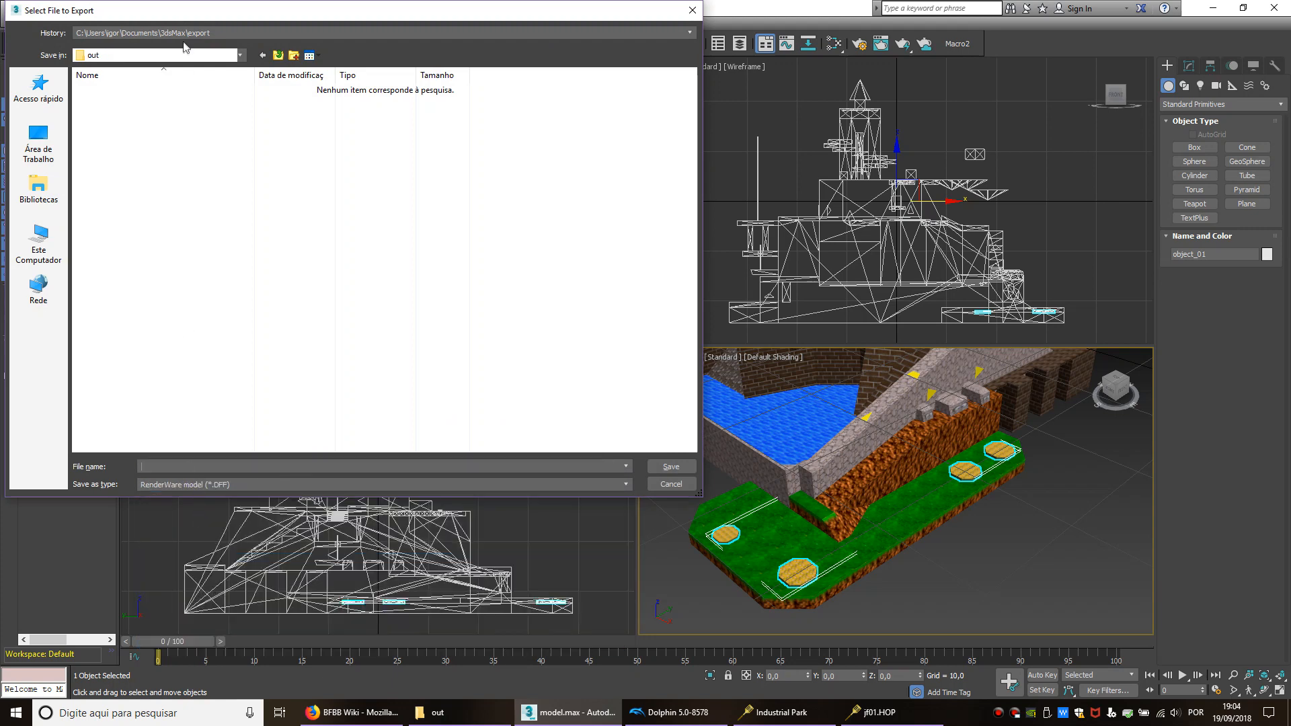
{"action": "left_click_drag", "start_coordinate": [226, 18], "coordinate": [426, 41]}
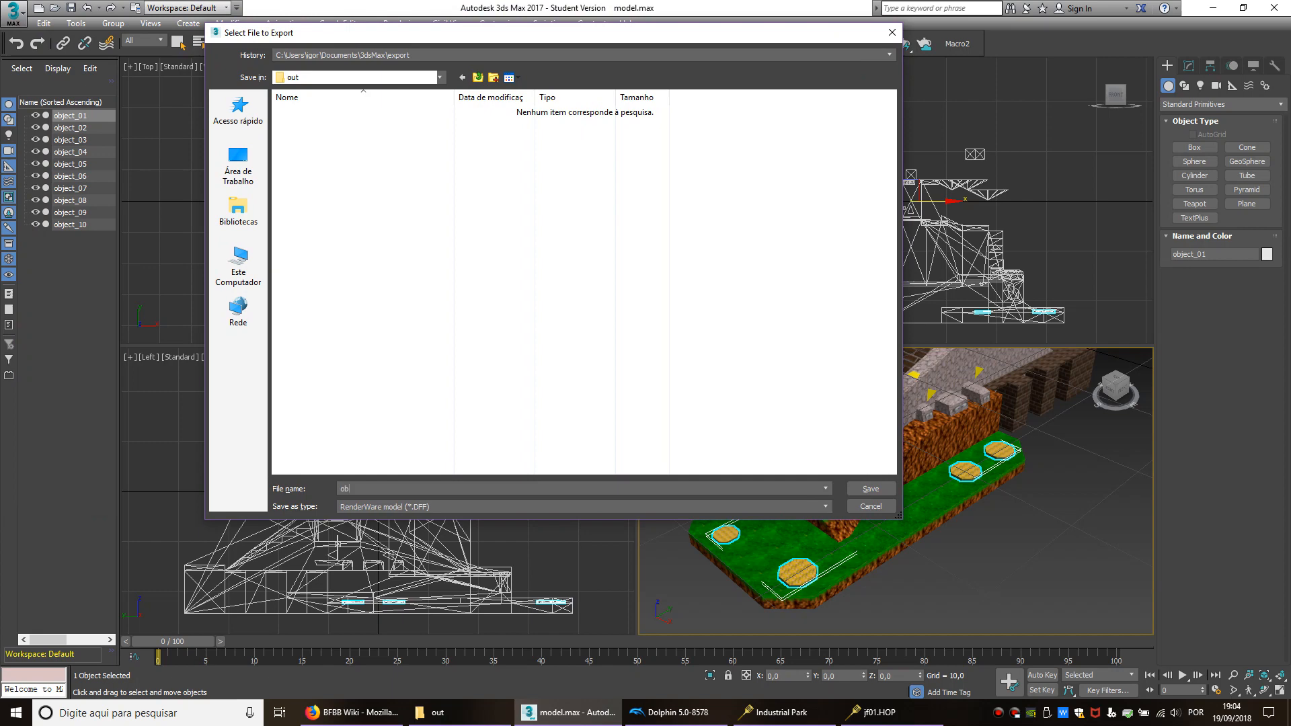
{"action": "key", "text": "Return"}
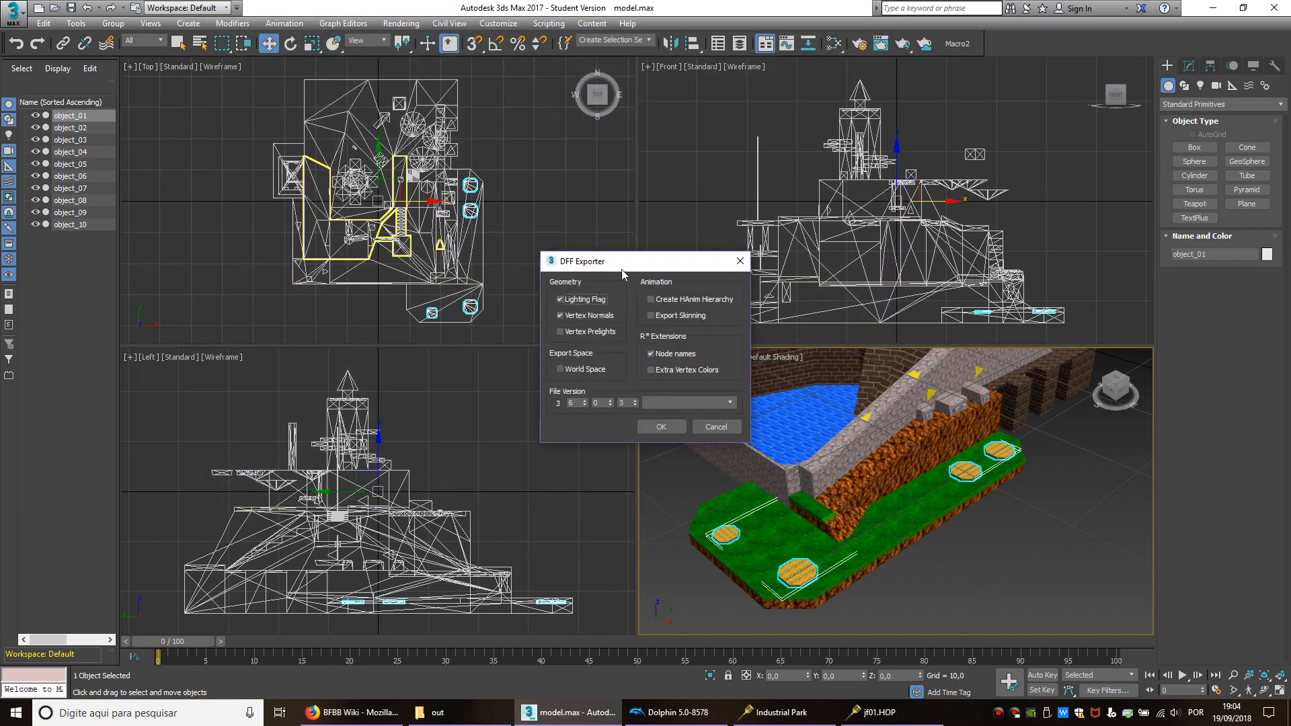
Step: Set the DFF file version to GTA VC PC (3.4), turn off node names and complete the export
{"action": "left_click_drag", "start_coordinate": [621, 269], "coordinate": [628, 286]}
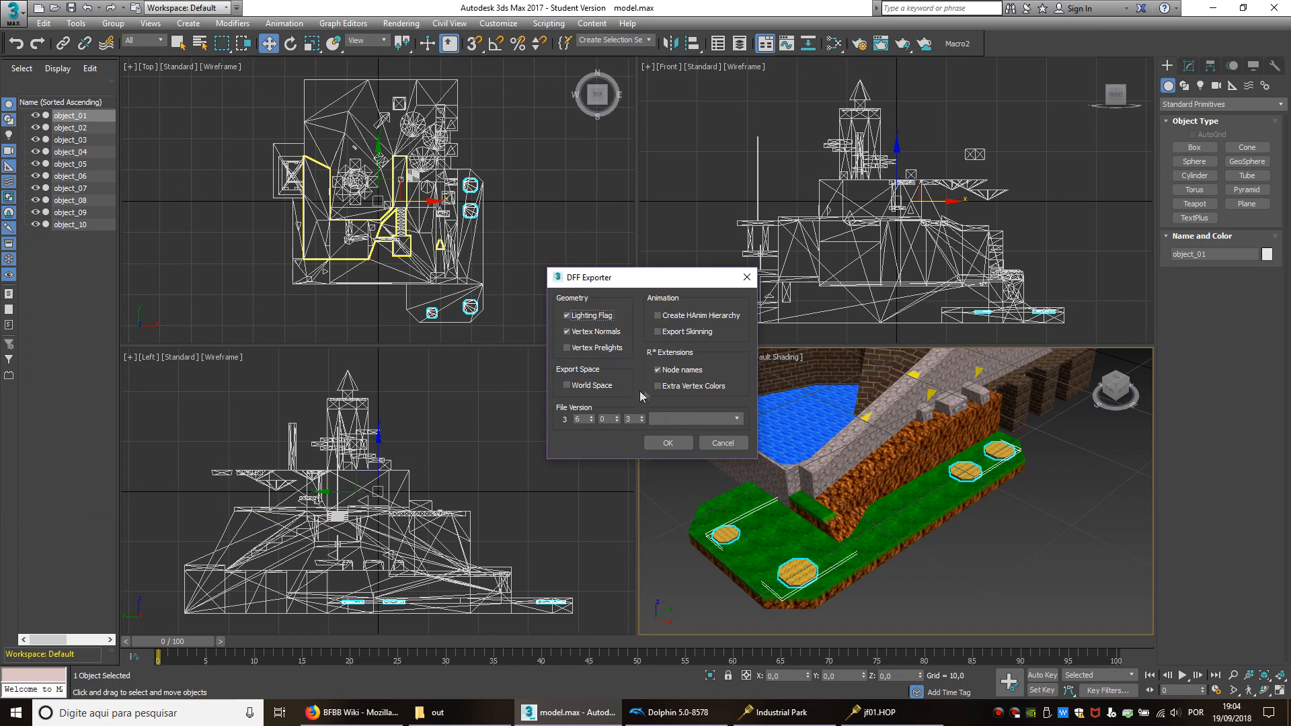
{"action": "left_click", "coordinate": [685, 414]}
{"action": "left_click", "coordinate": [666, 443]}
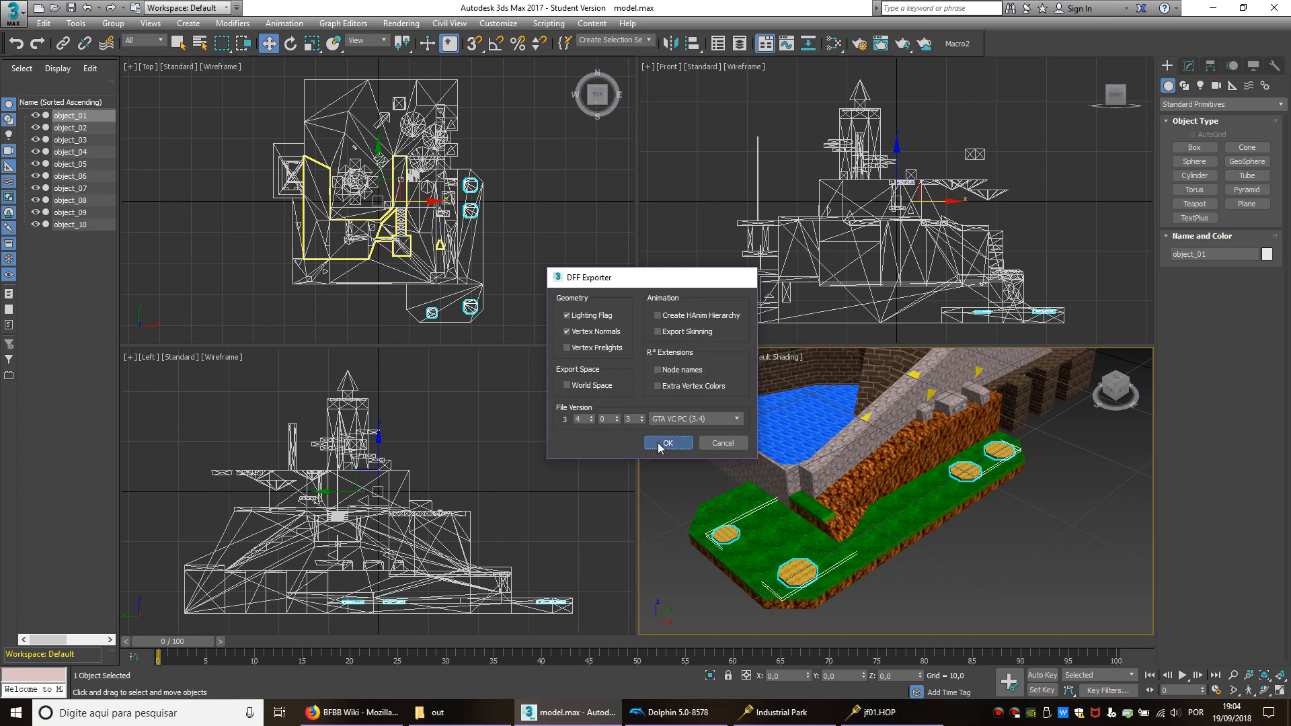
Step: Hide object_01, export object_02 as a DFF named object_02, and hide it as well
{"action": "left_click", "coordinate": [36, 116]}
{"action": "left_click", "coordinate": [718, 529]}
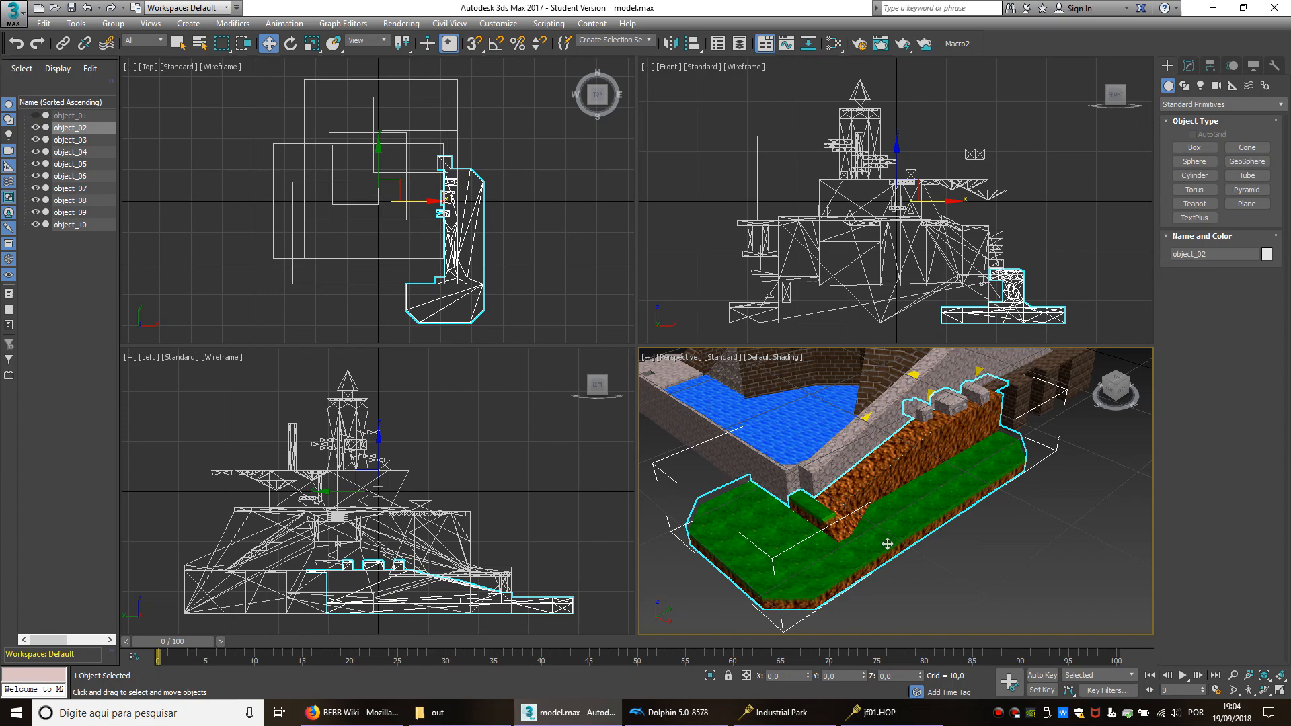
{"action": "scroll", "coordinate": [856, 559], "scroll_direction": "up", "scroll_amount": 3}
{"action": "middle_click_drag", "start_coordinate": [856, 559], "coordinate": [896, 498], "text": "alt"}
{"action": "scroll", "coordinate": [873, 385], "scroll_direction": "up", "scroll_amount": 4}
{"action": "middle_click_drag", "start_coordinate": [873, 386], "coordinate": [914, 578]}
{"action": "scroll", "coordinate": [882, 450], "scroll_direction": "down", "scroll_amount": 6}
{"action": "middle_click_drag", "start_coordinate": [882, 450], "coordinate": [941, 423], "text": "alt"}
{"action": "left_click", "coordinate": [13, 13]}
{"action": "left_click", "coordinate": [51, 228]}
{"action": "type", "text": "object_02"}
{"action": "key", "text": "Return"}
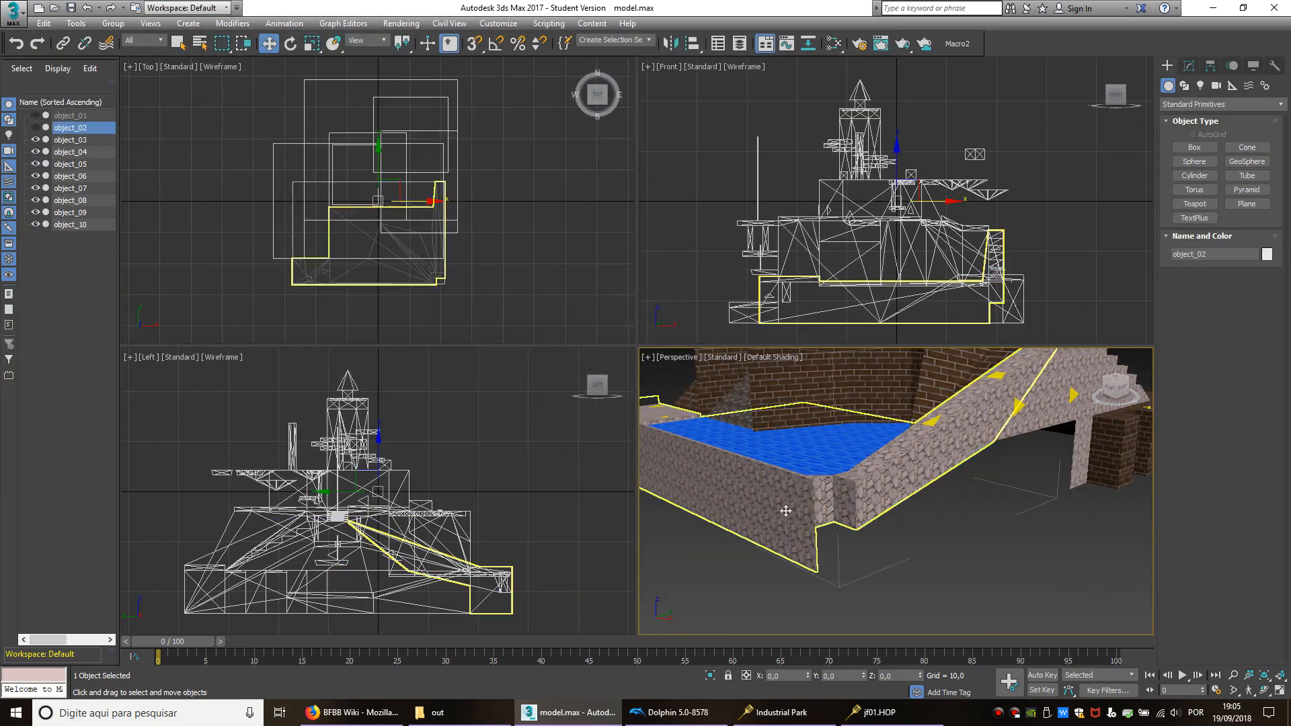
Step: Export object_04 and object_07 as separate DFF files, hiding each one after its export
{"action": "left_click", "coordinate": [13, 14]}
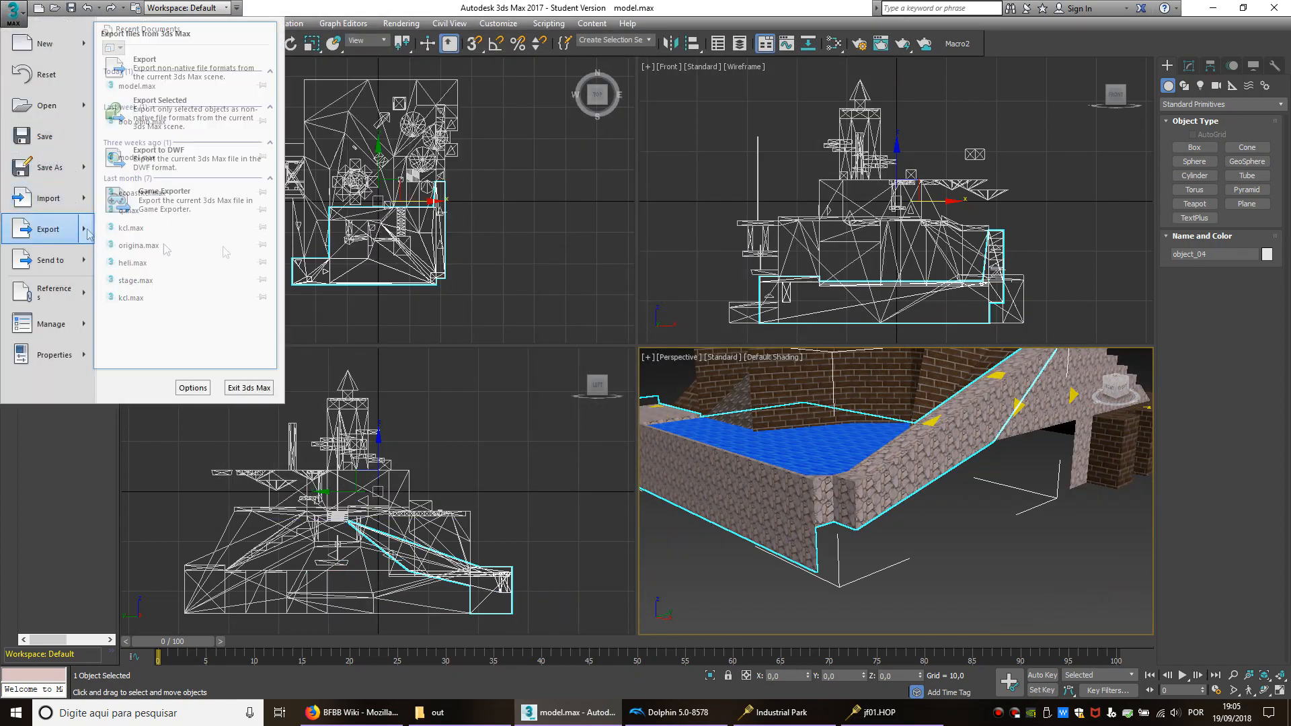
{"action": "left_click", "coordinate": [50, 228]}
{"action": "key", "text": "Return"}
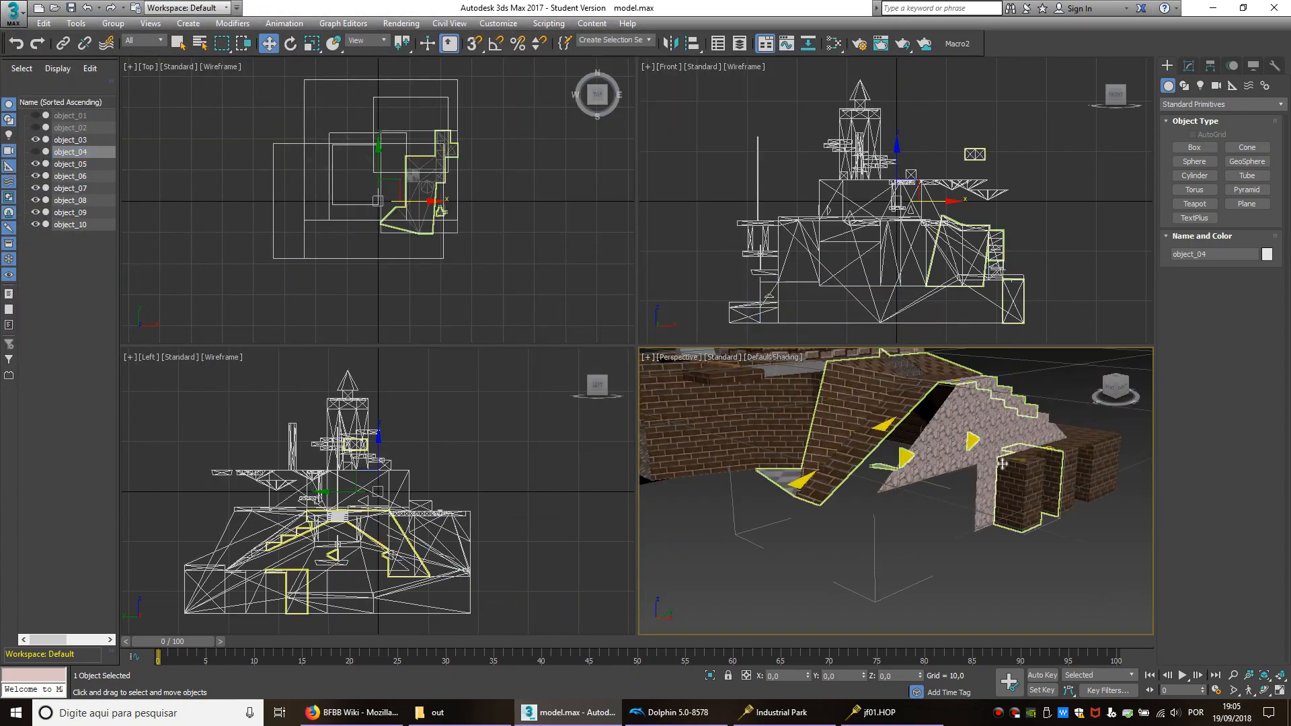
{"action": "left_click", "coordinate": [14, 13]}
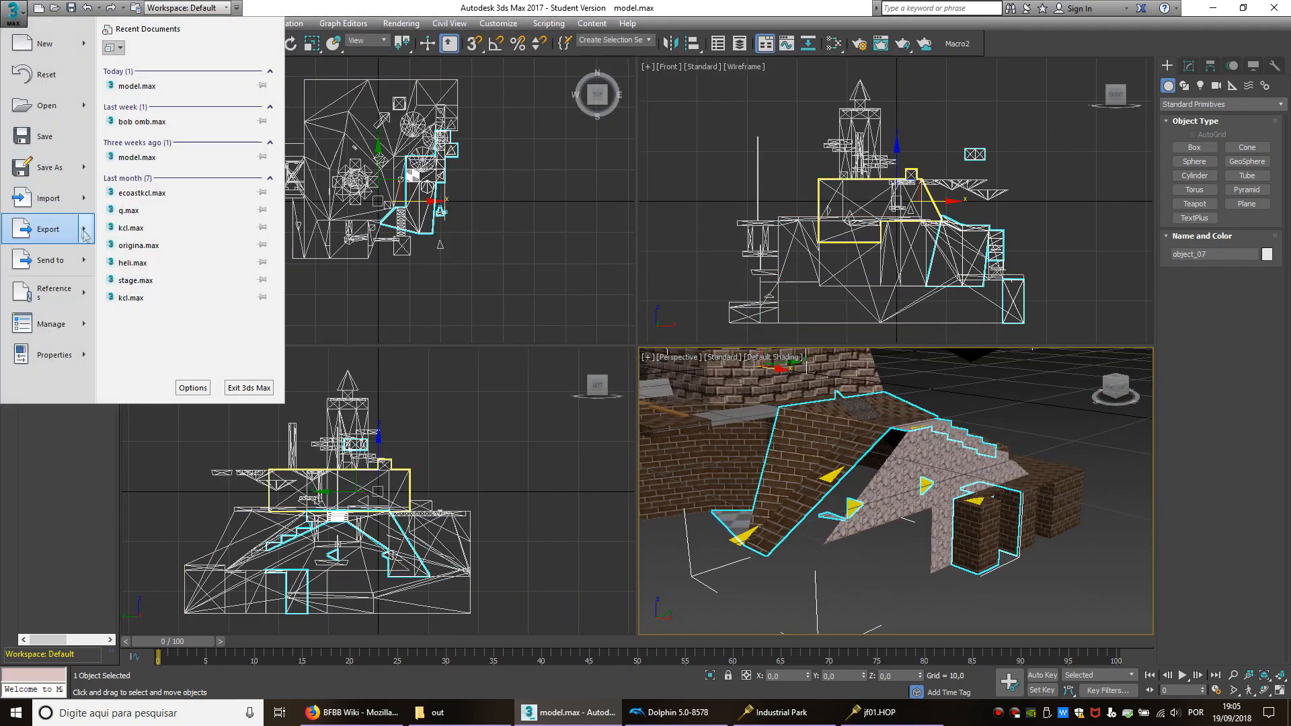
{"action": "left_click", "coordinate": [50, 229]}
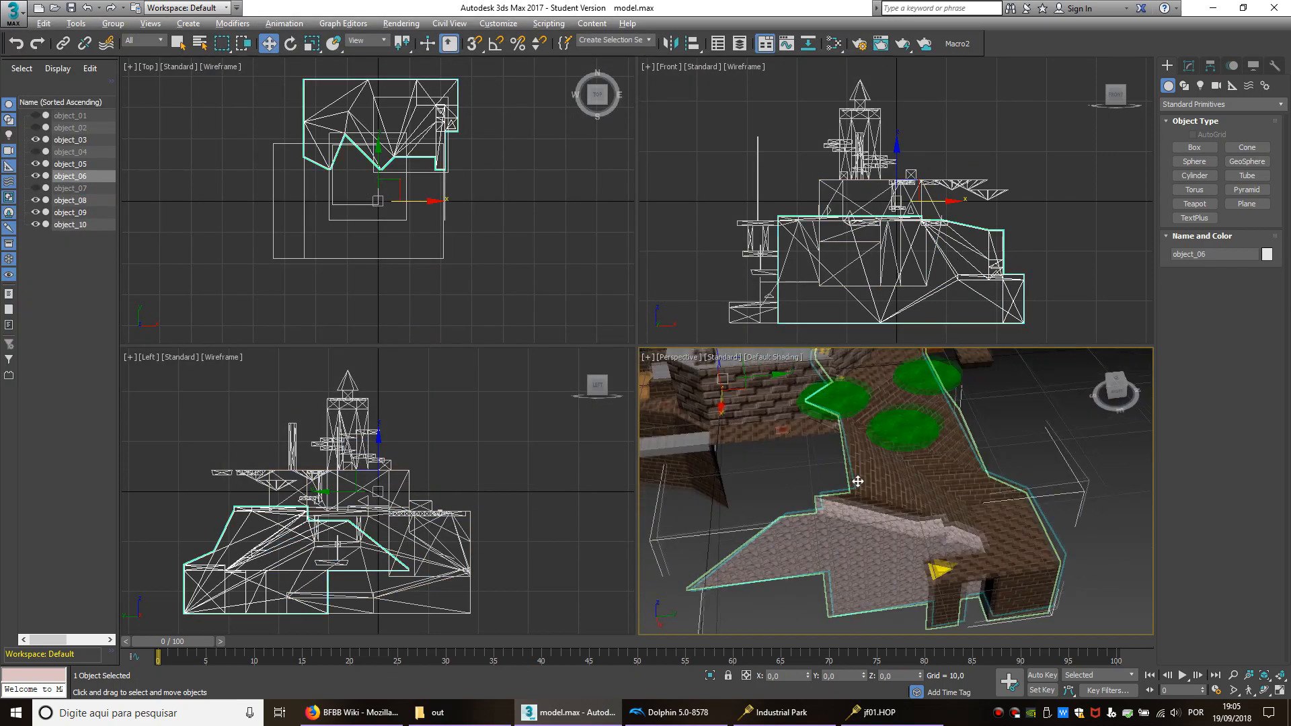
Step: Export object_06 as a DFF named object_06 and hide it
{"action": "left_click", "coordinate": [13, 13]}
{"action": "left_click", "coordinate": [50, 228]}
{"action": "type", "text": "object_06"}
{"action": "key", "text": "Return"}
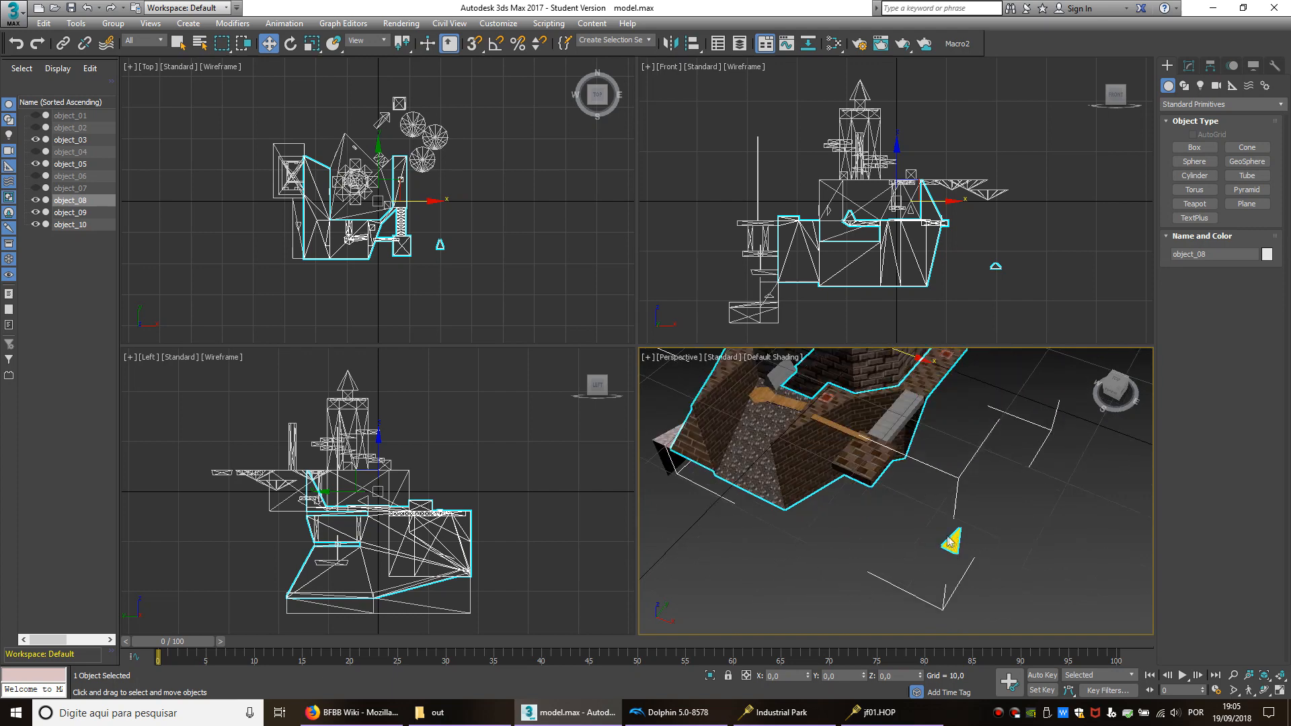
Step: Export object_08 as a DFF named object_08 and hide it
{"action": "middle_click_drag", "start_coordinate": [948, 543], "coordinate": [991, 469], "text": "alt"}
{"action": "scroll", "coordinate": [1024, 511], "scroll_direction": "up", "scroll_amount": 3}
{"action": "scroll", "coordinate": [991, 469], "scroll_direction": "down", "scroll_amount": 6}
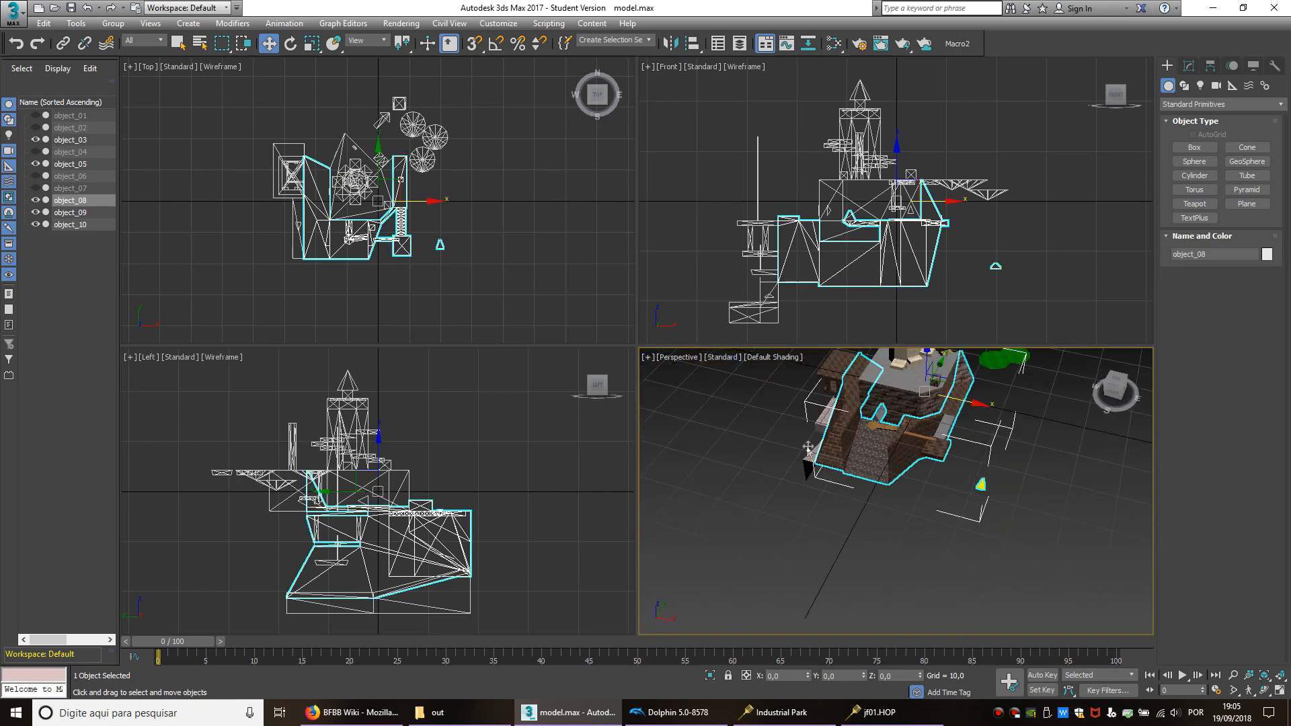
{"action": "middle_click_drag", "start_coordinate": [808, 446], "coordinate": [835, 534]}
{"action": "middle_click_drag", "start_coordinate": [931, 434], "coordinate": [948, 540], "text": "alt"}
{"action": "scroll", "coordinate": [948, 540], "scroll_direction": "up", "scroll_amount": 4}
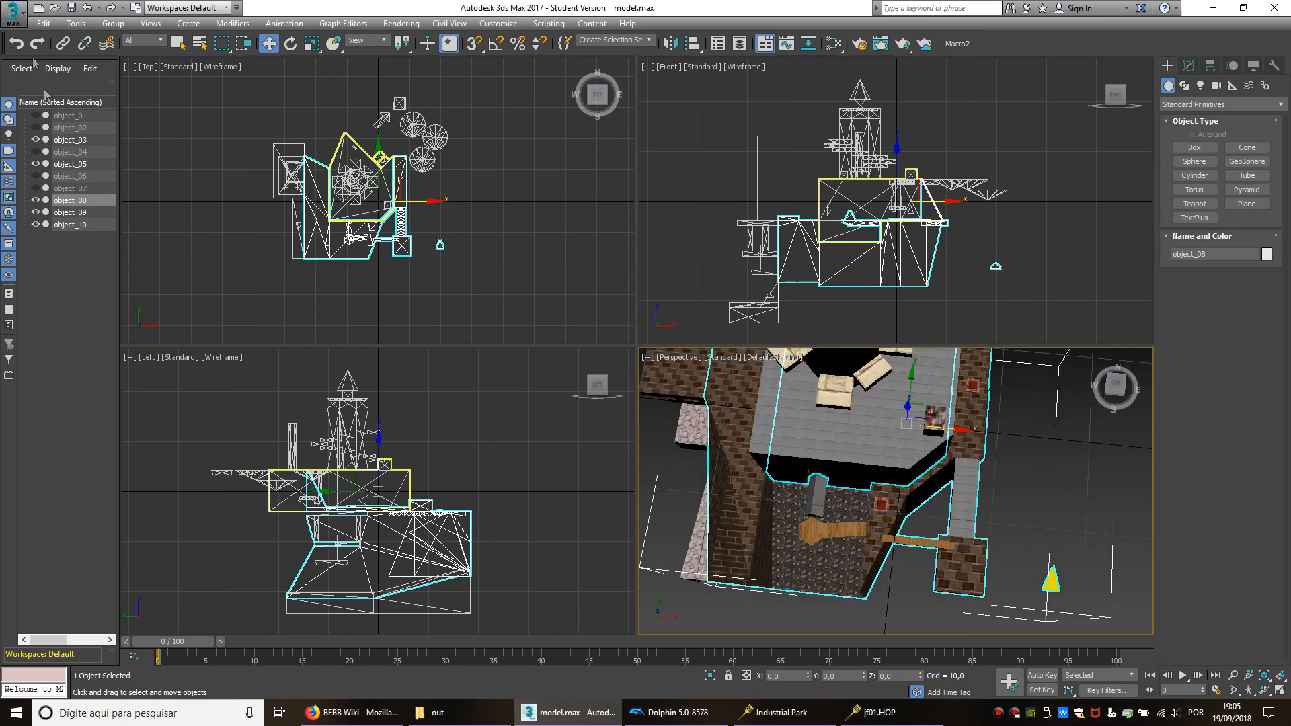
{"action": "left_click", "coordinate": [14, 16]}
{"action": "mouse_move", "coordinate": [89, 238]}
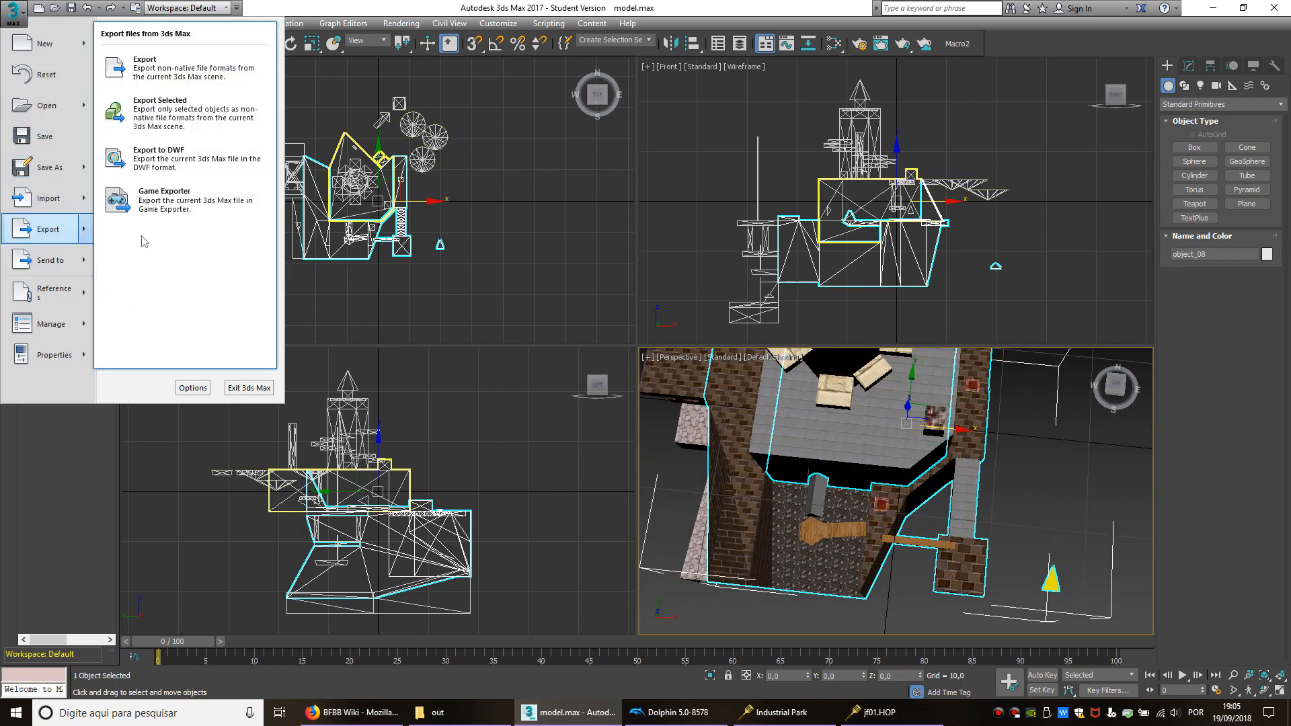
{"action": "left_click", "coordinate": [161, 132]}
{"action": "type", "text": "object_08"}
{"action": "key", "text": "Return"}
{"action": "left_click", "coordinate": [658, 429]}
{"action": "key", "text": "alt+h"}
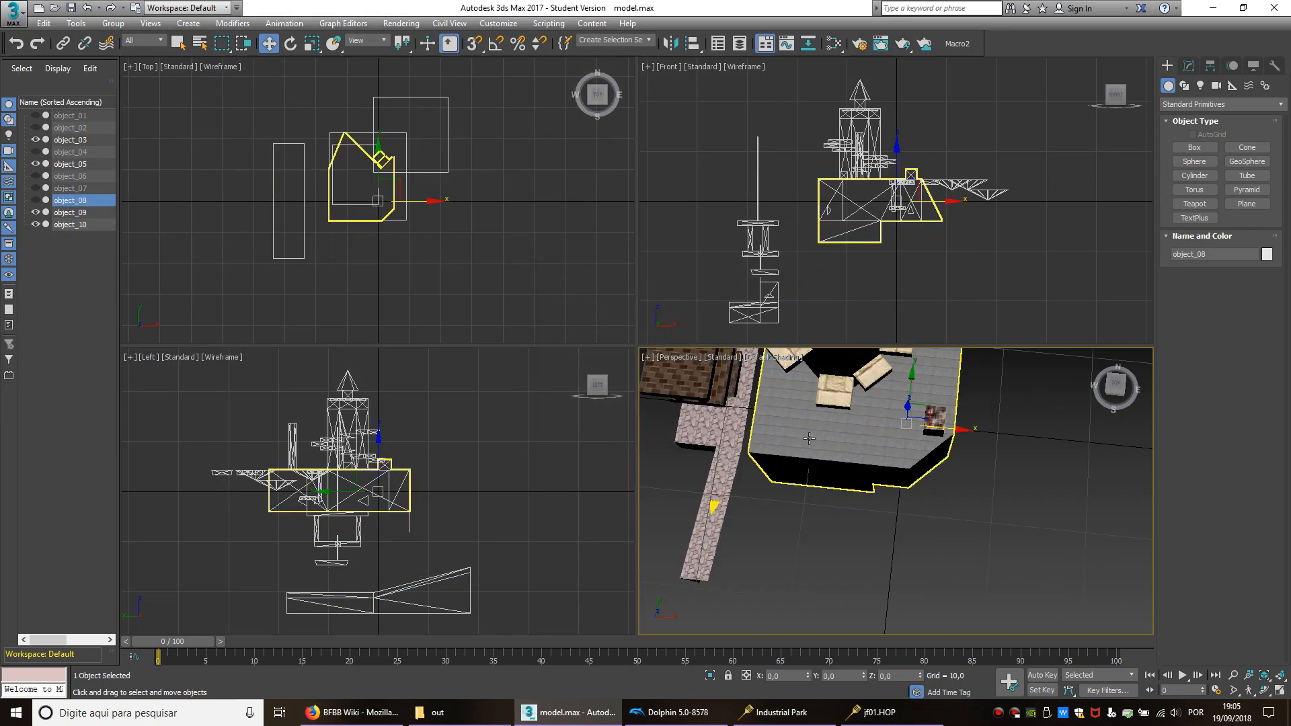
Step: Export object_10 as a DFF named object_10 and hide it
{"action": "left_click", "coordinate": [805, 442]}
{"action": "left_click", "coordinate": [14, 13]}
{"action": "left_click", "coordinate": [161, 132]}
{"action": "type", "text": "object_10"}
{"action": "key", "text": "Return"}
{"action": "left_click", "coordinate": [661, 428]}
{"action": "key", "text": "alt+h"}
Step: Export object_09, the tower, as a DFF named object_09 and hide it
{"action": "left_click", "coordinate": [818, 397]}
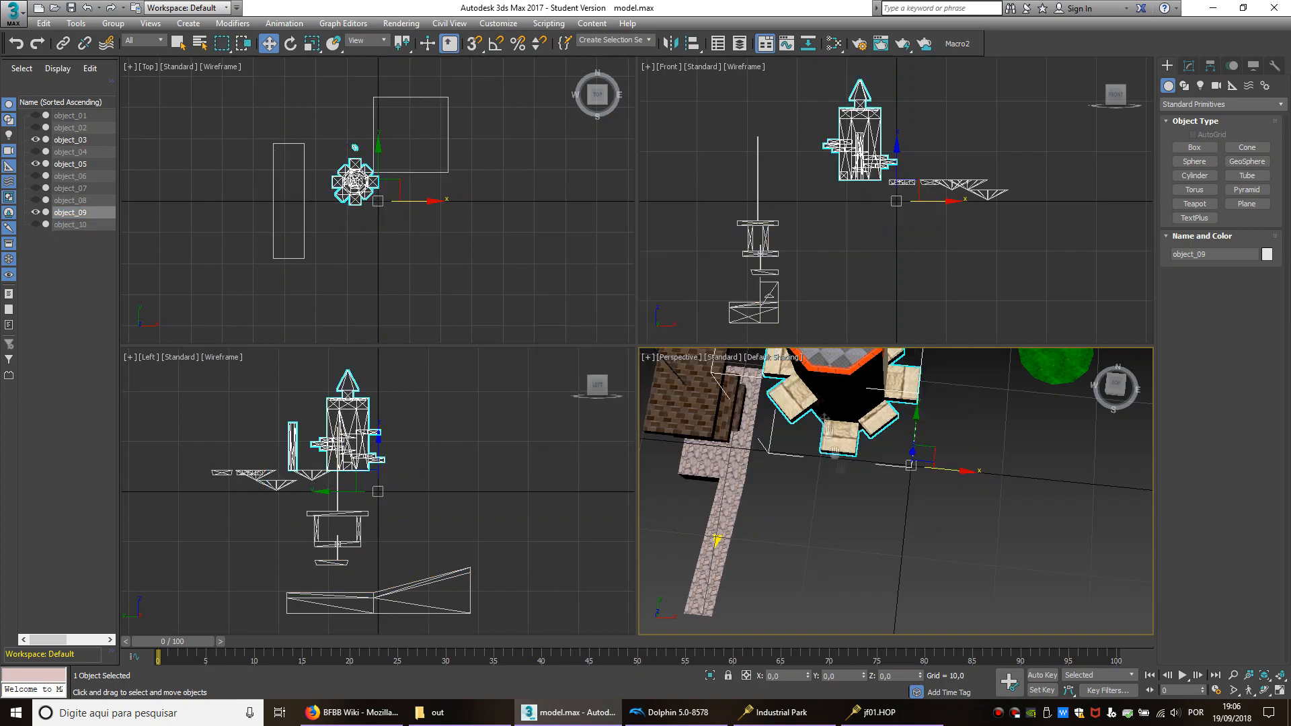
{"action": "middle_click_drag", "start_coordinate": [818, 397], "coordinate": [835, 447]}
{"action": "left_click", "coordinate": [14, 12]}
{"action": "left_click", "coordinate": [133, 106]}
{"action": "type", "text": "object_09"}
{"action": "key", "text": "Return"}
{"action": "key", "text": "Return"}
{"action": "left_click", "coordinate": [35, 213]}
Step: Export object_05 as a DFF named object_05 and hide it
{"action": "left_click", "coordinate": [712, 440]}
{"action": "left_click", "coordinate": [13, 12]}
{"action": "mouse_move", "coordinate": [84, 232]}
{"action": "left_click", "coordinate": [147, 116]}
{"action": "type", "text": "object_05"}
{"action": "key", "text": "Return"}
{"action": "key", "text": "Return"}
{"action": "left_click", "coordinate": [36, 164]}
Step: Export object_03, the green round platforms, as a DFF named object_03 and hide it
{"action": "middle_click_drag", "start_coordinate": [1096, 357], "coordinate": [959, 427]}
{"action": "left_click", "coordinate": [956, 430]}
{"action": "left_click", "coordinate": [13, 12]}
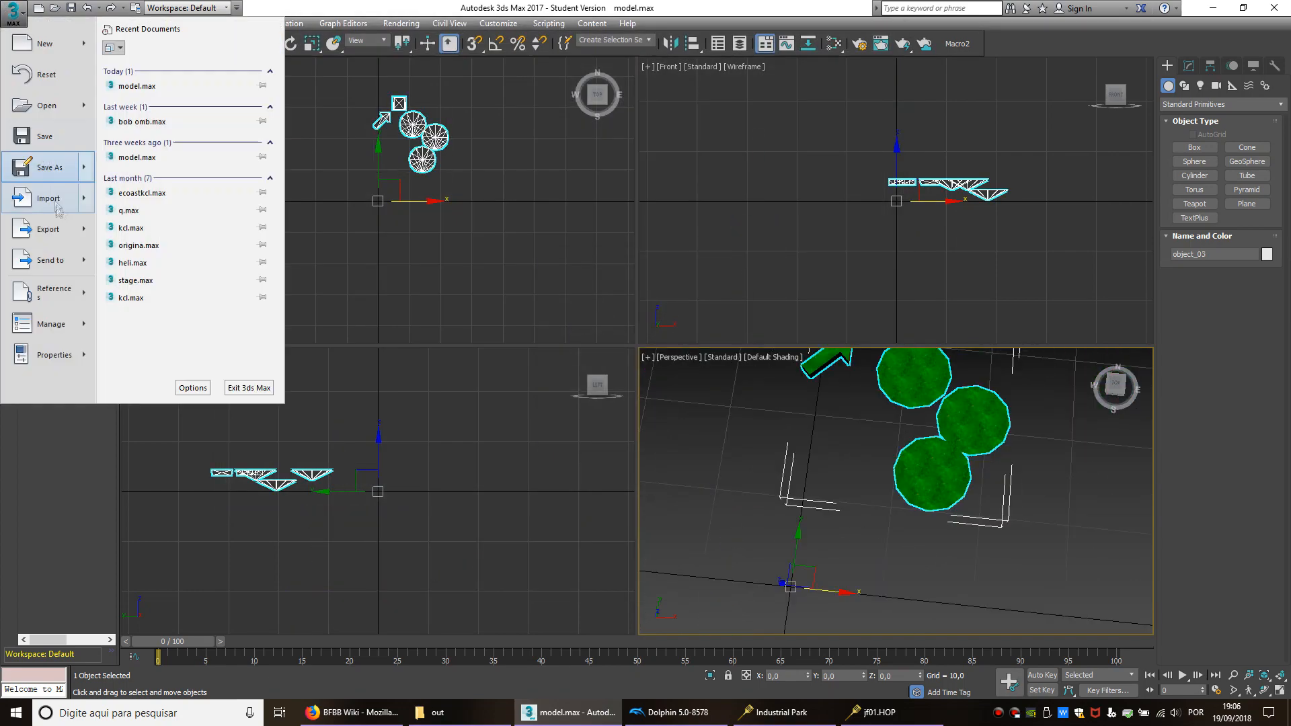
{"action": "left_click", "coordinate": [168, 123]}
{"action": "type", "text": "object_03"}
{"action": "key", "text": "Return"}
{"action": "key", "text": "Return"}
{"action": "left_click", "coordinate": [36, 140]}
Step: Unhide all objects in the scene and check the exported DFF files in the out folder
{"action": "left_click", "coordinate": [70, 116]}
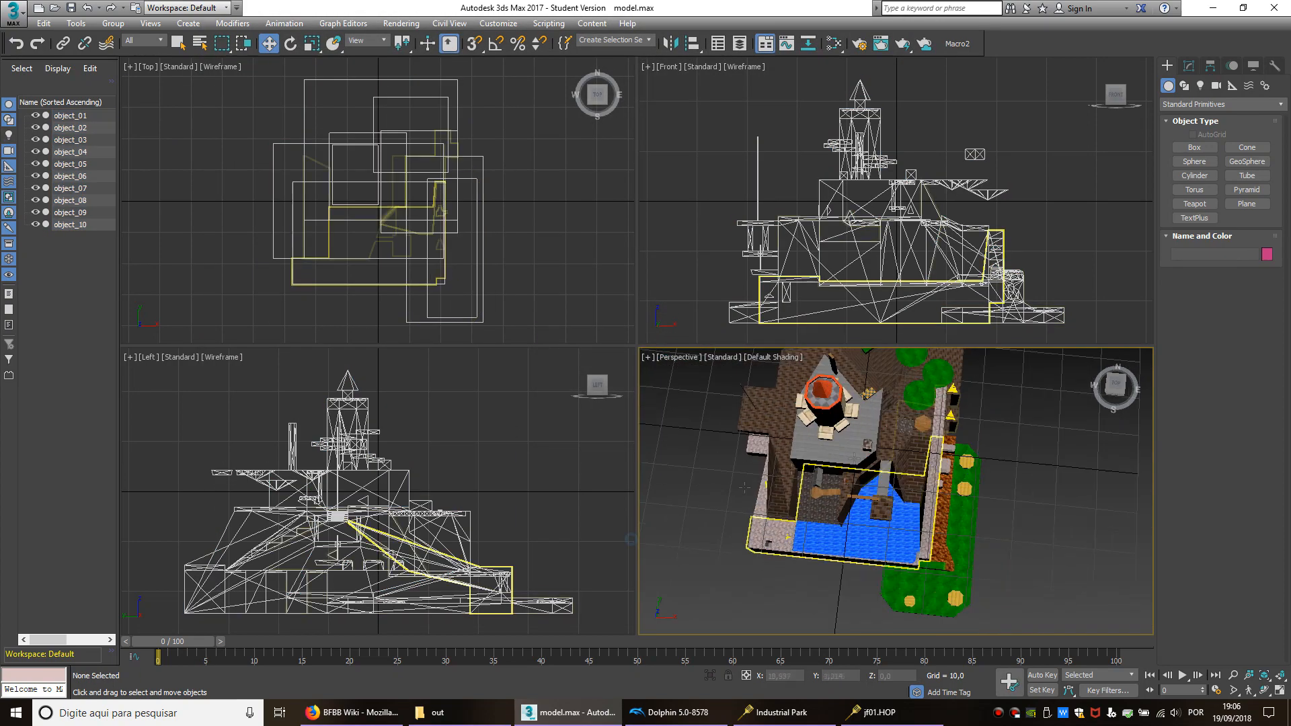
{"action": "left_click", "coordinate": [470, 712]}
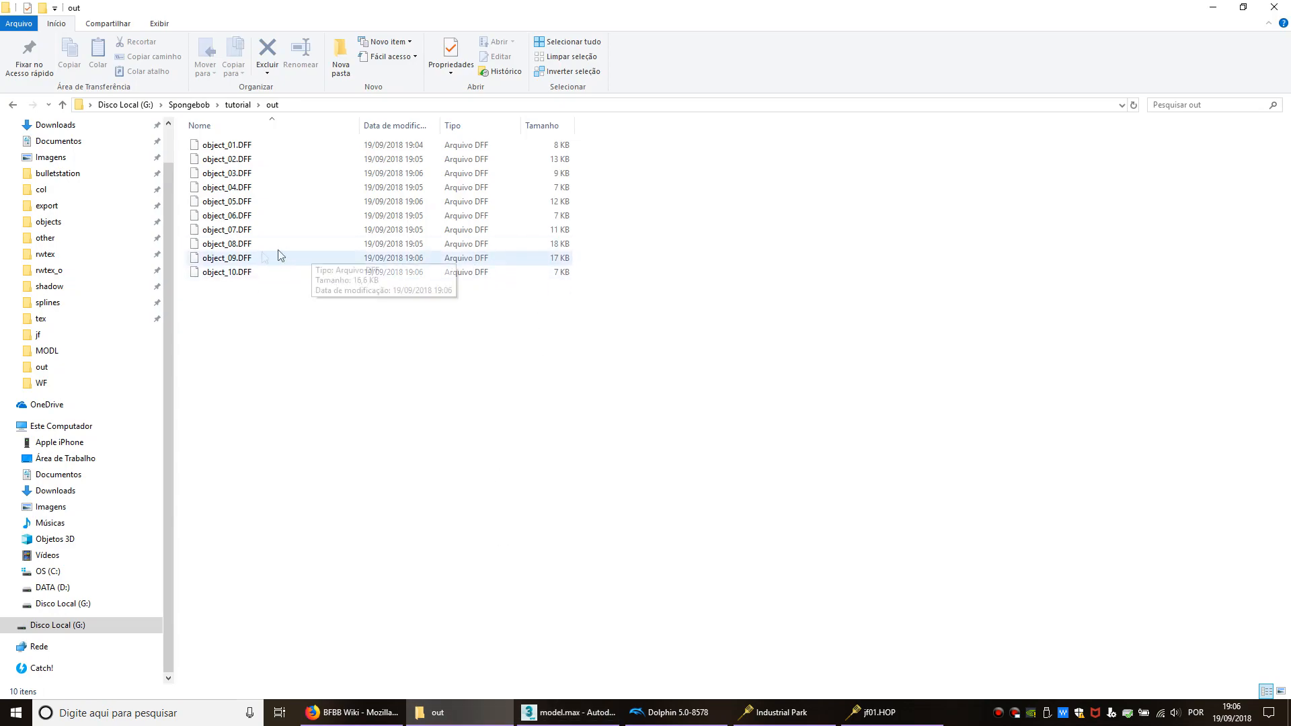
{"action": "left_click", "coordinate": [485, 246]}
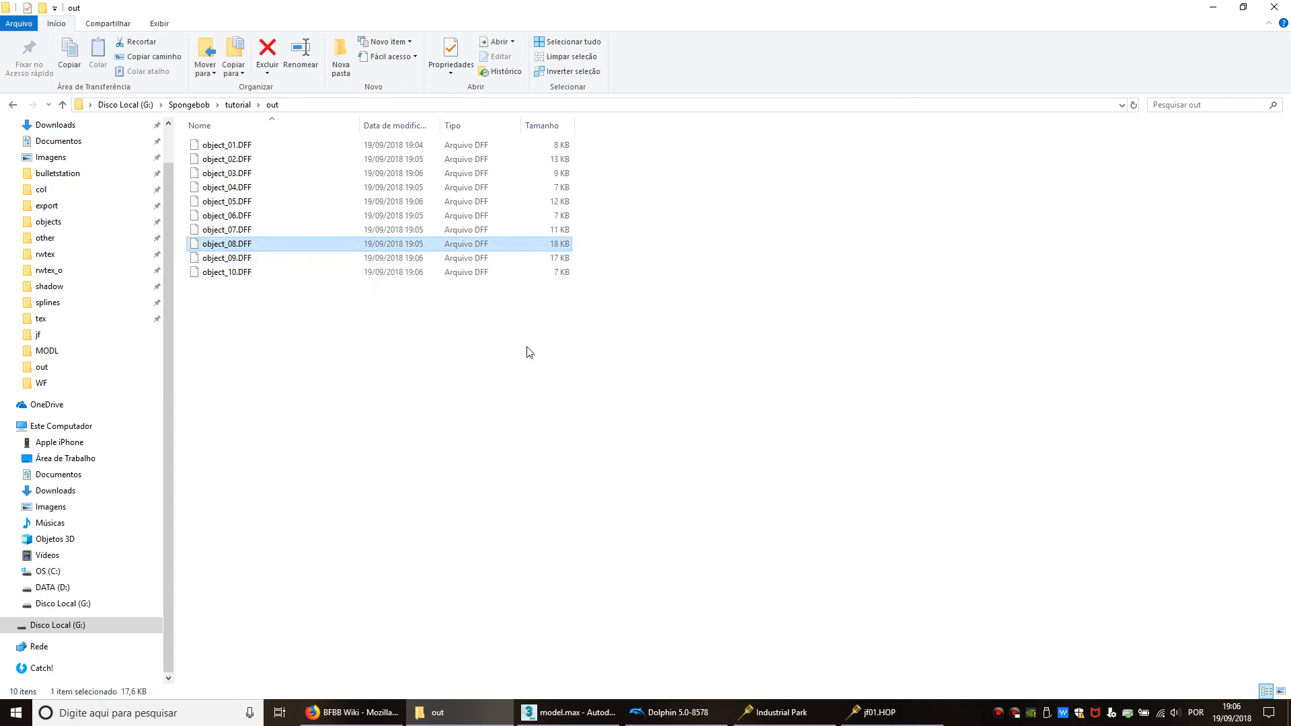
{"action": "left_click", "coordinate": [569, 405]}
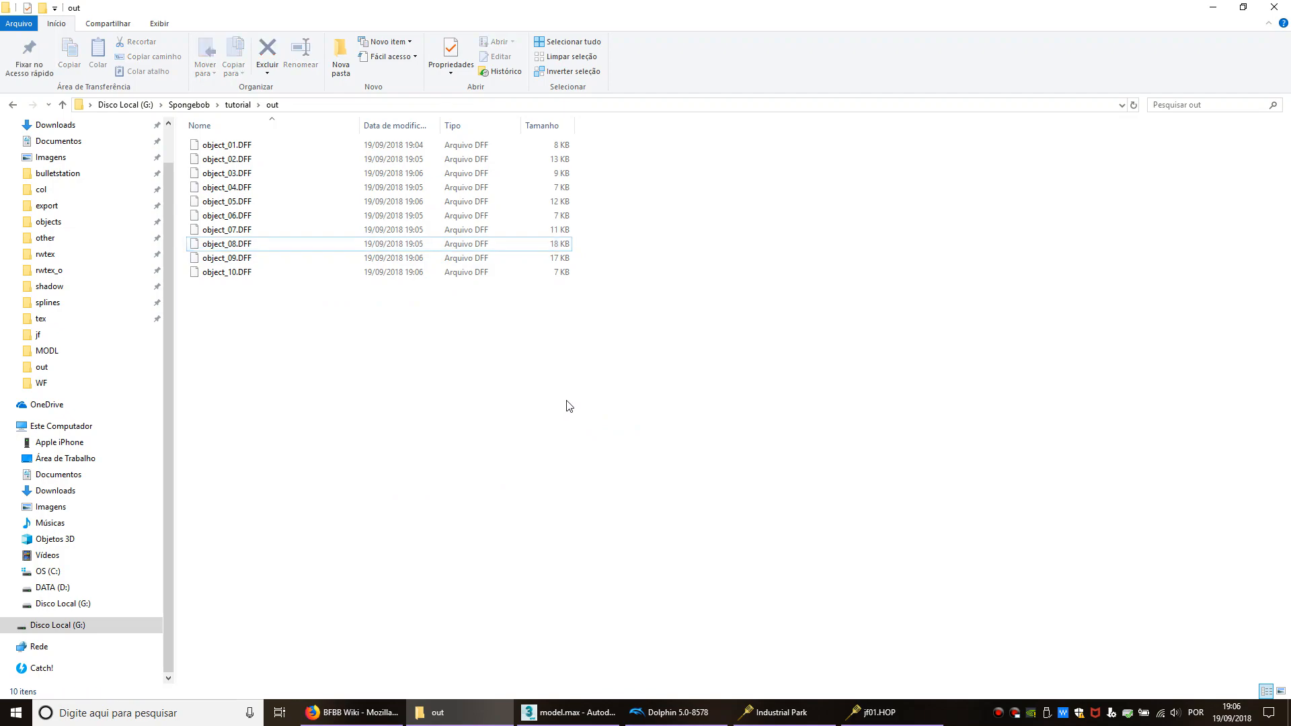
Step: Switch to Industrial Park, bring up the jf01.HOP archive editor and examine its layer list
{"action": "left_click", "coordinate": [780, 712]}
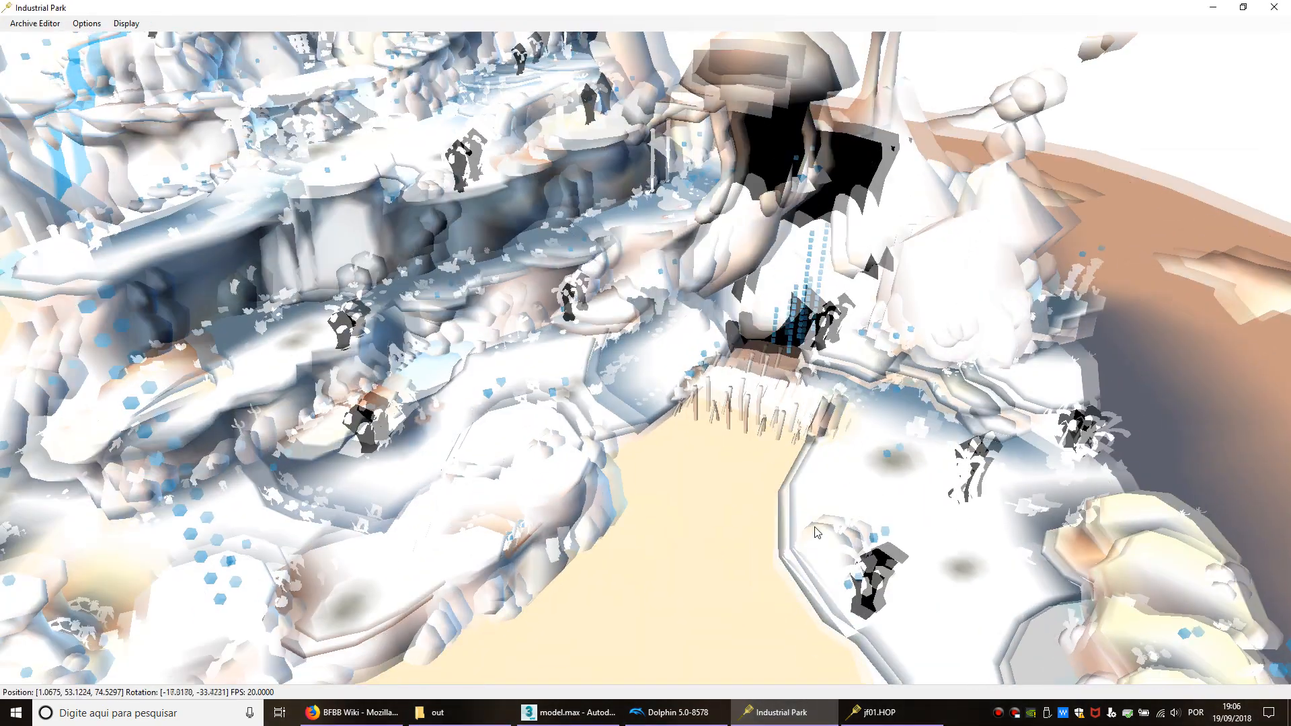
{"action": "middle_click_drag", "start_coordinate": [814, 533], "coordinate": [905, 483]}
{"action": "key", "text": "s"}
{"action": "key", "text": "d"}
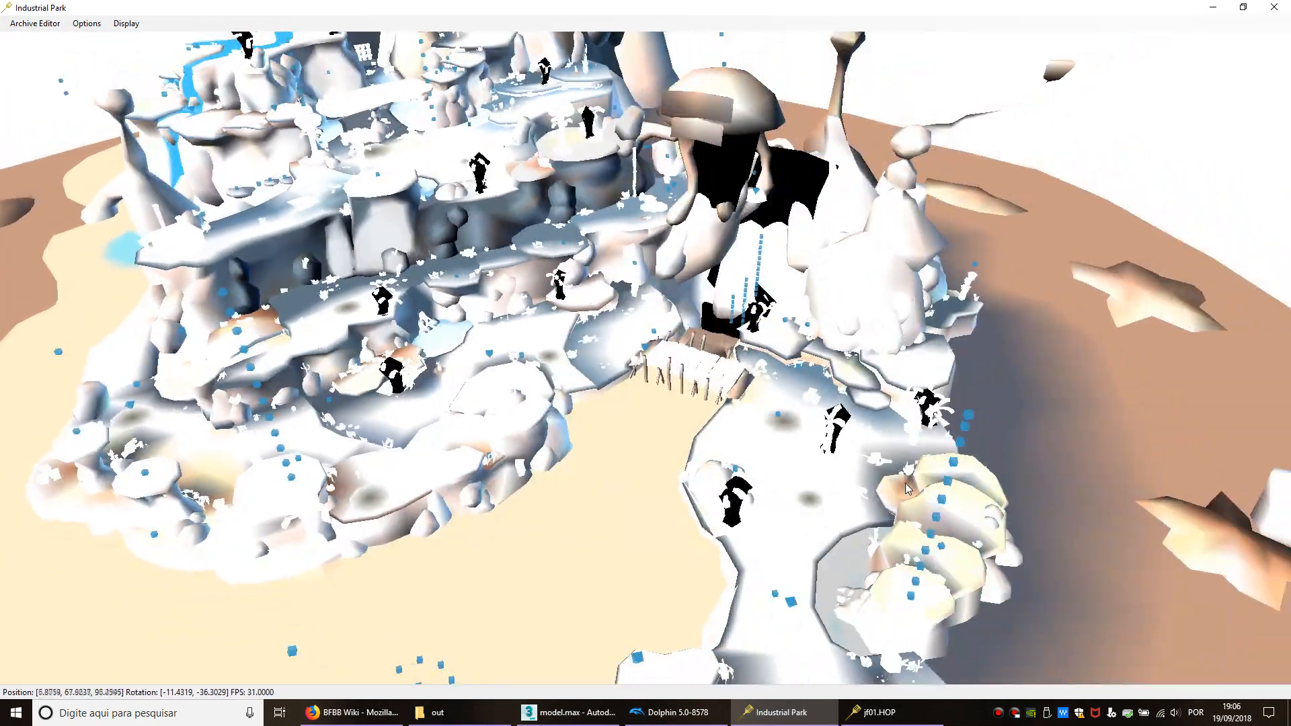
{"action": "key", "text": "w"}
{"action": "left_click", "coordinate": [886, 719]}
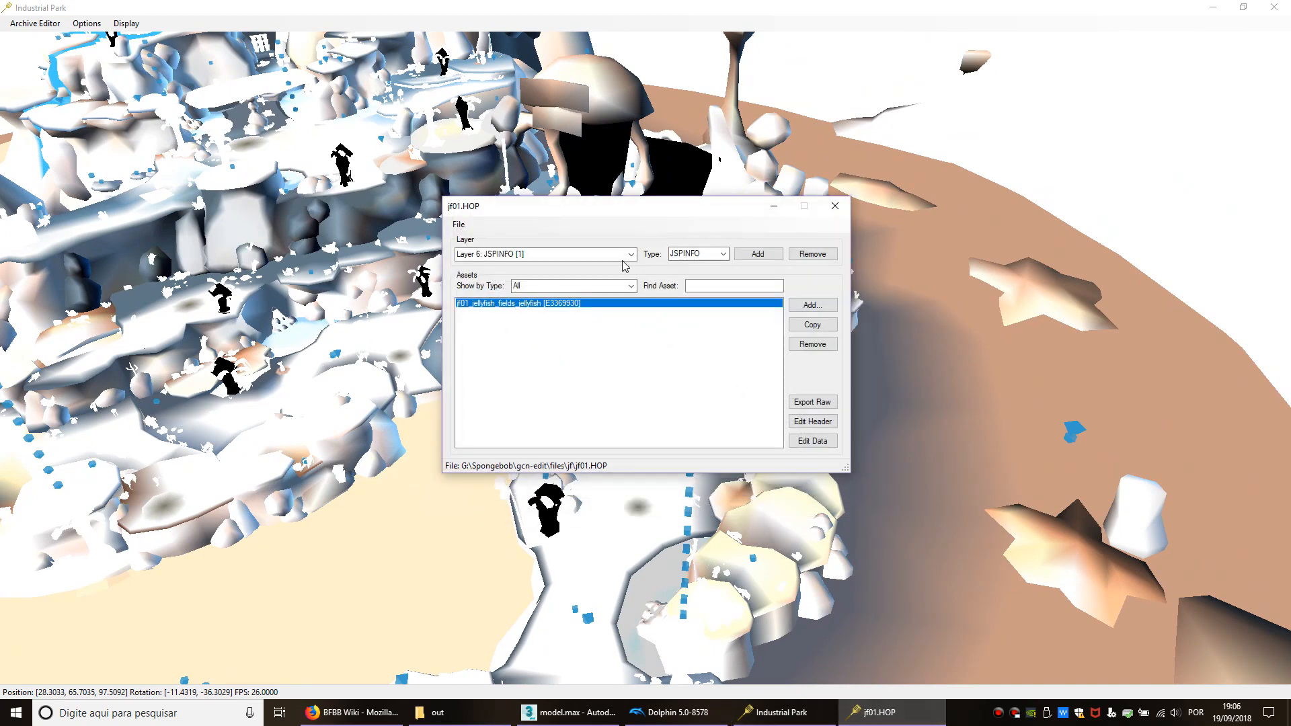
{"action": "left_click", "coordinate": [630, 254]}
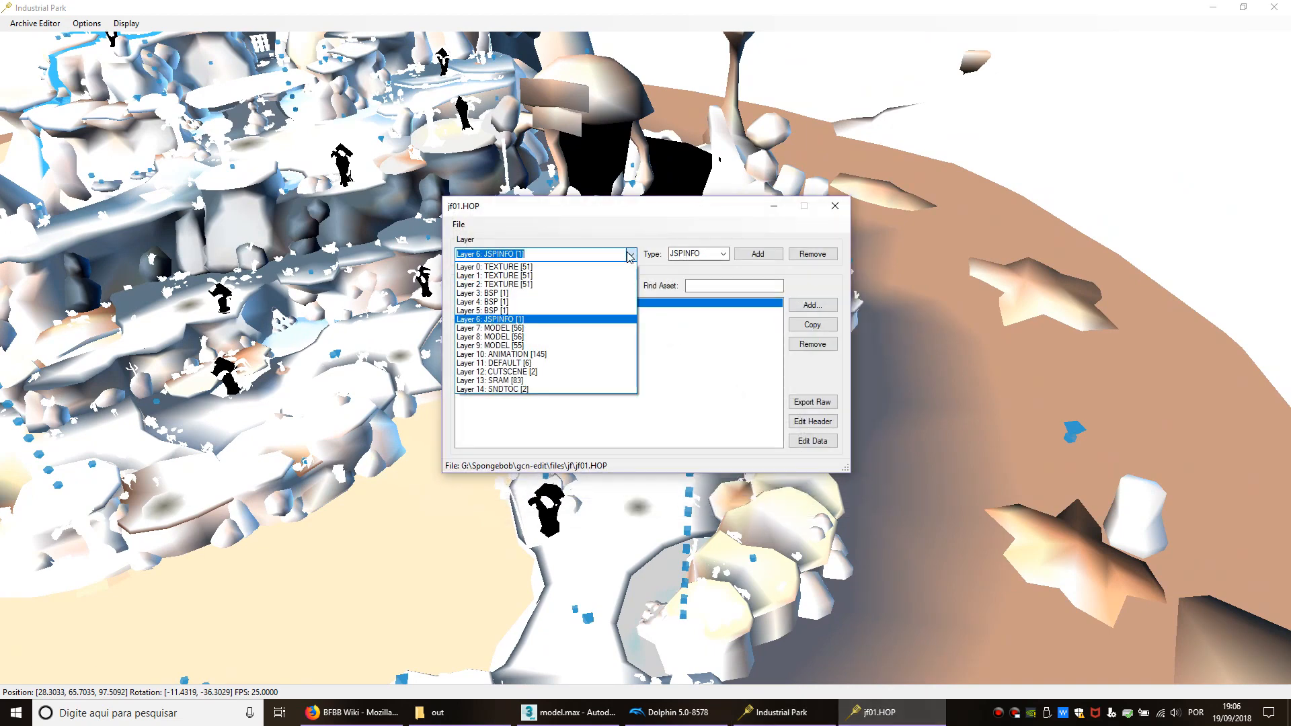
{"action": "left_click", "coordinate": [461, 219]}
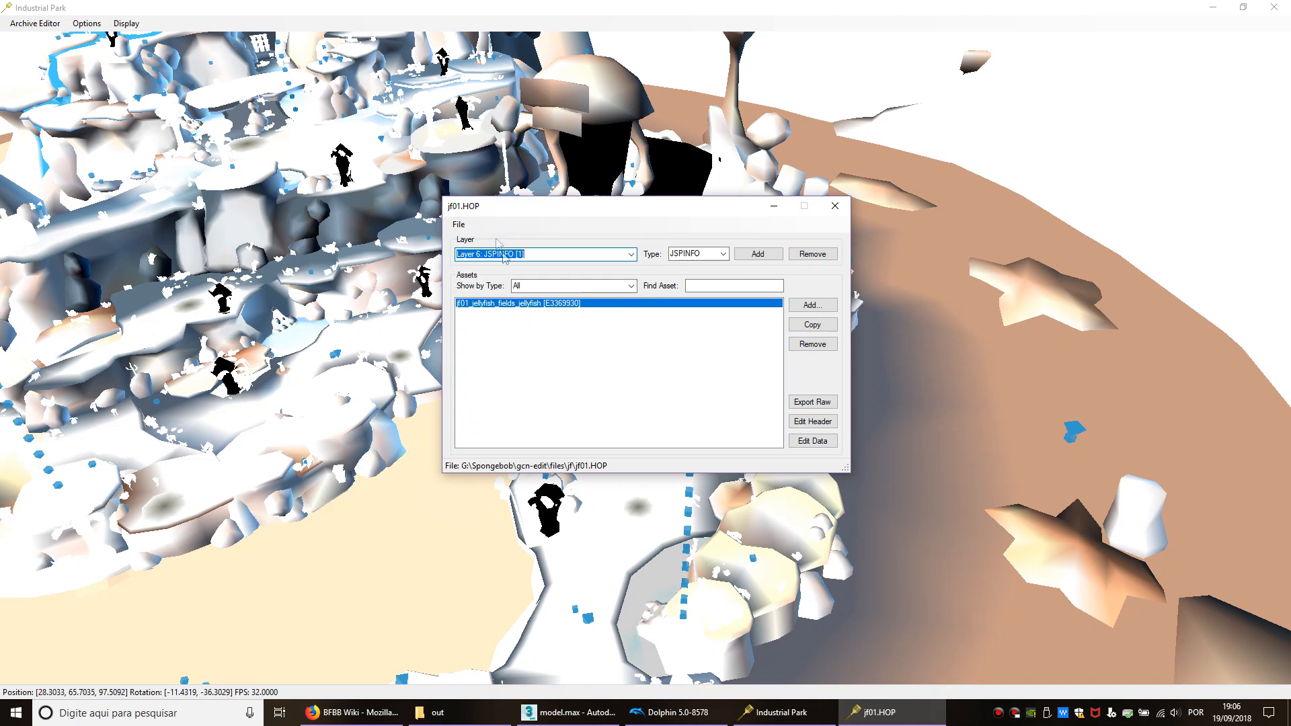
{"action": "left_click_drag", "start_coordinate": [486, 204], "coordinate": [498, 215]}
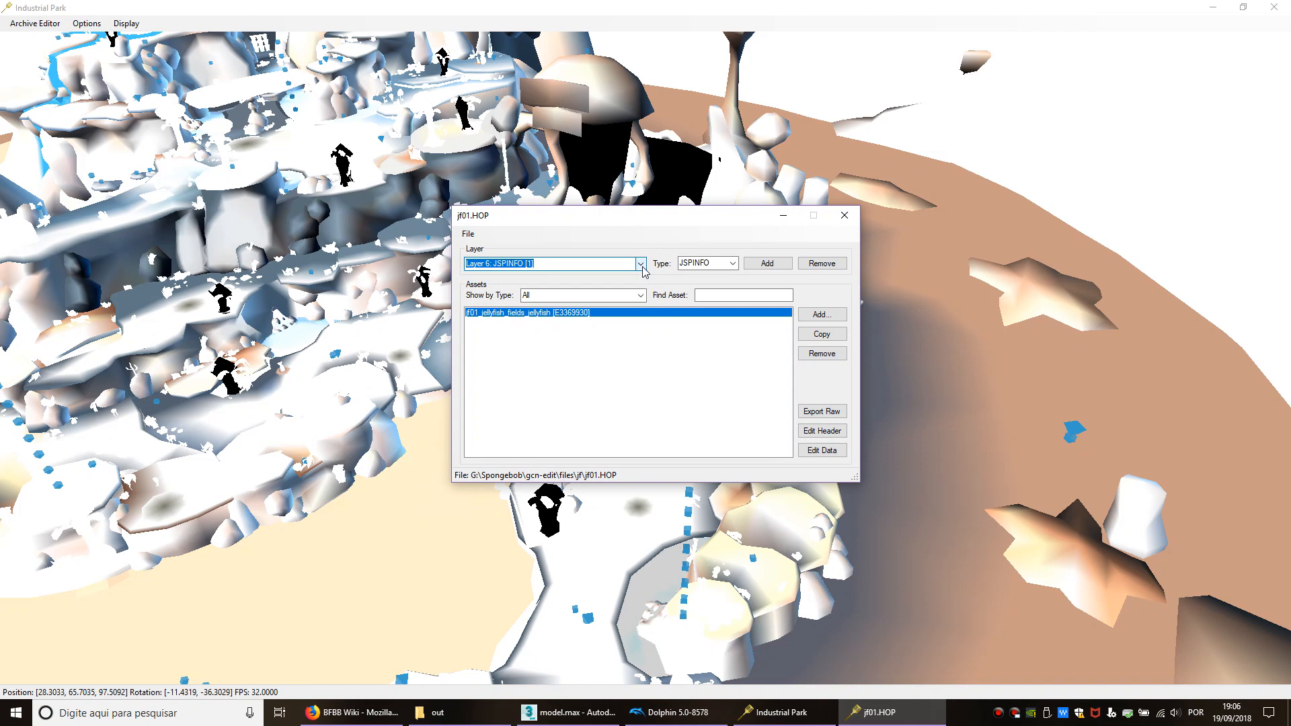
Step: Add a new layer to jf01.HOP and set its type to MODEL
{"action": "left_click", "coordinate": [642, 269]}
{"action": "left_click", "coordinate": [642, 269]}
{"action": "left_click", "coordinate": [761, 271]}
{"action": "left_click", "coordinate": [732, 264]}
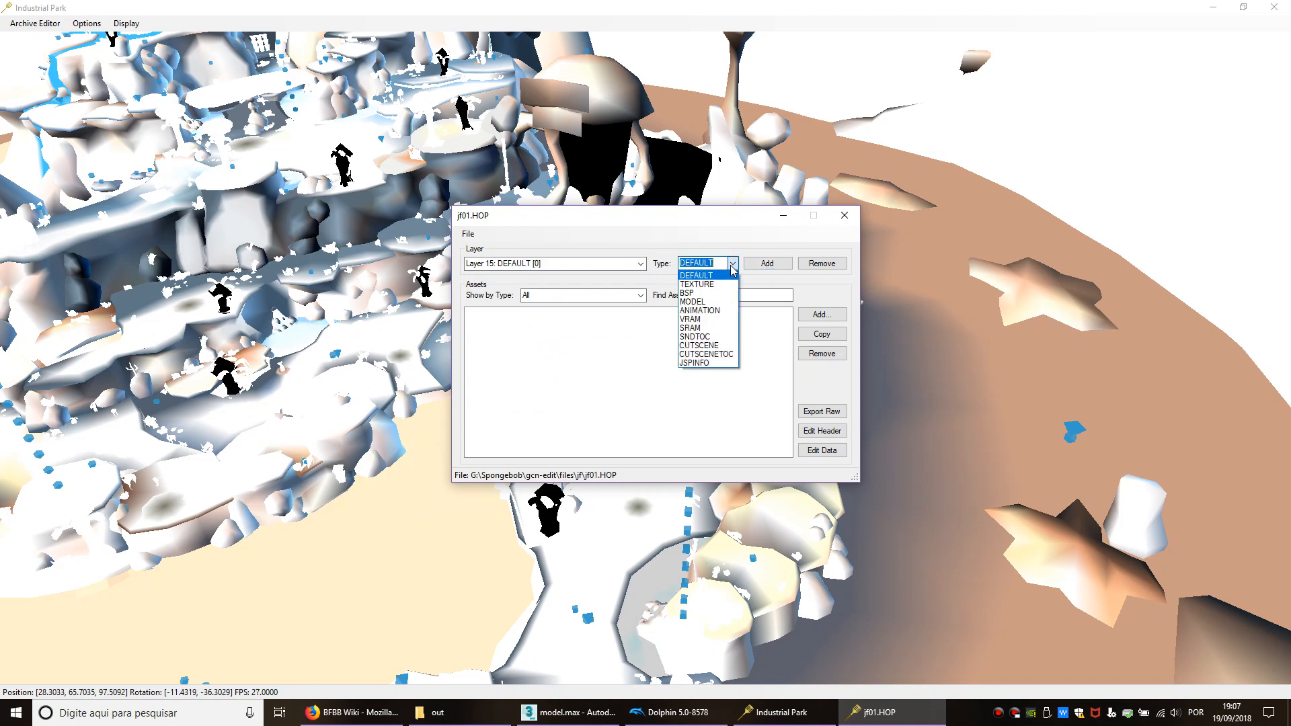
{"action": "left_click", "coordinate": [699, 302]}
{"action": "left_click", "coordinate": [642, 265]}
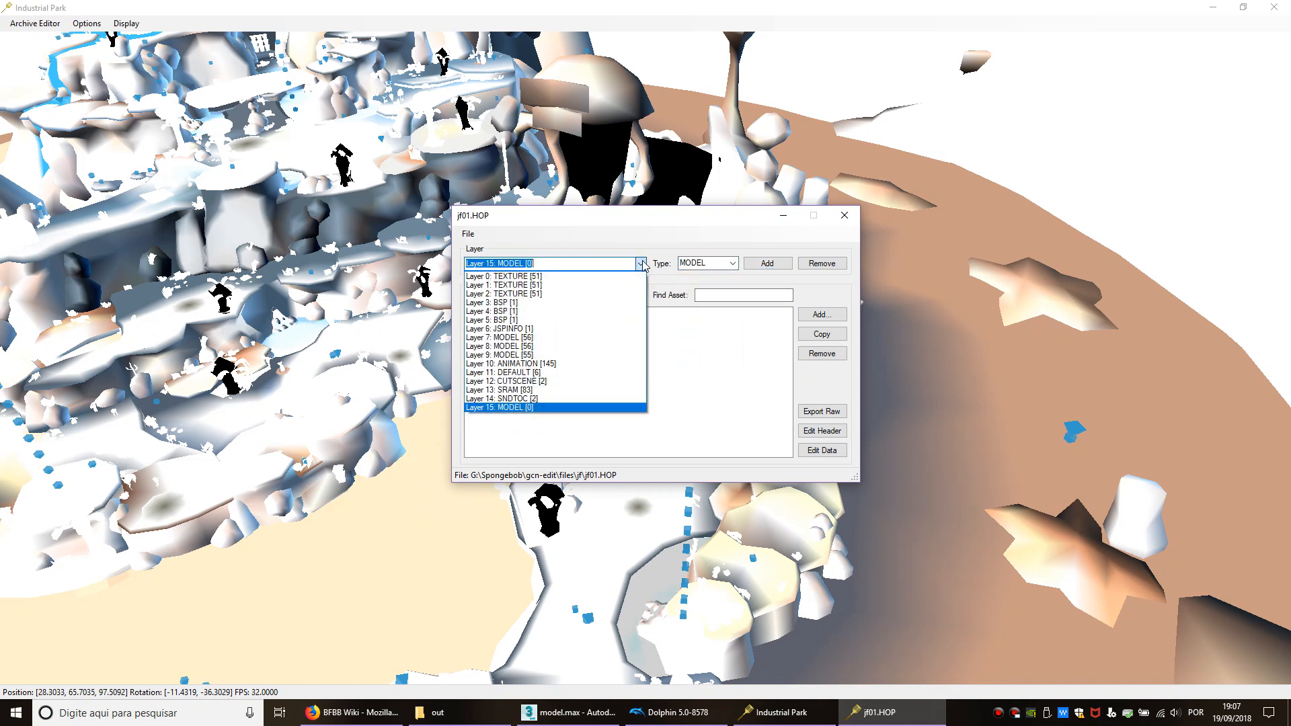
{"action": "left_click", "coordinate": [642, 264]}
Step: Create a MODL asset in the new MODEL layer and import object_01.DFF from G:\Spongebob\tutorial\out as its raw data
{"action": "left_click", "coordinate": [816, 314]}
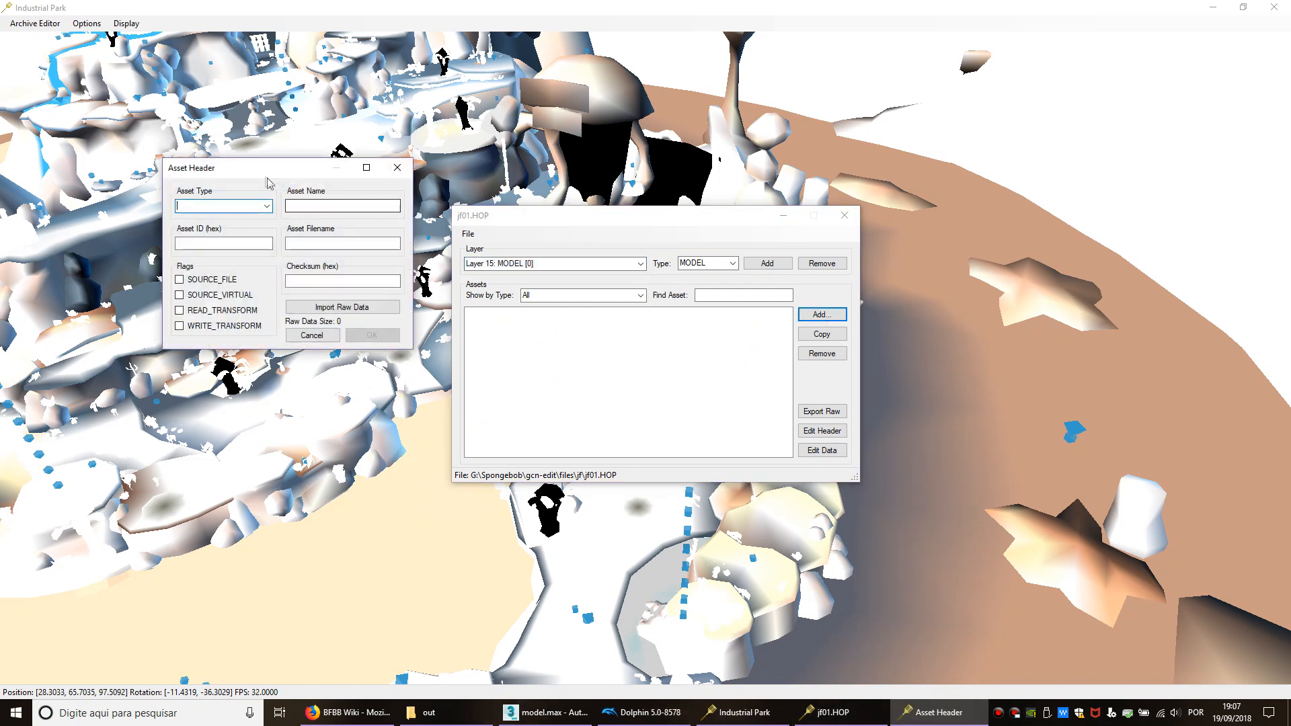
{"action": "left_click_drag", "start_coordinate": [268, 169], "coordinate": [394, 267]}
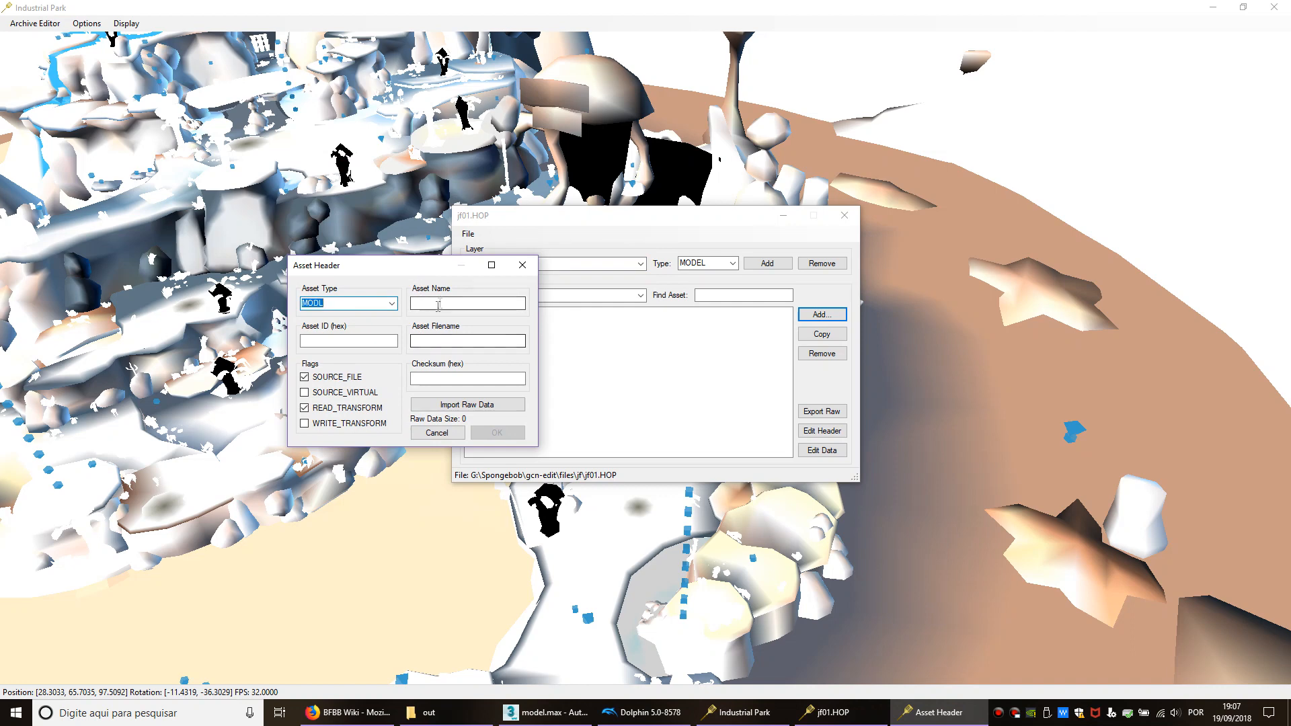
{"action": "left_click", "coordinate": [467, 404]}
{"action": "left_click", "coordinate": [478, 710]}
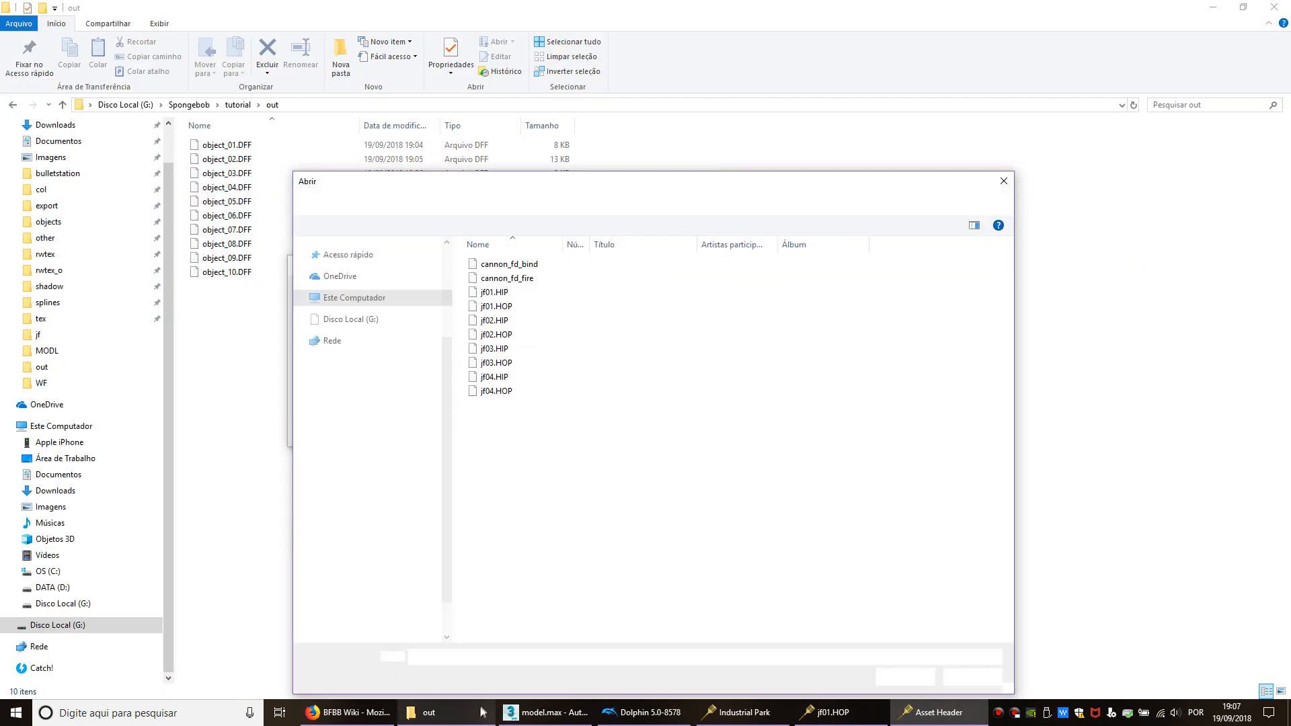
{"action": "left_click", "coordinate": [621, 105]}
{"action": "key", "text": "ctrl+c"}
{"action": "left_click", "coordinate": [706, 205]}
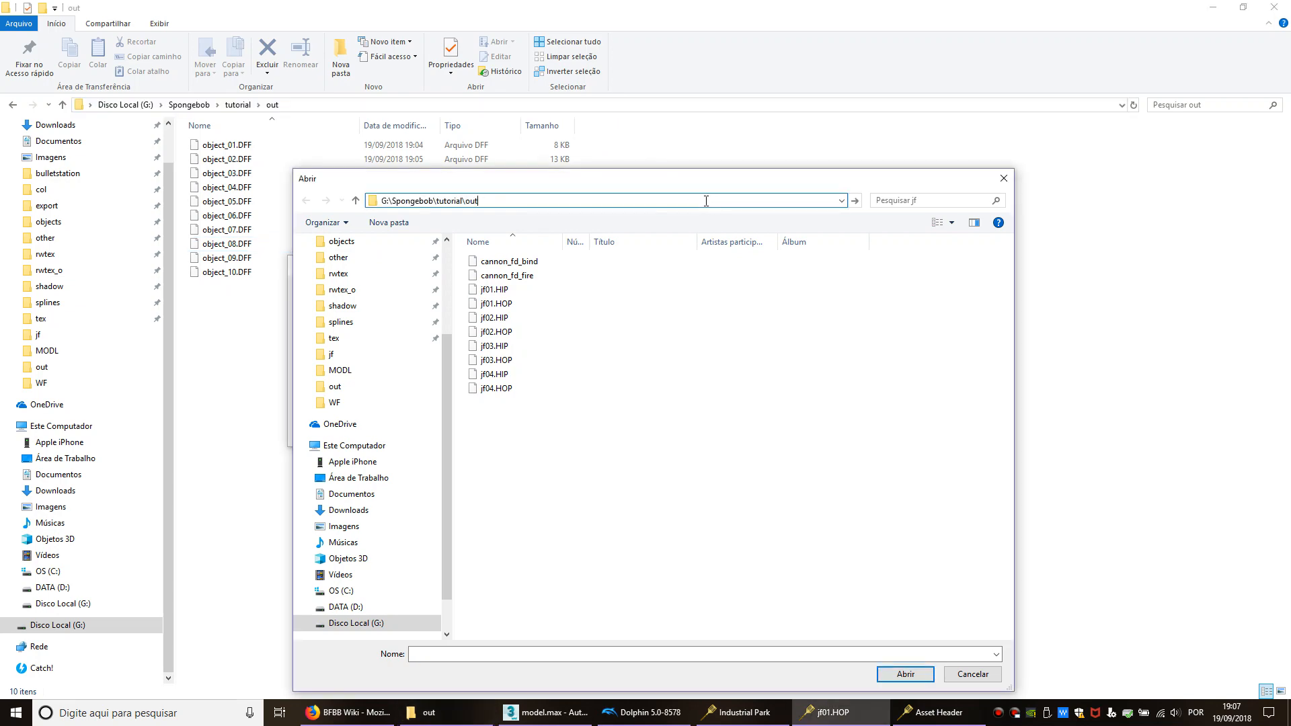
{"action": "key", "text": "ctrl+v"}
{"action": "key", "text": "Return"}
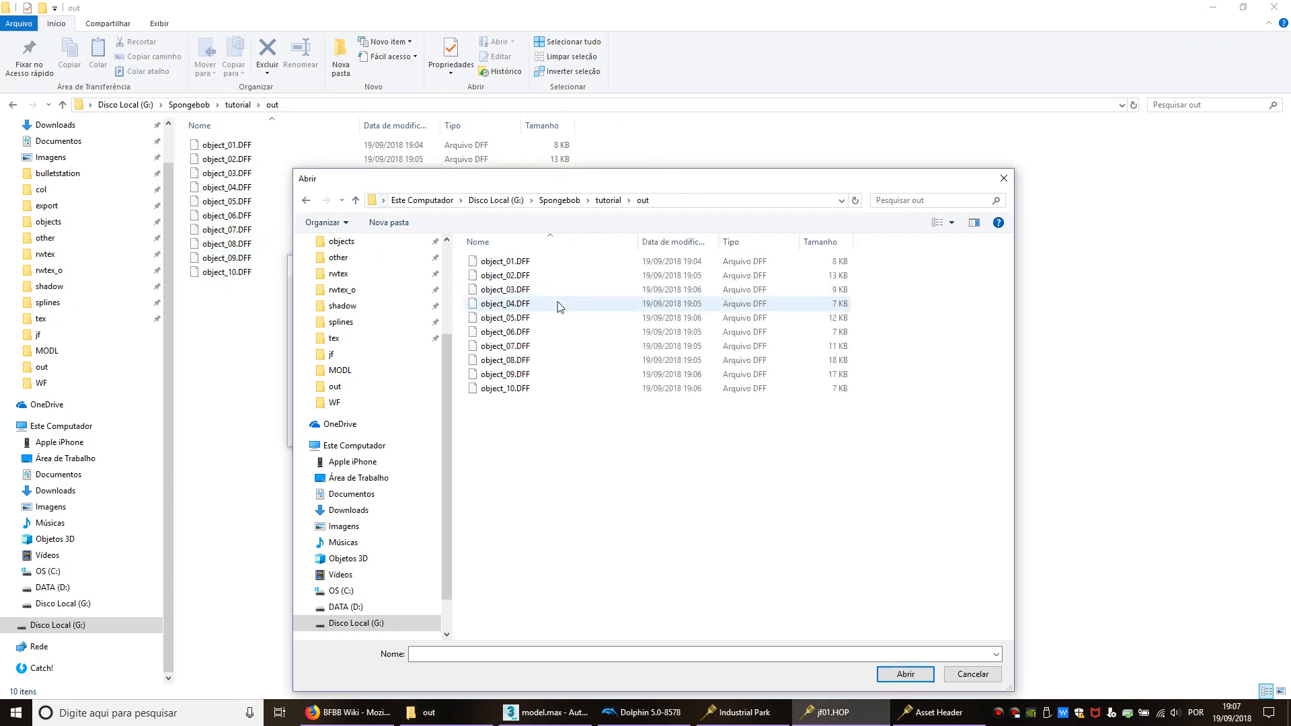
{"action": "double_click", "coordinate": [505, 260]}
{"action": "left_click", "coordinate": [825, 714]}
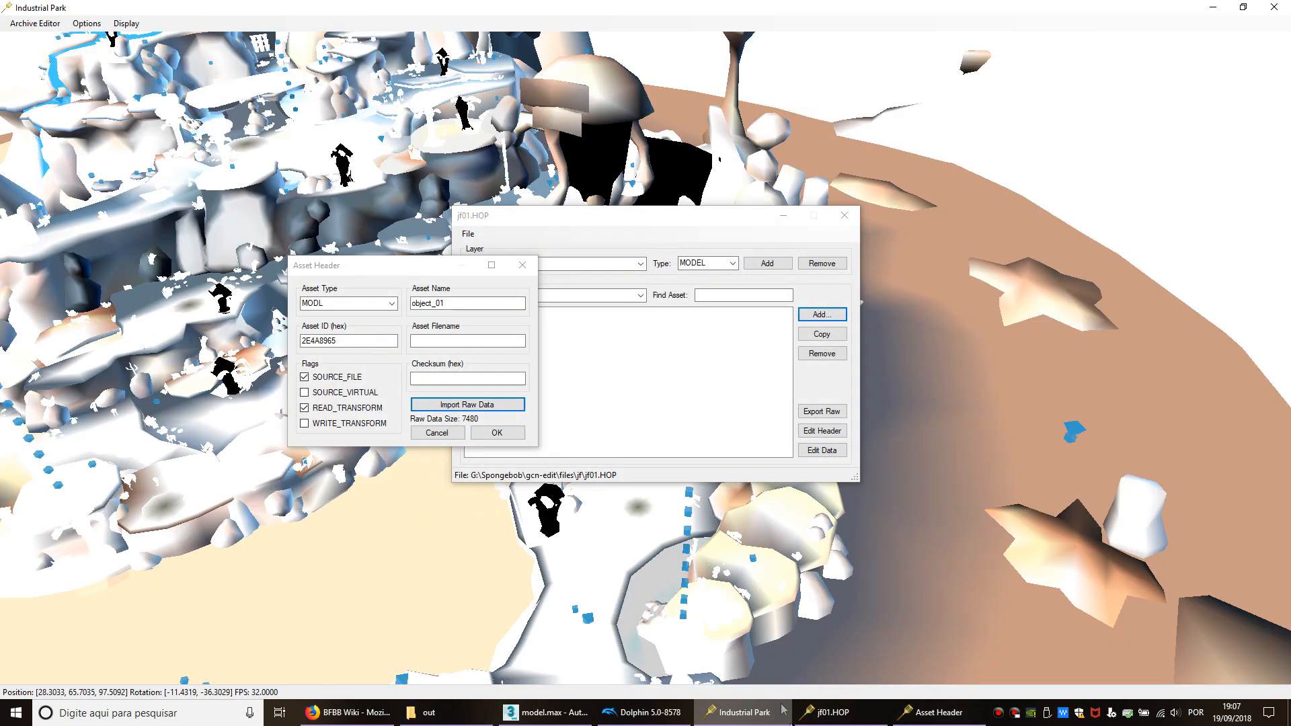
Step: Check the new asset's ID, name, filename and checksum fields, and add object_01 to the layer
{"action": "left_click_drag", "start_coordinate": [360, 266], "coordinate": [389, 296]}
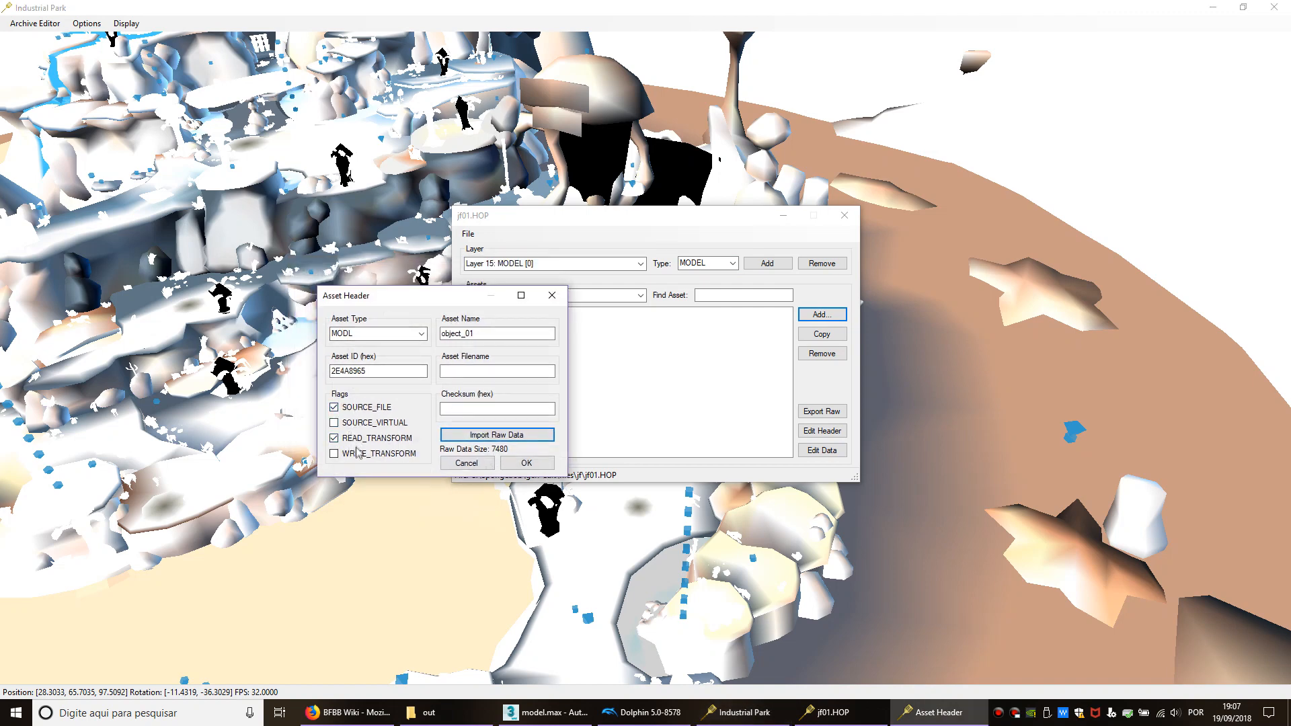
{"action": "left_click_drag", "start_coordinate": [332, 371], "coordinate": [386, 370]}
{"action": "left_click", "coordinate": [384, 371]}
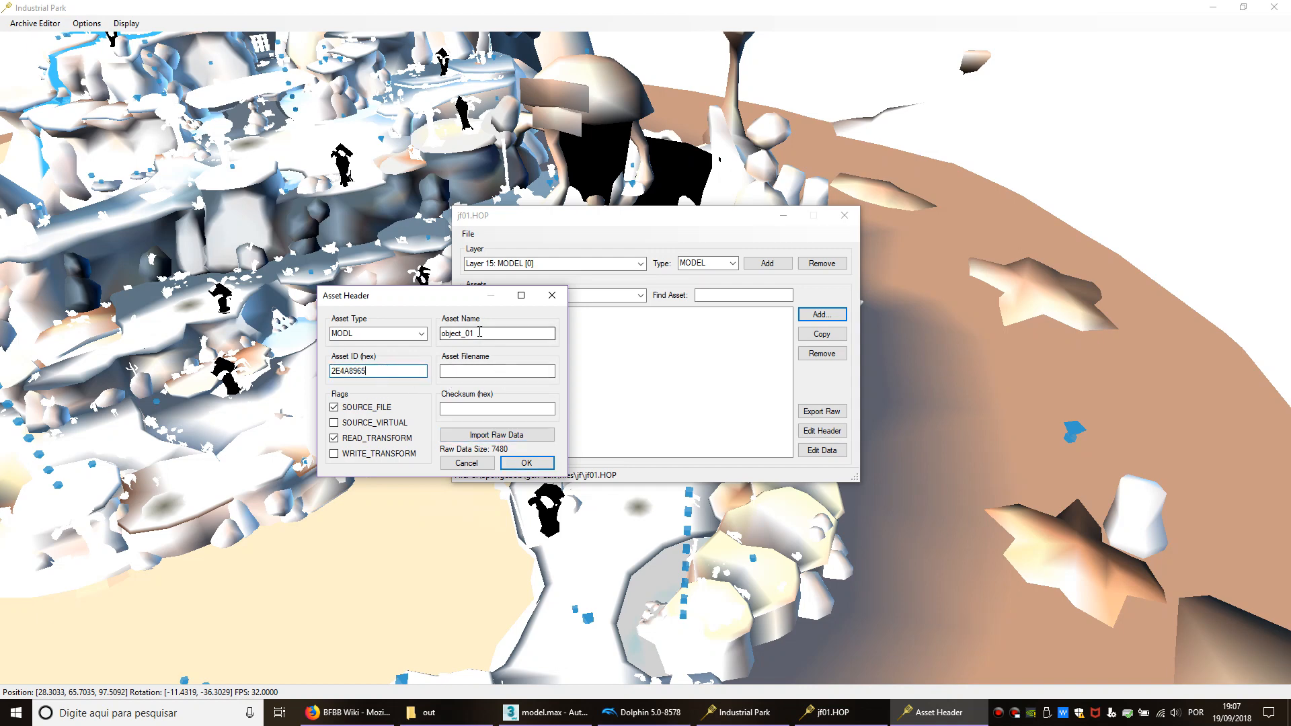
{"action": "left_click_drag", "start_coordinate": [479, 332], "coordinate": [445, 348]}
{"action": "left_click", "coordinate": [495, 371]}
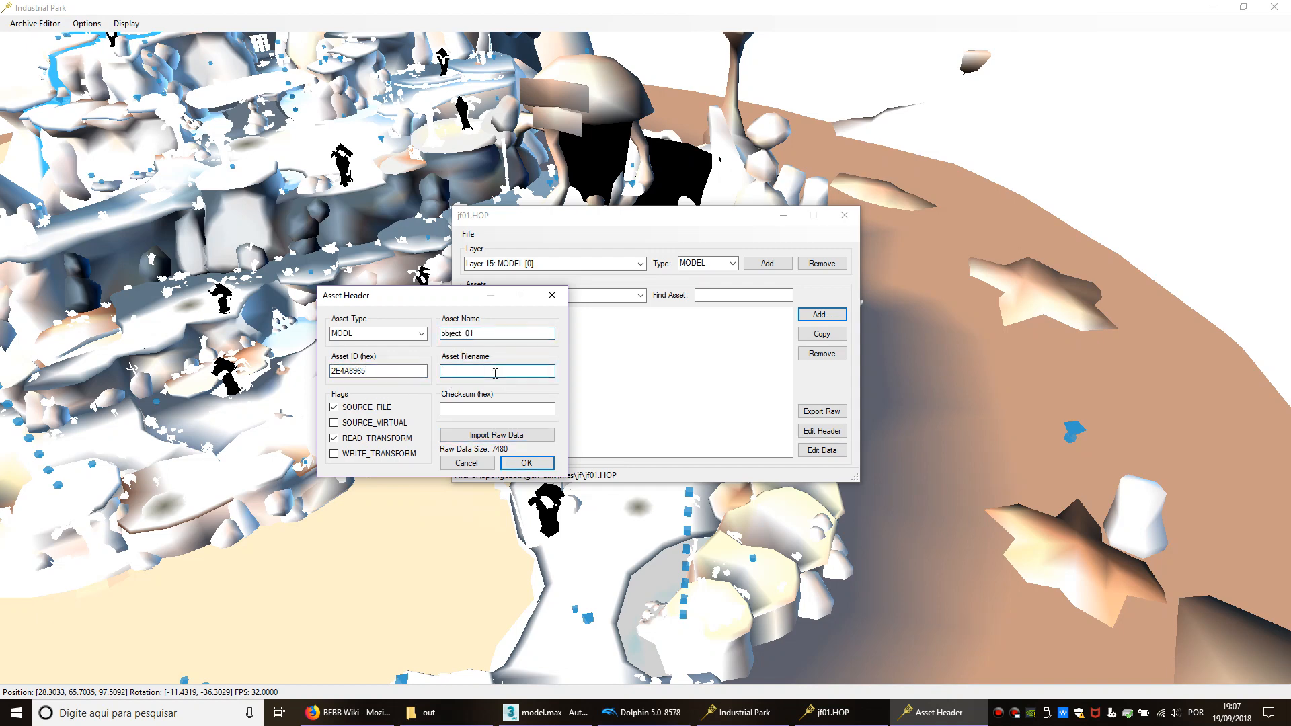
{"action": "left_click", "coordinate": [498, 408]}
{"action": "left_click", "coordinate": [525, 466]}
Step: Move the jf01.HOP editor aside to clear the level view and open the jf01.HIP archive editor
{"action": "middle_click_drag", "start_coordinate": [950, 434], "coordinate": [832, 424]}
{"action": "key", "text": "w"}
{"action": "key", "text": "s"}
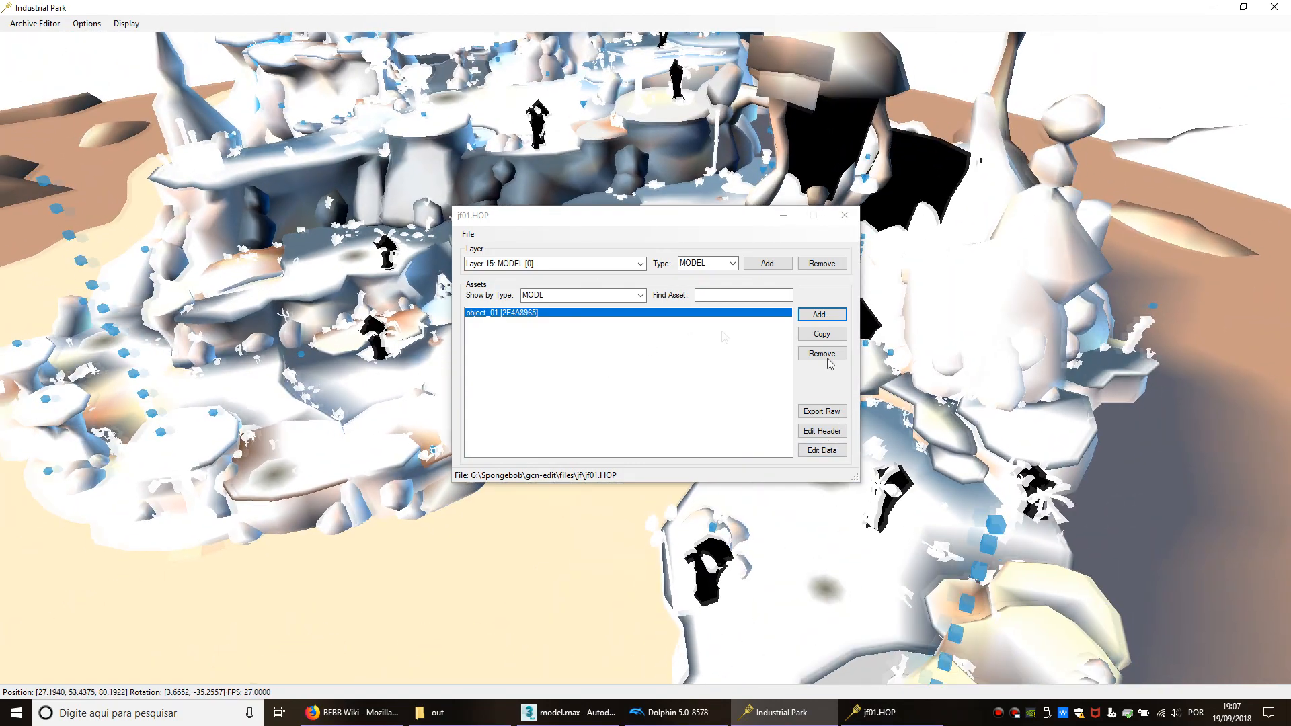
{"action": "middle_click_drag", "start_coordinate": [351, 405], "coordinate": [372, 393]}
{"action": "key", "text": "d"}
{"action": "left_click_drag", "start_coordinate": [643, 216], "coordinate": [1075, 404]}
{"action": "middle_click_drag", "start_coordinate": [617, 388], "coordinate": [706, 480]}
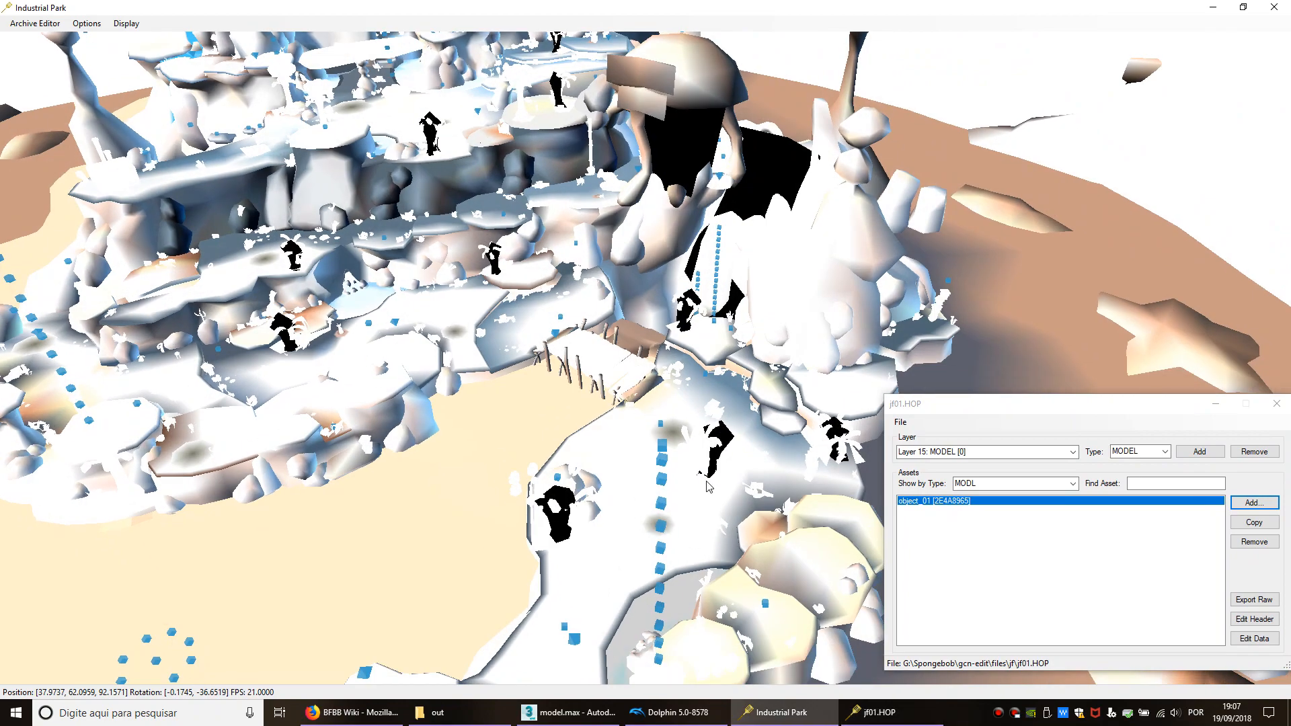
{"action": "scroll", "coordinate": [698, 431], "scroll_direction": "up", "scroll_amount": 3}
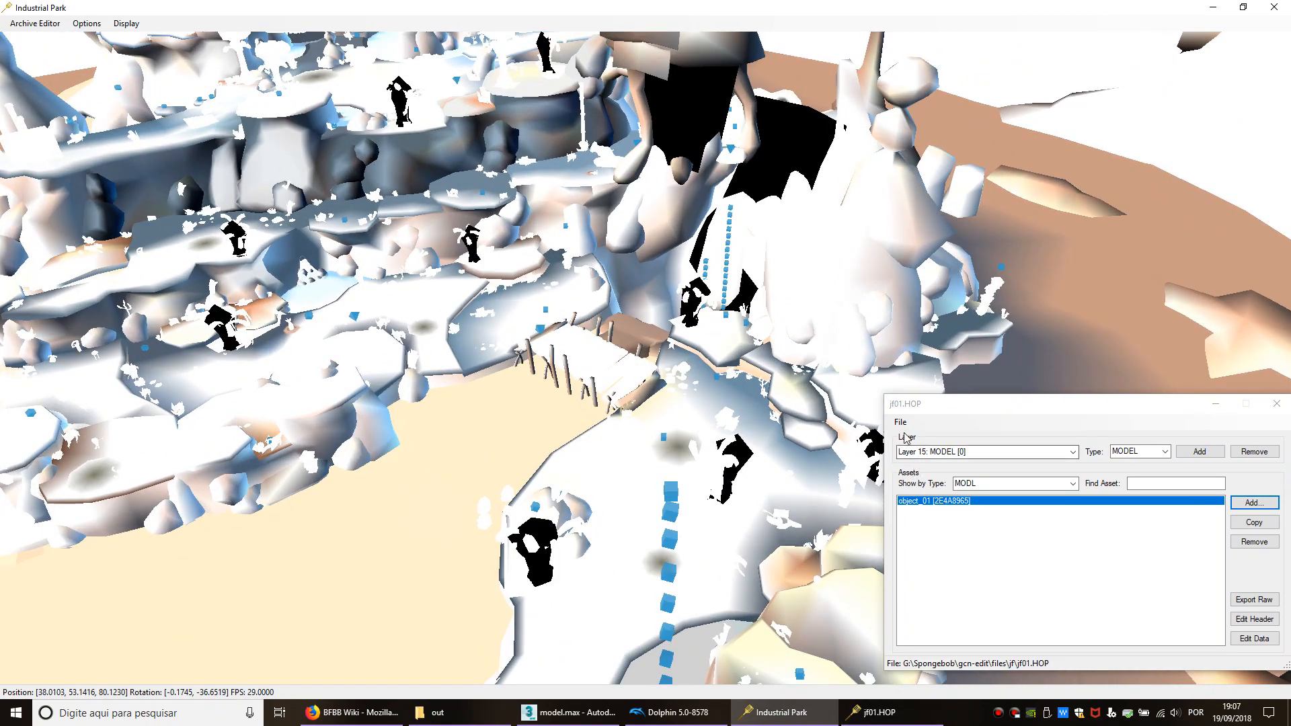
{"action": "left_click_drag", "start_coordinate": [934, 414], "coordinate": [907, 408]}
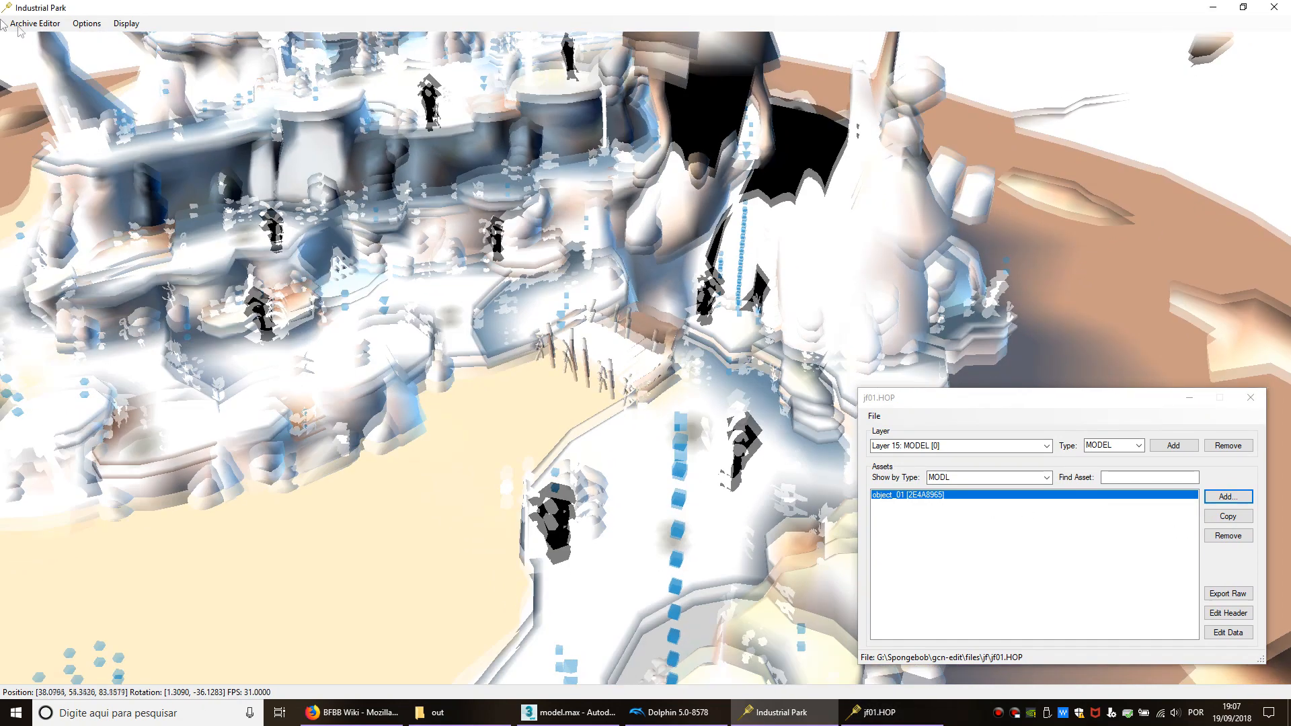
{"action": "left_click", "coordinate": [35, 23]}
{"action": "left_click", "coordinate": [47, 84]}
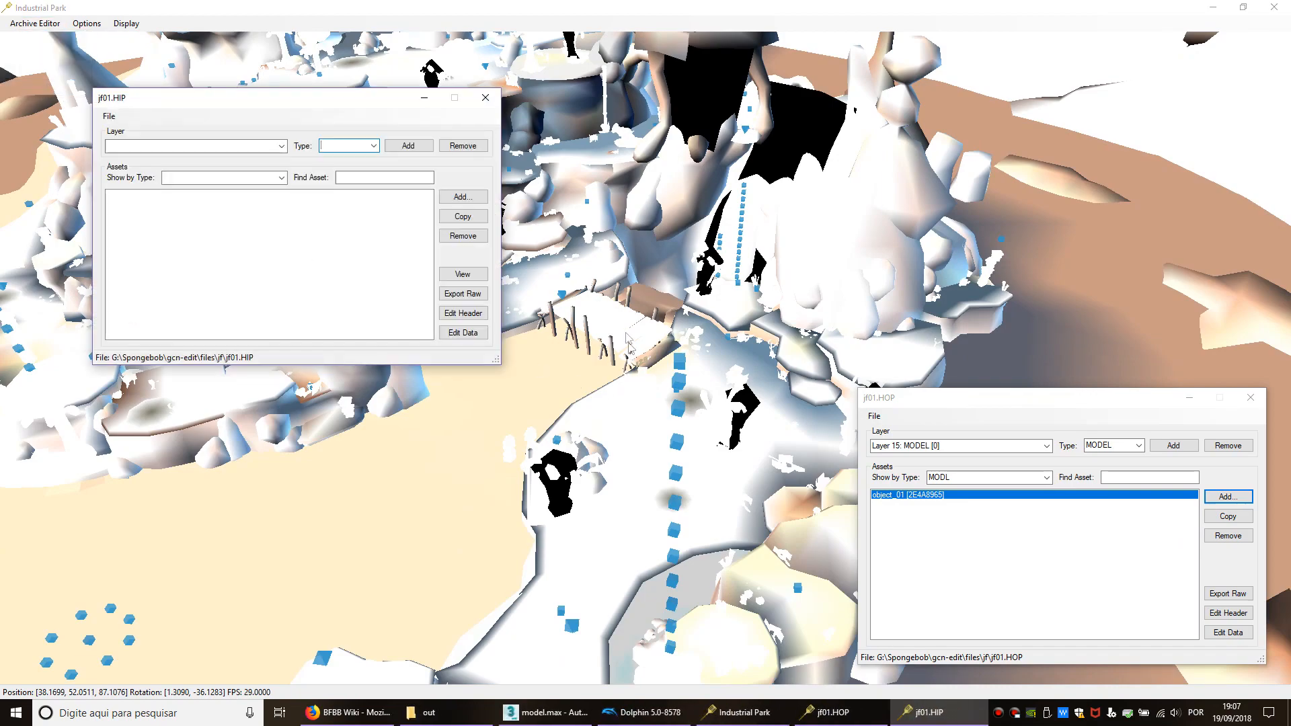
Step: Select the SIMP asset bomb_unexploded01 in the level view and duplicate it in jf01.HIP
{"action": "middle_click_drag", "start_coordinate": [626, 332], "coordinate": [631, 392]}
{"action": "key", "text": "s"}
{"action": "key", "text": "a"}
{"action": "middle_click_drag", "start_coordinate": [577, 463], "coordinate": [637, 478]}
{"action": "key", "text": "w"}
{"action": "left_click", "coordinate": [681, 501]}
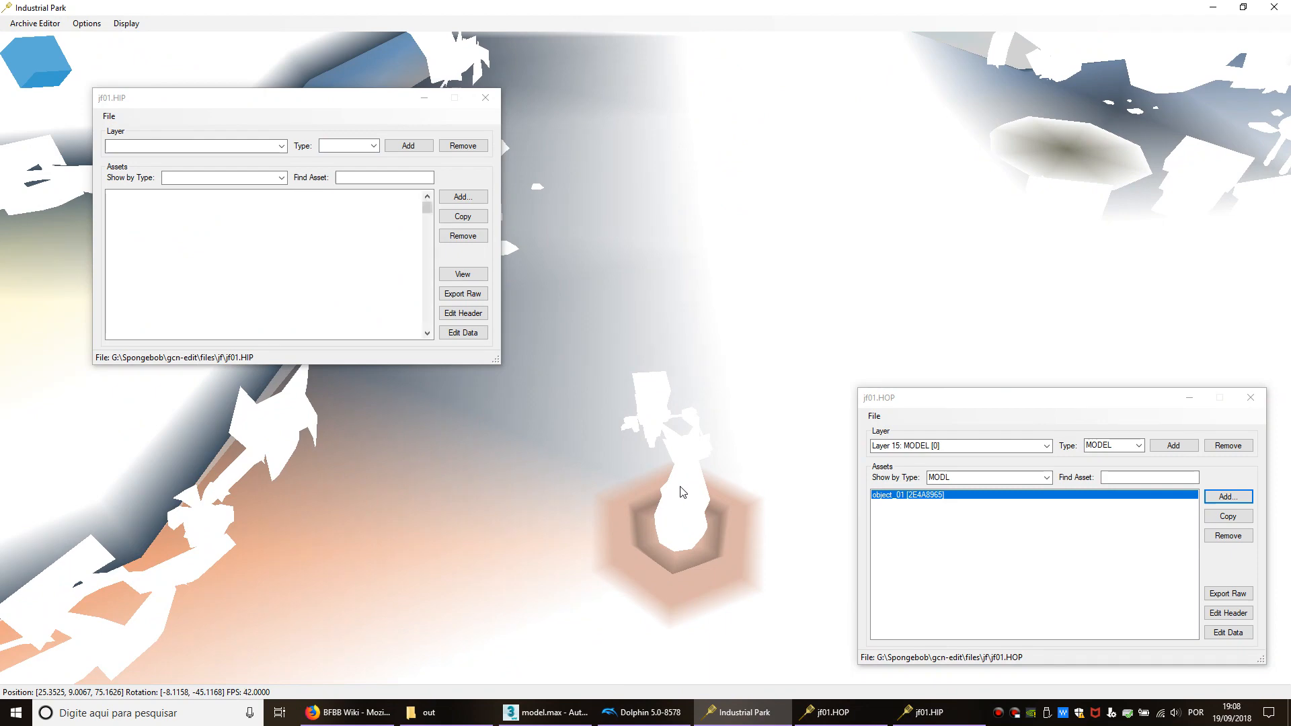
{"action": "key", "text": "s"}
{"action": "left_click", "coordinate": [168, 179]}
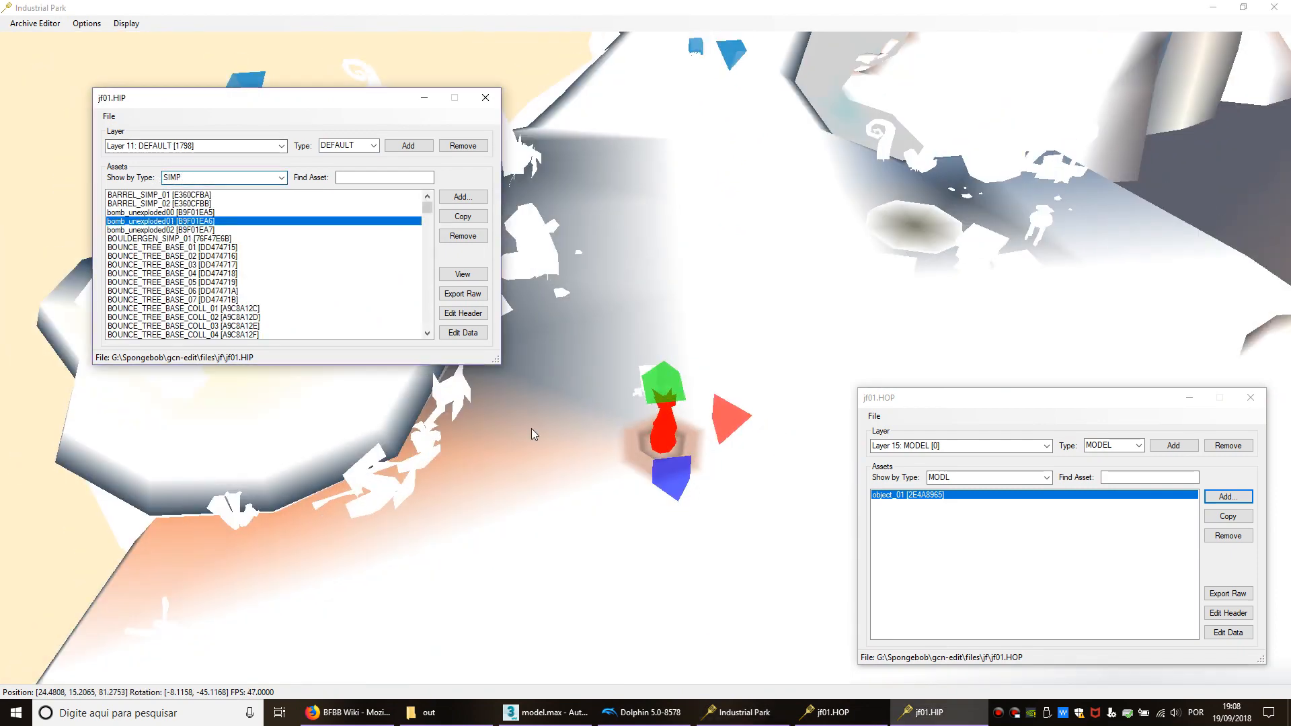
{"action": "left_click", "coordinate": [462, 217]}
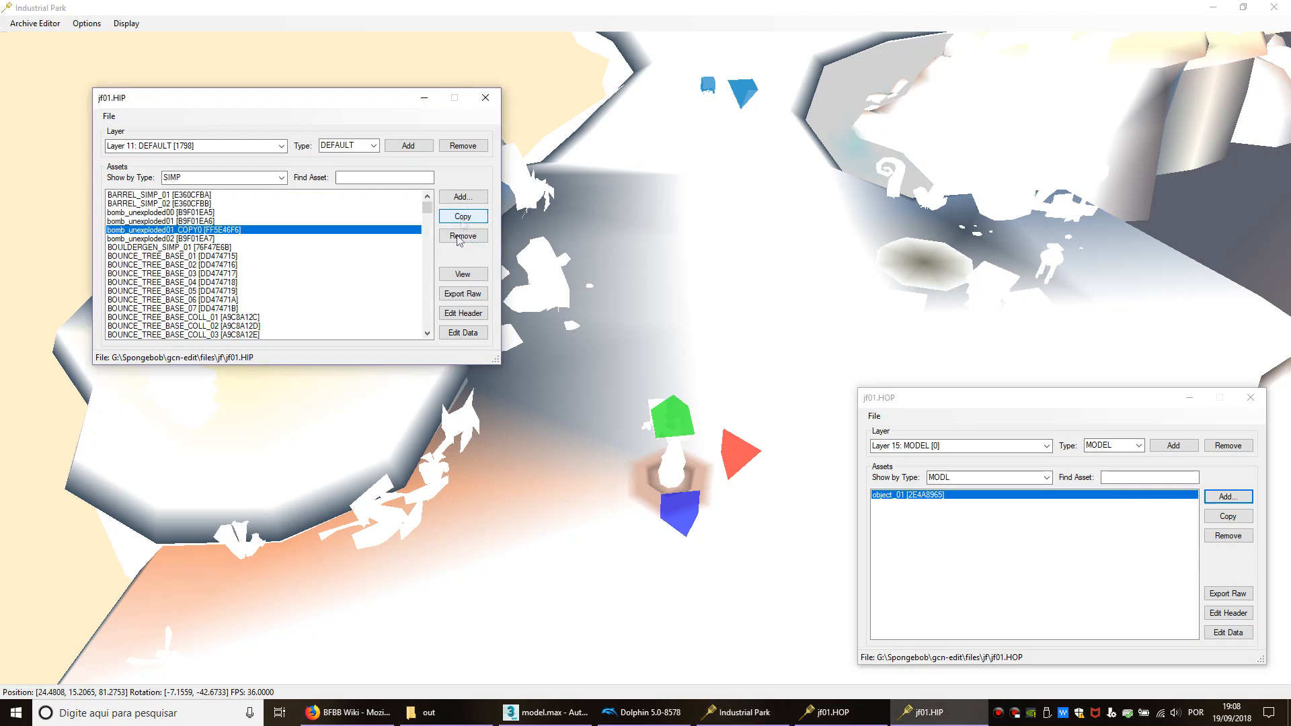
Step: Rename the duplicated SIMP asset to level_object_01 in its asset header, with its asset ID matching the new name
{"action": "left_click", "coordinate": [462, 314]}
{"action": "left_click_drag", "start_coordinate": [135, 34], "coordinate": [585, 321]}
{"action": "double_click", "coordinate": [624, 353]}
{"action": "key", "text": "BackSpace"}
{"action": "type", "text": "level_object_01"}
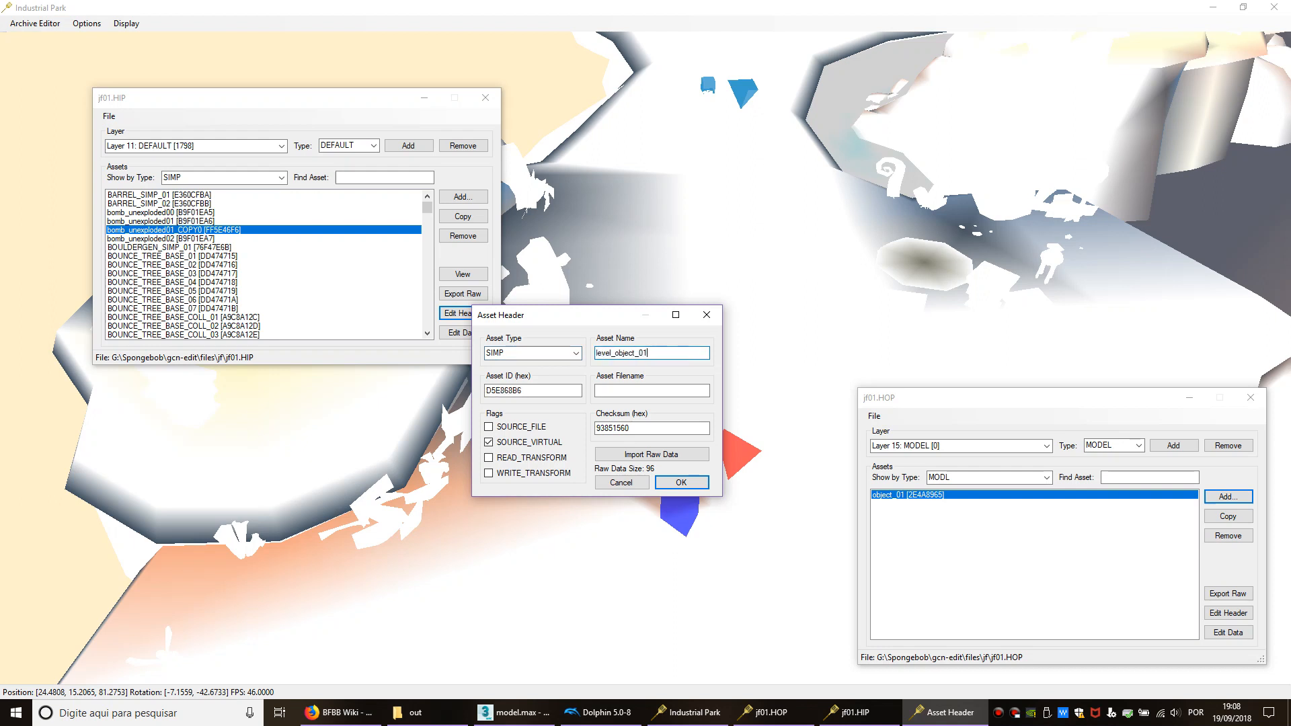
{"action": "key", "text": "ctrl+a"}
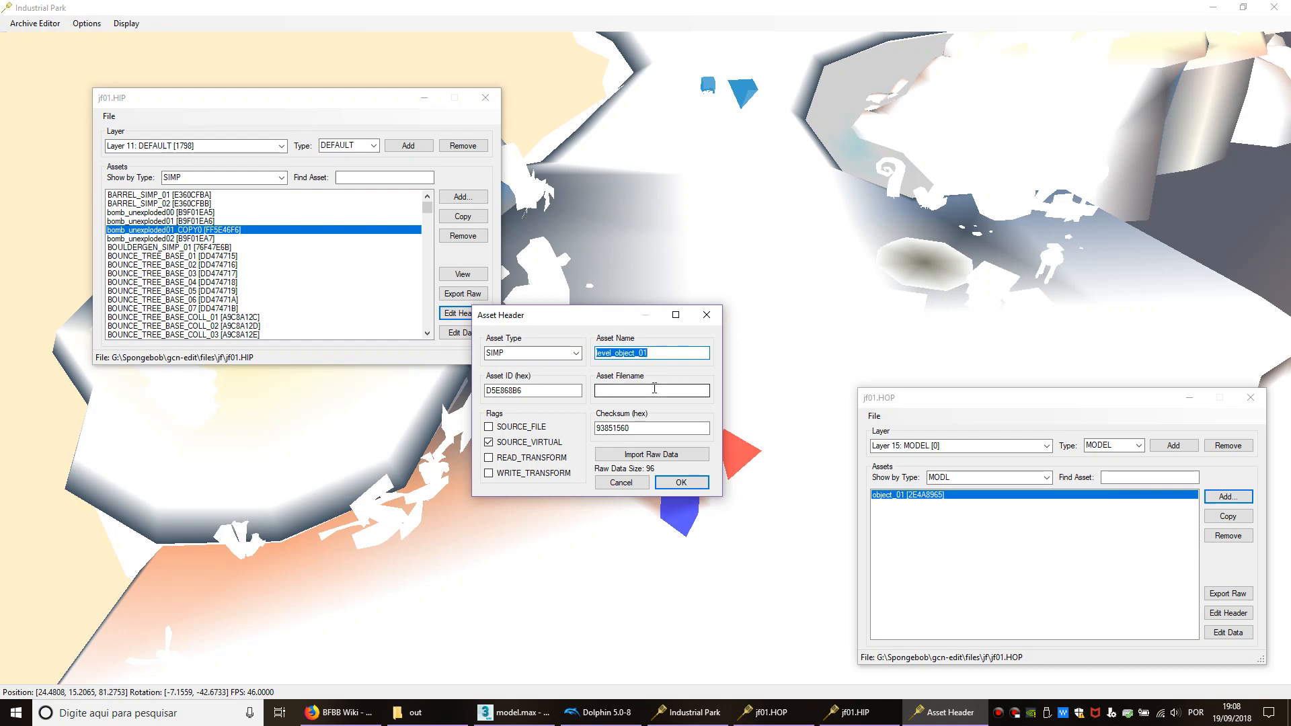
{"action": "left_click_drag", "start_coordinate": [537, 390], "coordinate": [499, 393]}
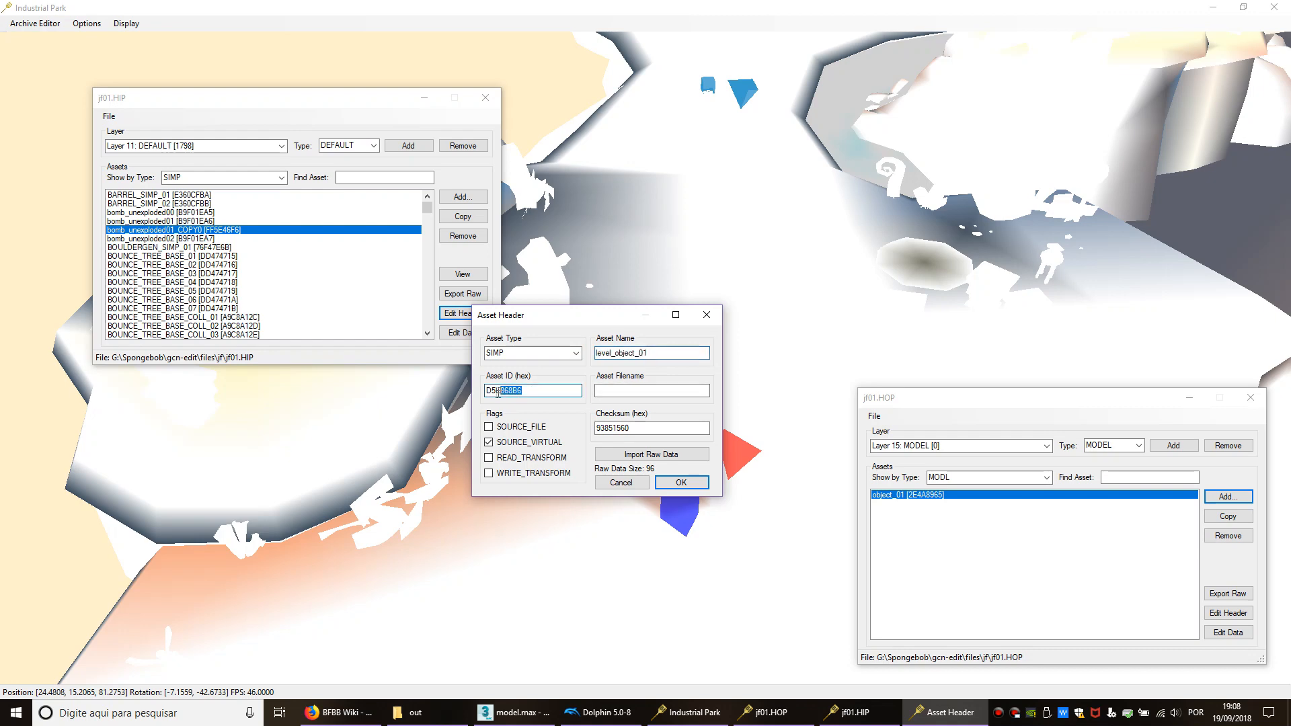
{"action": "left_click", "coordinate": [680, 482]}
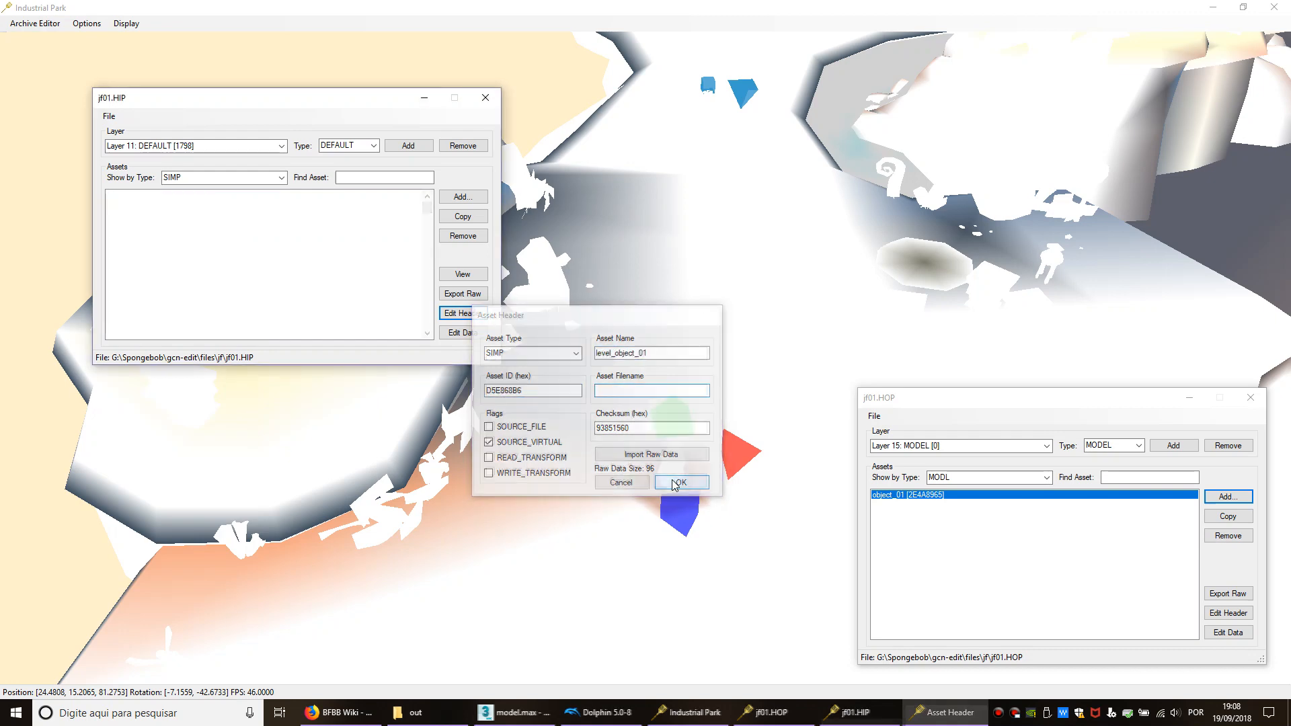
Step: Move level_object_01 aside from the original bomb in the level view
{"action": "scroll", "coordinate": [650, 409], "scroll_direction": "down", "scroll_amount": 5}
{"action": "left_click_drag", "start_coordinate": [669, 384], "coordinate": [677, 388]}
{"action": "scroll", "coordinate": [677, 388], "scroll_direction": "up", "scroll_amount": 5}
{"action": "middle_click_drag", "start_coordinate": [676, 426], "coordinate": [651, 398]}
{"action": "scroll", "coordinate": [716, 425], "scroll_direction": "up", "scroll_amount": 5}
{"action": "scroll", "coordinate": [720, 428], "scroll_direction": "down", "scroll_amount": 2}
{"action": "key", "text": "d"}
{"action": "key", "text": "s"}
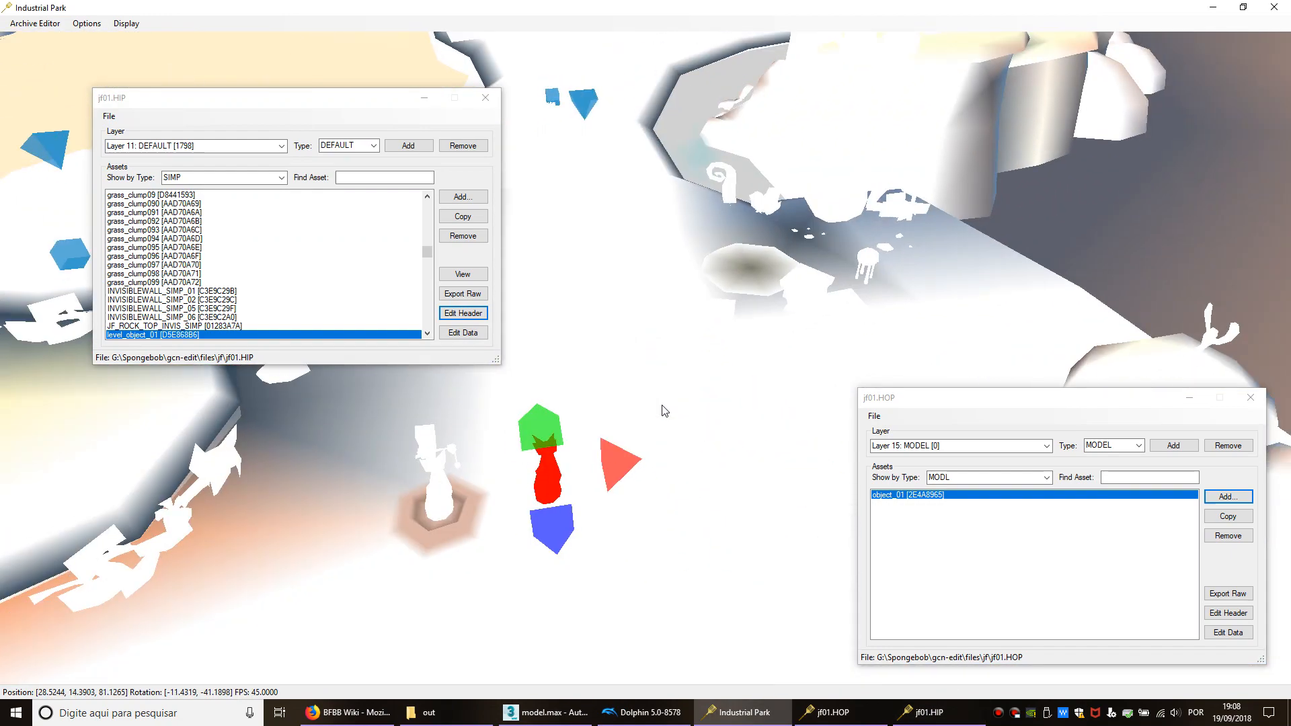
Step: Load the level's textures from the jf01 folder inside Textures
{"action": "left_click", "coordinate": [86, 24]}
{"action": "left_click", "coordinate": [111, 50]}
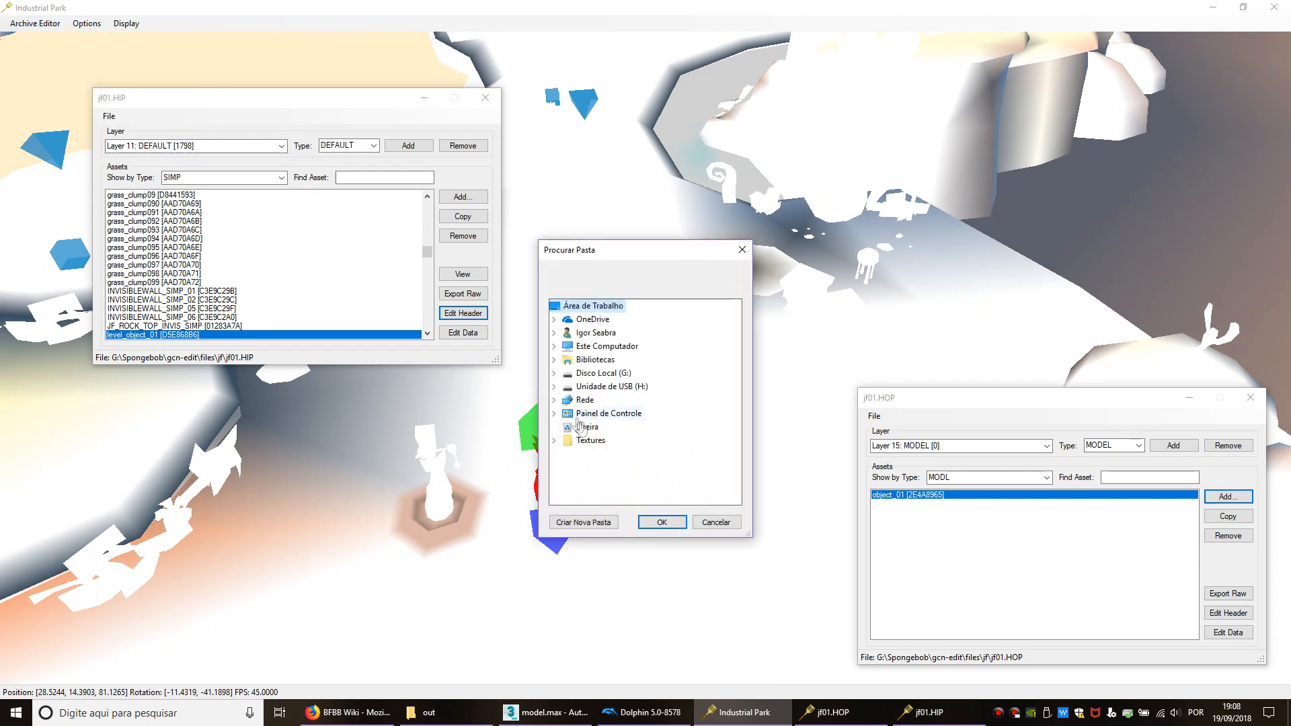
{"action": "double_click", "coordinate": [599, 443]}
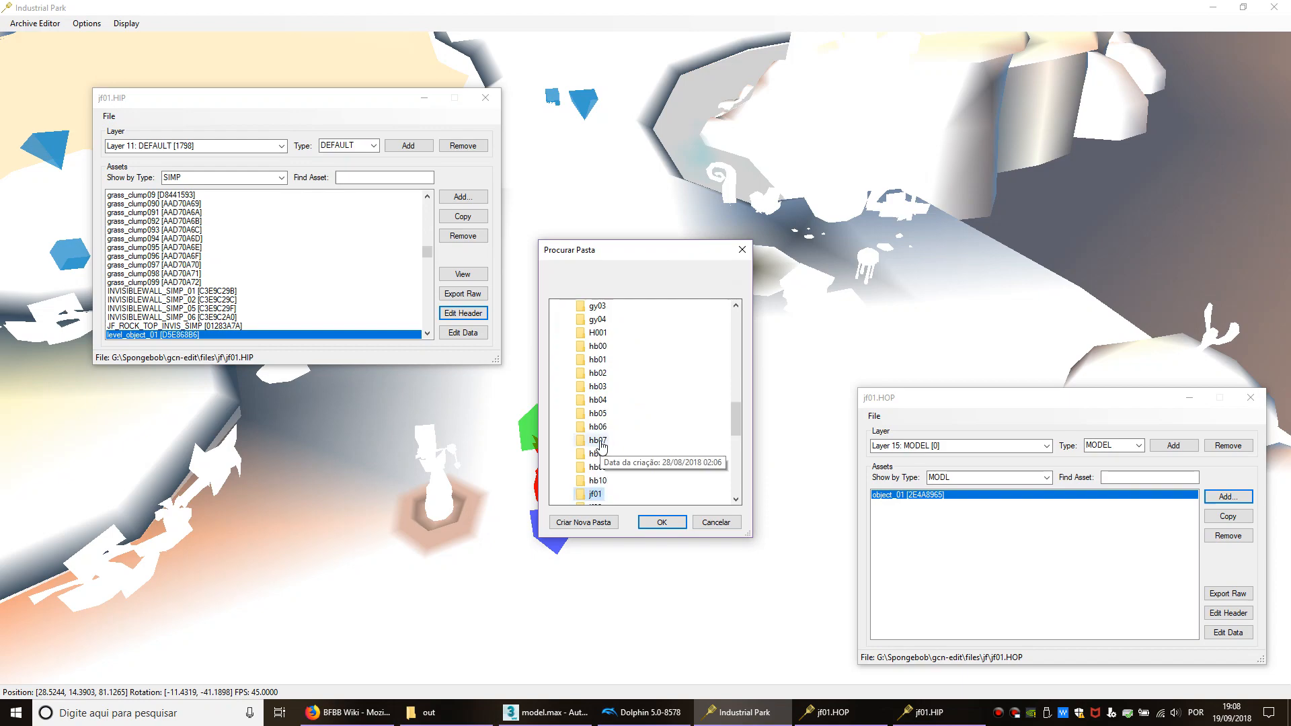
{"action": "key", "text": "Return"}
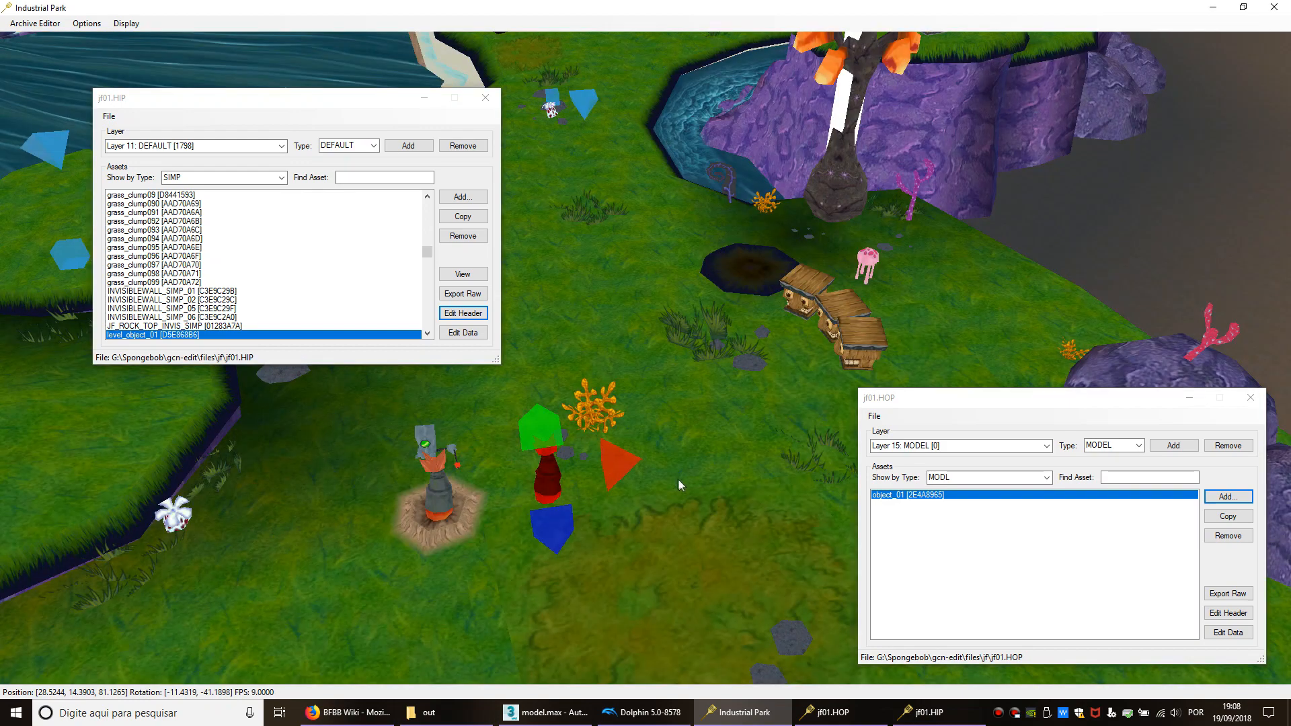
Step: Open level_object_01's asset data for editing and enlarge the editor to show all placement properties
{"action": "left_click", "coordinate": [461, 334]}
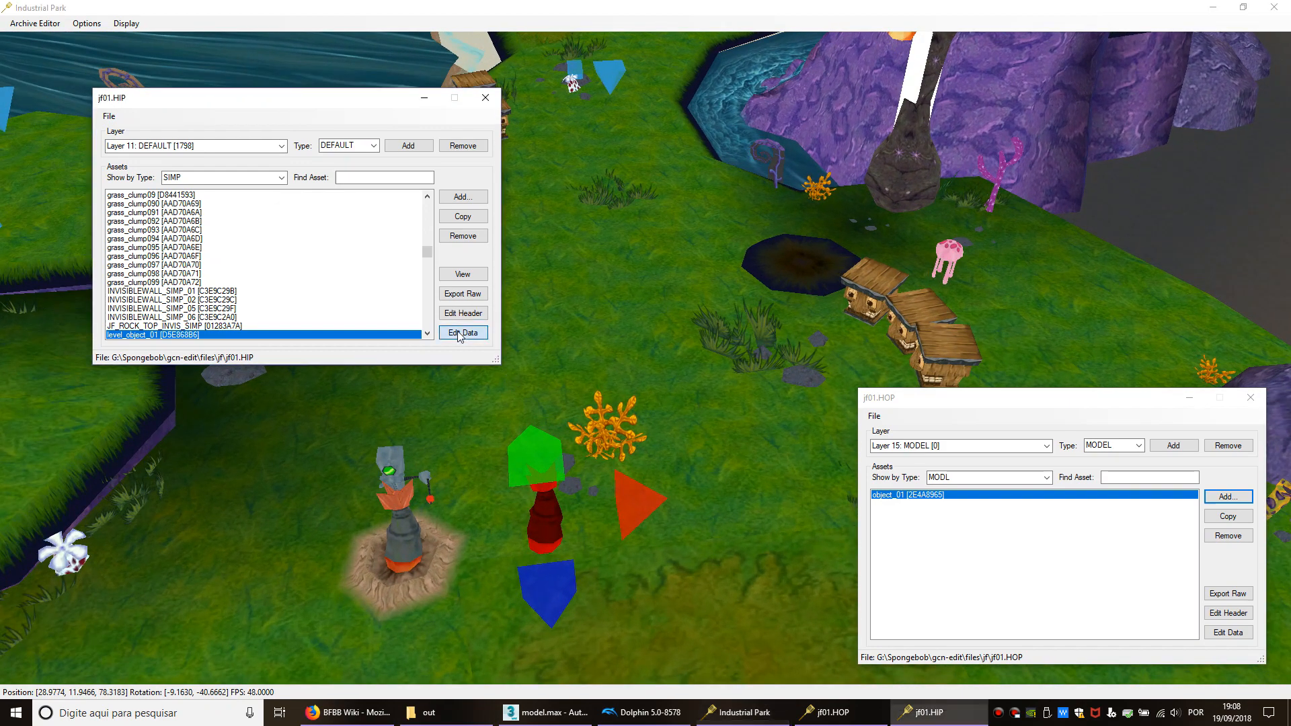
{"action": "left_click_drag", "start_coordinate": [112, 56], "coordinate": [666, 167]}
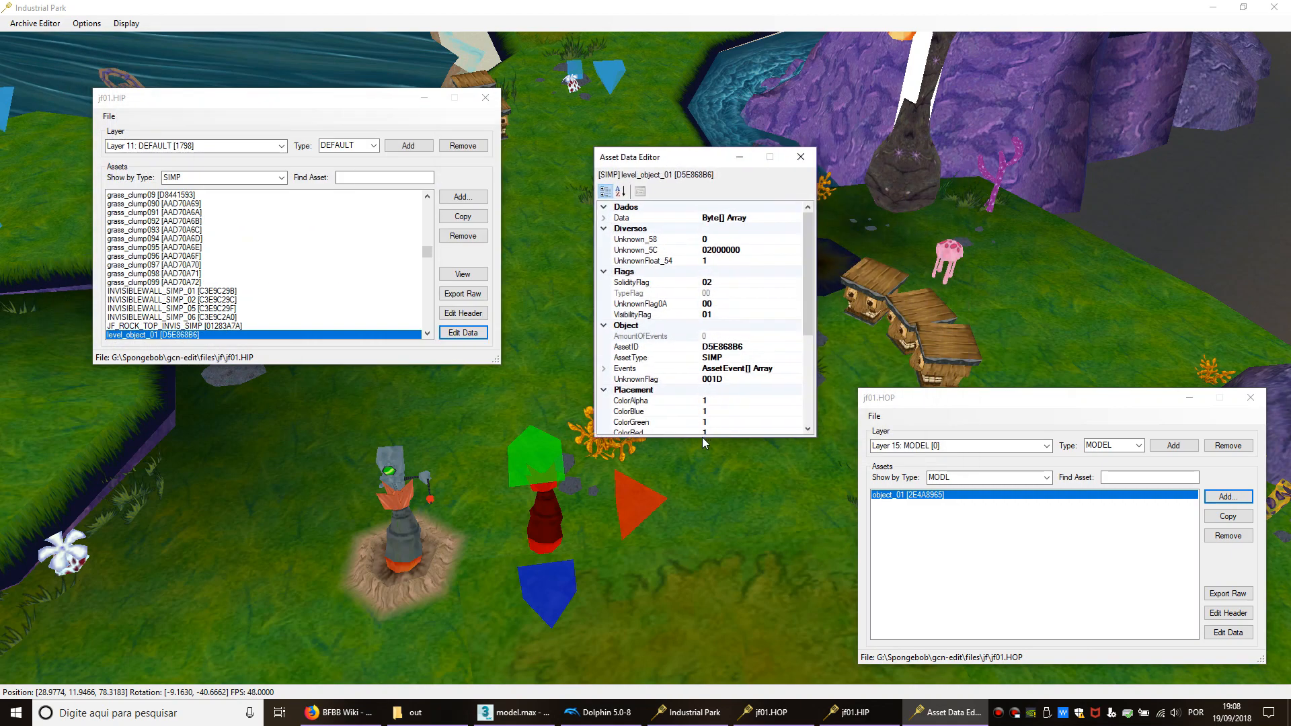
{"action": "left_click_drag", "start_coordinate": [702, 437], "coordinate": [704, 641]}
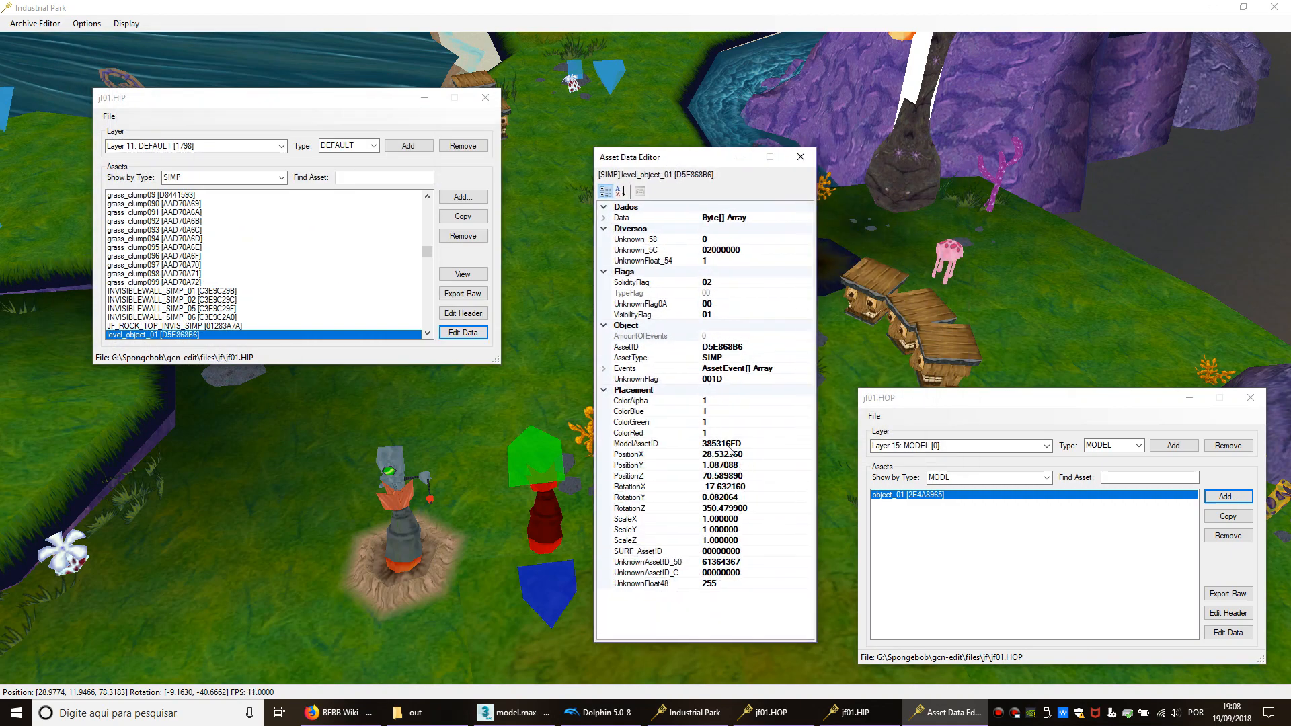
{"action": "left_click", "coordinate": [669, 447]}
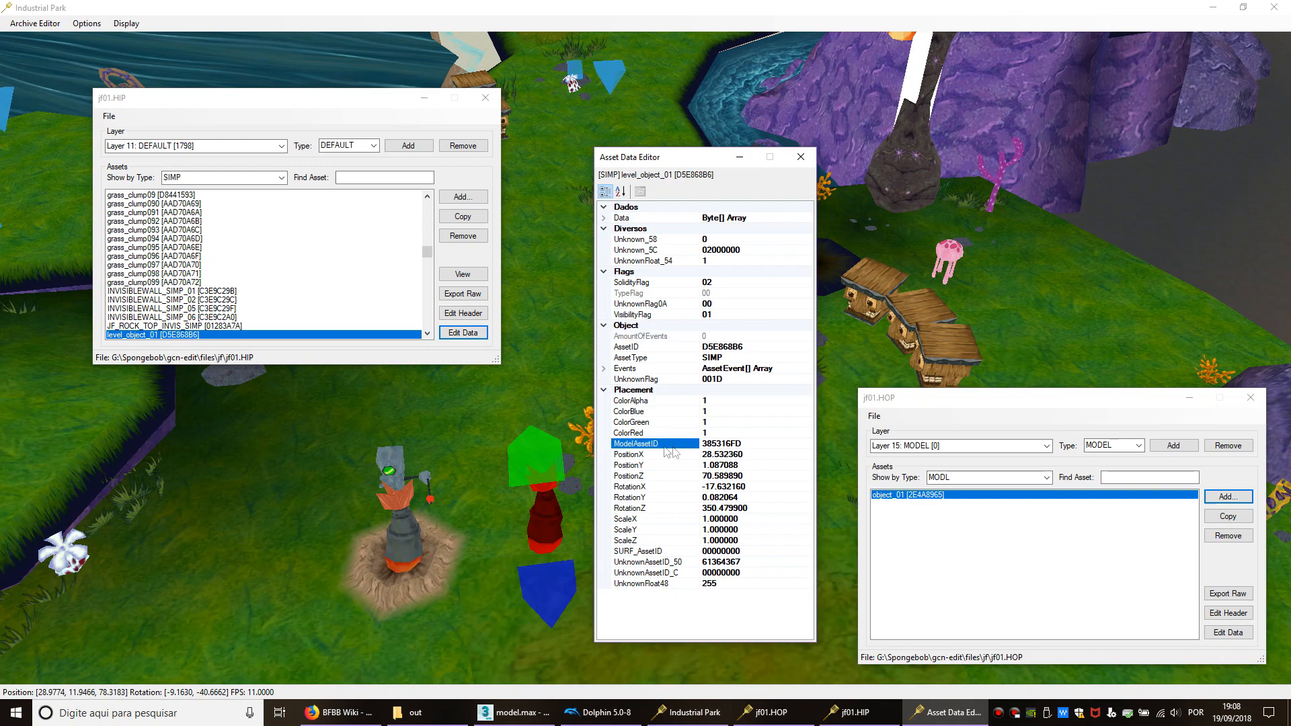
{"action": "right_click_drag", "start_coordinate": [544, 504], "coordinate": [513, 541]}
Step: Look up object_01's asset ID in its header and set level_object_01's ModelAssetID to 2E4A8965
{"action": "left_click", "coordinate": [745, 449]}
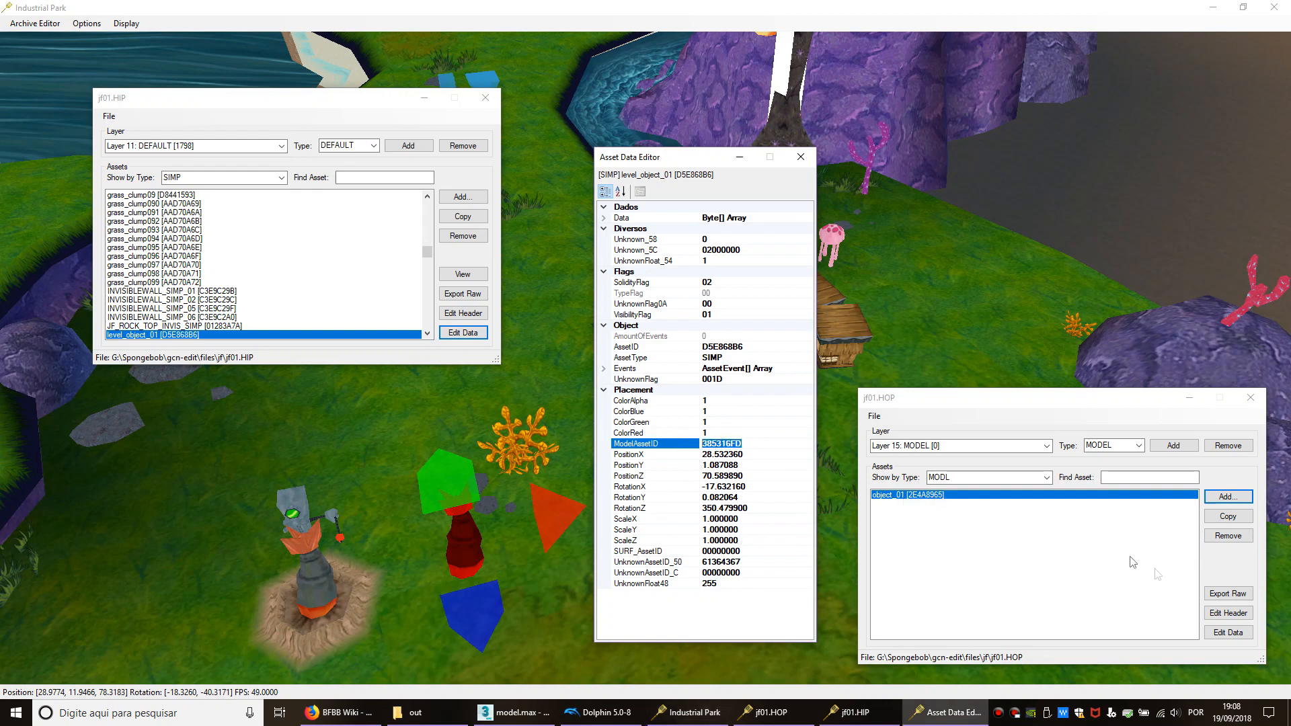
{"action": "left_click", "coordinate": [1228, 613]}
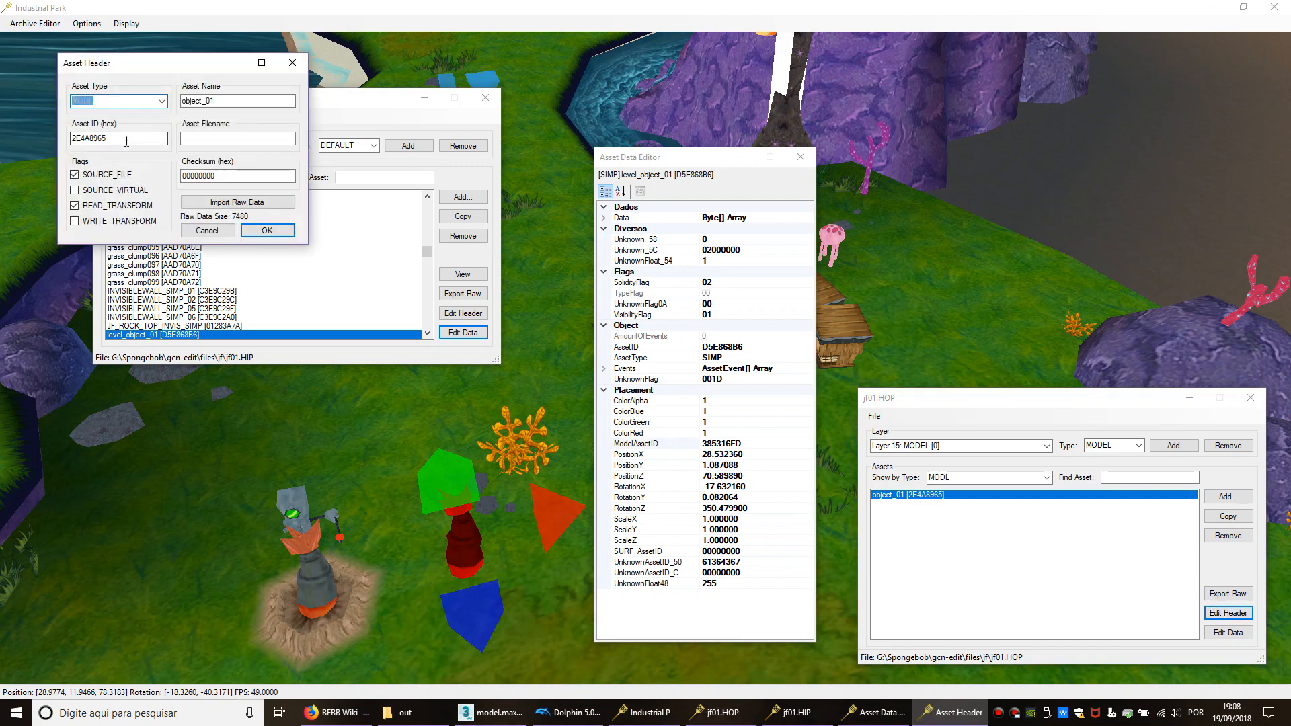
{"action": "left_click", "coordinate": [222, 231]}
{"action": "left_click", "coordinate": [764, 455]}
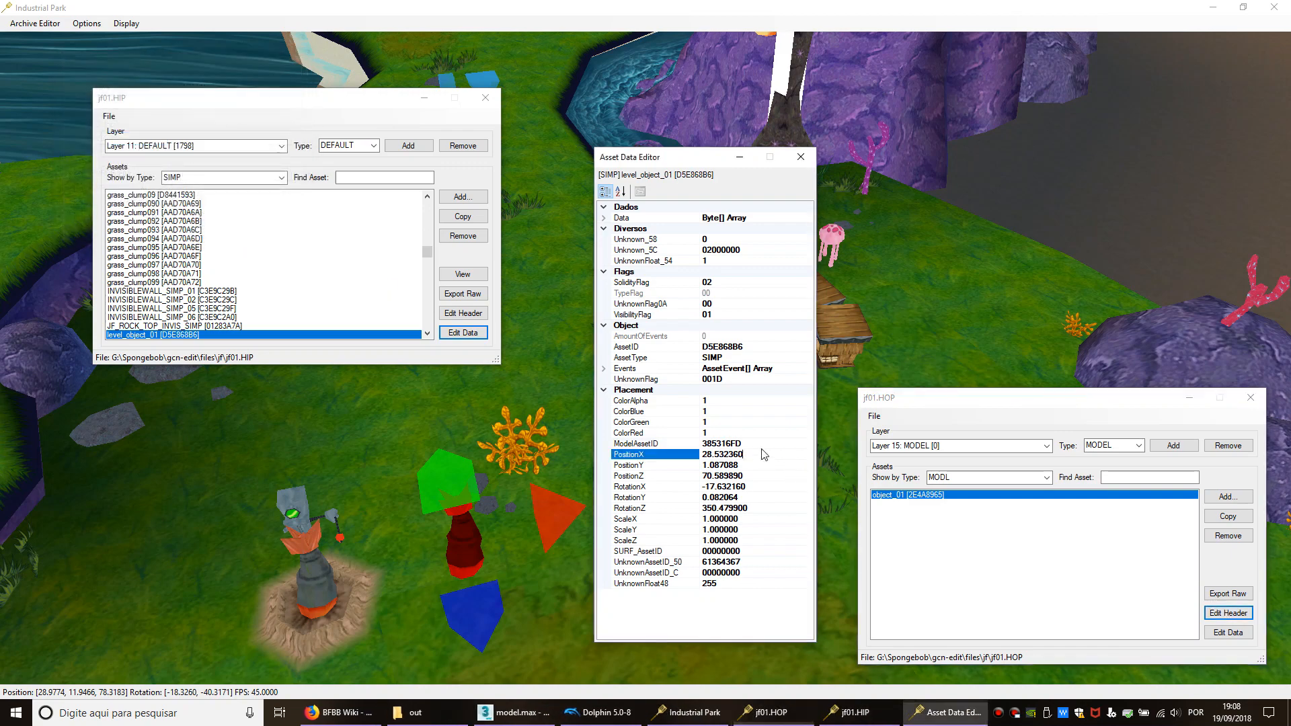
{"action": "double_click", "coordinate": [755, 445]}
{"action": "type", "text": "2E4A8965"}
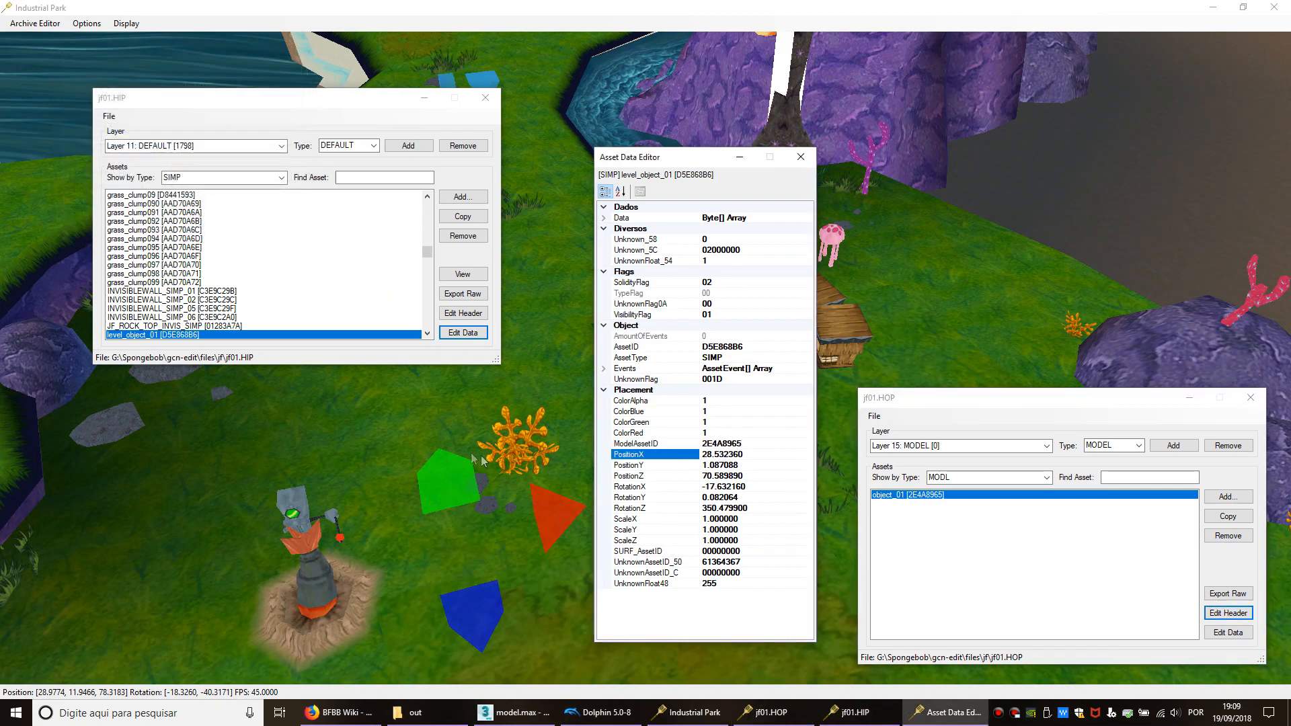
Step: Look over the level from a distance and from below to locate the newly assigned model
{"action": "left_click", "coordinate": [481, 455]}
{"action": "scroll", "coordinate": [477, 450], "scroll_direction": "down", "scroll_amount": 10}
{"action": "middle_click_drag", "start_coordinate": [508, 453], "coordinate": [494, 441]}
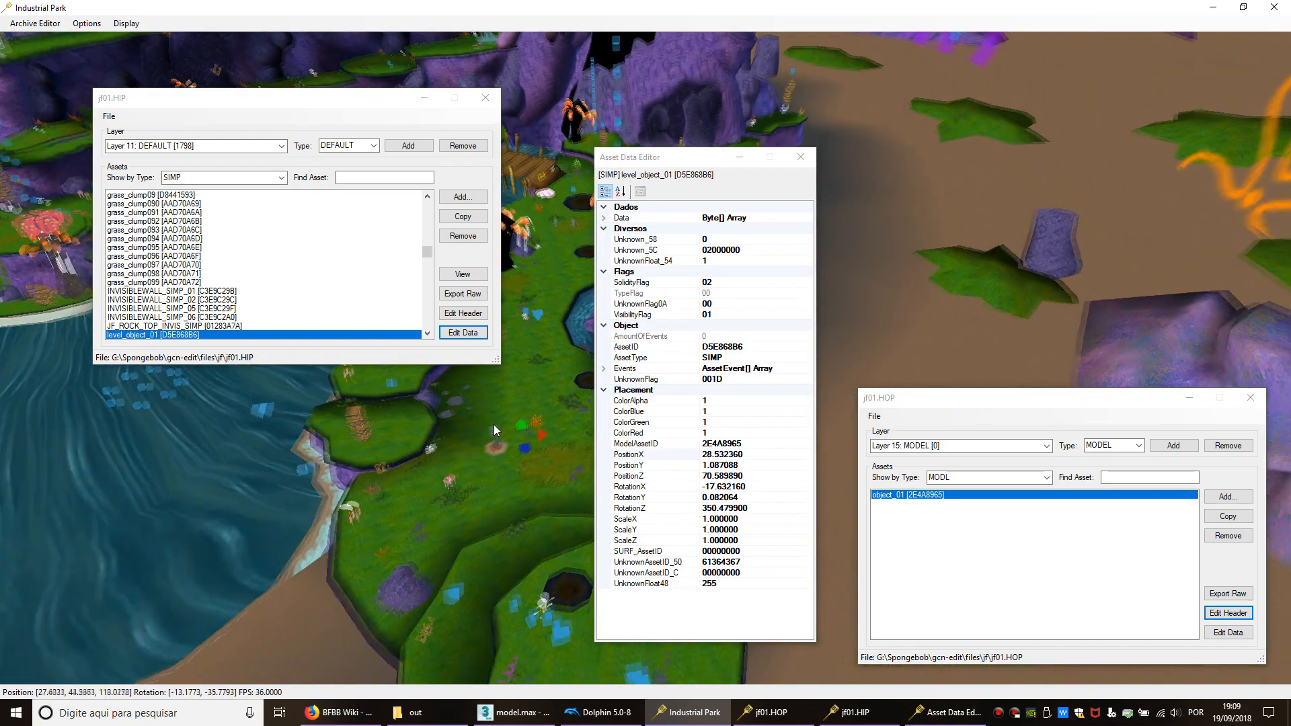
{"action": "scroll", "coordinate": [493, 425], "scroll_direction": "down", "scroll_amount": 10}
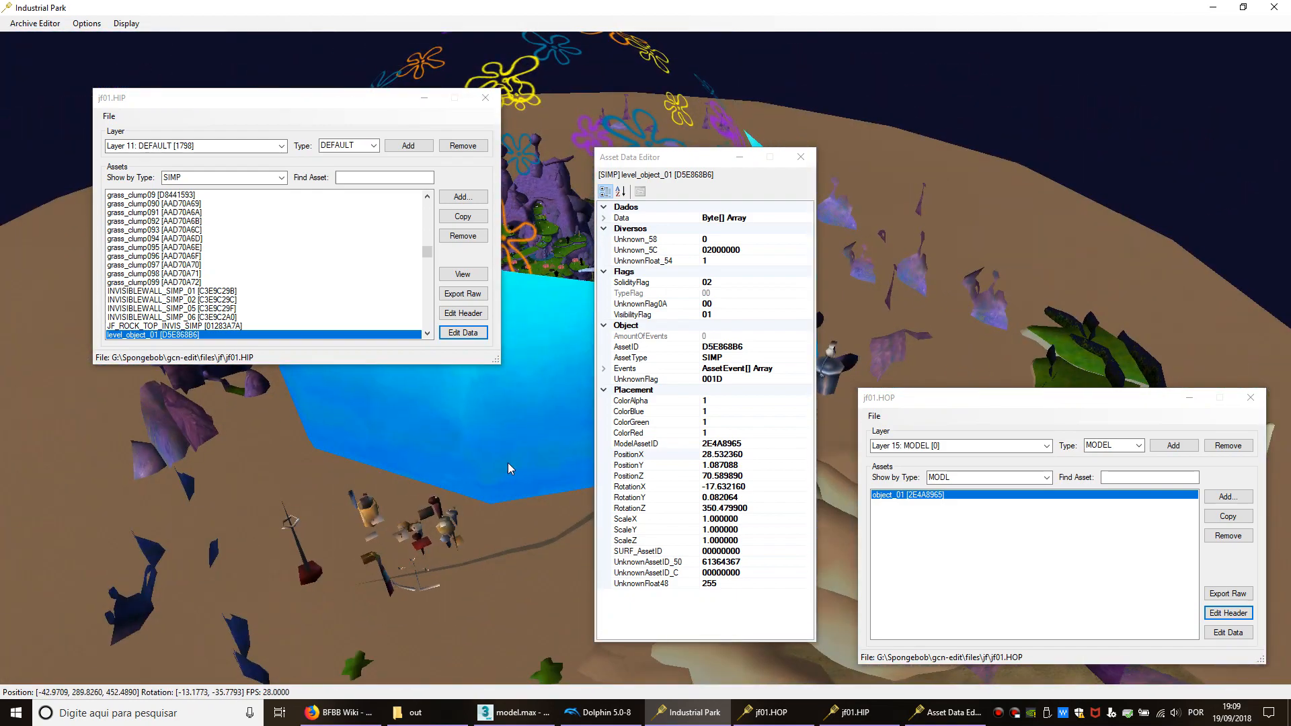
{"action": "key", "text": "r"}
{"action": "middle_click_drag", "start_coordinate": [521, 463], "coordinate": [471, 350]}
{"action": "middle_click", "coordinate": [470, 353]}
{"action": "middle_click_drag", "start_coordinate": [339, 482], "coordinate": [918, 382]}
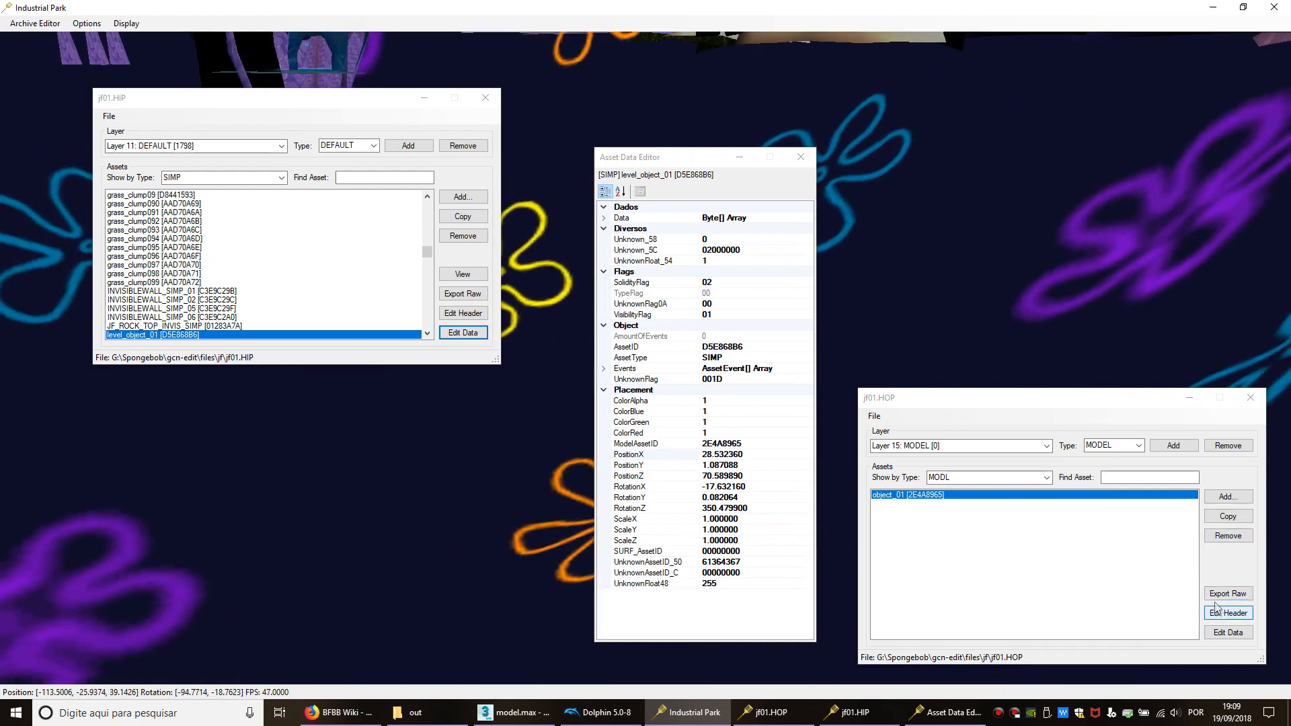
Step: Center the view on level_object_01 and examine where its model parts lie from several sides
{"action": "left_click", "coordinate": [473, 280]}
{"action": "middle_click_drag", "start_coordinate": [449, 454], "coordinate": [534, 401]}
{"action": "key", "text": "s"}
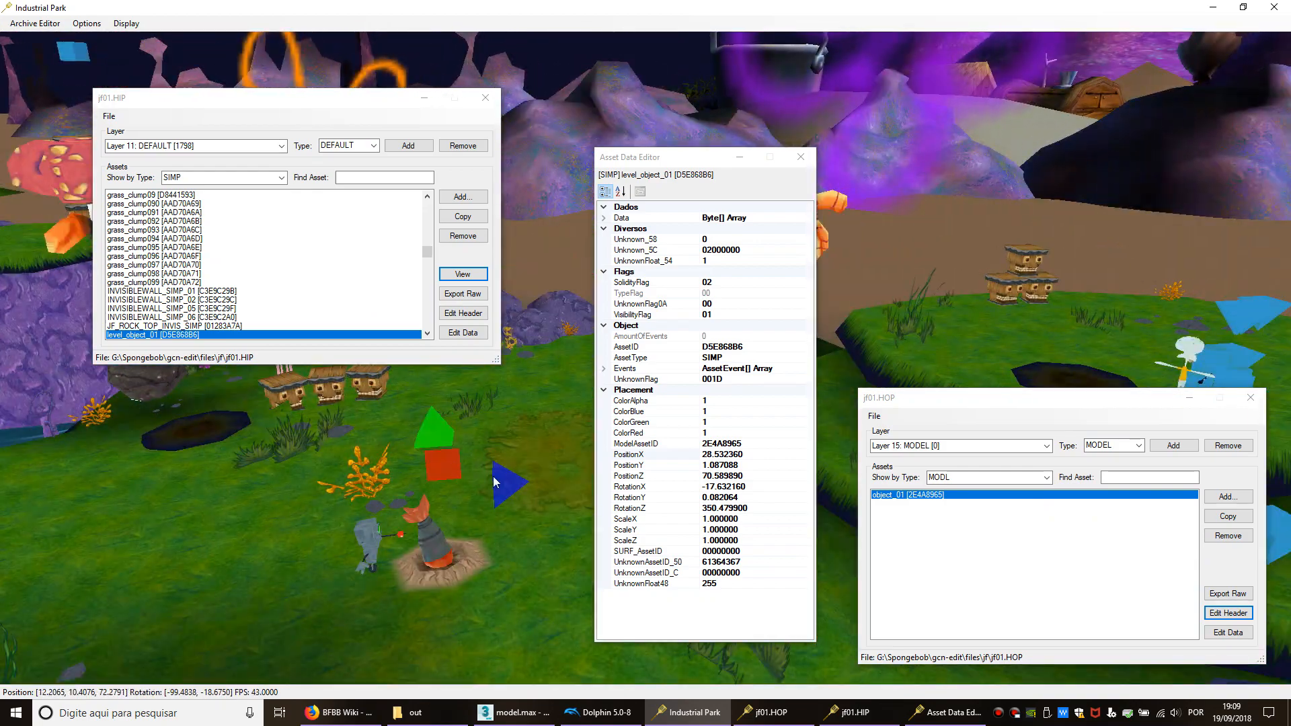
{"action": "key", "text": "s"}
{"action": "key", "text": "d"}
{"action": "middle_click_drag", "start_coordinate": [439, 443], "coordinate": [453, 429]}
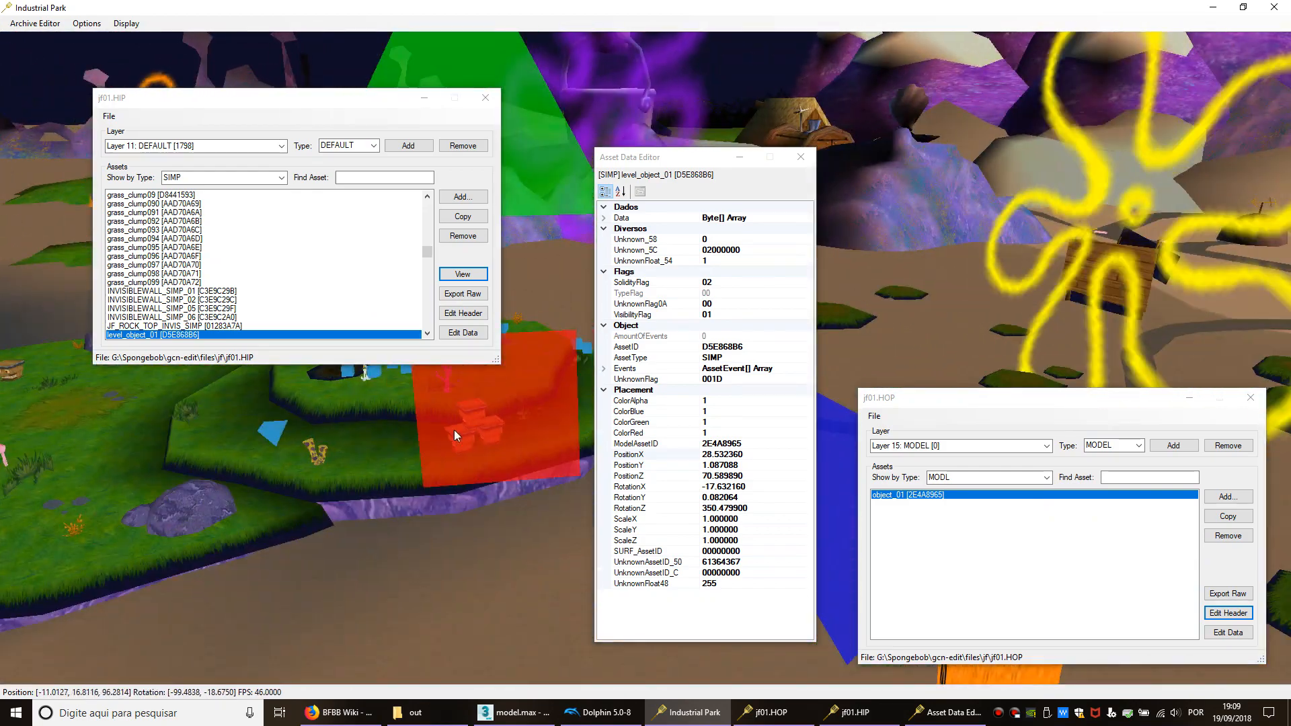
{"action": "key", "text": "s"}
{"action": "left_click", "coordinate": [452, 311]}
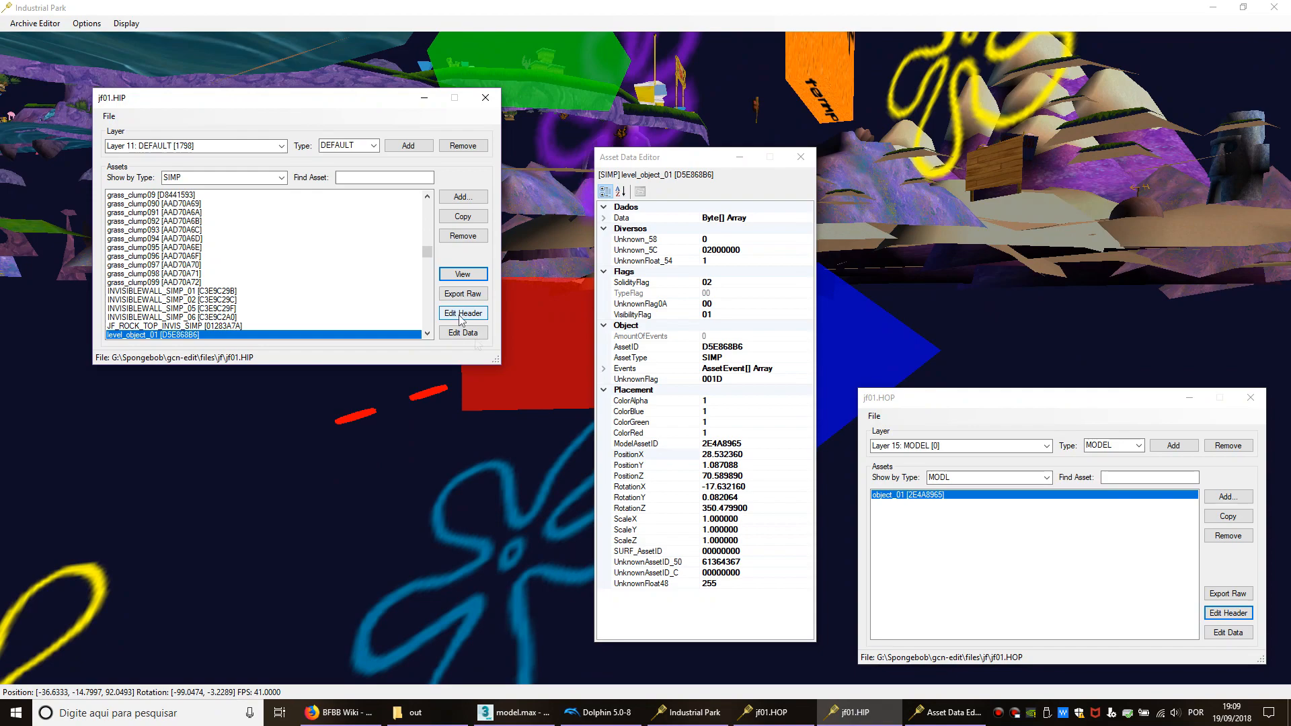
{"action": "key", "text": "w"}
{"action": "middle_click_drag", "start_coordinate": [430, 439], "coordinate": [726, 543]}
{"action": "key", "text": "a"}
{"action": "middle_click_drag", "start_coordinate": [396, 508], "coordinate": [565, 517]}
{"action": "middle_click_drag", "start_coordinate": [216, 510], "coordinate": [592, 521]}
{"action": "middle_click_drag", "start_coordinate": [376, 512], "coordinate": [605, 585]}
{"action": "key", "text": "s"}
Step: Close the asset data and jf01.HIP editors and inspect the unobstructed model pieces below the level
{"action": "left_click", "coordinate": [800, 157]}
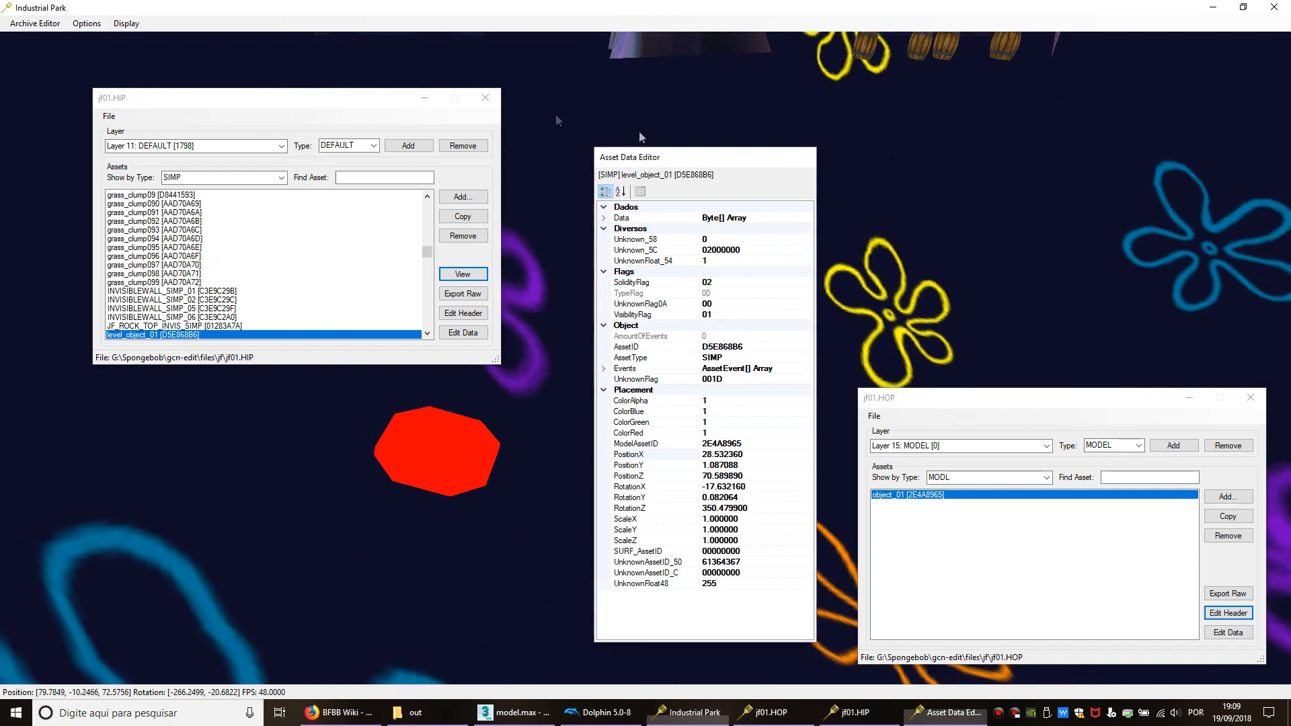
{"action": "left_click", "coordinate": [484, 98]}
{"action": "middle_click_drag", "start_coordinate": [349, 406], "coordinate": [585, 415]}
{"action": "key", "text": "s"}
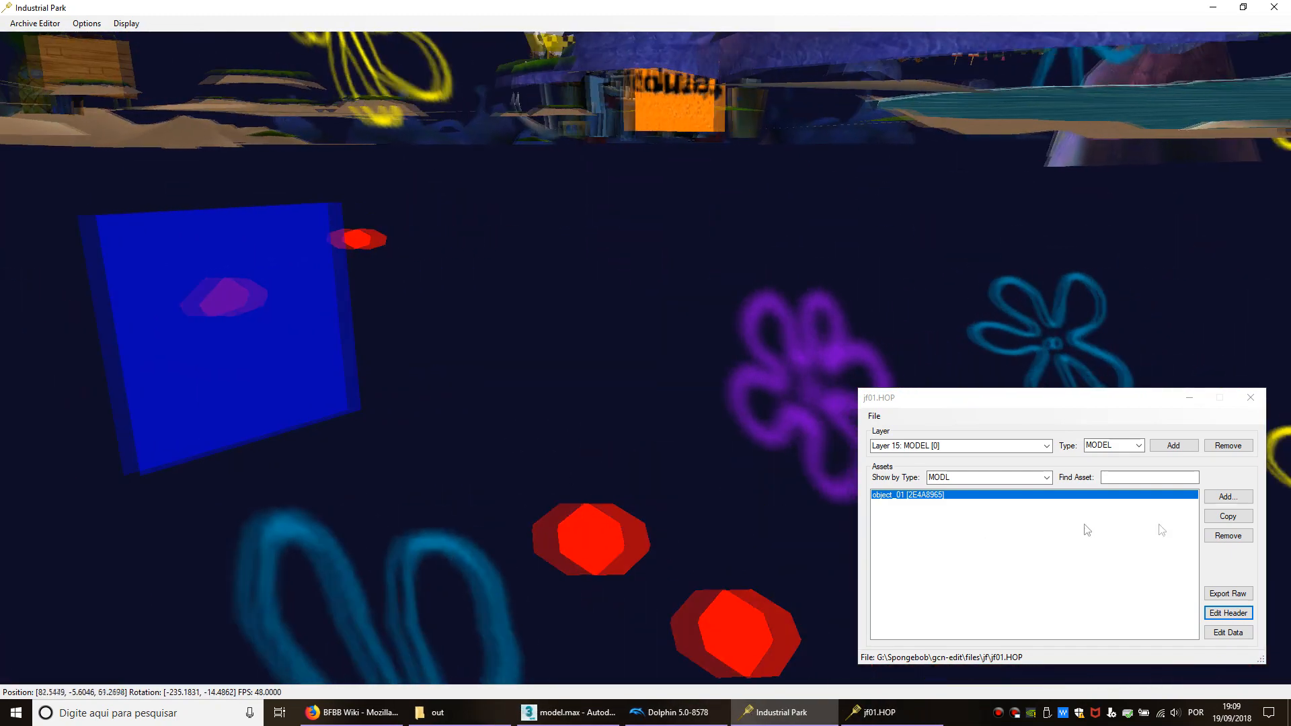
Step: Reopen the jf01.HIP editor and level_object_01's asset data, keeping both windows visible
{"action": "left_click", "coordinate": [20, 23]}
{"action": "left_click", "coordinate": [34, 88]}
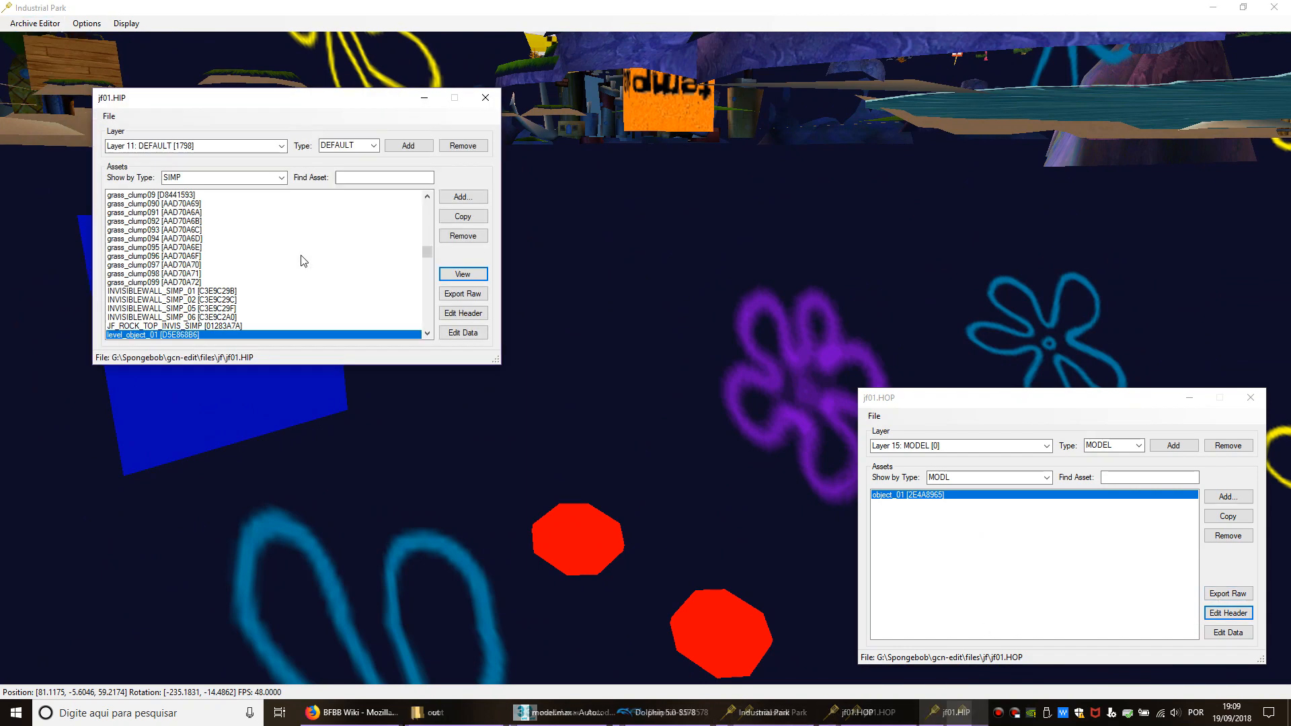
{"action": "left_click", "coordinate": [463, 333]}
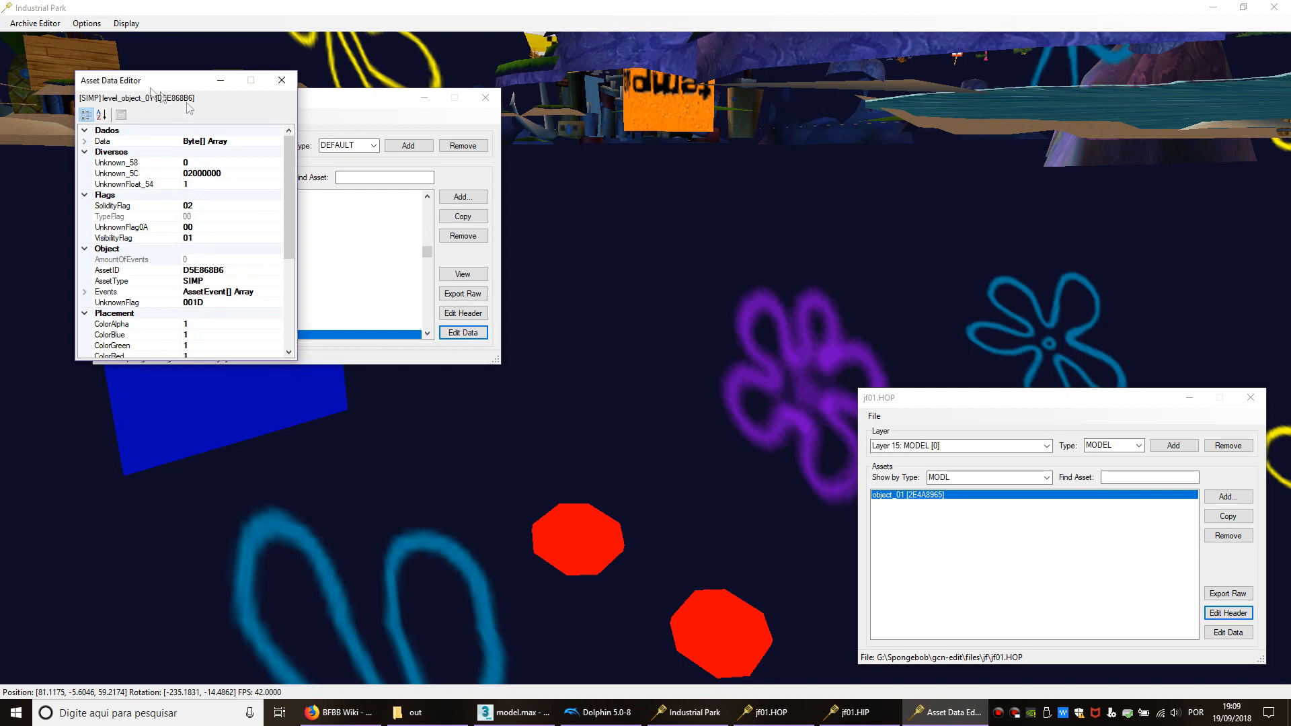
{"action": "left_click_drag", "start_coordinate": [152, 89], "coordinate": [622, 192]}
Step: Set level_object_01's RotationX, RotationY and RotationZ to 0
{"action": "scroll", "coordinate": [653, 331], "scroll_direction": "down", "scroll_amount": 5}
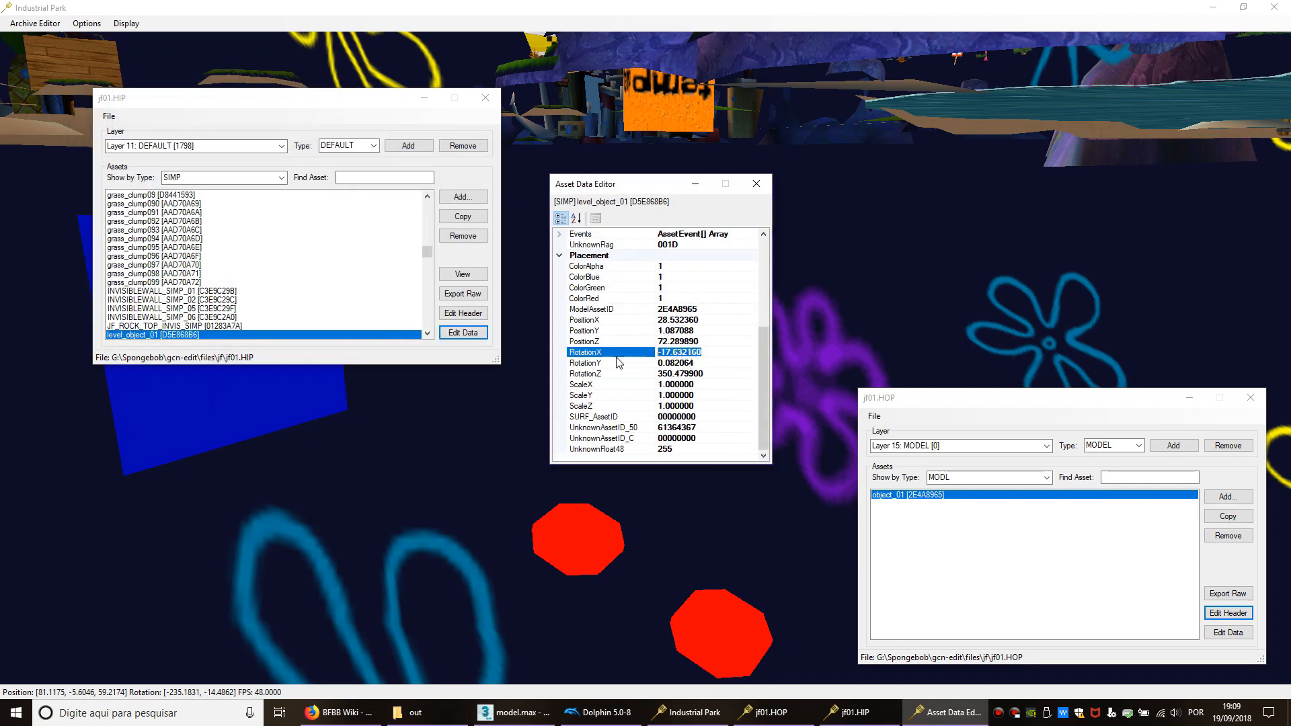
{"action": "type", "text": "0"}
{"action": "key", "text": "Return"}
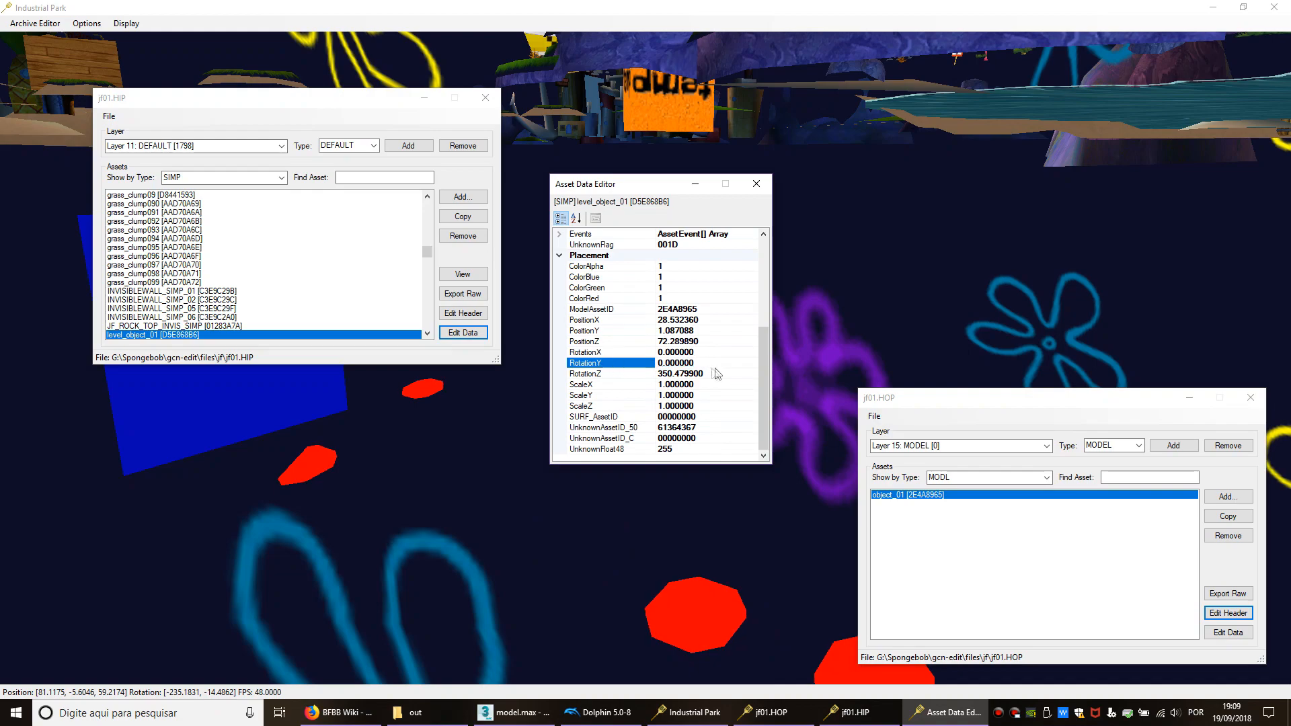
{"action": "left_click", "coordinate": [630, 375]}
{"action": "type", "text": "0"}
{"action": "key", "text": "Return"}
{"action": "left_click", "coordinate": [632, 355]}
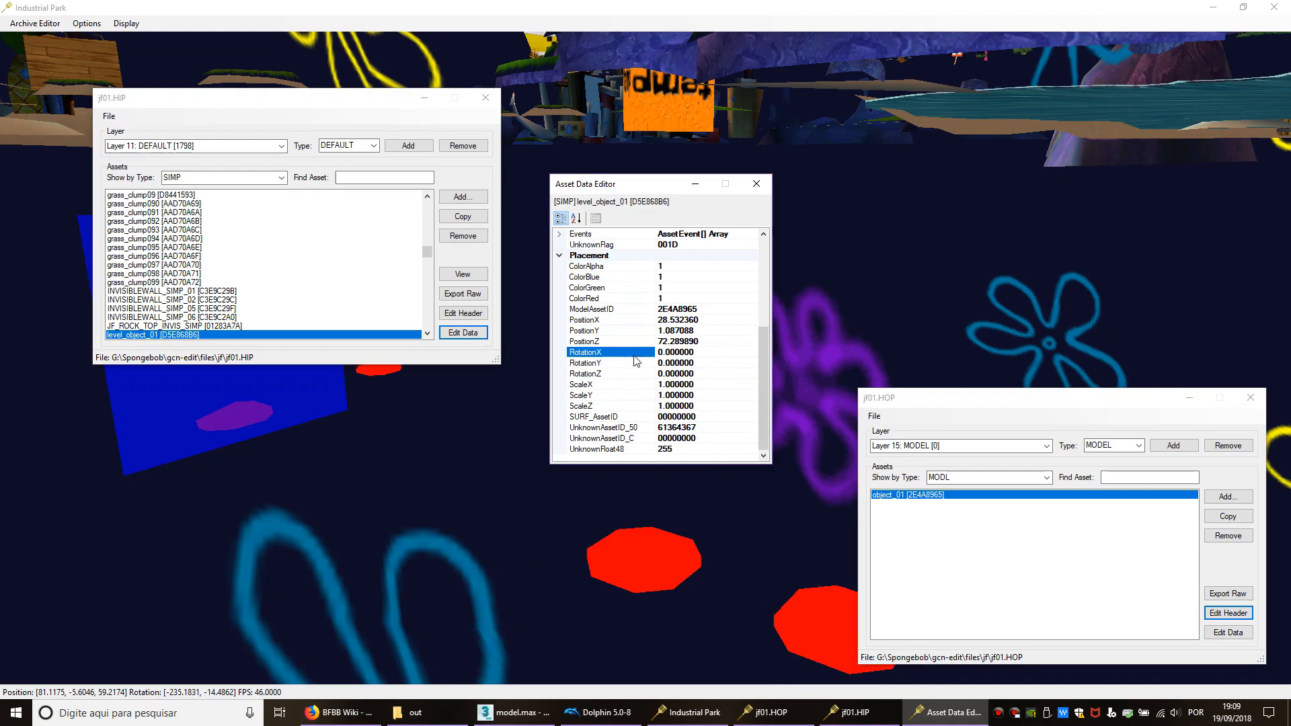
Step: Move level_object_01 along the X axis to the outer edge of the level terrain
{"action": "key", "text": "s"}
{"action": "middle_click_drag", "start_coordinate": [482, 398], "coordinate": [226, 464]}
{"action": "key", "text": "a"}
{"action": "key", "text": "w"}
{"action": "key", "text": "s"}
{"action": "key", "text": "s"}
{"action": "key", "text": "w"}
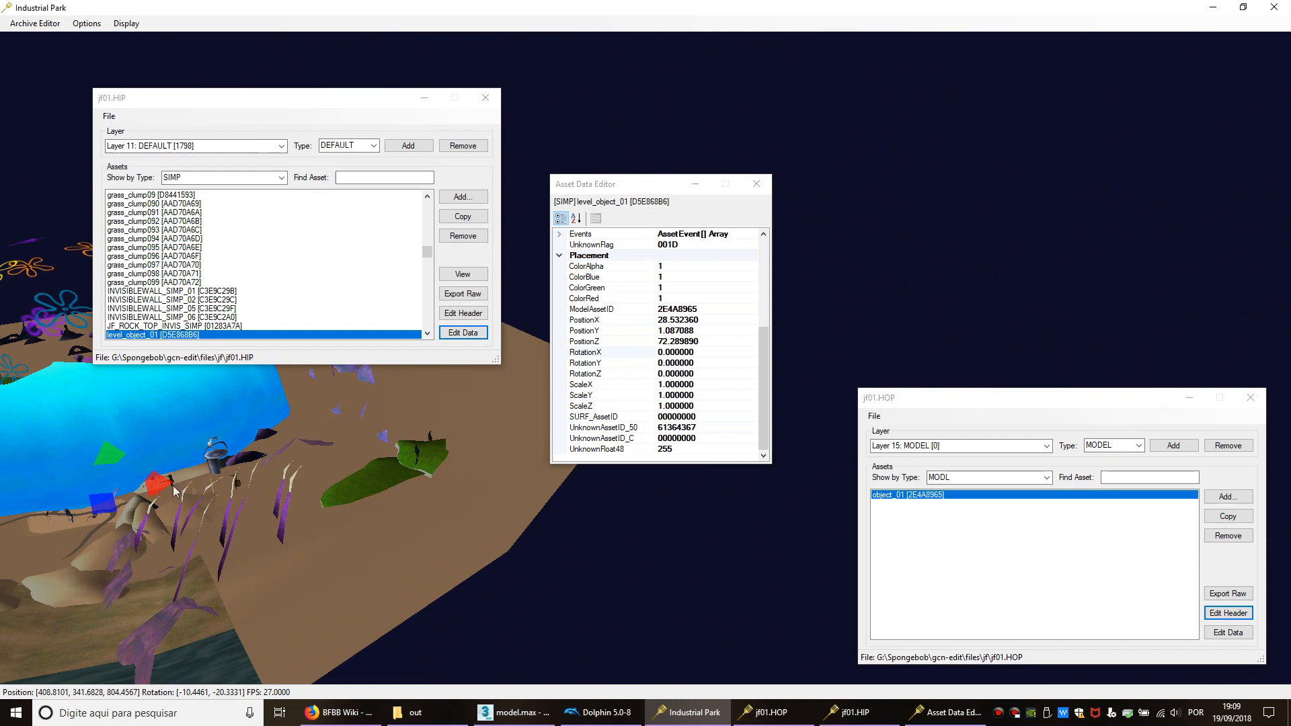
{"action": "left_click_drag", "start_coordinate": [333, 472], "coordinate": [1020, 343]}
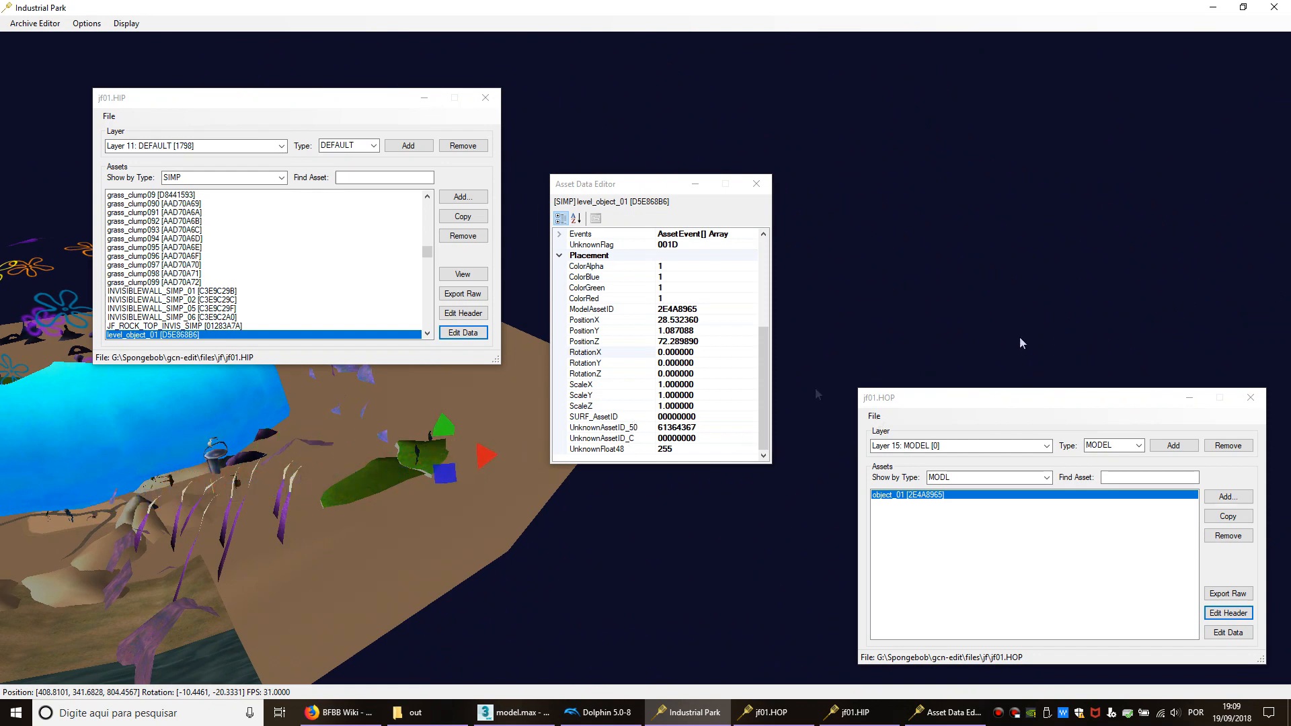
Step: Move level_object_01 farther along the X axis into the empty space well beyond the terrain
{"action": "middle_click_drag", "start_coordinate": [496, 476], "coordinate": [463, 477]}
{"action": "key", "text": "d"}
{"action": "right_click_drag", "start_coordinate": [464, 472], "coordinate": [355, 434]}
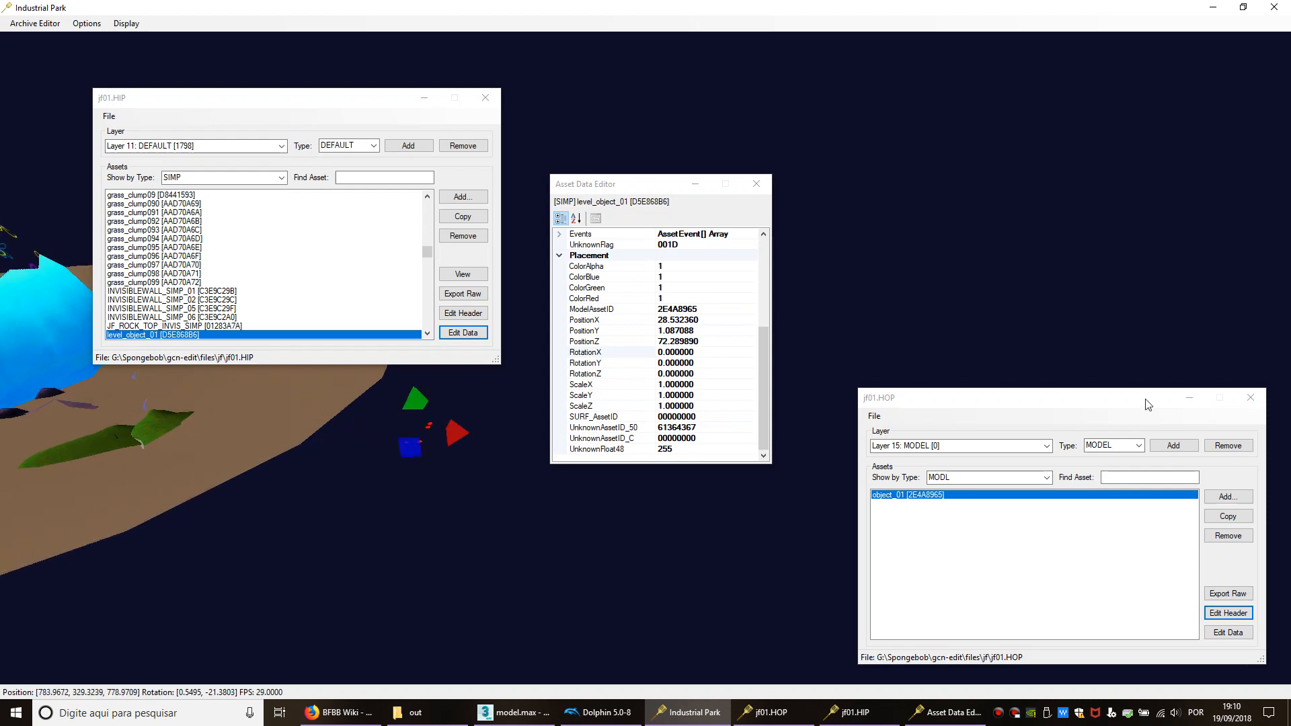
{"action": "right_click_drag", "start_coordinate": [358, 496], "coordinate": [340, 505]}
{"action": "left_click_drag", "start_coordinate": [455, 447], "coordinate": [1031, 396]}
{"action": "middle_click_drag", "start_coordinate": [464, 506], "coordinate": [396, 492]}
{"action": "right_click_drag", "start_coordinate": [395, 498], "coordinate": [202, 506]}
{"action": "left_click_drag", "start_coordinate": [154, 486], "coordinate": [1170, 464]}
{"action": "left_click_drag", "start_coordinate": [278, 486], "coordinate": [1186, 471]}
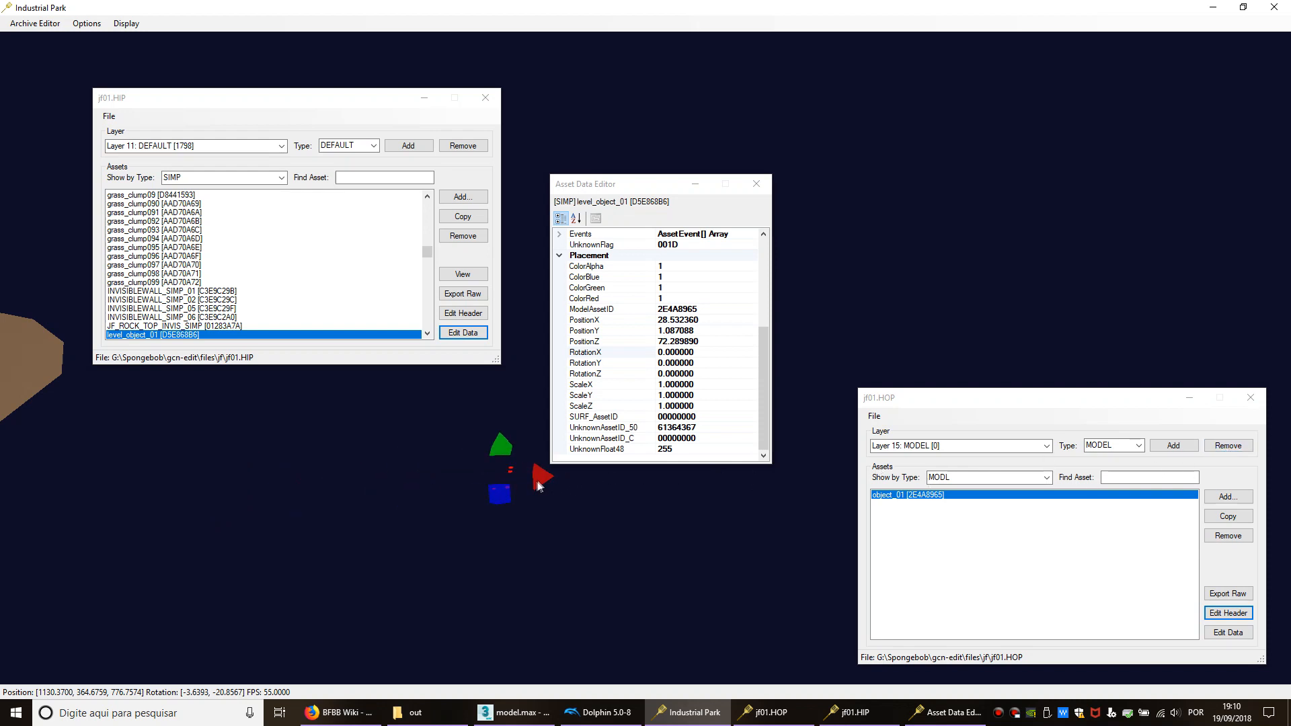
{"action": "middle_click_drag", "start_coordinate": [398, 534], "coordinate": [580, 487]}
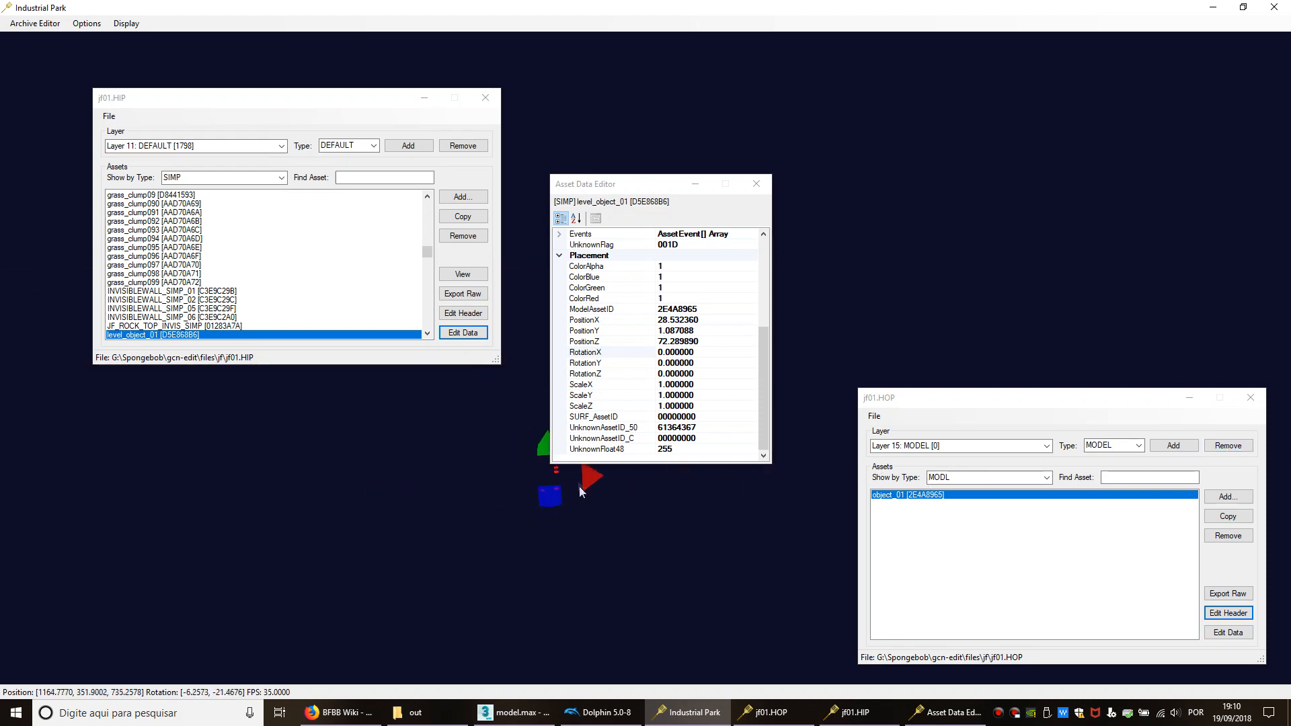
Step: Set level_object_01's PositionX to 1200 and PositionY to 0
{"action": "left_click", "coordinate": [695, 322]}
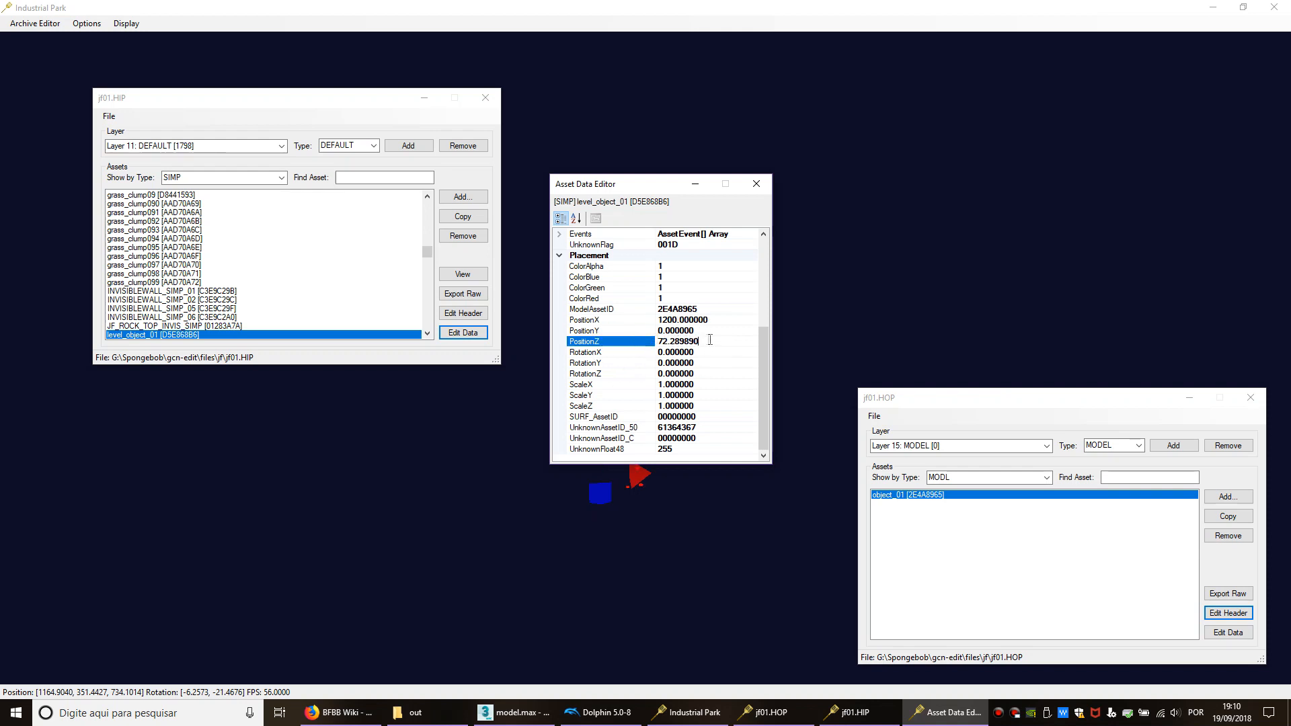
Step: Set the PositionZ of level_object_01 to 0 and close its asset data
{"action": "left_click", "coordinate": [619, 352]}
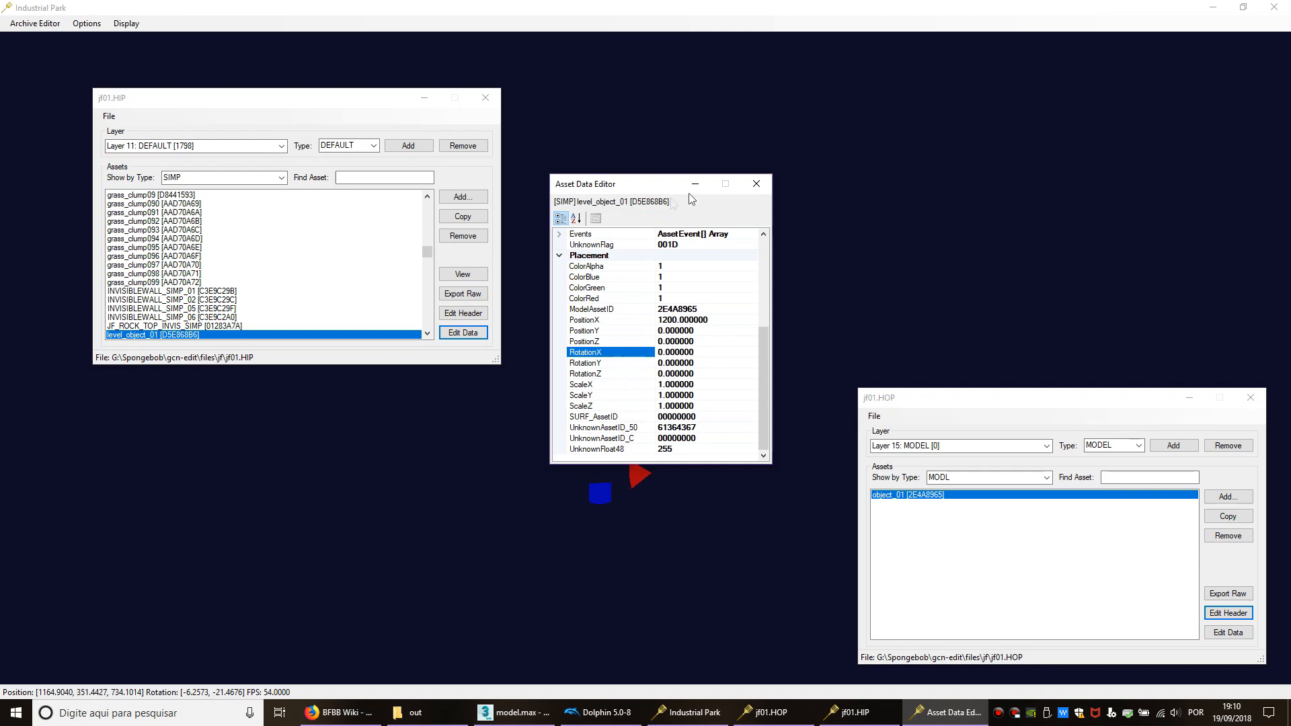
{"action": "left_click", "coordinate": [754, 185]}
Step: Examine the placed level_object_01 model in the 3D view from close up and several angles
{"action": "scroll", "coordinate": [635, 446], "scroll_direction": "up", "scroll_amount": 3}
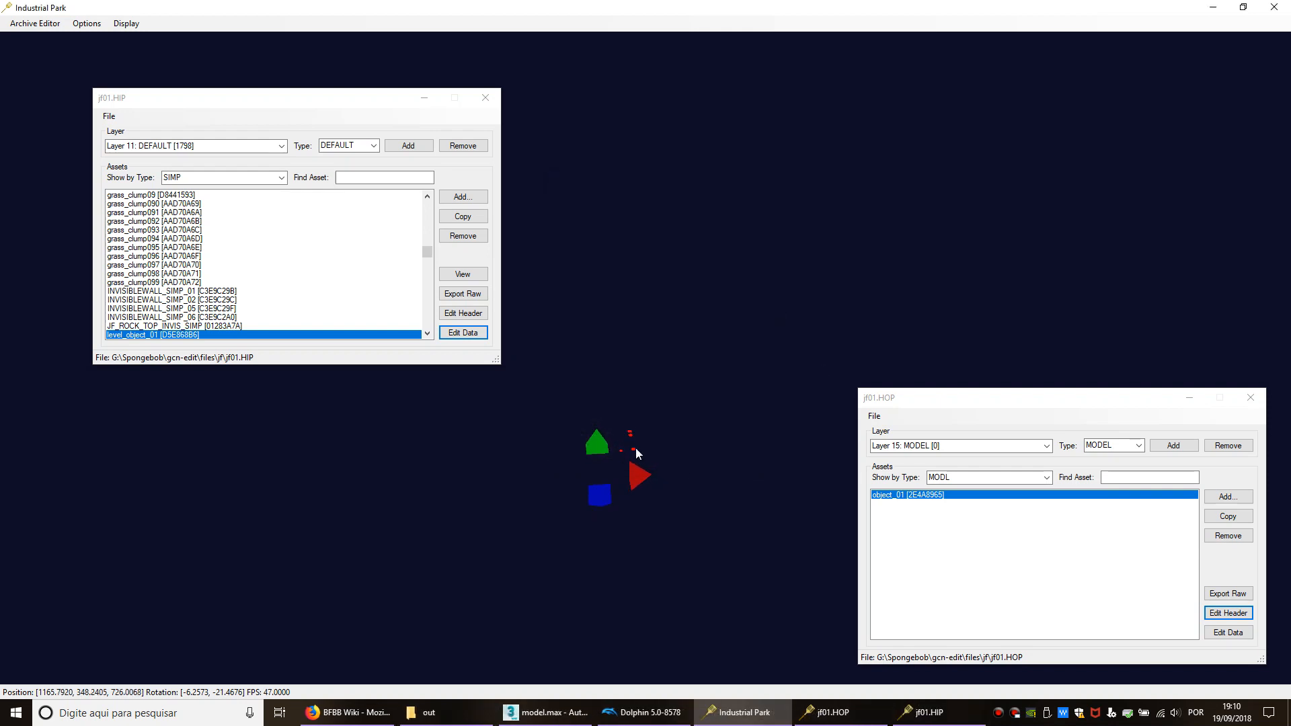
{"action": "scroll", "coordinate": [628, 468], "scroll_direction": "up", "scroll_amount": 1}
{"action": "left_click", "coordinate": [235, 248]}
{"action": "left_click", "coordinate": [628, 479]}
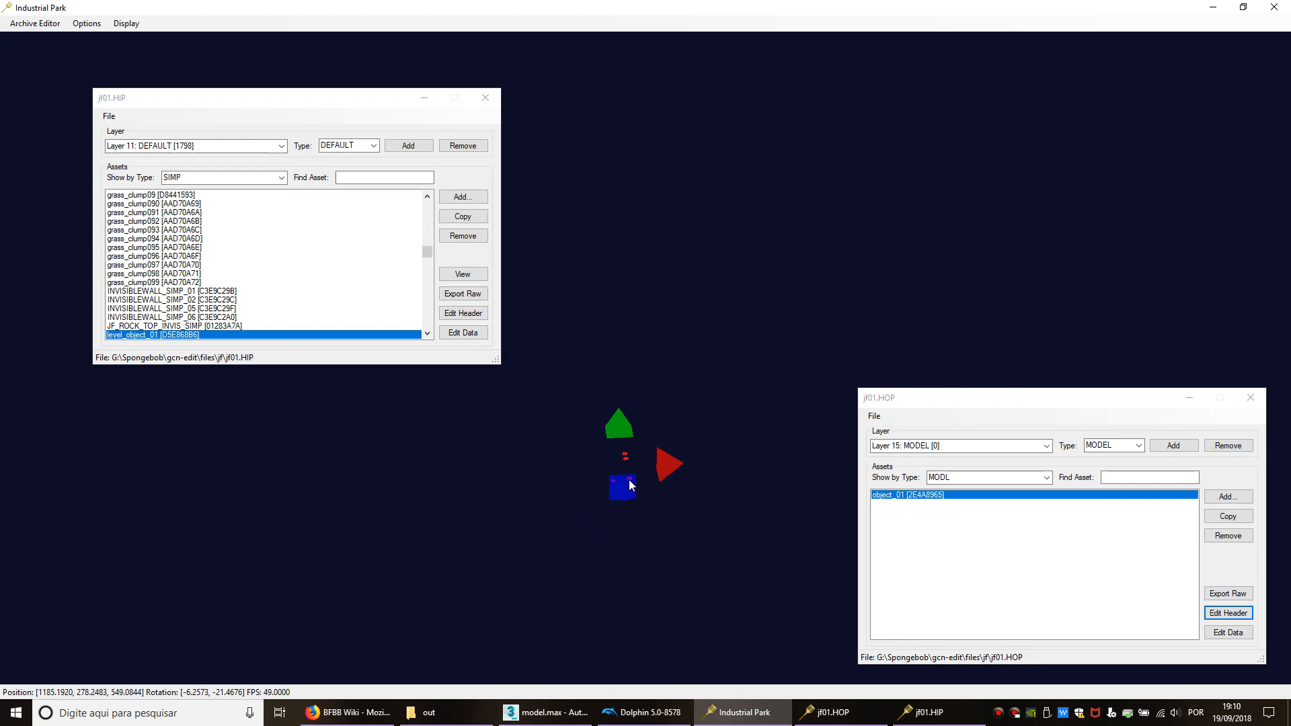
{"action": "scroll", "coordinate": [665, 459], "scroll_direction": "up", "scroll_amount": 4}
{"action": "middle_click_drag", "start_coordinate": [679, 455], "coordinate": [671, 499]}
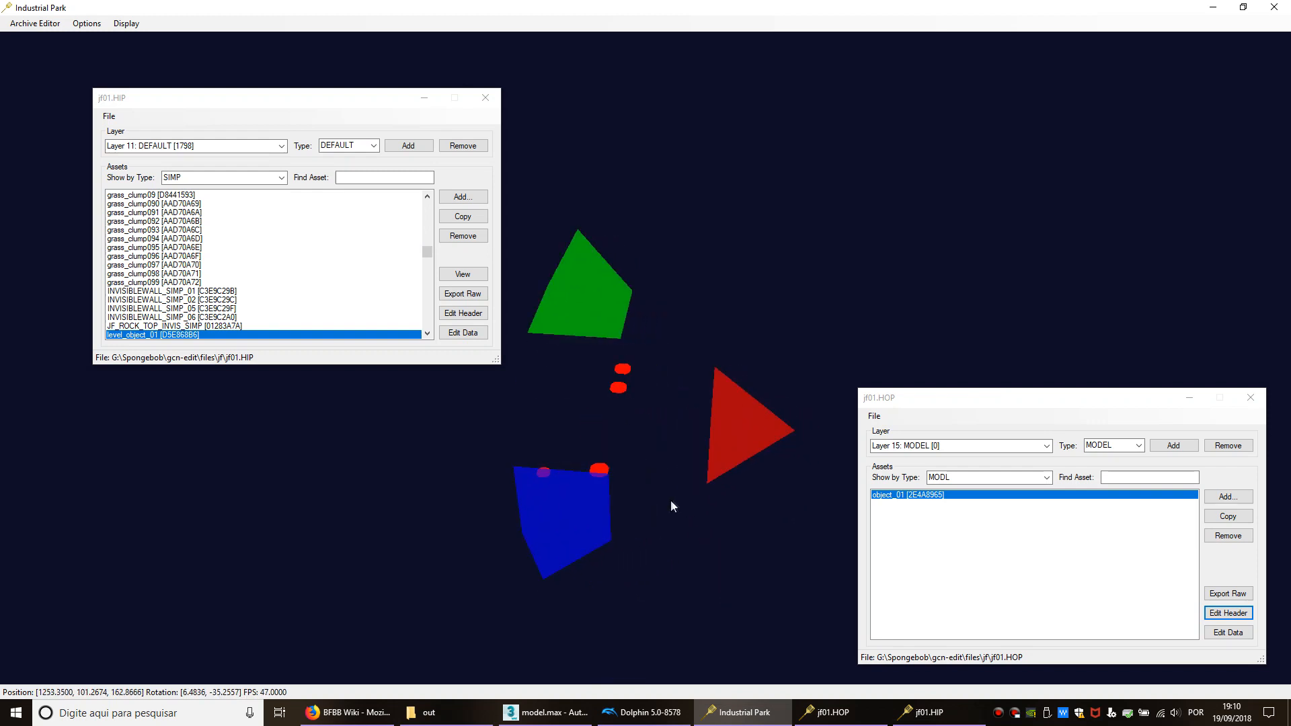
{"action": "right_click_drag", "start_coordinate": [671, 499], "coordinate": [728, 493]}
{"action": "middle_click_drag", "start_coordinate": [729, 494], "coordinate": [470, 450]}
{"action": "right_click_drag", "start_coordinate": [470, 449], "coordinate": [696, 472]}
{"action": "middle_click_drag", "start_coordinate": [697, 473], "coordinate": [541, 349]}
{"action": "right_click_drag", "start_coordinate": [542, 348], "coordinate": [626, 406]}
{"action": "middle_click_drag", "start_coordinate": [627, 406], "coordinate": [767, 572]}
{"action": "right_click_drag", "start_coordinate": [767, 572], "coordinate": [489, 554]}
{"action": "middle_click_drag", "start_coordinate": [488, 554], "coordinate": [684, 591]}
{"action": "right_click_drag", "start_coordinate": [684, 590], "coordinate": [464, 524]}
{"action": "middle_click_drag", "start_coordinate": [477, 519], "coordinate": [570, 565]}
{"action": "scroll", "coordinate": [570, 564], "scroll_direction": "up", "scroll_amount": 10}
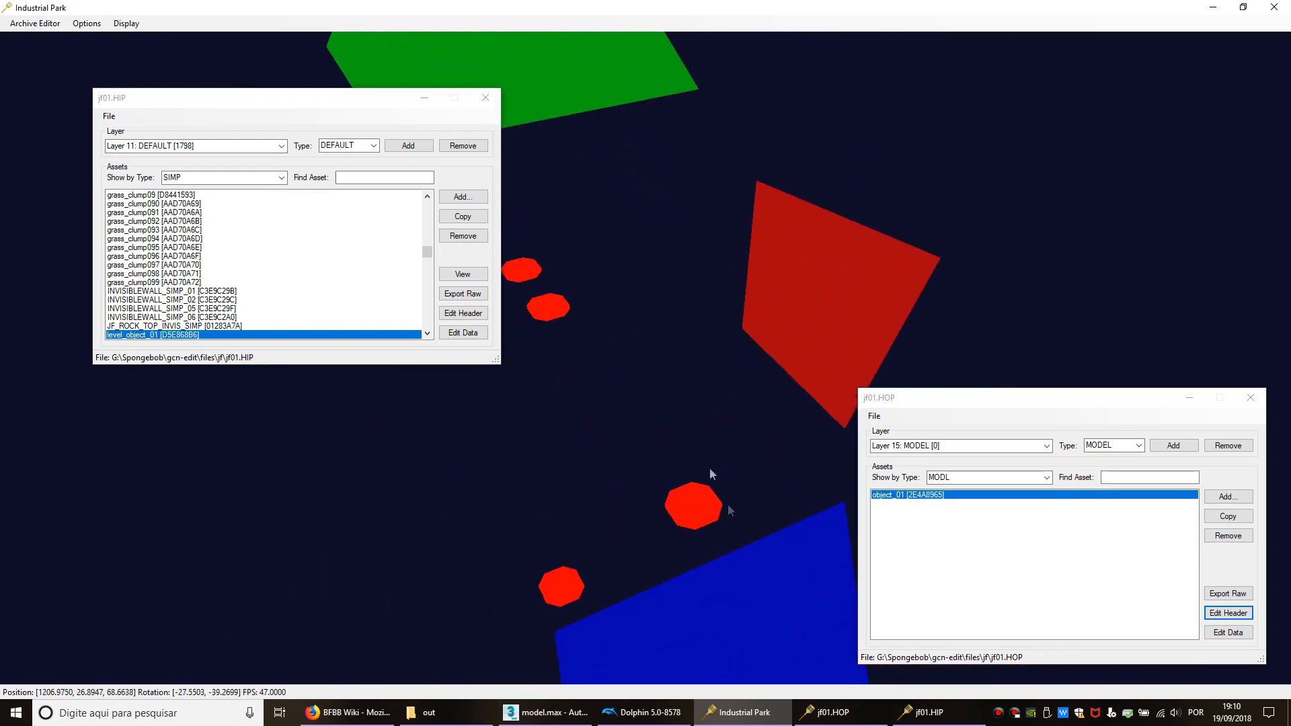
{"action": "right_click_drag", "start_coordinate": [666, 411], "coordinate": [679, 424]}
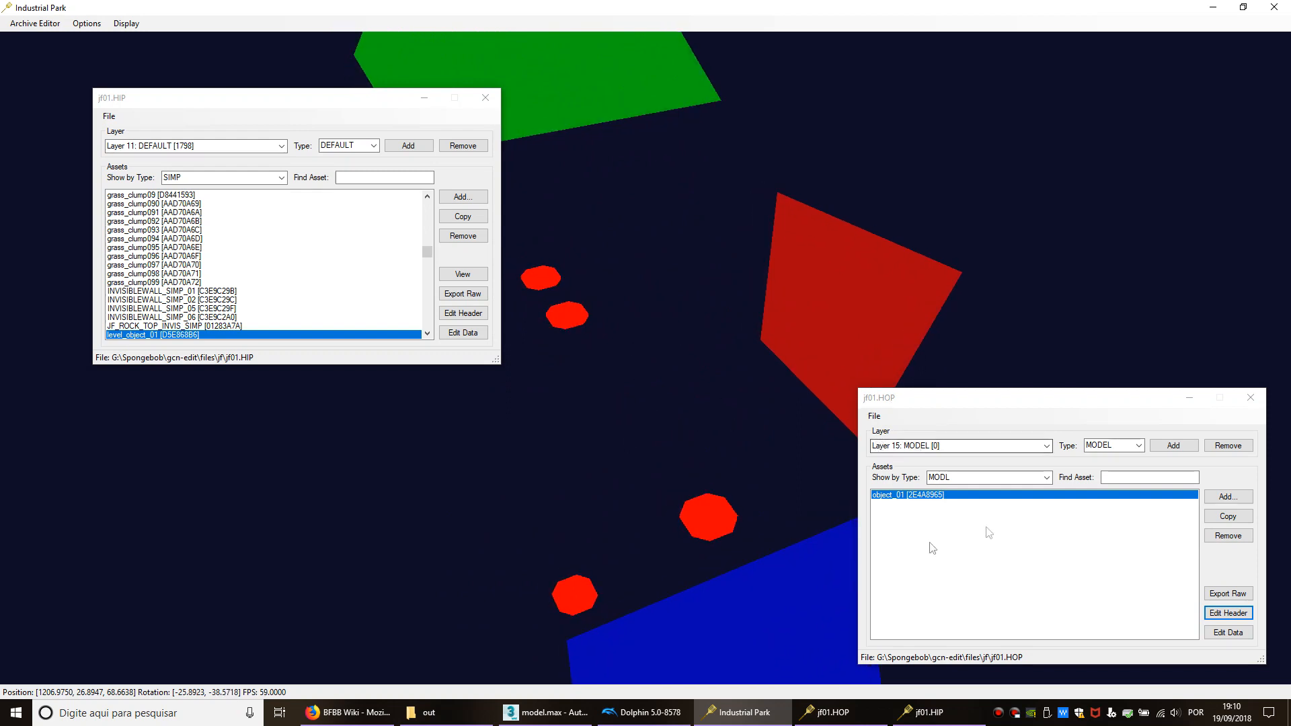
Step: Make ten copies of the object_01 model asset in jf01.HOP
{"action": "left_click", "coordinate": [1228, 516]}
{"action": "left_click", "coordinate": [1228, 516]}
{"action": "left_click", "coordinate": [1227, 516]}
{"action": "left_click", "coordinate": [1228, 516]}
{"action": "left_click", "coordinate": [1228, 516]}
{"action": "left_click", "coordinate": [1227, 517]}
{"action": "left_click", "coordinate": [1228, 516]}
{"action": "left_click", "coordinate": [1227, 516]}
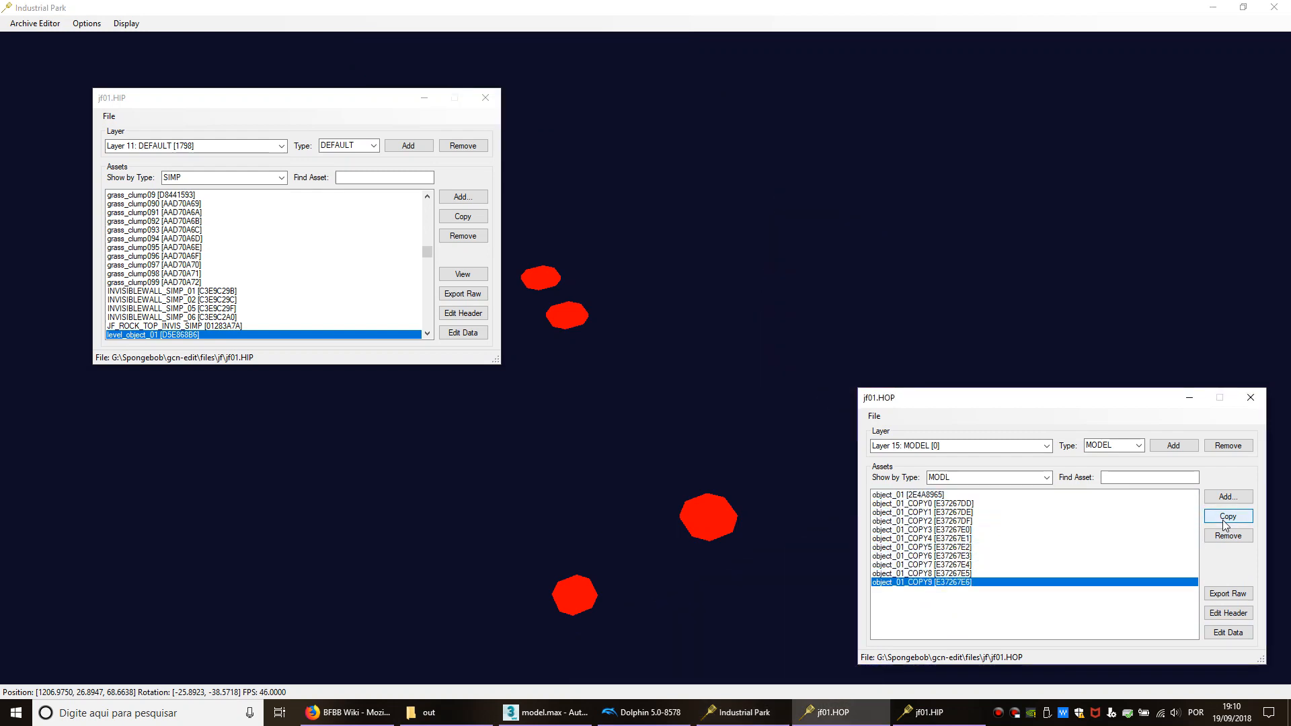
Step: Import object_02.DFF as the raw data of object_01_COPY0 through its asset header
{"action": "left_click", "coordinate": [944, 505]}
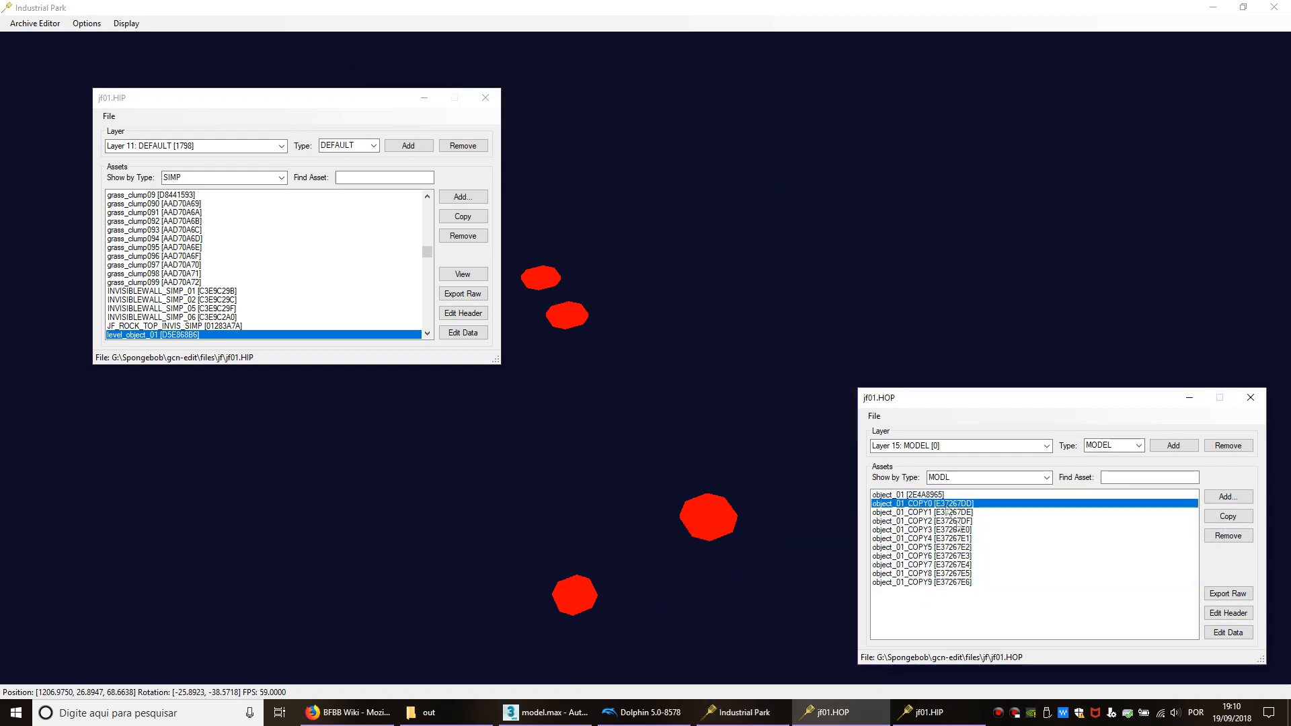
{"action": "left_click", "coordinate": [1231, 636]}
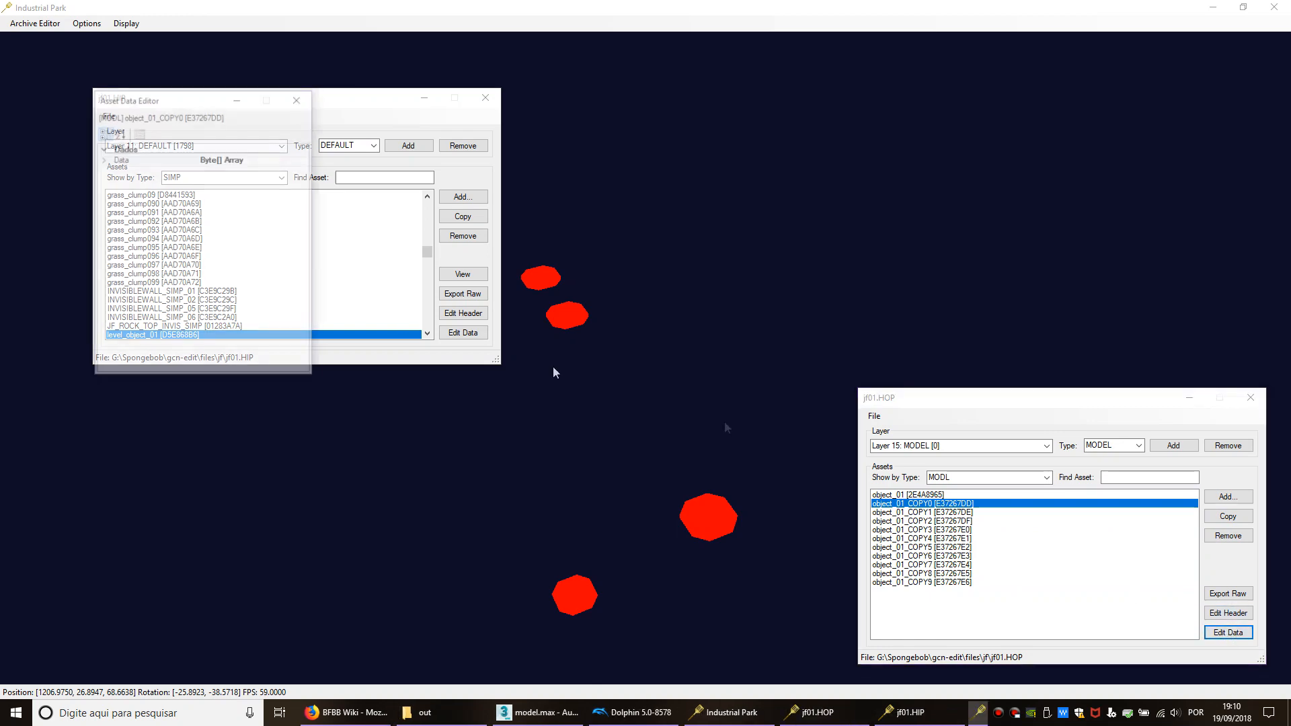
{"action": "left_click", "coordinate": [299, 99]}
{"action": "left_click", "coordinate": [1228, 612]}
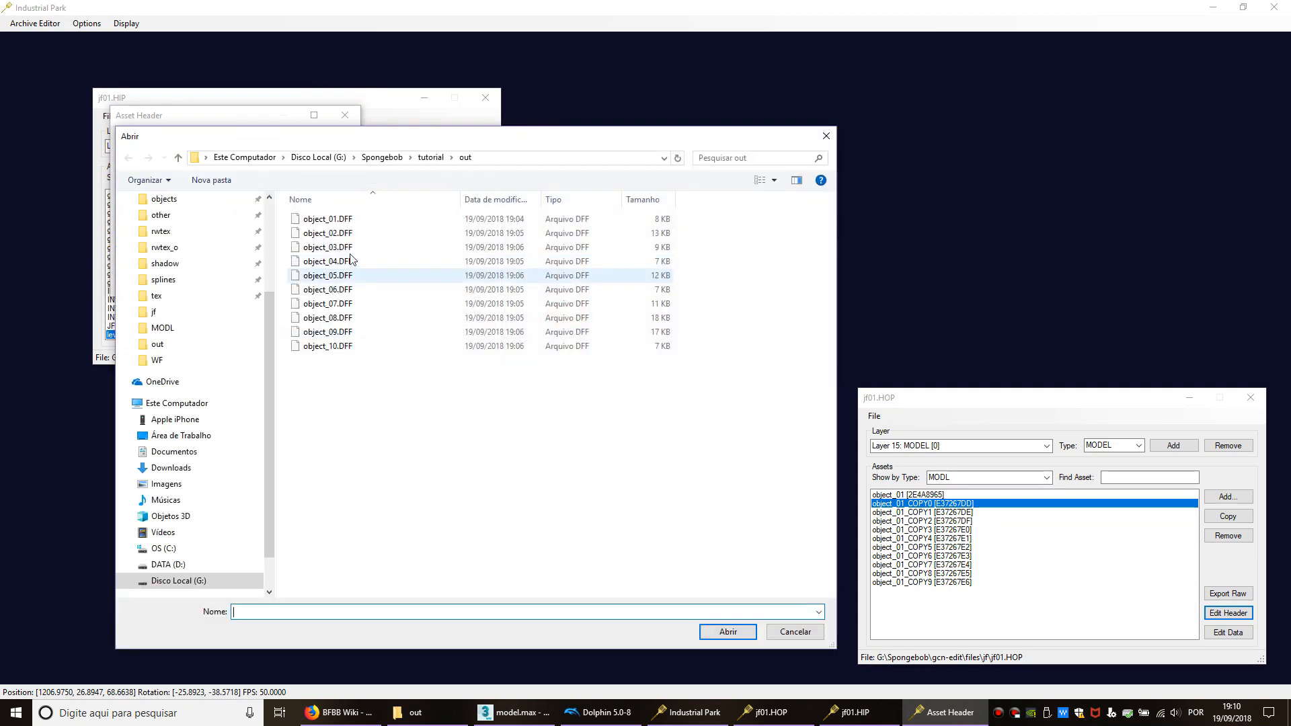
{"action": "double_click", "coordinate": [339, 236]}
{"action": "left_click", "coordinate": [332, 278]}
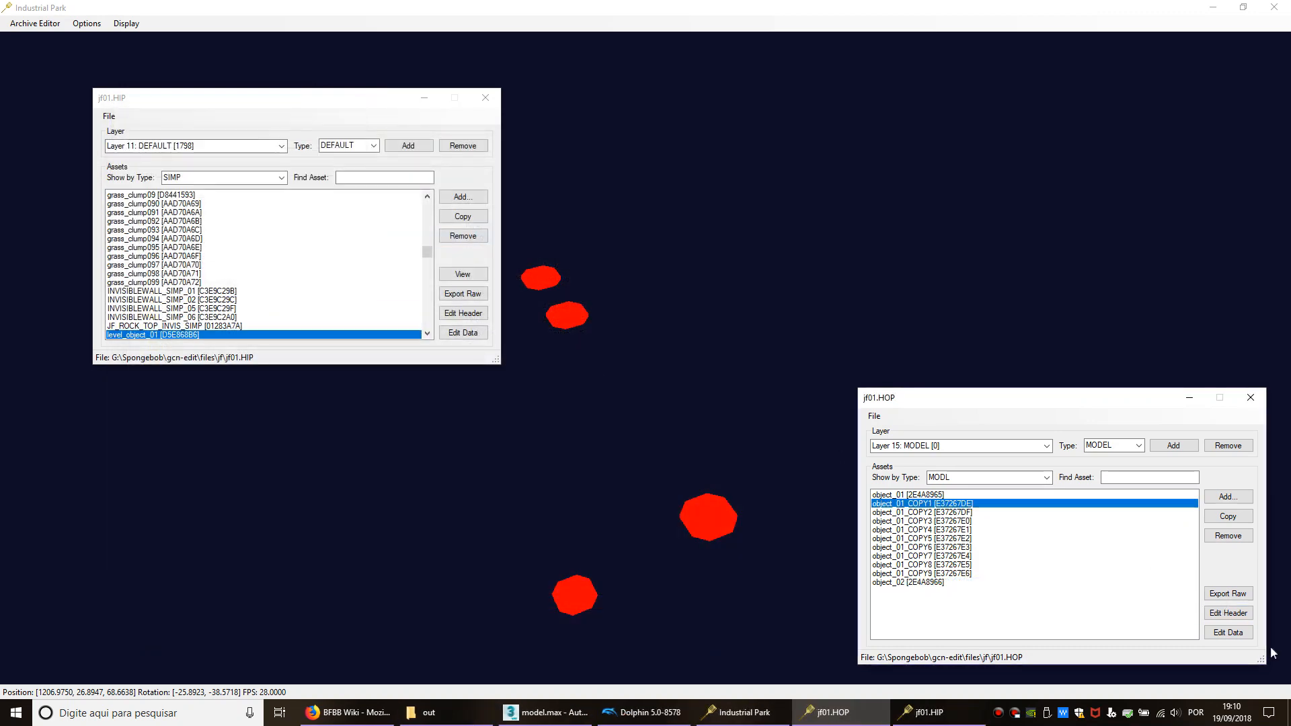
Step: Import object_03.DFF as the raw data of object_01_COPY1 through its asset header
{"action": "left_click", "coordinate": [1228, 613]}
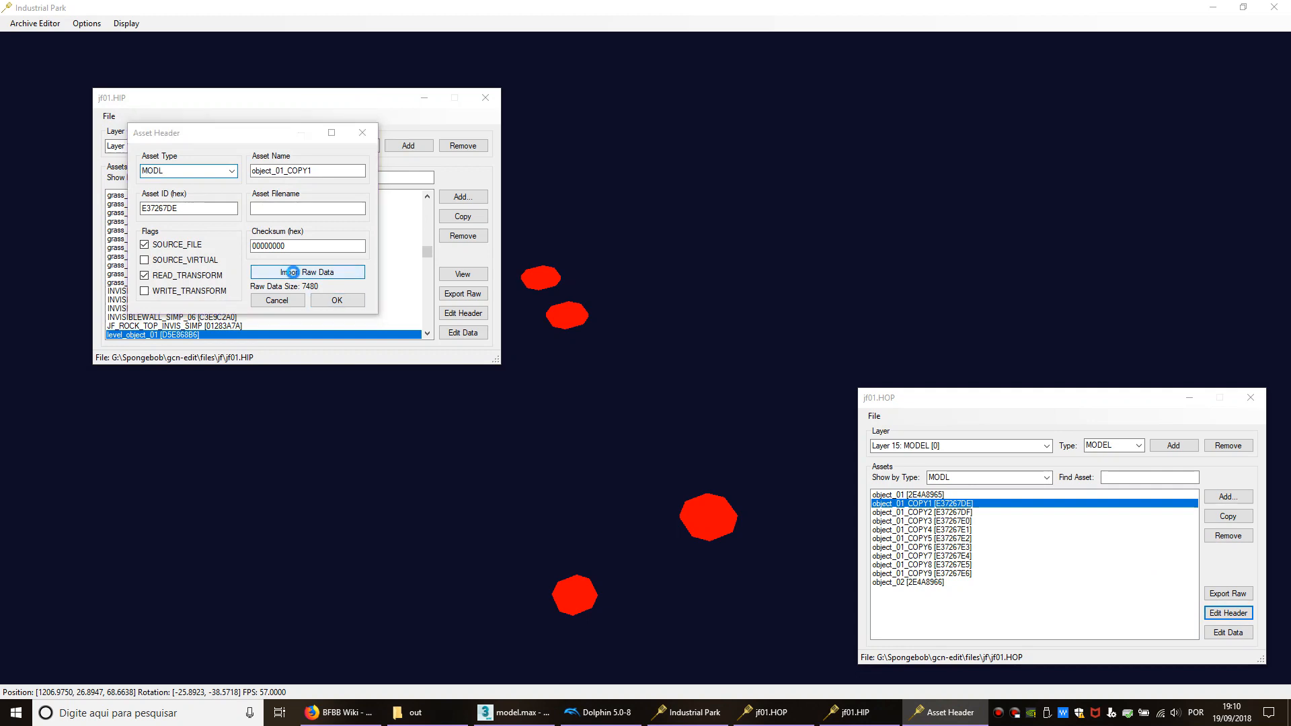
{"action": "left_click", "coordinate": [296, 267]}
{"action": "double_click", "coordinate": [329, 266]}
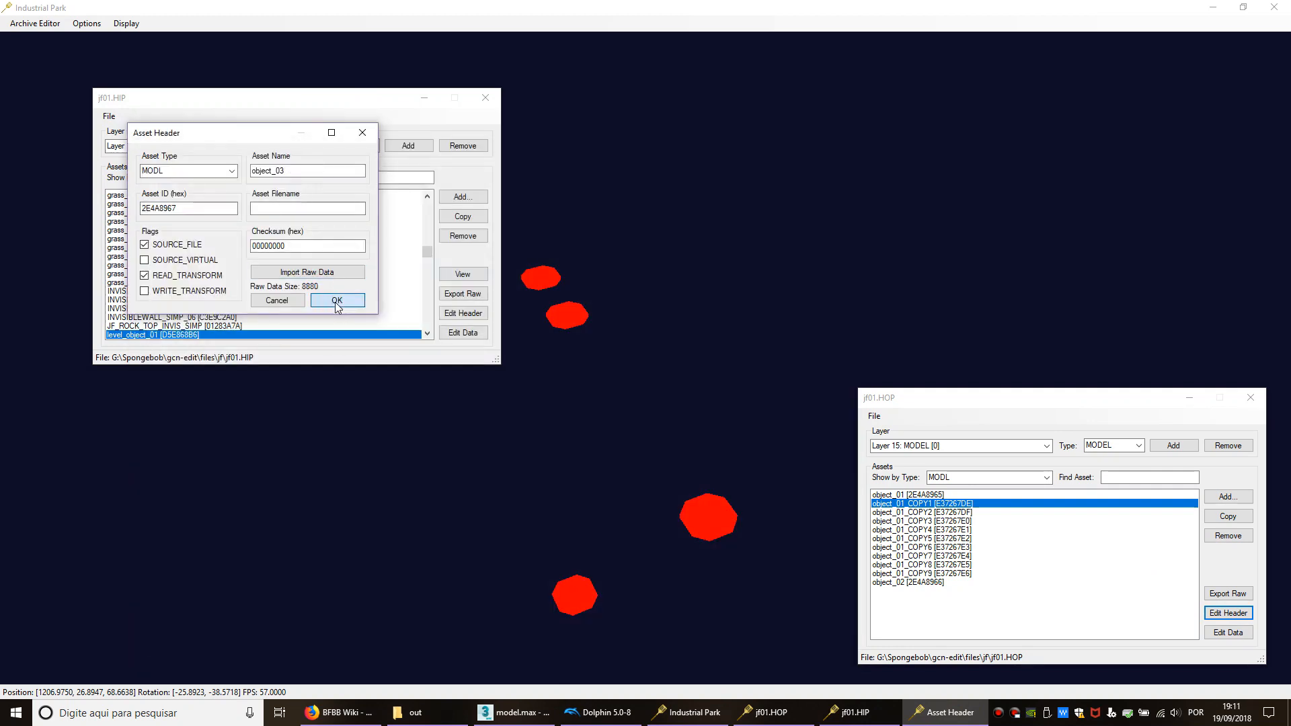
{"action": "left_click", "coordinate": [336, 300]}
Step: Import object_04.DFF as the raw data of object_01_COPY2 through its asset header
{"action": "left_click", "coordinate": [996, 505]}
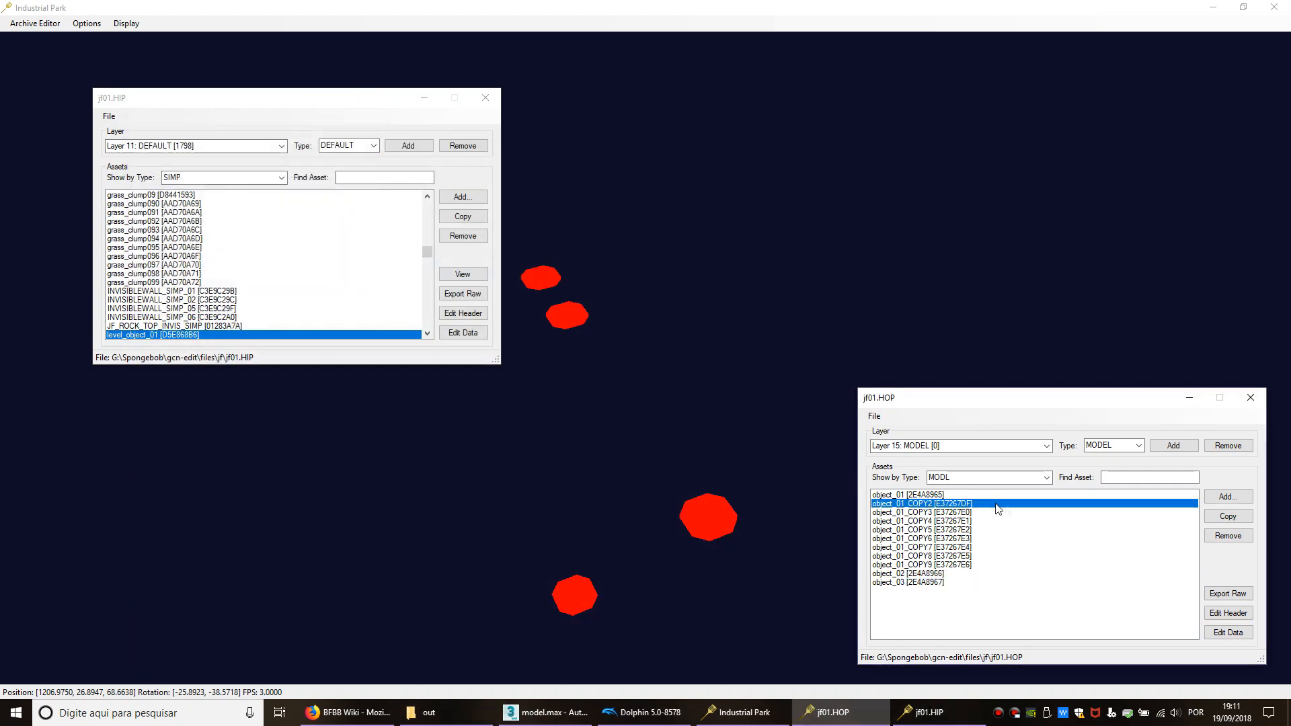
{"action": "left_click", "coordinate": [1230, 614]}
{"action": "left_click", "coordinate": [373, 294]}
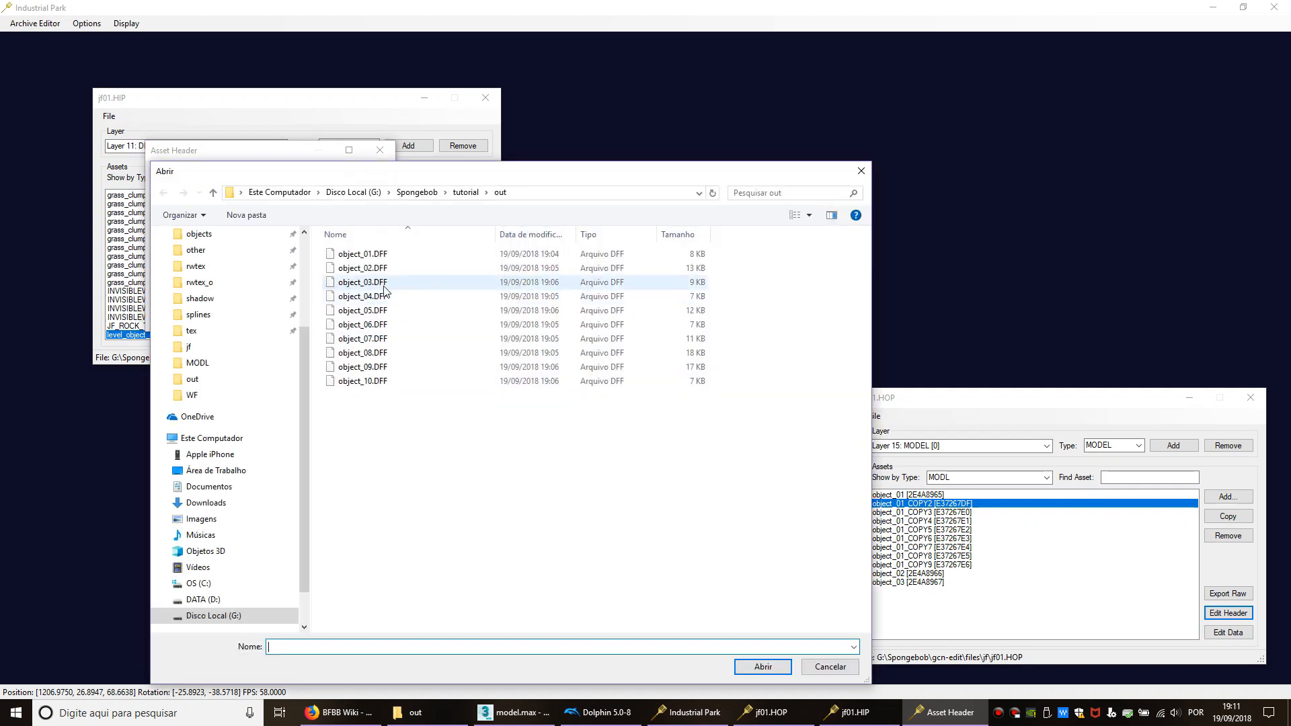
{"action": "double_click", "coordinate": [367, 296]}
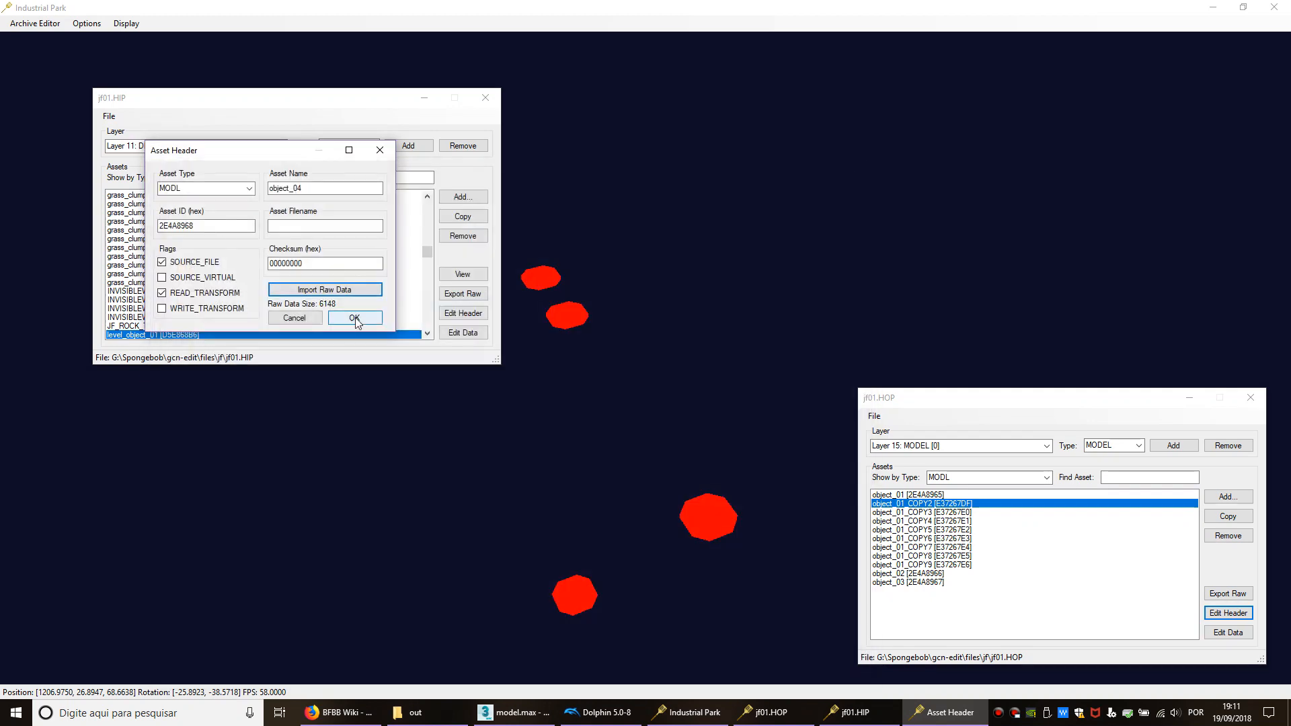
{"action": "left_click", "coordinate": [355, 320]}
Step: Import object_05.DFF as the raw data of object_01_COPY3 through its asset header
{"action": "left_click", "coordinate": [931, 505]}
{"action": "left_click", "coordinate": [1233, 617]}
{"action": "left_click", "coordinate": [355, 307]}
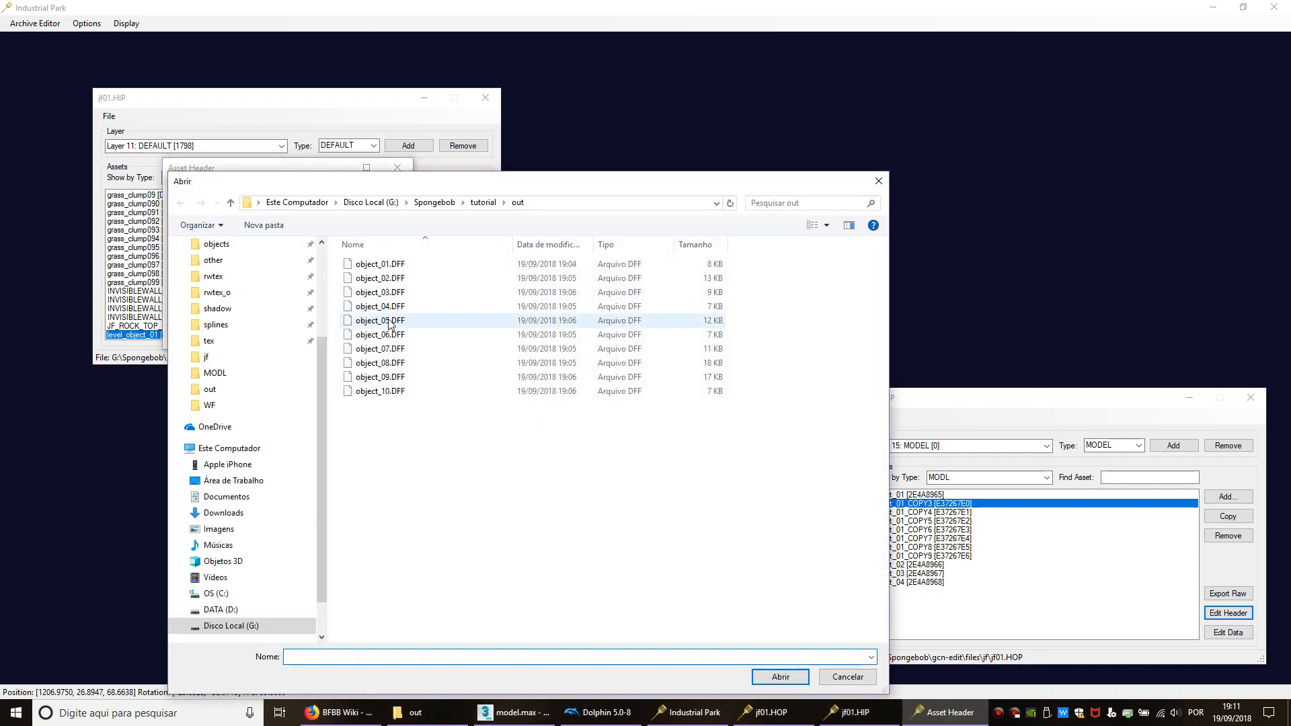
{"action": "double_click", "coordinate": [392, 322]}
{"action": "left_click", "coordinate": [375, 333]}
Step: Import object_06.DFF as the raw data of object_01_COPY4 through its asset header
{"action": "left_click", "coordinate": [938, 504]}
{"action": "left_click", "coordinate": [1230, 612]}
{"action": "left_click", "coordinate": [205, 167]}
{"action": "double_click", "coordinate": [254, 210]}
{"action": "left_click", "coordinate": [232, 195]}
Step: Import object_07.DFF as the raw data of object_01_COPY5 through its asset header
{"action": "left_click", "coordinate": [988, 503]}
{"action": "left_click", "coordinate": [1229, 613]}
{"action": "left_click", "coordinate": [219, 185]}
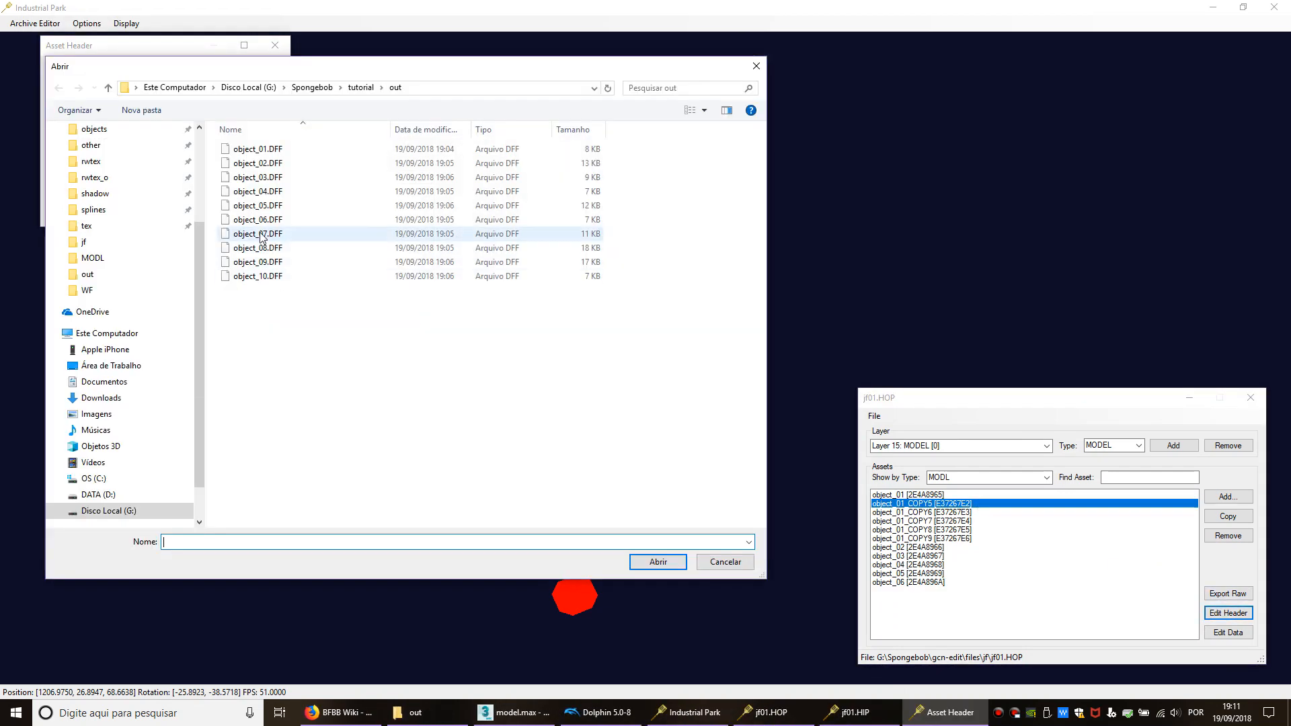
{"action": "double_click", "coordinate": [258, 234]}
{"action": "left_click", "coordinate": [249, 213]}
Step: Import object_08.DFF as the raw data of object_01_COPY6 through its asset header
{"action": "left_click", "coordinate": [941, 504]}
{"action": "left_click", "coordinate": [1229, 613]}
{"action": "left_click", "coordinate": [264, 202]}
{"action": "double_click", "coordinate": [275, 265]}
{"action": "left_click", "coordinate": [268, 231]}
Step: Import object_09.DFF as the raw data of object_01_COPY7 through its asset header
{"action": "left_click", "coordinate": [941, 504]}
{"action": "left_click", "coordinate": [1229, 613]}
{"action": "left_click", "coordinate": [255, 219]}
{"action": "double_click", "coordinate": [357, 279]}
{"action": "left_click", "coordinate": [273, 249]}
Step: Import object_10.DFF as the raw data of object_01_COPY8 through its asset header
{"action": "left_click", "coordinate": [968, 503]}
{"action": "left_click", "coordinate": [1228, 613]}
{"action": "left_click", "coordinate": [275, 237]}
{"action": "double_click", "coordinate": [296, 316]}
{"action": "left_click", "coordinate": [299, 266]}
Step: Remove the leftover object_01_COPY9 model asset and save jf01.HOP
{"action": "left_click", "coordinate": [967, 504]}
{"action": "left_click", "coordinate": [1225, 536]}
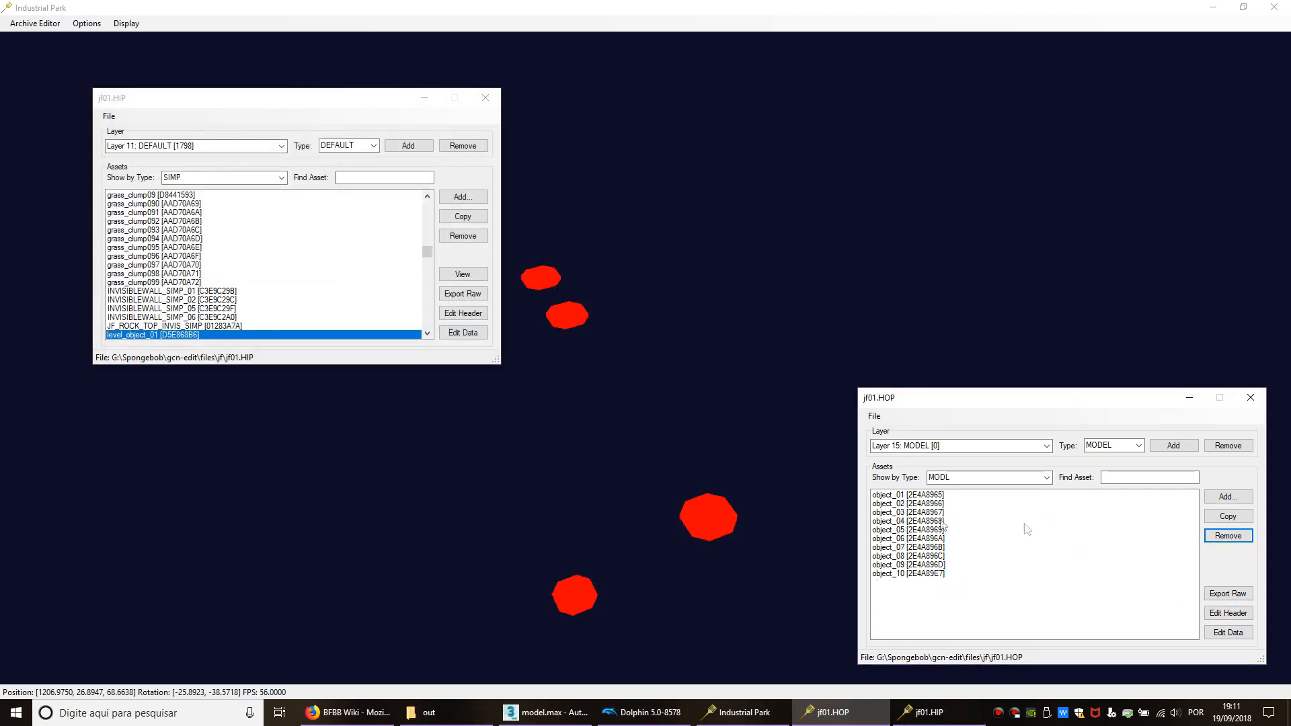
{"action": "left_click", "coordinate": [877, 417]}
{"action": "left_click", "coordinate": [878, 417]}
{"action": "left_click", "coordinate": [878, 417]}
{"action": "left_click", "coordinate": [886, 446]}
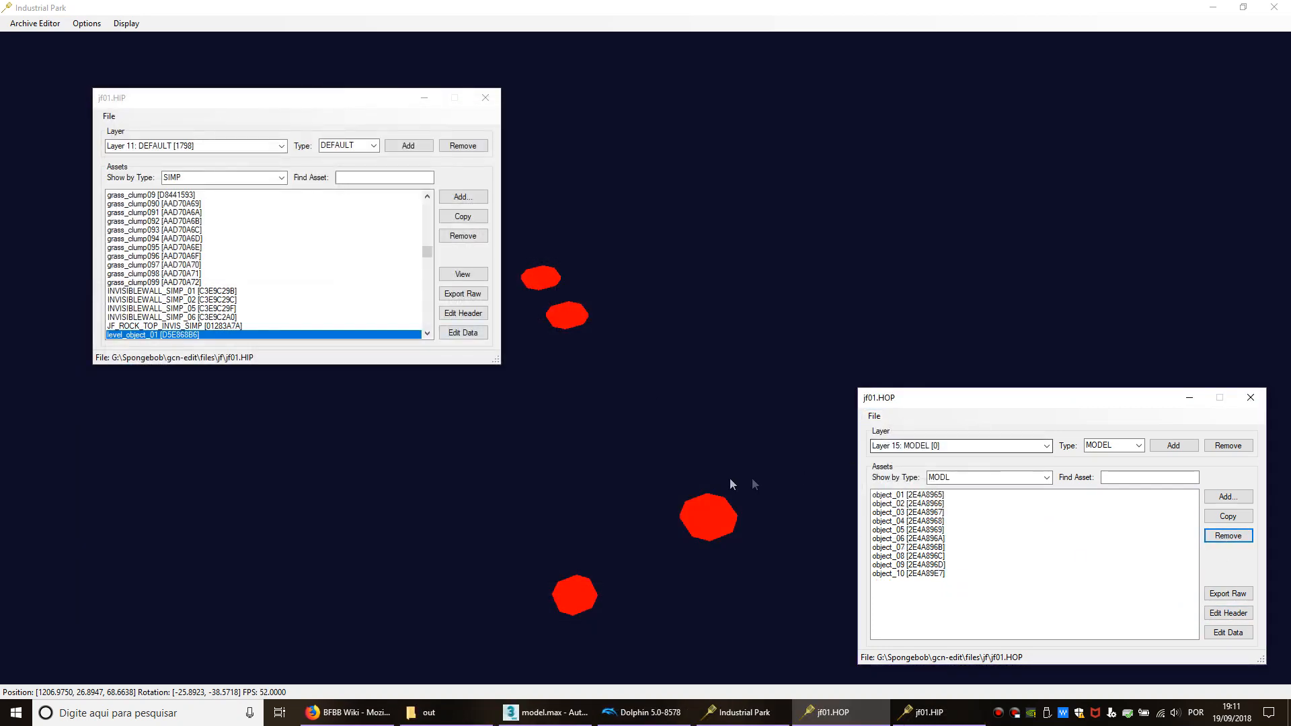
Step: Make nine copies of the level_object_01 SIMP asset in jf01.HIP
{"action": "middle_click_drag", "start_coordinate": [722, 455], "coordinate": [678, 434]}
{"action": "scroll", "coordinate": [313, 292], "scroll_direction": "down", "scroll_amount": 2}
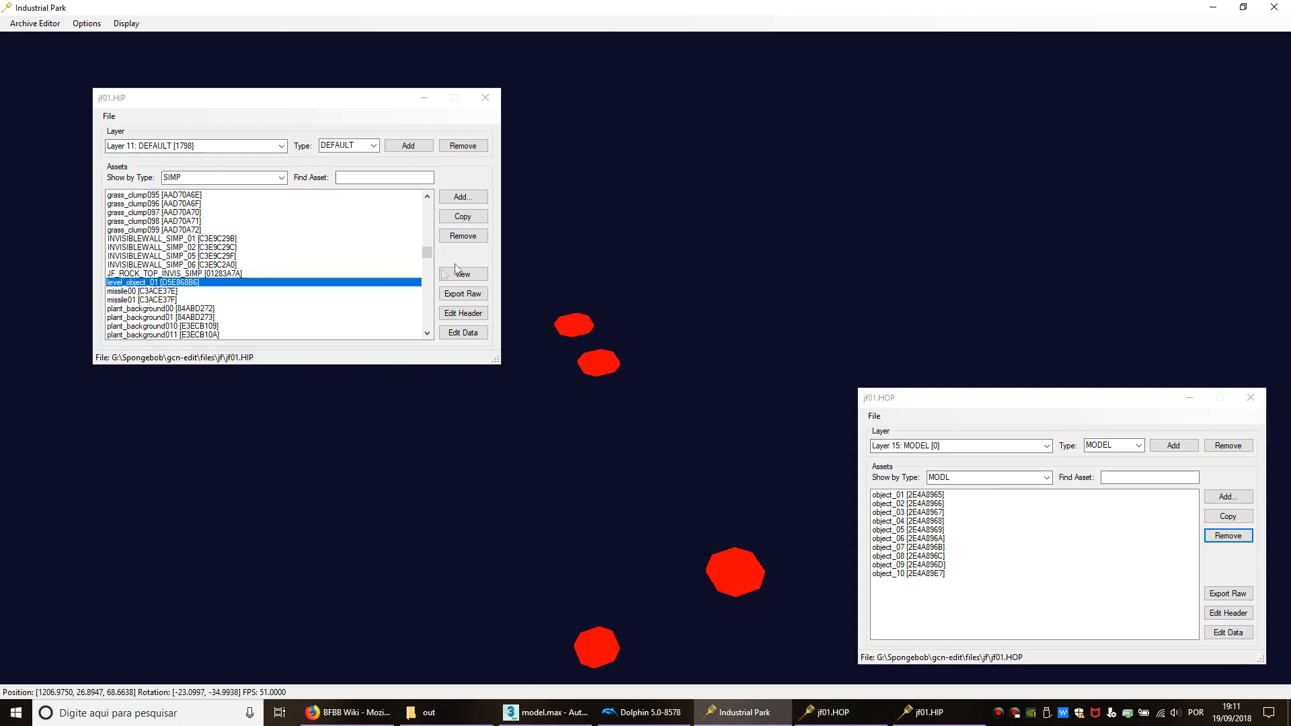
{"action": "left_click", "coordinate": [463, 222]}
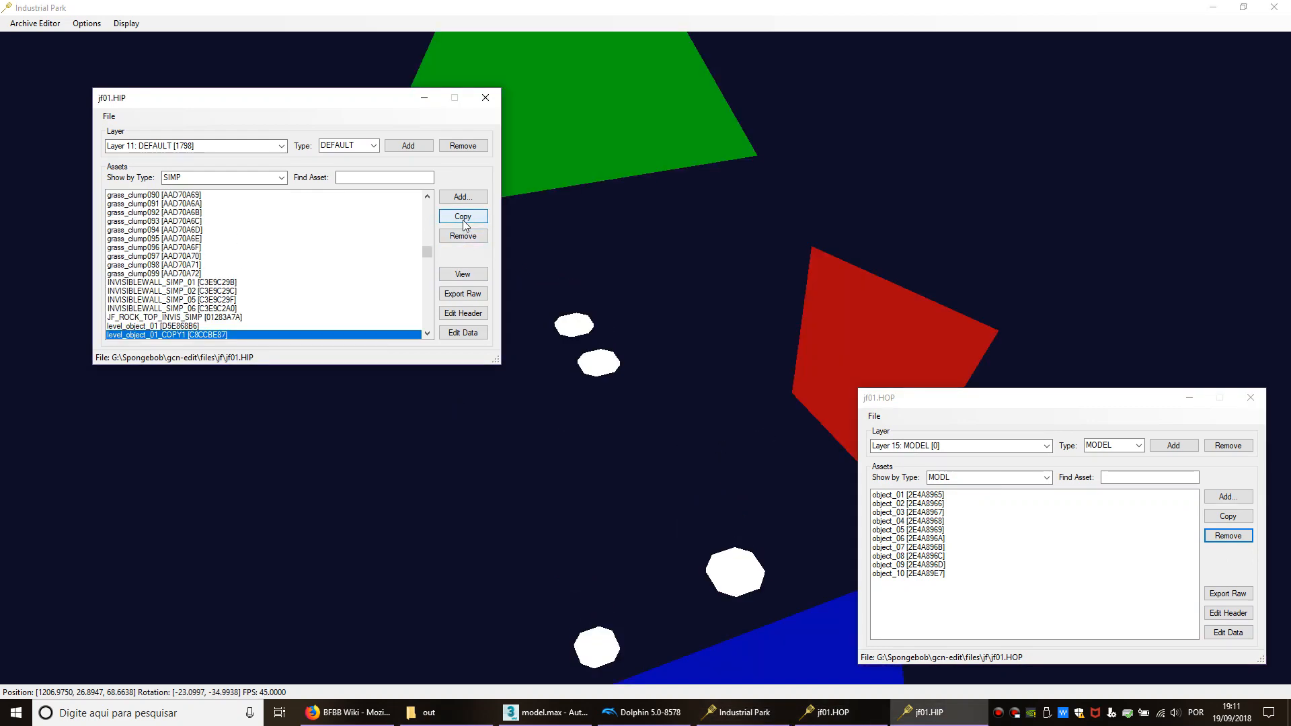
{"action": "left_click", "coordinate": [464, 217]}
{"action": "left_click", "coordinate": [463, 216]}
{"action": "left_click", "coordinate": [463, 217]}
{"action": "left_click", "coordinate": [463, 216]}
{"action": "left_click", "coordinate": [464, 217]}
{"action": "left_click", "coordinate": [464, 222]}
{"action": "left_click", "coordinate": [463, 222]}
{"action": "left_click", "coordinate": [463, 222]}
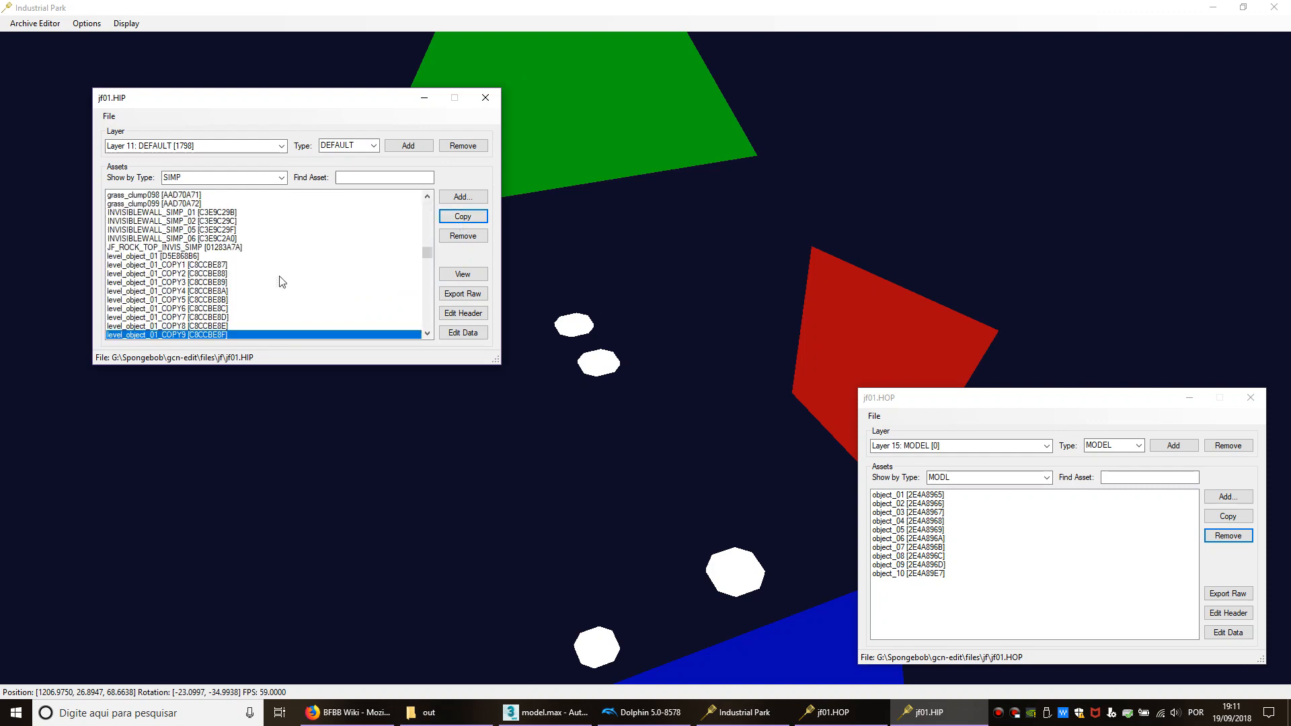
Step: Rename level_object_01_COPY1 as level_object_02 in its asset header
{"action": "left_click", "coordinate": [214, 265]}
{"action": "left_click", "coordinate": [443, 316]}
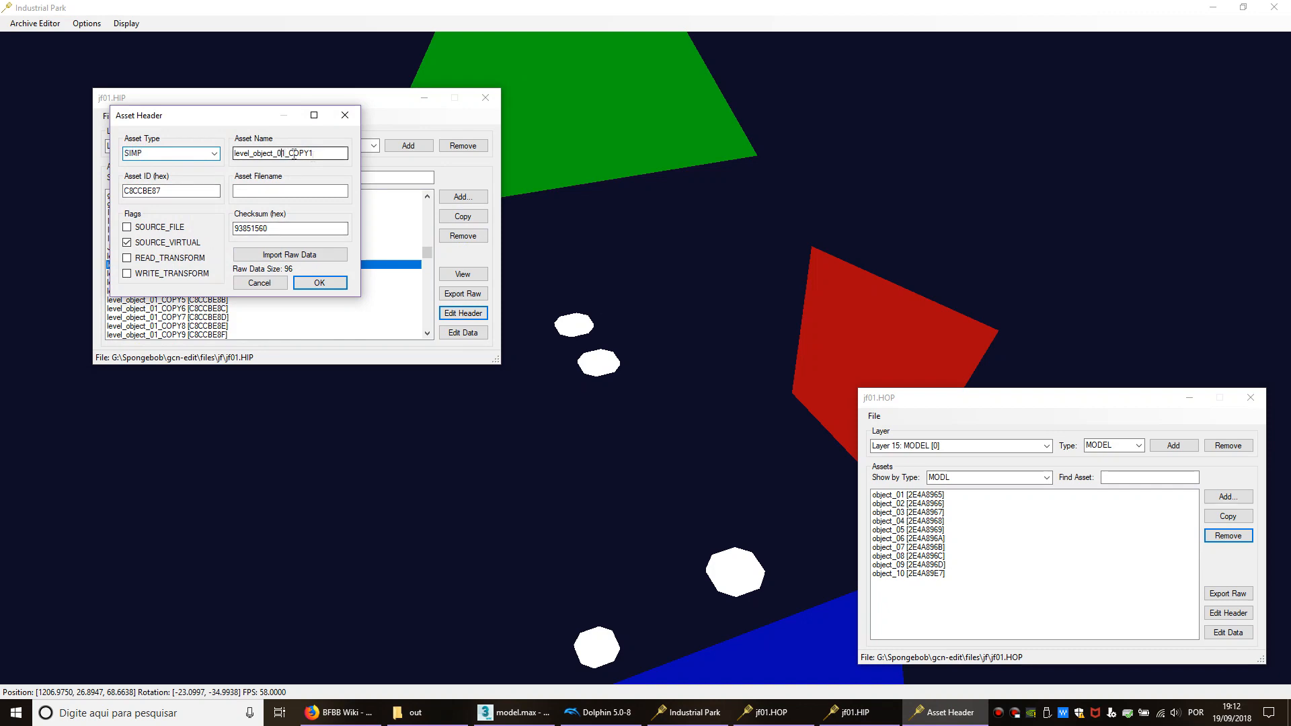
{"action": "left_click", "coordinate": [320, 283]}
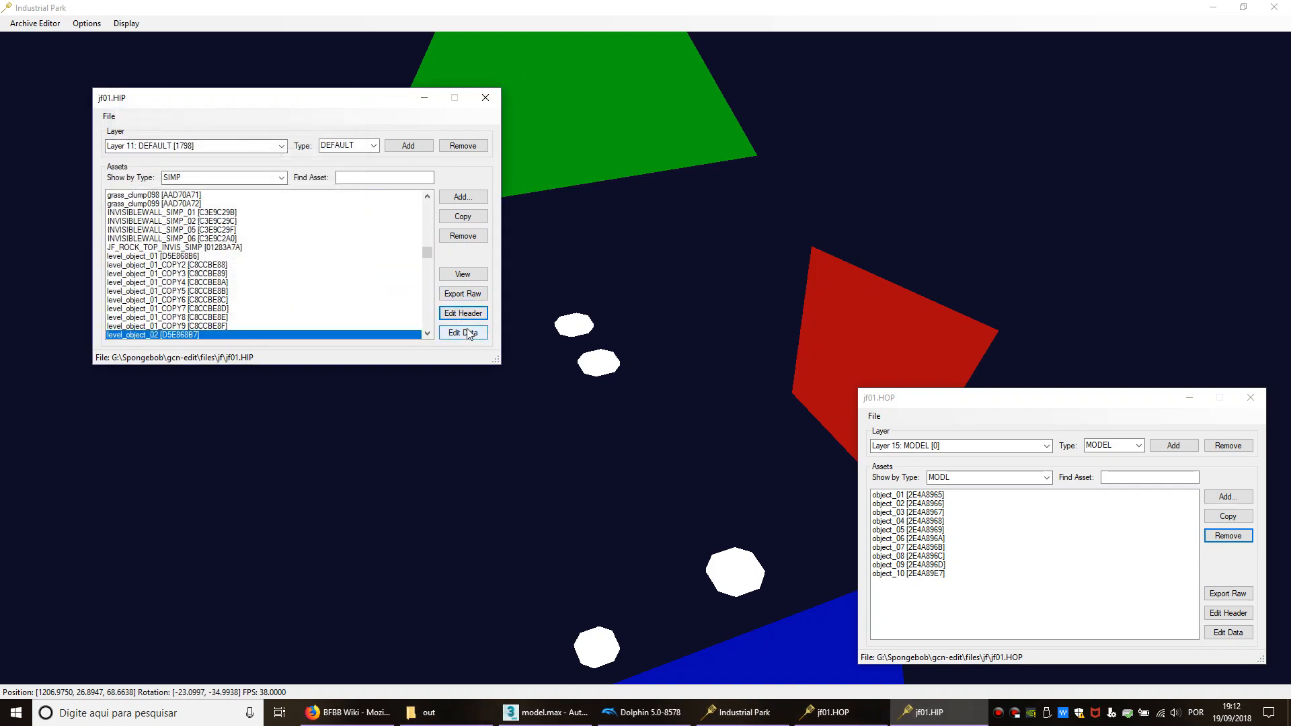
Step: Set the ModelAssetID of level_object_02 to the object_02 model's ID, 2E4A8966, and close its asset data
{"action": "left_click", "coordinate": [469, 333]}
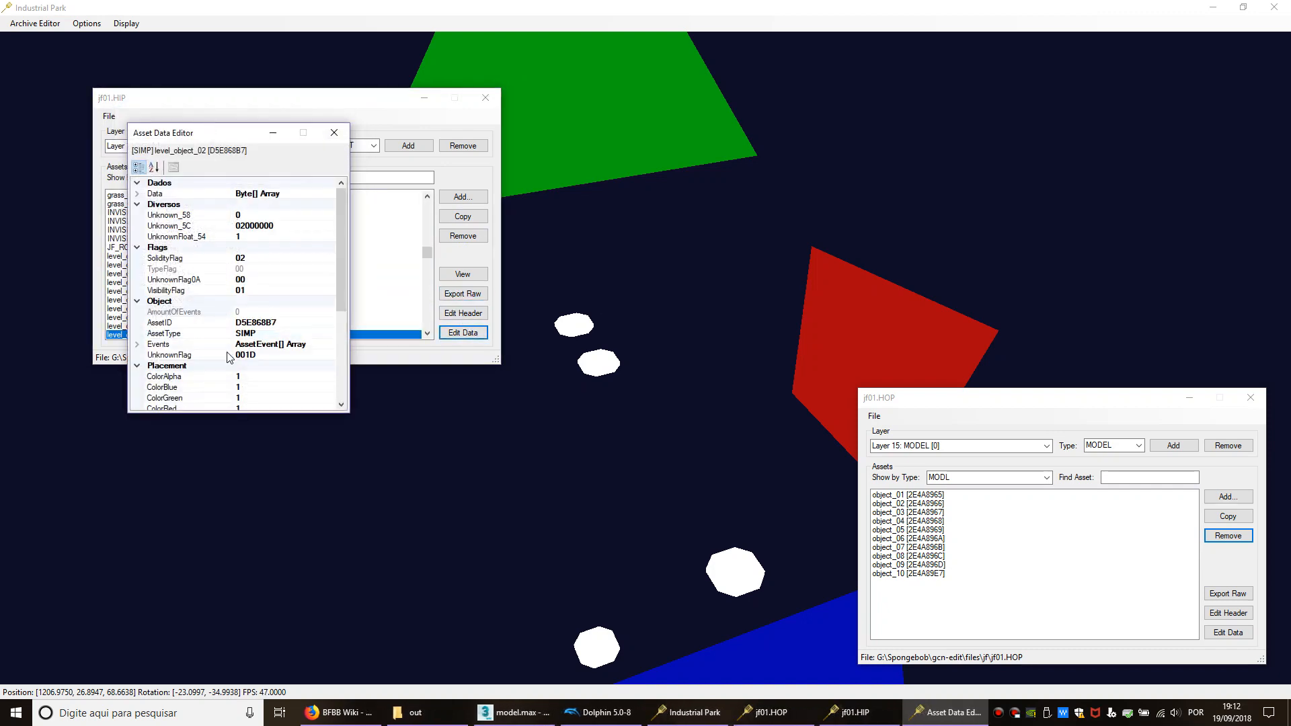
{"action": "scroll", "coordinate": [232, 350], "scroll_direction": "down", "scroll_amount": 3}
{"action": "left_click", "coordinate": [277, 324]}
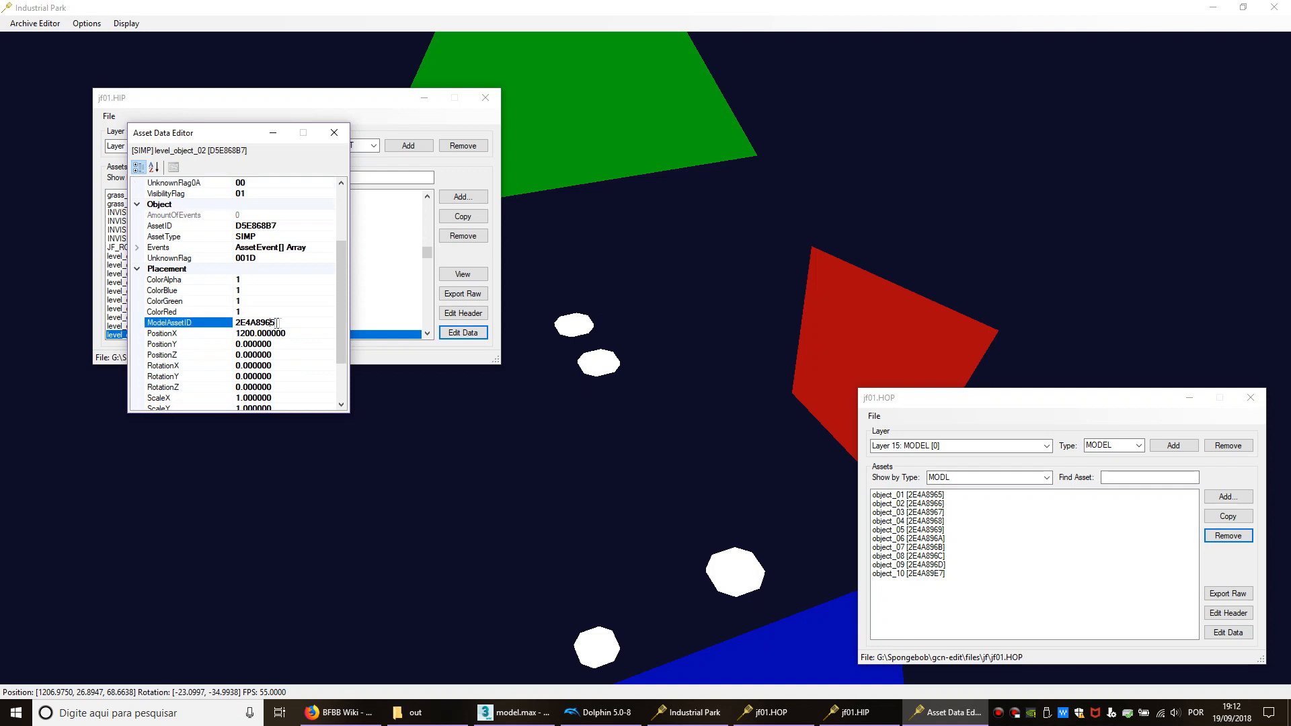
{"action": "left_click", "coordinate": [229, 334]}
{"action": "left_click", "coordinate": [335, 132]}
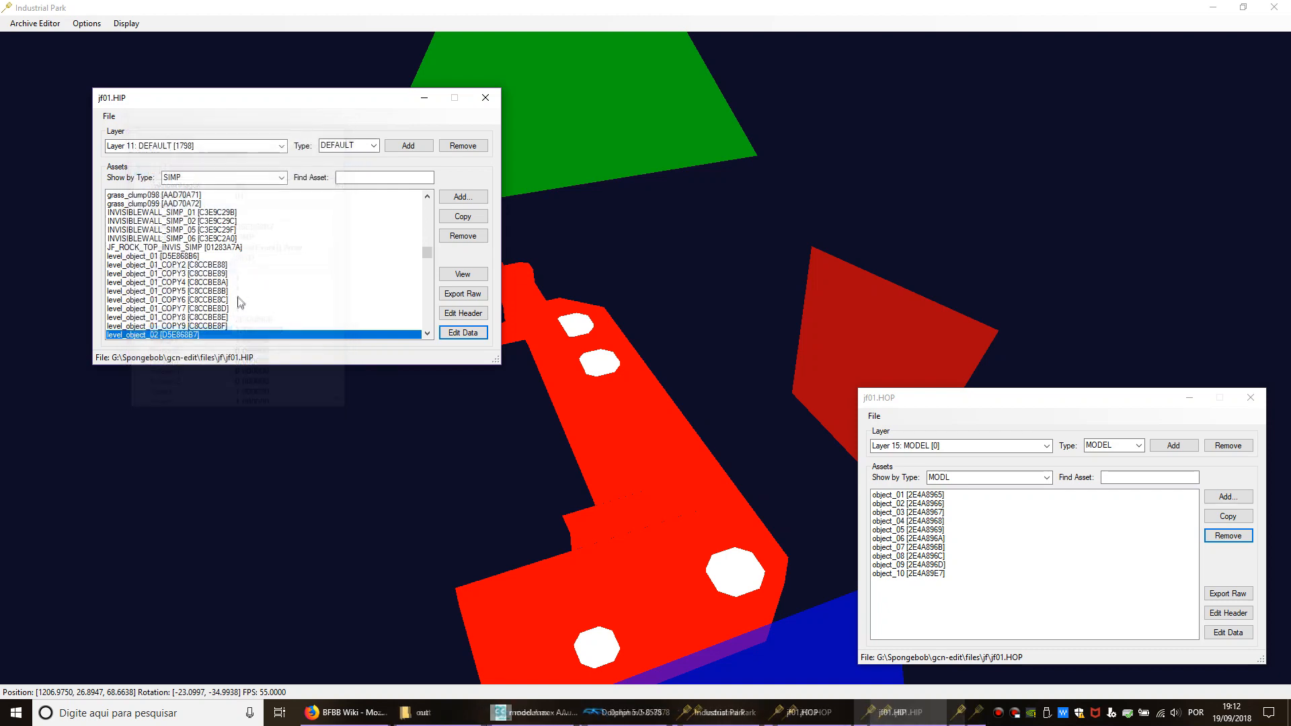
Step: Rename level_object_01_COPY2 as level_object_03 in its asset header
{"action": "scroll", "coordinate": [198, 316], "scroll_direction": "down", "scroll_amount": 1}
{"action": "left_click", "coordinate": [209, 238]}
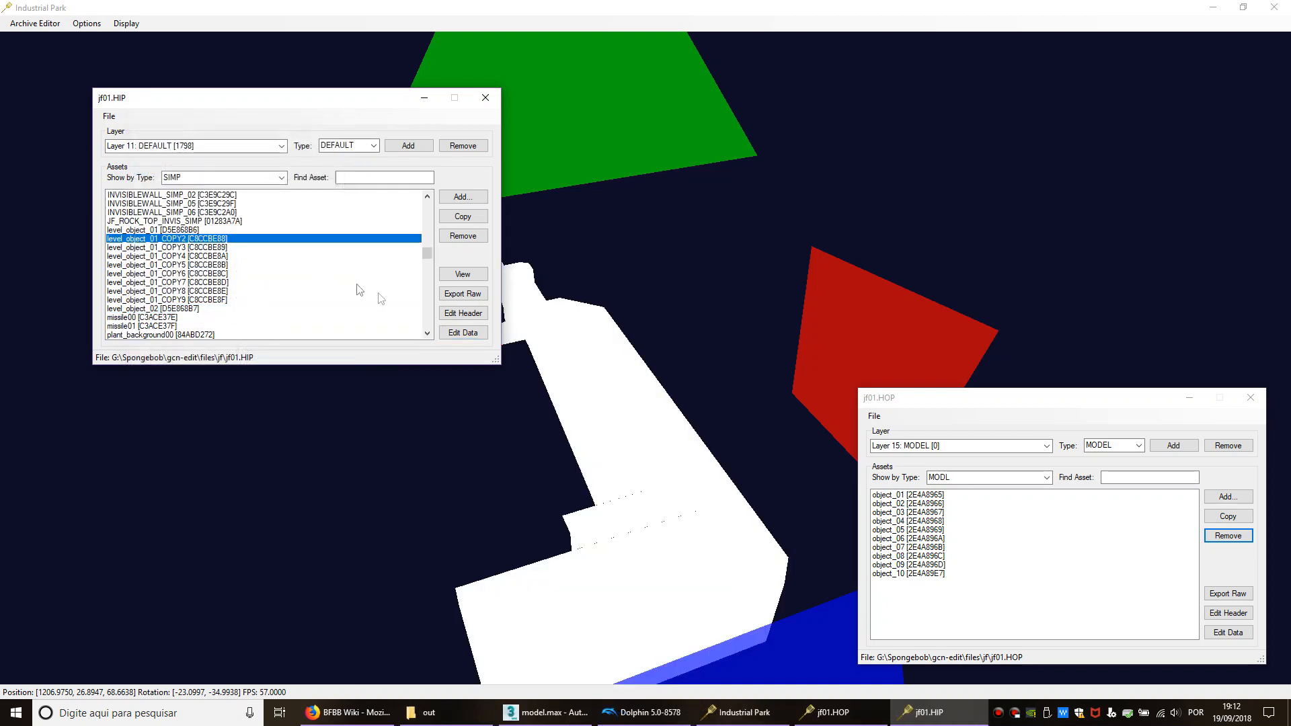
{"action": "left_click", "coordinate": [452, 314]}
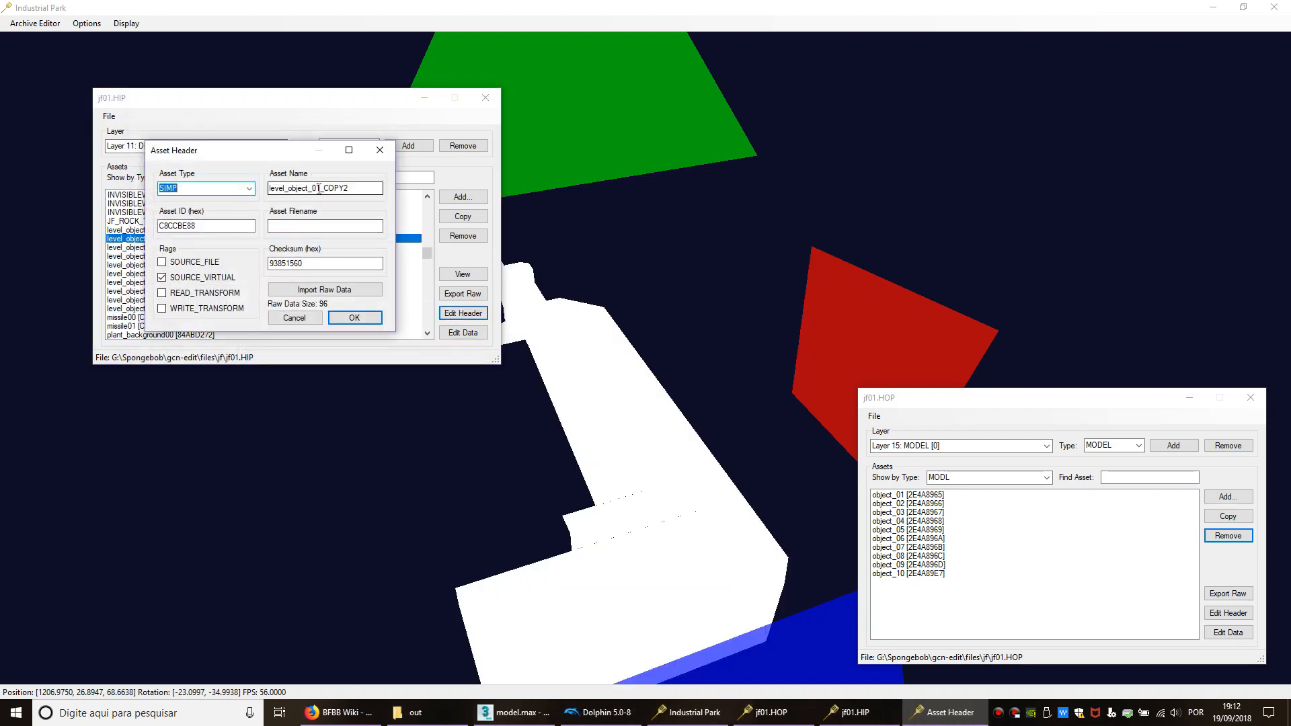
{"action": "left_click", "coordinate": [352, 318]}
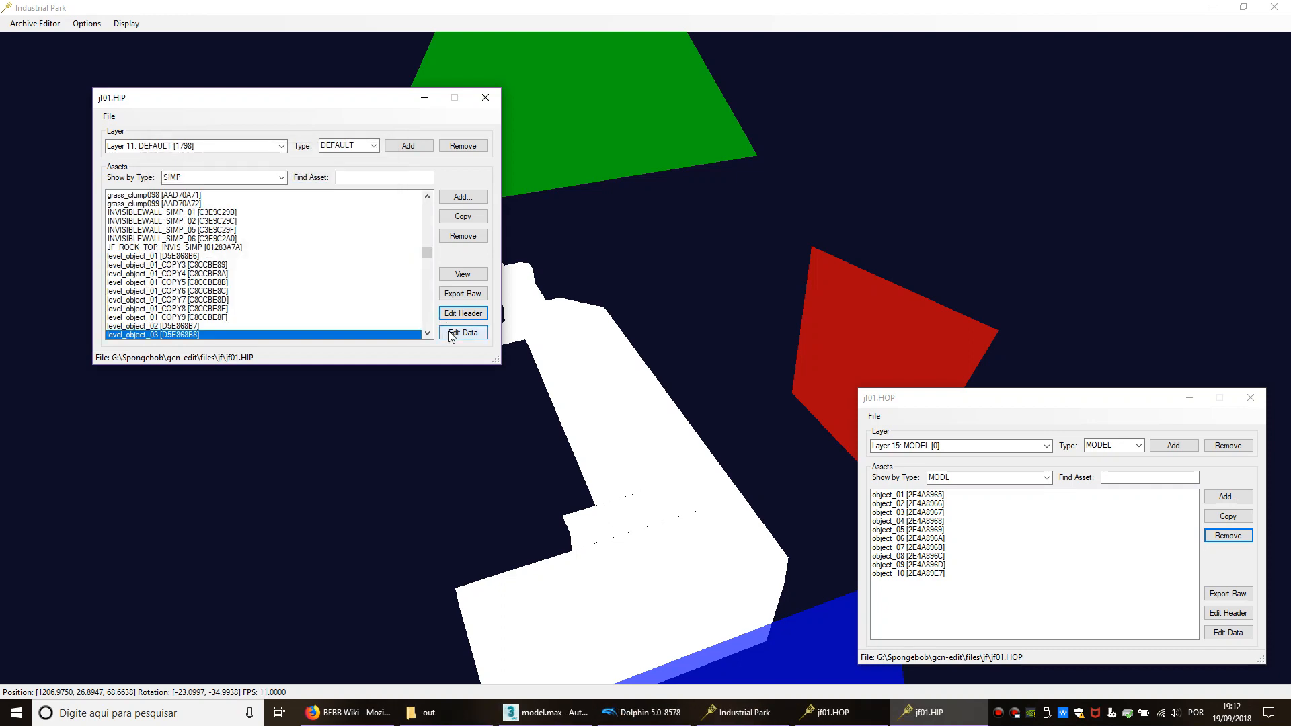
Step: Set the ModelAssetID of level_object_03 to the object_03 model's ID, 2E4A8967, and close its asset data
{"action": "left_click", "coordinate": [463, 333]}
{"action": "scroll", "coordinate": [268, 369], "scroll_direction": "down", "scroll_amount": 2}
{"action": "scroll", "coordinate": [282, 337], "scroll_direction": "down", "scroll_amount": 1}
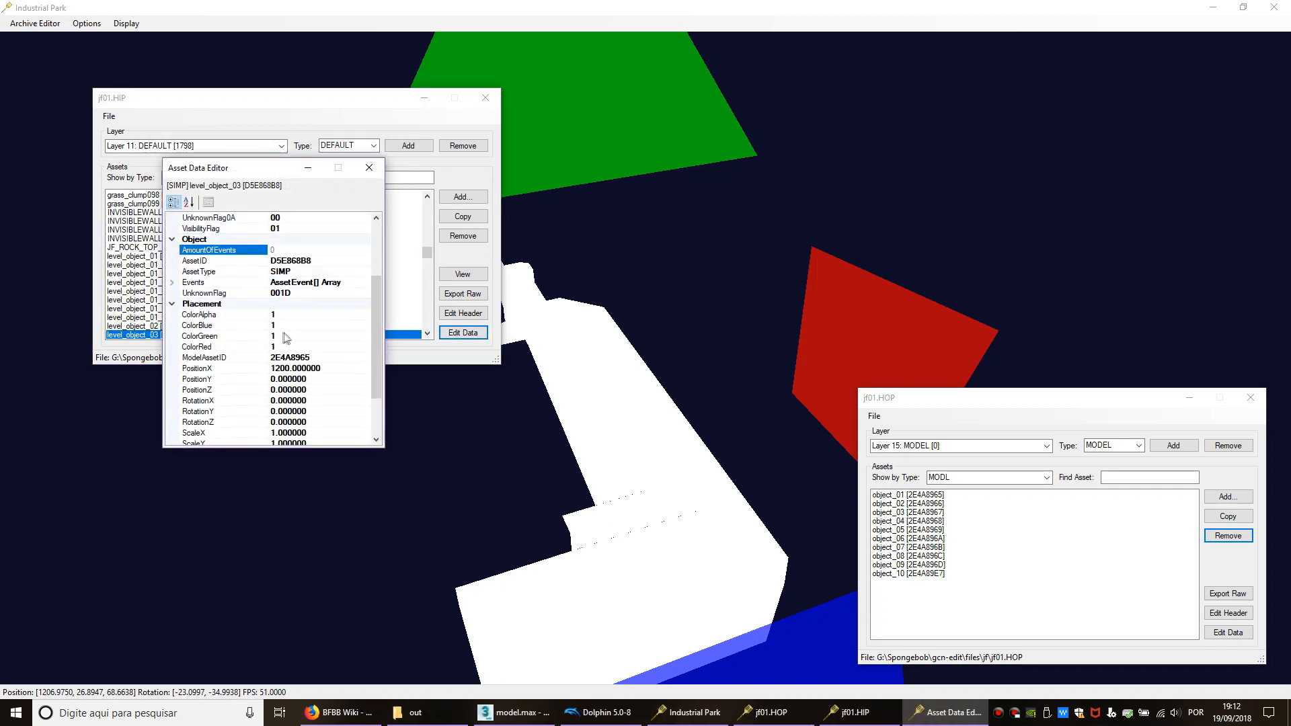
{"action": "scroll", "coordinate": [297, 313], "scroll_direction": "down", "scroll_amount": 2}
{"action": "scroll", "coordinate": [269, 296], "scroll_direction": "up", "scroll_amount": 5}
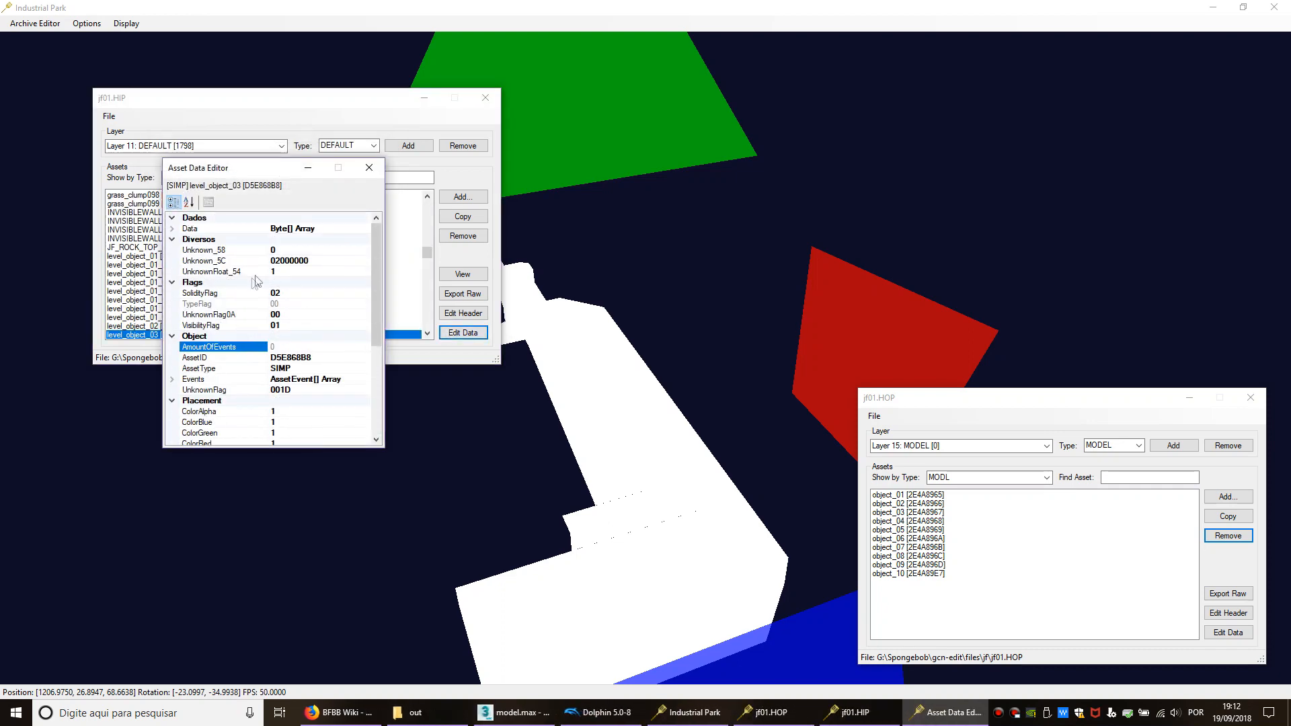
{"action": "left_click_drag", "start_coordinate": [374, 321], "coordinate": [373, 359]}
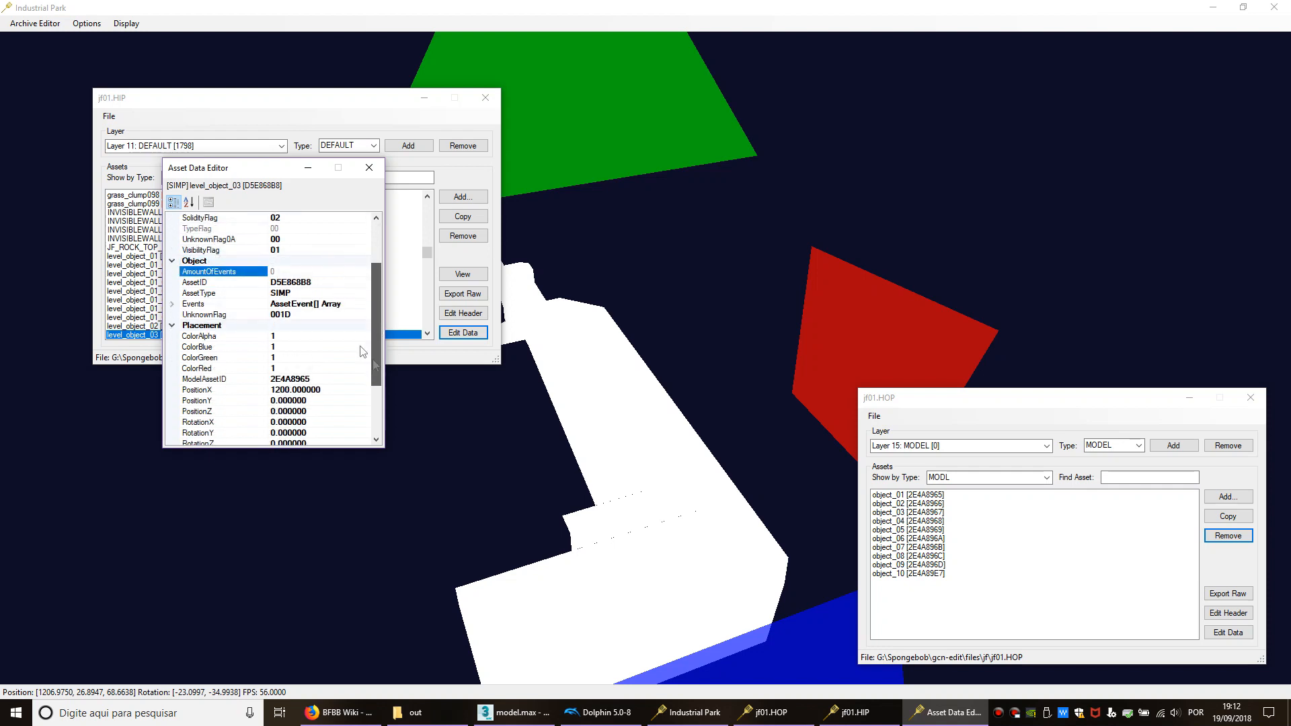
{"action": "left_click", "coordinate": [189, 202]}
{"action": "left_click", "coordinate": [320, 313]}
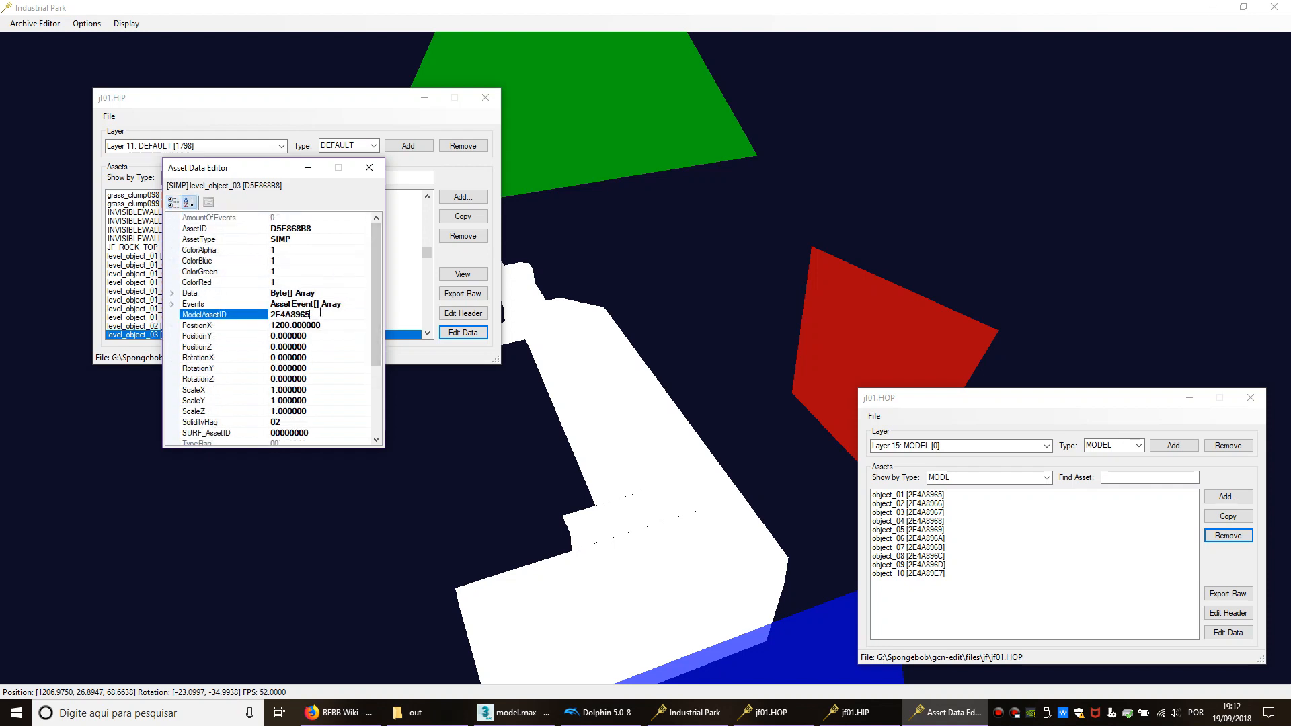
{"action": "left_click", "coordinate": [237, 326]}
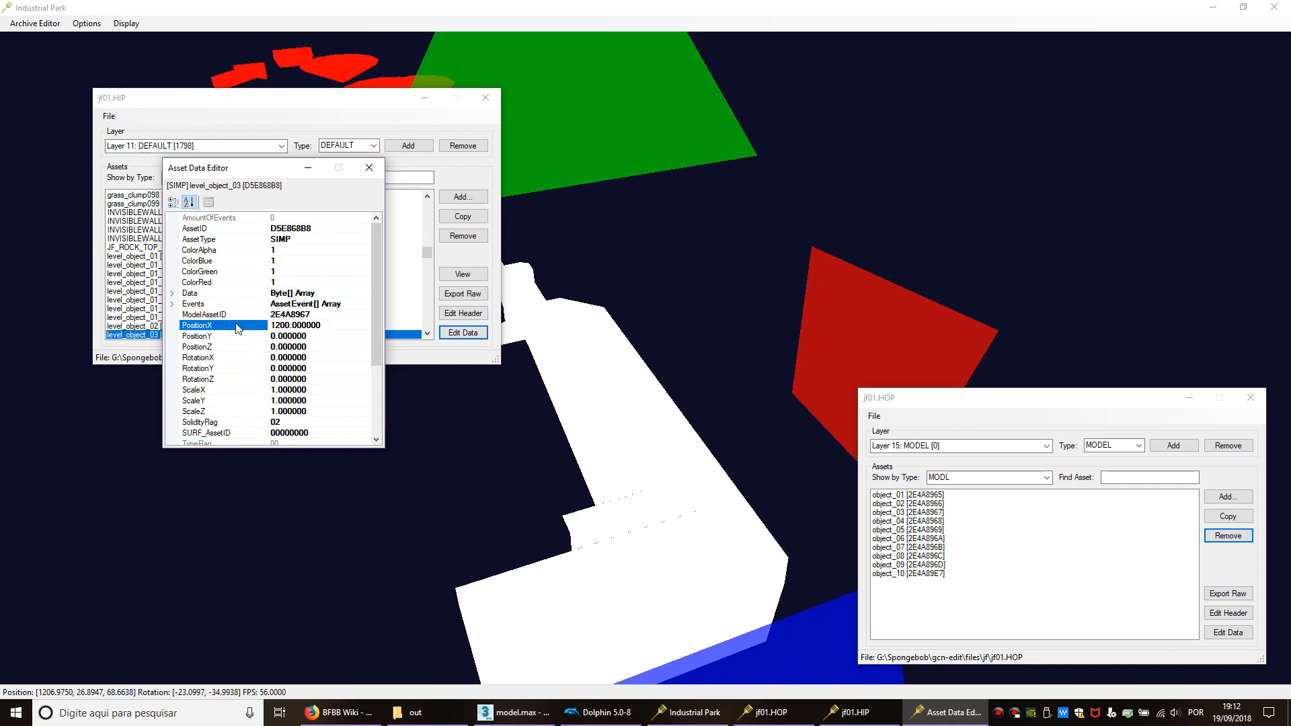
{"action": "left_click", "coordinate": [368, 168]}
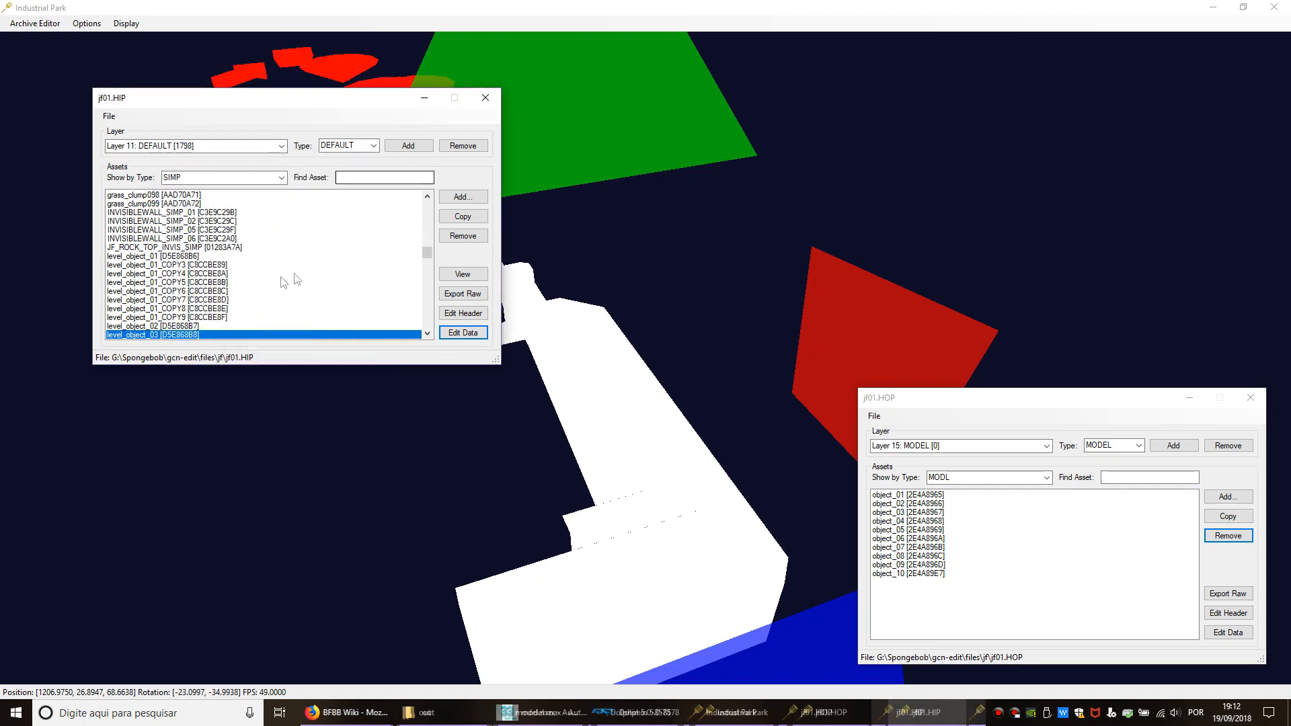
Step: Rename level_object_01_COPY3 as level_object_04 in its asset header
{"action": "left_click", "coordinate": [201, 265]}
{"action": "left_click", "coordinate": [463, 319]}
{"action": "left_click_drag", "start_coordinate": [227, 65], "coordinate": [190, 65]}
{"action": "type", "text": "04"}
{"action": "left_click", "coordinate": [232, 194]}
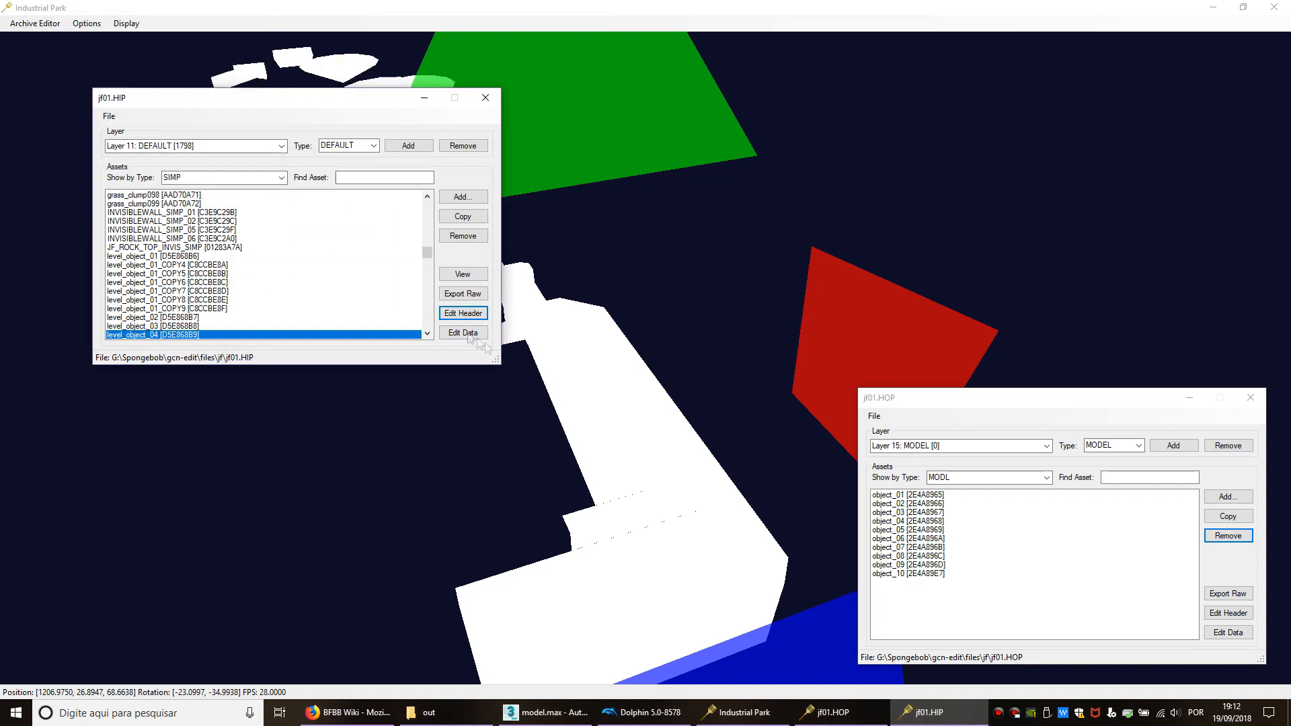
Step: Set the ModelAssetID of level_object_04 to the object_04 model's ID, 2E4A8968, and close its asset data
{"action": "left_click", "coordinate": [462, 333]}
{"action": "scroll", "coordinate": [211, 207], "scroll_direction": "down", "scroll_amount": 4}
{"action": "left_click", "coordinate": [210, 203]}
{"action": "key", "text": "BackSpace"}
{"action": "left_click", "coordinate": [247, 45]}
Step: Rename level_object_01_COPY4 as level_object_05 in its asset header
{"action": "middle_click_drag", "start_coordinate": [626, 209], "coordinate": [773, 244]}
{"action": "left_click", "coordinate": [202, 265]}
{"action": "left_click", "coordinate": [462, 314]}
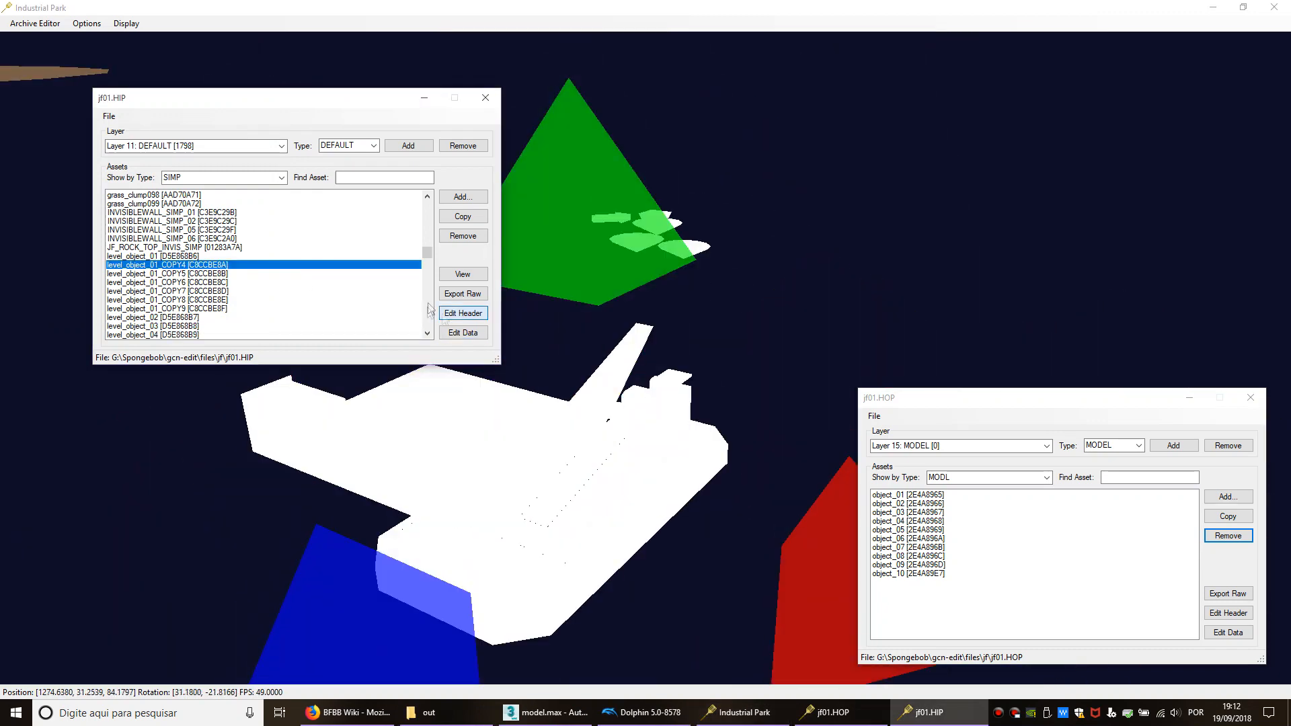
{"action": "left_click_drag", "start_coordinate": [262, 100], "coordinate": [224, 100]}
{"action": "type", "text": "05"}
{"action": "left_click", "coordinate": [259, 230]}
Step: Set the ModelAssetID of level_object_05 to 2E4A8968 and close its asset data
{"action": "left_click", "coordinate": [463, 333]}
{"action": "scroll", "coordinate": [236, 275], "scroll_direction": "down", "scroll_amount": 3}
{"action": "left_click", "coordinate": [237, 271]}
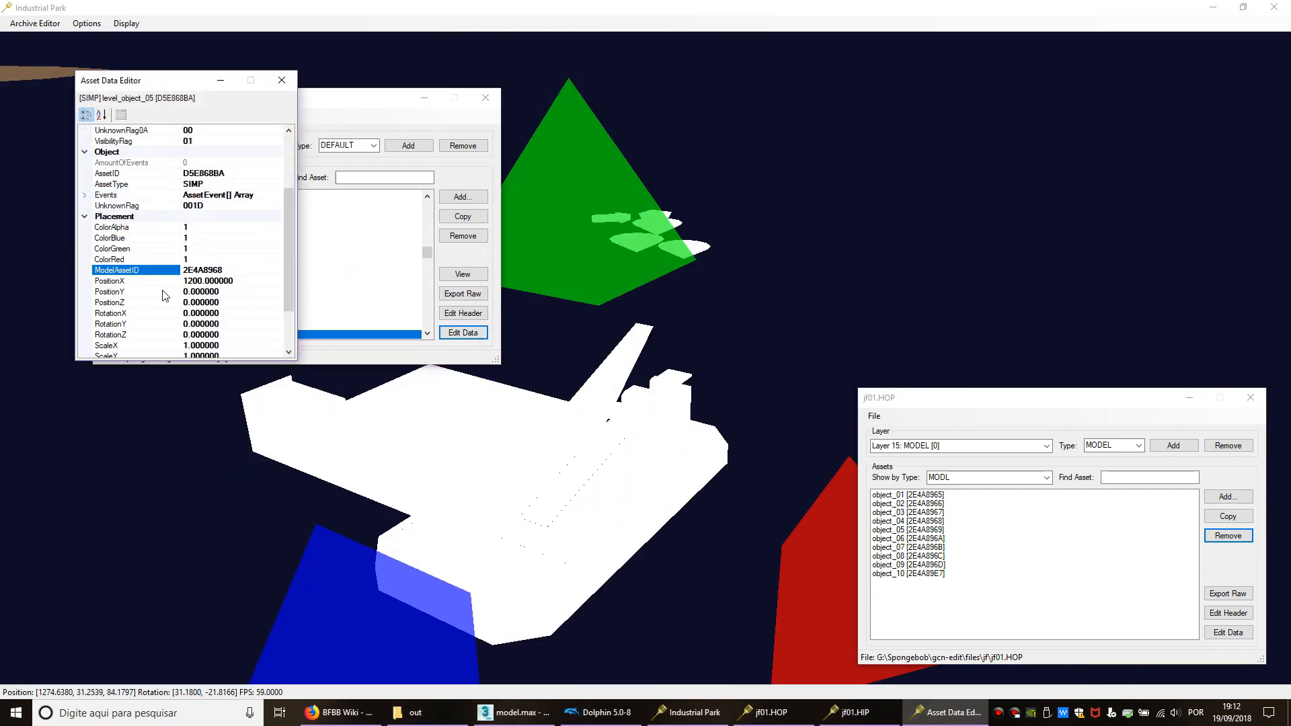
{"action": "left_click", "coordinate": [282, 80]}
Step: Set the ModelAssetID of level_object_01_COPY5 to the object_06 model's ID, 2E4A896A, and close its asset data
{"action": "left_click", "coordinate": [201, 239]}
{"action": "left_click", "coordinate": [463, 332]}
{"action": "scroll", "coordinate": [235, 269], "scroll_direction": "down", "scroll_amount": 3}
{"action": "left_click", "coordinate": [265, 222]}
{"action": "key", "text": "BackSpace"}
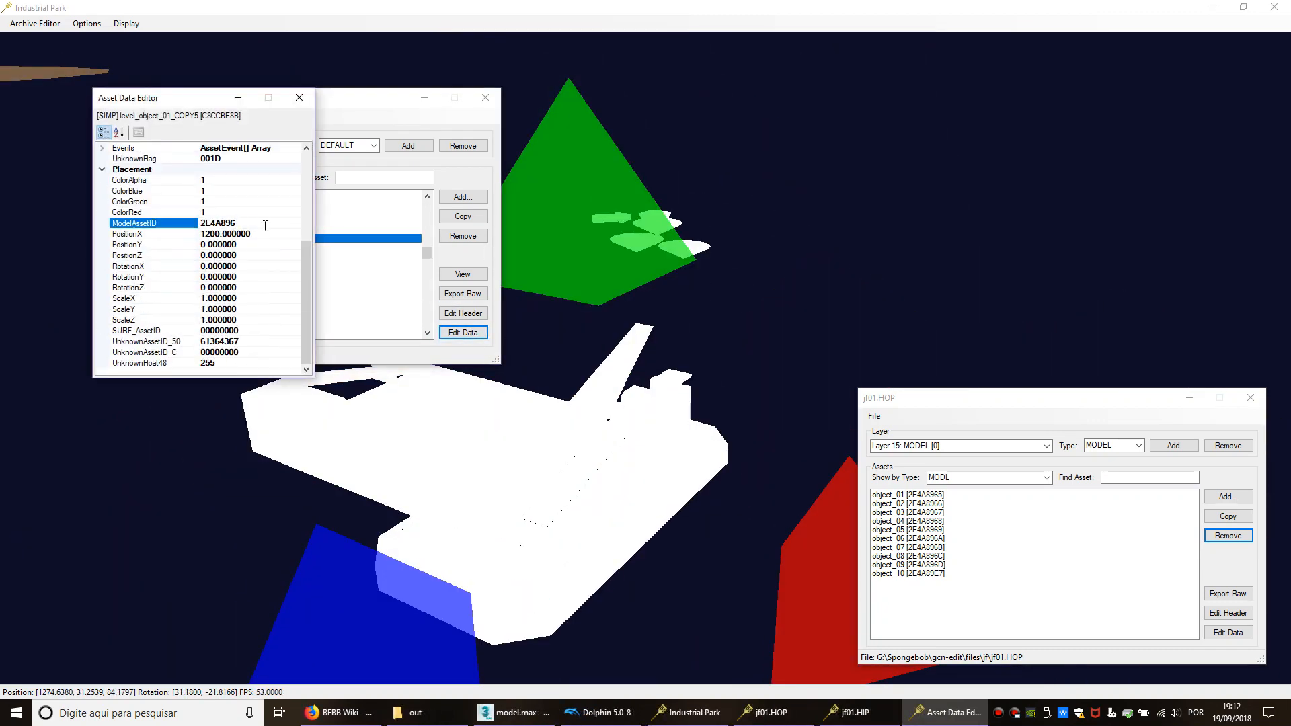
{"action": "type", "text": "A"}
{"action": "left_click", "coordinate": [263, 234]}
{"action": "left_click", "coordinate": [299, 98]}
Step: Rename level_object_01_COPY5 as level_object_06 in its asset header
{"action": "left_click", "coordinate": [447, 314]}
{"action": "type", "text": "06"}
{"action": "left_click", "coordinate": [320, 284]}
{"action": "left_click_drag", "start_coordinate": [315, 151], "coordinate": [296, 170]}
Step: Rename level_object_01_COPY6 as level_object_07 in its asset header
{"action": "left_click", "coordinate": [242, 265]}
{"action": "left_click", "coordinate": [467, 314]}
{"action": "type", "text": "07"}
{"action": "left_click", "coordinate": [337, 300]}
Step: Set the ModelAssetID of level_object_07 to the object_07 model's ID, 2E4A896B, and close its asset data
{"action": "left_click", "coordinate": [462, 333]}
{"action": "left_click", "coordinate": [307, 277]}
{"action": "type", "text": "B"}
{"action": "left_click", "coordinate": [307, 287]}
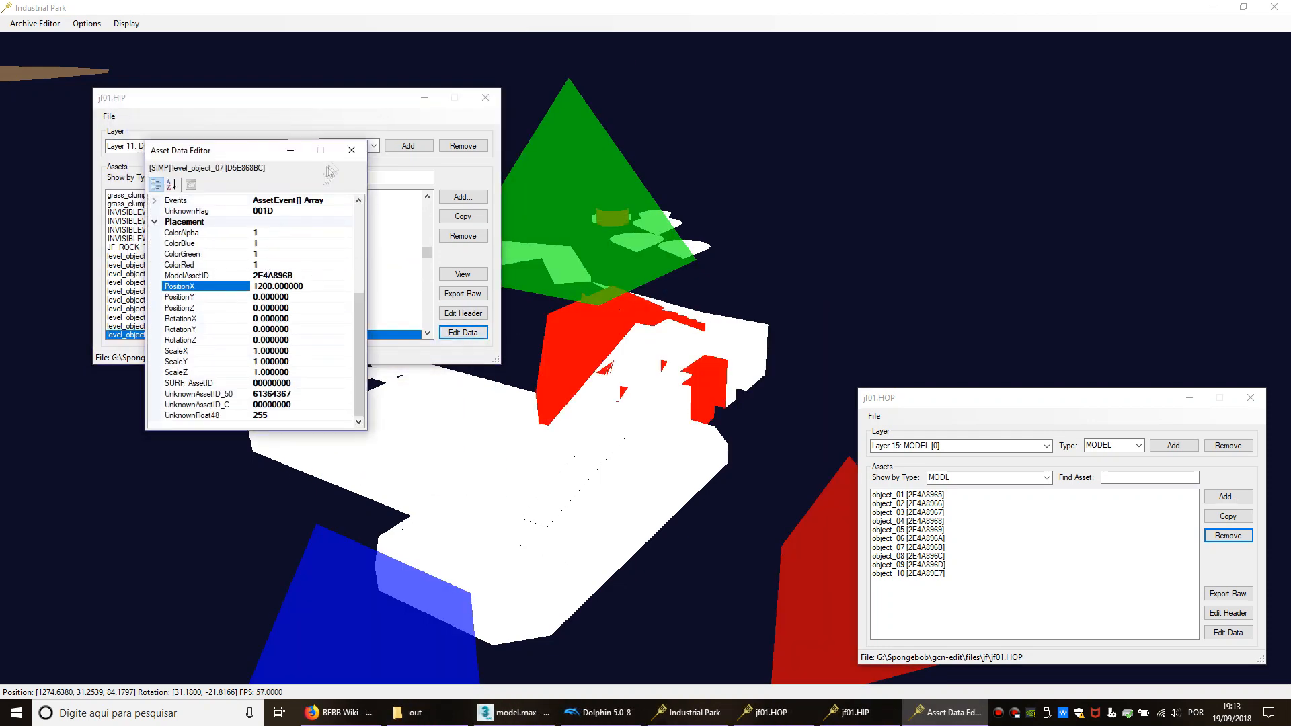
{"action": "left_click", "coordinate": [351, 150]}
Step: Rename level_object_01_COPY7 as level_object_08 in its asset header
{"action": "left_click", "coordinate": [269, 265]}
{"action": "left_click", "coordinate": [473, 316]}
{"action": "left_click_drag", "start_coordinate": [369, 205], "coordinate": [330, 205]}
{"action": "type", "text": "08"}
{"action": "left_click", "coordinate": [372, 335]}
Step: Set the ModelAssetID of level_object_08 to the object_08 model's ID, 2E4A896C, taken from jf01.HOP
{"action": "left_click", "coordinate": [463, 333]}
{"action": "left_click", "coordinate": [182, 185]}
{"action": "left_click", "coordinate": [161, 197]}
{"action": "left_click", "coordinate": [938, 557]}
Step: Rename level_object_01_COPY8 as level_object_09 in its asset header
{"action": "left_click", "coordinate": [173, 195]}
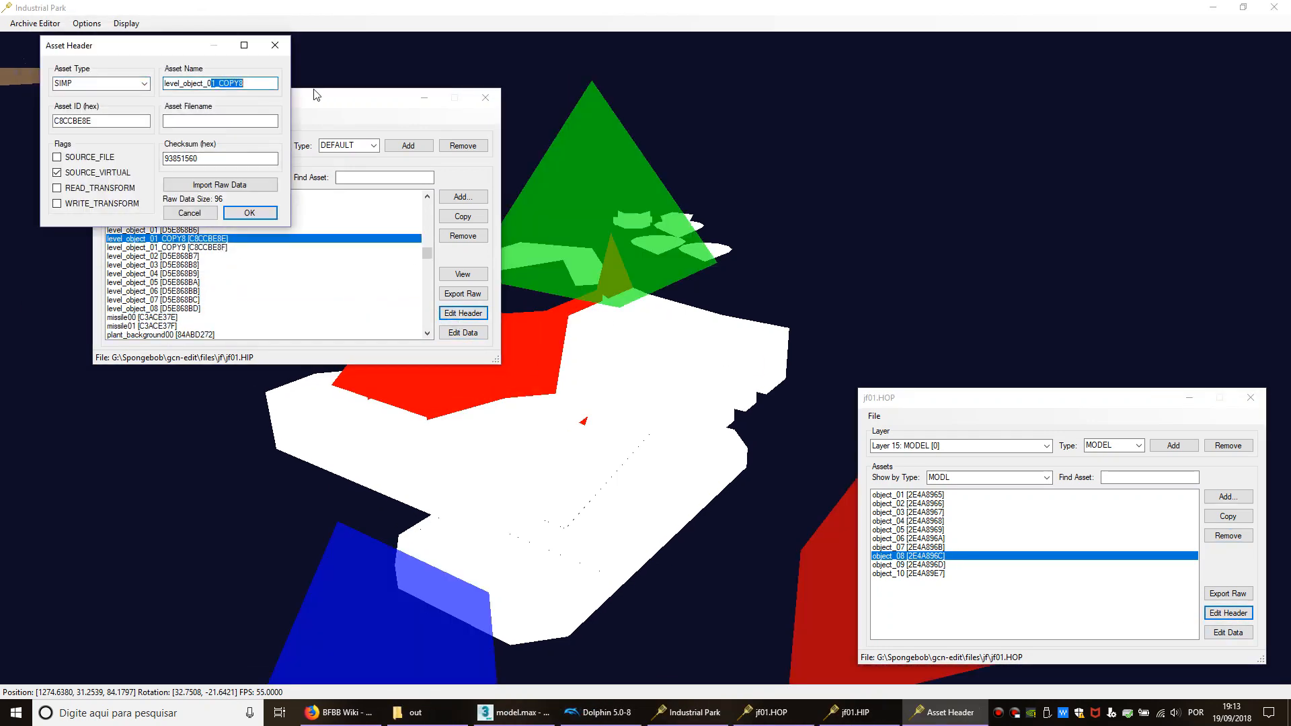
{"action": "key", "text": "Return"}
Step: Set the ModelAssetID of level_object_01_COPY9 to the object_10 model's ID, 2E4A89E7, and close its asset data
{"action": "left_click", "coordinate": [463, 333]}
{"action": "scroll", "coordinate": [154, 222], "scroll_direction": "down", "scroll_amount": 3}
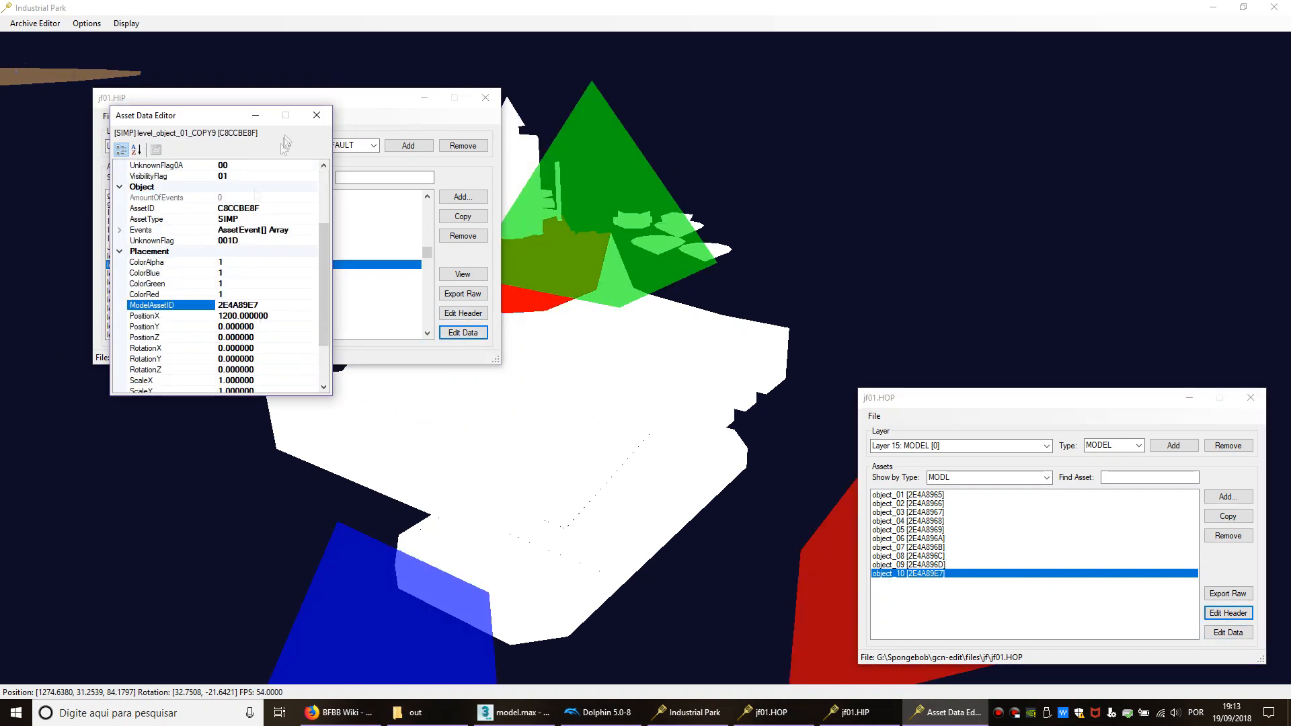
{"action": "left_click", "coordinate": [316, 115]}
Step: Rename level_object_01_COPY9 as level_object_10 in its asset header
{"action": "left_click", "coordinate": [462, 313]}
{"action": "type", "text": "0"}
{"action": "left_click", "coordinate": [337, 300]}
Step: Save both the jf01.HOP and jf01.HIP archives
{"action": "right_click_drag", "start_coordinate": [961, 291], "coordinate": [733, 405]}
{"action": "scroll", "coordinate": [713, 353], "scroll_direction": "up", "scroll_amount": 4}
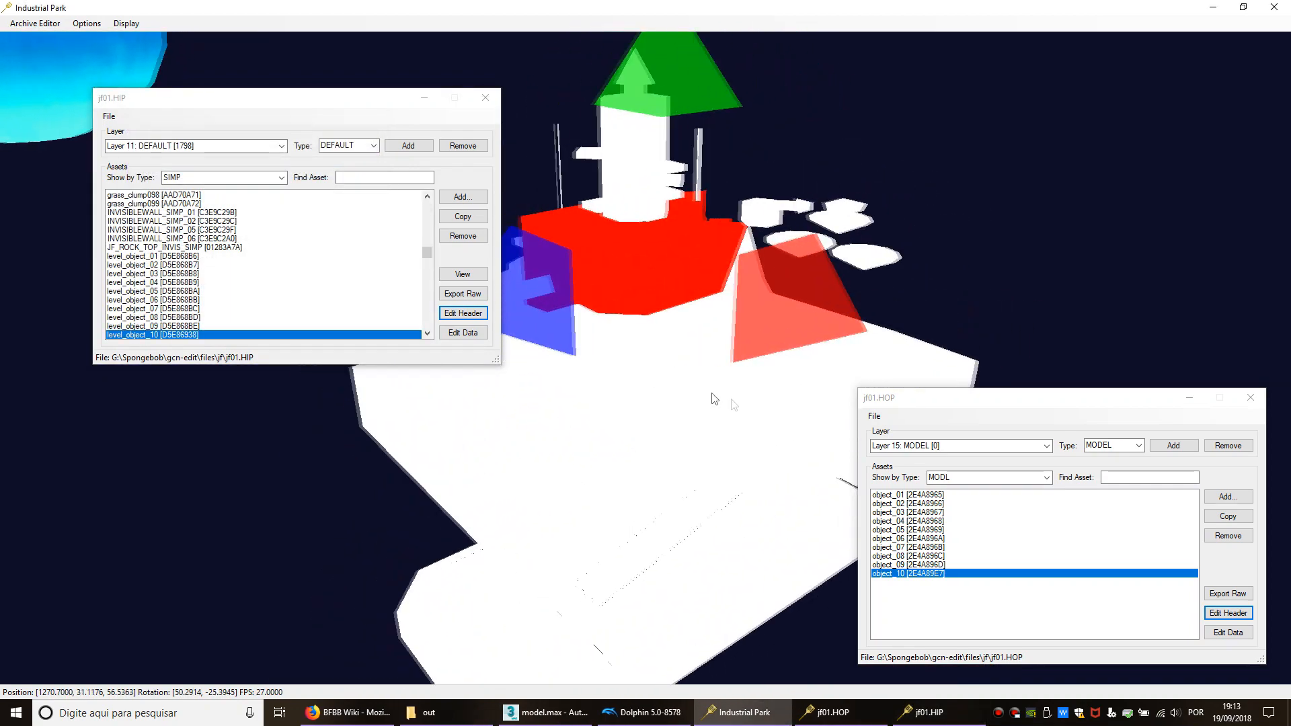
{"action": "middle_click_drag", "start_coordinate": [731, 400], "coordinate": [583, 391]}
{"action": "key", "text": "w"}
{"action": "key", "text": "d"}
{"action": "left_click", "coordinate": [874, 417]}
{"action": "left_click", "coordinate": [874, 417]}
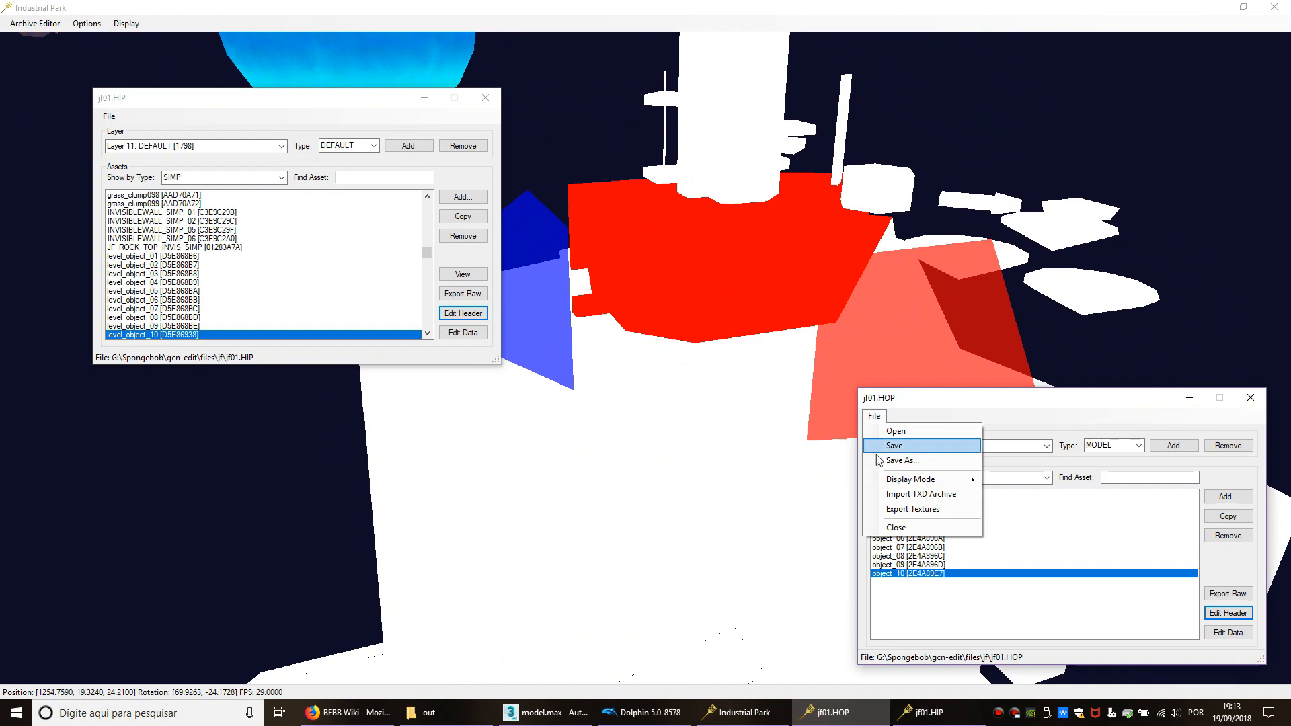
{"action": "left_click", "coordinate": [887, 446]}
{"action": "left_click", "coordinate": [108, 116]}
{"action": "left_click", "coordinate": [108, 115]}
{"action": "left_click", "coordinate": [130, 146]}
Step: Examine the placed level models from several sides in the 3D view
{"action": "middle_click_drag", "start_coordinate": [789, 226], "coordinate": [582, 156]}
{"action": "scroll", "coordinate": [582, 156], "scroll_direction": "down", "scroll_amount": 4}
{"action": "right_click_drag", "start_coordinate": [582, 156], "coordinate": [599, 351]}
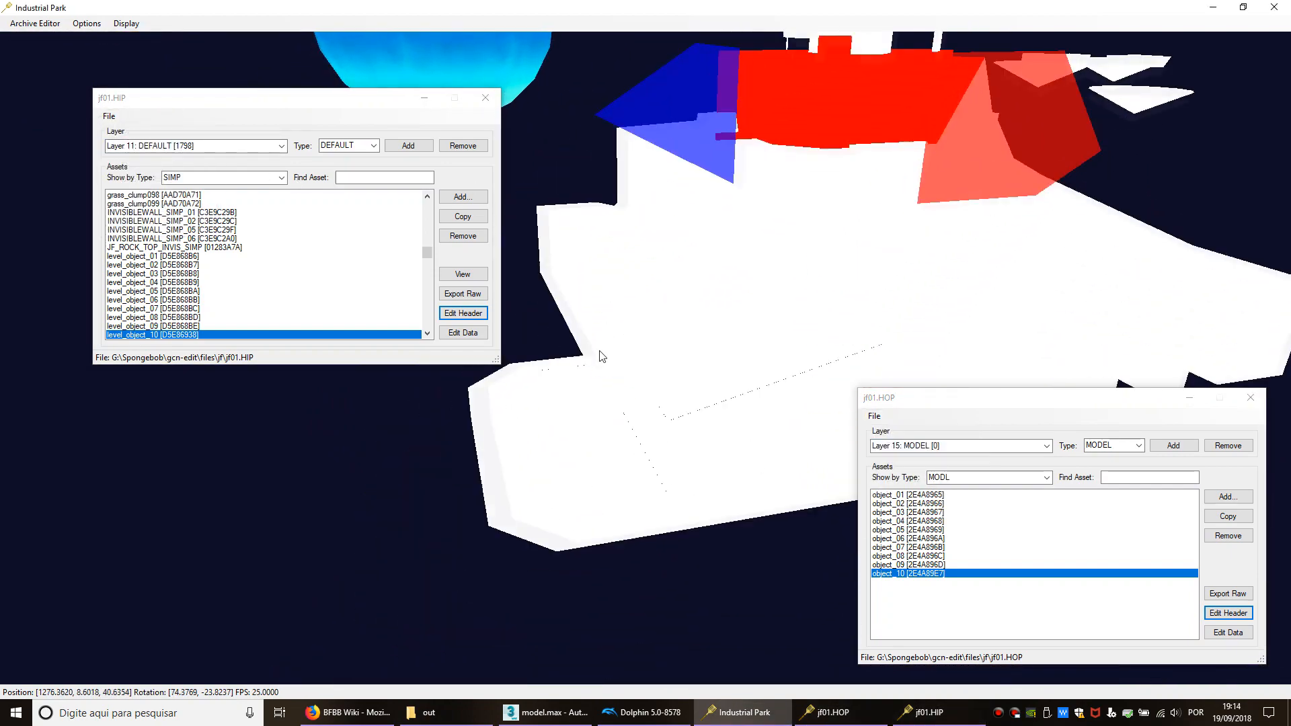
{"action": "key", "text": "s"}
{"action": "middle_click_drag", "start_coordinate": [600, 351], "coordinate": [628, 306]}
{"action": "key", "text": "w"}
{"action": "middle_click_drag", "start_coordinate": [713, 293], "coordinate": [696, 239]}
{"action": "key", "text": "a"}
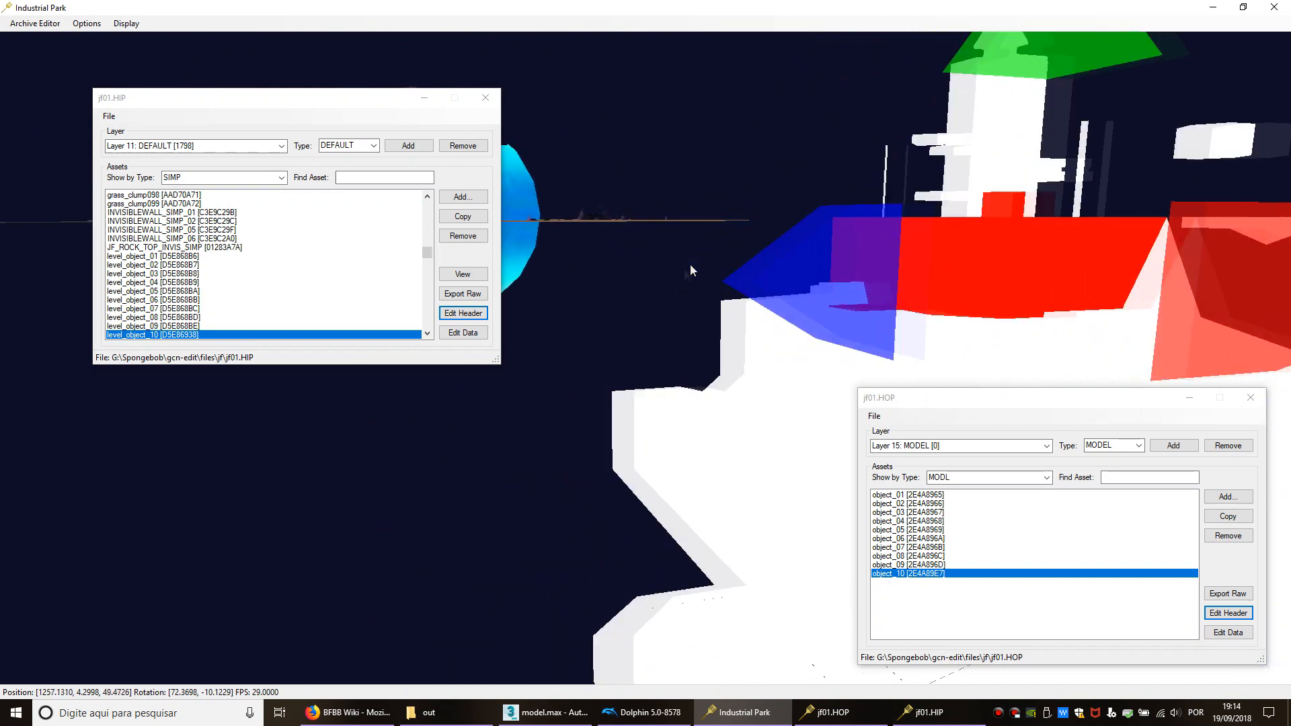
{"action": "key", "text": "a"}
{"action": "middle_click_drag", "start_coordinate": [635, 301], "coordinate": [945, 317]}
{"action": "middle_click_drag", "start_coordinate": [736, 328], "coordinate": [875, 311]}
{"action": "key", "text": "a"}
{"action": "key", "text": "w"}
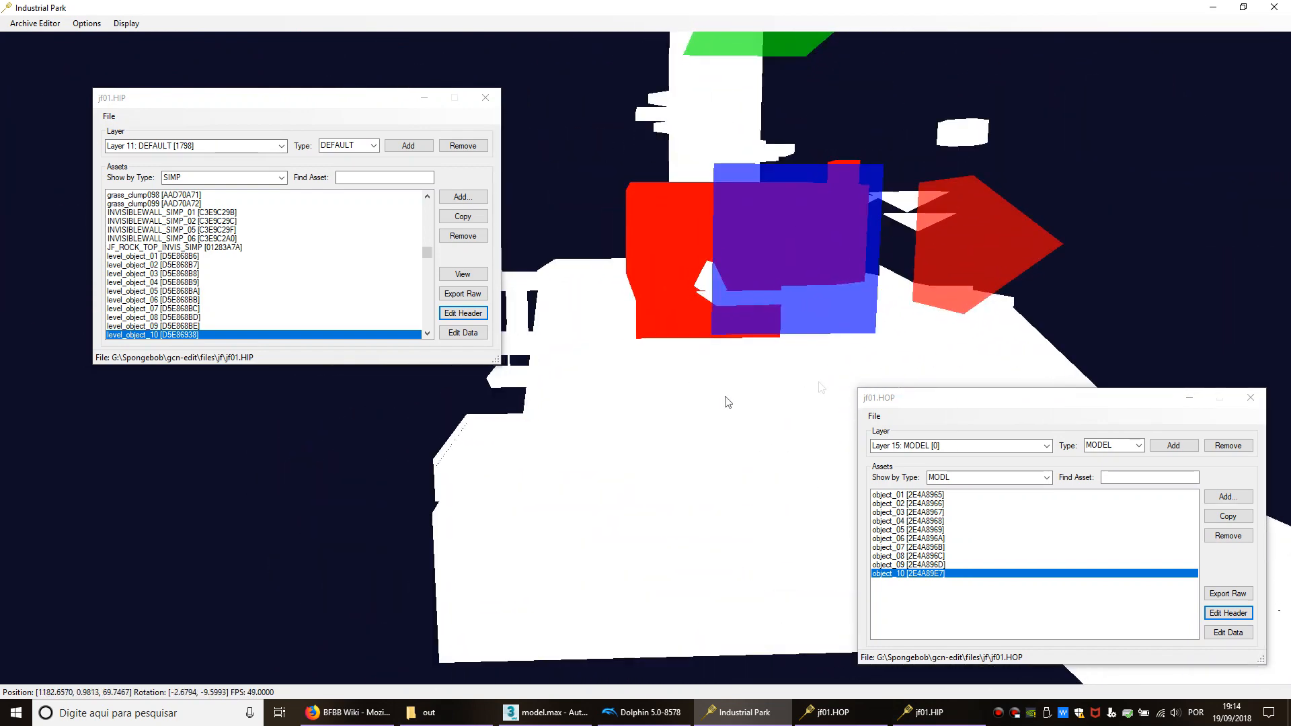
Step: Close the jf01.HIP and jf01.HOP archive editor windows
{"action": "left_click", "coordinate": [485, 99]}
{"action": "left_click", "coordinate": [1250, 398]}
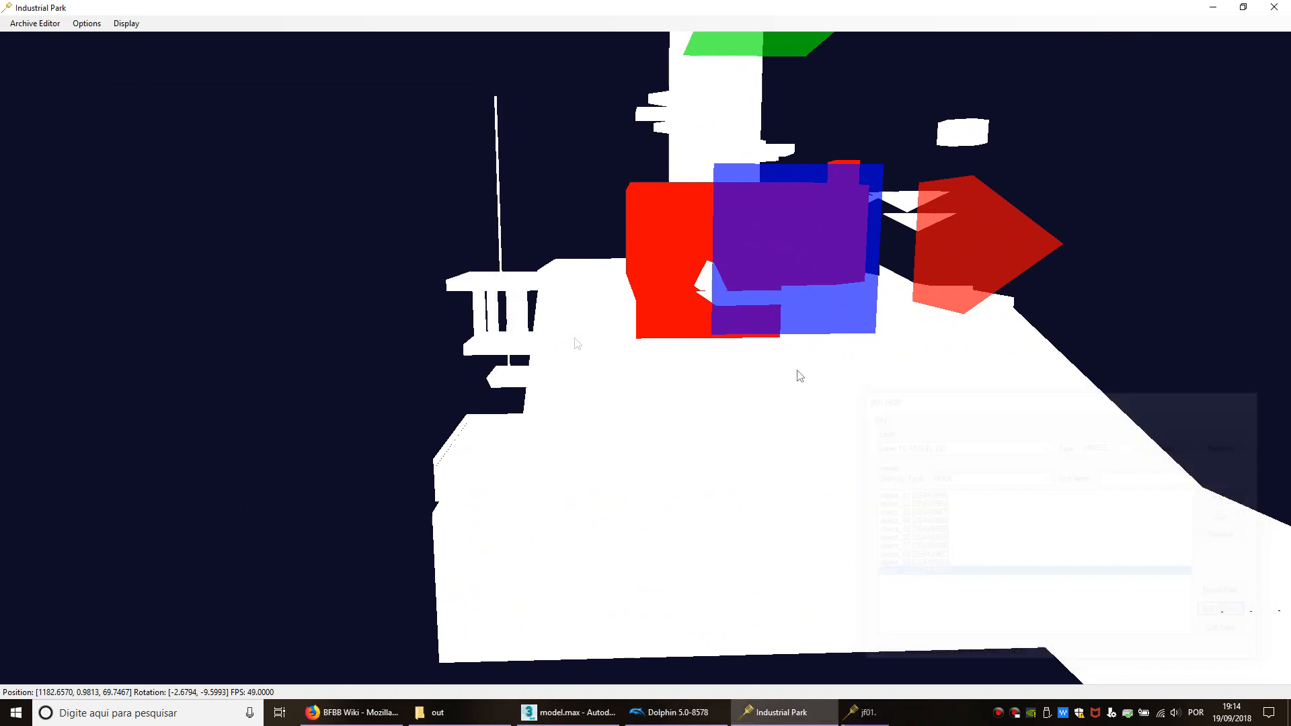
{"action": "middle_click_drag", "start_coordinate": [798, 374], "coordinate": [545, 363]}
Step: In File Explorer, copy the WF folder from the tutorial folder into the Textures folder and open the copy
{"action": "left_click", "coordinate": [434, 712]}
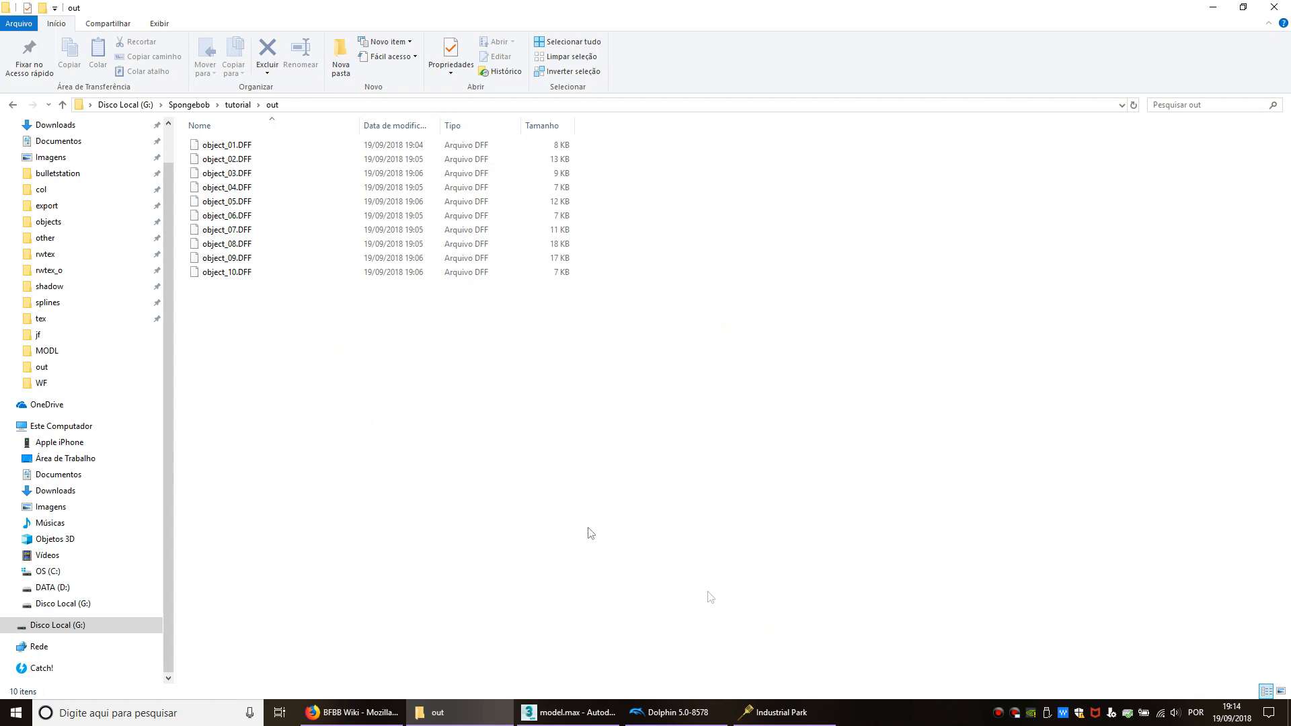
{"action": "left_click", "coordinate": [771, 710]}
{"action": "key", "text": "s"}
{"action": "key", "text": "d"}
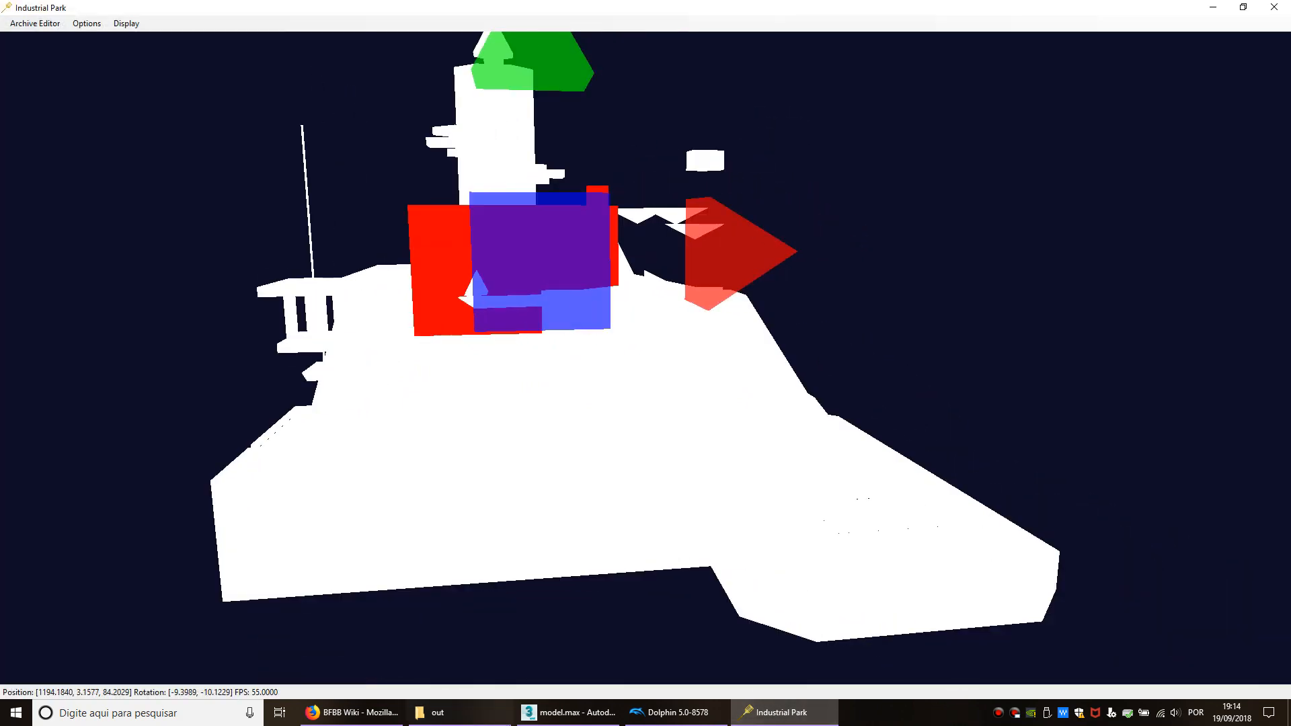
{"action": "left_click", "coordinate": [465, 712]}
{"action": "left_click", "coordinate": [250, 106]}
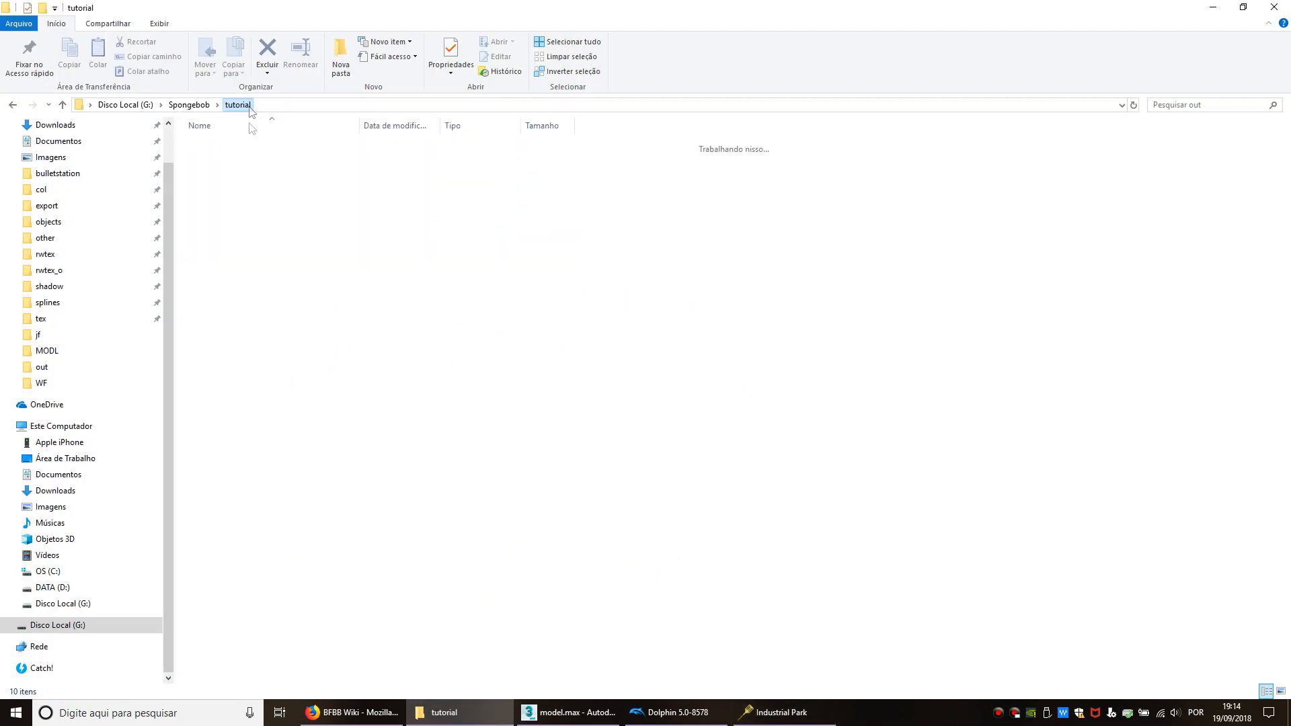
{"action": "left_click", "coordinate": [220, 159]}
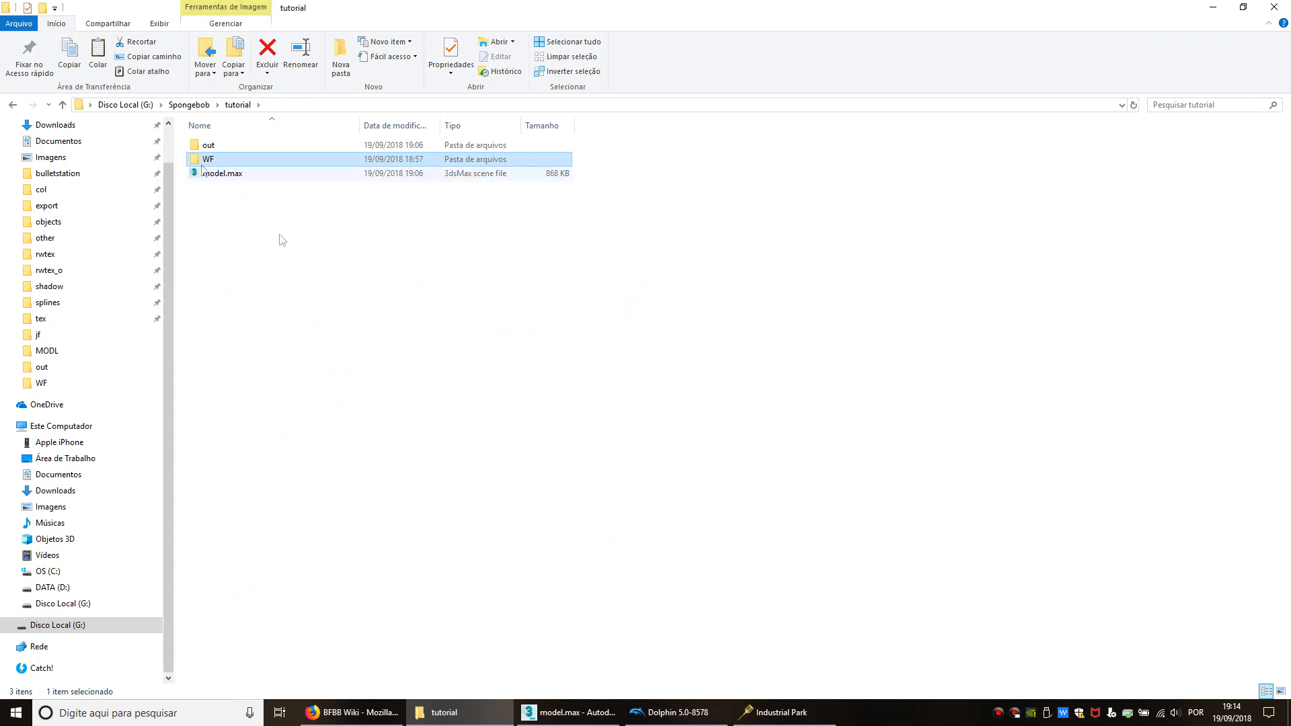
{"action": "key", "text": "super+d"}
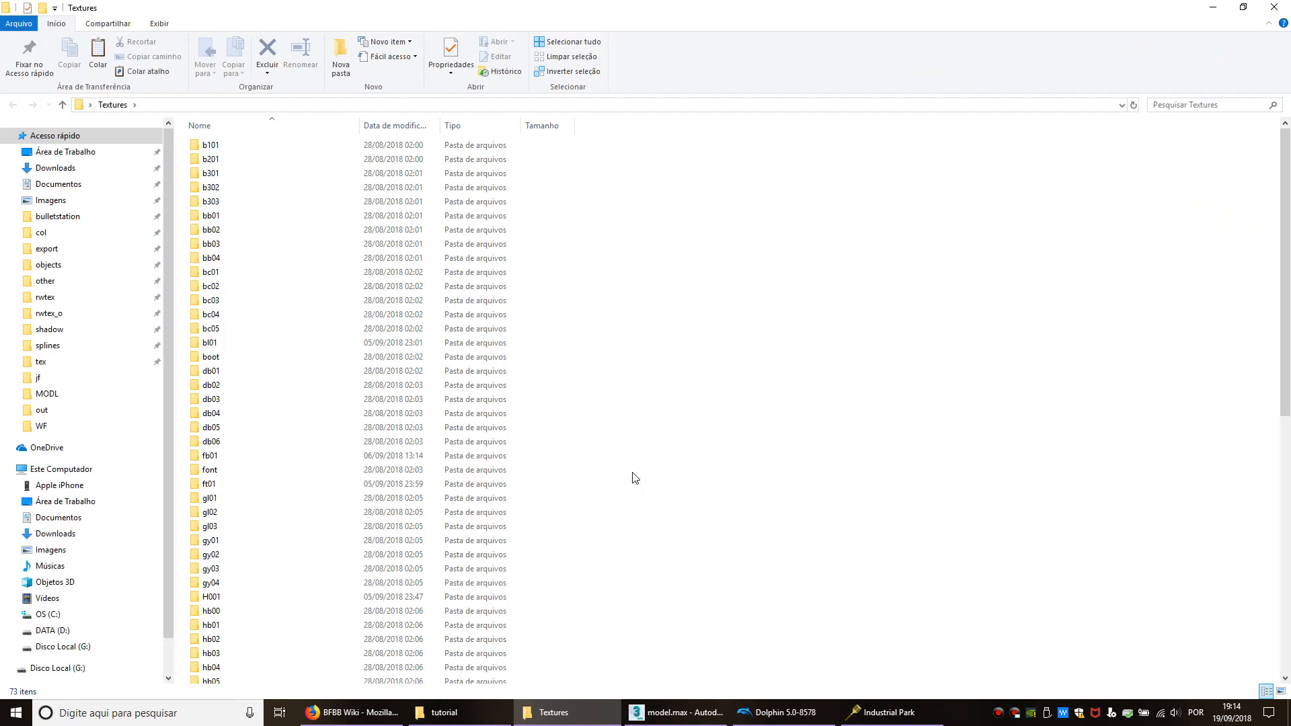
{"action": "type", "text": "wf"}
{"action": "key", "text": "Return"}
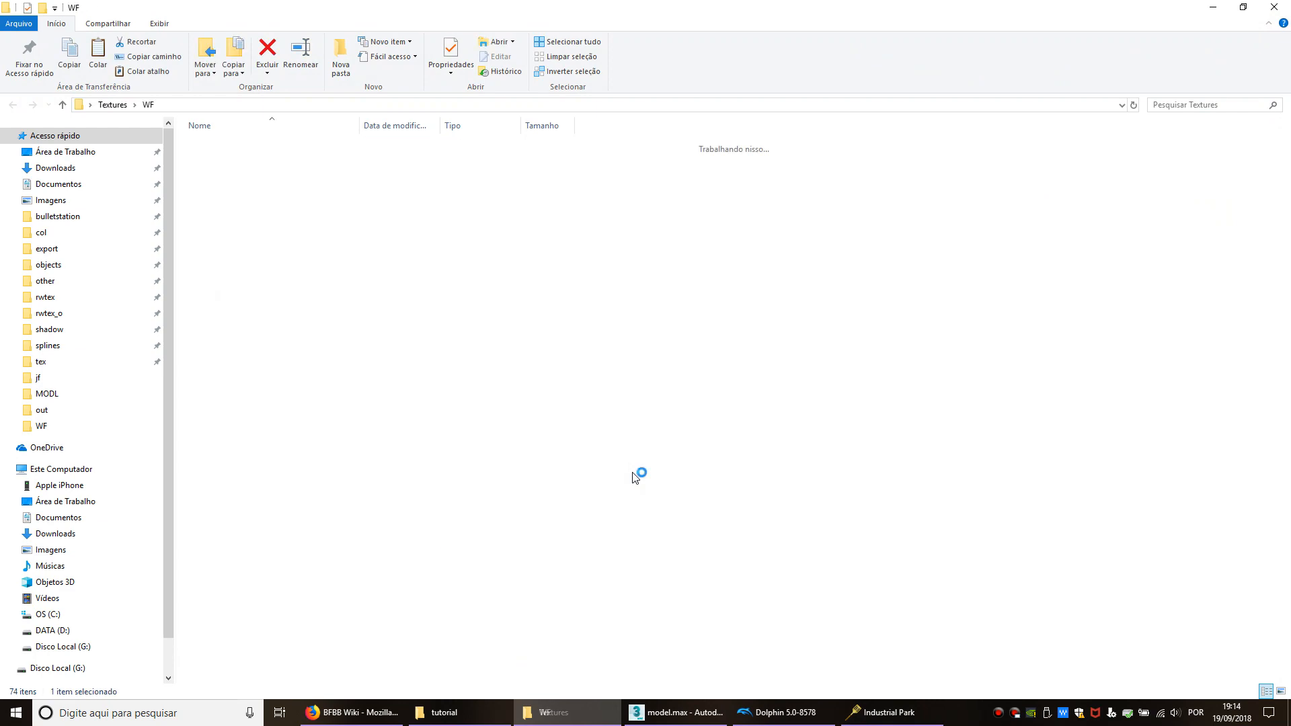
Step: Delete untitled.fbx, WF.mtl and WF.obj from the WF folder in Textures
{"action": "left_click", "coordinate": [1041, 258]}
{"action": "left_click", "coordinate": [1104, 255], "text": "ctrl"}
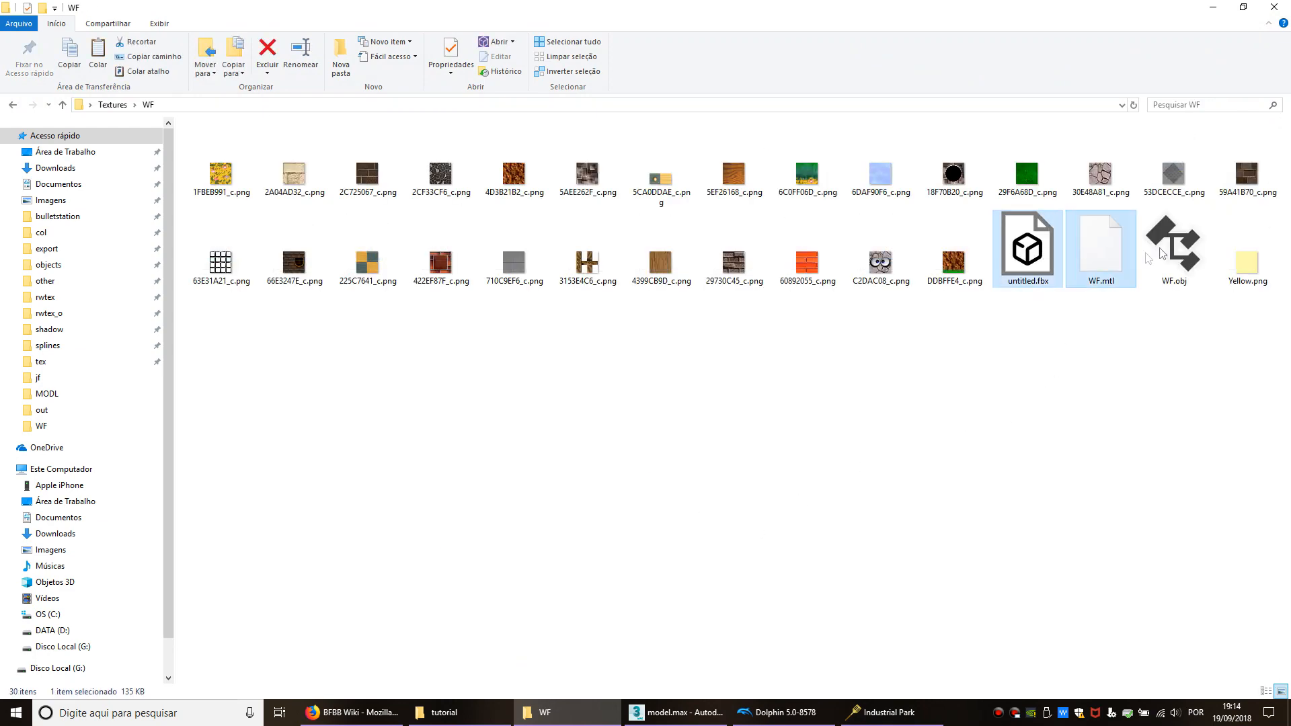
{"action": "left_click", "coordinate": [1166, 258], "text": "ctrl"}
{"action": "key", "text": "Delete"}
{"action": "key", "text": "Return"}
Step: Switch to Industrial Park and load the level's textures from the WF folder inside Textures
{"action": "key", "text": "alt+Tab"}
{"action": "left_click", "coordinate": [887, 712]}
{"action": "left_click", "coordinate": [93, 26]}
{"action": "left_click", "coordinate": [114, 53]}
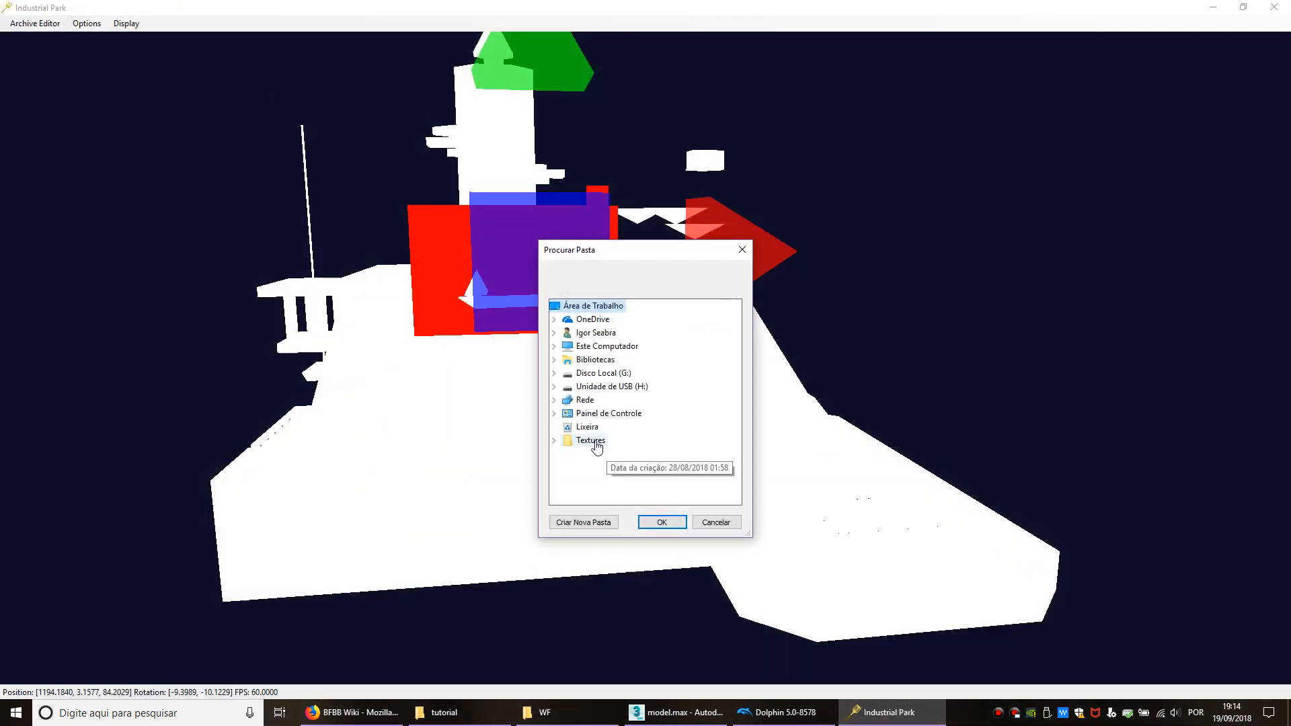
{"action": "double_click", "coordinate": [590, 441]}
{"action": "scroll", "coordinate": [630, 460], "scroll_direction": "down", "scroll_amount": 10}
{"action": "left_click", "coordinate": [662, 522]}
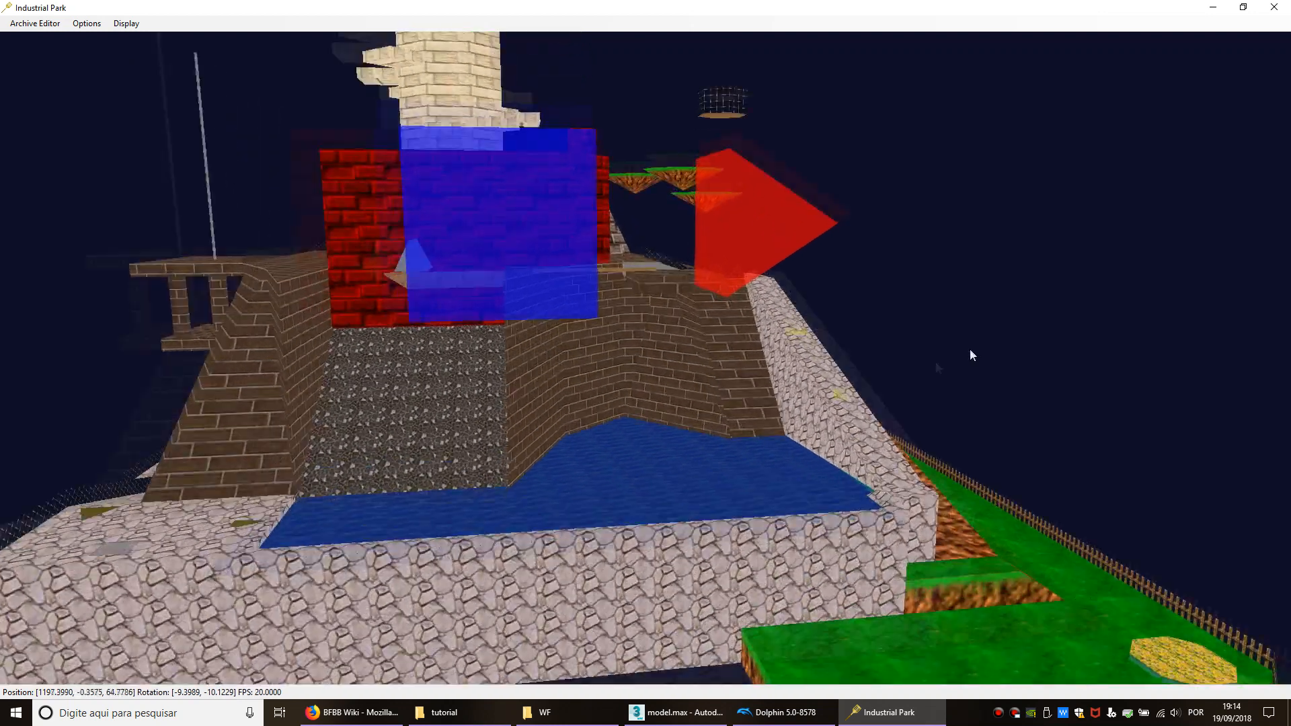
Step: Examine the textured level models around the grass area, water, stone ramps and tower, up close and from above
{"action": "key", "text": "s"}
{"action": "middle_click_drag", "start_coordinate": [970, 350], "coordinate": [692, 460]}
{"action": "key", "text": "w"}
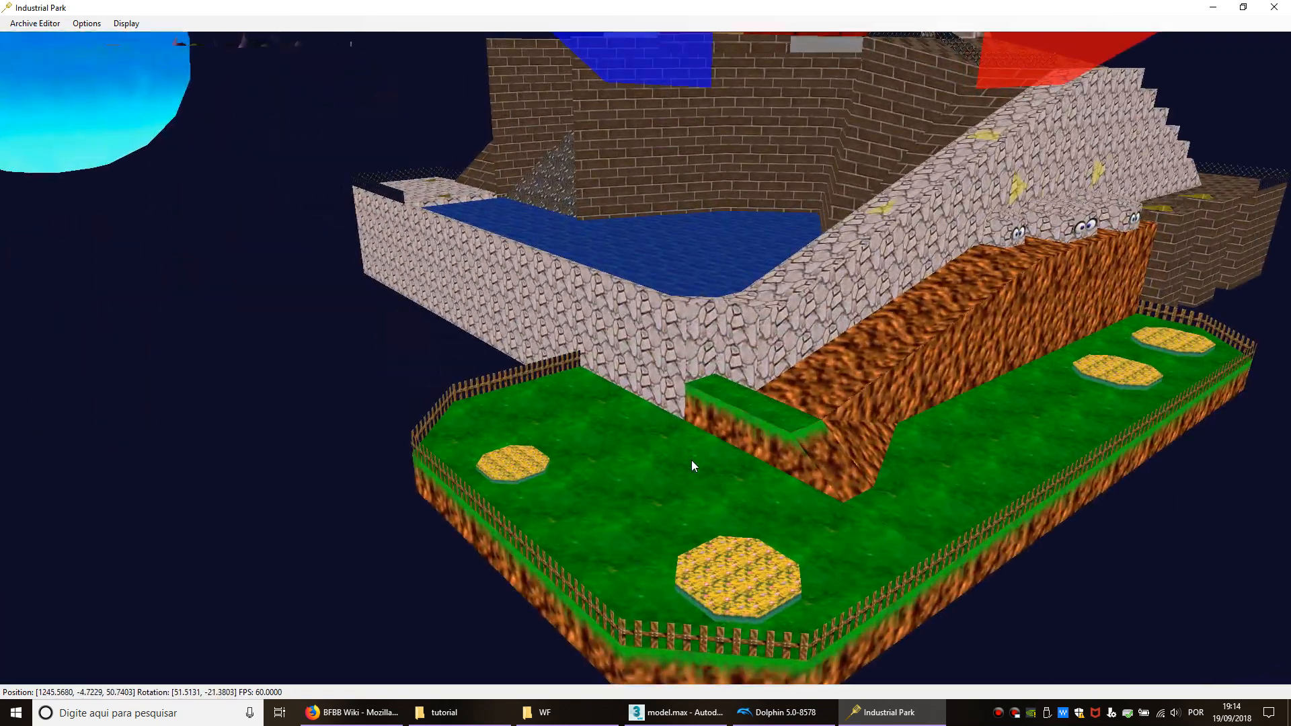
{"action": "key", "text": "w"}
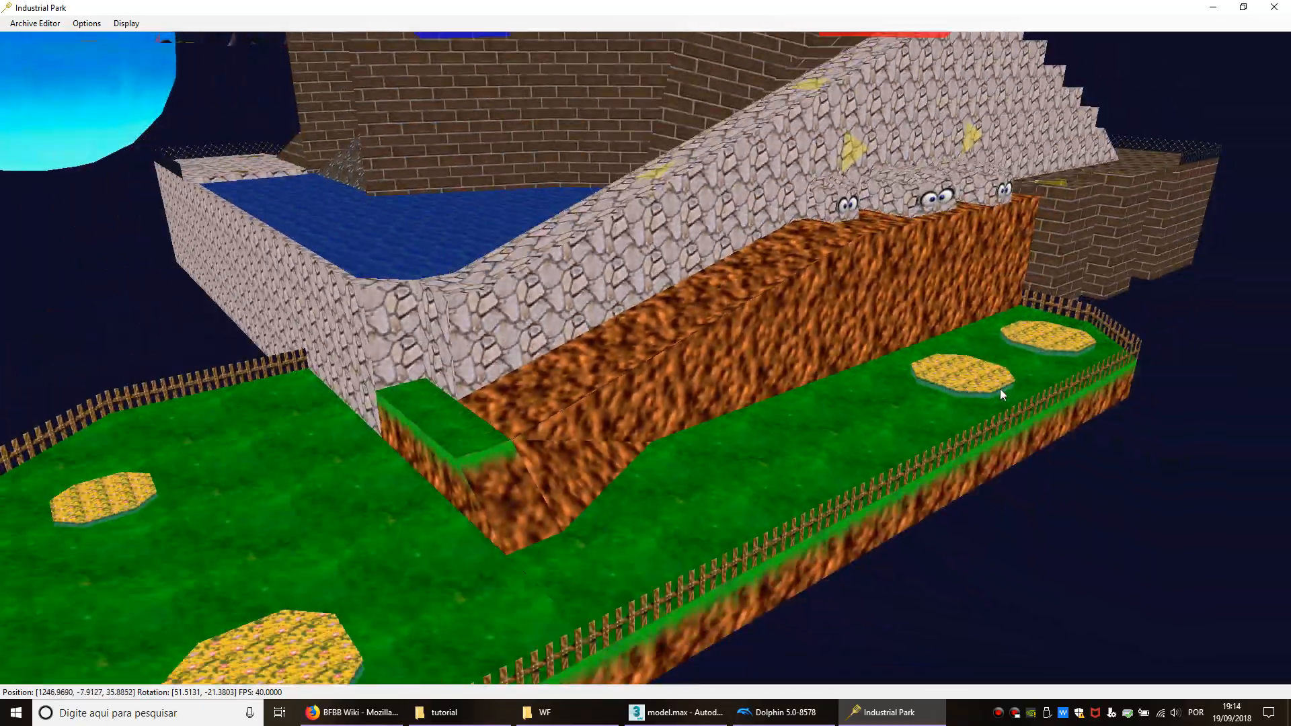
{"action": "key", "text": "shift+w"}
{"action": "key", "text": "d"}
{"action": "middle_click_drag", "start_coordinate": [996, 389], "coordinate": [740, 406]}
{"action": "key", "text": "s"}
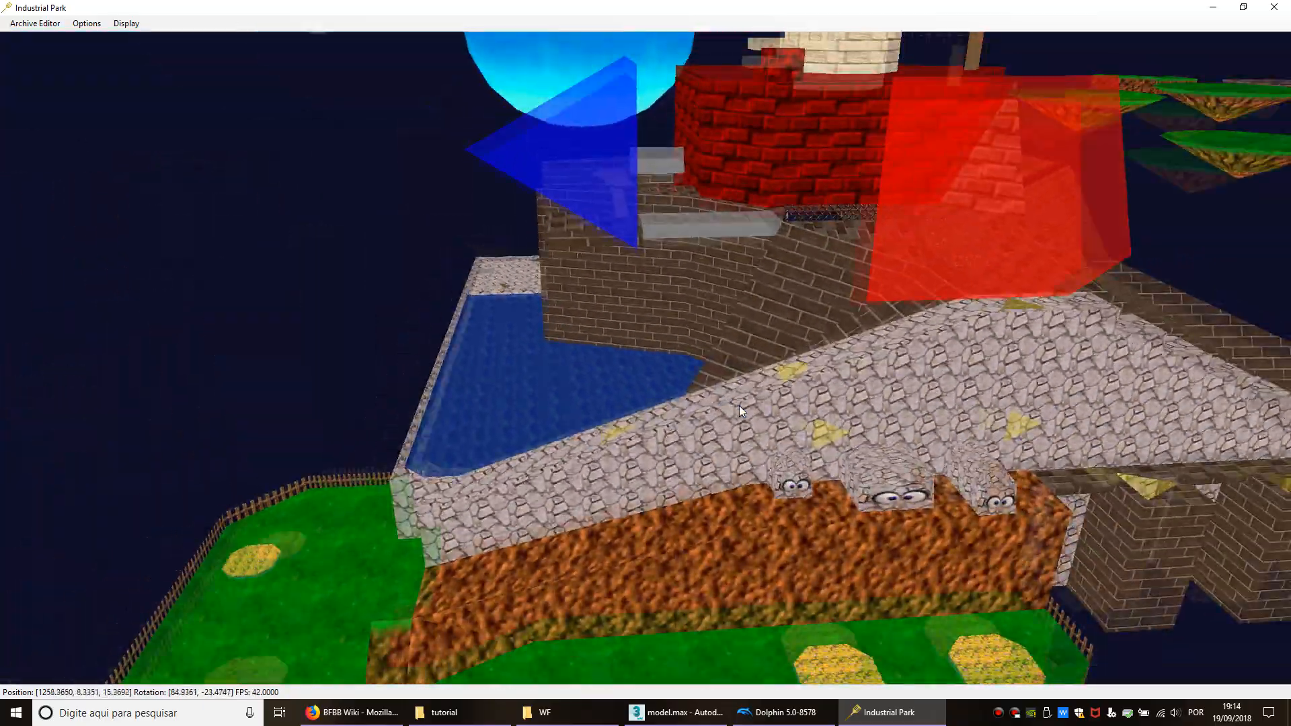
{"action": "key", "text": "s"}
{"action": "key", "text": "d"}
{"action": "key", "text": "shift+w"}
{"action": "key", "text": "w"}
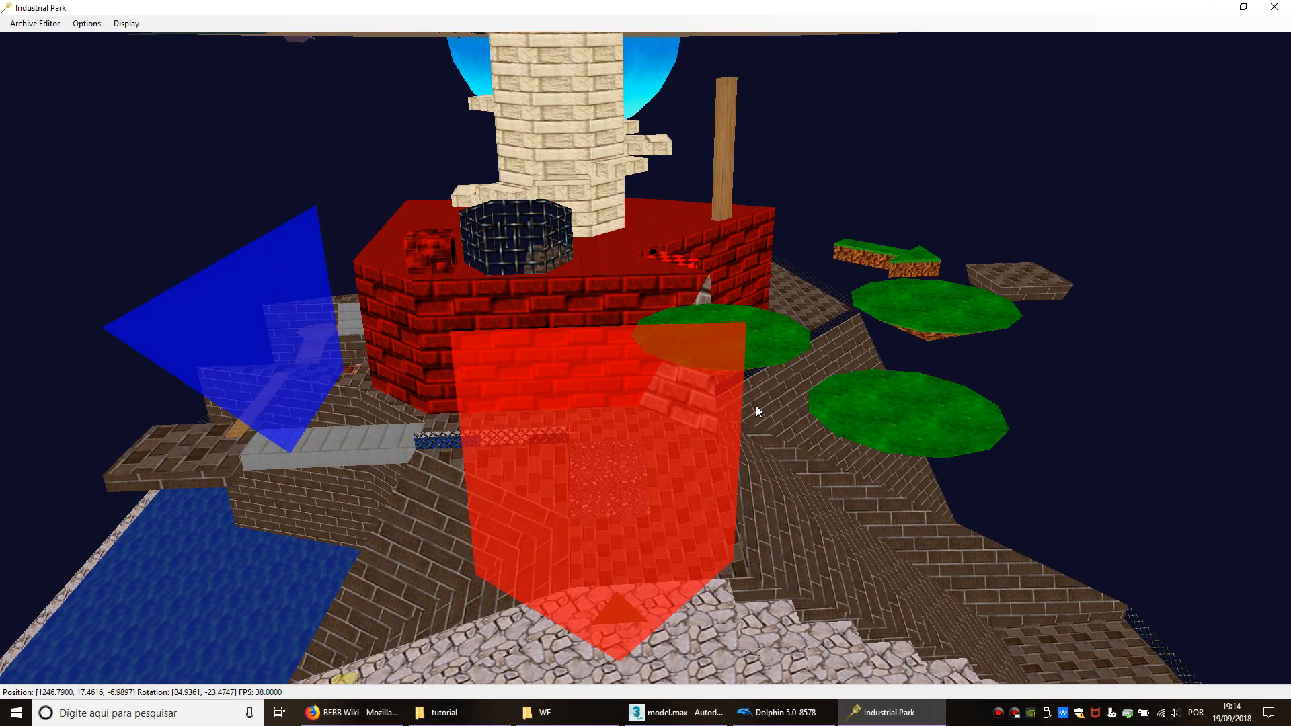
{"action": "middle_click_drag", "start_coordinate": [756, 406], "coordinate": [711, 487]}
{"action": "key", "text": "shift+w"}
{"action": "key", "text": "s"}
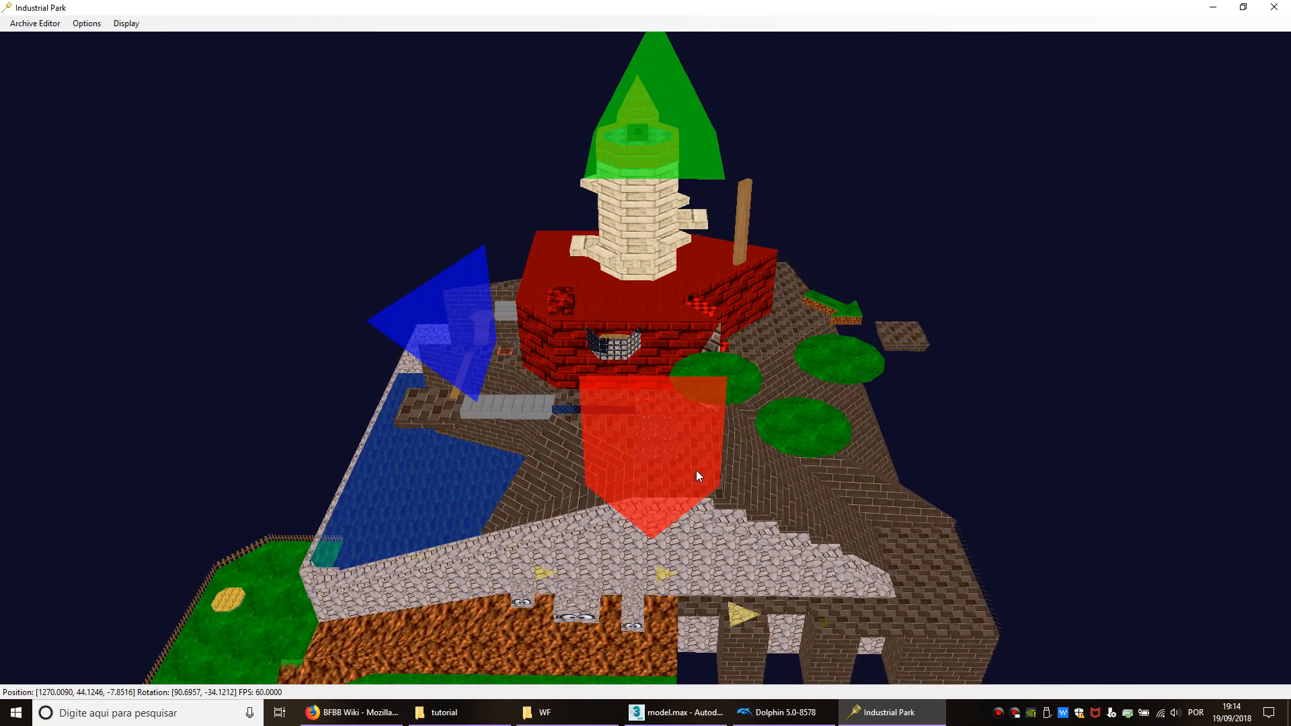
{"action": "key", "text": "a"}
{"action": "middle_click_drag", "start_coordinate": [485, 453], "coordinate": [984, 443]}
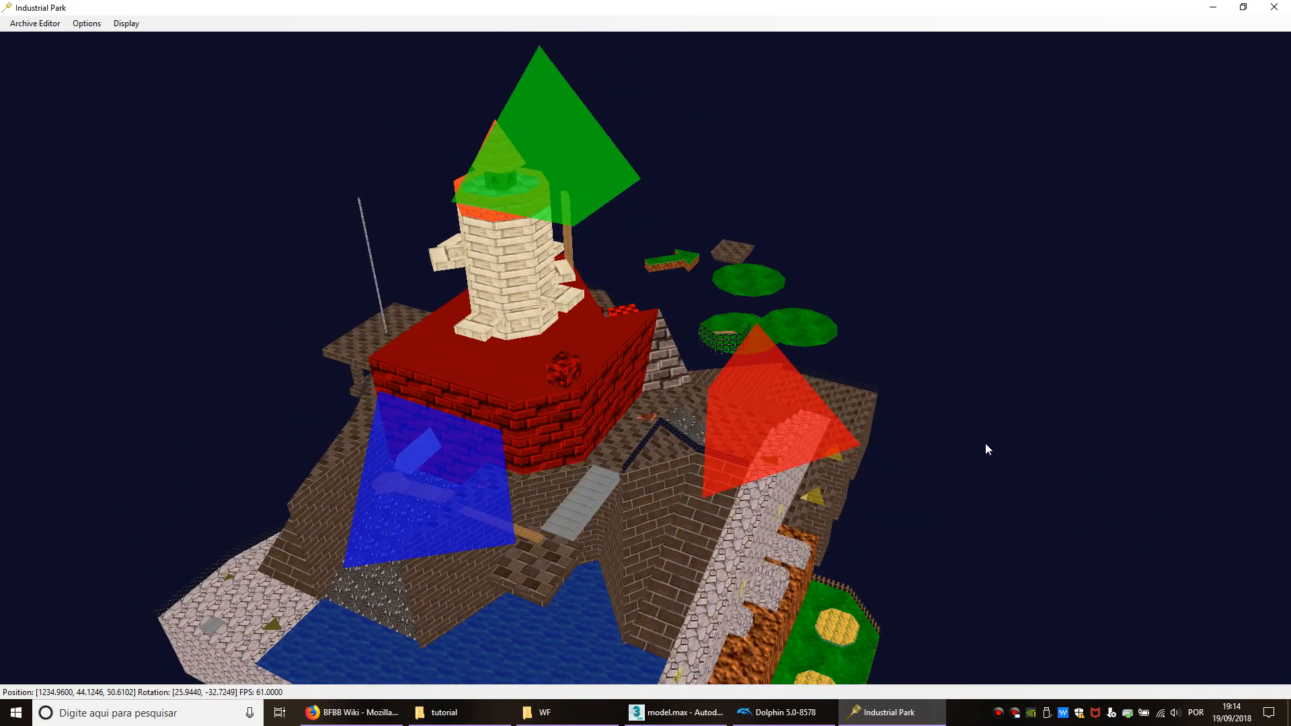
{"action": "key", "text": "w"}
{"action": "middle_click_drag", "start_coordinate": [986, 449], "coordinate": [925, 494]}
{"action": "key", "text": "s"}
{"action": "middle_click_drag", "start_coordinate": [830, 542], "coordinate": [853, 498]}
{"action": "key", "text": "w"}
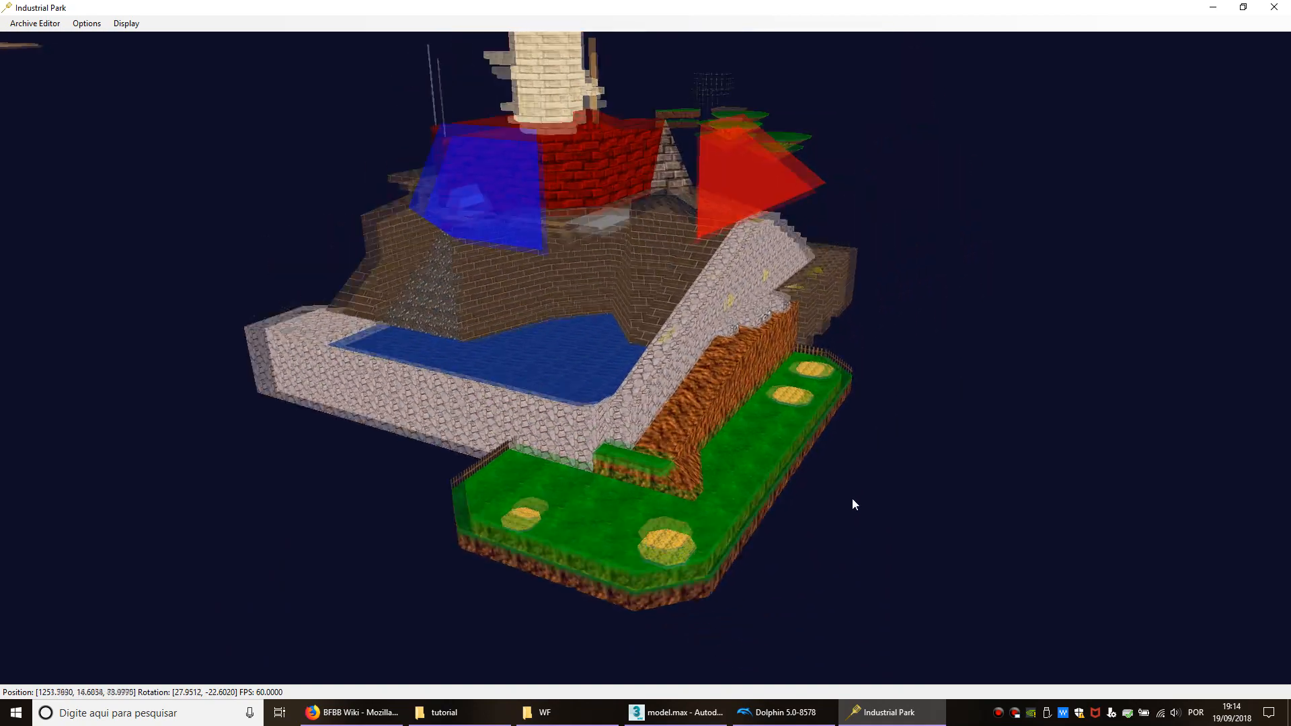
Step: Examine the textured level from several angles, including the stone basin walls, the stepped brickwork, the water and the fenced grass area
{"action": "key", "text": "w"}
{"action": "middle_click_drag", "start_coordinate": [710, 480], "coordinate": [651, 531]}
{"action": "key", "text": "d"}
{"action": "mouse_move", "coordinate": [921, 504]}
{"action": "middle_mouse_down"}
{"action": "mouse_move", "coordinate": [772, 519]}
{"action": "mouse_move", "coordinate": [1070, 447]}
{"action": "mouse_move", "coordinate": [1070, 433]}
{"action": "mouse_move", "coordinate": [889, 421]}
{"action": "mouse_move", "coordinate": [934, 425]}
{"action": "middle_mouse_up"}
{"action": "key", "text": "s"}
{"action": "key", "text": "a"}
{"action": "key", "text": "w"}
{"action": "key", "text": "s"}
{"action": "middle_click_drag", "start_coordinate": [323, 406], "coordinate": [635, 421]}
{"action": "key", "text": "w"}
{"action": "key", "text": "a"}
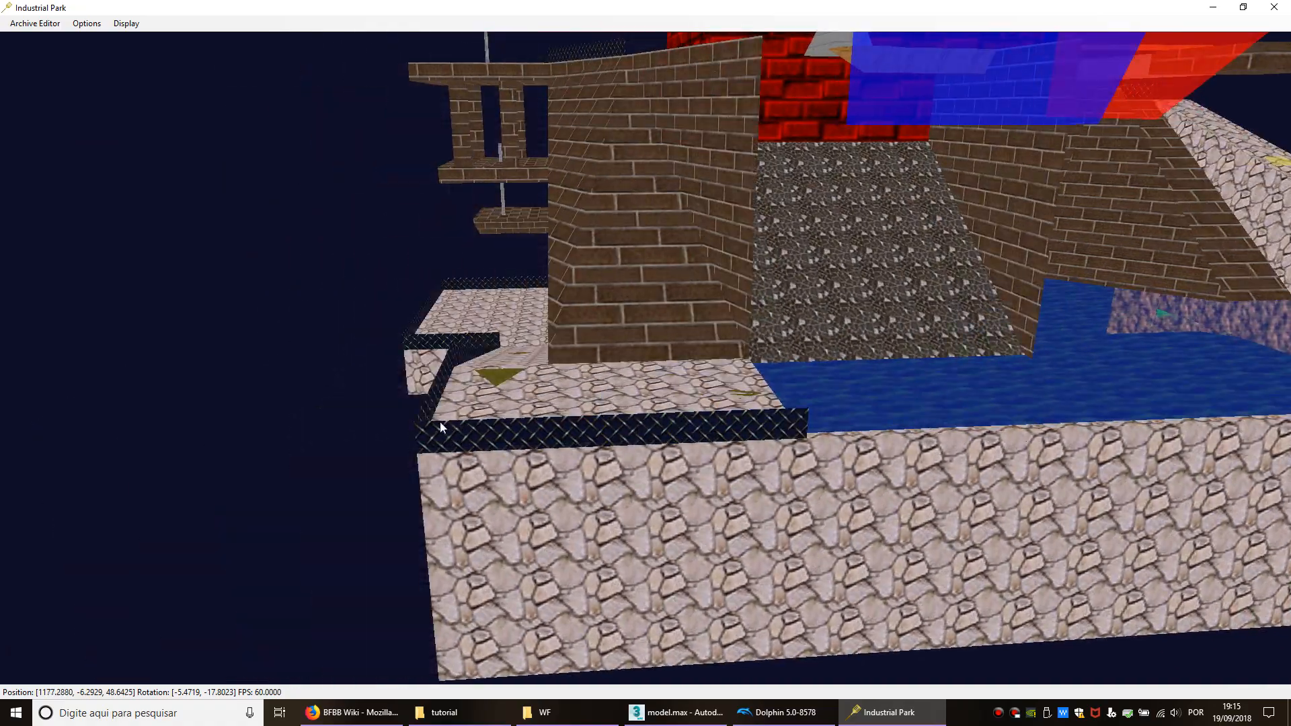
{"action": "key", "text": "s"}
{"action": "key", "text": "d"}
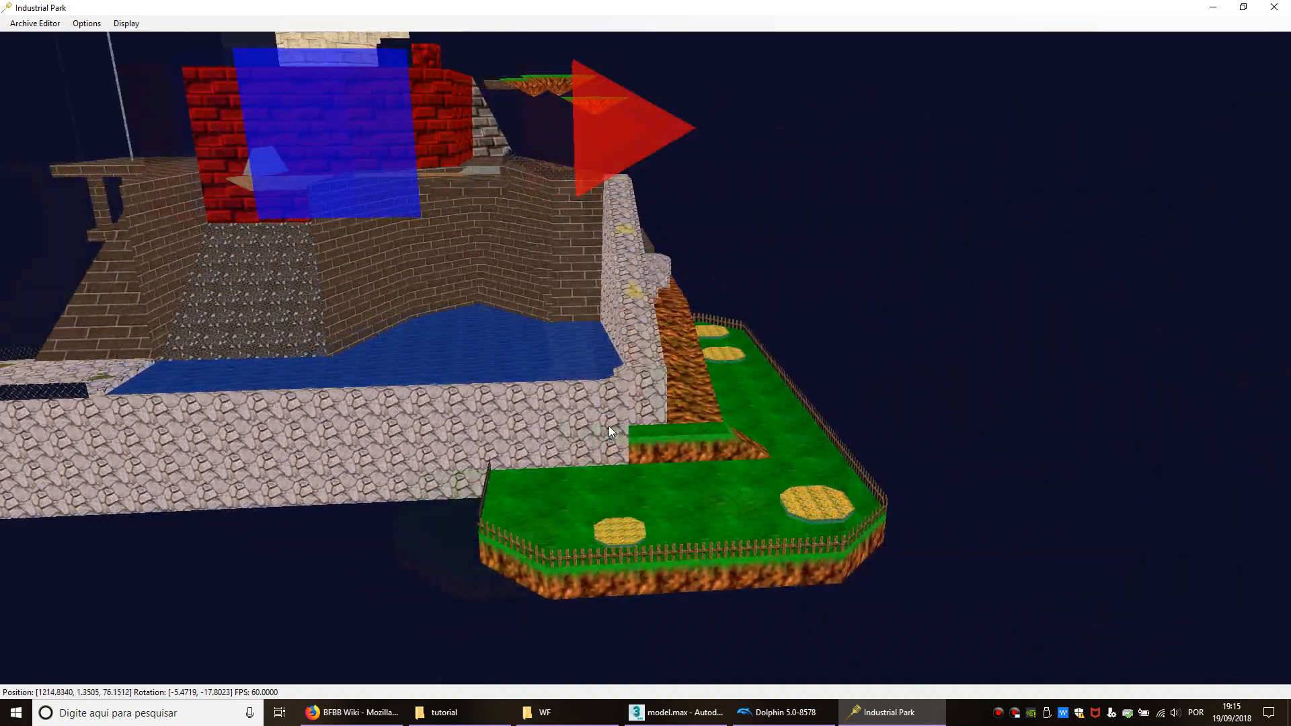
{"action": "key", "text": "w"}
{"action": "middle_click_drag", "start_coordinate": [943, 537], "coordinate": [692, 550]}
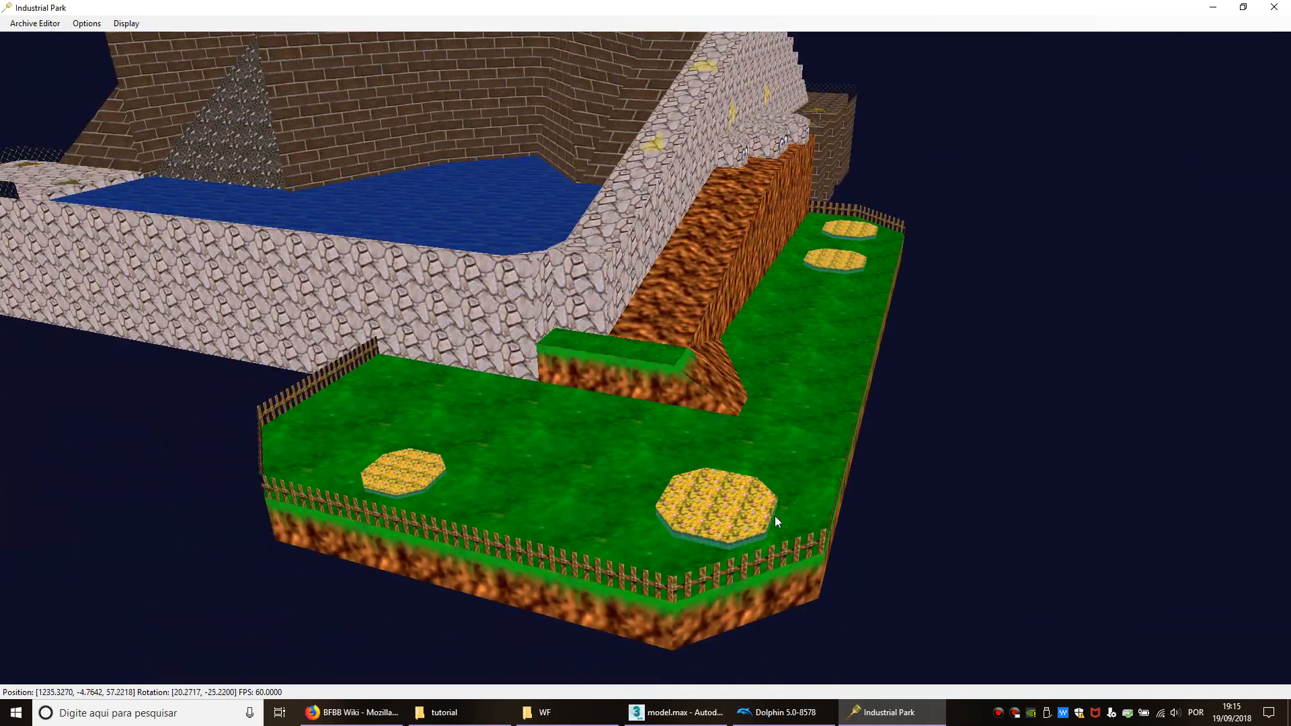
{"action": "middle_click_drag", "start_coordinate": [761, 523], "coordinate": [731, 503]}
{"action": "key", "text": "s"}
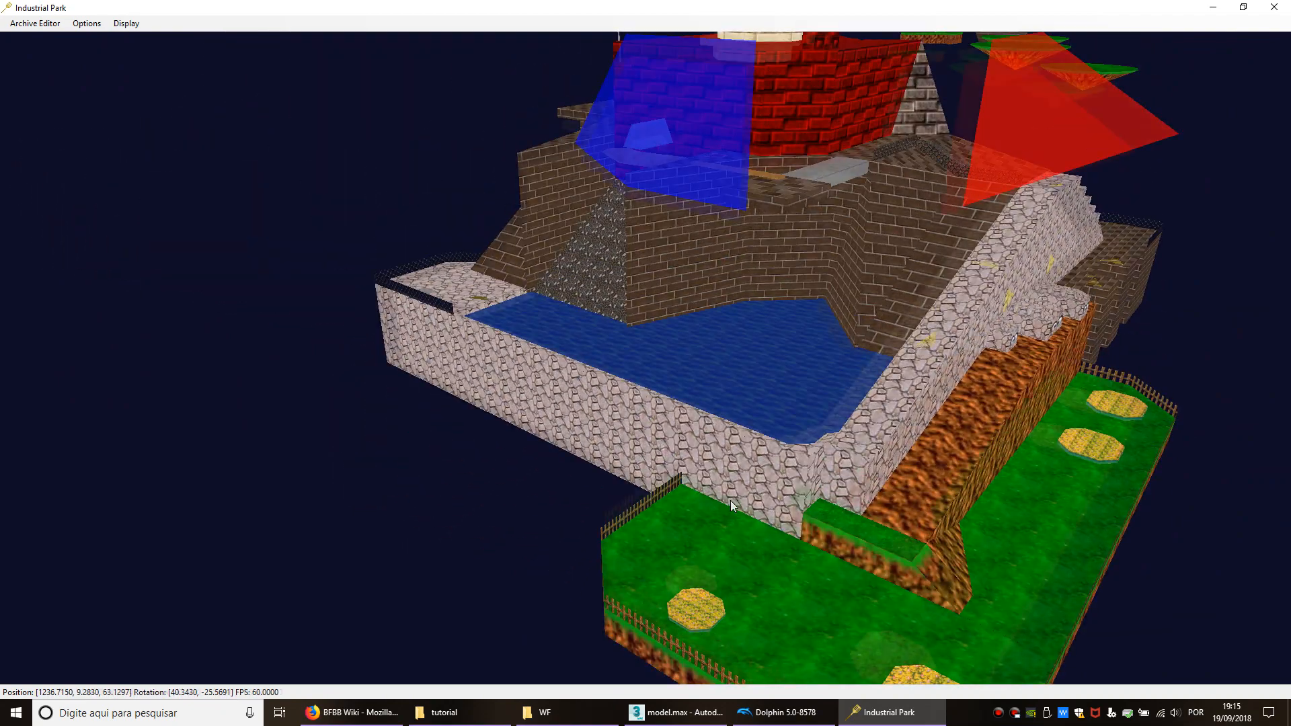
Step: Open the jf01.HIP archive window and move it clear of the level models
{"action": "left_click", "coordinate": [37, 24]}
{"action": "left_click", "coordinate": [47, 87]}
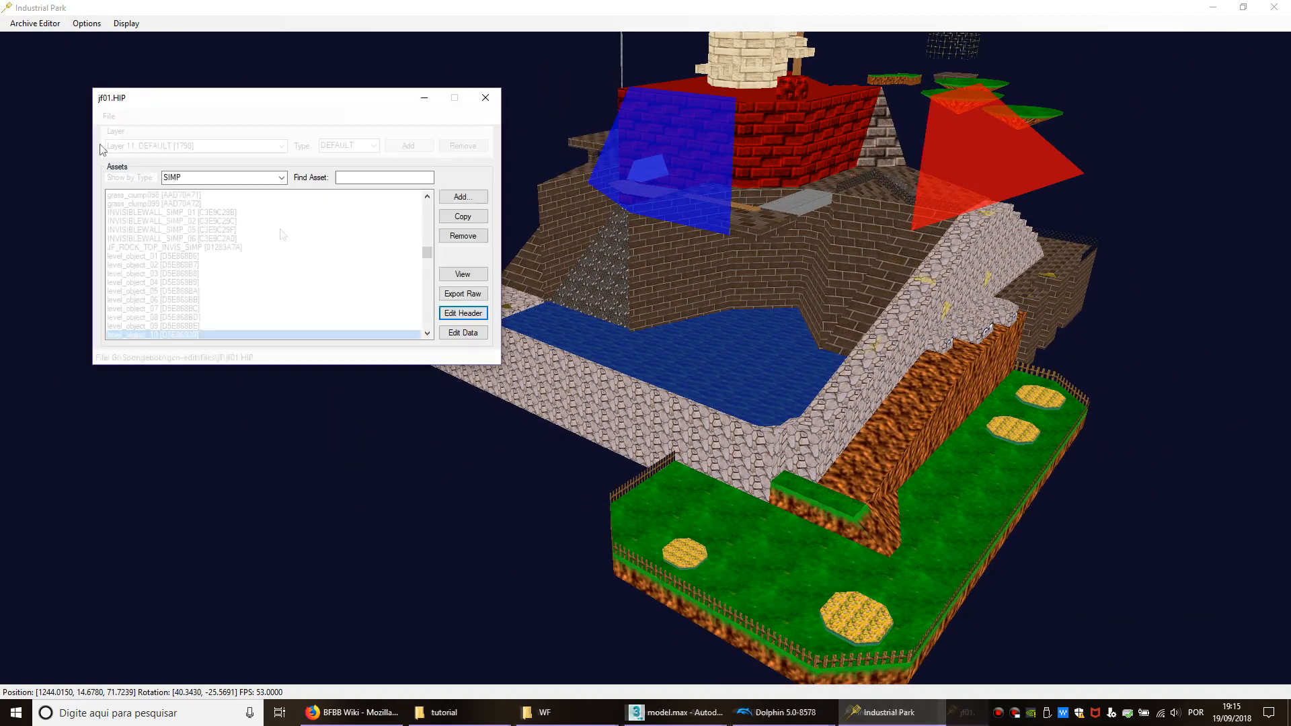
{"action": "left_click_drag", "start_coordinate": [297, 109], "coordinate": [272, 262]}
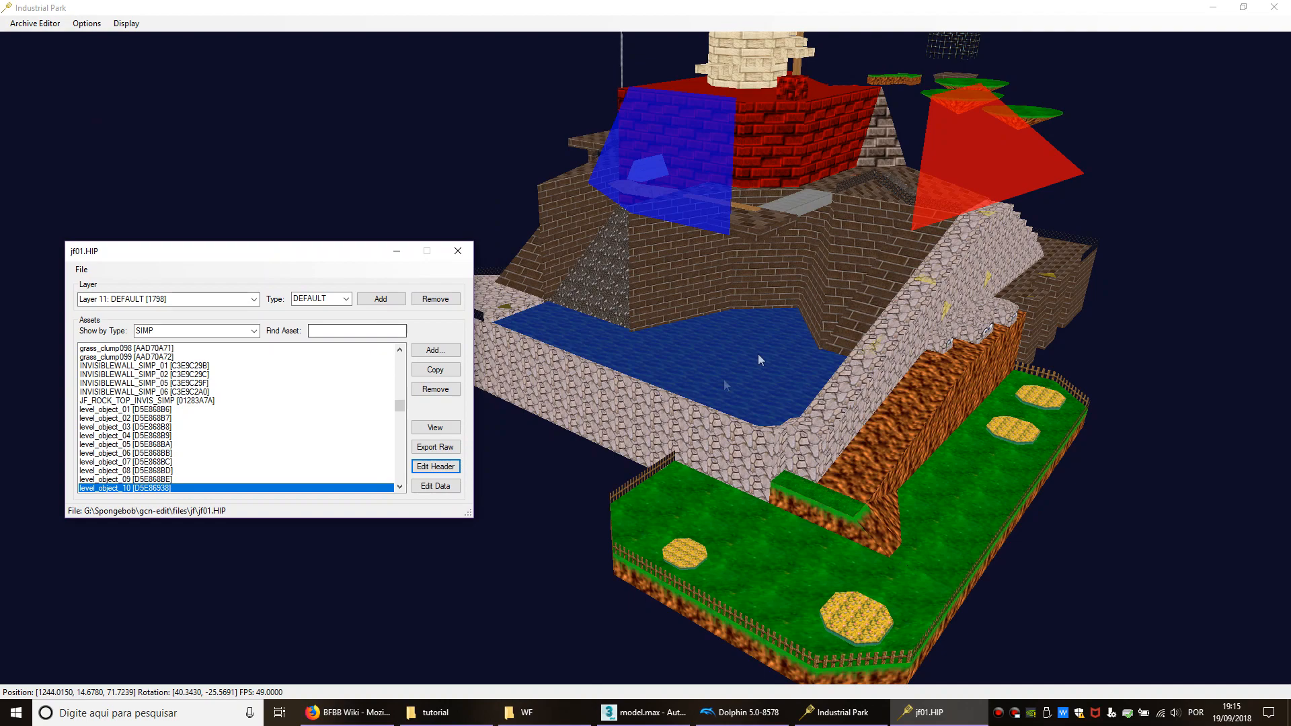
{"action": "middle_click_drag", "start_coordinate": [777, 512], "coordinate": [788, 435]}
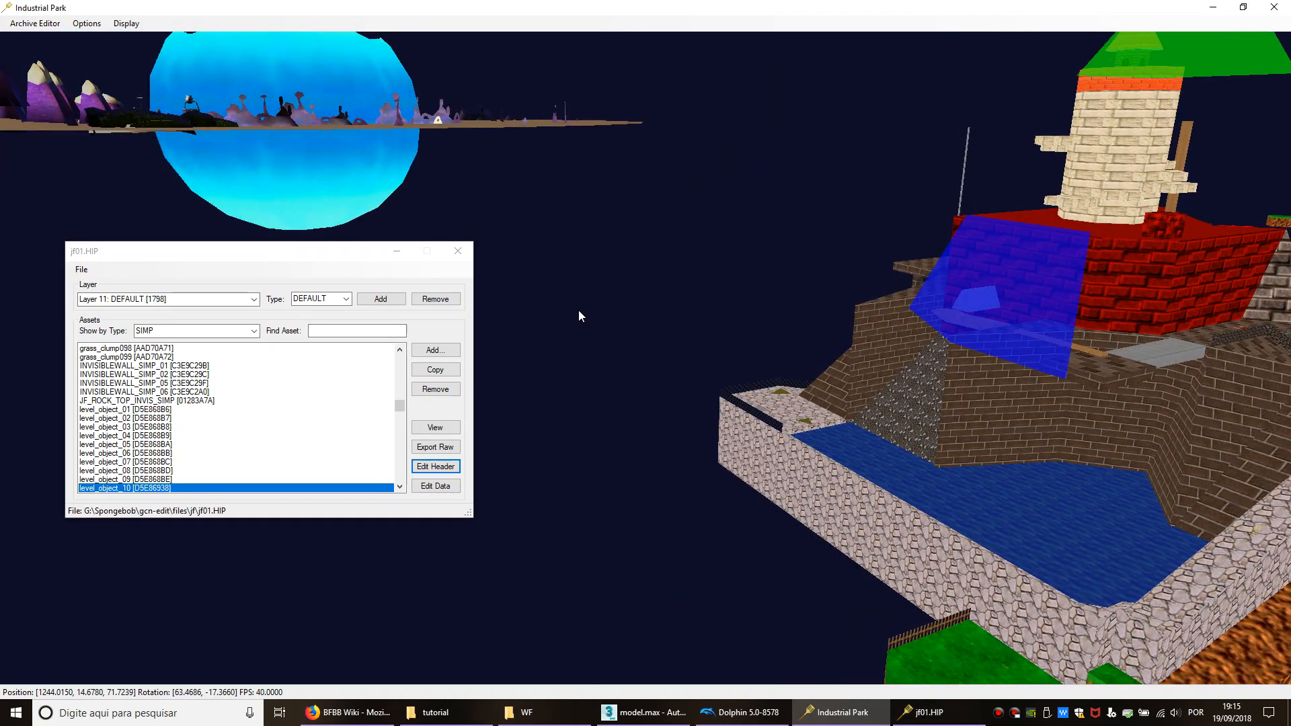
{"action": "scroll", "coordinate": [578, 309], "scroll_direction": "down", "scroll_amount": 2}
{"action": "middle_click_drag", "start_coordinate": [578, 310], "coordinate": [760, 474]}
{"action": "key", "text": "w"}
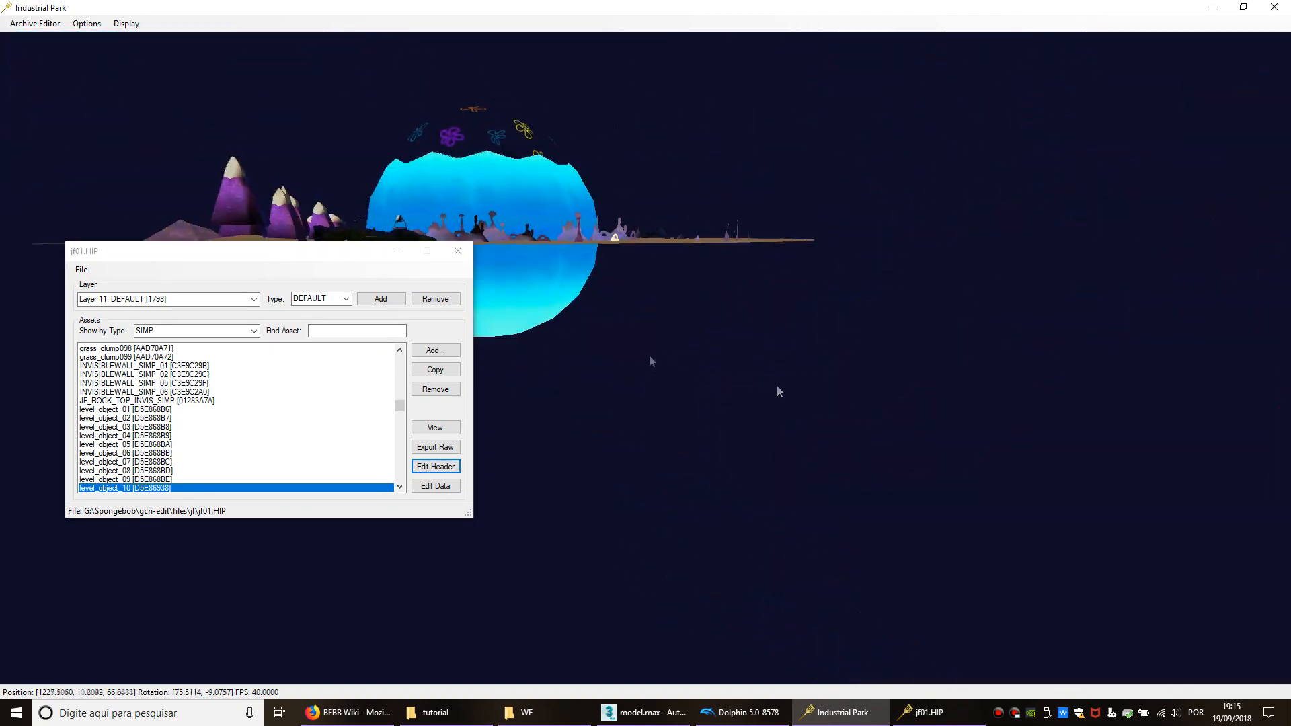
{"action": "middle_click_drag", "start_coordinate": [934, 442], "coordinate": [246, 340]}
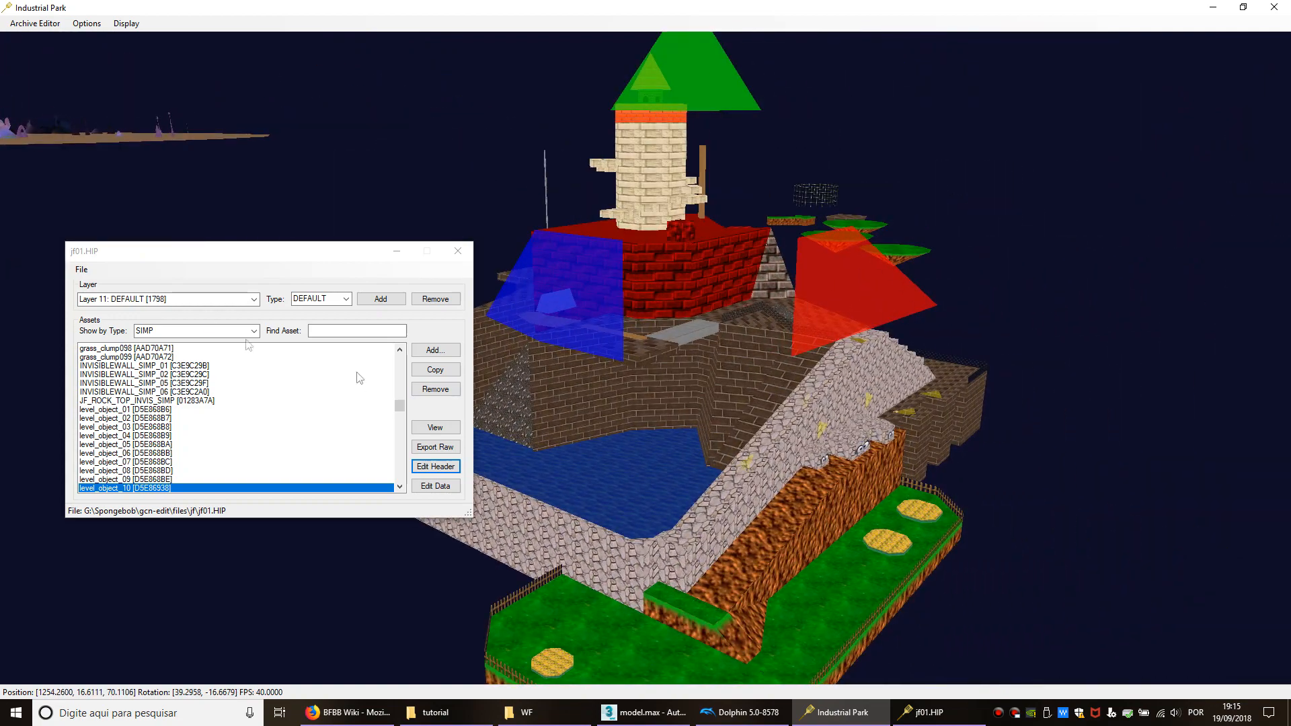
Step: Show only the PLYR assets and set the SPONGEBOB player's PositionX to 1200
{"action": "left_click", "coordinate": [259, 331]}
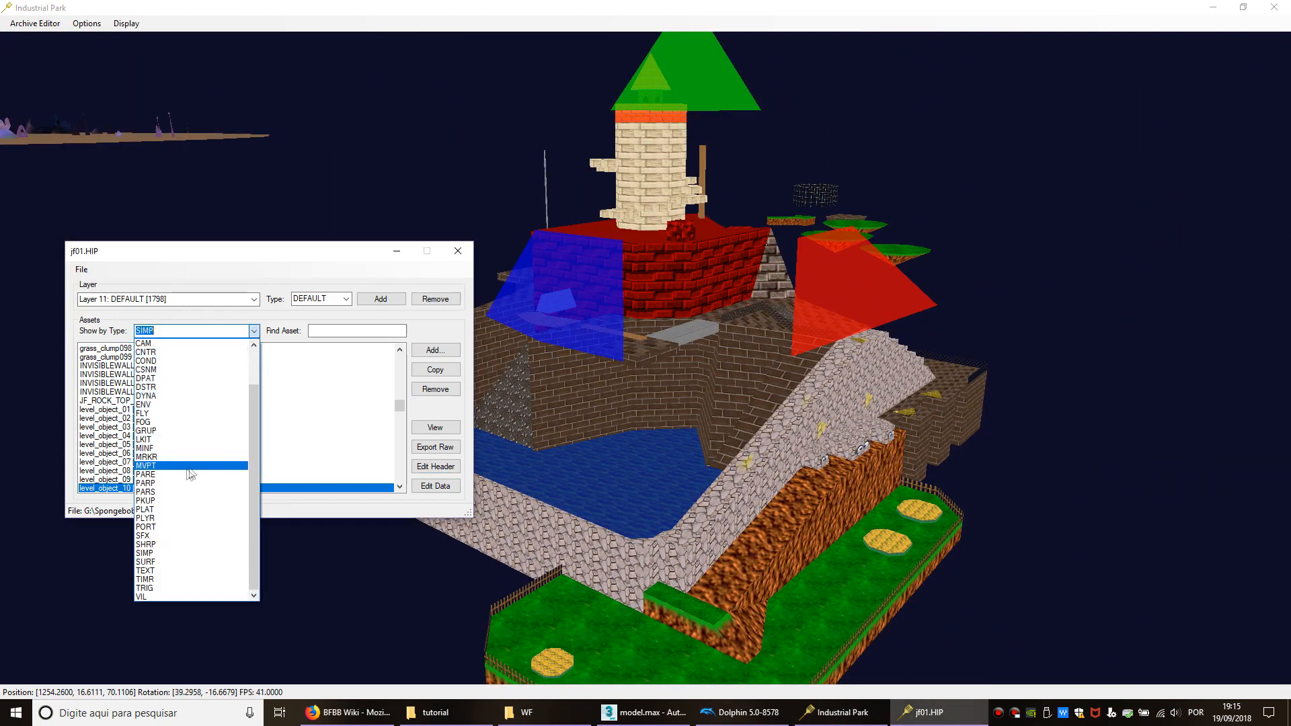
{"action": "left_click", "coordinate": [153, 519]}
{"action": "left_click", "coordinate": [187, 348]}
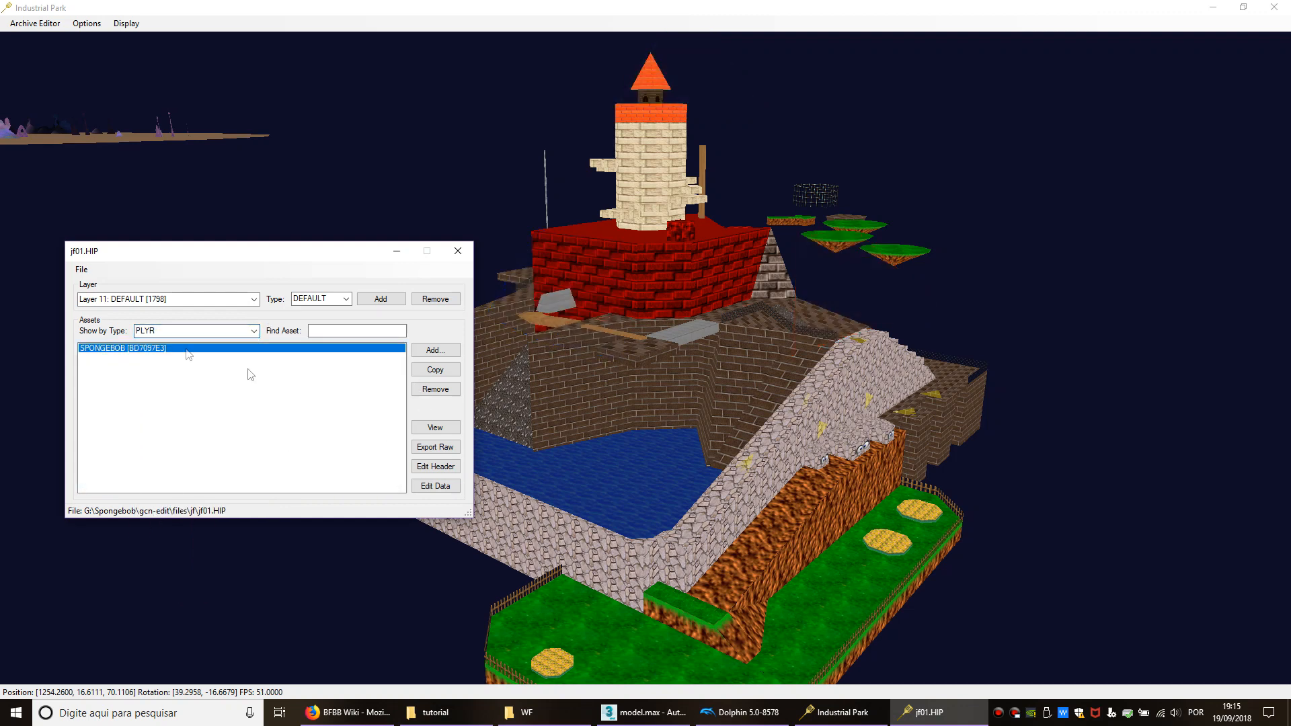
{"action": "left_click", "coordinate": [434, 487]}
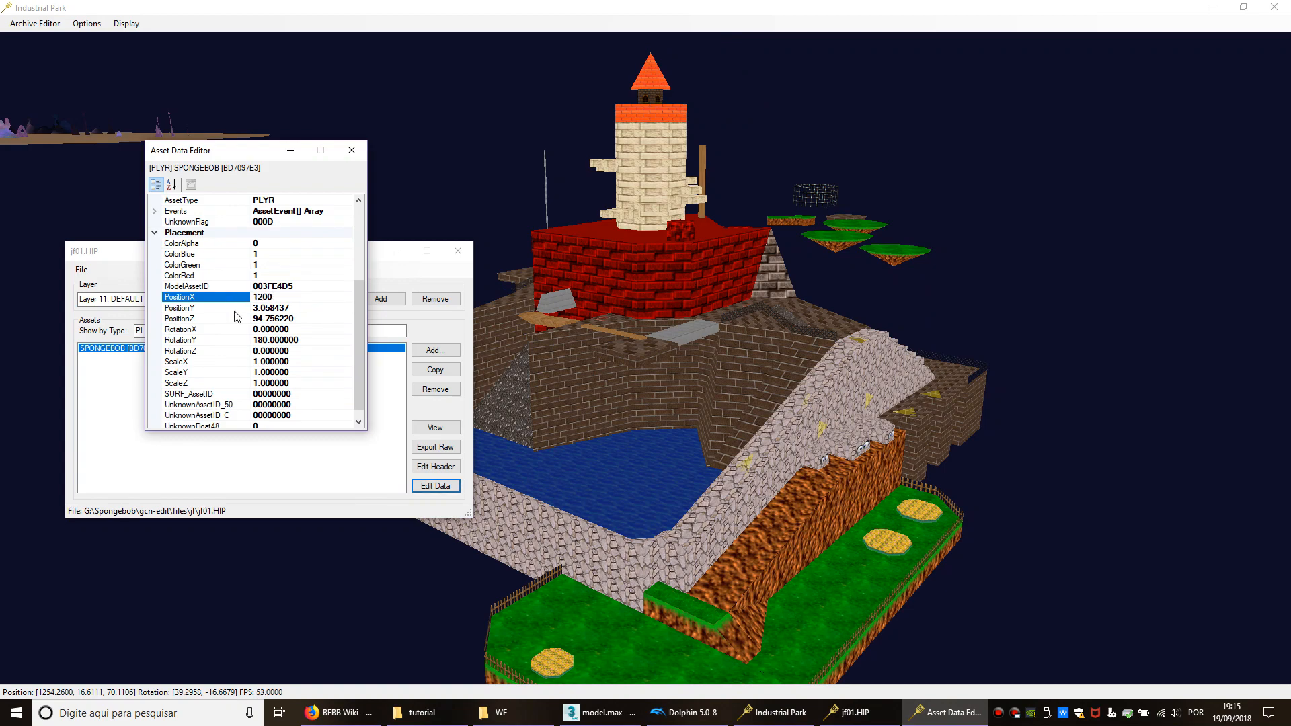
{"action": "left_click", "coordinate": [351, 150]}
{"action": "right_click_drag", "start_coordinate": [741, 358], "coordinate": [519, 445]}
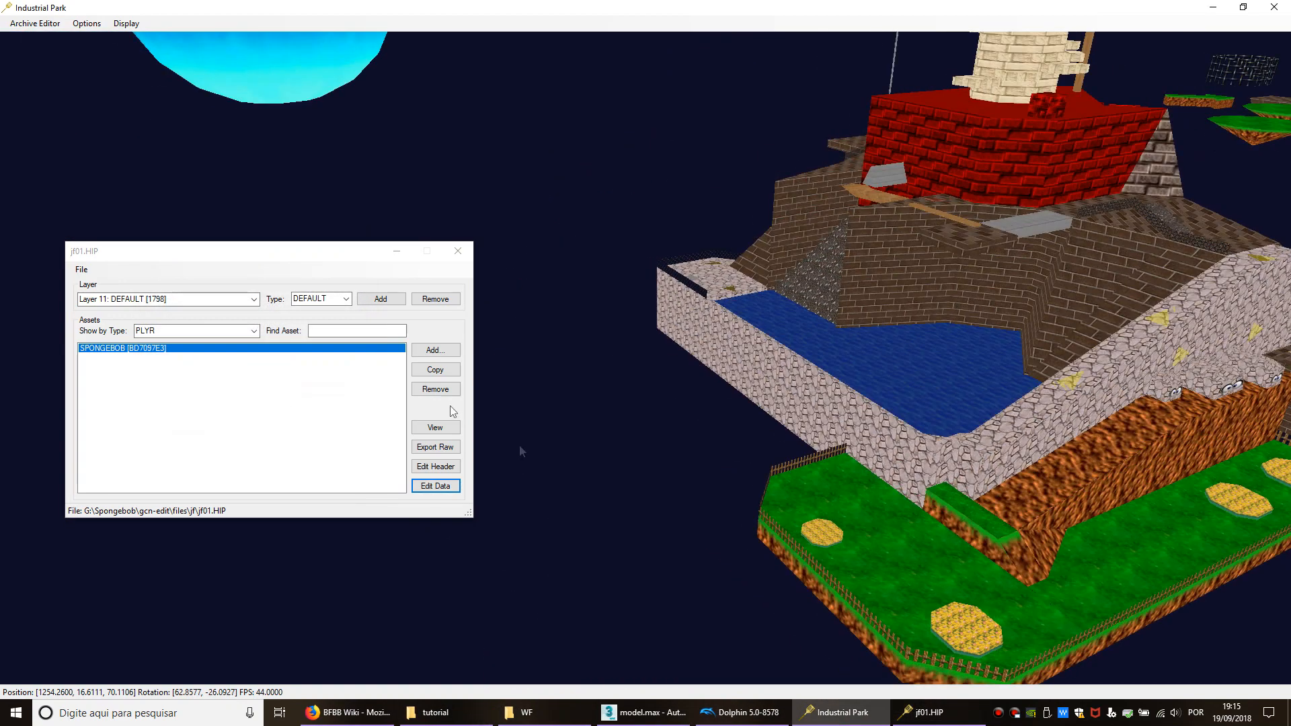
{"action": "left_click", "coordinate": [284, 339]}
{"action": "scroll", "coordinate": [225, 333], "scroll_direction": "down", "scroll_amount": 1}
{"action": "scroll", "coordinate": [225, 332], "scroll_direction": "up", "scroll_amount": 1}
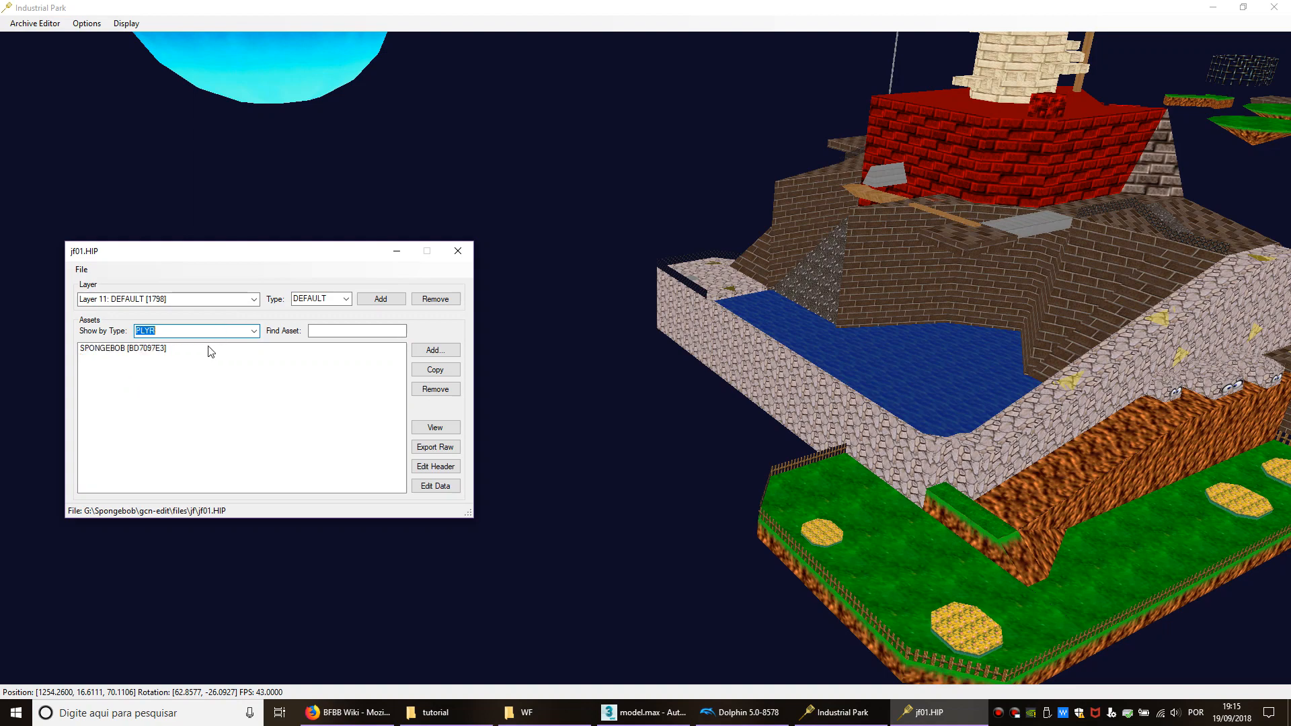
{"action": "left_click", "coordinate": [209, 348]}
{"action": "left_click", "coordinate": [947, 394]}
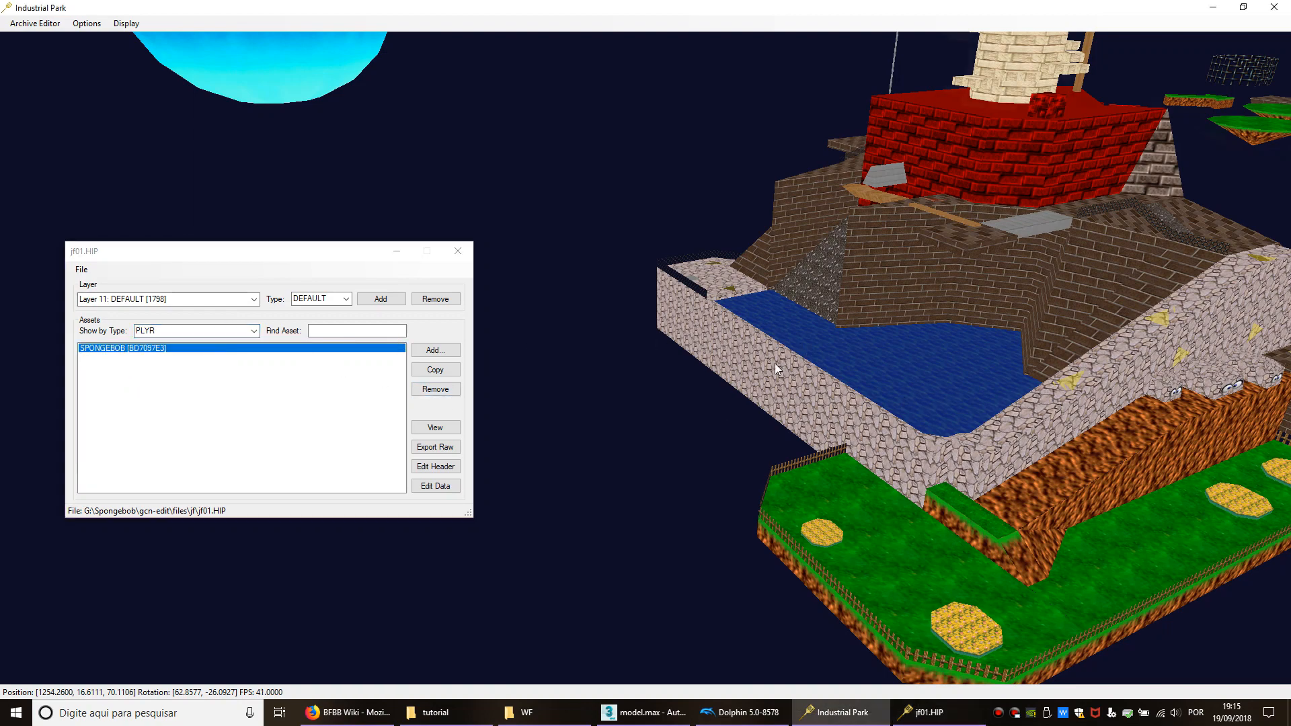
{"action": "scroll", "coordinate": [774, 363], "scroll_direction": "down", "scroll_amount": 2}
{"action": "middle_click_drag", "start_coordinate": [775, 363], "coordinate": [820, 360]}
{"action": "scroll", "coordinate": [802, 483], "scroll_direction": "up", "scroll_amount": 3}
{"action": "left_click", "coordinate": [801, 483]}
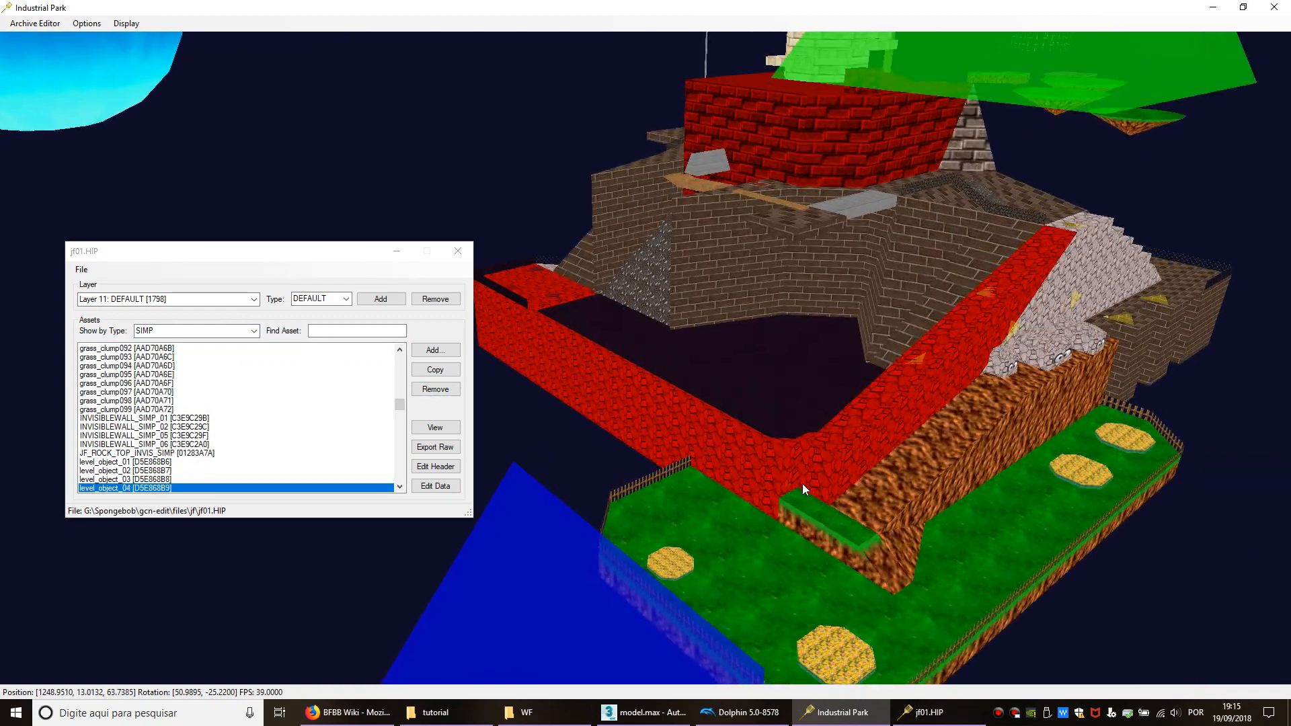
{"action": "left_click", "coordinate": [186, 331]}
{"action": "scroll", "coordinate": [186, 330], "scroll_direction": "down", "scroll_amount": 2}
{"action": "type", "text": "pl"}
{"action": "key", "text": "Return"}
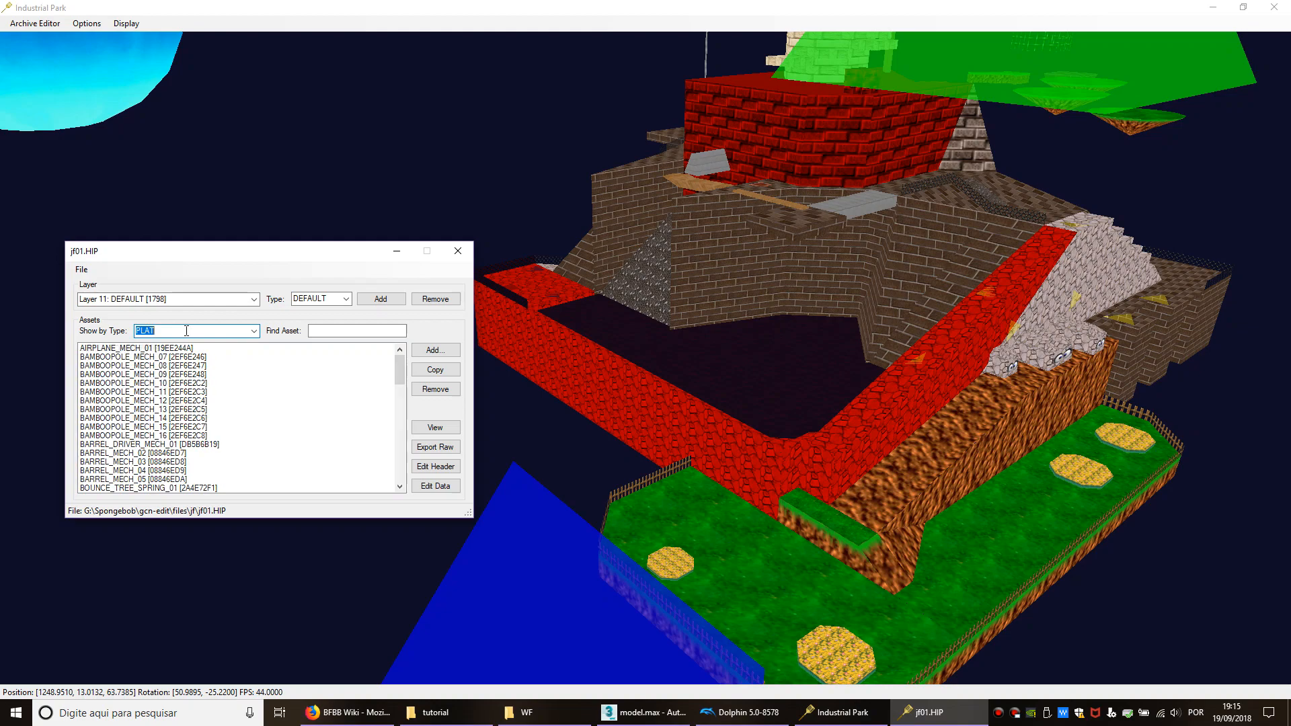
Step: Reselect the SPONGEBOB asset under PLYR and bring it into view in the level
{"action": "left_click", "coordinate": [176, 349]}
{"action": "left_click", "coordinate": [440, 425]}
{"action": "middle_click_drag", "start_coordinate": [619, 430], "coordinate": [609, 496]}
{"action": "scroll", "coordinate": [794, 415], "scroll_direction": "down", "scroll_amount": 6}
{"action": "scroll", "coordinate": [620, 497], "scroll_direction": "up", "scroll_amount": 2}
{"action": "key", "text": "w"}
{"action": "key", "text": "d"}
{"action": "key", "text": "d"}
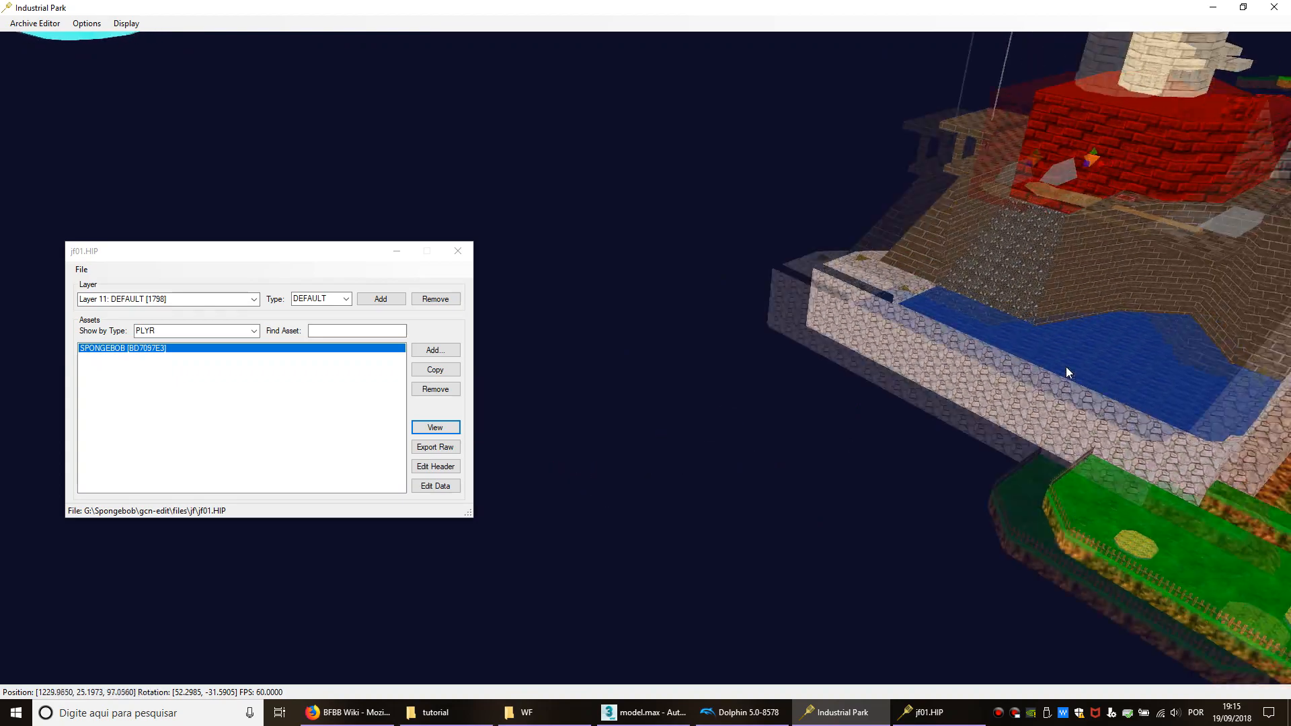
{"action": "key", "text": "w"}
Step: Move the SPONGEBOB player marker down and across toward the grass area beside the stone wall
{"action": "right_click_drag", "start_coordinate": [789, 126], "coordinate": [631, 273]}
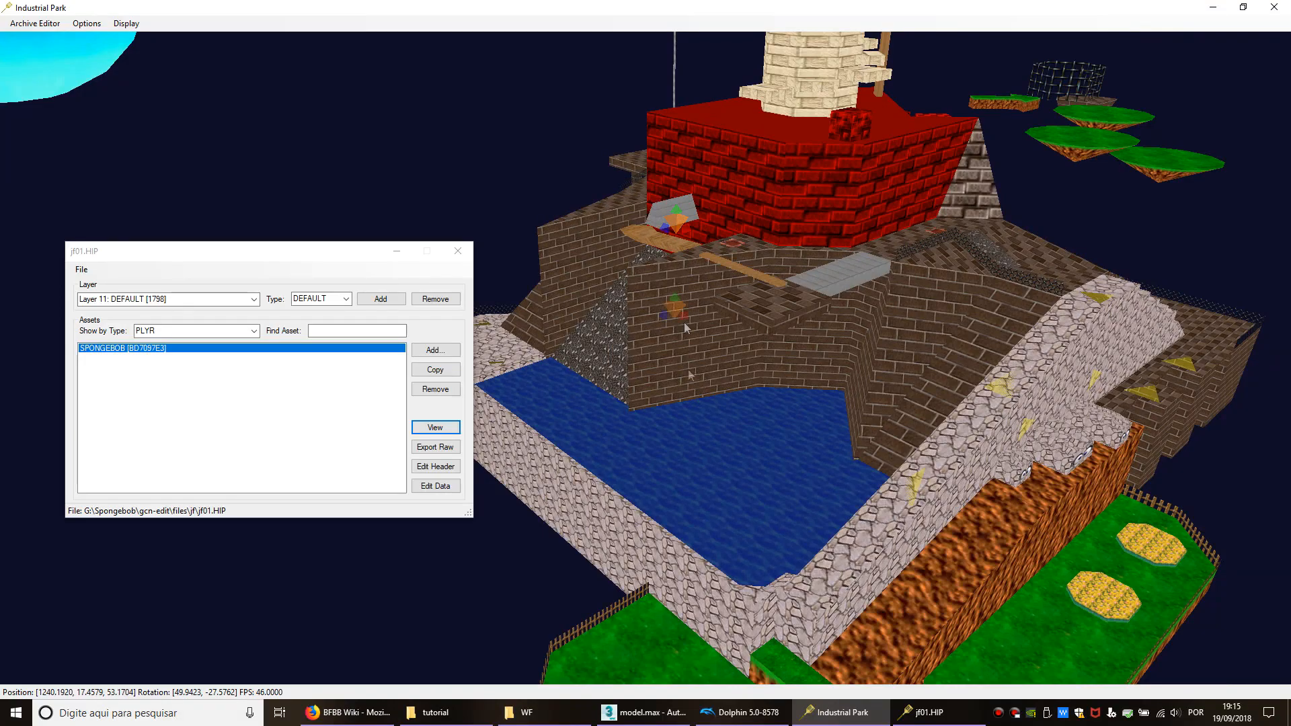
{"action": "key", "text": "w"}
{"action": "middle_click_drag", "start_coordinate": [692, 381], "coordinate": [783, 444]}
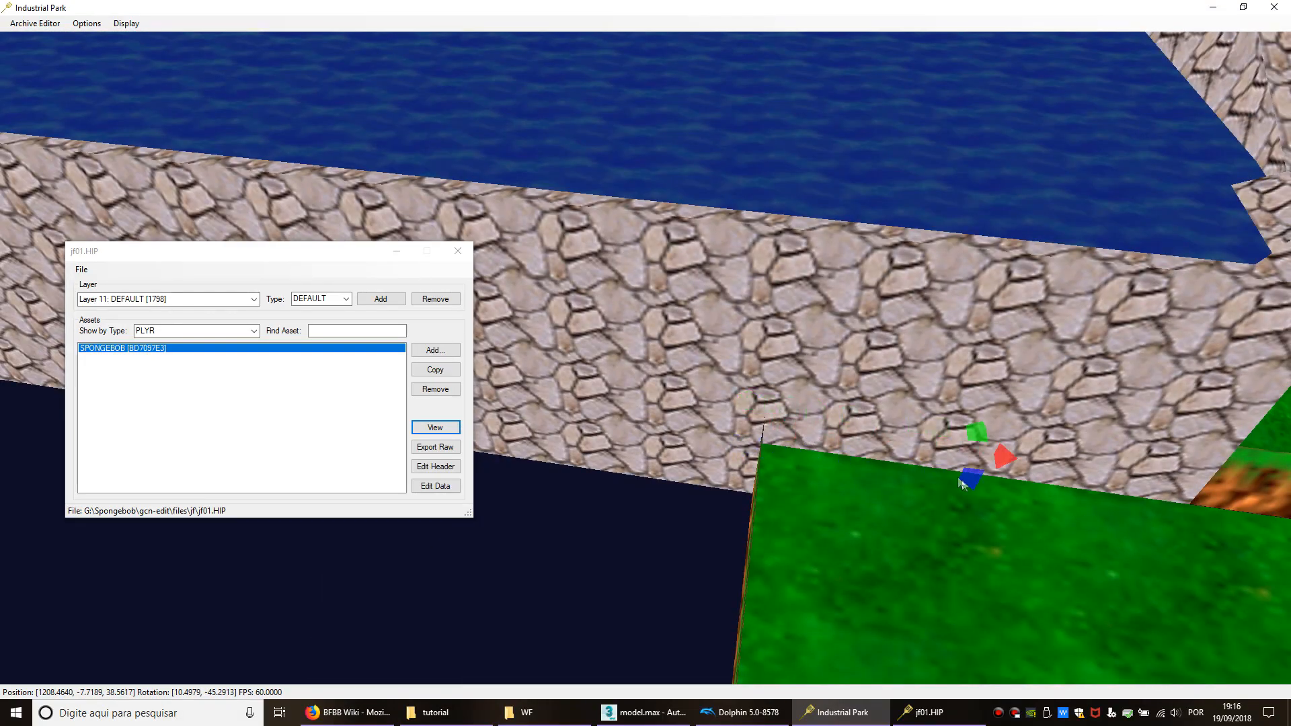
{"action": "left_click_drag", "start_coordinate": [941, 496], "coordinate": [935, 523]}
{"action": "key", "text": "s"}
{"action": "middle_click_drag", "start_coordinate": [781, 515], "coordinate": [991, 543]}
{"action": "key", "text": "w"}
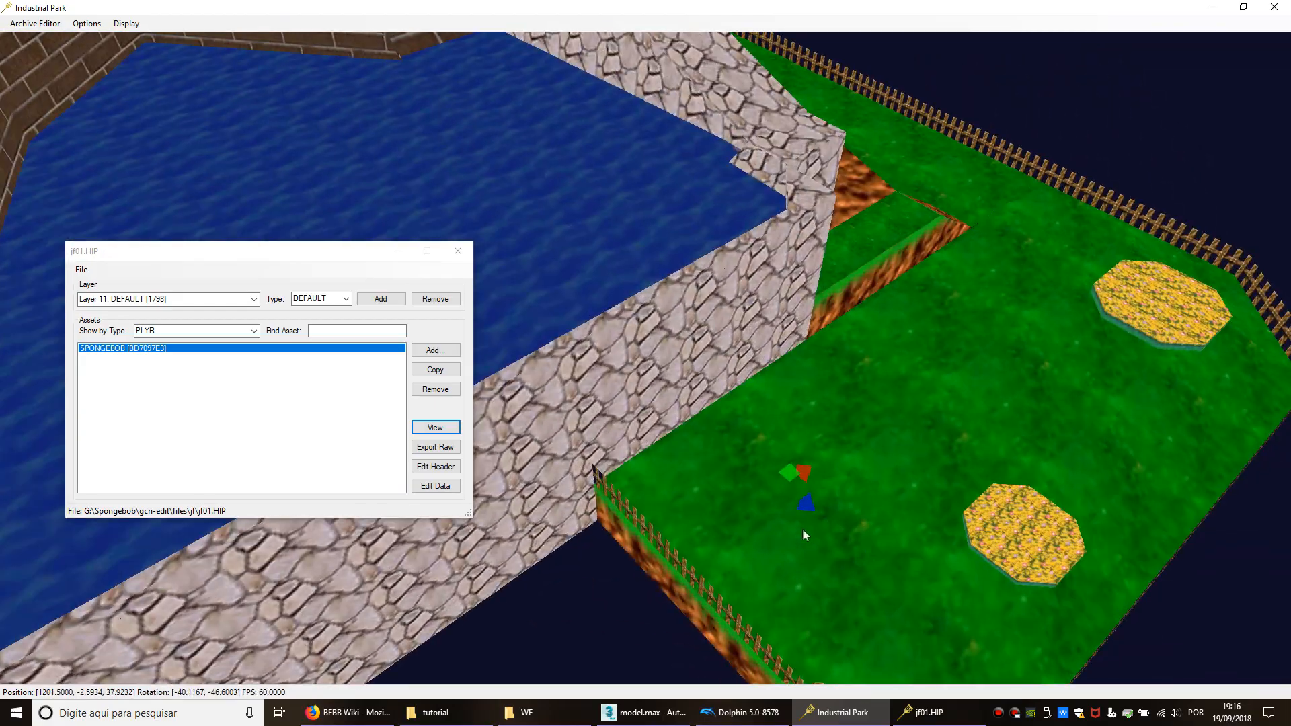
Step: Place the SPONGEBOB player marker just above the grass near the fence, at about X 1214.5, Y -22.14, Z 33.16
{"action": "left_click_drag", "start_coordinate": [827, 503], "coordinate": [998, 490]}
{"action": "key", "text": "d"}
{"action": "middle_click_drag", "start_coordinate": [998, 491], "coordinate": [672, 463]}
{"action": "key", "text": "s"}
{"action": "key", "text": "w"}
{"action": "middle_click_drag", "start_coordinate": [625, 507], "coordinate": [589, 538]}
{"action": "scroll", "coordinate": [588, 525], "scroll_direction": "up", "scroll_amount": 2}
{"action": "left_click_drag", "start_coordinate": [609, 393], "coordinate": [574, 506]}
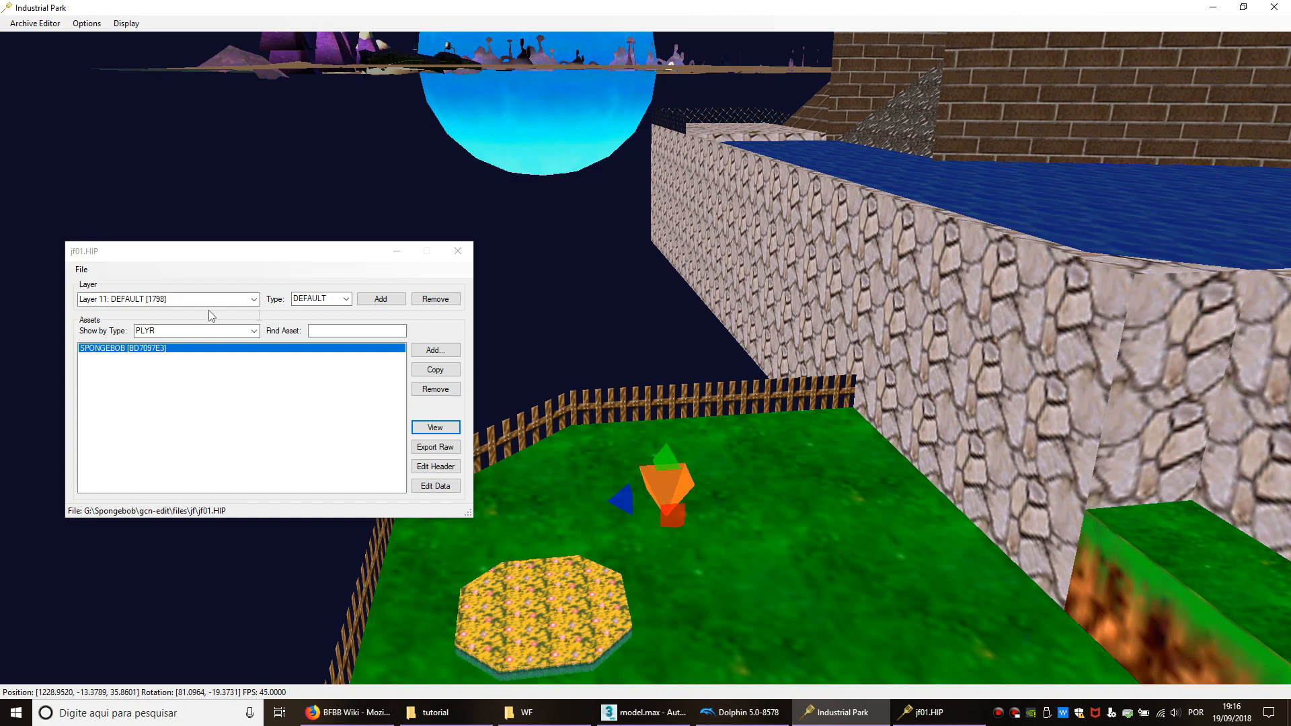
Step: Show the MRKR assets and open the data of the FROMHB01 marker for editing, clear of the archive window
{"action": "left_click", "coordinate": [244, 328]}
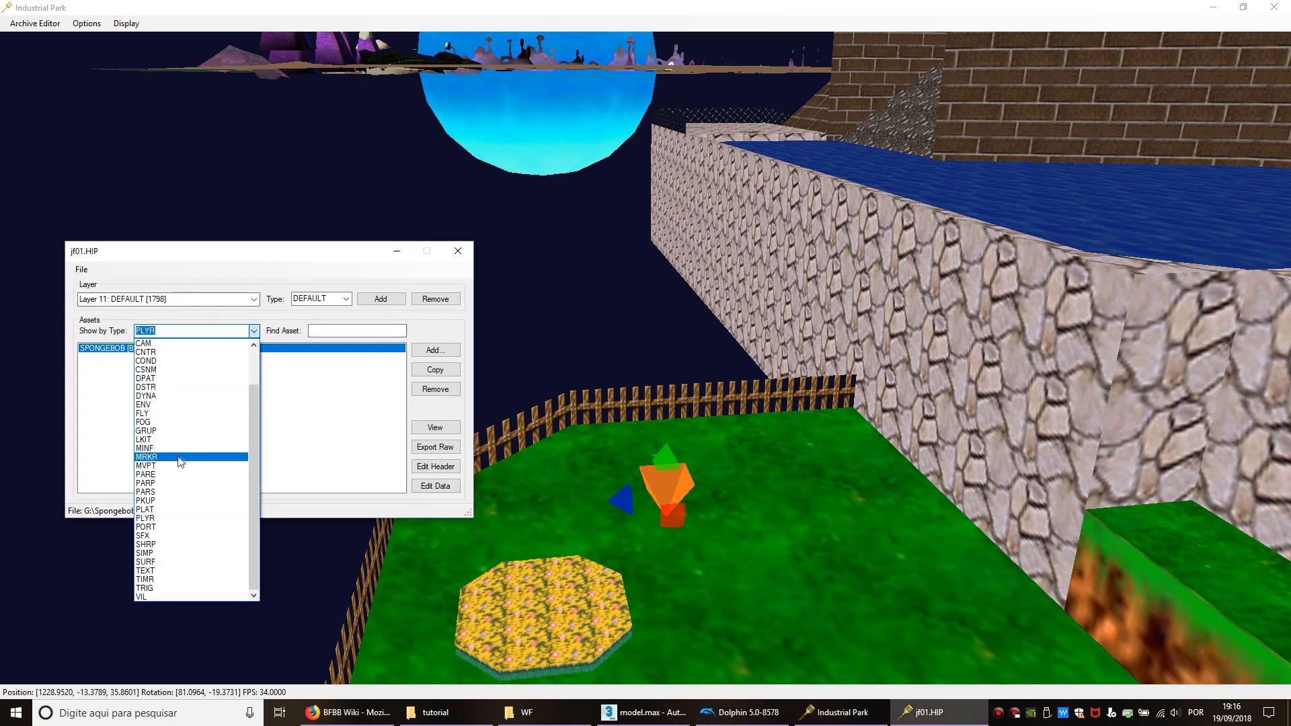
{"action": "left_click", "coordinate": [174, 457]}
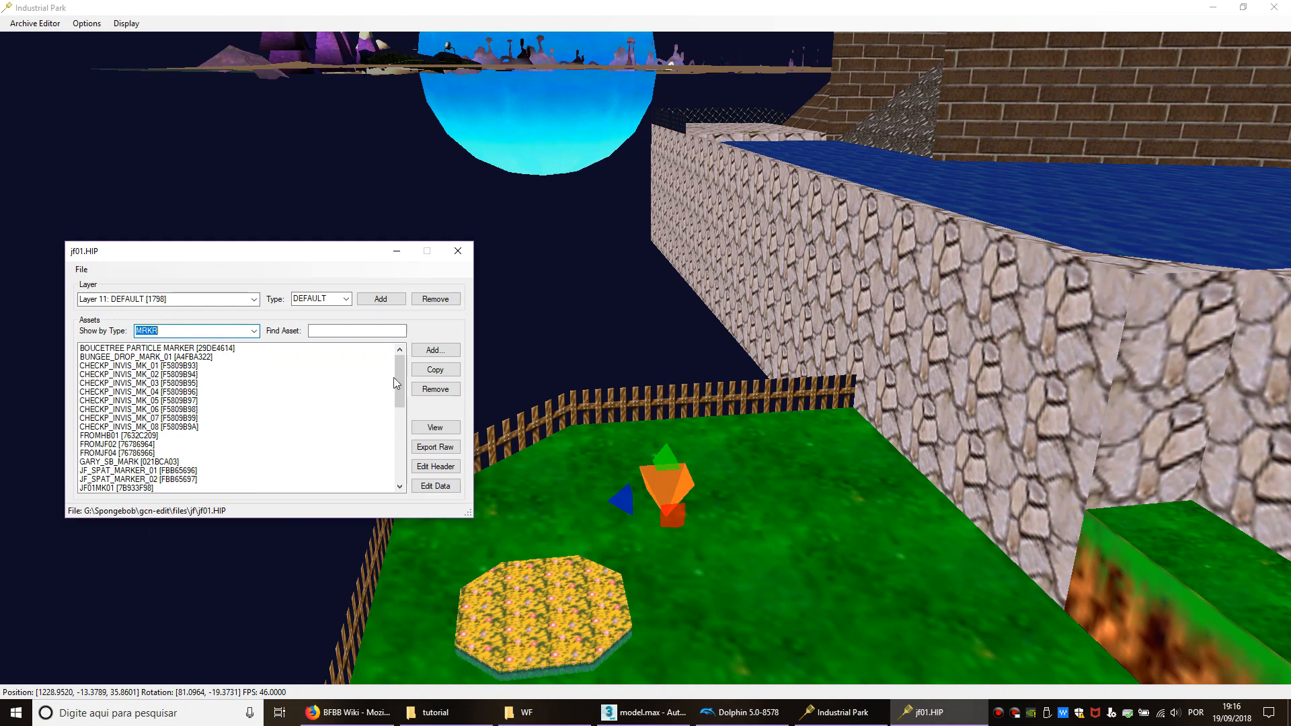
{"action": "left_click_drag", "start_coordinate": [394, 379], "coordinate": [400, 386]}
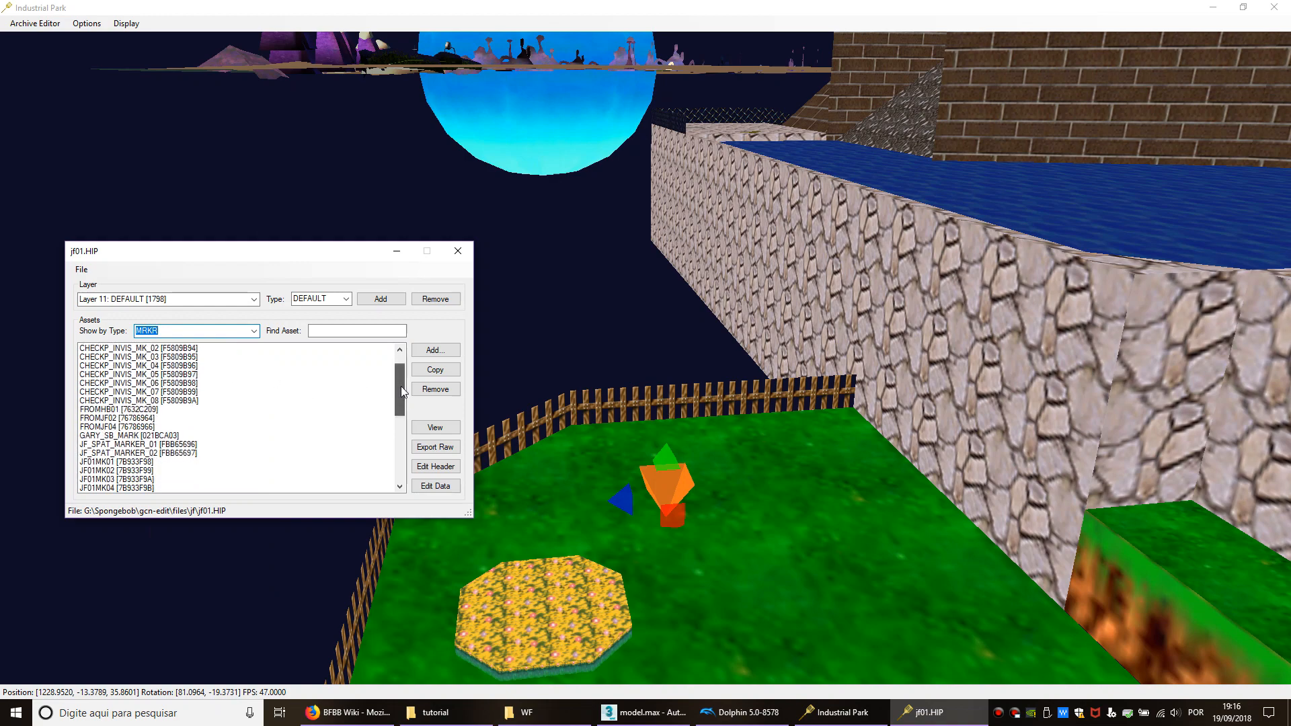
{"action": "left_click", "coordinate": [111, 410]}
{"action": "middle_click_drag", "start_coordinate": [518, 426], "coordinate": [499, 392]}
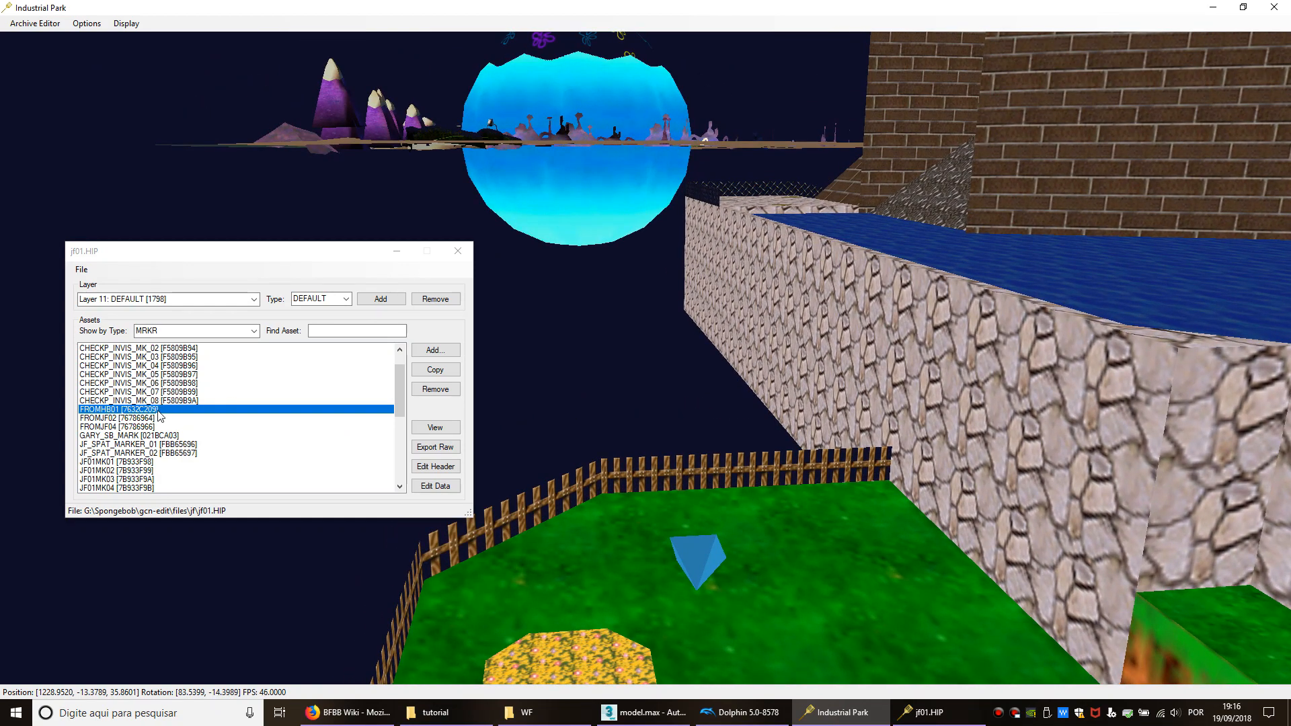
{"action": "scroll", "coordinate": [158, 413], "scroll_direction": "down", "scroll_amount": 1}
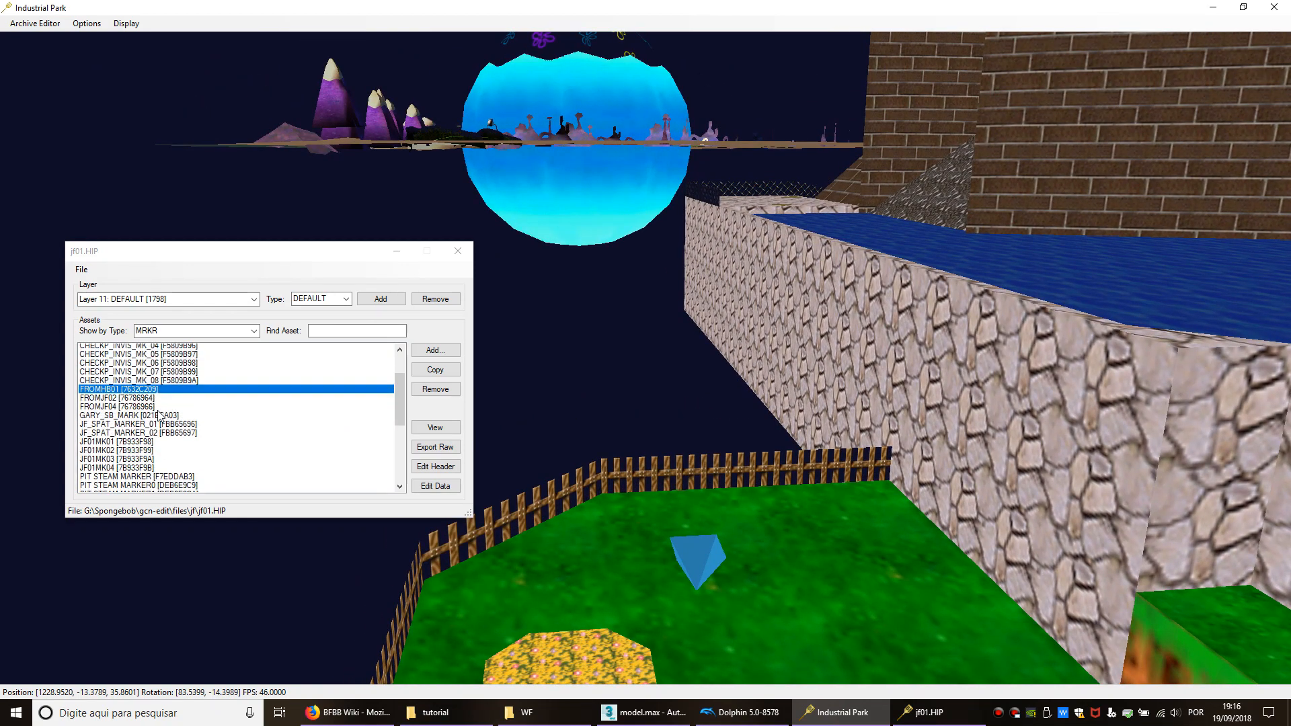
{"action": "left_click", "coordinate": [436, 485]}
{"action": "left_click_drag", "start_coordinate": [222, 168], "coordinate": [740, 130]}
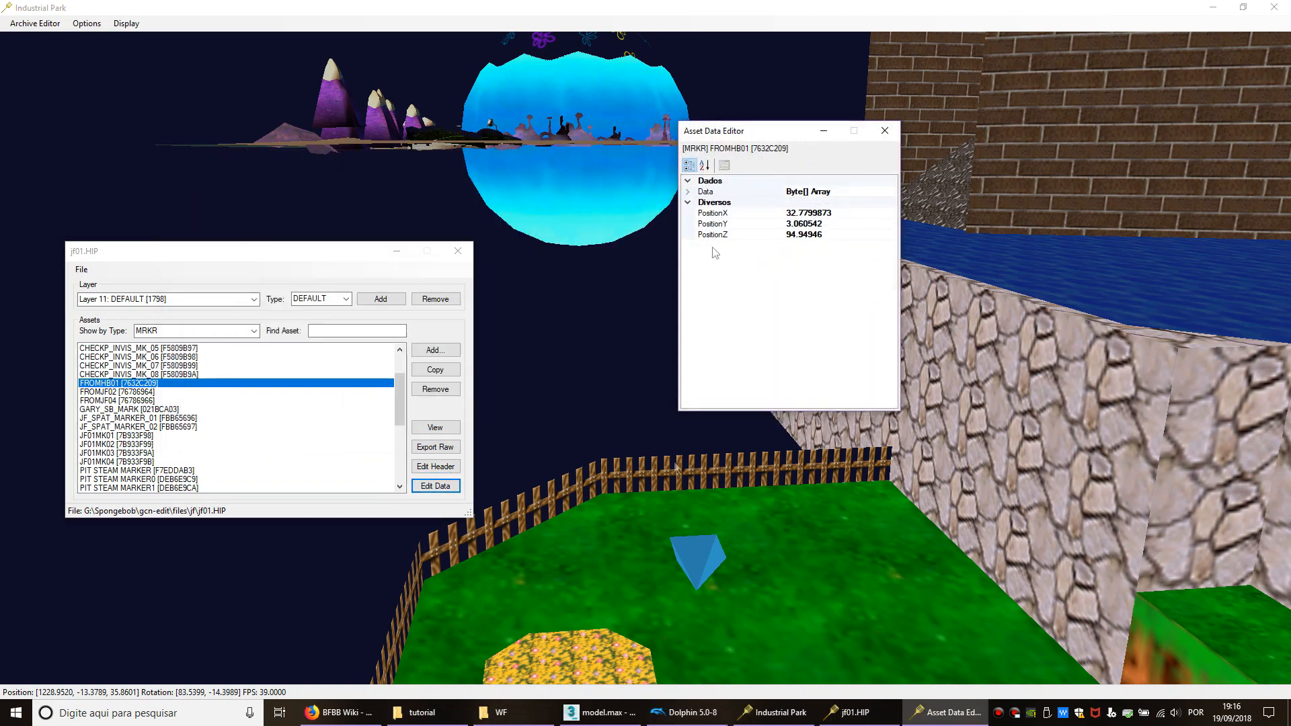
Step: Select the SPONGEBOB player in the level and open its placement data alongside the FROMHB01 marker's data
{"action": "left_click", "coordinate": [673, 528]}
{"action": "left_click", "coordinate": [436, 485]}
{"action": "left_click_drag", "start_coordinate": [118, 24], "coordinate": [500, 125]}
{"action": "left_click", "coordinate": [437, 273]}
{"action": "scroll", "coordinate": [541, 296], "scroll_direction": "down", "scroll_amount": 3}
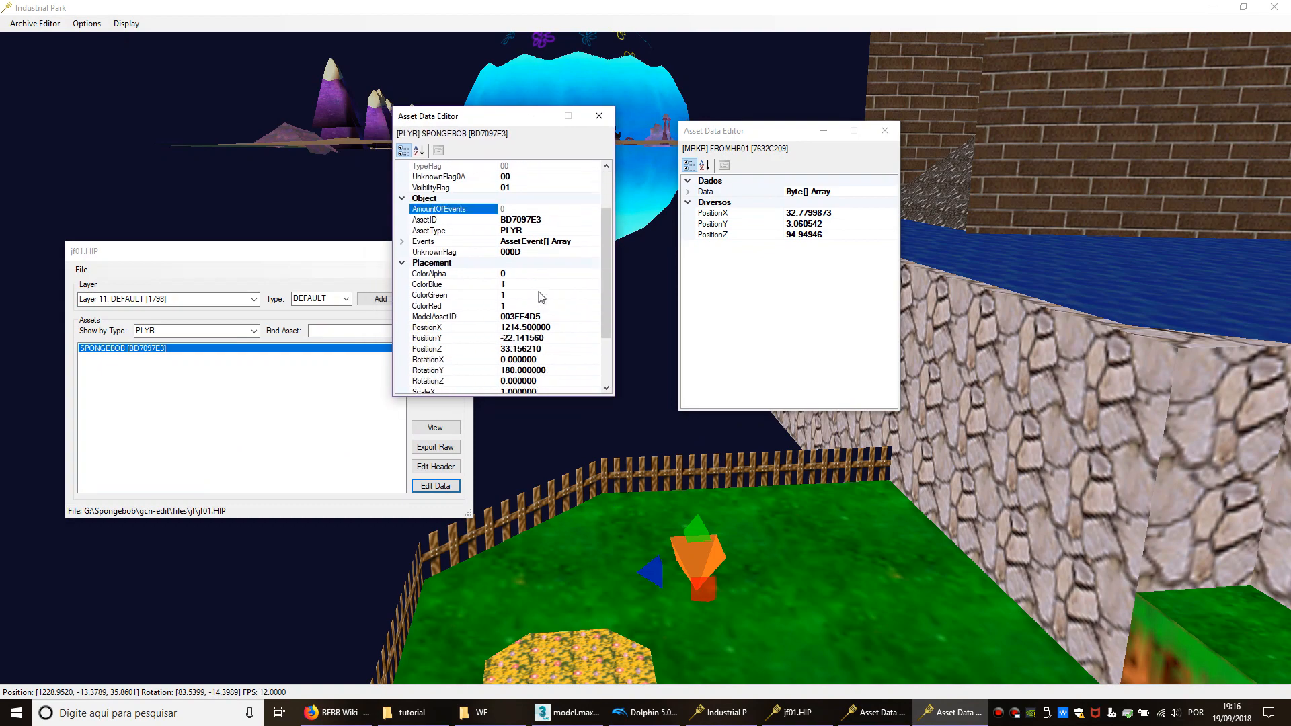
Step: Copy the SPONGEBOB position into the FROMHB01 marker (X 1214.5, Y -22.14156, Z 33.15621) and close both data editors
{"action": "left_click", "coordinate": [839, 213]}
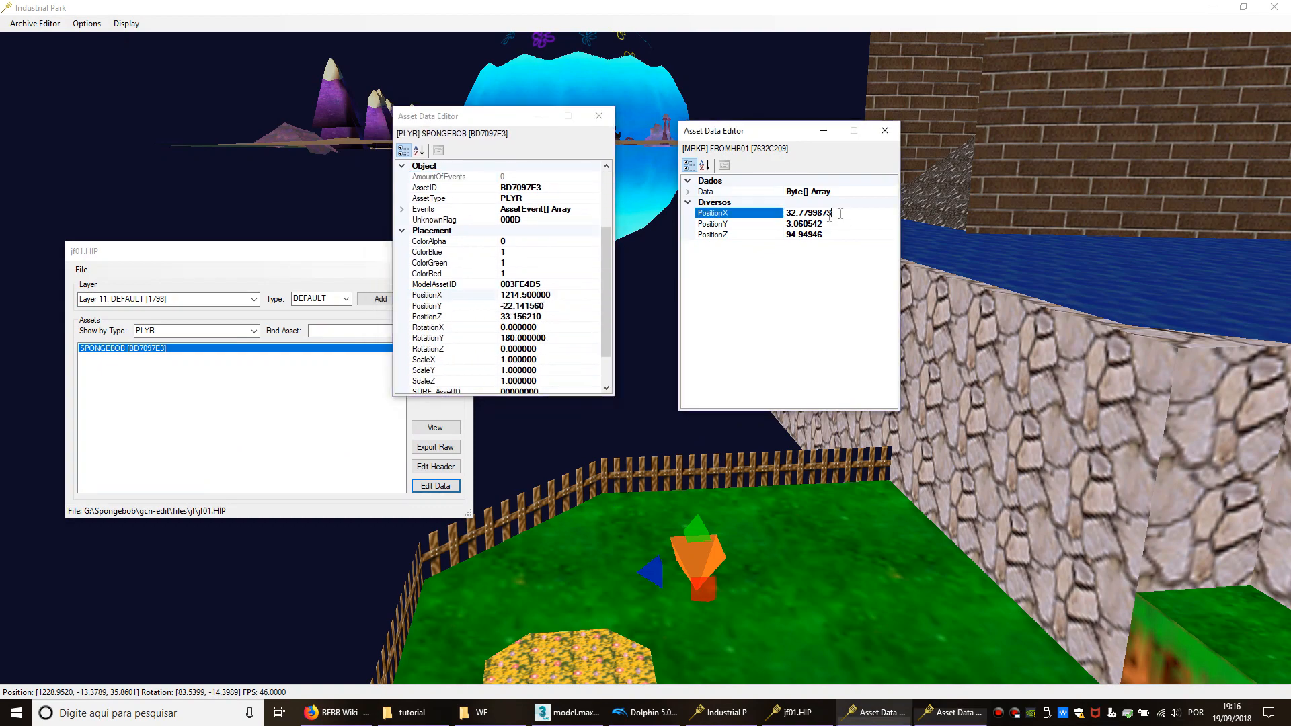
{"action": "left_click", "coordinate": [542, 306]}
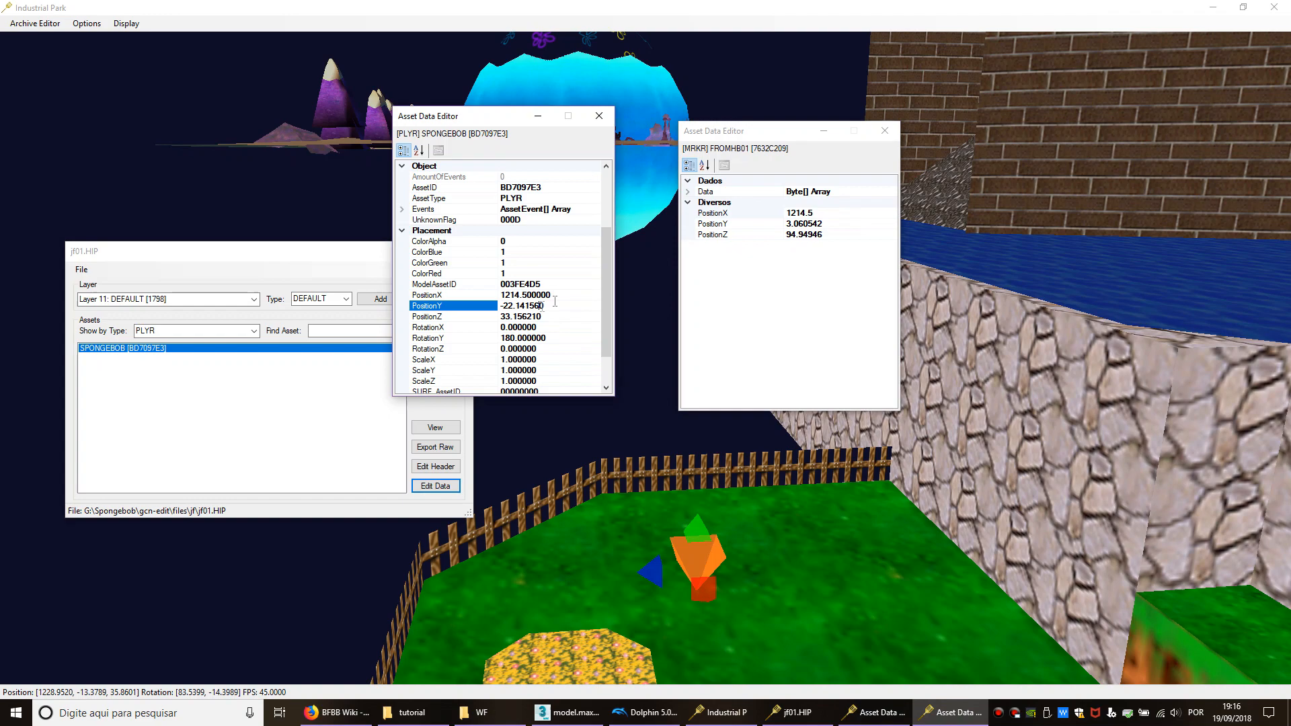
{"action": "left_click", "coordinate": [831, 223]}
{"action": "left_click", "coordinate": [546, 316]}
{"action": "key", "text": "ctrl+c"}
{"action": "left_click", "coordinate": [825, 236]}
{"action": "key", "text": "ctrl+v"}
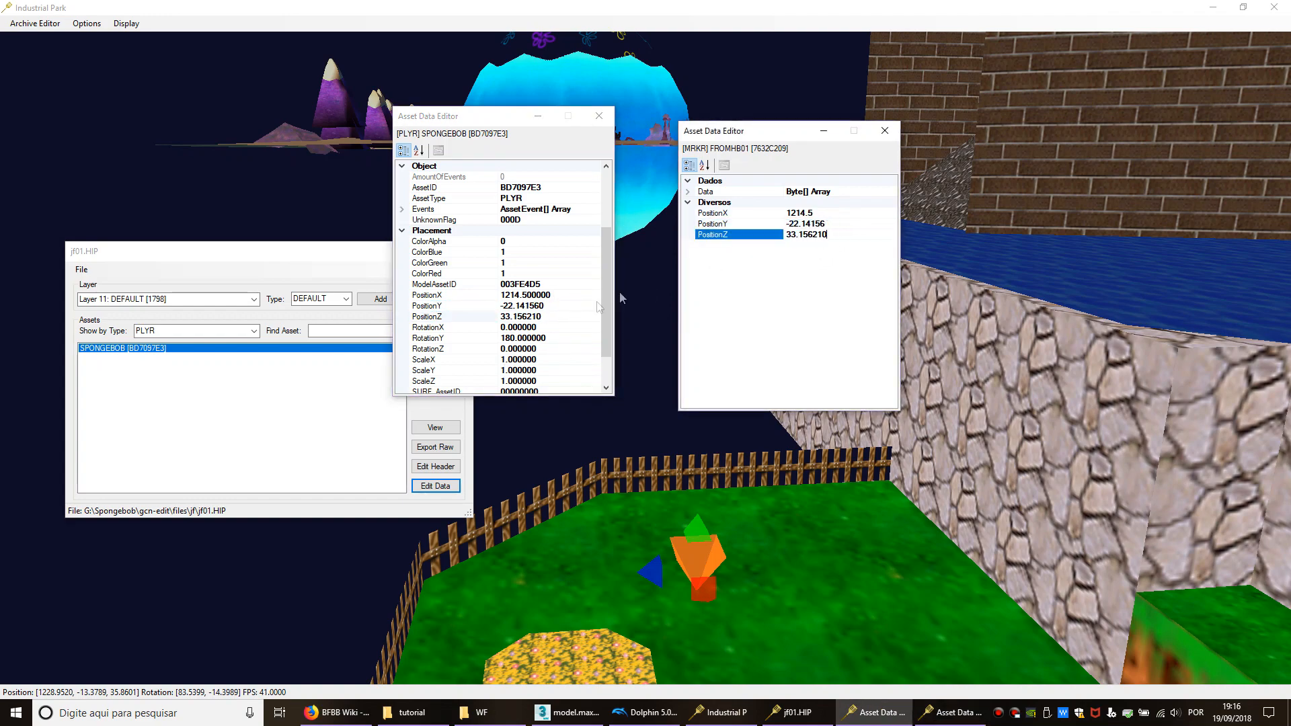
{"action": "left_click", "coordinate": [471, 317]}
{"action": "scroll", "coordinate": [760, 501], "scroll_direction": "up", "scroll_amount": 1}
{"action": "middle_click_drag", "start_coordinate": [743, 611], "coordinate": [679, 319]}
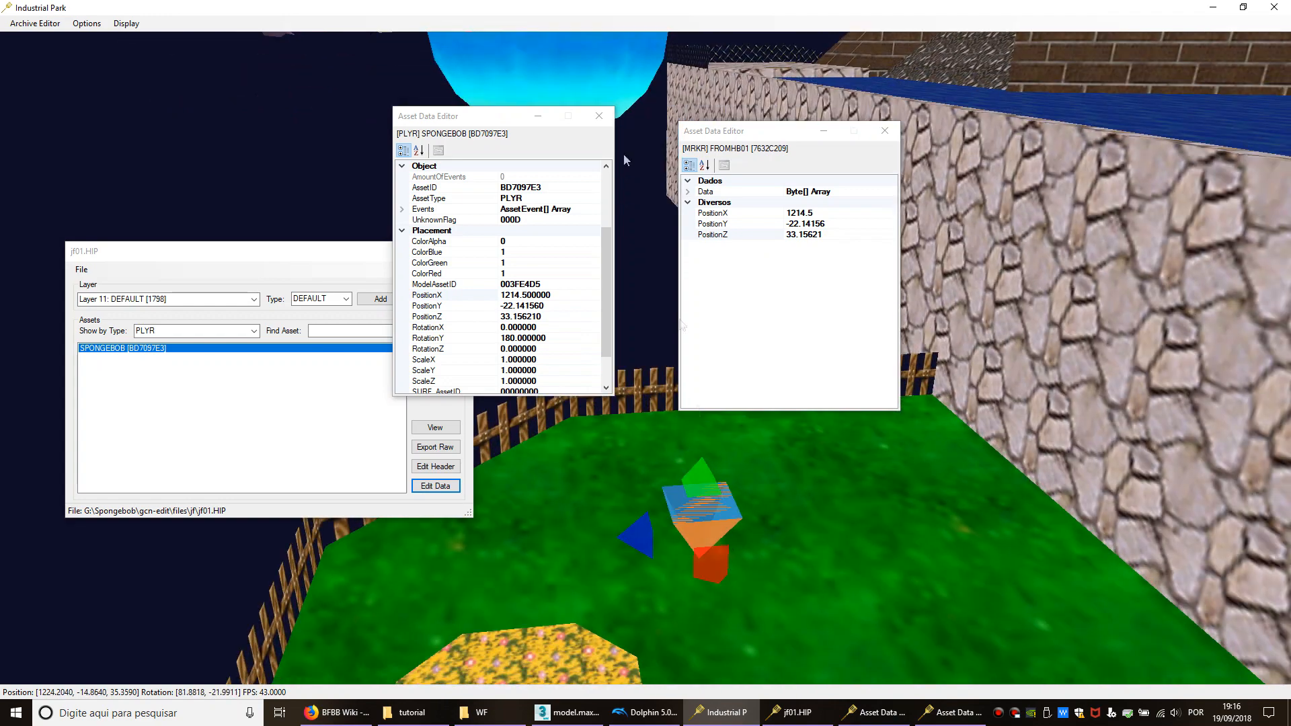
{"action": "left_click", "coordinate": [601, 116]}
{"action": "left_click", "coordinate": [884, 131]}
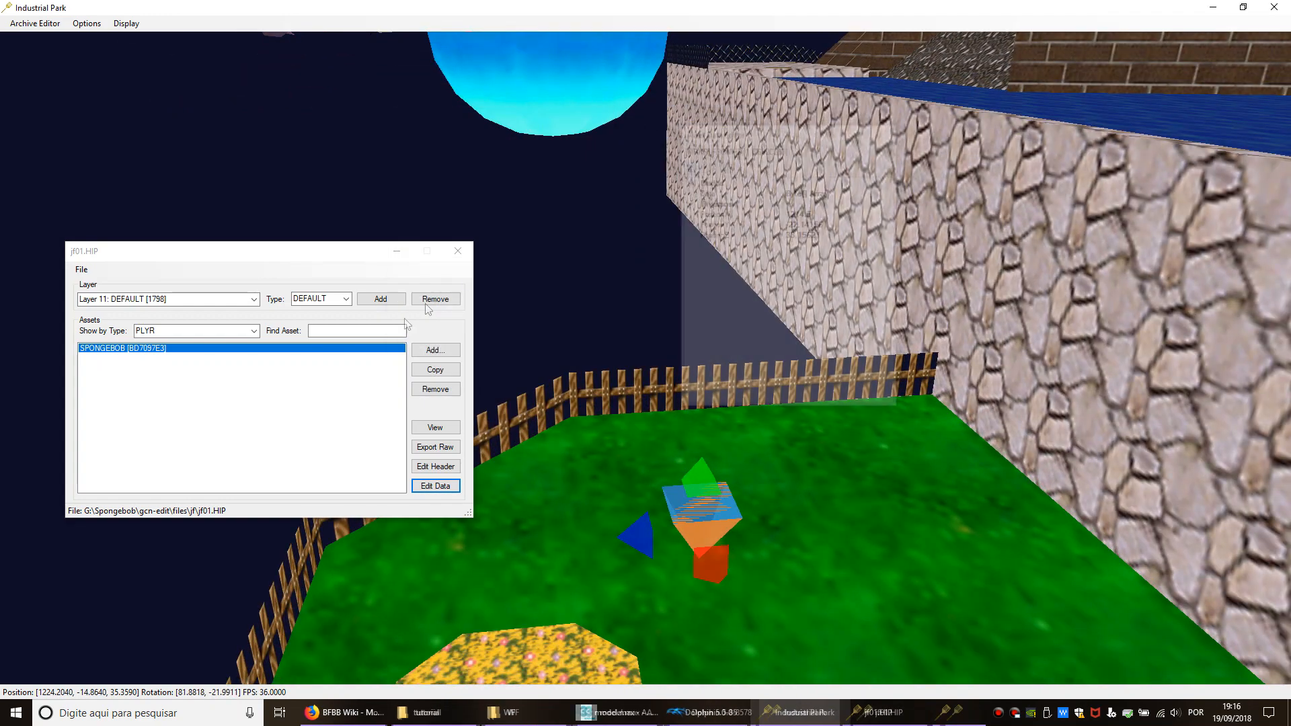
Step: Show the MRKR assets and open the data of the SQUIDWARD_SB_MARK and FROMHB01 markers side by side
{"action": "left_click", "coordinate": [261, 329]}
{"action": "left_click", "coordinate": [255, 330]}
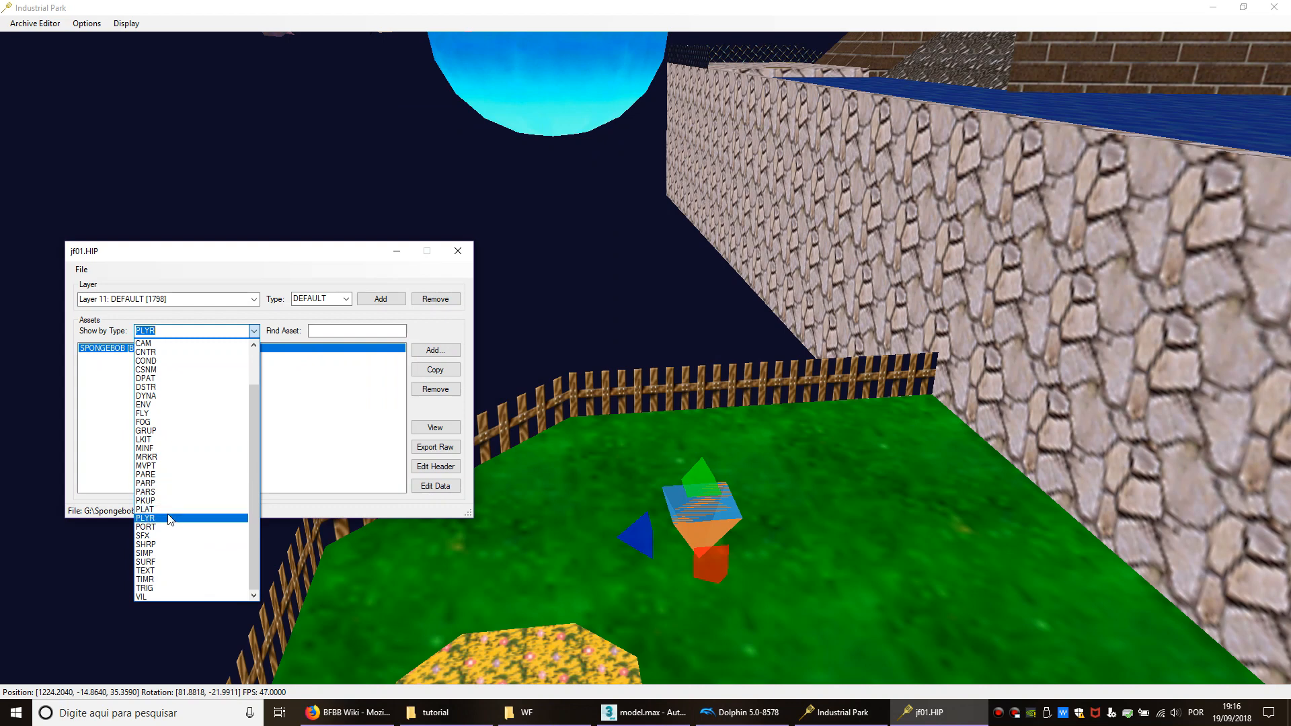
{"action": "left_click", "coordinate": [164, 458]}
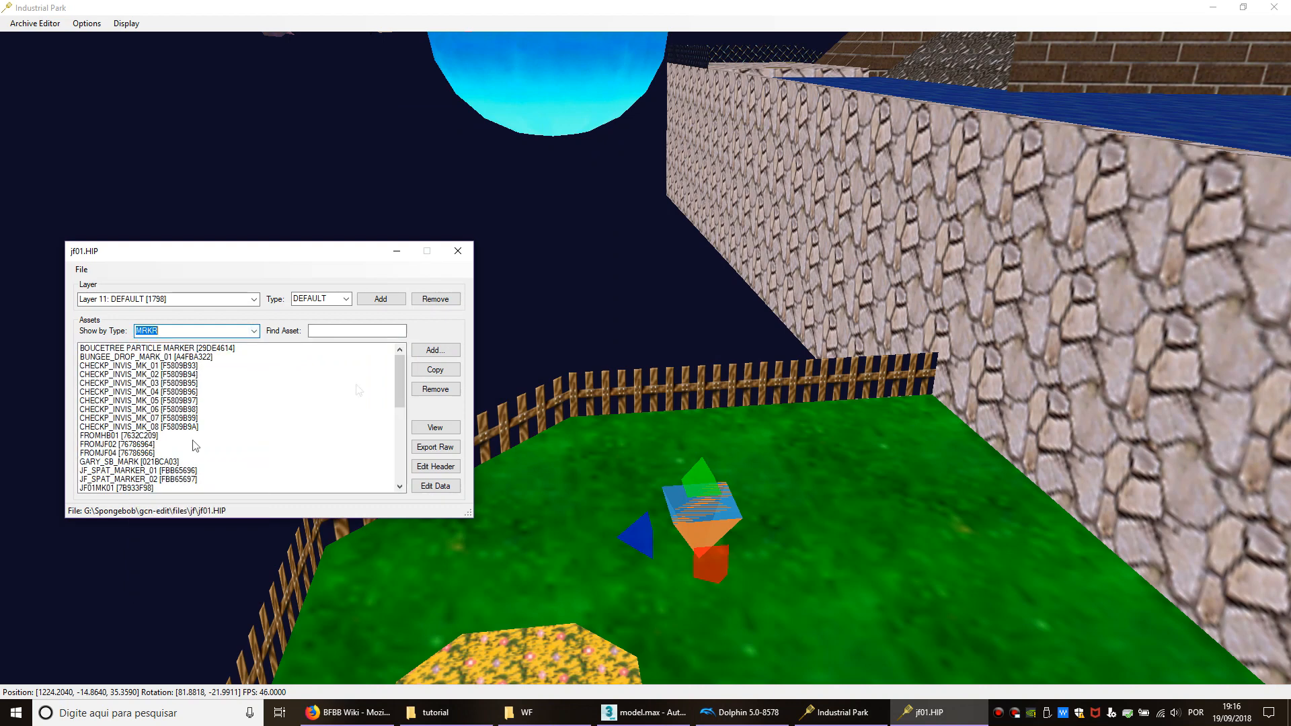
{"action": "left_click_drag", "start_coordinate": [402, 378], "coordinate": [393, 452]}
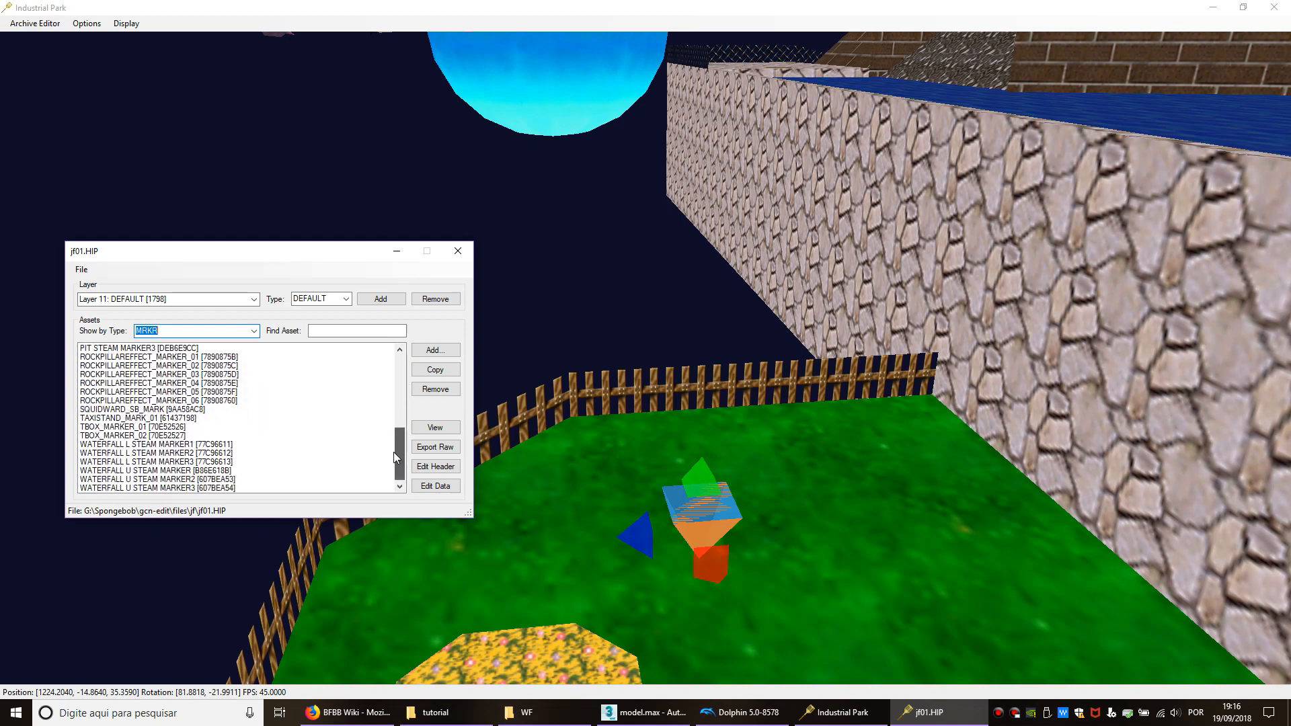
{"action": "left_click", "coordinate": [159, 410]}
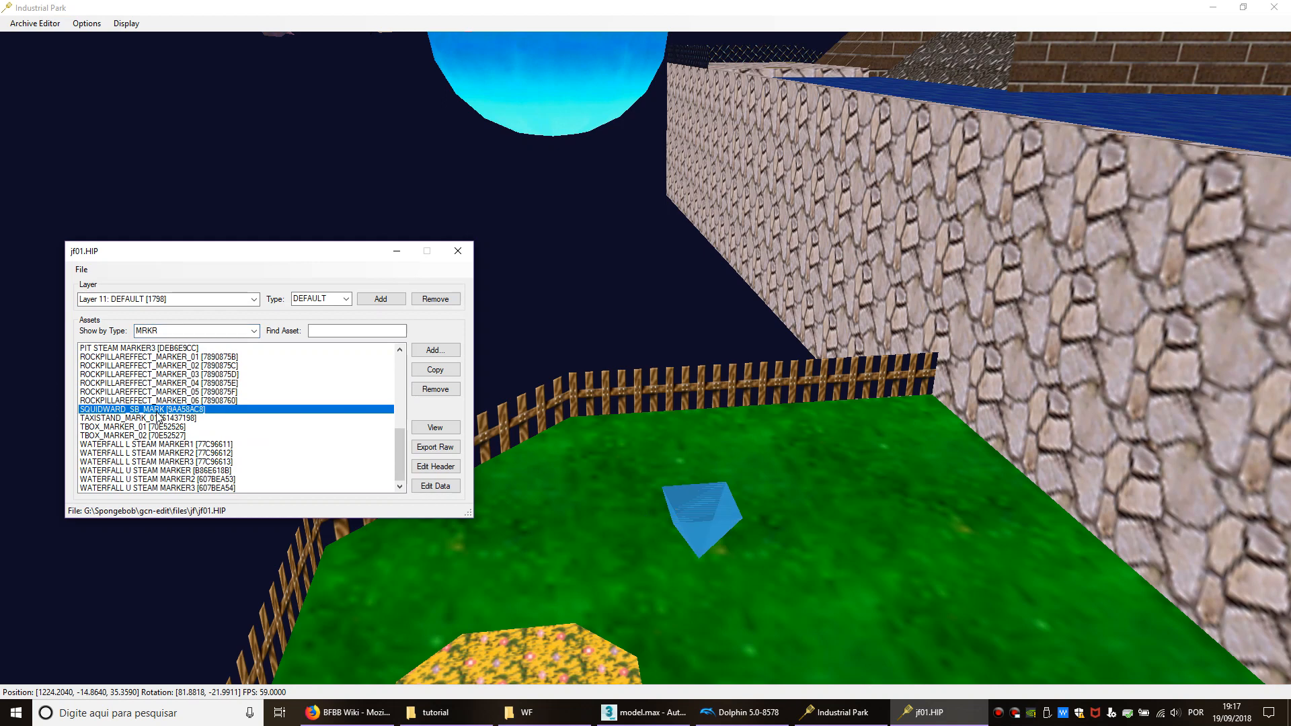
{"action": "left_click", "coordinate": [435, 485]}
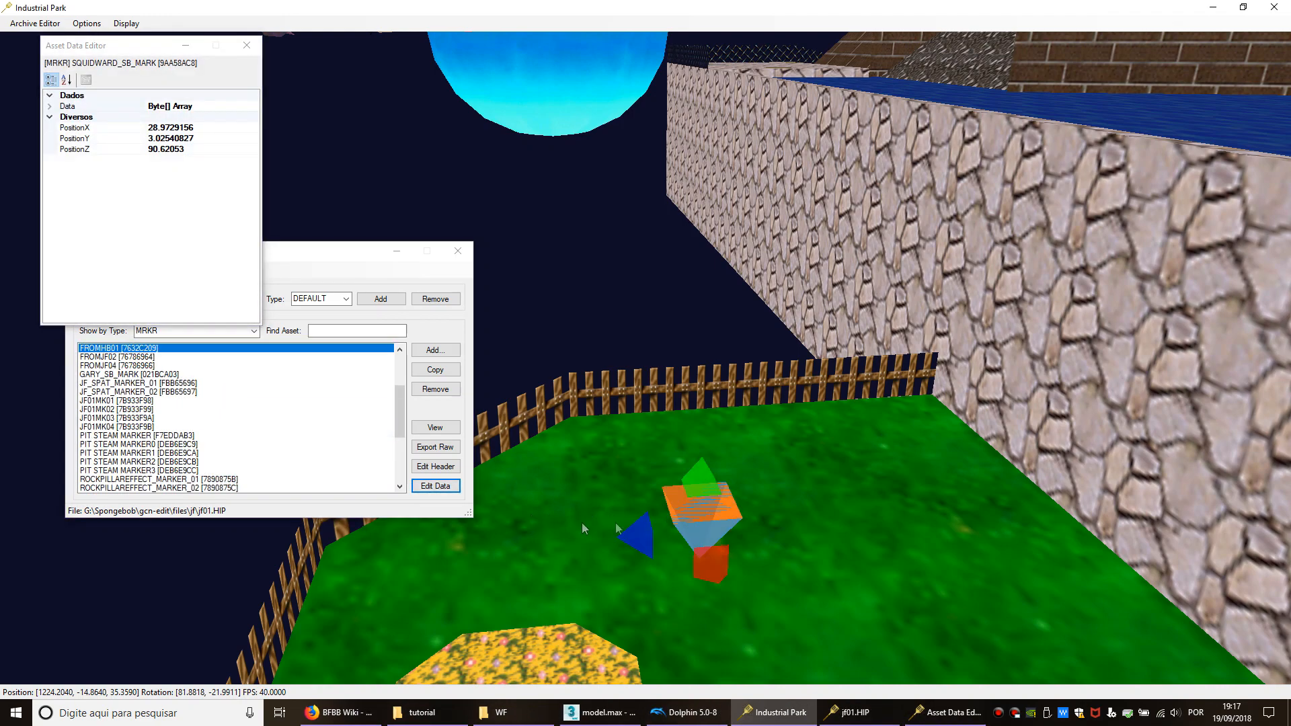
{"action": "left_click", "coordinate": [435, 485]}
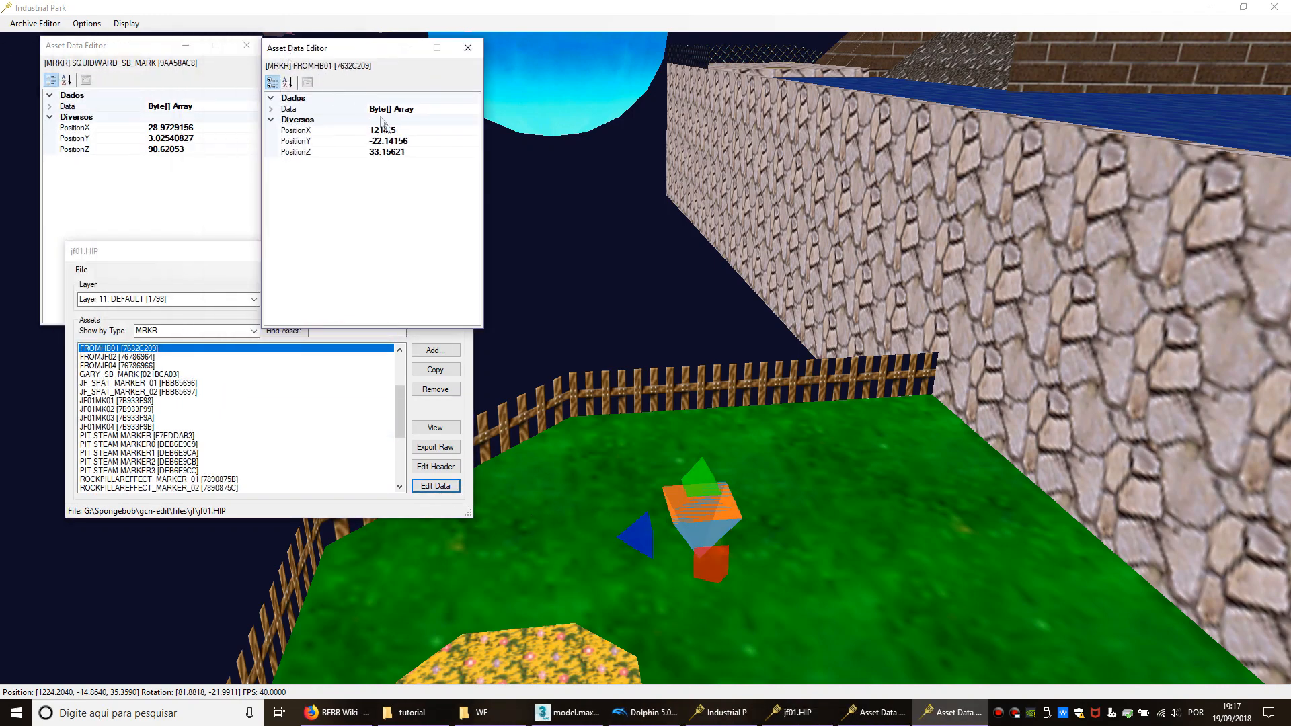
Step: Copy the FROMHB01 position into SQUIDWARD_SB_MARK (X 1214.5, Y -22.14156, Z 33.15621), then close both data editors and the archive window
{"action": "left_click", "coordinate": [188, 140]}
{"action": "left_click", "coordinate": [420, 139]}
{"action": "left_click", "coordinate": [210, 139]}
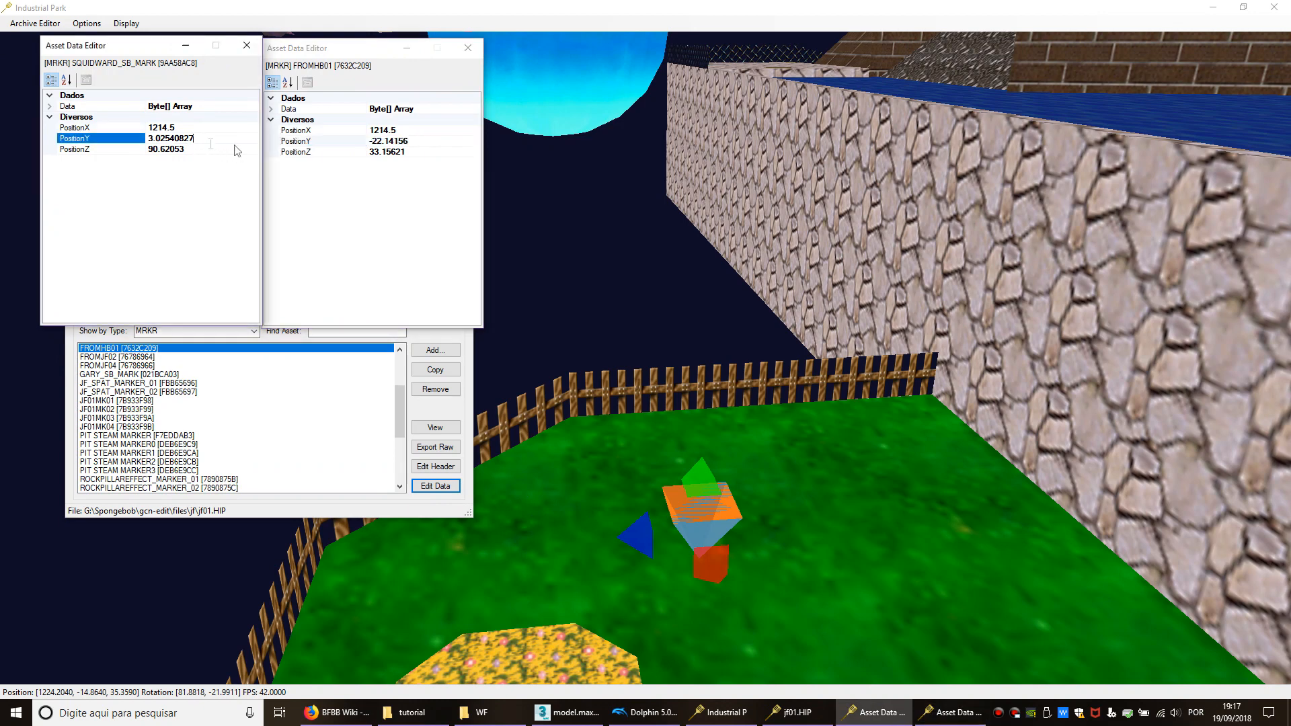
{"action": "left_click", "coordinate": [182, 159]}
{"action": "type", "text": "33.15621"}
{"action": "left_click", "coordinate": [301, 143]}
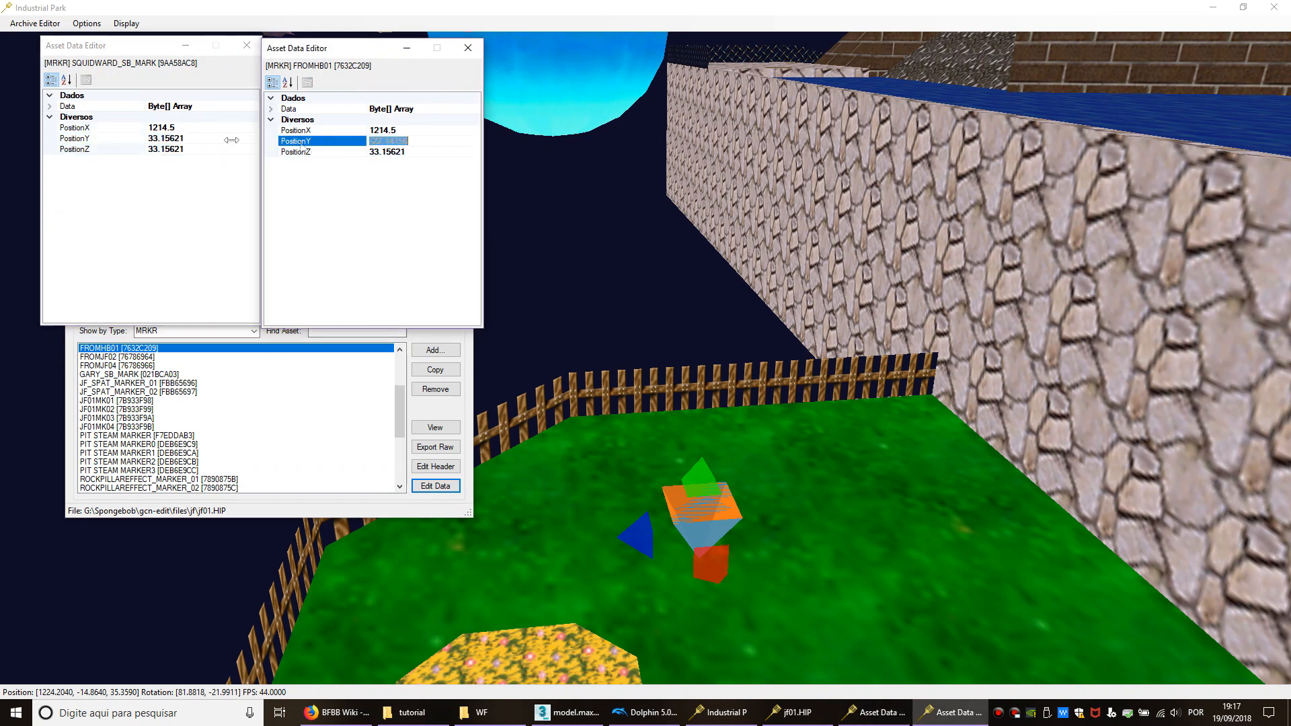
{"action": "left_click", "coordinate": [188, 149]}
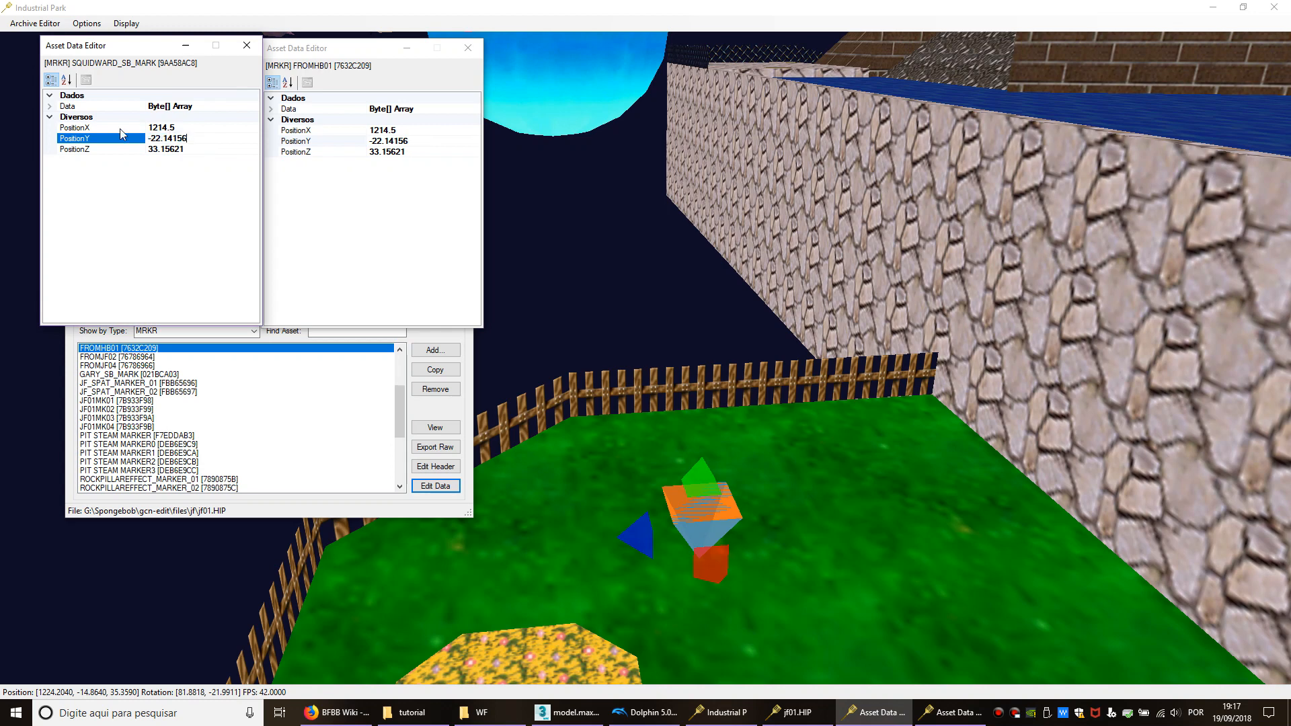
{"action": "left_click", "coordinate": [246, 45]}
{"action": "left_click", "coordinate": [467, 47]}
{"action": "left_click", "coordinate": [239, 400]}
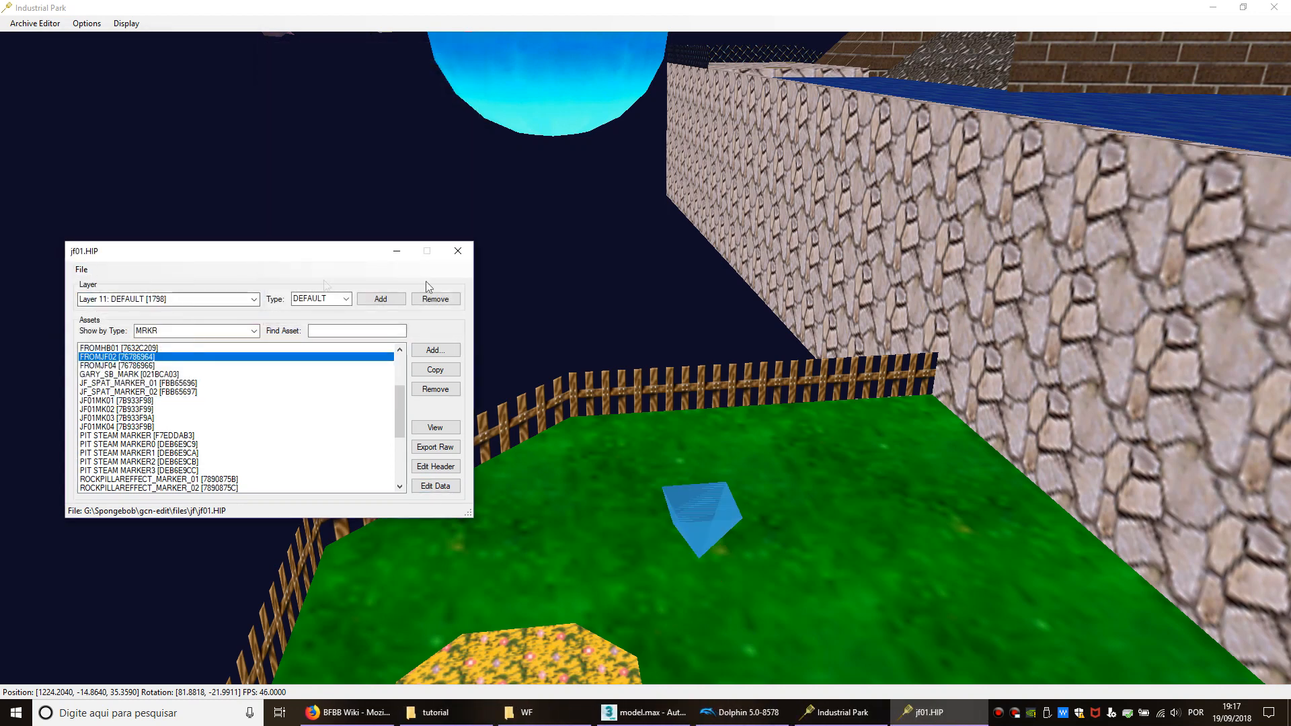
{"action": "left_click", "coordinate": [462, 258]}
Step: Examine the custom level from outside, from the lower grass area with the player marker up to the tower
{"action": "middle_click_drag", "start_coordinate": [449, 392], "coordinate": [684, 380]}
{"action": "scroll", "coordinate": [683, 380], "scroll_direction": "down", "scroll_amount": 8}
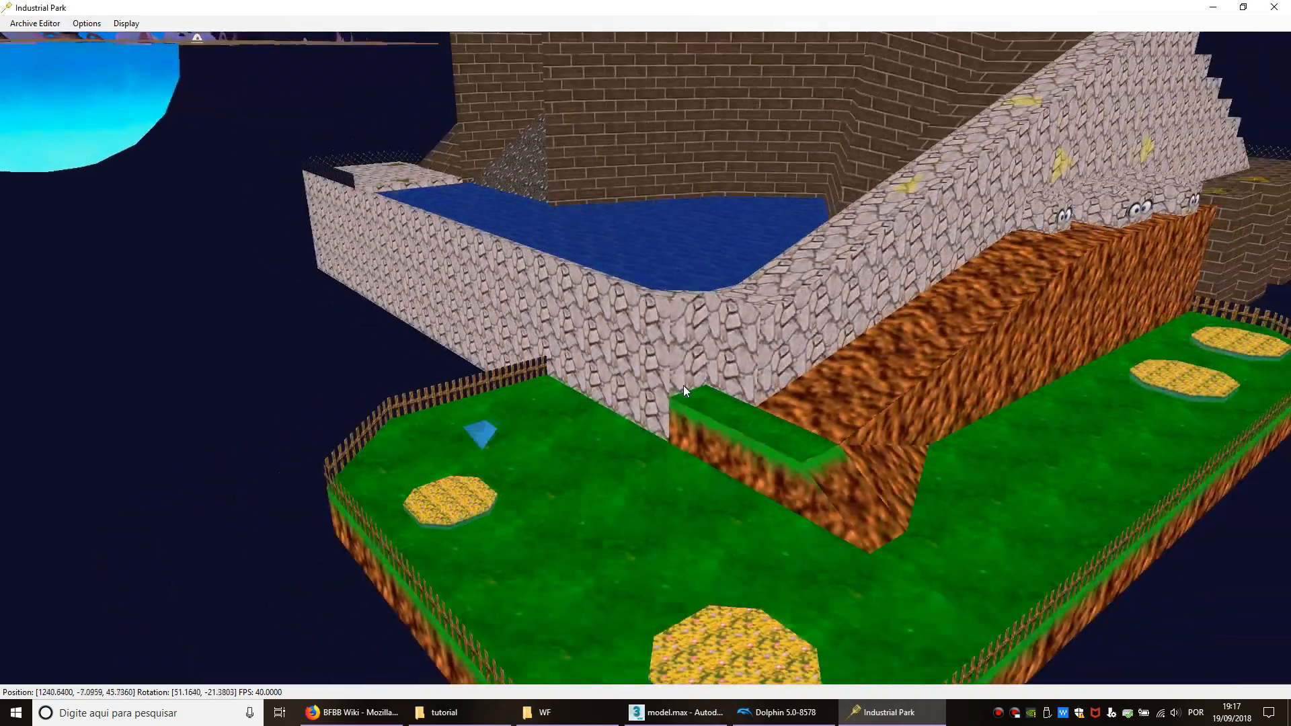
{"action": "middle_click_drag", "start_coordinate": [560, 394], "coordinate": [650, 274]}
{"action": "scroll", "coordinate": [622, 320], "scroll_direction": "up", "scroll_amount": 5}
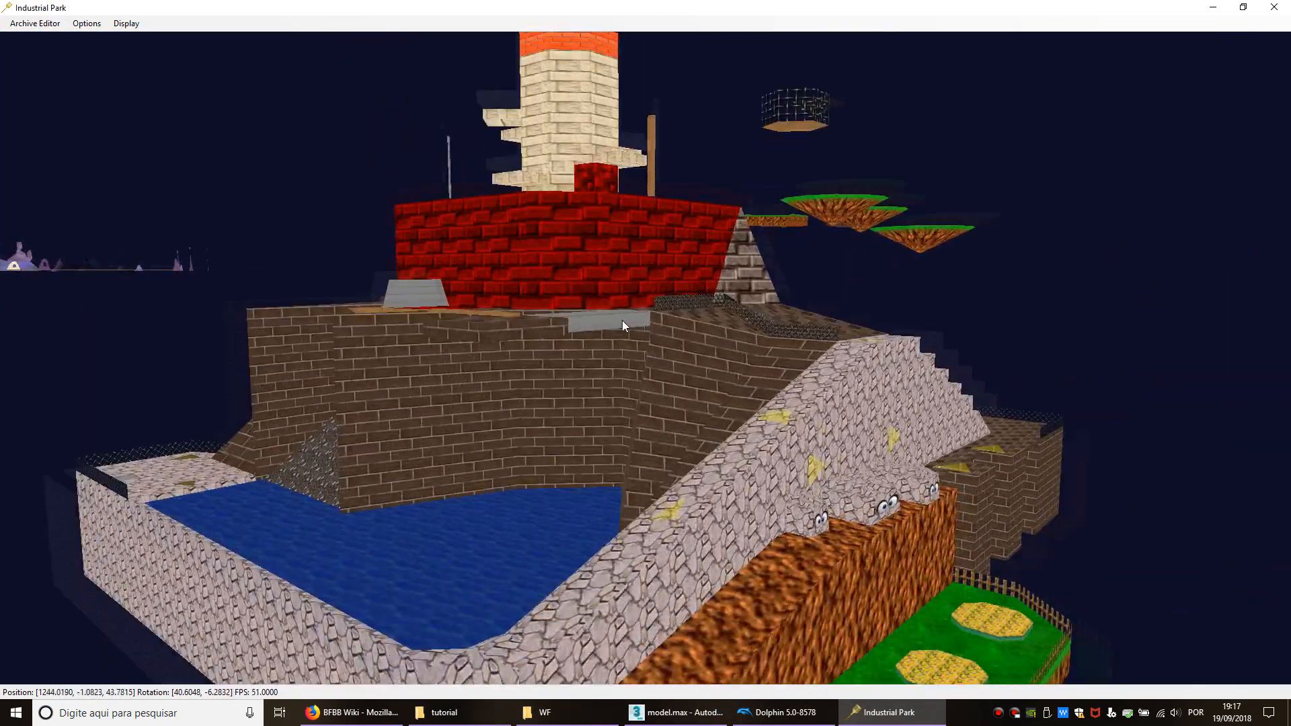
{"action": "middle_click_drag", "start_coordinate": [782, 290], "coordinate": [732, 378]}
{"action": "scroll", "coordinate": [759, 328], "scroll_direction": "down", "scroll_amount": 5}
{"action": "scroll", "coordinate": [732, 379], "scroll_direction": "down", "scroll_amount": 4}
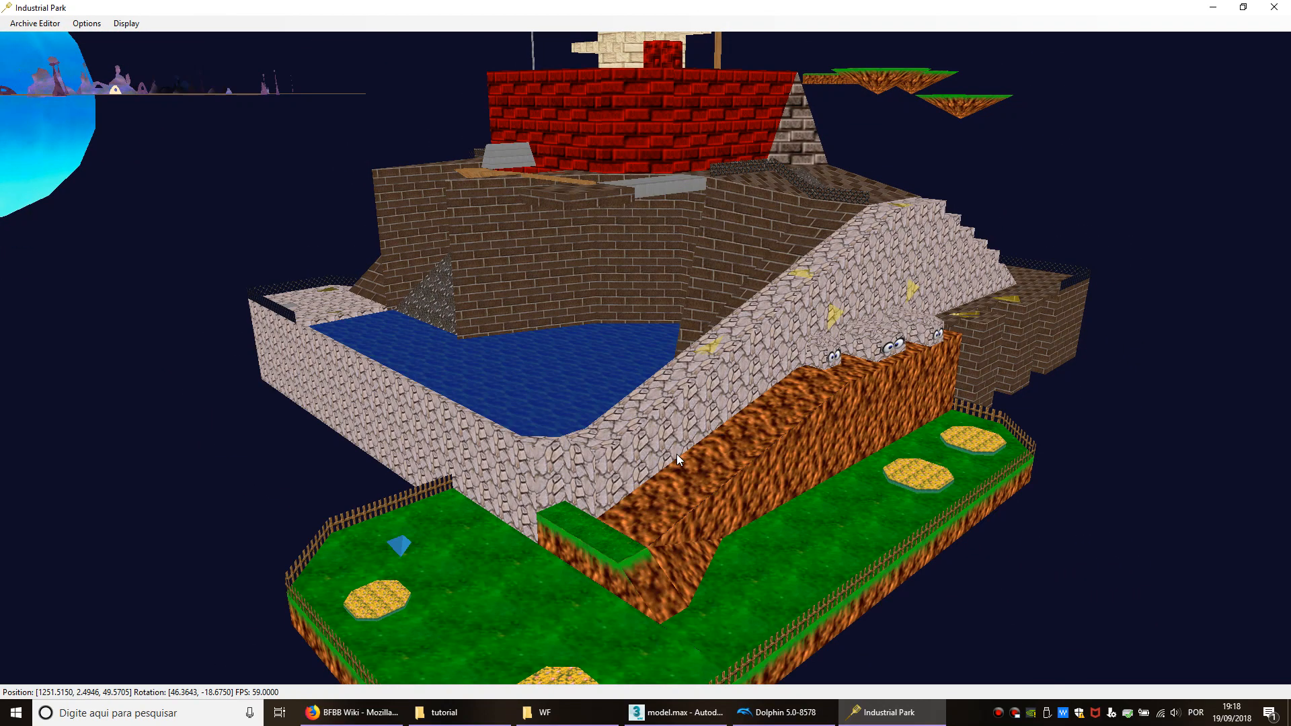
{"action": "middle_click_drag", "start_coordinate": [517, 425], "coordinate": [620, 410]}
{"action": "scroll", "coordinate": [711, 401], "scroll_direction": "down", "scroll_amount": 3}
{"action": "middle_click_drag", "start_coordinate": [711, 400], "coordinate": [722, 425]}
{"action": "scroll", "coordinate": [893, 389], "scroll_direction": "up", "scroll_amount": 6}
Step: Return to the original level, display the TRIG assets, and select the large out-of-bounds trigger volume covering it
{"action": "key", "text": "r"}
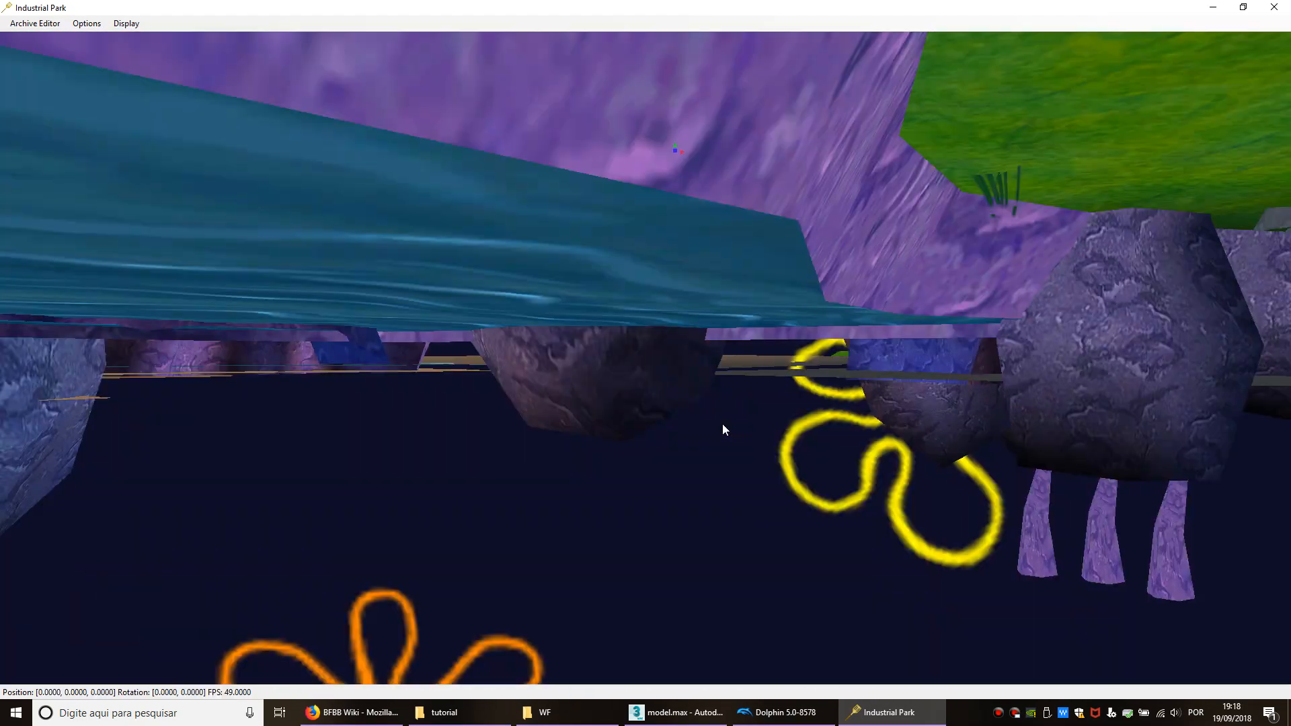
{"action": "key", "text": "shift+w"}
{"action": "key", "text": "s"}
{"action": "middle_click_drag", "start_coordinate": [675, 402], "coordinate": [756, 439]}
{"action": "scroll", "coordinate": [769, 386], "scroll_direction": "down", "scroll_amount": 5}
{"action": "scroll", "coordinate": [632, 390], "scroll_direction": "up", "scroll_amount": 2}
{"action": "scroll", "coordinate": [632, 390], "scroll_direction": "up", "scroll_amount": 3}
{"action": "middle_click_drag", "start_coordinate": [632, 389], "coordinate": [767, 425]}
{"action": "scroll", "coordinate": [766, 424], "scroll_direction": "up", "scroll_amount": 2}
{"action": "left_click", "coordinate": [126, 26]}
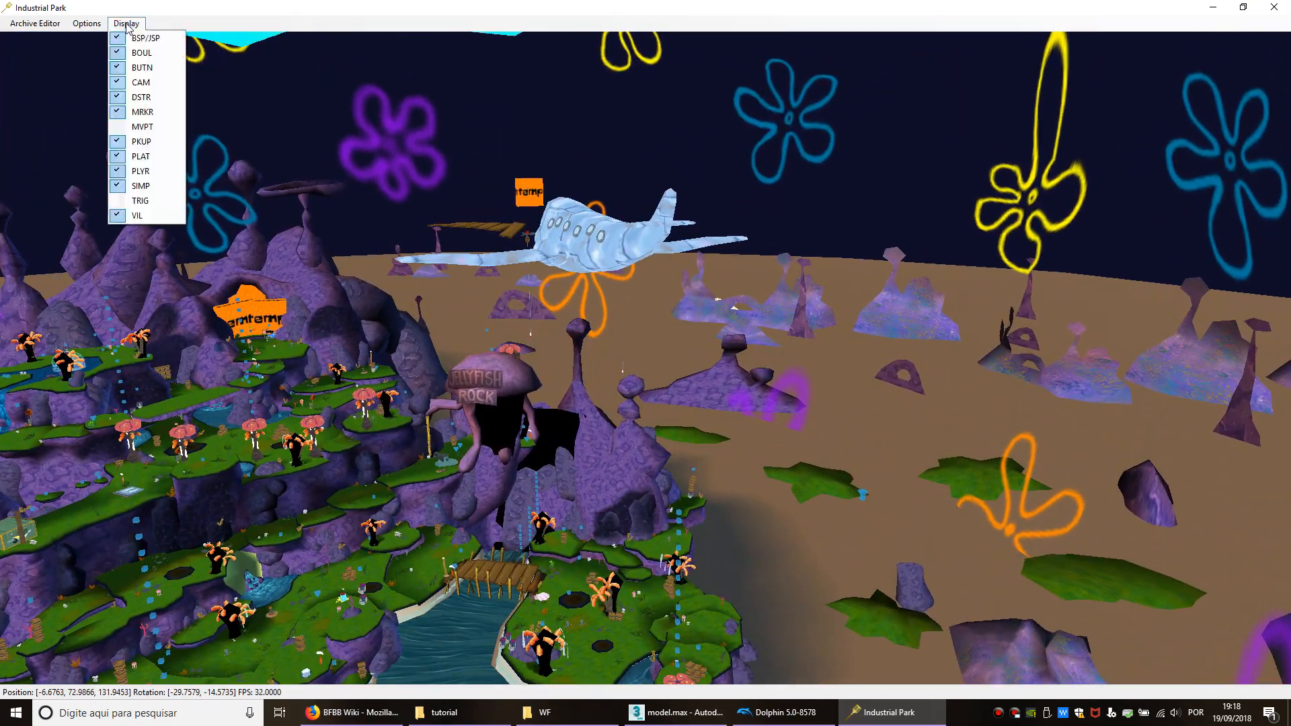
{"action": "left_click", "coordinate": [161, 200]}
{"action": "key", "text": "shift+w"}
{"action": "left_click", "coordinate": [525, 347]}
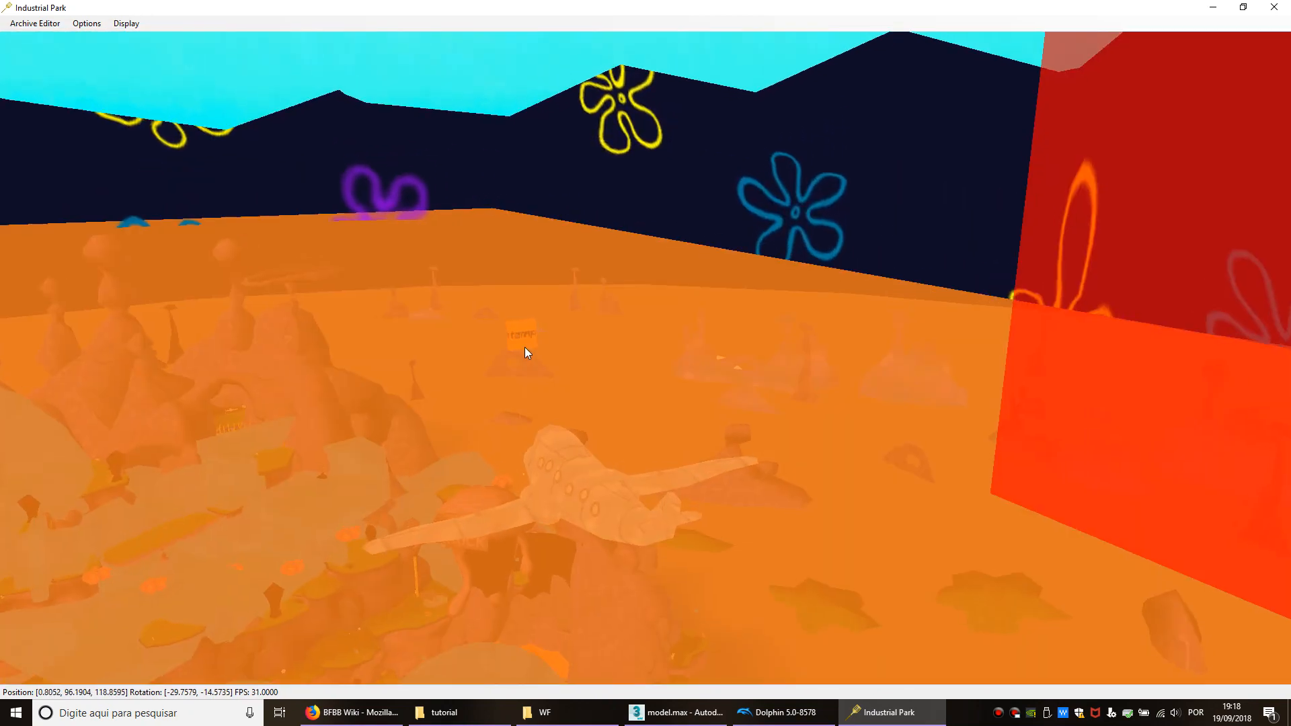
Step: Move the out-of-bounds trigger along the X axis, away from the original level and over to the custom level
{"action": "scroll", "coordinate": [647, 477], "scroll_direction": "up", "scroll_amount": 2}
{"action": "middle_click_drag", "start_coordinate": [646, 477], "coordinate": [628, 455]}
{"action": "scroll", "coordinate": [628, 454], "scroll_direction": "down", "scroll_amount": 6}
{"action": "middle_click_drag", "start_coordinate": [717, 458], "coordinate": [537, 417]}
{"action": "scroll", "coordinate": [703, 459], "scroll_direction": "down", "scroll_amount": 15}
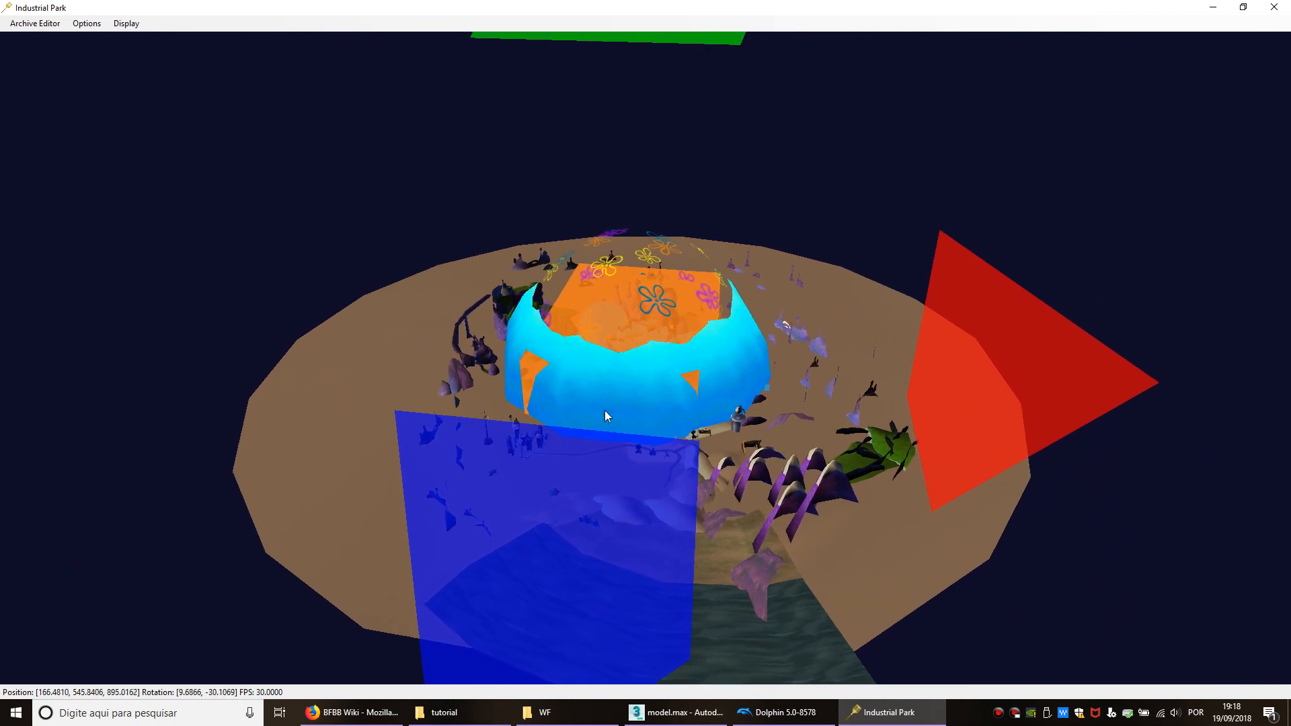
{"action": "scroll", "coordinate": [673, 386], "scroll_direction": "down", "scroll_amount": 5}
{"action": "middle_click_drag", "start_coordinate": [449, 409], "coordinate": [602, 389]}
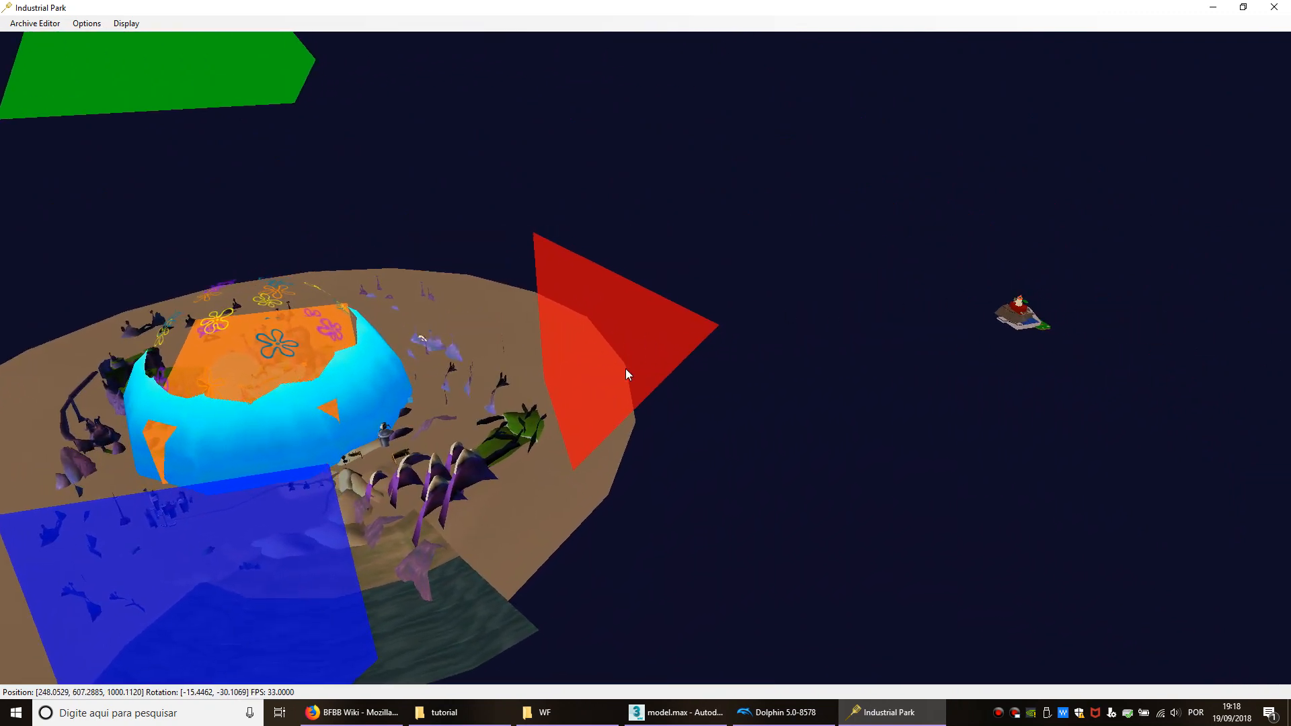
{"action": "key", "text": "w"}
{"action": "scroll", "coordinate": [782, 313], "scroll_direction": "up", "scroll_amount": 5}
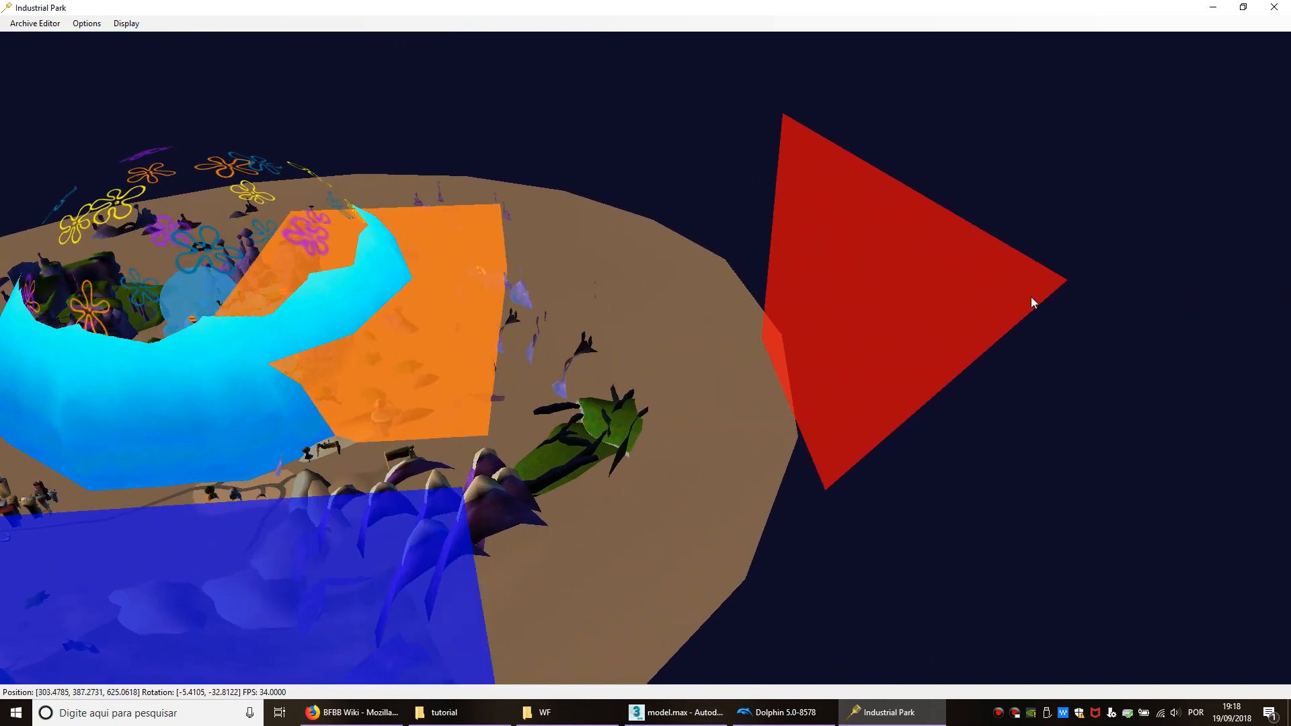
{"action": "right_click_drag", "start_coordinate": [1131, 303], "coordinate": [1211, 324]}
{"action": "scroll", "coordinate": [1008, 321], "scroll_direction": "up", "scroll_amount": 3}
{"action": "right_click_drag", "start_coordinate": [1007, 322], "coordinate": [952, 394]}
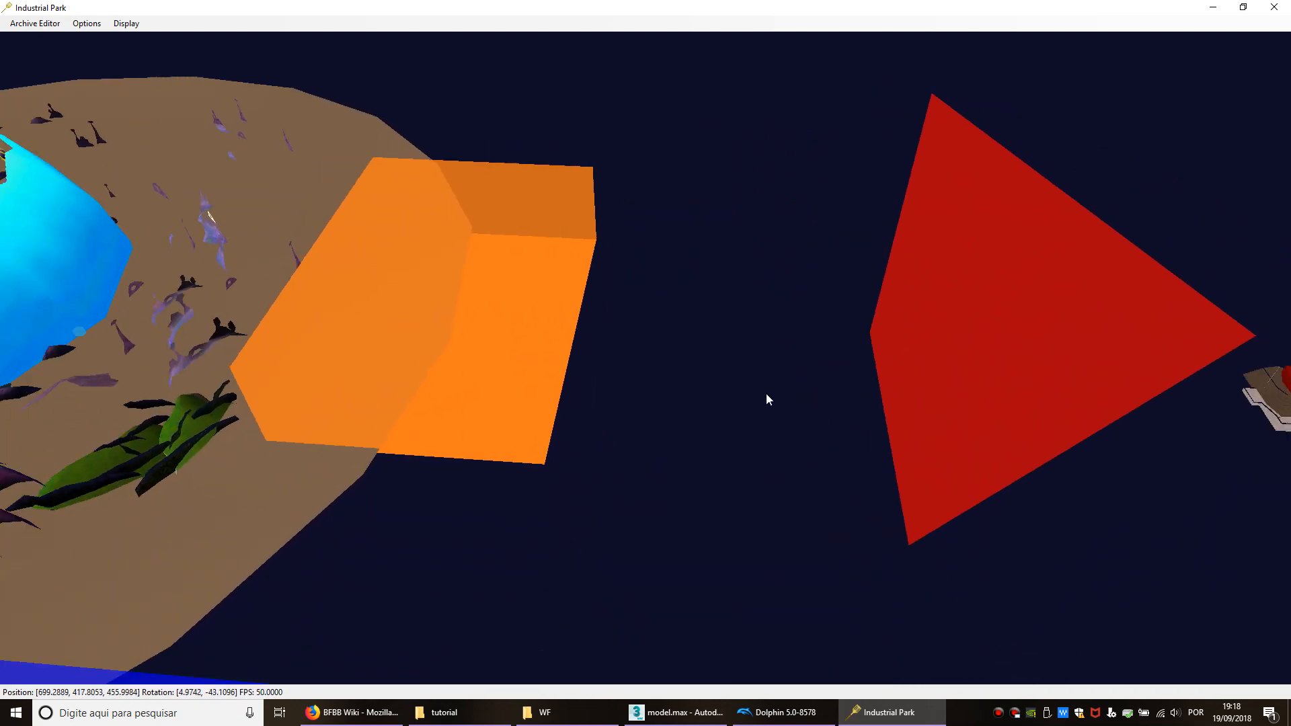
{"action": "key", "text": "d"}
{"action": "left_click_drag", "start_coordinate": [949, 388], "coordinate": [1264, 413]}
{"action": "left_click_drag", "start_coordinate": [988, 397], "coordinate": [1225, 381]}
{"action": "key", "text": "d"}
{"action": "left_click_drag", "start_coordinate": [1029, 381], "coordinate": [1251, 376]}
{"action": "key", "text": "d"}
{"action": "left_click_drag", "start_coordinate": [1052, 358], "coordinate": [1256, 380]}
{"action": "key", "text": "d"}
{"action": "left_click_drag", "start_coordinate": [1069, 378], "coordinate": [1185, 396]}
{"action": "key", "text": "d"}
{"action": "key", "text": "s"}
Step: Adjust the out-of-bounds trigger's height so that its volume encloses the custom level
{"action": "middle_click_drag", "start_coordinate": [827, 474], "coordinate": [716, 358]}
{"action": "key", "text": "s"}
{"action": "right_click_drag", "start_coordinate": [677, 498], "coordinate": [679, 449]}
{"action": "right_click_drag", "start_coordinate": [691, 399], "coordinate": [639, 171]}
{"action": "left_click_drag", "start_coordinate": [687, 159], "coordinate": [658, 574]}
{"action": "right_click_drag", "start_coordinate": [658, 574], "coordinate": [647, 501]}
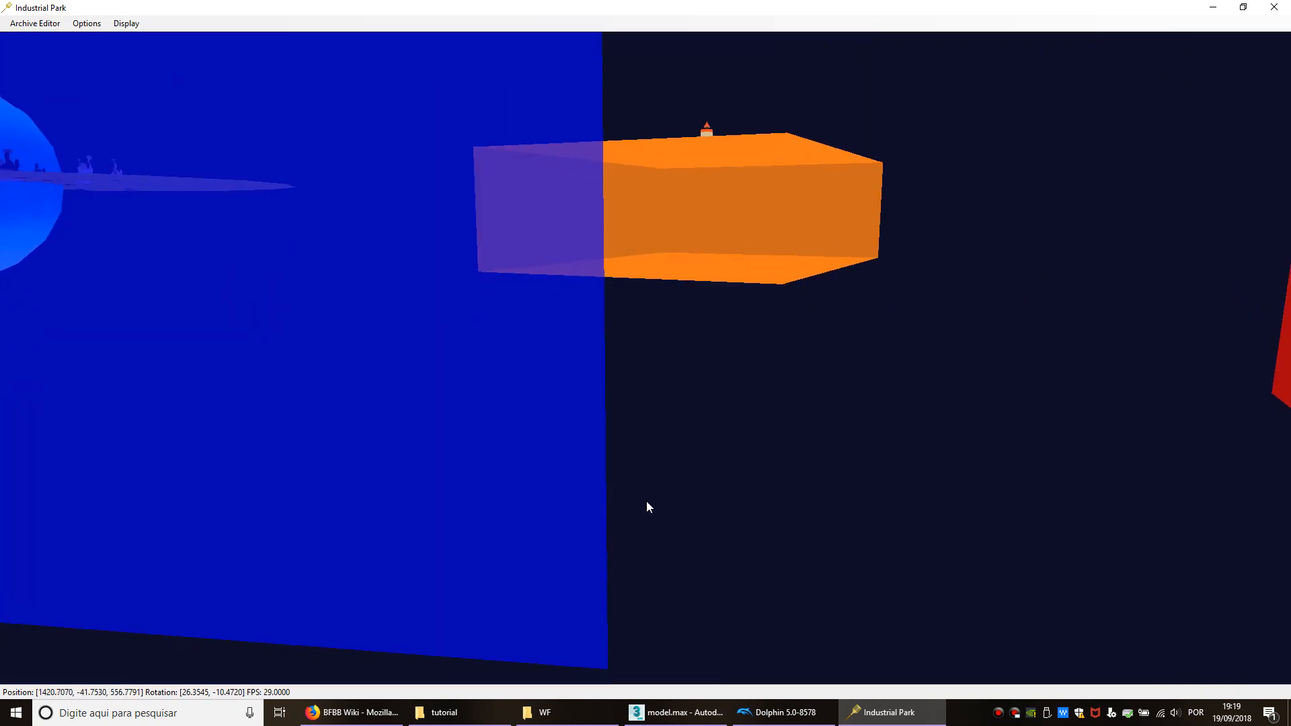
{"action": "key", "text": "shift+w"}
{"action": "key", "text": "d"}
{"action": "key", "text": "s"}
{"action": "key", "text": "shift+w"}
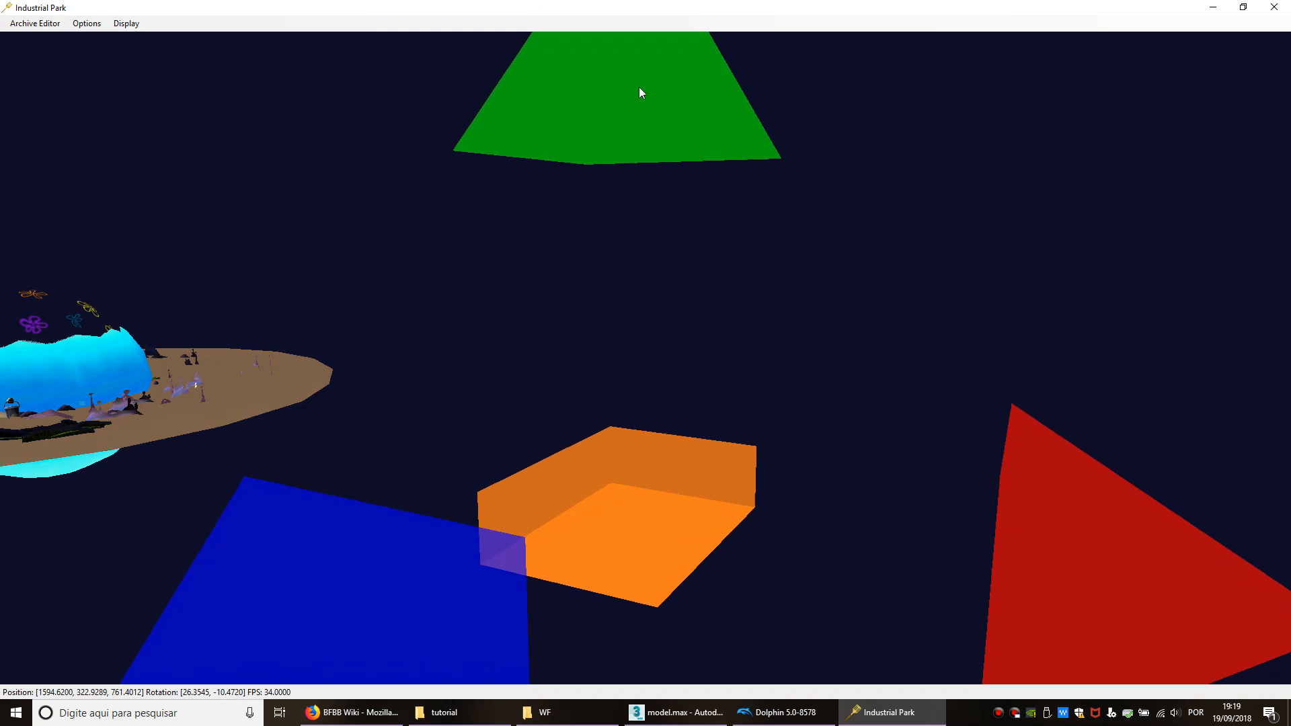
{"action": "left_click_drag", "start_coordinate": [644, 114], "coordinate": [646, 100]}
Step: Check from inside and outside the trigger volume that it surrounds the whole custom level
{"action": "scroll", "coordinate": [652, 443], "scroll_direction": "up", "scroll_amount": 6}
{"action": "middle_click_drag", "start_coordinate": [623, 480], "coordinate": [636, 515]}
{"action": "right_click_drag", "start_coordinate": [620, 489], "coordinate": [630, 381]}
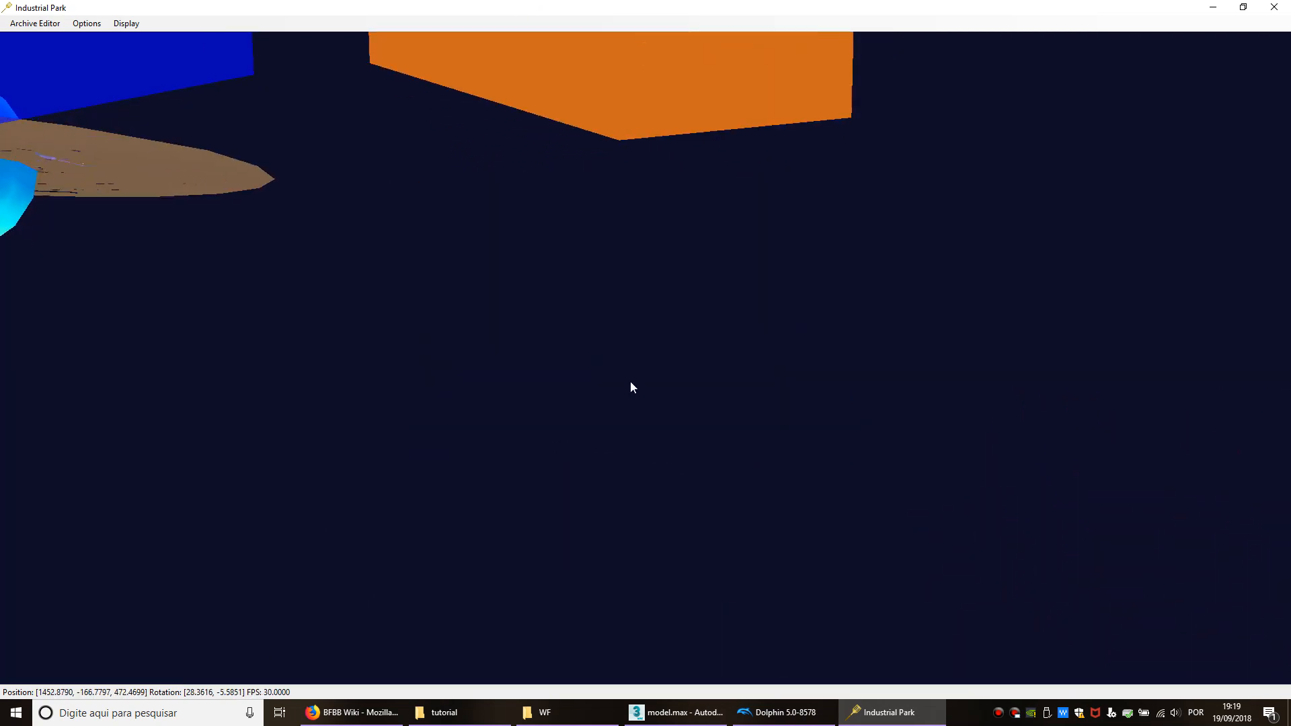
{"action": "key", "text": "shift+w"}
{"action": "key", "text": "w"}
{"action": "middle_click_drag", "start_coordinate": [639, 258], "coordinate": [636, 317]}
{"action": "key", "text": "d"}
{"action": "key", "text": "shift+s"}
{"action": "key", "text": "a"}
{"action": "middle_click_drag", "start_coordinate": [478, 417], "coordinate": [538, 406]}
{"action": "key", "text": "w"}
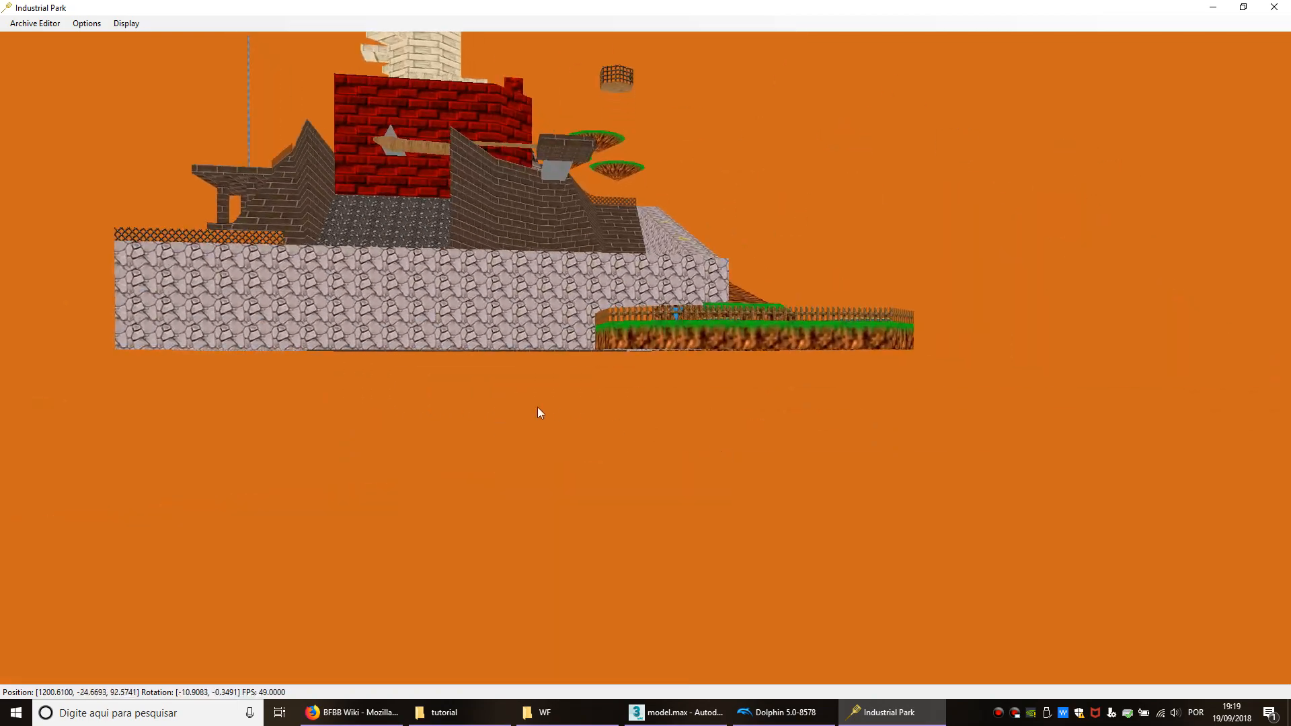
{"action": "key", "text": "shift+w"}
{"action": "key", "text": "a"}
{"action": "key", "text": "w"}
{"action": "key", "text": "d"}
{"action": "middle_click_drag", "start_coordinate": [793, 381], "coordinate": [770, 491]}
{"action": "key", "text": "w"}
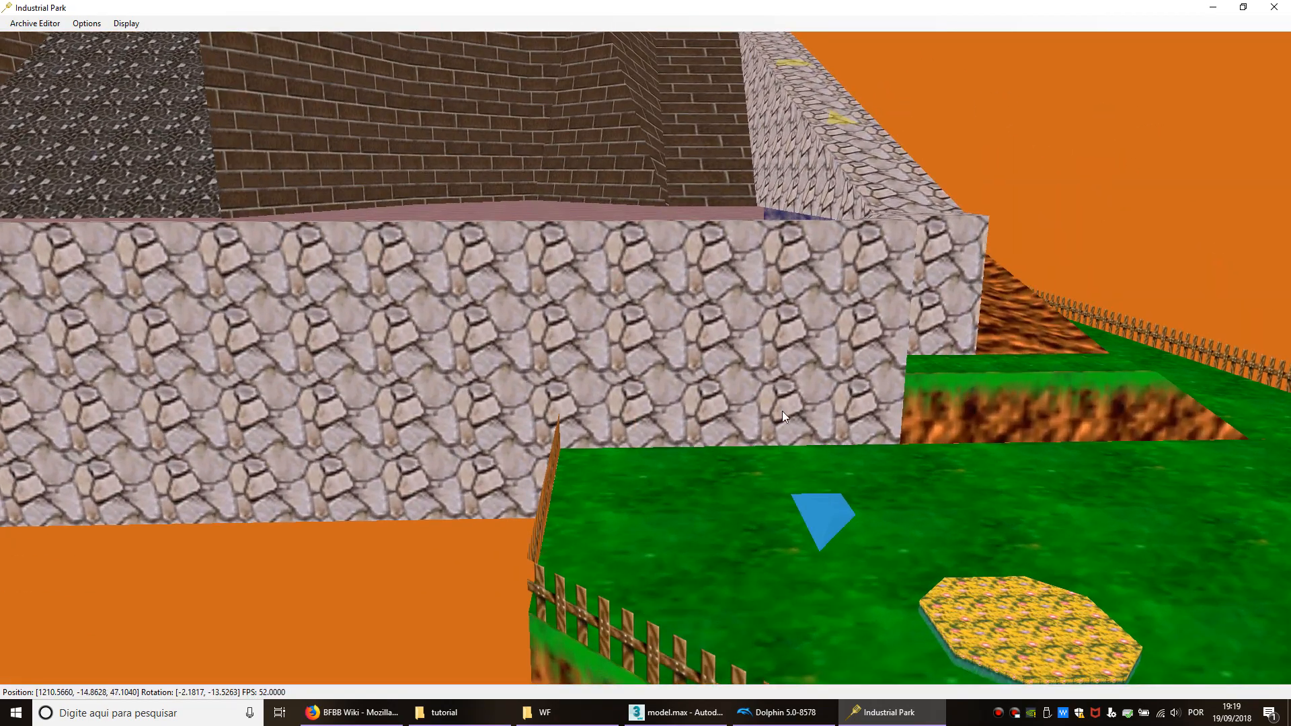
{"action": "middle_click_drag", "start_coordinate": [781, 410], "coordinate": [761, 446]}
{"action": "key", "text": "w"}
{"action": "key", "text": "shift+w"}
{"action": "middle_click_drag", "start_coordinate": [850, 418], "coordinate": [792, 475]}
{"action": "key", "text": "s"}
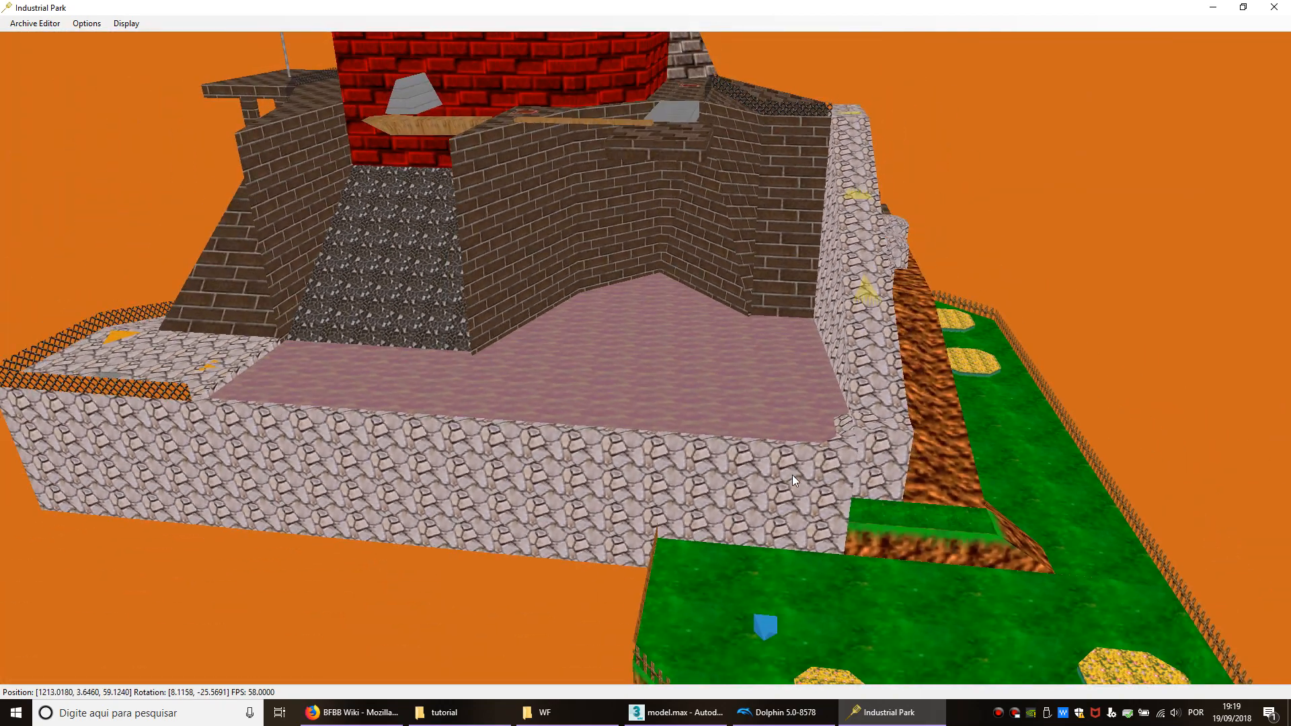
{"action": "key", "text": "w"}
{"action": "key", "text": "w"}
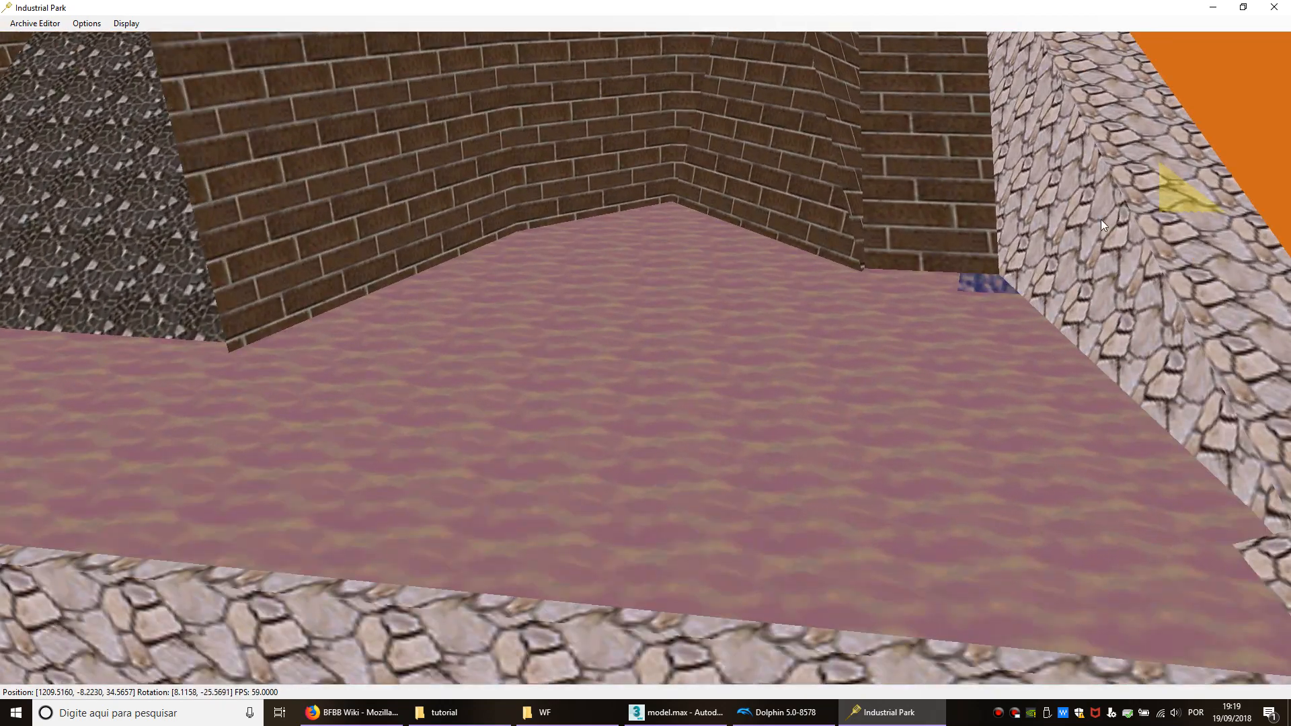
{"action": "key", "text": "w"}
{"action": "key", "text": "shift+w"}
{"action": "middle_click_drag", "start_coordinate": [1102, 220], "coordinate": [700, 308]}
{"action": "key", "text": "s"}
{"action": "key", "text": "s"}
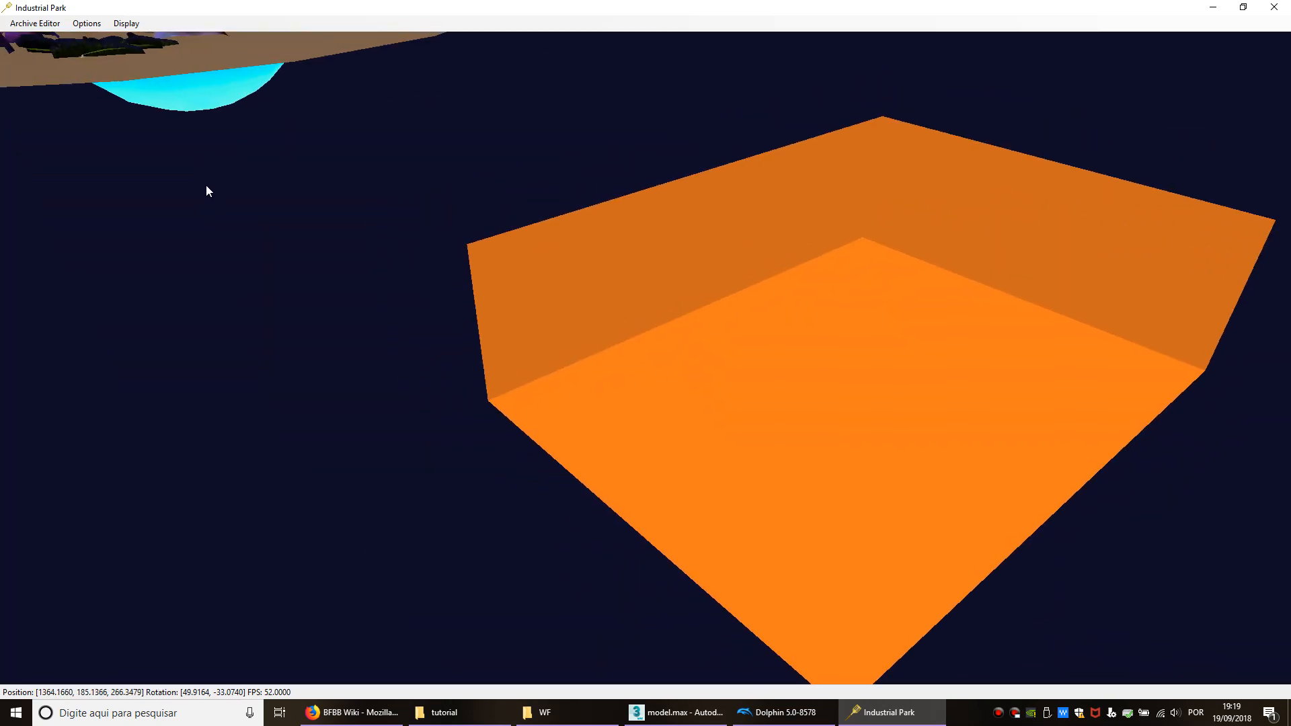
{"action": "key", "text": "w"}
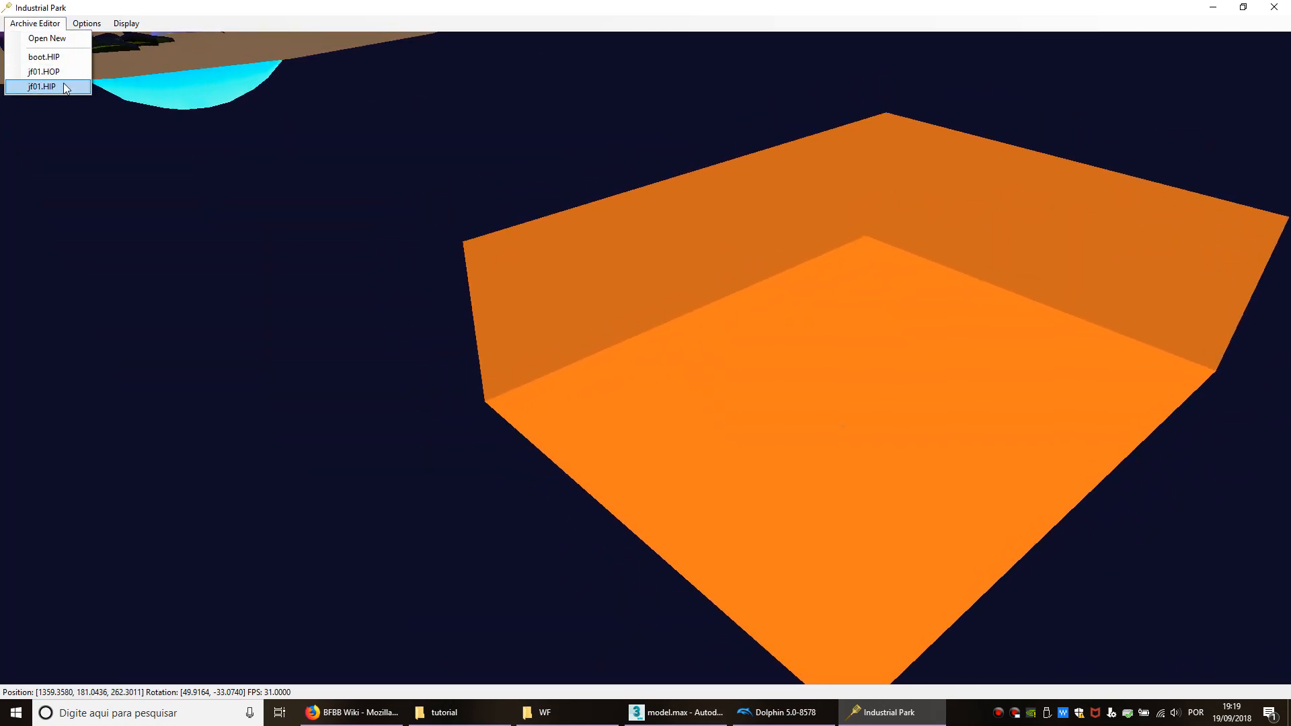
Step: Reopen the jf01.HIP archive with only MRKR assets listed and bring the original level's start area into view
{"action": "left_click", "coordinate": [66, 86]}
{"action": "left_click", "coordinate": [254, 331]}
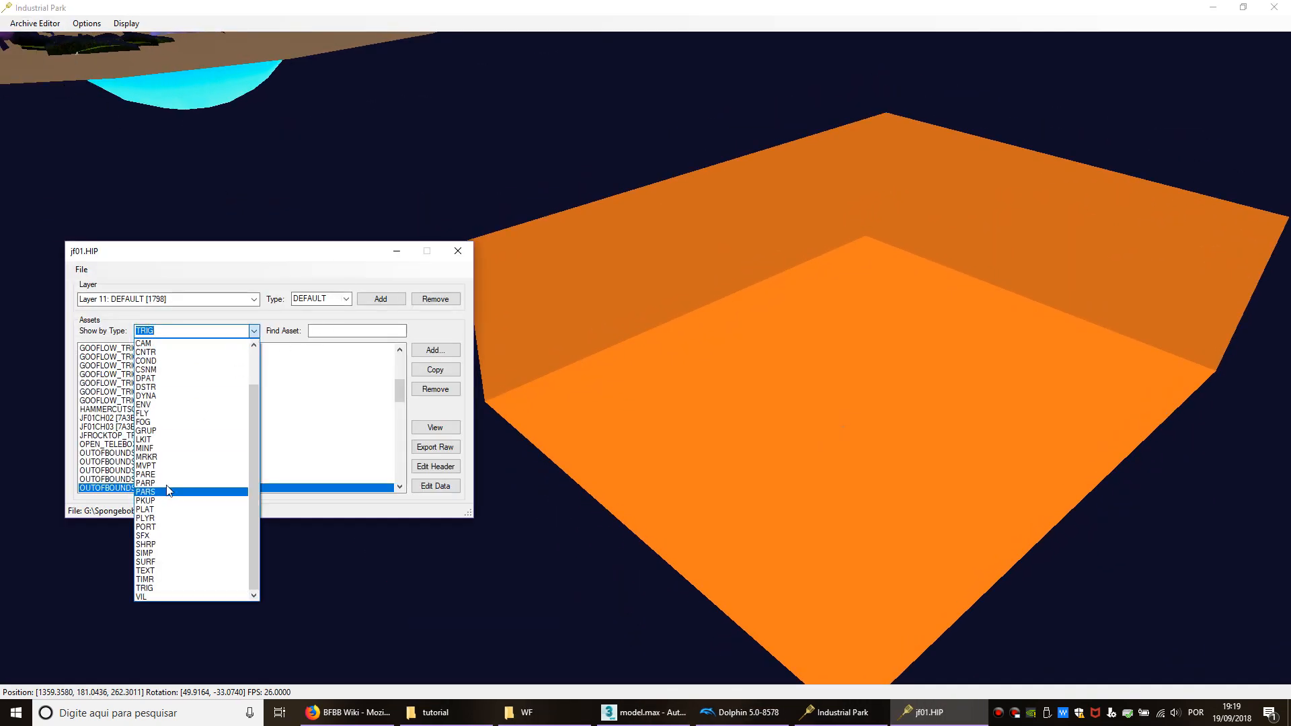
{"action": "left_click", "coordinate": [161, 458]}
{"action": "left_click", "coordinate": [612, 417]}
{"action": "key", "text": "r"}
{"action": "key", "text": "s"}
{"action": "mouse_move", "coordinate": [621, 329]}
{"action": "middle_mouse_down"}
{"action": "mouse_move", "coordinate": [621, 412]}
{"action": "mouse_move", "coordinate": [800, 522]}
{"action": "mouse_move", "coordinate": [752, 519]}
{"action": "mouse_move", "coordinate": [857, 525]}
{"action": "mouse_move", "coordinate": [948, 443]}
{"action": "mouse_move", "coordinate": [723, 462]}
{"action": "middle_mouse_up"}
{"action": "key", "text": "s"}
{"action": "key", "text": "w"}
Step: Select the JF_SPAT_MARKER_01 marker on the grass near the stacked tikis and open its data for editing
{"action": "left_click", "coordinate": [650, 482]}
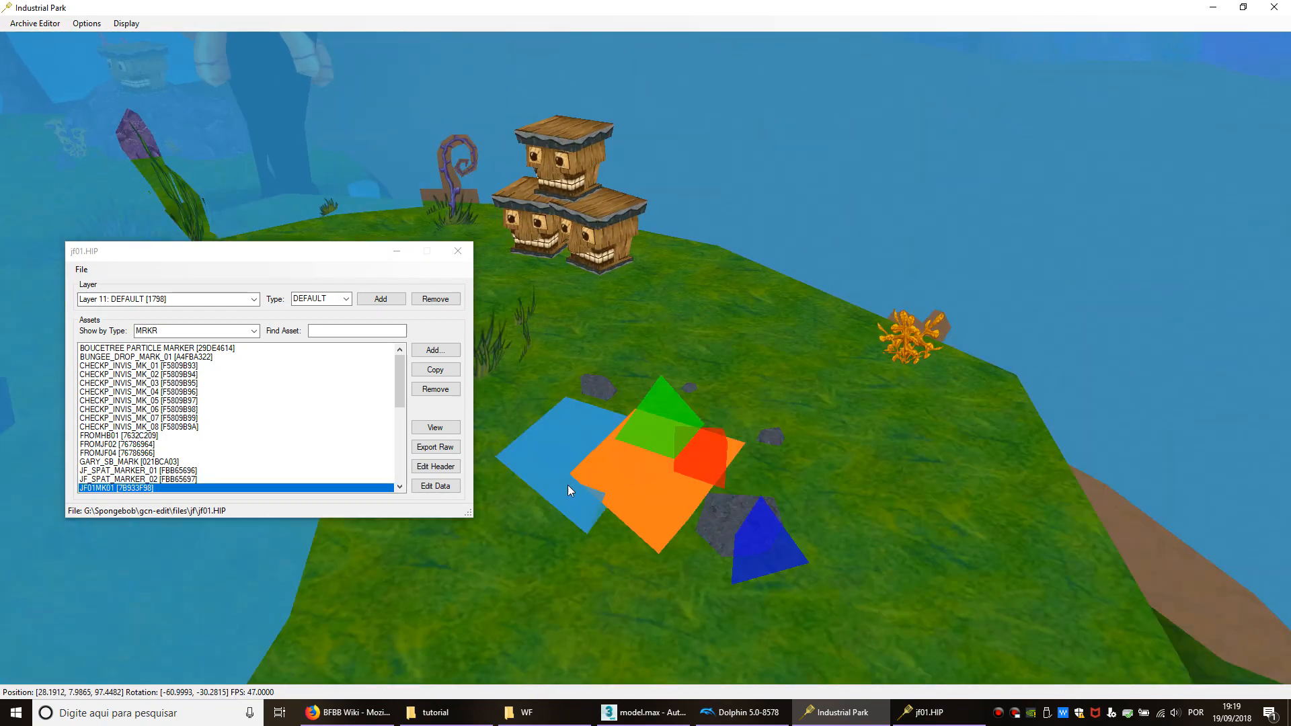
{"action": "left_click", "coordinate": [554, 466]}
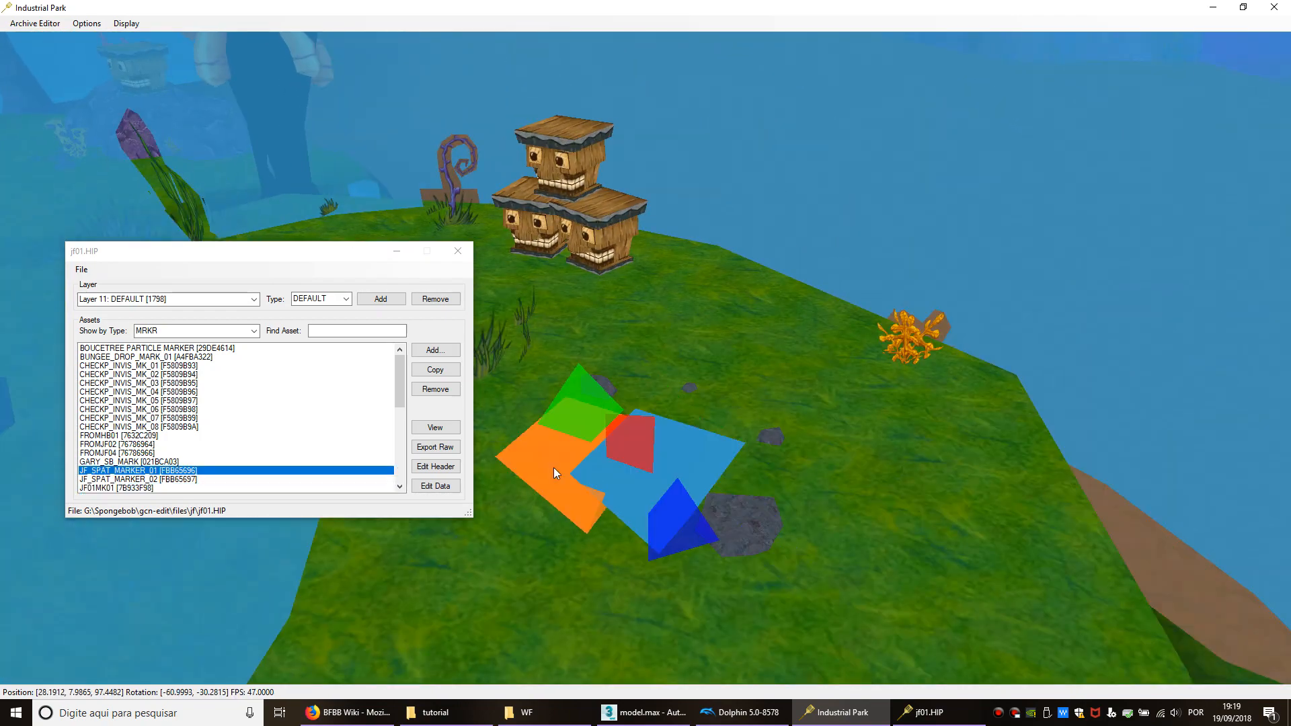
{"action": "left_click", "coordinate": [631, 482]}
{"action": "scroll", "coordinate": [625, 480], "scroll_direction": "down", "scroll_amount": 5}
{"action": "middle_click_drag", "start_coordinate": [505, 469], "coordinate": [305, 438]}
{"action": "middle_click_drag", "start_coordinate": [802, 467], "coordinate": [959, 539]}
{"action": "left_click", "coordinate": [830, 469]}
{"action": "left_click", "coordinate": [833, 469]}
{"action": "key", "text": "d"}
{"action": "scroll", "coordinate": [827, 511], "scroll_direction": "up", "scroll_amount": 3}
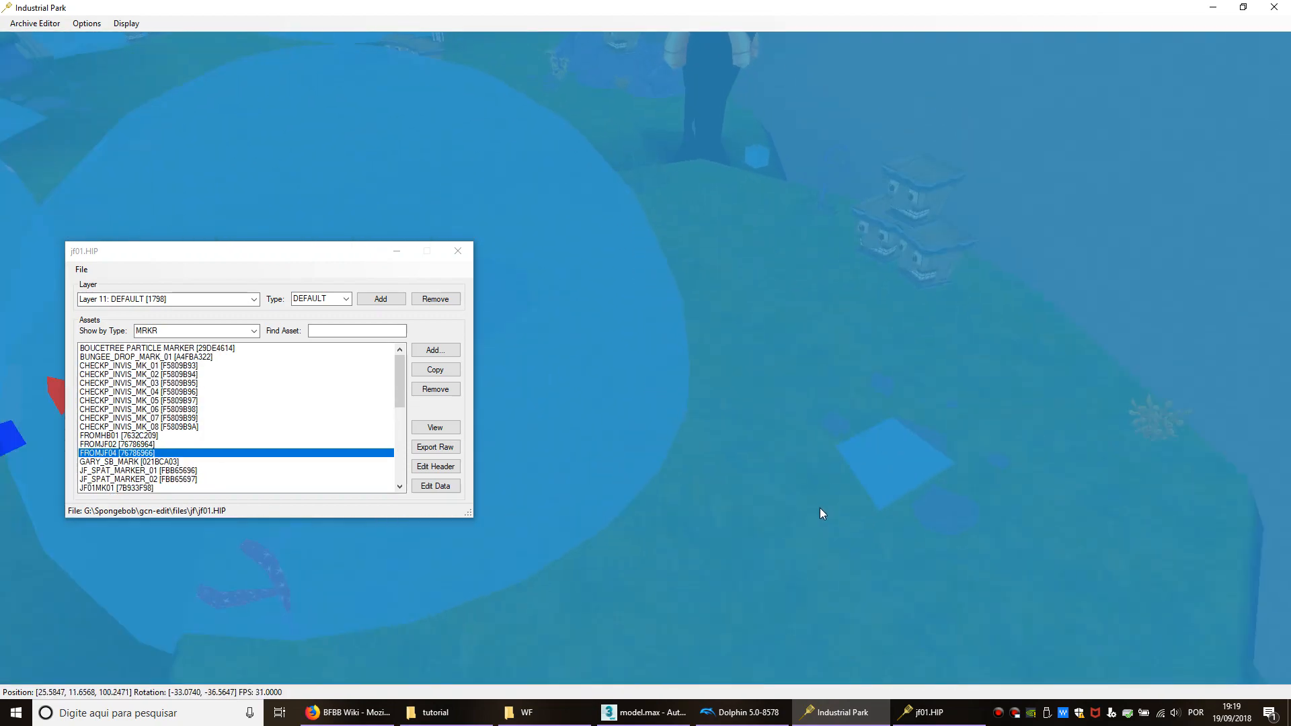
{"action": "scroll", "coordinate": [867, 501], "scroll_direction": "up", "scroll_amount": 2}
{"action": "left_click", "coordinate": [388, 468]}
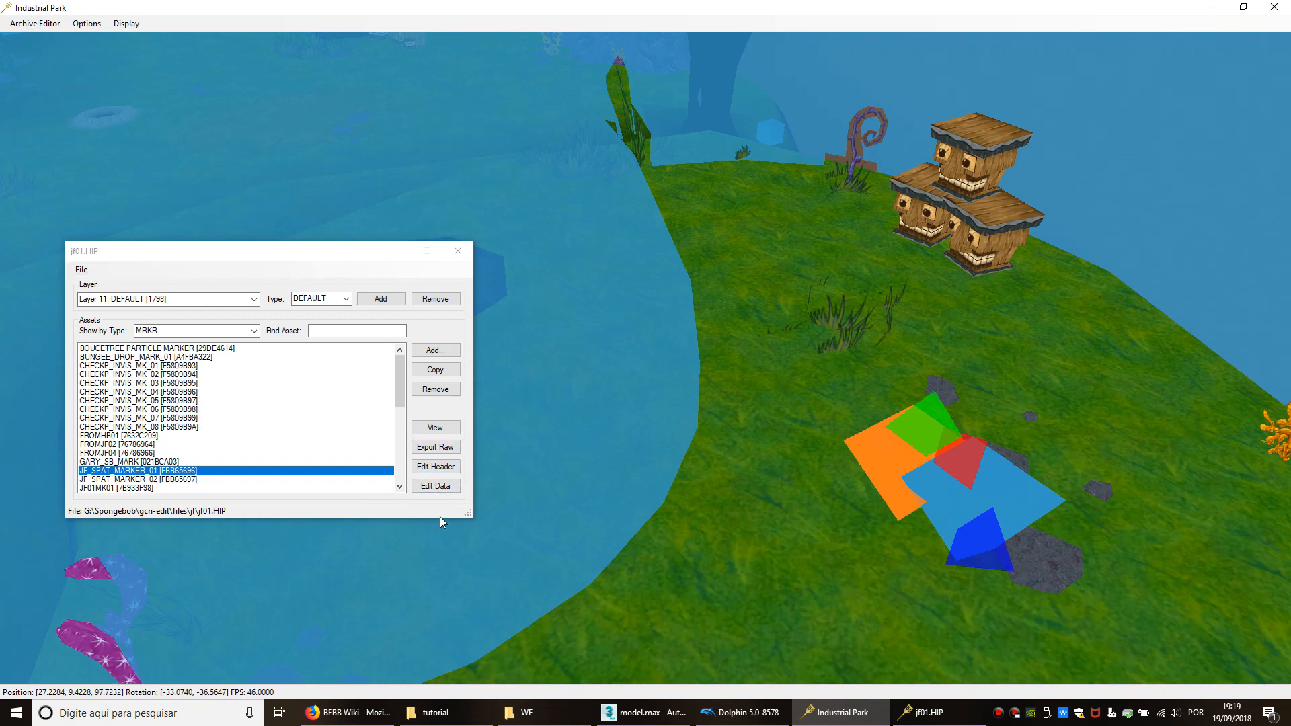
{"action": "left_click", "coordinate": [447, 488]}
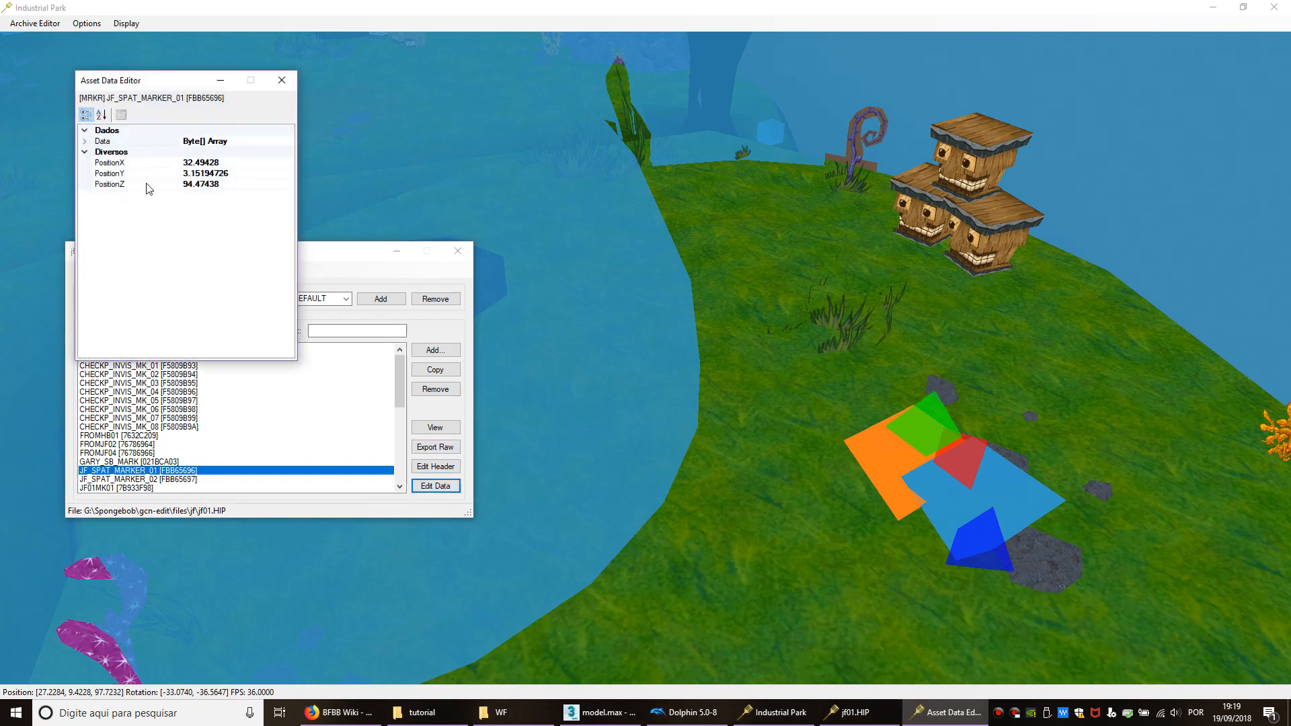
Step: Open the data of the JF01MK01 and FROMHB01 markers and arrange their editors beside the JF_SPAT_MARKER_01 editor
{"action": "scroll", "coordinate": [168, 441], "scroll_direction": "down", "scroll_amount": 1}
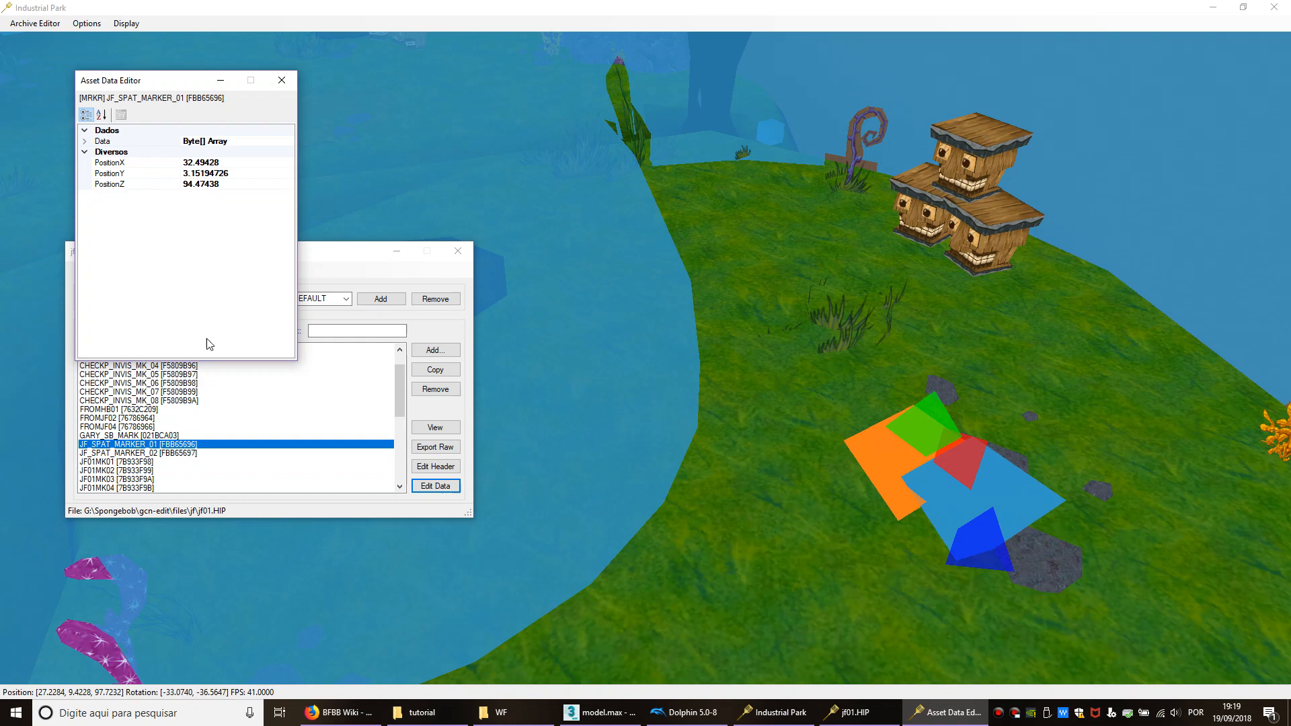
{"action": "left_click", "coordinate": [128, 463]}
{"action": "left_click", "coordinate": [426, 487]}
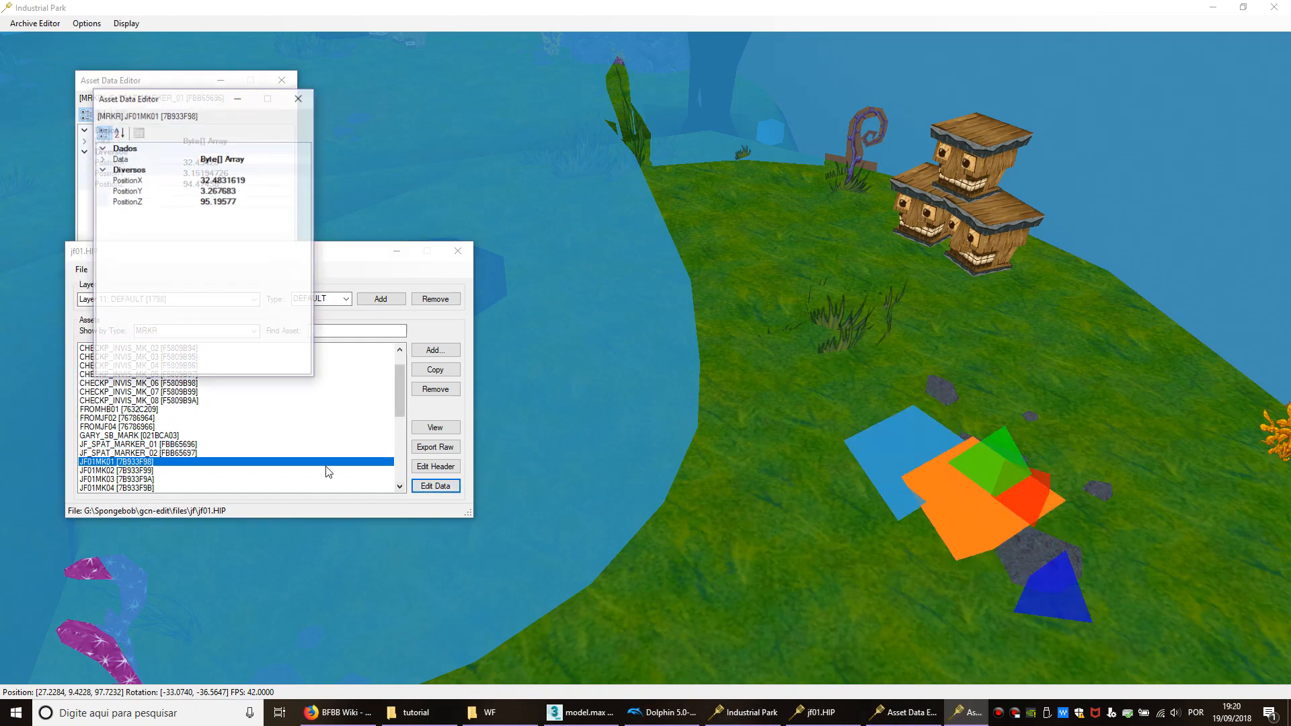
{"action": "left_click", "coordinate": [122, 402]}
{"action": "left_click", "coordinate": [432, 483]}
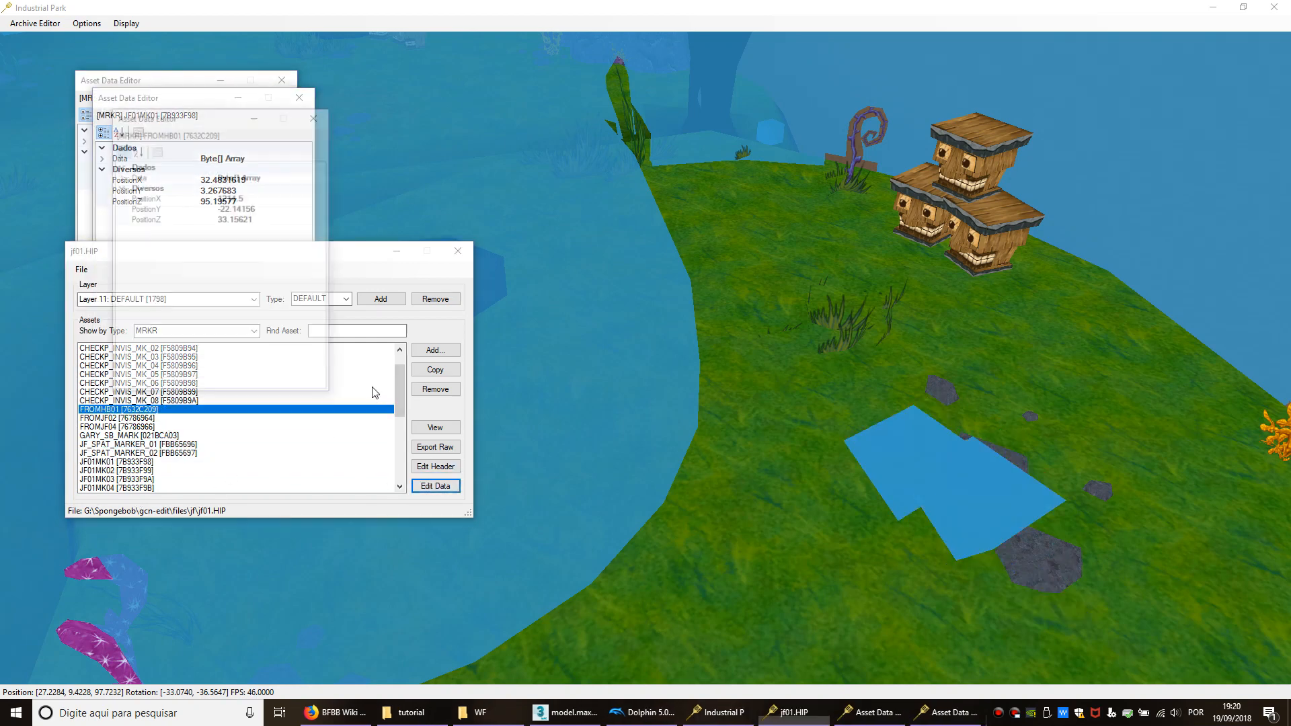
{"action": "left_click_drag", "start_coordinate": [168, 117], "coordinate": [266, 280]}
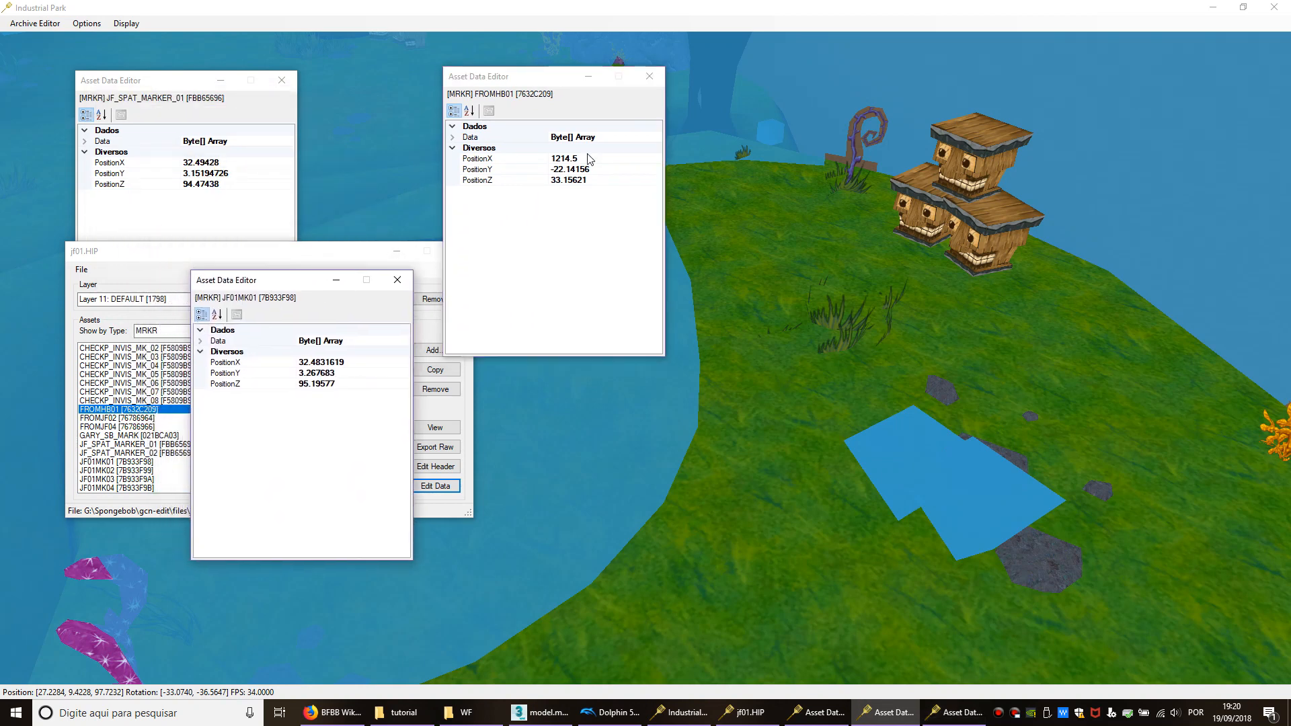
Step: Set JF_SPAT_MARKER_01 and JF01MK01 to FROMHB01's position, X 1214.5, Y -22.14156, Z 33.15621, and close all three data editors
{"action": "left_click", "coordinate": [219, 162]}
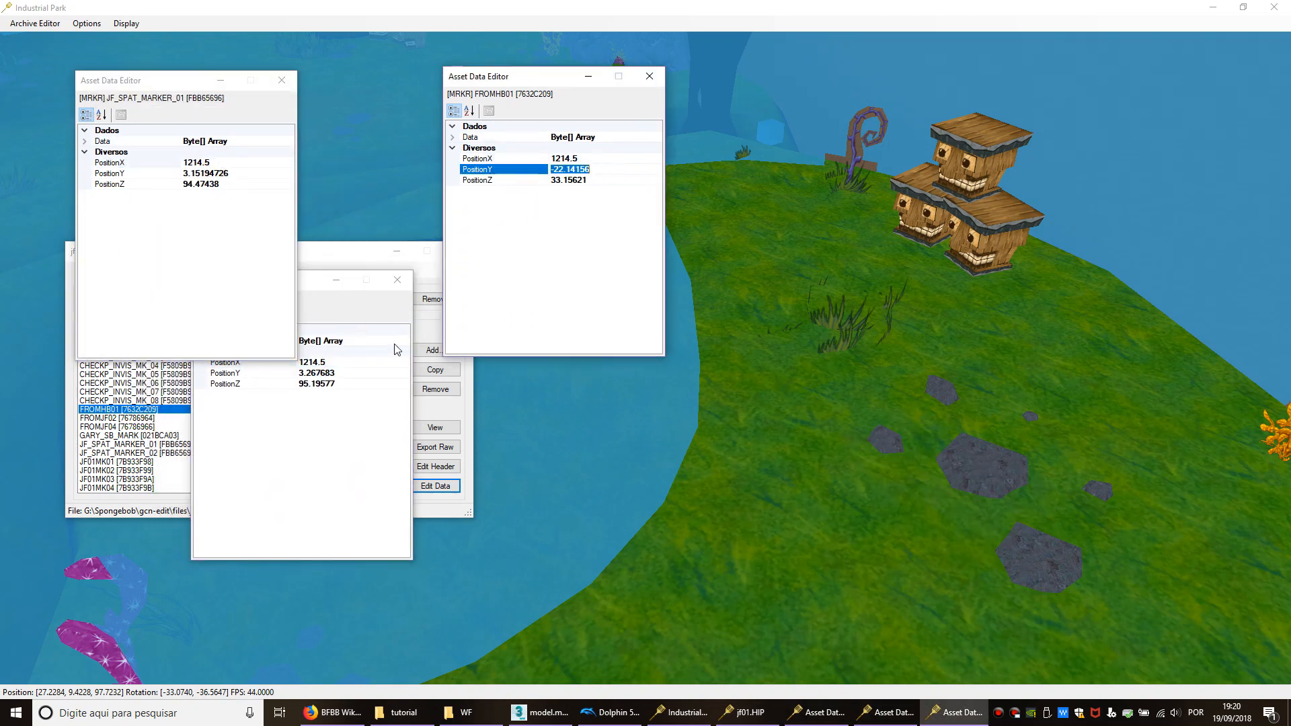
{"action": "double_click", "coordinate": [348, 369]}
{"action": "type", "text": "-22.14156"}
{"action": "left_click", "coordinate": [228, 174]}
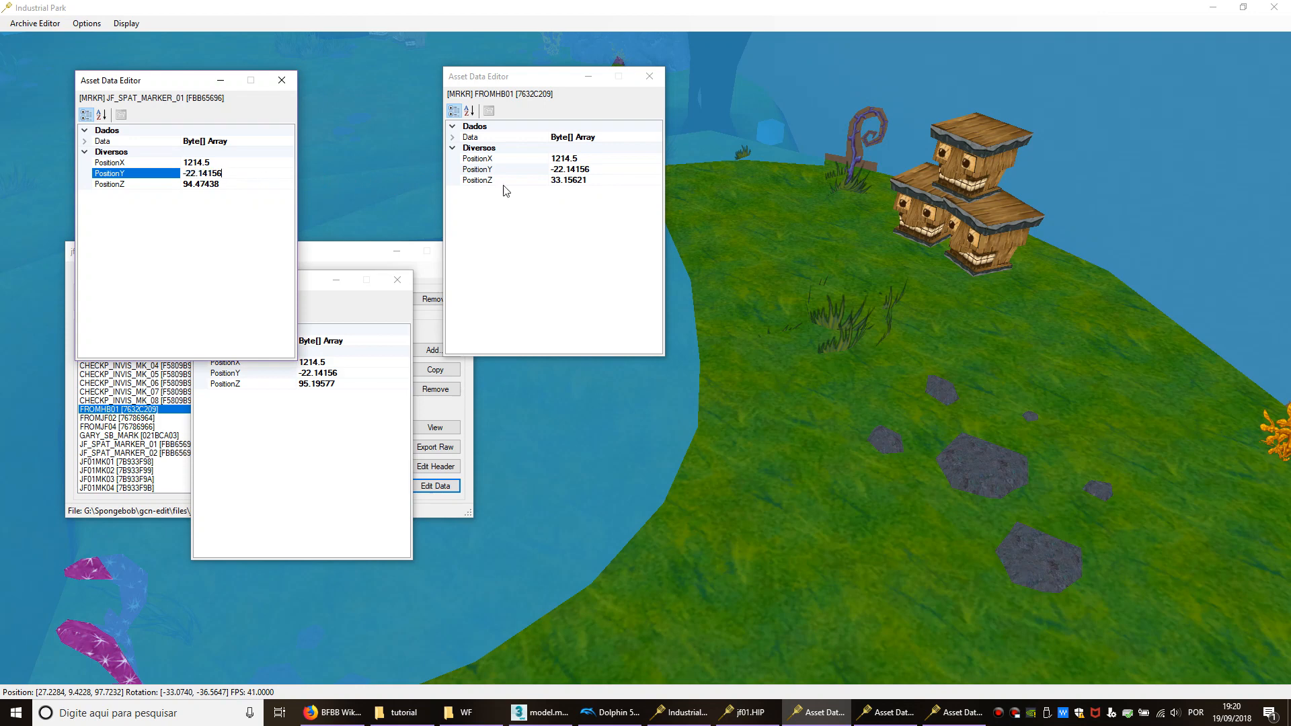
{"action": "left_click", "coordinate": [357, 375]}
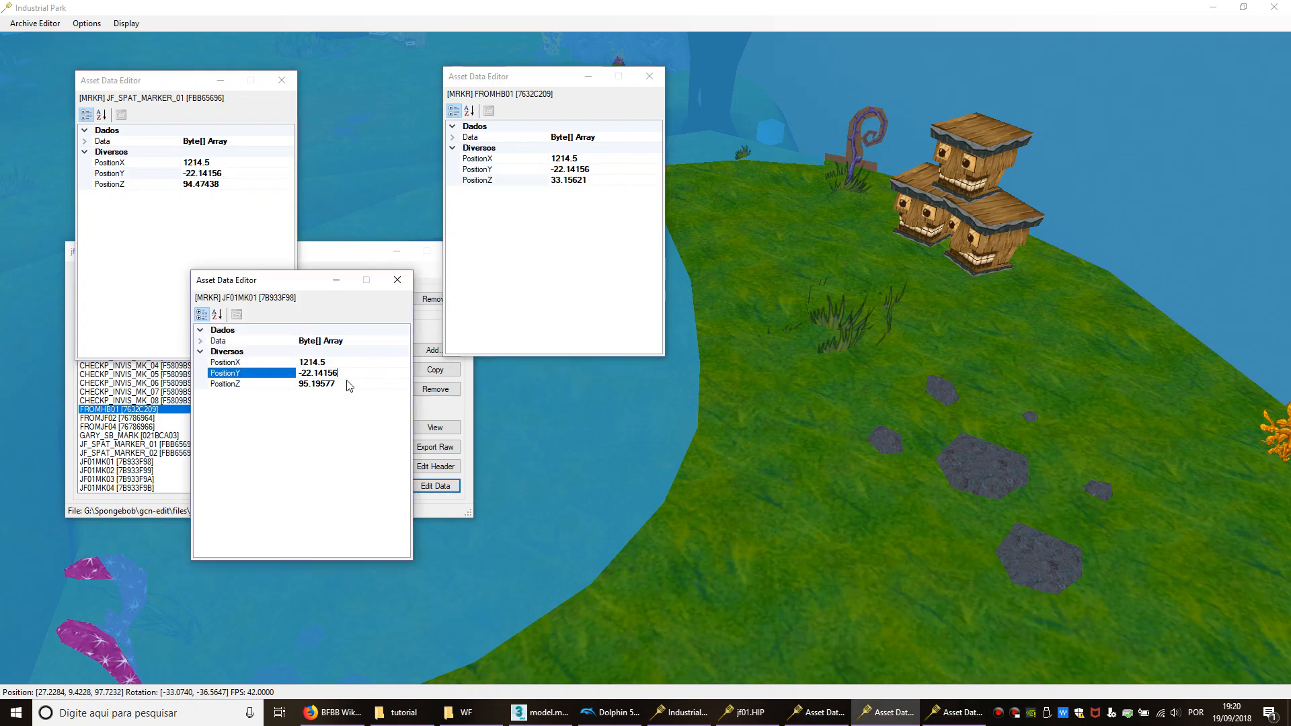
{"action": "left_click", "coordinate": [213, 188]}
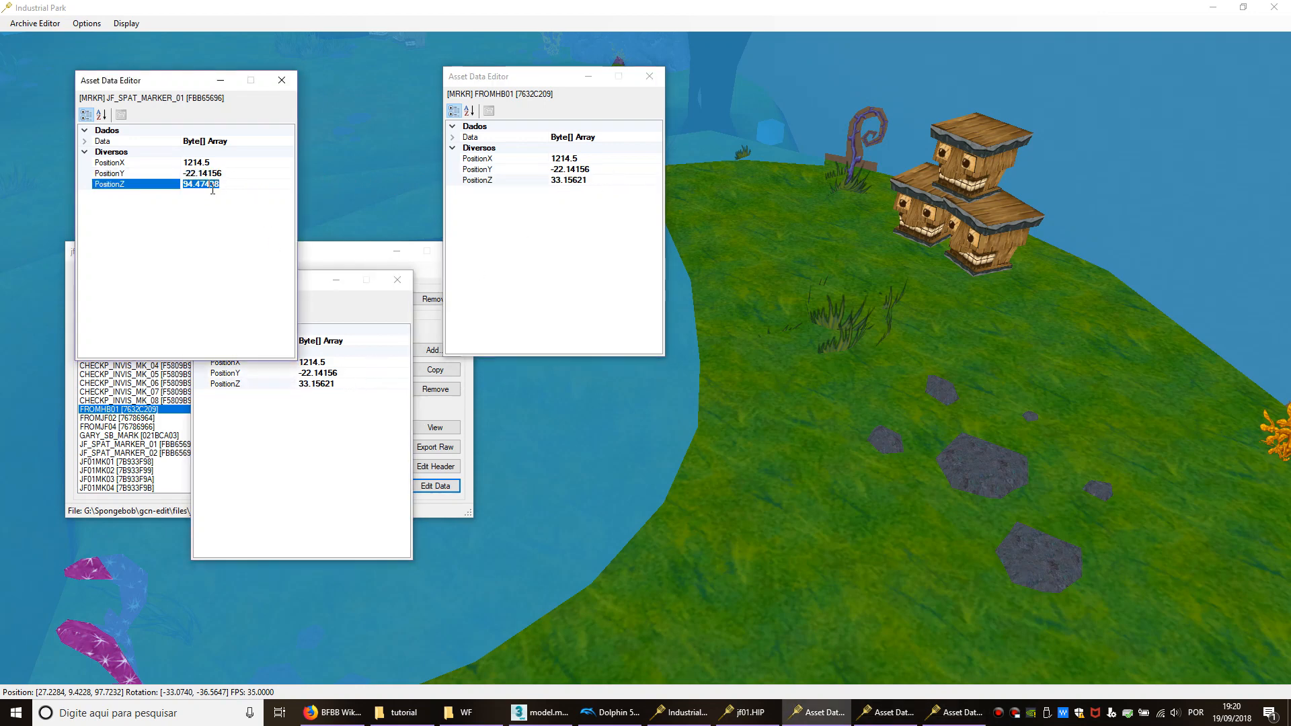
{"action": "left_click", "coordinate": [282, 80]}
{"action": "left_click", "coordinate": [398, 280]}
{"action": "left_click", "coordinate": [649, 76]}
Step: Move the ST_CURE_FORCE_CONV_TRIG trigger sphere along its X axis, away from Squidward and off the start platform
{"action": "middle_click_drag", "start_coordinate": [819, 420], "coordinate": [771, 424]}
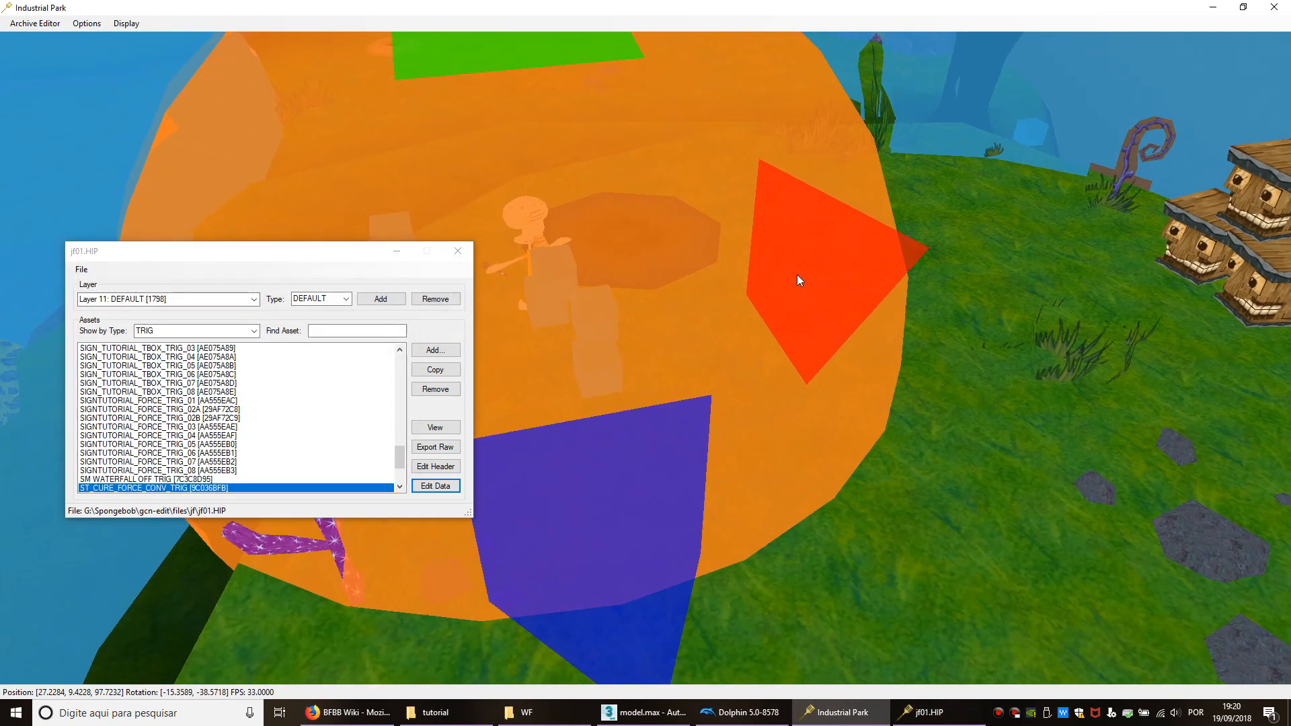
{"action": "left_click_drag", "start_coordinate": [797, 276], "coordinate": [1103, 290]}
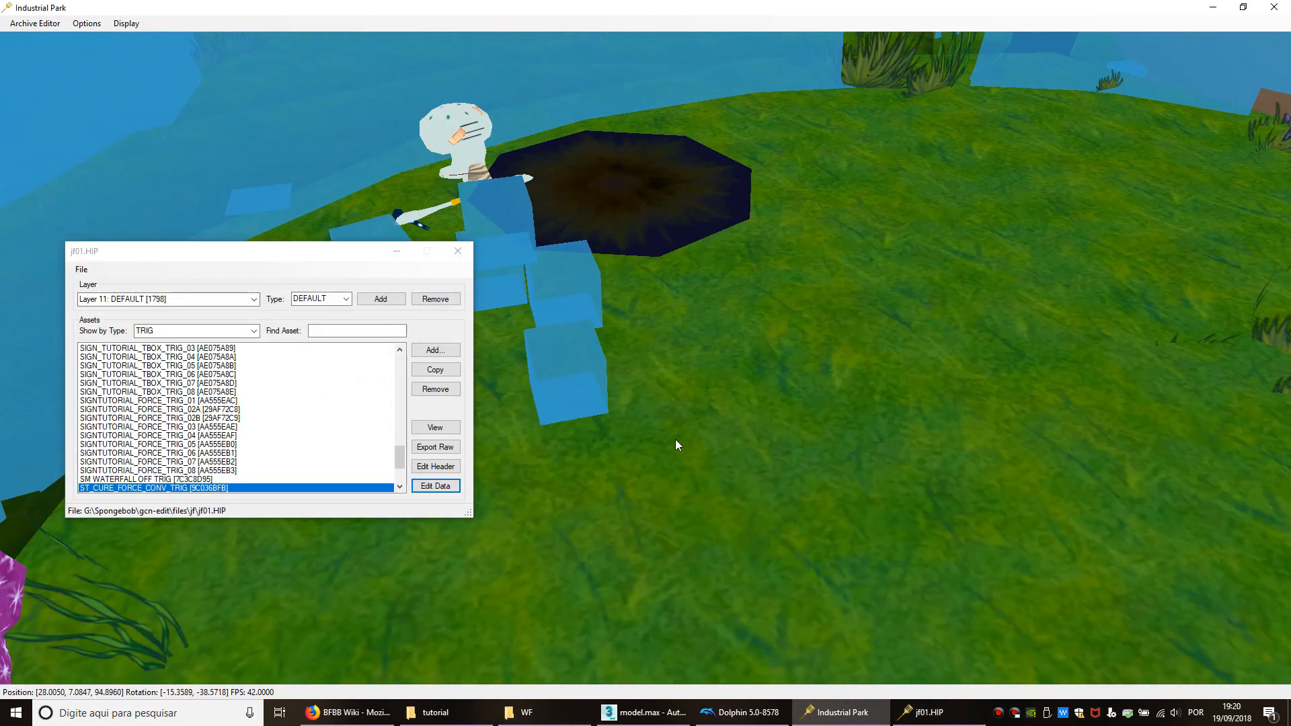
Step: Select the small boxes around Squidward one after another to identify which camera and pickup assets they are
{"action": "left_click", "coordinate": [624, 356]}
{"action": "left_click", "coordinate": [622, 327]}
{"action": "middle_click_drag", "start_coordinate": [636, 333], "coordinate": [700, 346]}
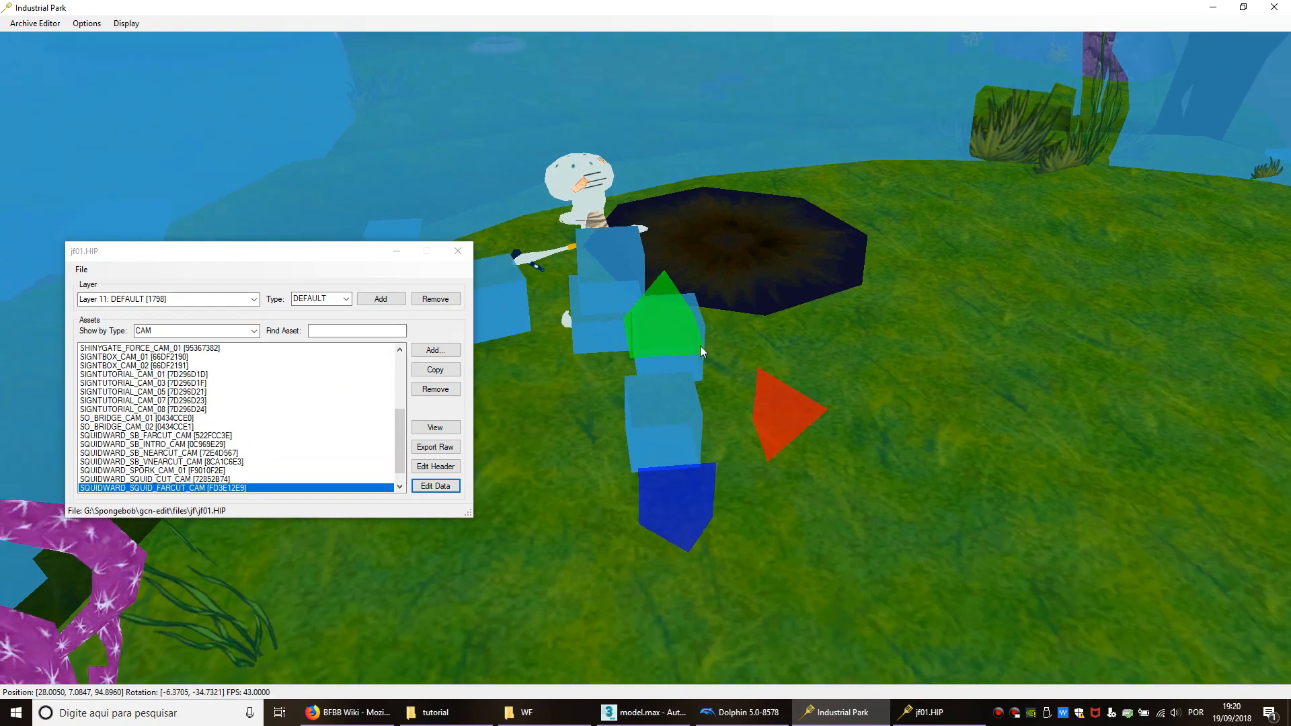
{"action": "left_click", "coordinate": [660, 411]}
{"action": "left_click", "coordinate": [641, 346]}
{"action": "left_click", "coordinate": [595, 310]}
{"action": "left_click", "coordinate": [619, 292]}
{"action": "middle_click_drag", "start_coordinate": [619, 292], "coordinate": [538, 318]}
{"action": "left_click", "coordinate": [538, 319]}
{"action": "middle_click_drag", "start_coordinate": [662, 365], "coordinate": [692, 317]}
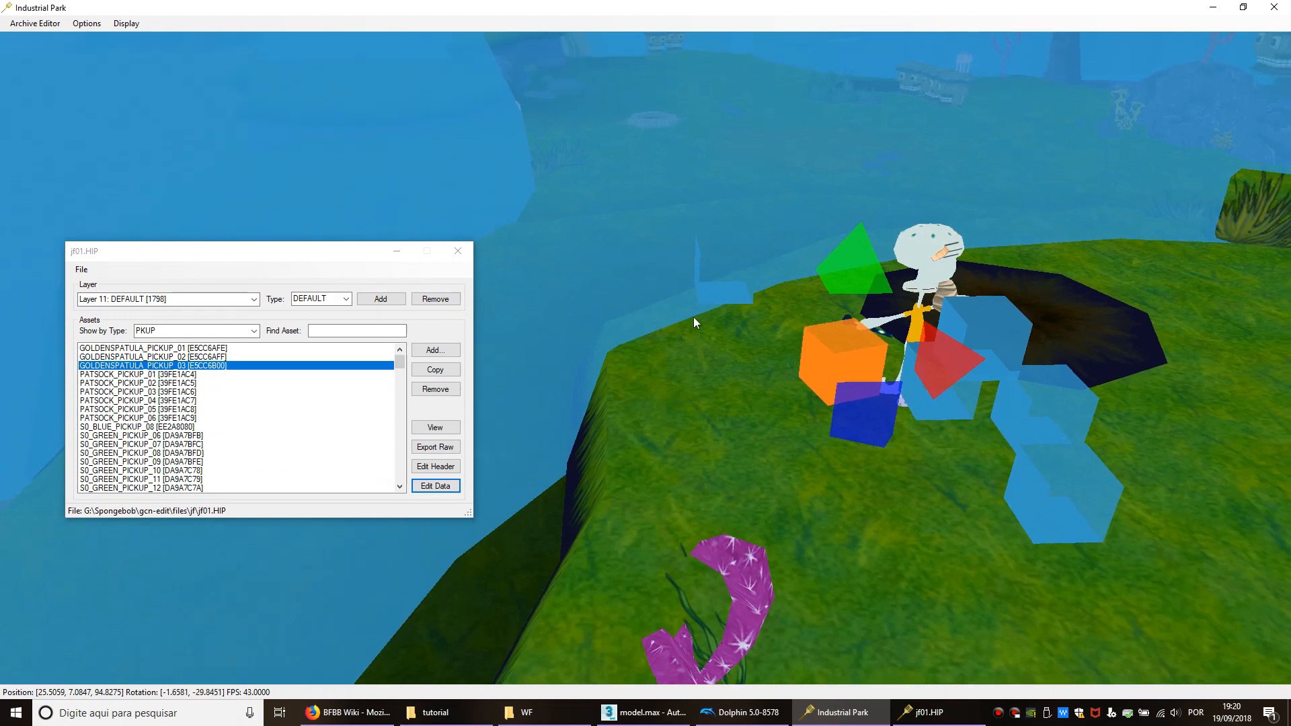
{"action": "left_click", "coordinate": [718, 289]}
{"action": "key", "text": "d"}
{"action": "key", "text": "s"}
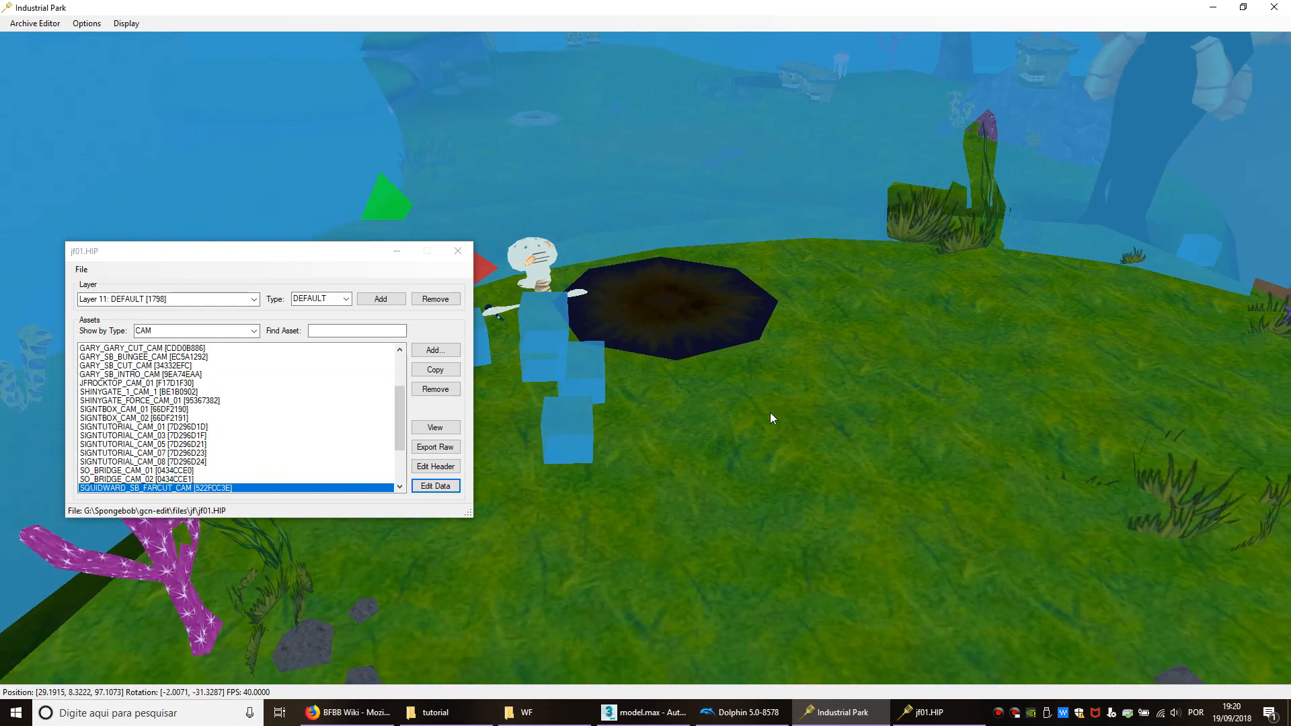
Step: Check the trigger spheres around the start platform from above, including PAT_DETECT_TRIG_03, and close the archive window at the custom level
{"action": "middle_click_drag", "start_coordinate": [852, 349], "coordinate": [757, 409]}
{"action": "key", "text": "w"}
{"action": "key", "text": "s"}
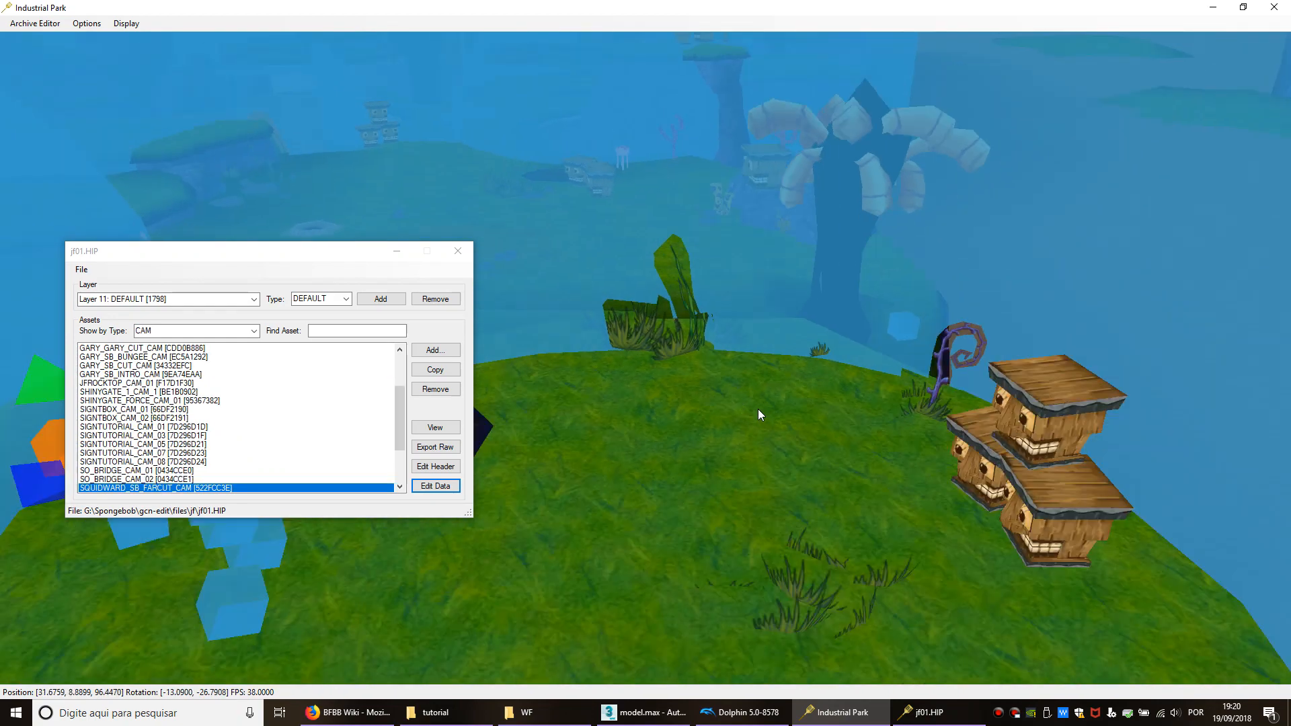
{"action": "key", "text": "w"}
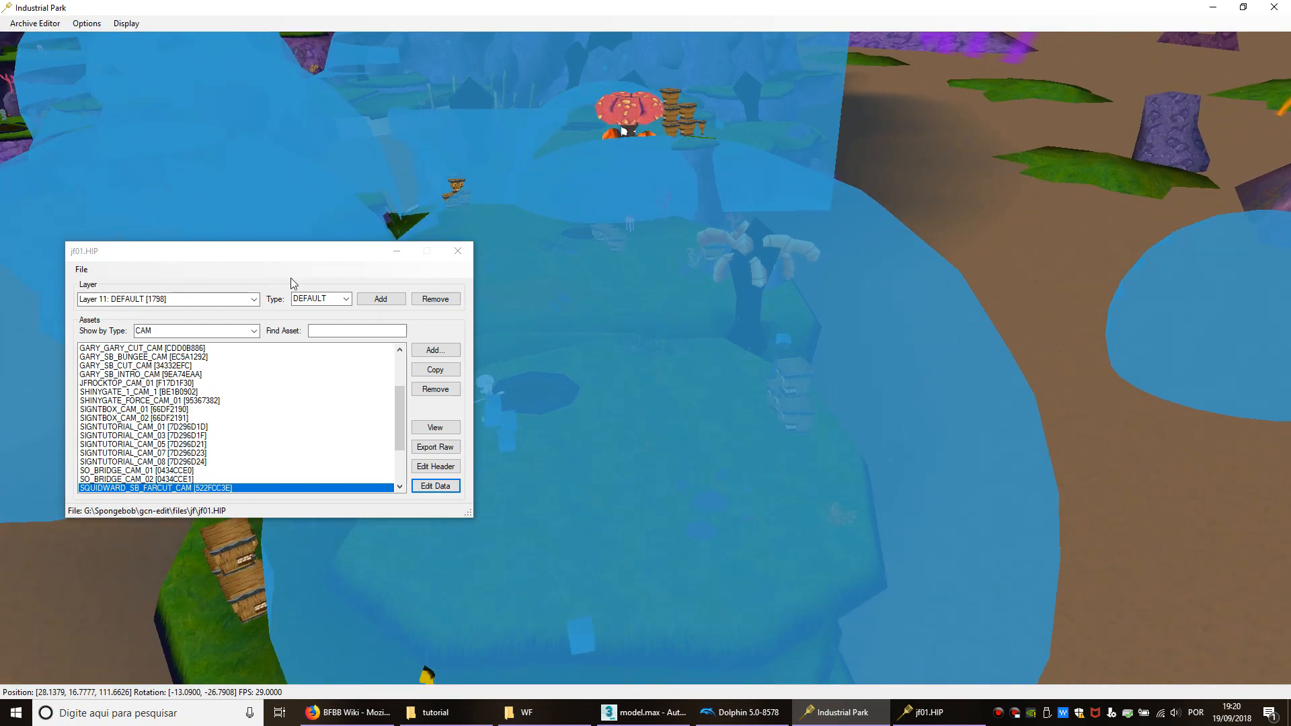
{"action": "middle_click_drag", "start_coordinate": [525, 337], "coordinate": [588, 441]}
{"action": "key", "text": "s"}
{"action": "left_click", "coordinate": [670, 385]}
{"action": "middle_click_drag", "start_coordinate": [670, 386], "coordinate": [520, 388]}
{"action": "key", "text": "a"}
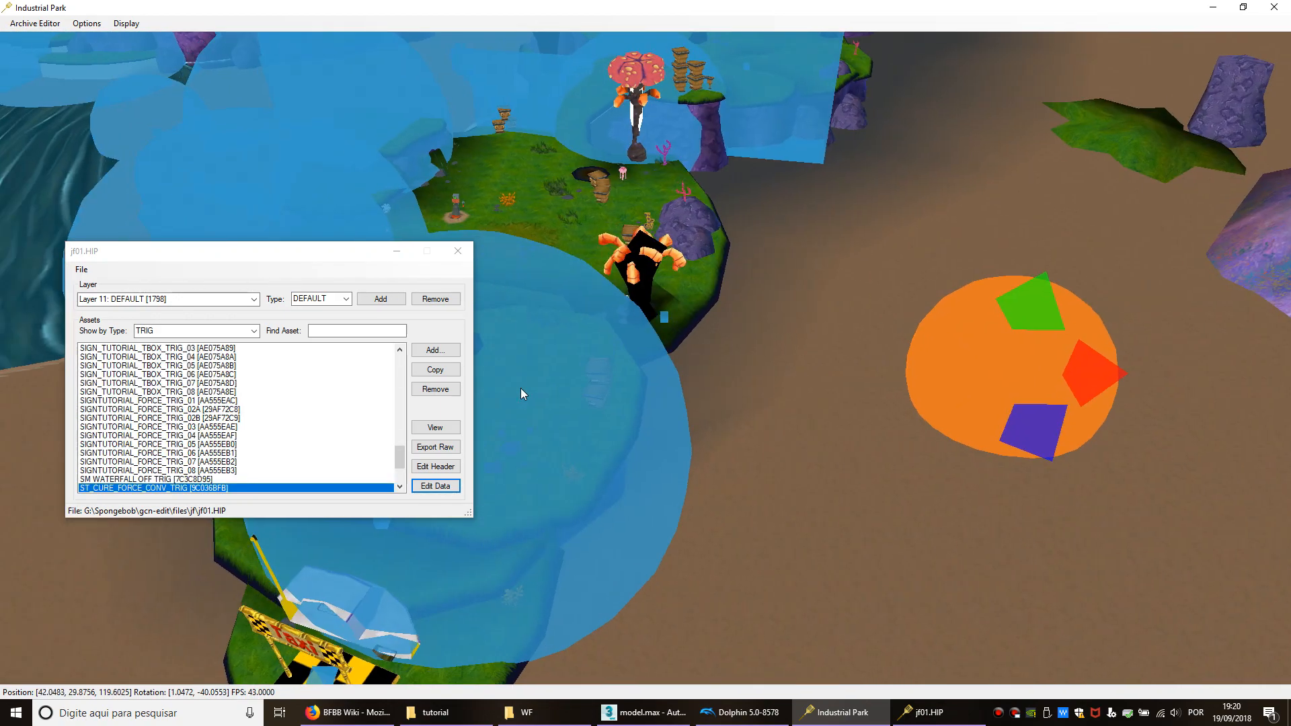
{"action": "left_click", "coordinate": [631, 457]}
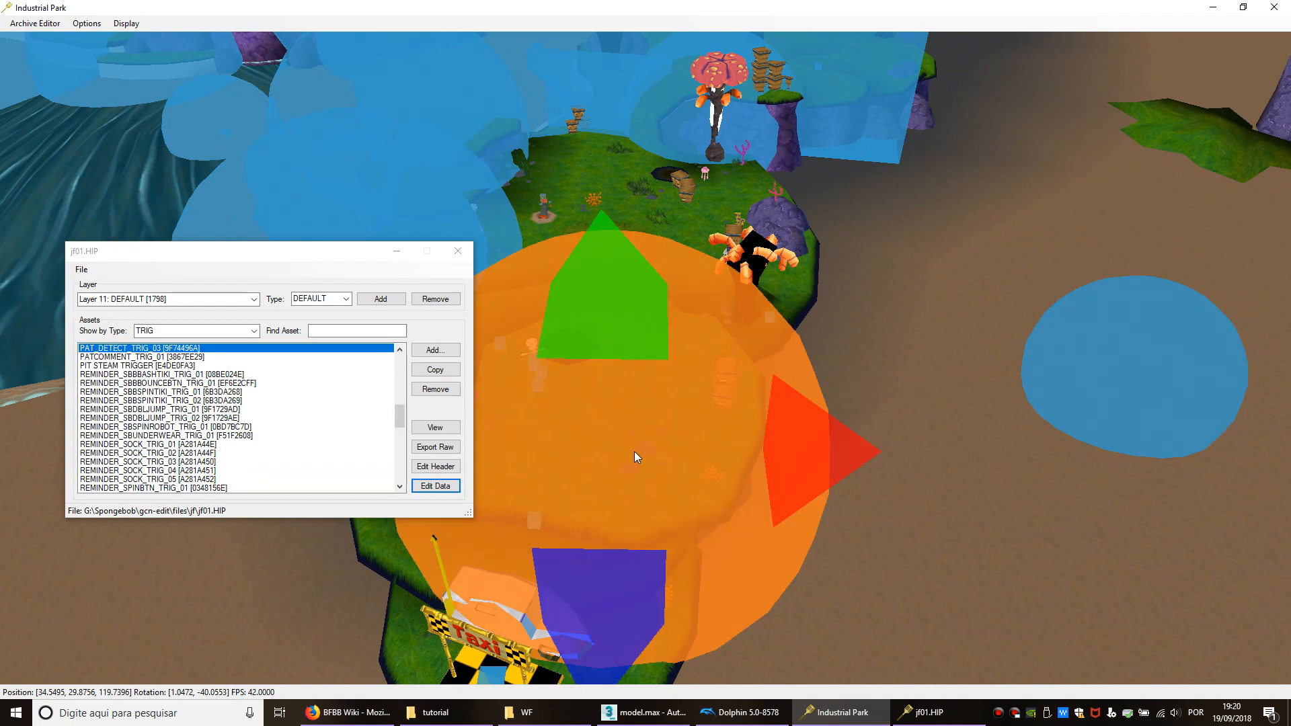
{"action": "key", "text": "s"}
{"action": "key", "text": "d"}
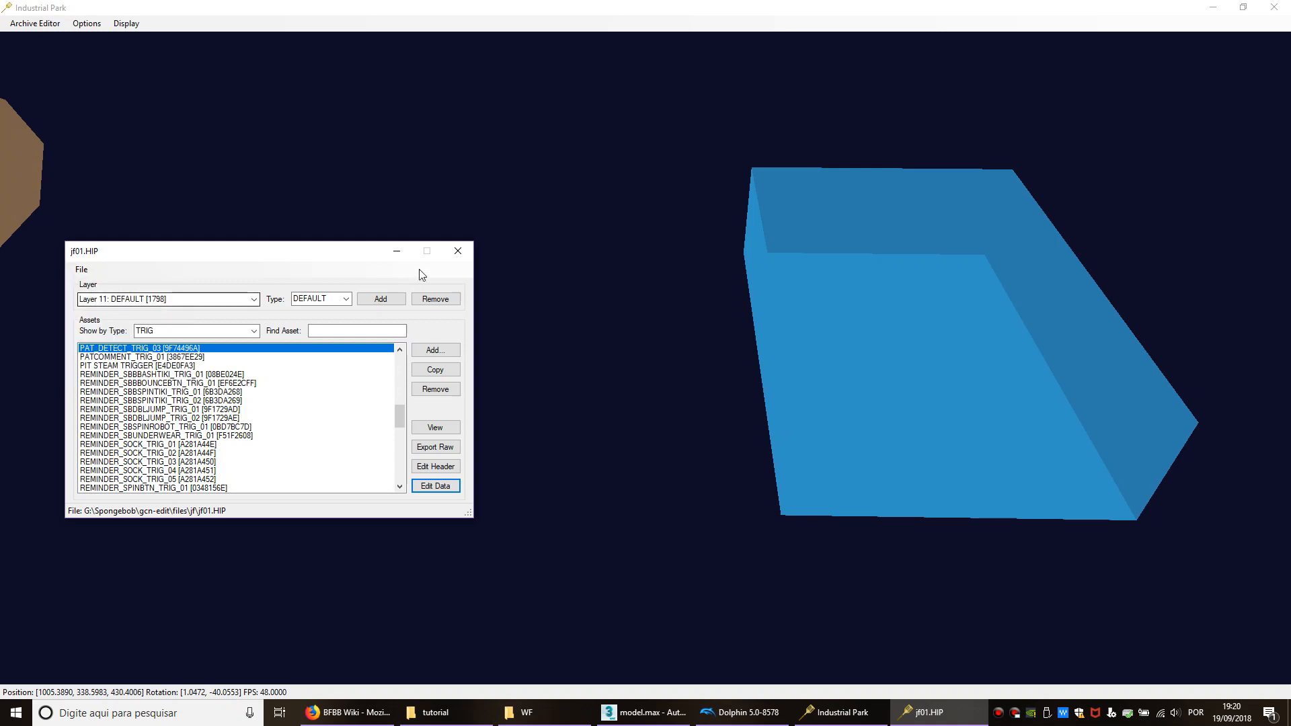
{"action": "left_click", "coordinate": [456, 252]}
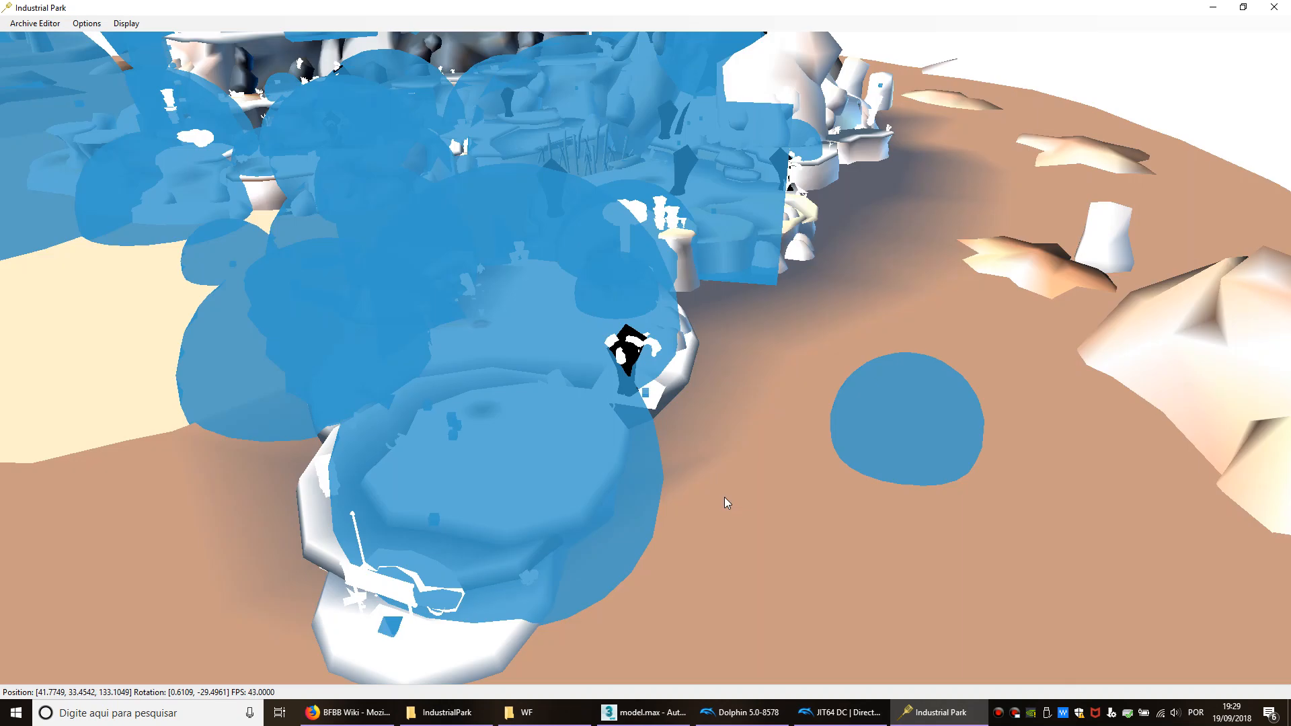
Step: Examine the untextured original level and the trigger volumes around its start platform from several viewpoints
{"action": "scroll", "coordinate": [760, 446], "scroll_direction": "down", "scroll_amount": 8}
{"action": "mouse_move", "coordinate": [760, 445]}
{"action": "right_mouse_down"}
{"action": "mouse_move", "coordinate": [741, 442]}
{"action": "mouse_move", "coordinate": [767, 432]}
{"action": "right_mouse_up"}
{"action": "middle_click_drag", "start_coordinate": [794, 432], "coordinate": [639, 438]}
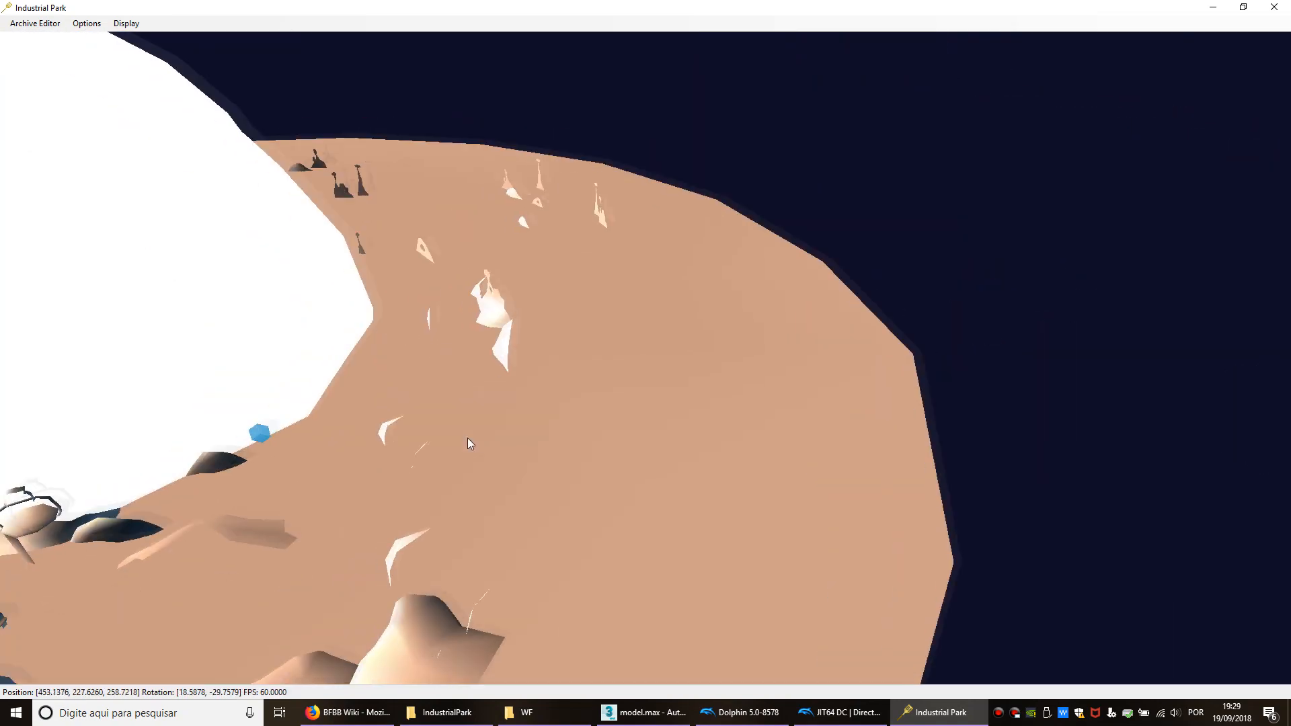
{"action": "key", "text": "a"}
{"action": "scroll", "coordinate": [494, 421], "scroll_direction": "up", "scroll_amount": 10}
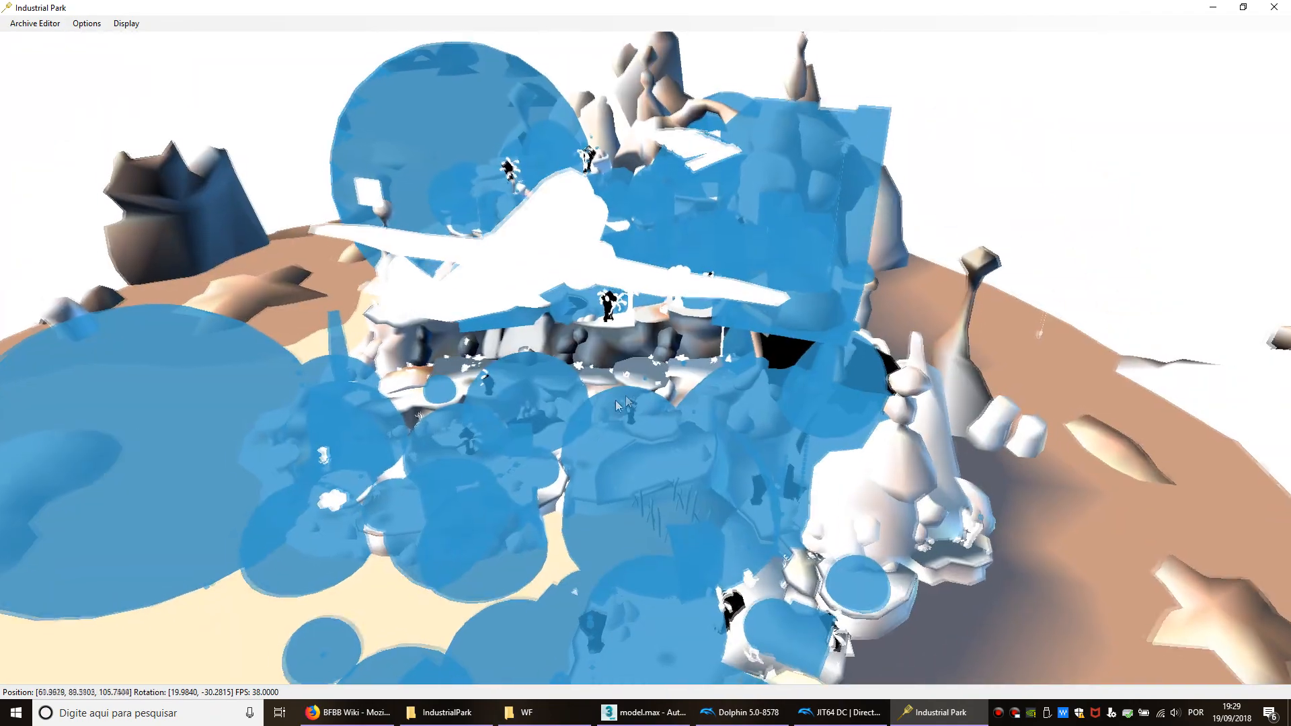
{"action": "middle_click_drag", "start_coordinate": [616, 401], "coordinate": [636, 468]}
{"action": "key", "text": "shift+s"}
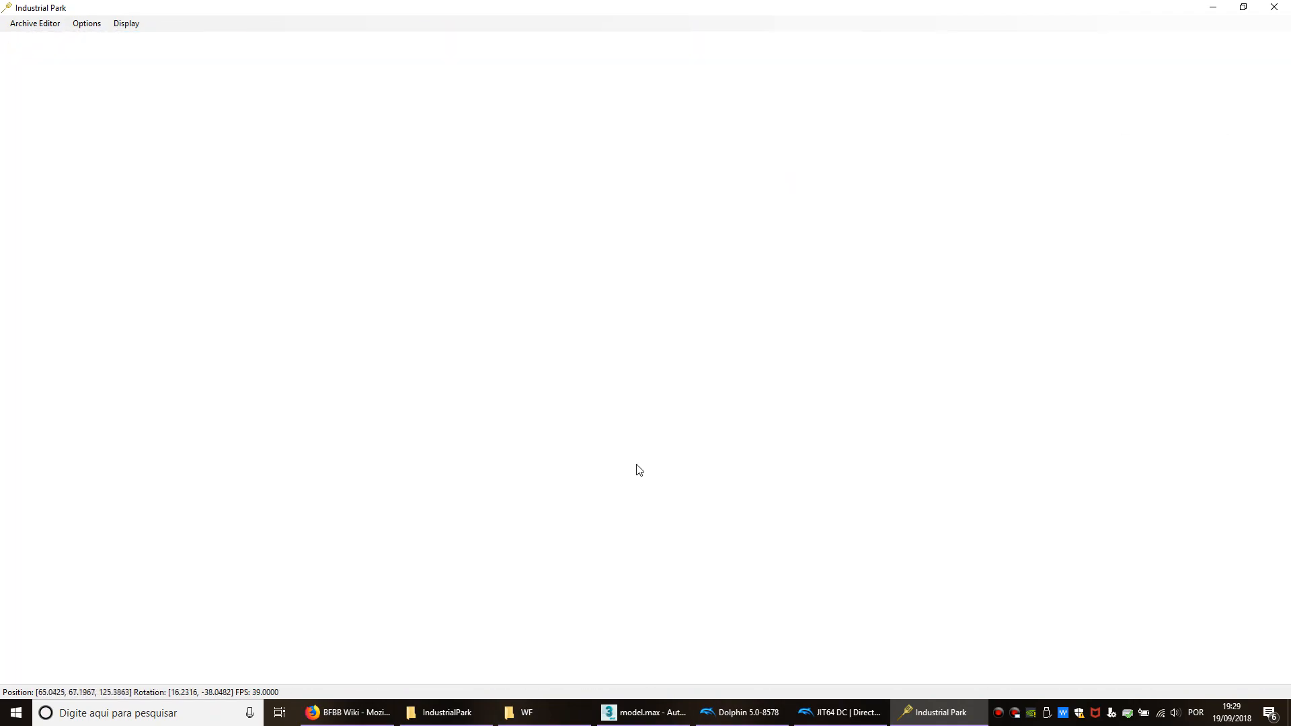
{"action": "scroll", "coordinate": [636, 465], "scroll_direction": "up", "scroll_amount": 3}
{"action": "middle_click_drag", "start_coordinate": [538, 478], "coordinate": [599, 490]}
{"action": "scroll", "coordinate": [598, 491], "scroll_direction": "down", "scroll_amount": 2}
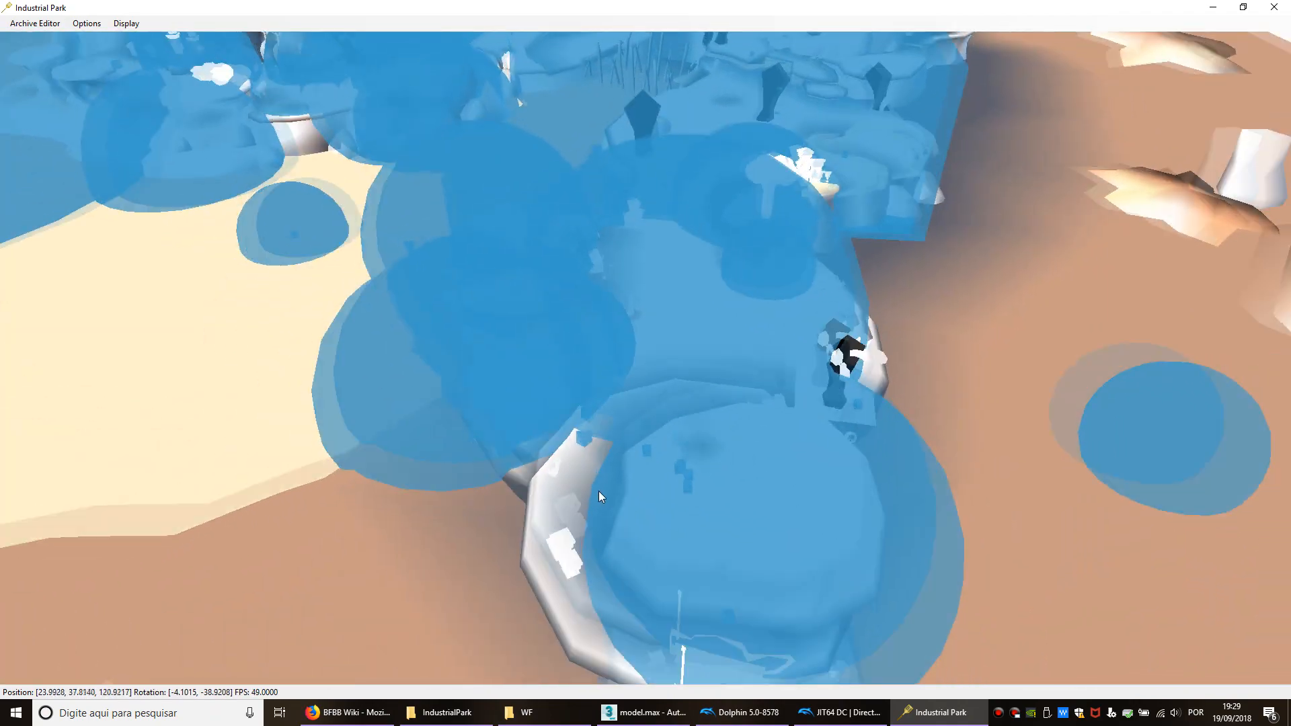
{"action": "key", "text": "shift+s"}
{"action": "key", "text": "w"}
{"action": "middle_click_drag", "start_coordinate": [455, 488], "coordinate": [455, 447]}
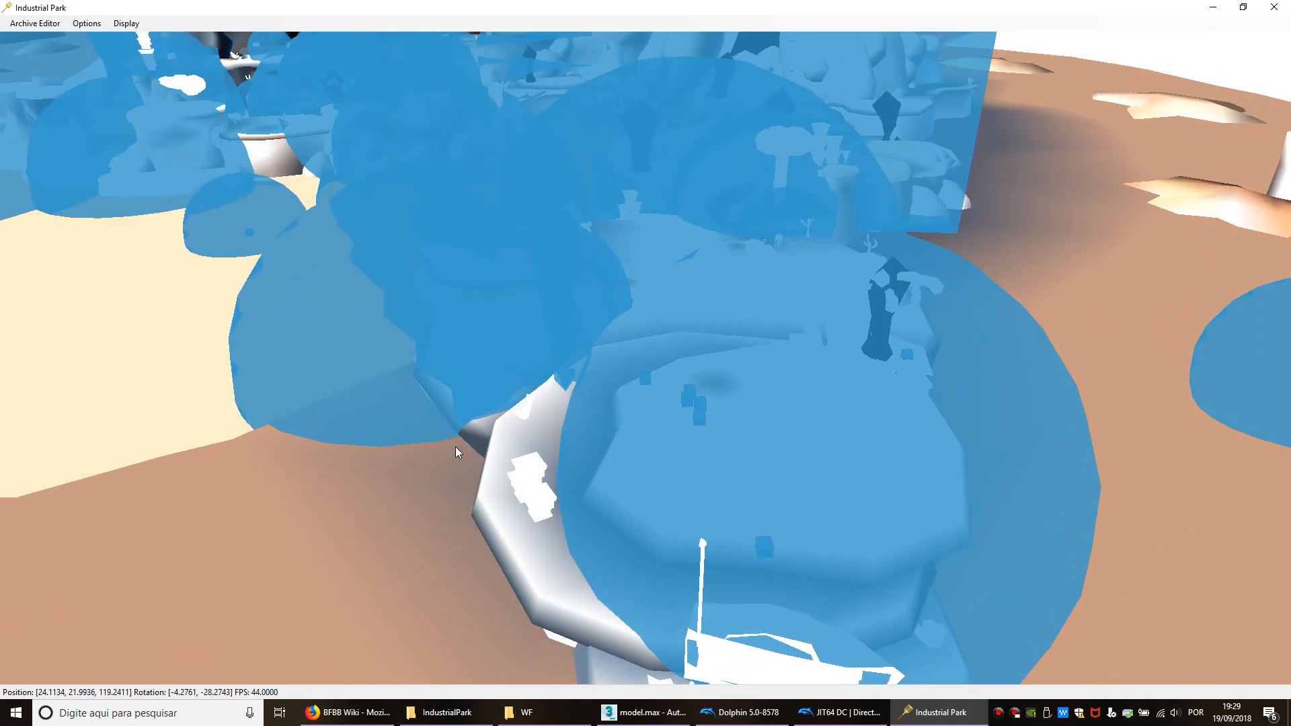
{"action": "key", "text": "a"}
{"action": "middle_click_drag", "start_coordinate": [377, 469], "coordinate": [604, 458]}
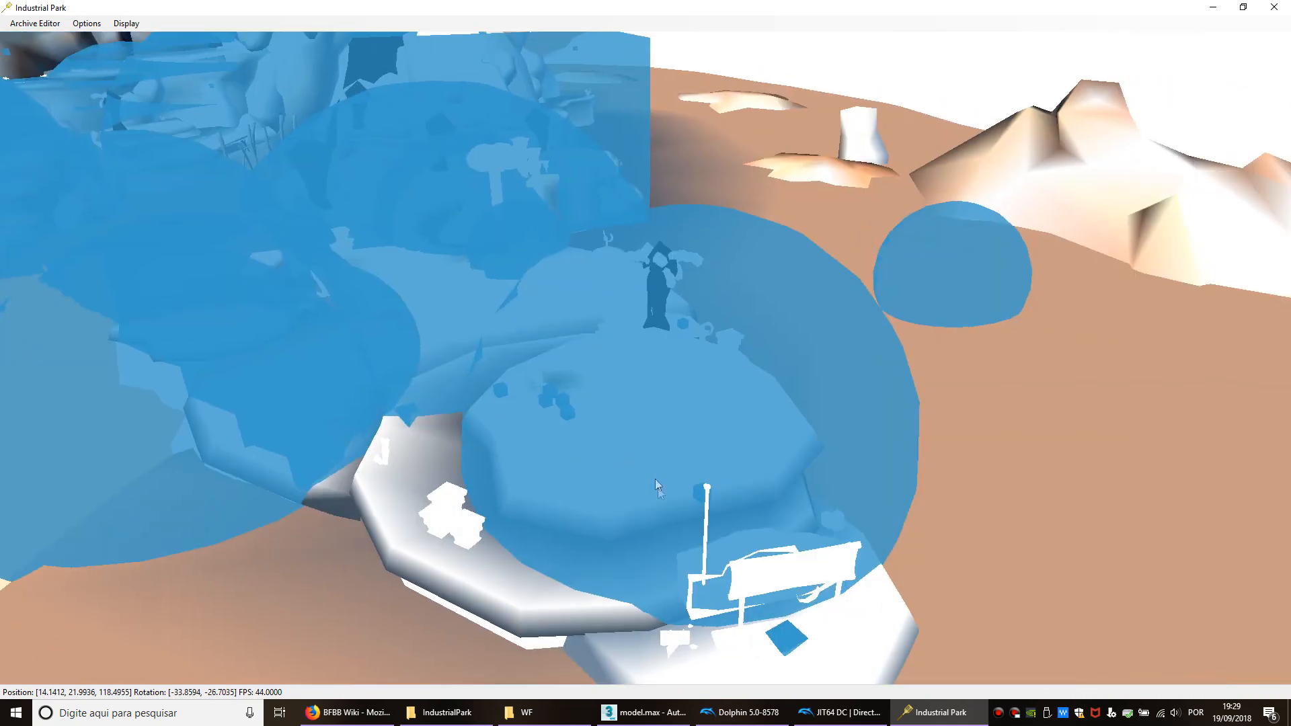
{"action": "key", "text": "w"}
{"action": "key", "text": "w"}
{"action": "scroll", "coordinate": [499, 551], "scroll_direction": "down", "scroll_amount": 8}
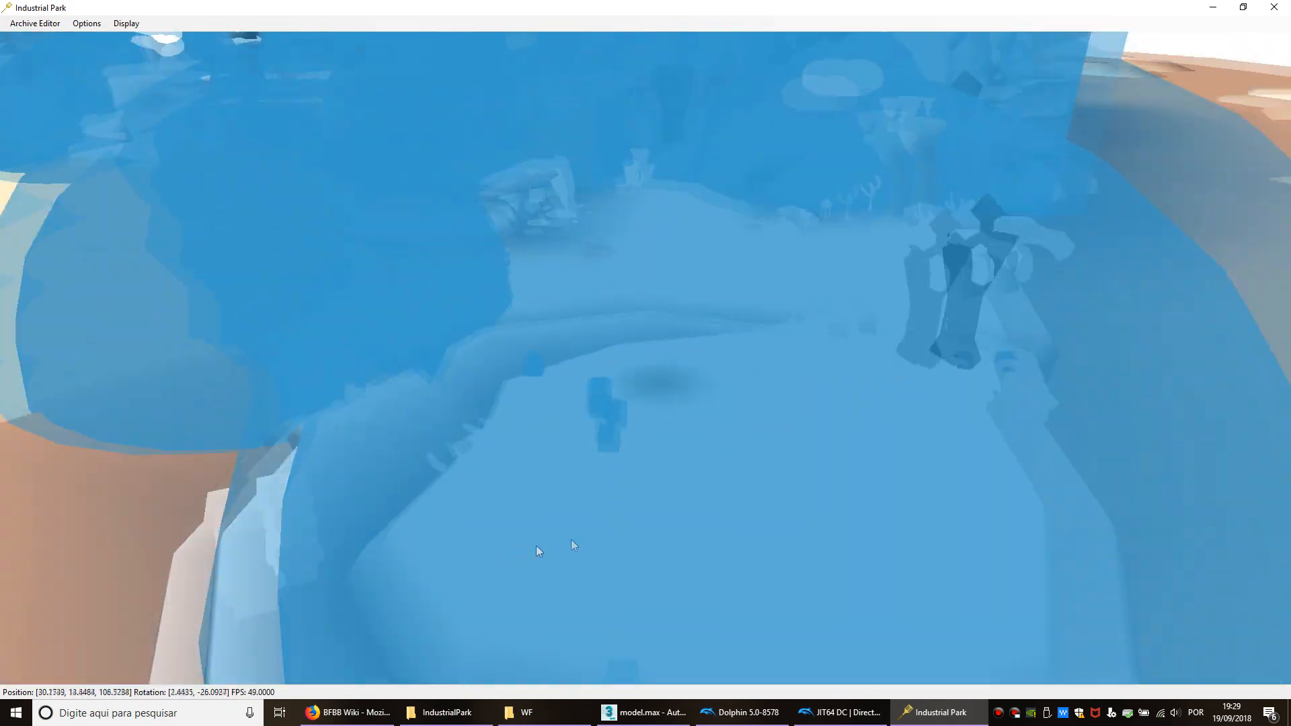
Step: Reopen jf01.HIP with only DYNA assets listed, open the SQUIDWARD_SB_POINT data for editing and close the archive window
{"action": "left_click", "coordinate": [41, 25]}
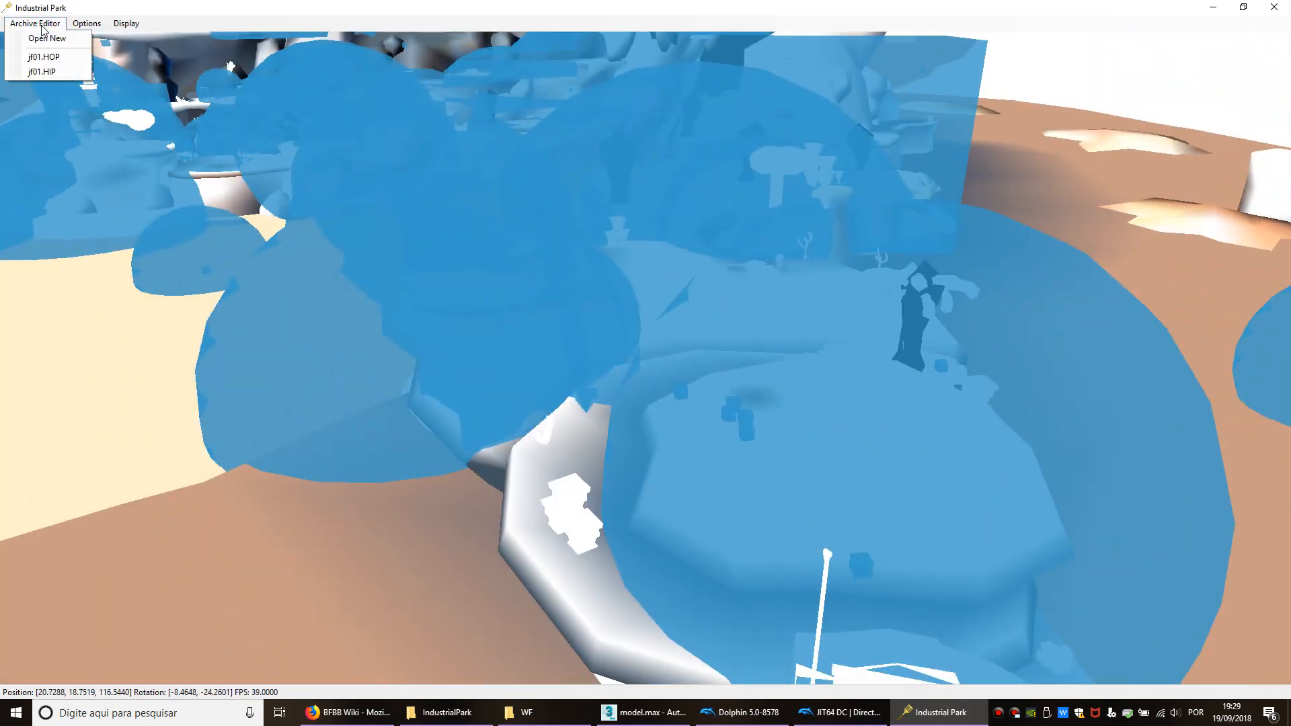
{"action": "left_click", "coordinate": [41, 71]}
{"action": "left_click_drag", "start_coordinate": [371, 145], "coordinate": [716, 265]}
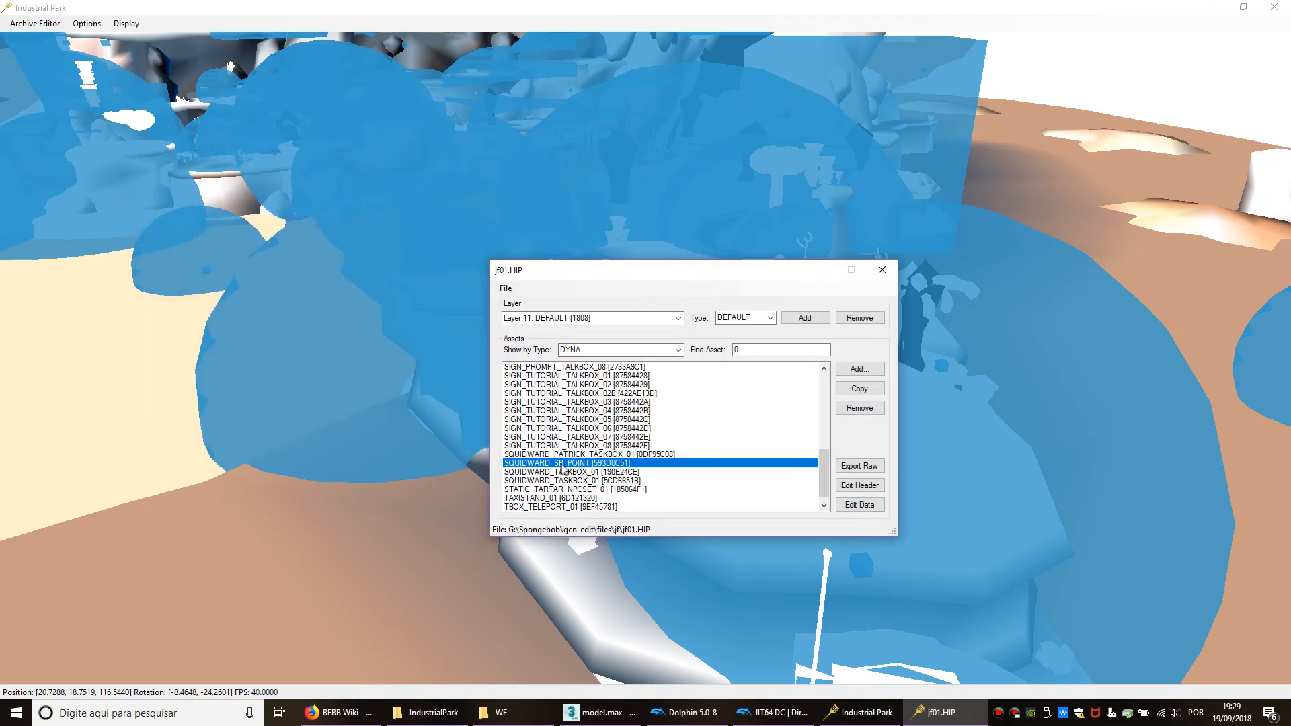
{"action": "left_click", "coordinate": [880, 505]}
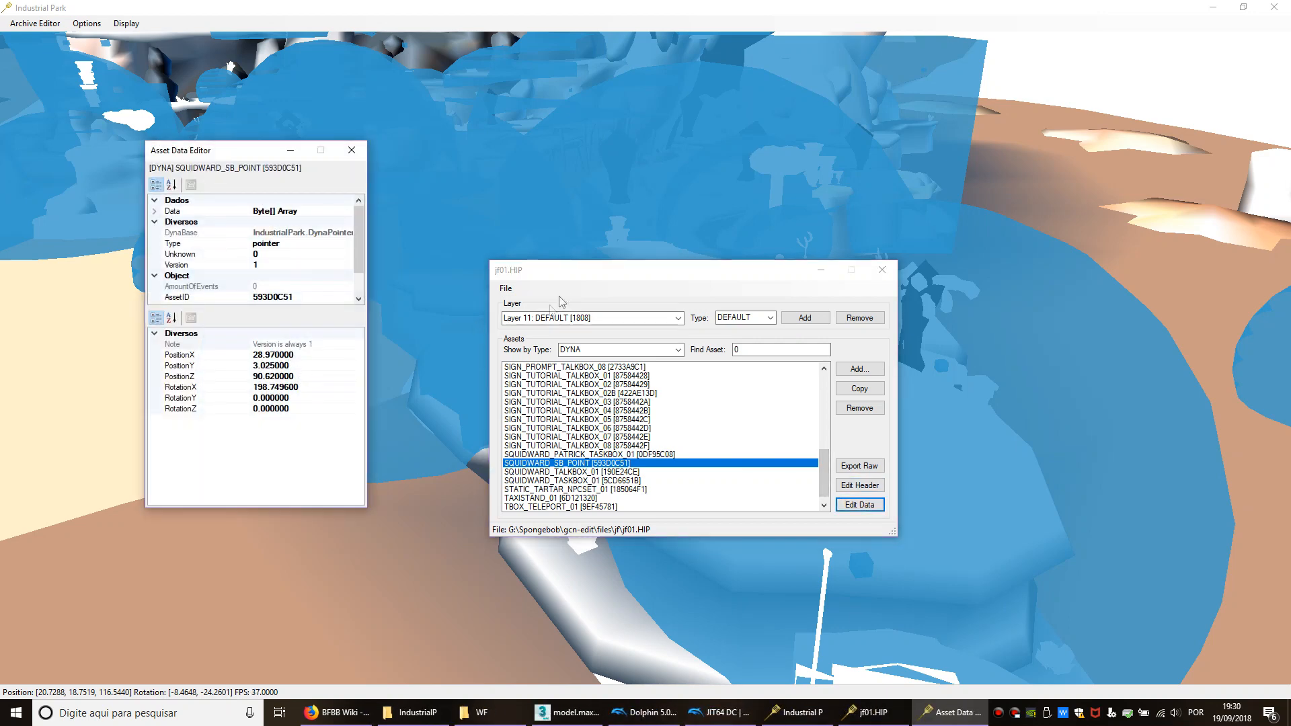
{"action": "left_click", "coordinate": [880, 270]}
Step: Bring the custom level's start area into view and select the FROMHB01 entry marker there
{"action": "key", "text": "w"}
{"action": "mouse_move", "coordinate": [735, 353]}
{"action": "middle_mouse_down"}
{"action": "mouse_move", "coordinate": [735, 397]}
{"action": "mouse_move", "coordinate": [733, 351]}
{"action": "middle_mouse_up"}
{"action": "left_click", "coordinate": [260, 355]}
{"action": "left_click", "coordinate": [262, 377]}
{"action": "left_click", "coordinate": [262, 367]}
{"action": "middle_click_drag", "start_coordinate": [730, 377], "coordinate": [719, 380]}
{"action": "scroll", "coordinate": [755, 368], "scroll_direction": "down", "scroll_amount": 5}
{"action": "right_click_drag", "start_coordinate": [756, 368], "coordinate": [632, 356]}
{"action": "scroll", "coordinate": [746, 262], "scroll_direction": "up", "scroll_amount": 10}
{"action": "scroll", "coordinate": [750, 255], "scroll_direction": "up", "scroll_amount": 5}
{"action": "right_click_drag", "start_coordinate": [749, 255], "coordinate": [697, 353]}
{"action": "scroll", "coordinate": [697, 353], "scroll_direction": "up", "scroll_amount": 6}
{"action": "middle_click_drag", "start_coordinate": [698, 353], "coordinate": [603, 459]}
{"action": "scroll", "coordinate": [604, 478], "scroll_direction": "up", "scroll_amount": 2}
{"action": "left_click", "coordinate": [605, 501]}
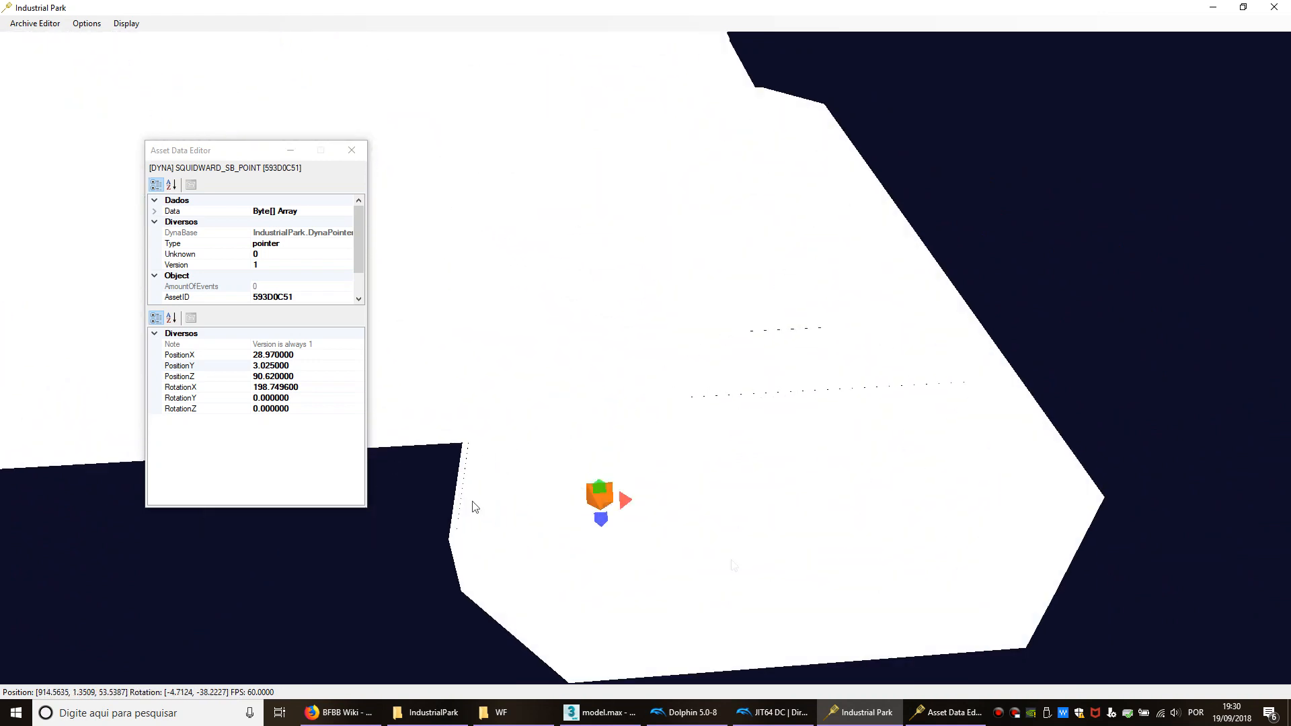
Step: Reopen the jf01.HIP archive and place the FROMHB01 marker's data editor beside the SQUIDWARD_SB_POINT editor
{"action": "left_click", "coordinate": [862, 712]}
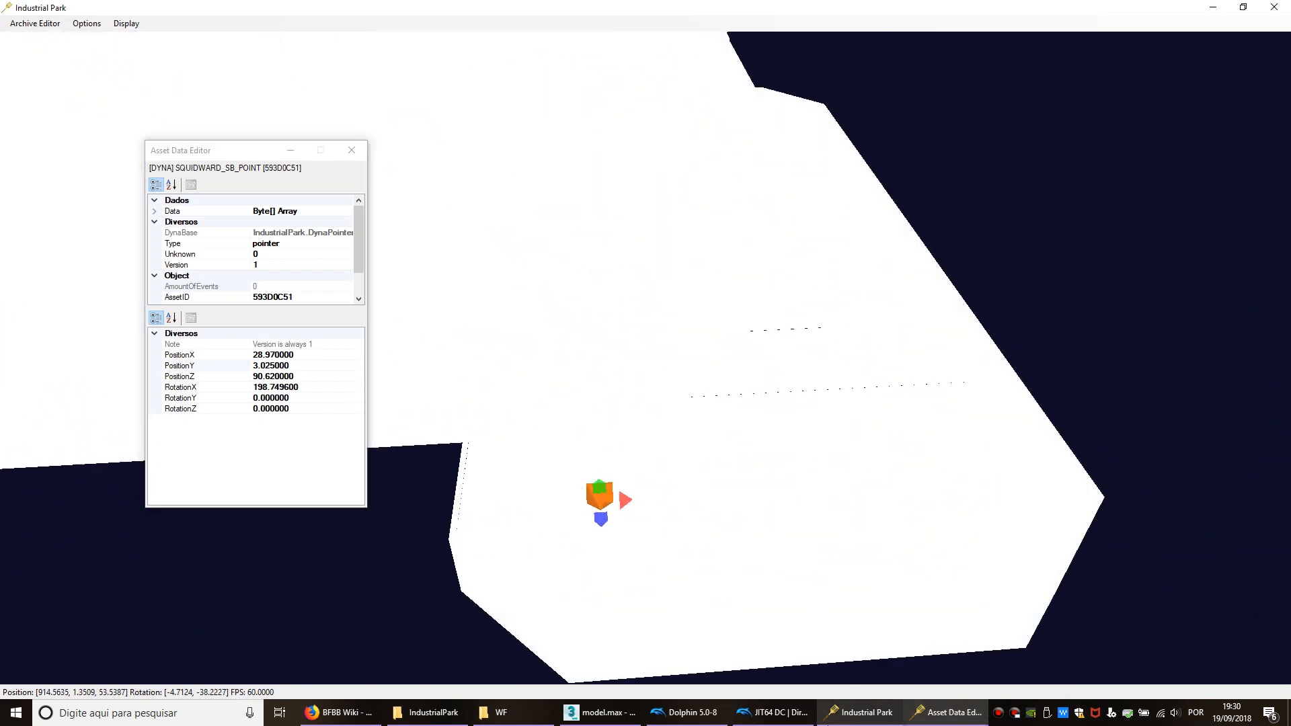
{"action": "left_click", "coordinate": [35, 24]}
{"action": "left_click", "coordinate": [46, 62]}
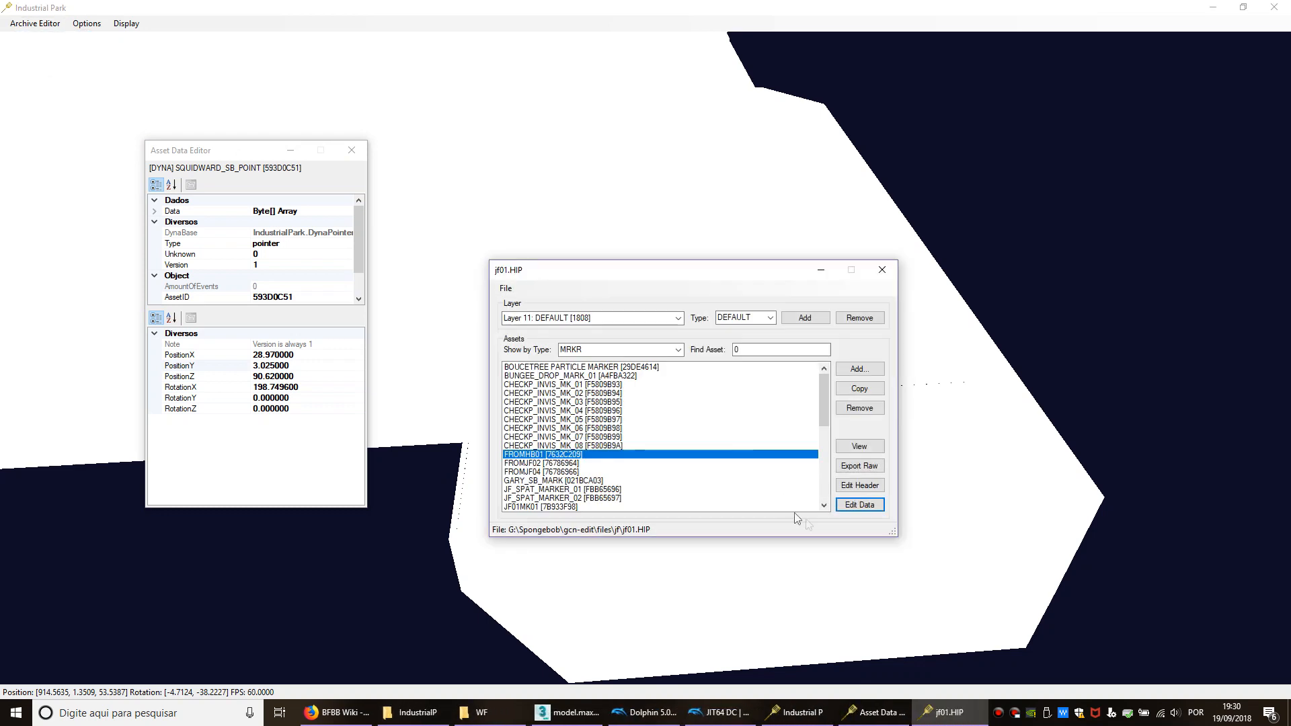
{"action": "double_click", "coordinate": [778, 453]}
{"action": "left_click_drag", "start_coordinate": [357, 169], "coordinate": [550, 160]}
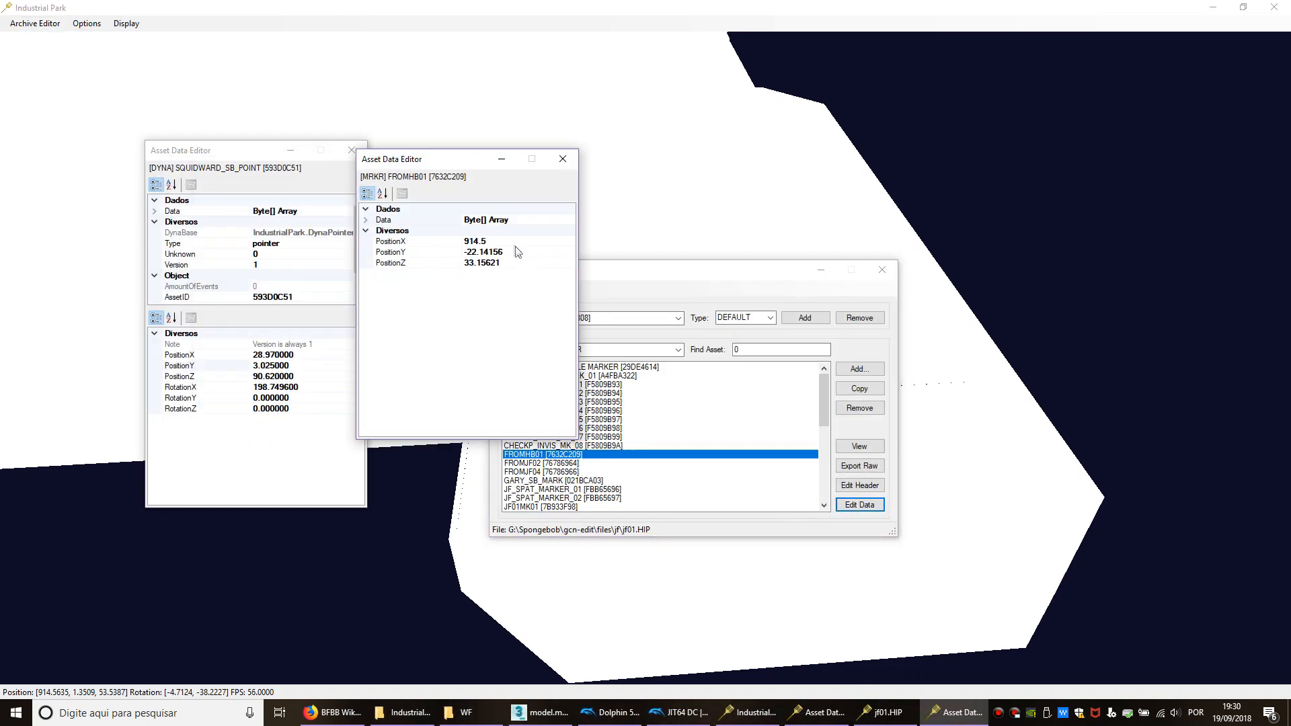
Step: Copy the FROMHB01 marker's coordinates into SQUIDWARD_SB_POINT: PositionX 914.5, PositionY -22.14156 and PositionZ 33.15621
{"action": "left_click", "coordinate": [479, 240]}
{"action": "left_click", "coordinate": [282, 354]}
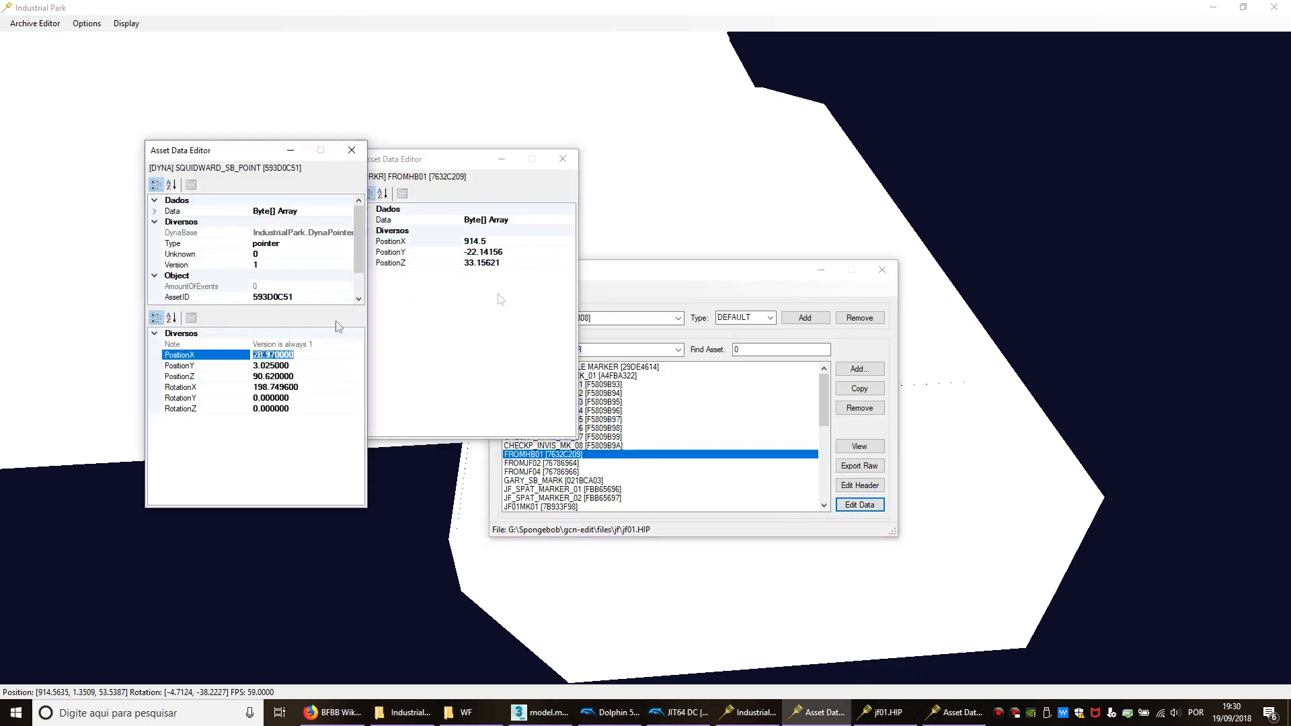
{"action": "left_click", "coordinate": [483, 252]}
{"action": "key", "text": "ctrl+c"}
{"action": "left_click", "coordinate": [309, 364]}
{"action": "key", "text": "ctrl+v"}
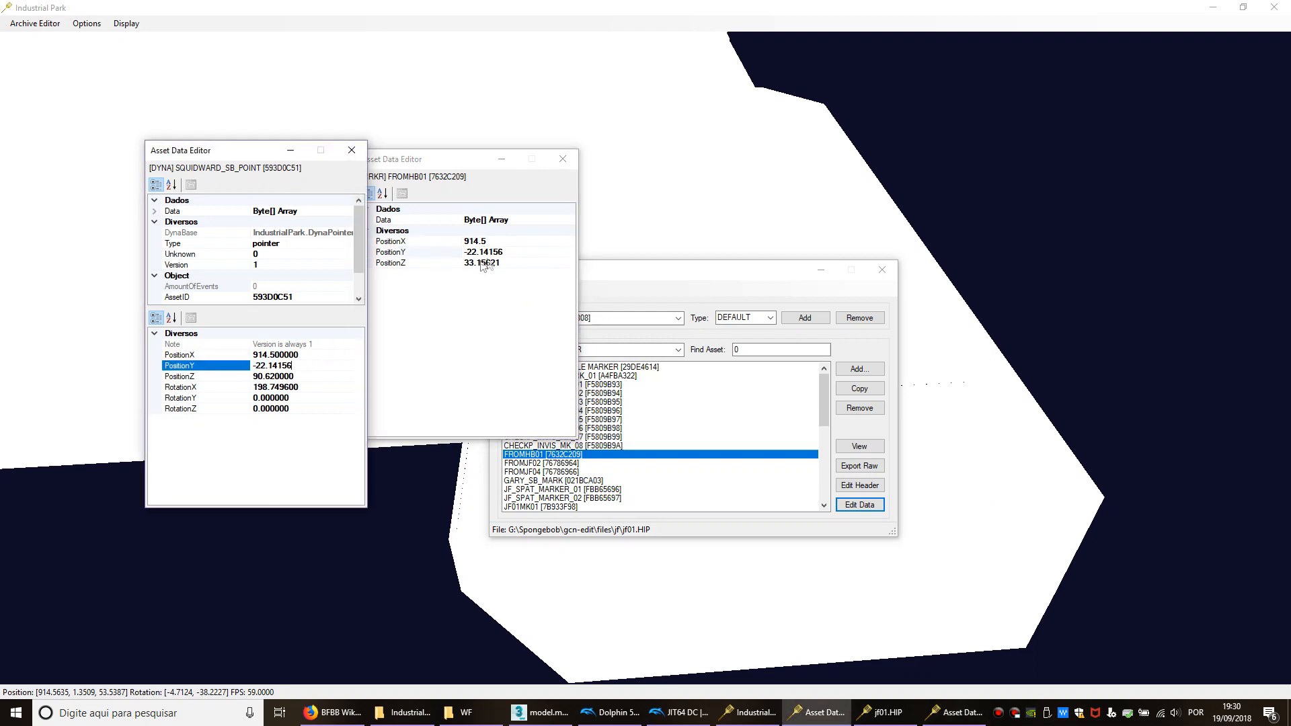
{"action": "left_click", "coordinate": [489, 264]}
{"action": "left_click", "coordinate": [296, 377]}
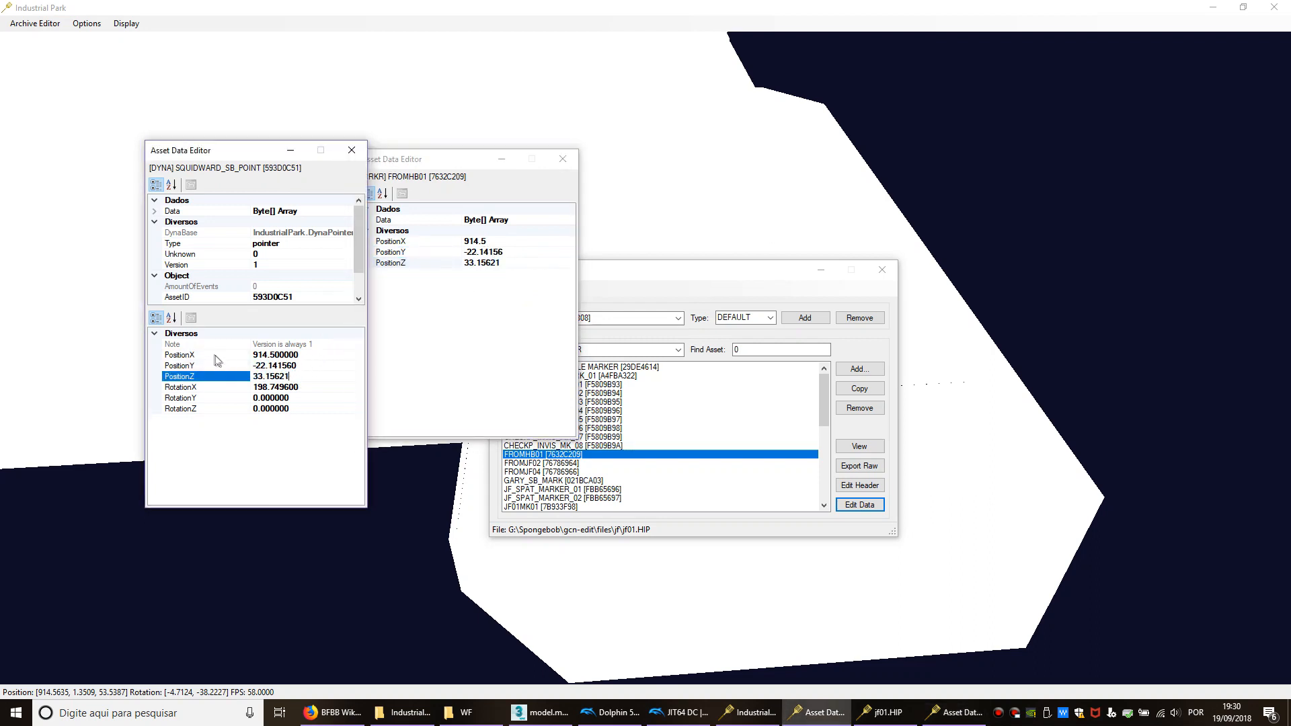
Step: Close both asset data editors, save jf01.HIP and close its archive window
{"action": "left_click", "coordinate": [351, 150]}
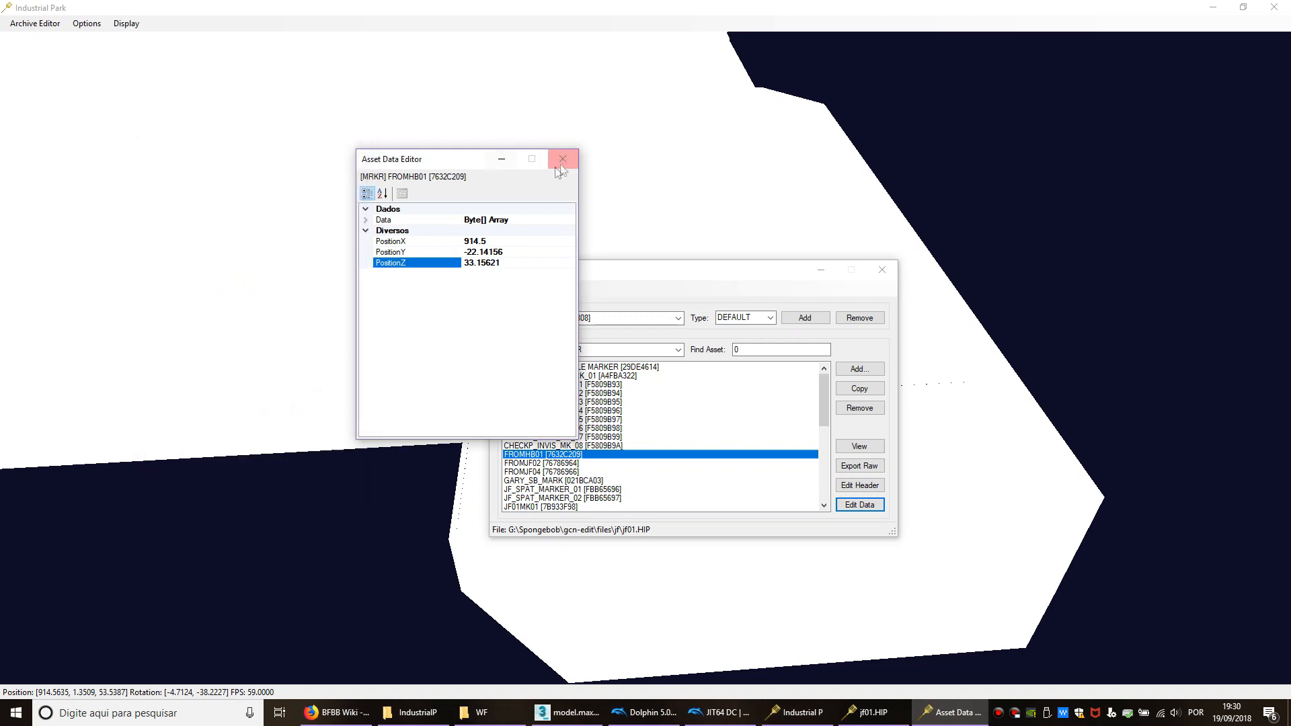
{"action": "left_click", "coordinate": [563, 159]}
{"action": "left_click", "coordinate": [505, 288]}
{"action": "left_click", "coordinate": [523, 317]}
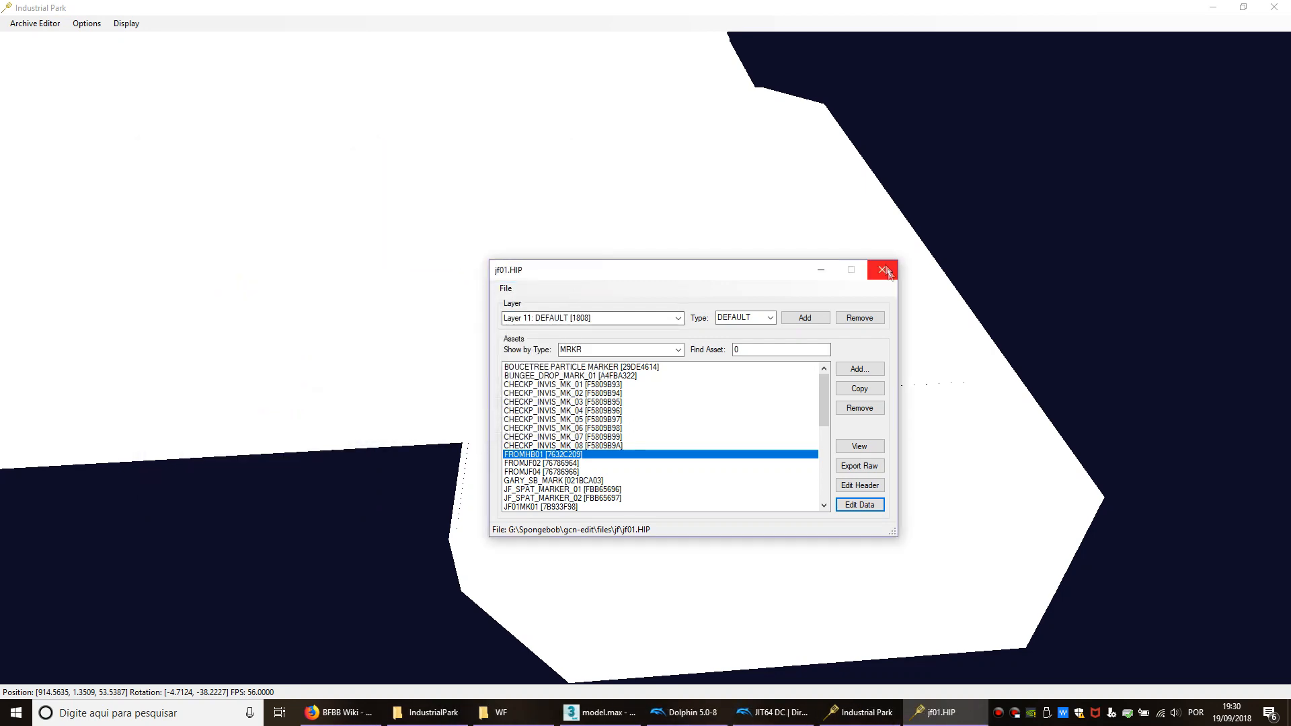
{"action": "left_click", "coordinate": [882, 269]}
Step: Switch to Dolphin and resume the paused SpongeBob game to test the custom level
{"action": "left_click", "coordinate": [926, 713]}
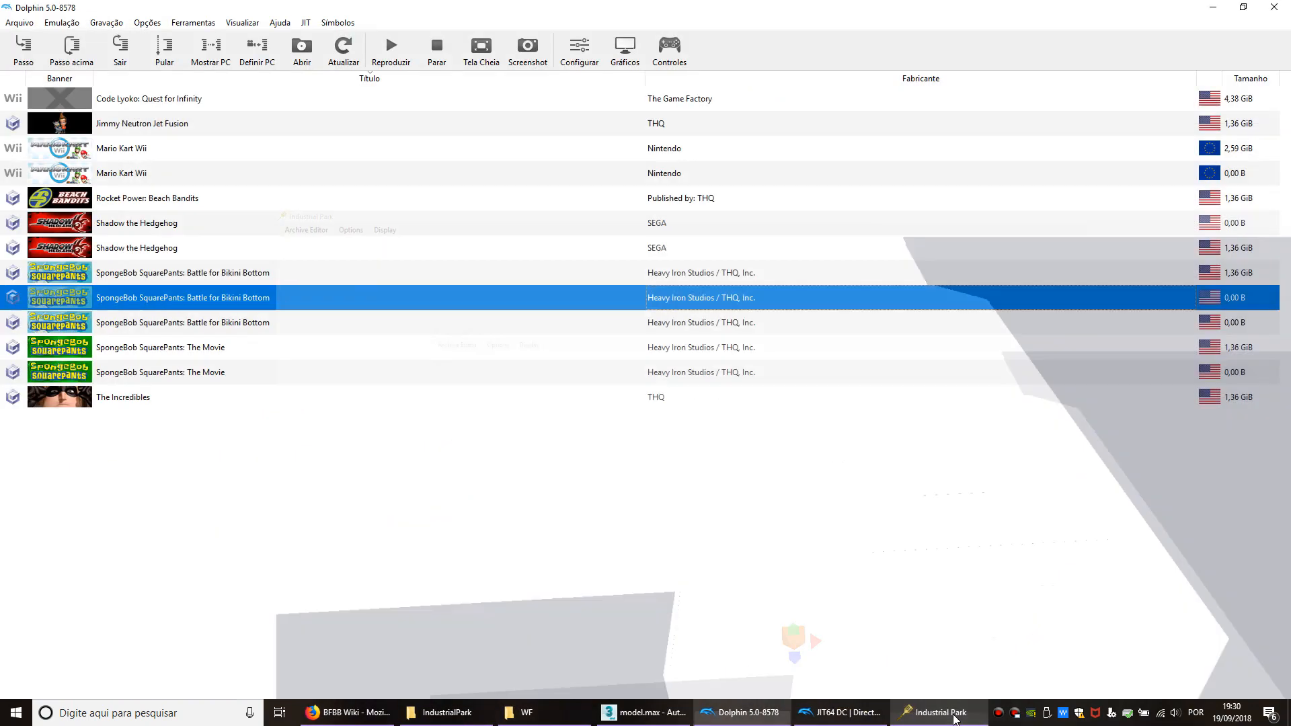
{"action": "left_click", "coordinate": [878, 648]}
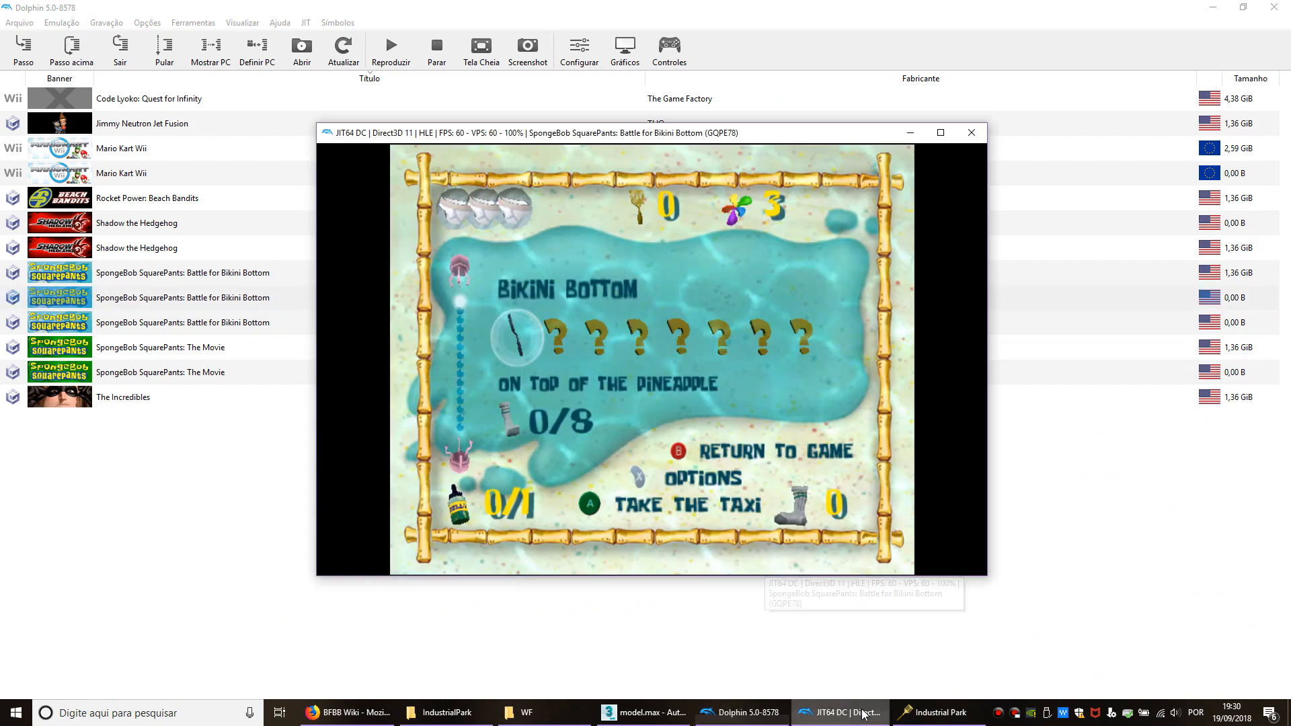
{"action": "left_click", "coordinate": [390, 51]}
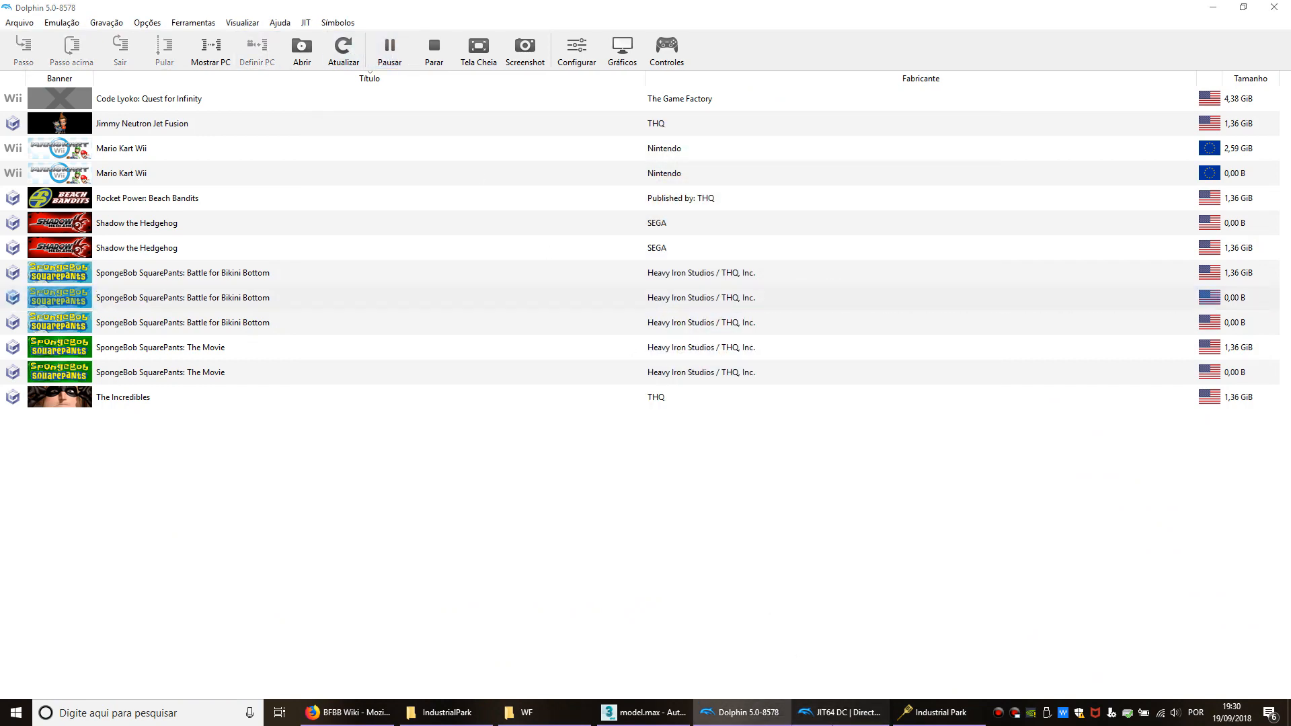
{"action": "key", "text": "x"}
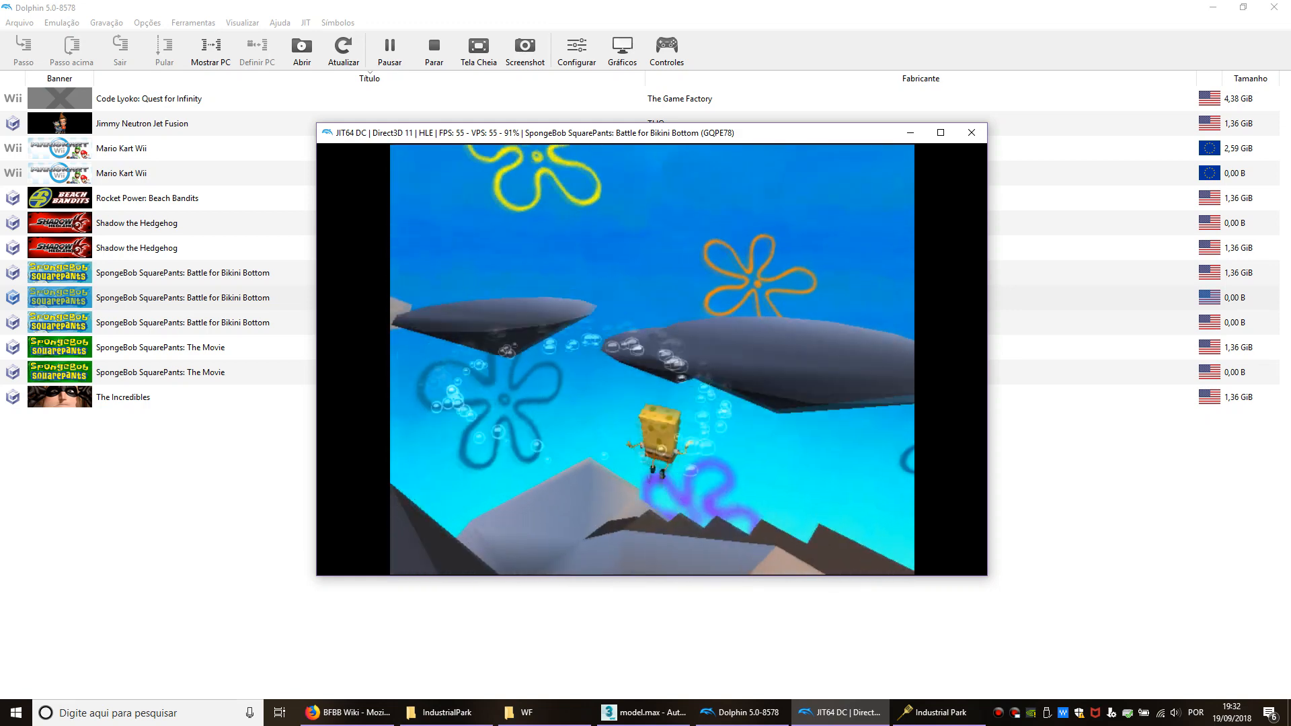
Step: Stop the running SpongeBob emulation and confirm ending it
{"action": "key", "text": "alt+Tab"}
{"action": "right_click", "coordinate": [844, 713]}
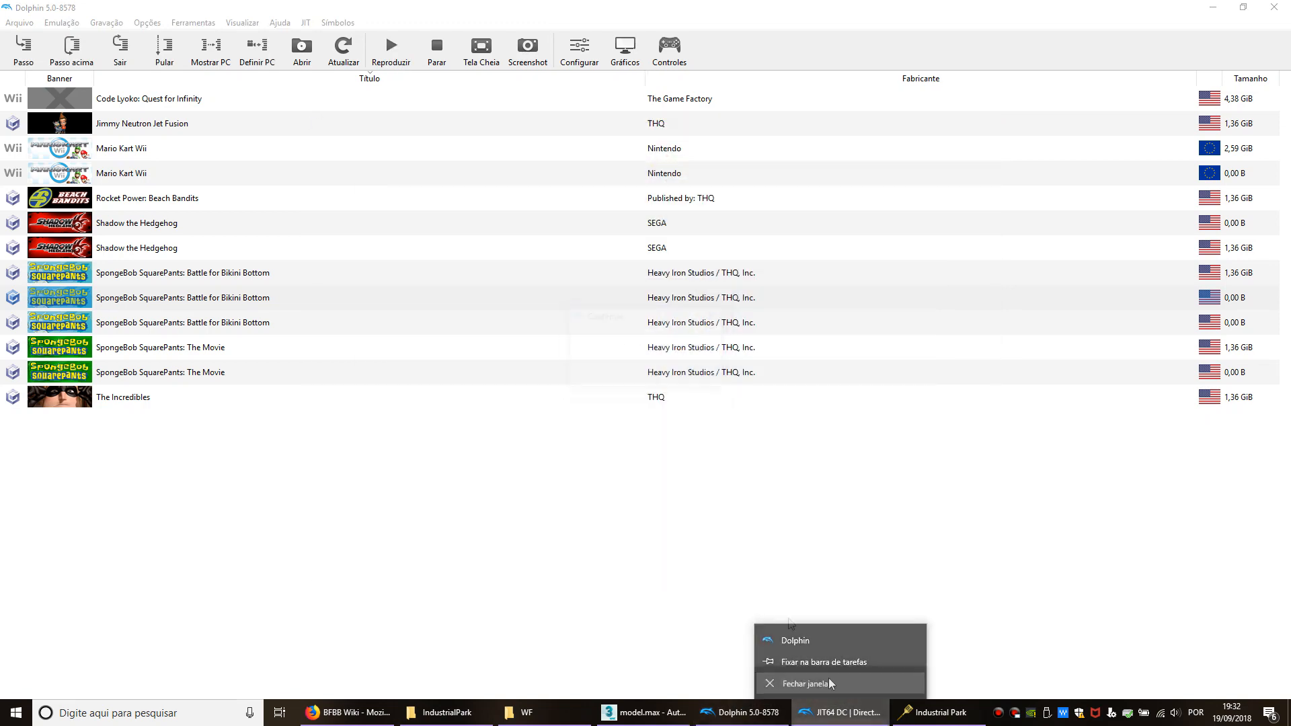
{"action": "left_click", "coordinate": [866, 680]}
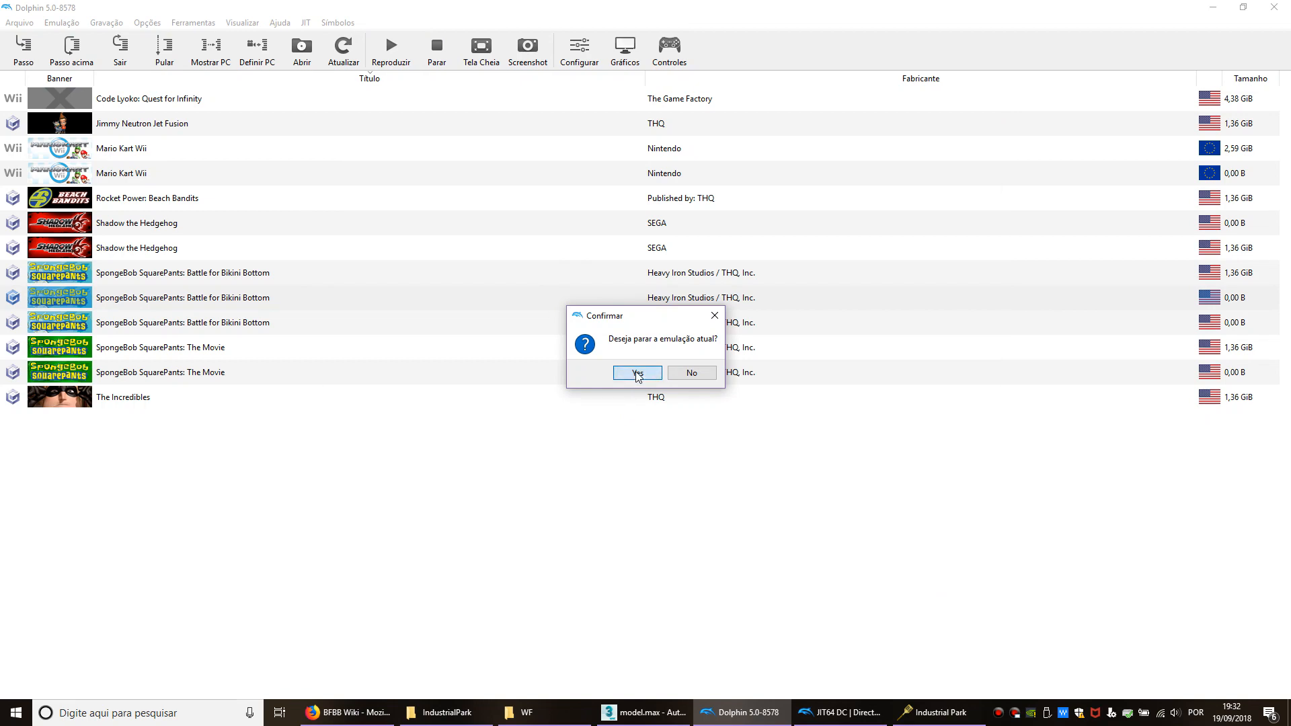
{"action": "left_click", "coordinate": [637, 373]}
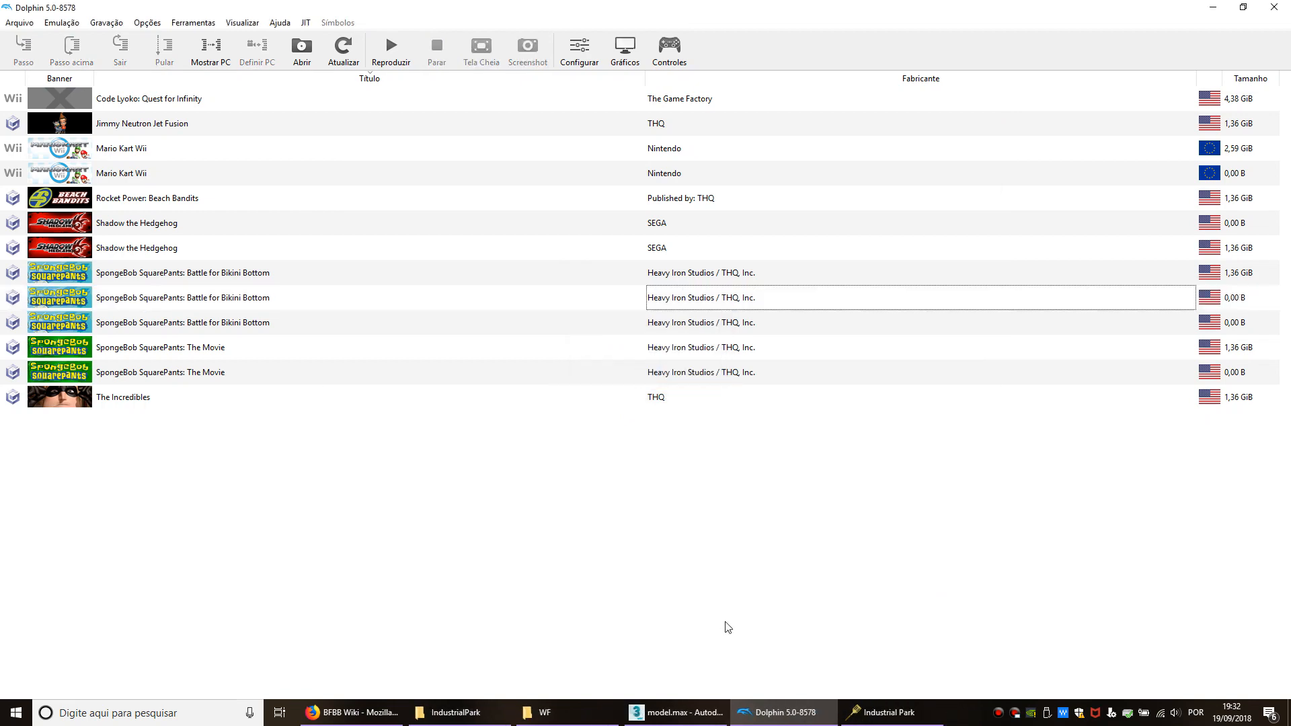
Step: Look into the WF textures folder, return to Industrial Park and open jf01.HOP with Layer 0: TEXTURE listed
{"action": "left_click", "coordinate": [884, 712]}
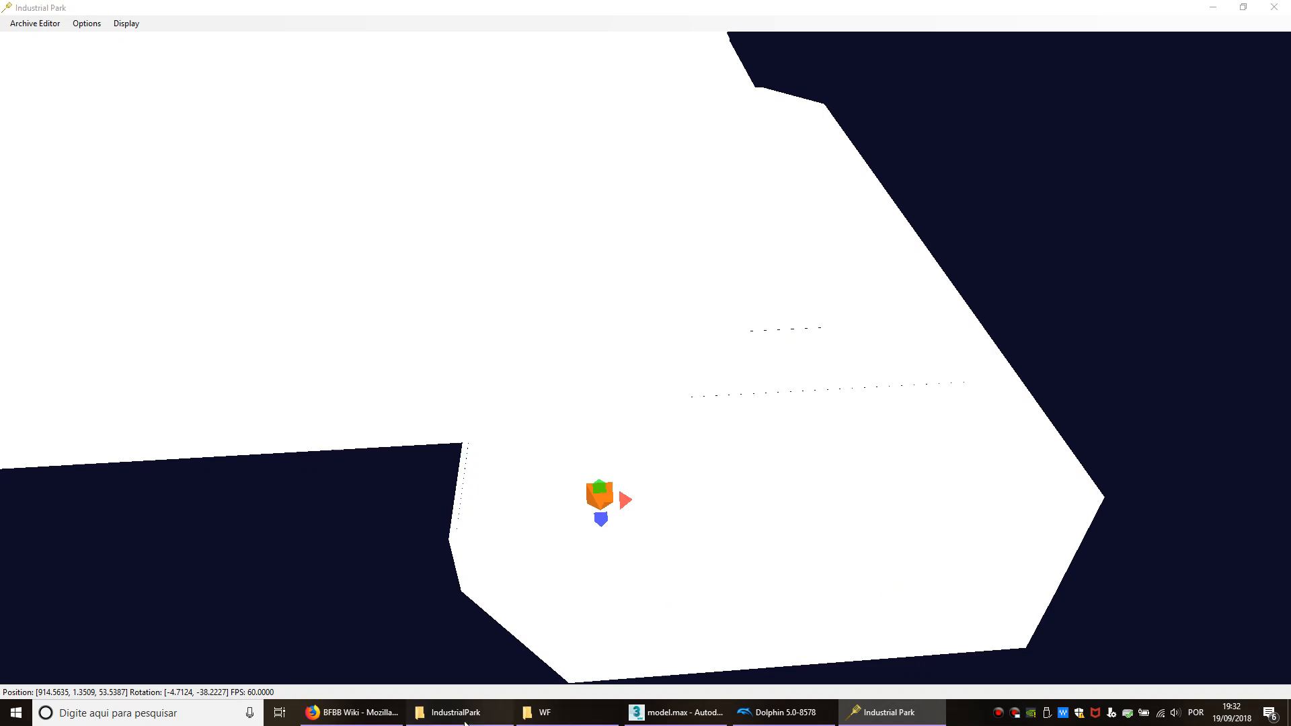
{"action": "key", "text": "alt+Tab"}
{"action": "left_click", "coordinate": [387, 460]}
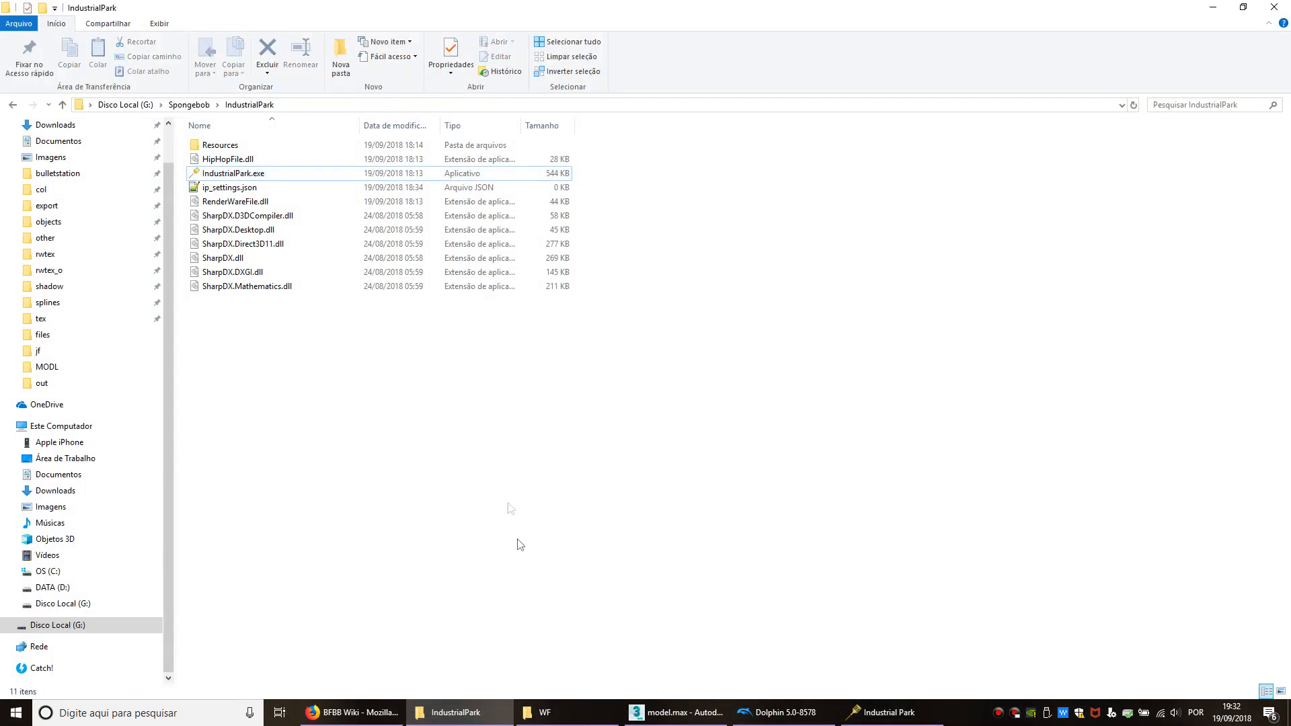
{"action": "left_click", "coordinate": [545, 712]}
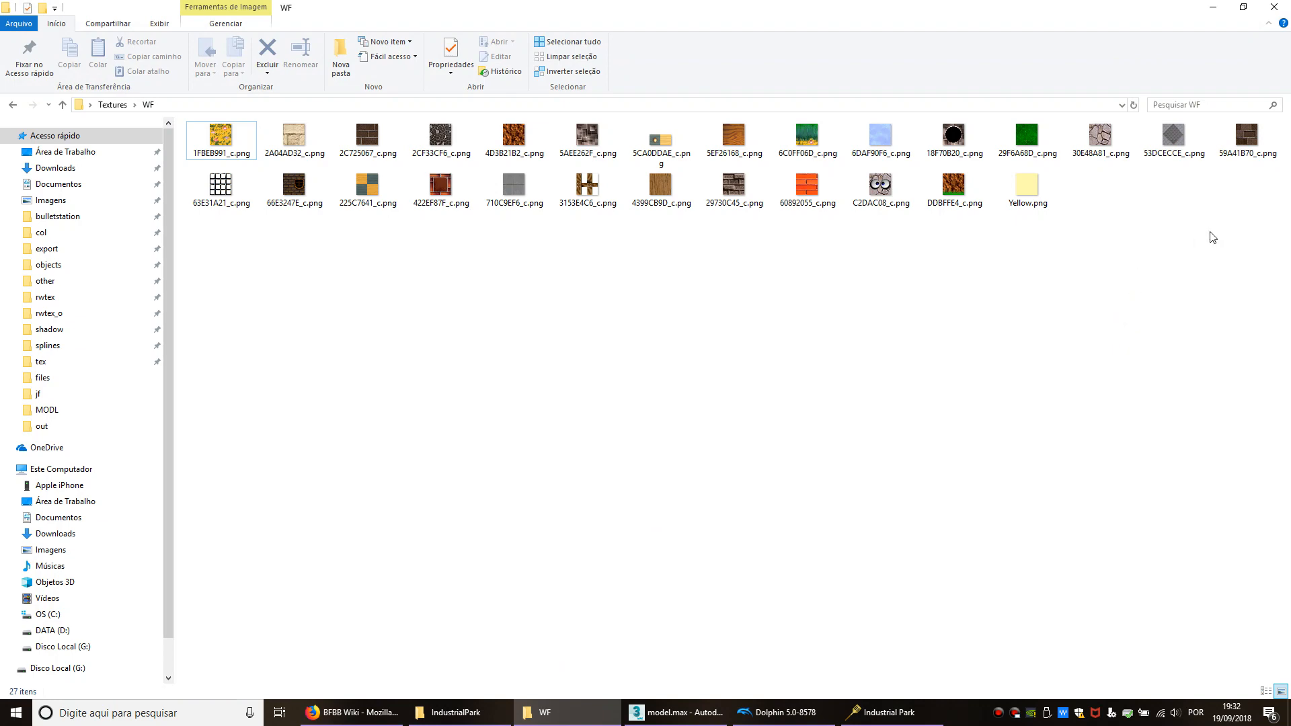
{"action": "left_click", "coordinate": [891, 714]}
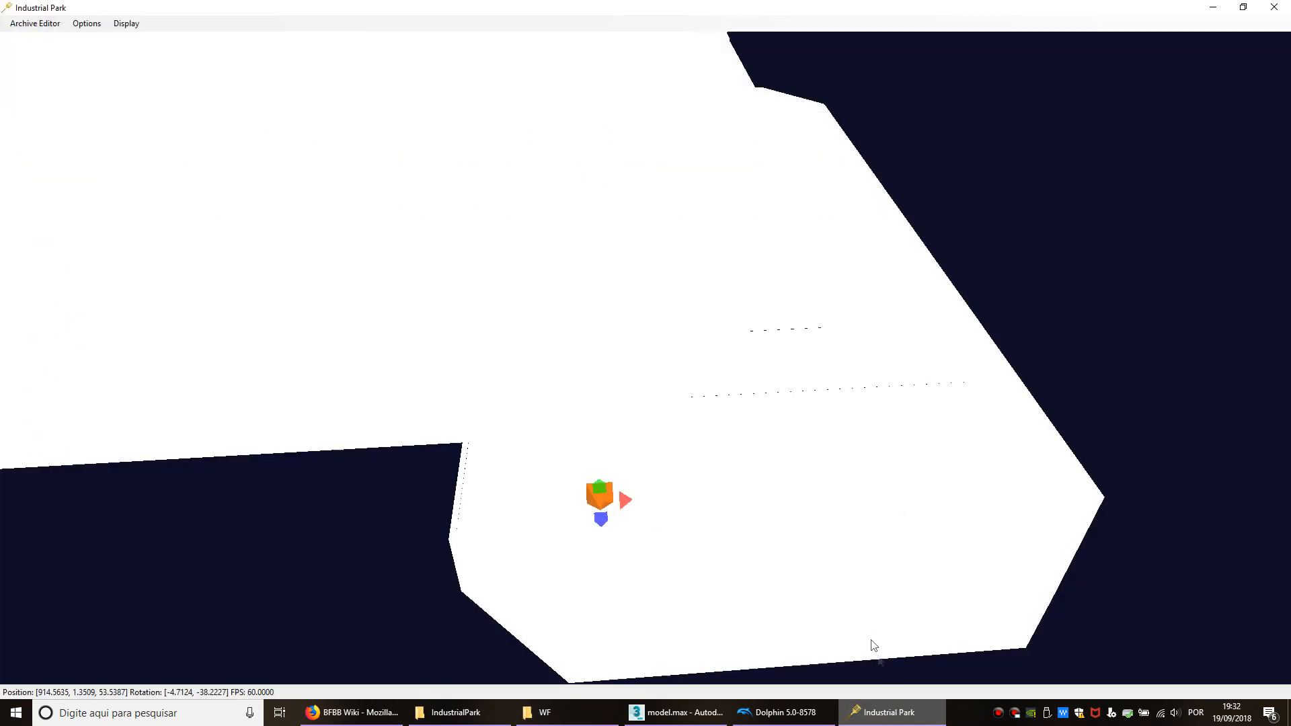
{"action": "left_click", "coordinate": [35, 23]}
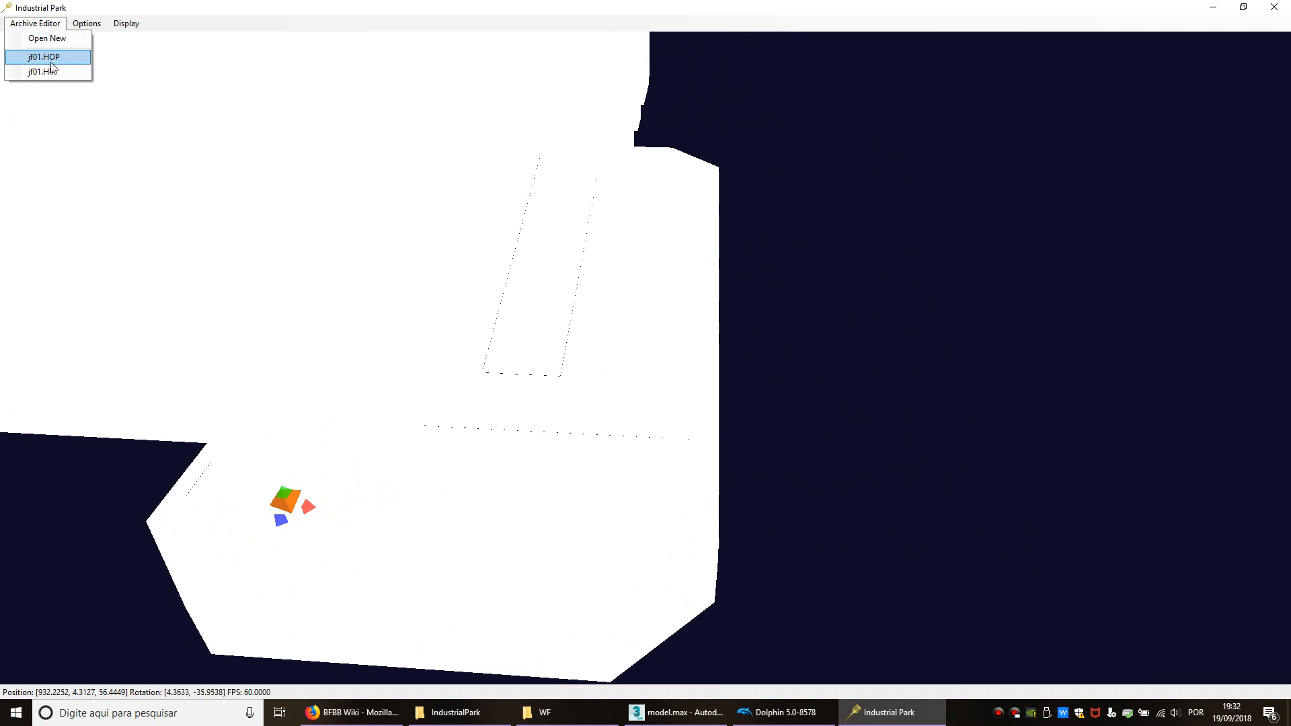
{"action": "left_click", "coordinate": [45, 59]}
{"action": "left_click_drag", "start_coordinate": [340, 153], "coordinate": [1064, 272]}
{"action": "left_click", "coordinate": [1058, 303]}
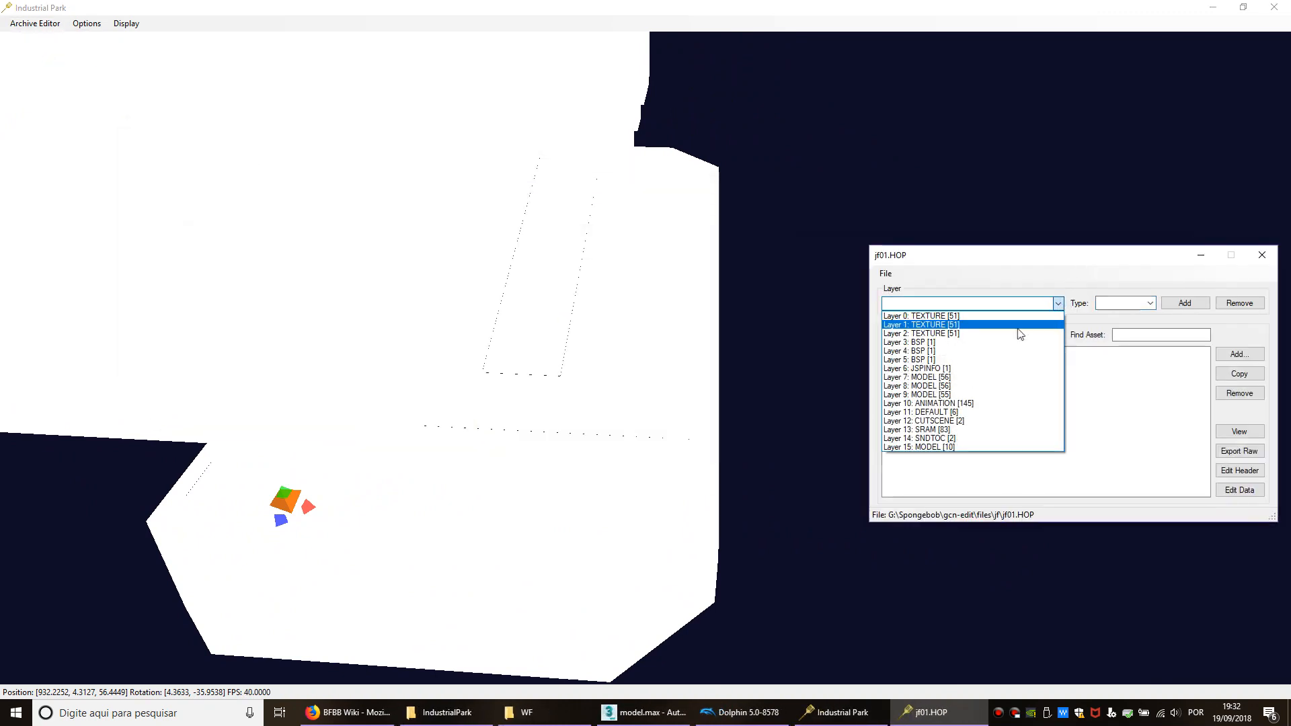
{"action": "left_click", "coordinate": [995, 316]}
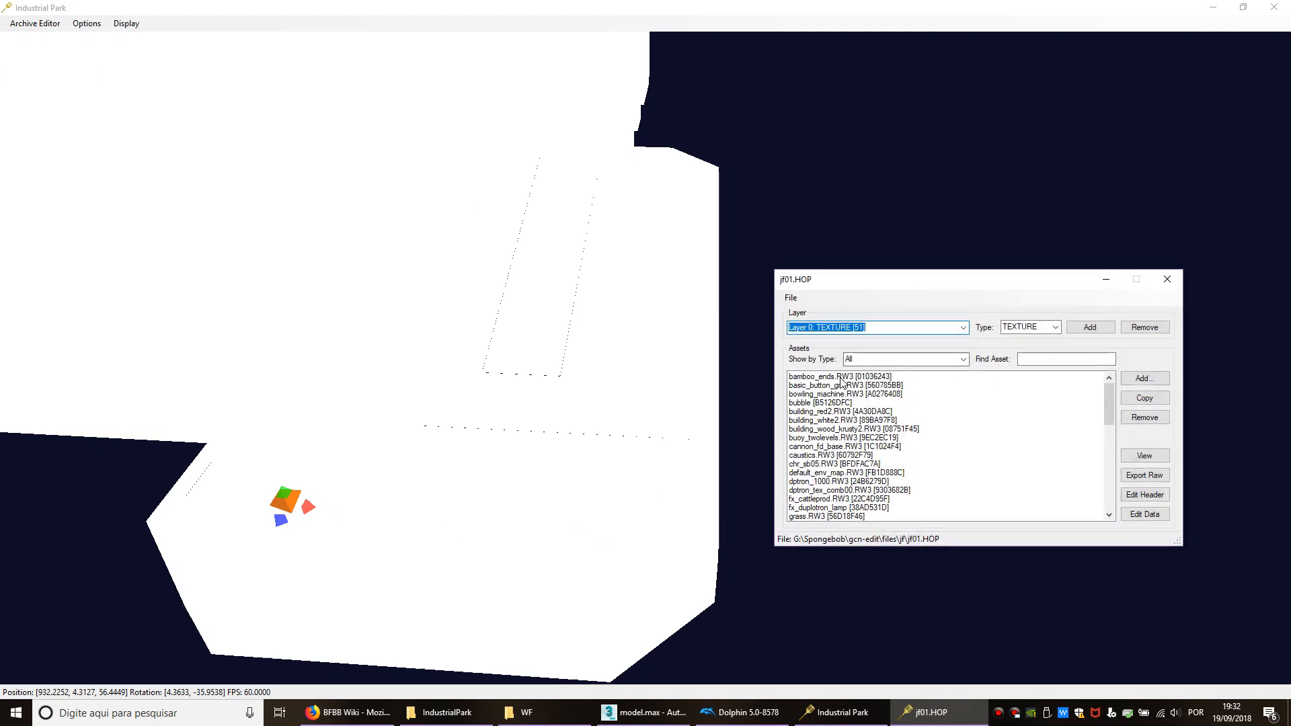
Step: Export the raw bamboo_ends.RW3 texture asset into the Textures\WF folder as texture.txd
{"action": "left_click", "coordinate": [840, 378]}
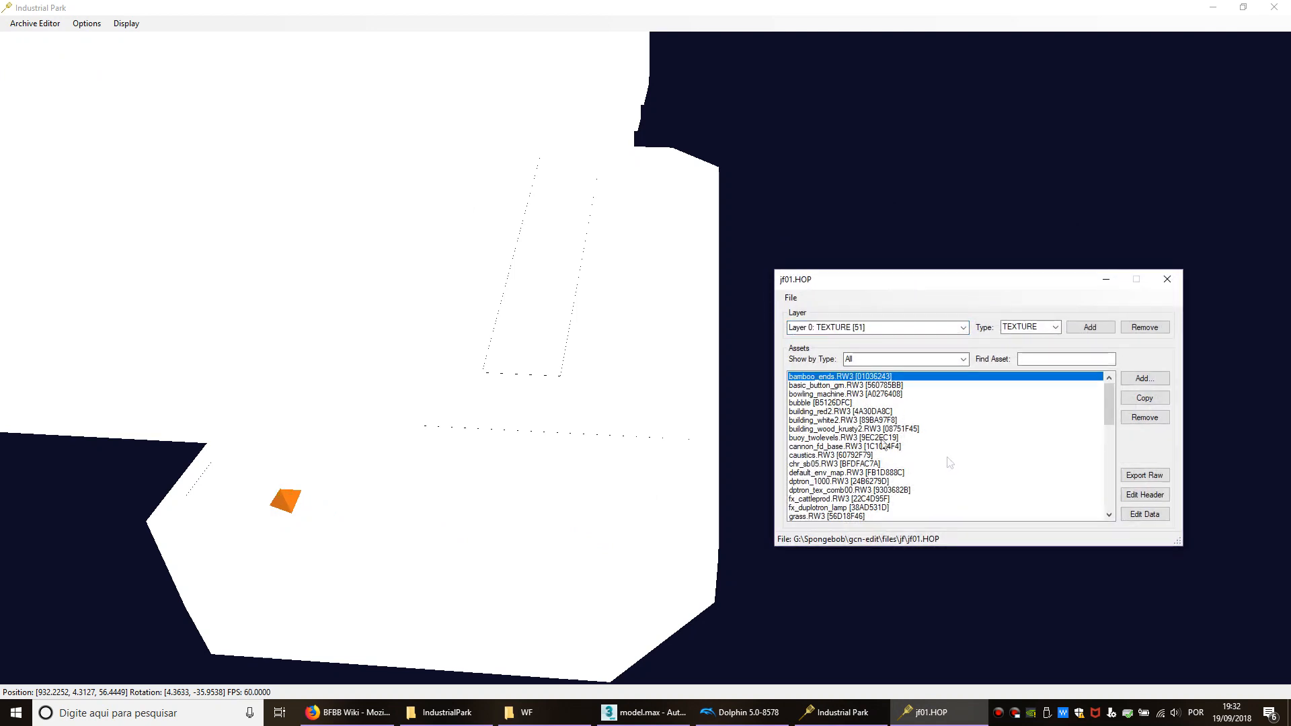
{"action": "left_click", "coordinate": [1139, 474]}
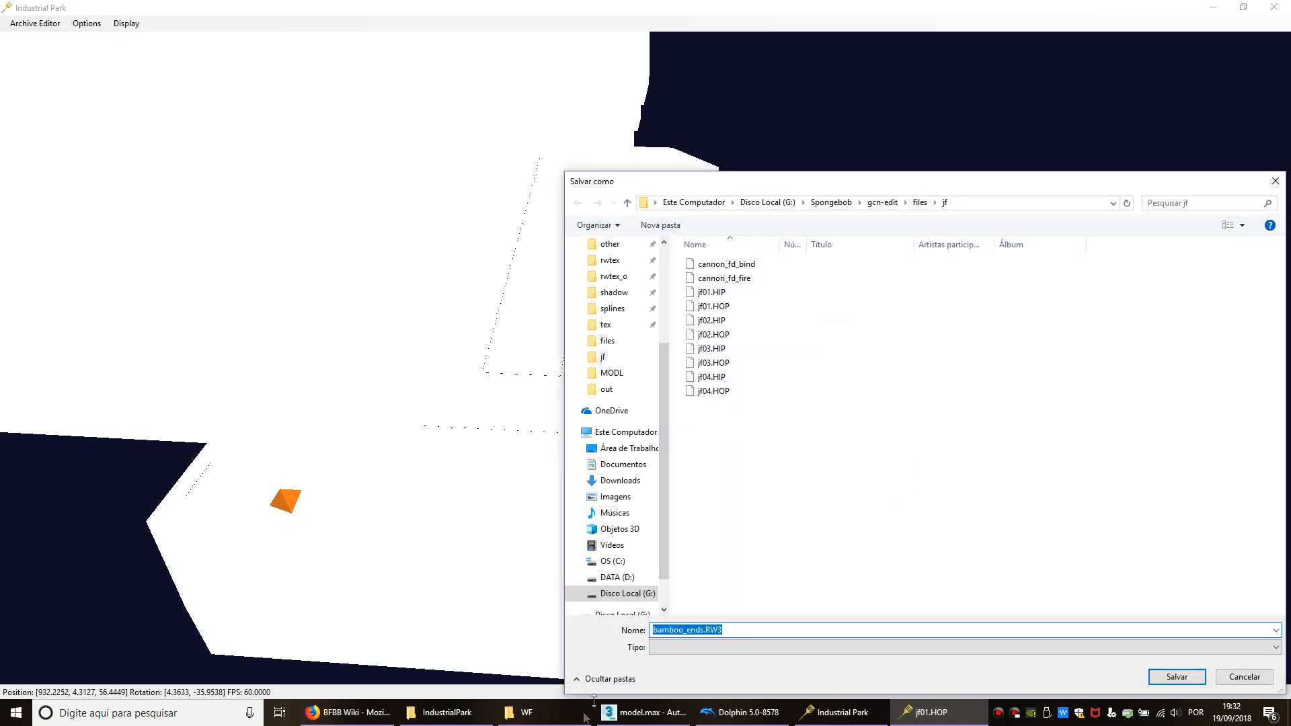
{"action": "left_click", "coordinate": [521, 711]}
{"action": "left_click", "coordinate": [760, 106]}
{"action": "key", "text": "ctrl+c"}
{"action": "left_click", "coordinate": [989, 199]}
{"action": "key", "text": "ctrl+v"}
{"action": "key", "text": "Return"}
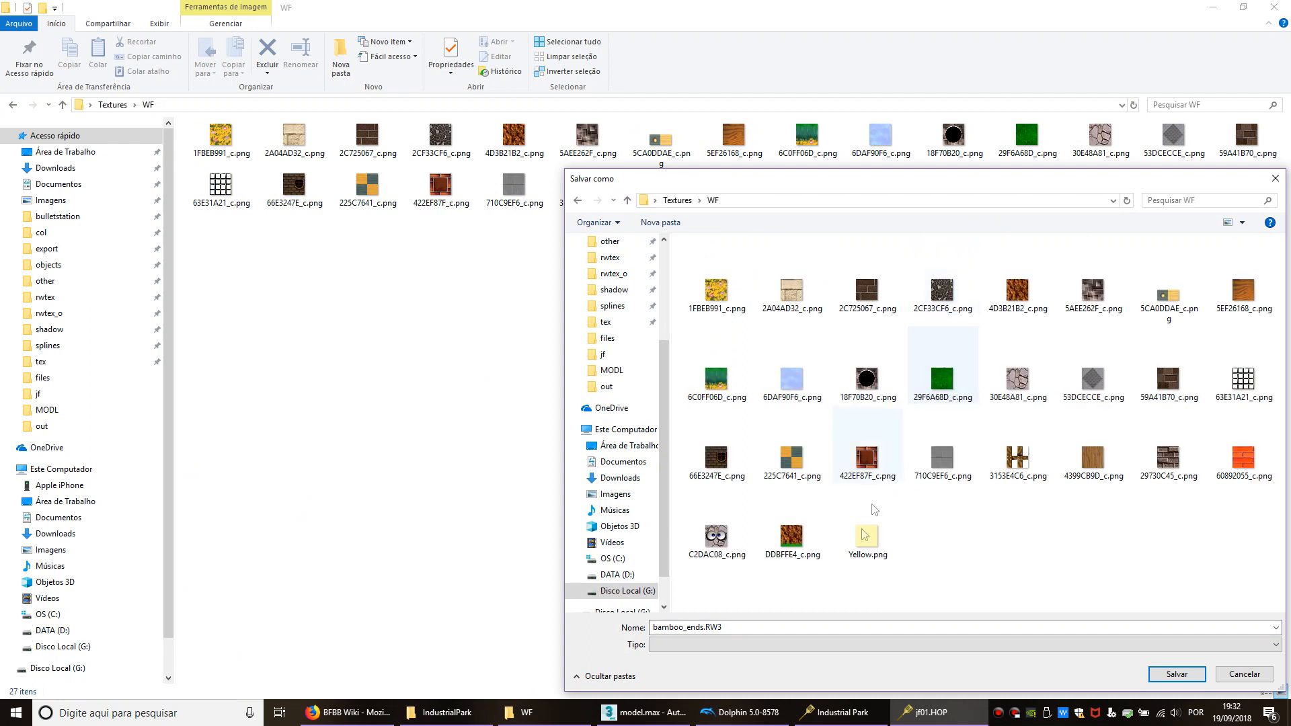
{"action": "left_click", "coordinate": [773, 628]}
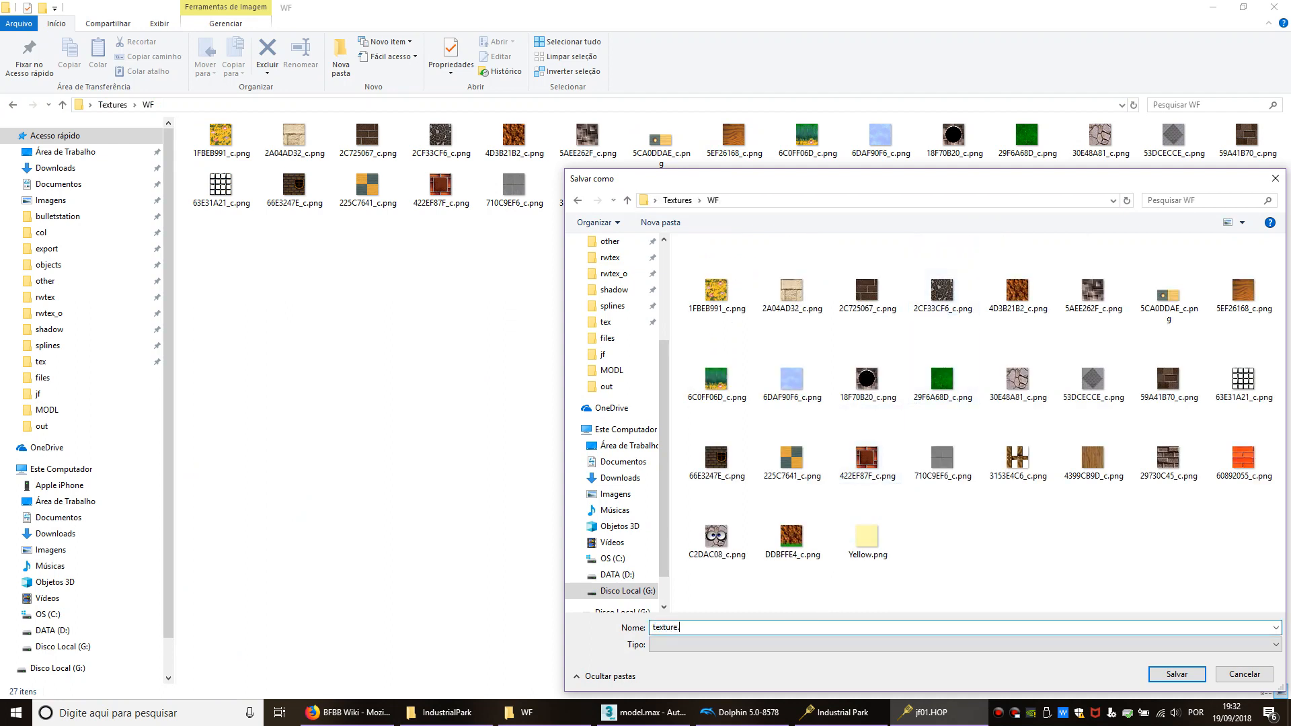
{"action": "type", "text": "texture.txd"}
{"action": "key", "text": "Return"}
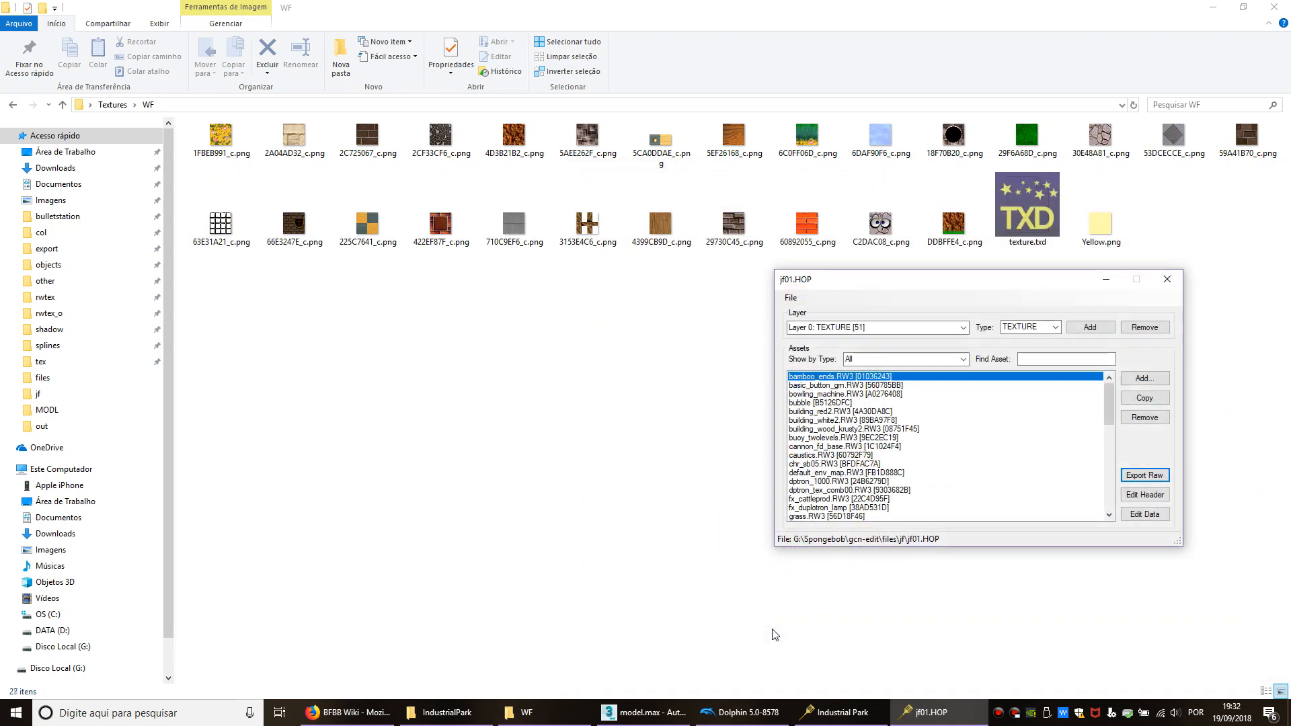
Step: Open texture.txd in Magic.TXD and add all the PNG images from the WF folder to it
{"action": "left_click", "coordinate": [1106, 279]}
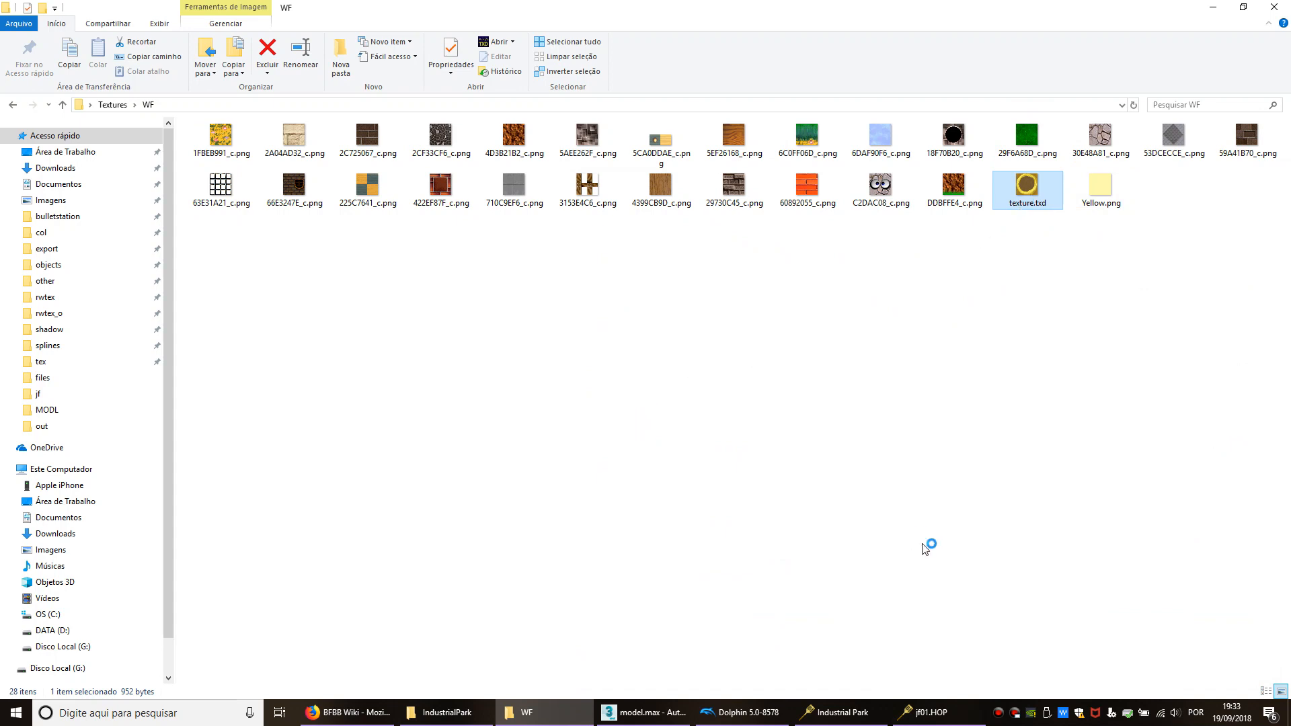
{"action": "left_click_drag", "start_coordinate": [614, 150], "coordinate": [823, 234]}
{"action": "left_click", "coordinate": [1239, 267]}
{"action": "key", "text": "ctrl+a"}
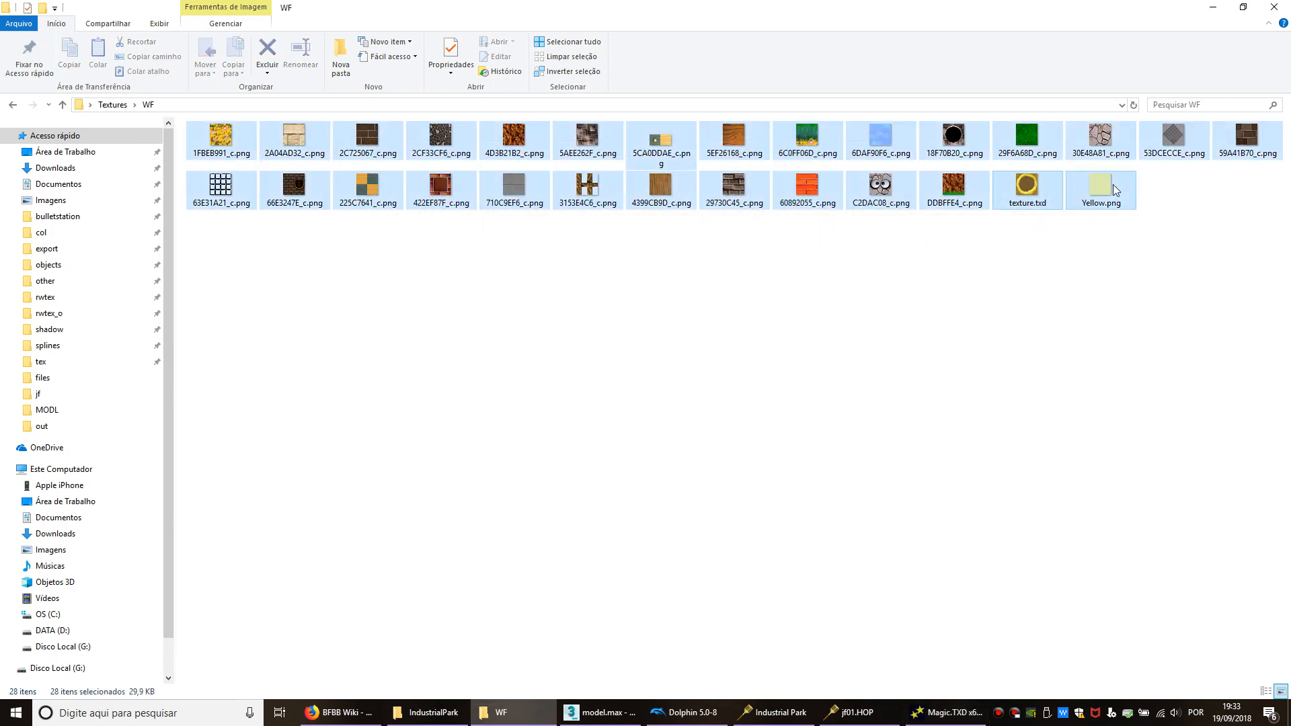
{"action": "left_click", "coordinate": [1029, 192], "text": "ctrl"}
{"action": "left_click_drag", "start_coordinate": [224, 144], "coordinate": [661, 449]}
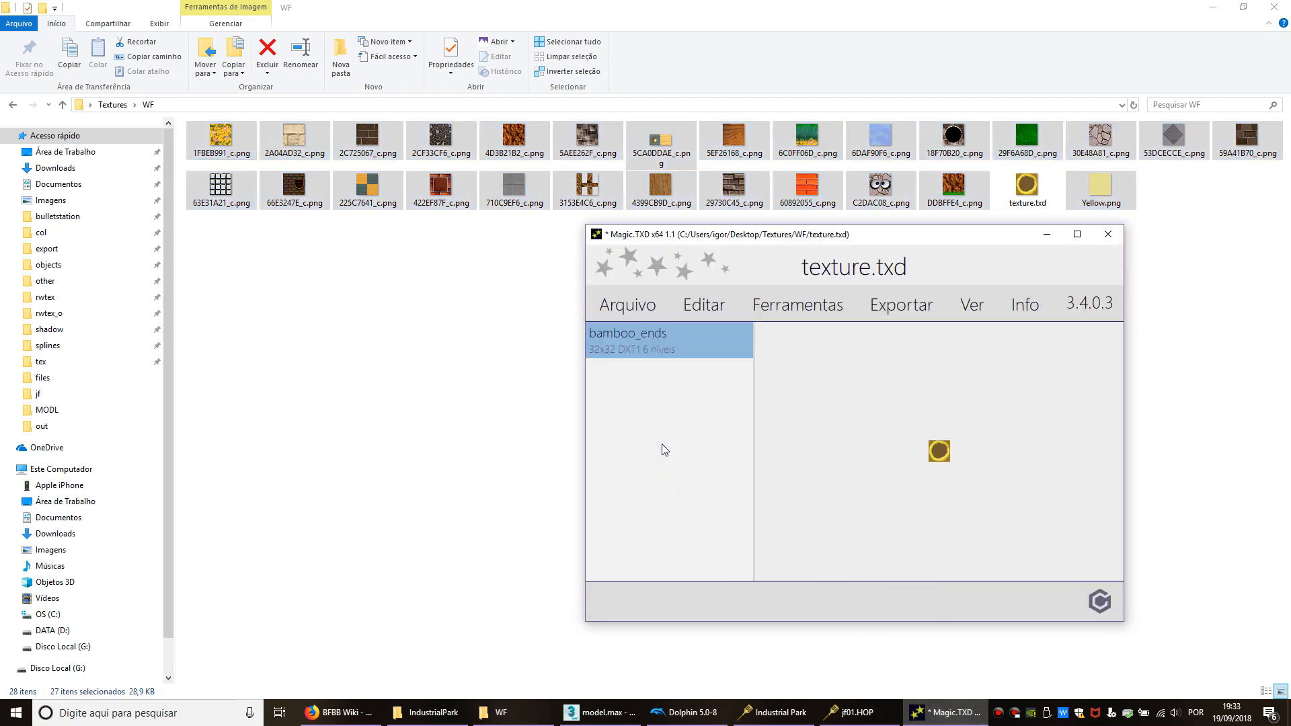
{"action": "left_click_drag", "start_coordinate": [745, 548], "coordinate": [753, 349]}
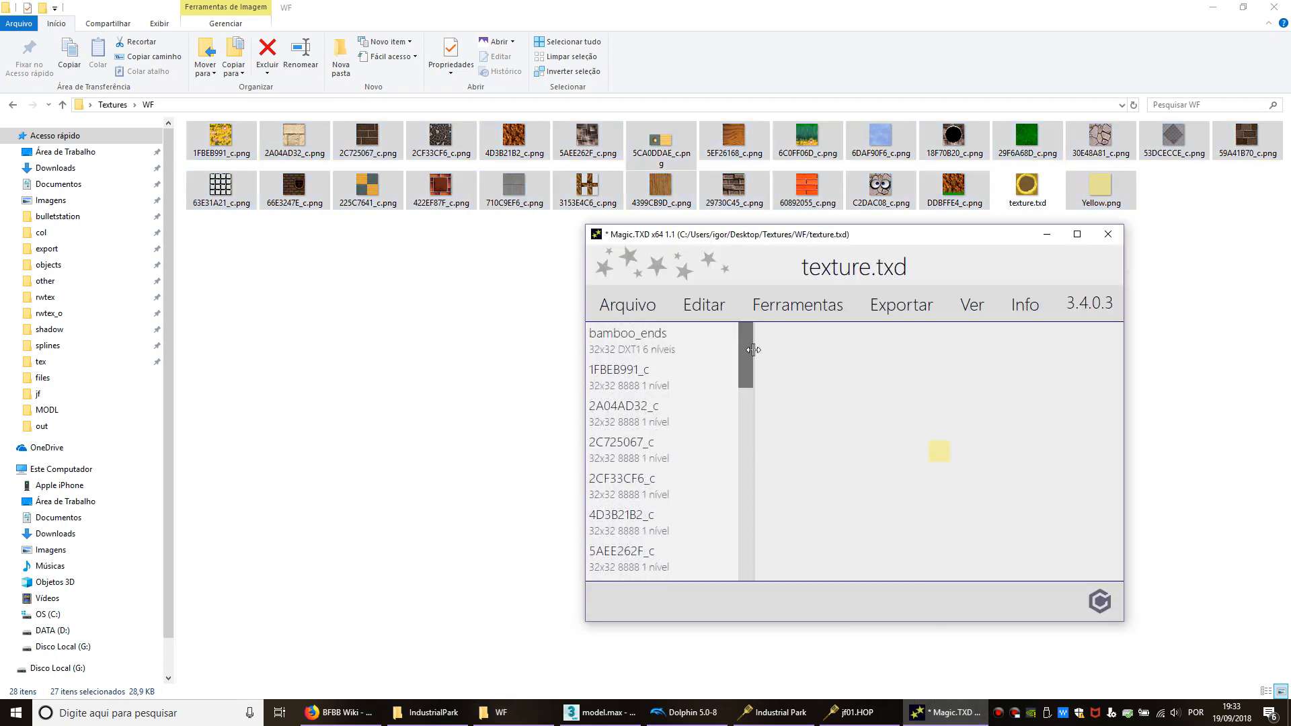
Step: Modify textures 1FBEB991_c and 2A04AD32_c to compressed DXT1 raster format with generated mipmaps
{"action": "left_click", "coordinate": [735, 347]}
{"action": "left_click", "coordinate": [716, 377]}
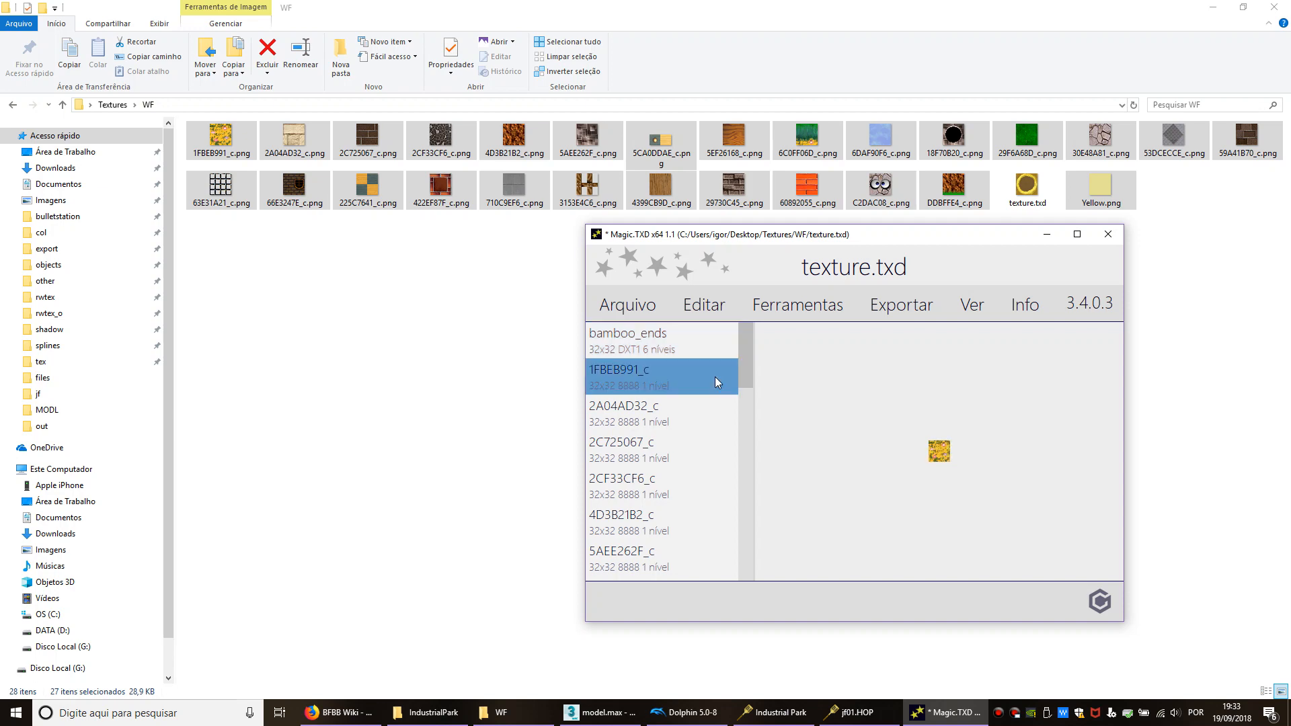
{"action": "double_click", "coordinate": [708, 389]}
{"action": "left_click", "coordinate": [209, 350]}
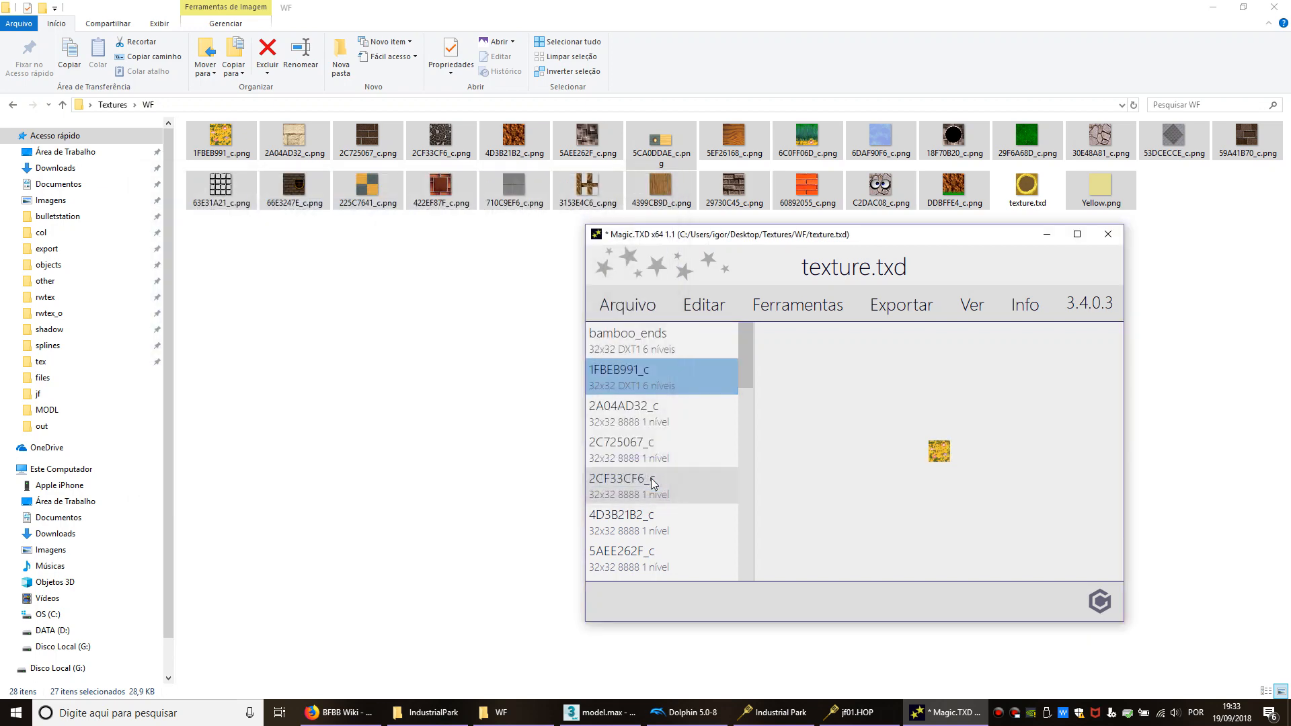
{"action": "key", "text": "Down"}
{"action": "key", "text": "ctrl+m"}
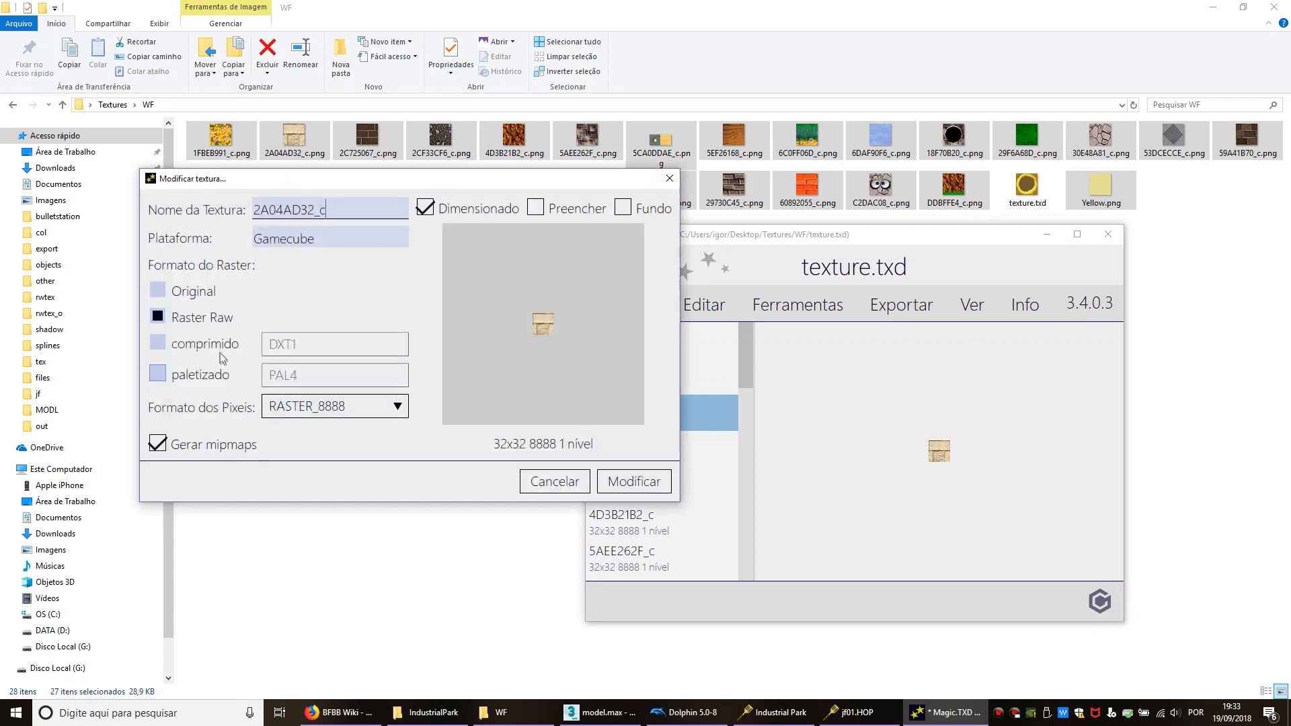
{"action": "key", "text": "Return"}
{"action": "key", "text": "Down"}
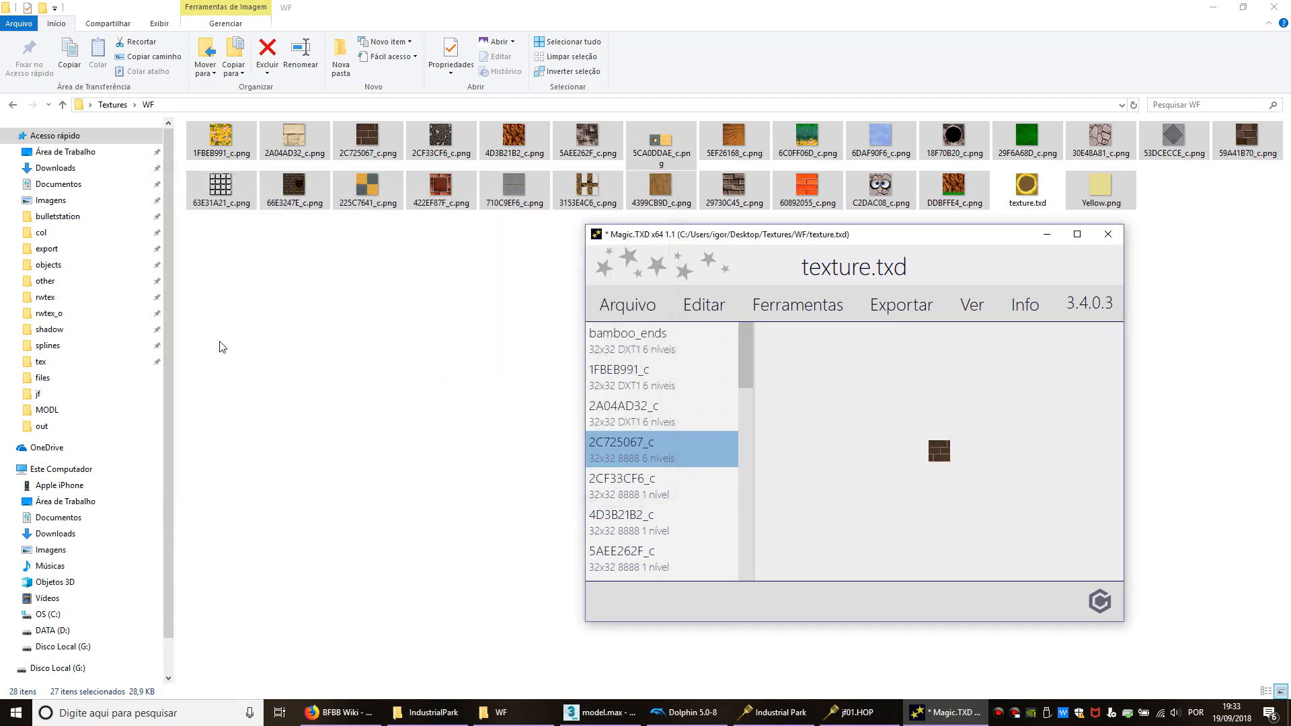
Step: Modify the remaining textures, from 2C725067_c through the end of the list, to compressed DXT1 raster format with generated mipmaps
{"action": "key", "text": "ctrl+m"}
{"action": "key", "text": "Return"}
{"action": "key", "text": "Down"}
{"action": "key", "text": "ctrl+m"}
{"action": "key", "text": "Return"}
{"action": "key", "text": "Down"}
{"action": "key", "text": "ctrl+m"}
{"action": "key", "text": "Return"}
{"action": "key", "text": "Down"}
{"action": "key", "text": "ctrl+m"}
{"action": "key", "text": "Return"}
{"action": "key", "text": "Down"}
{"action": "key", "text": "ctrl+m"}
{"action": "key", "text": "Return"}
{"action": "key", "text": "Down"}
{"action": "key", "text": "ctrl+m"}
{"action": "key", "text": "Return"}
{"action": "key", "text": "Down"}
{"action": "key", "text": "ctrl+m"}
{"action": "key", "text": "Return"}
{"action": "key", "text": "Down"}
{"action": "key", "text": "ctrl+m"}
{"action": "key", "text": "Return"}
{"action": "key", "text": "Down"}
{"action": "key", "text": "ctrl+m"}
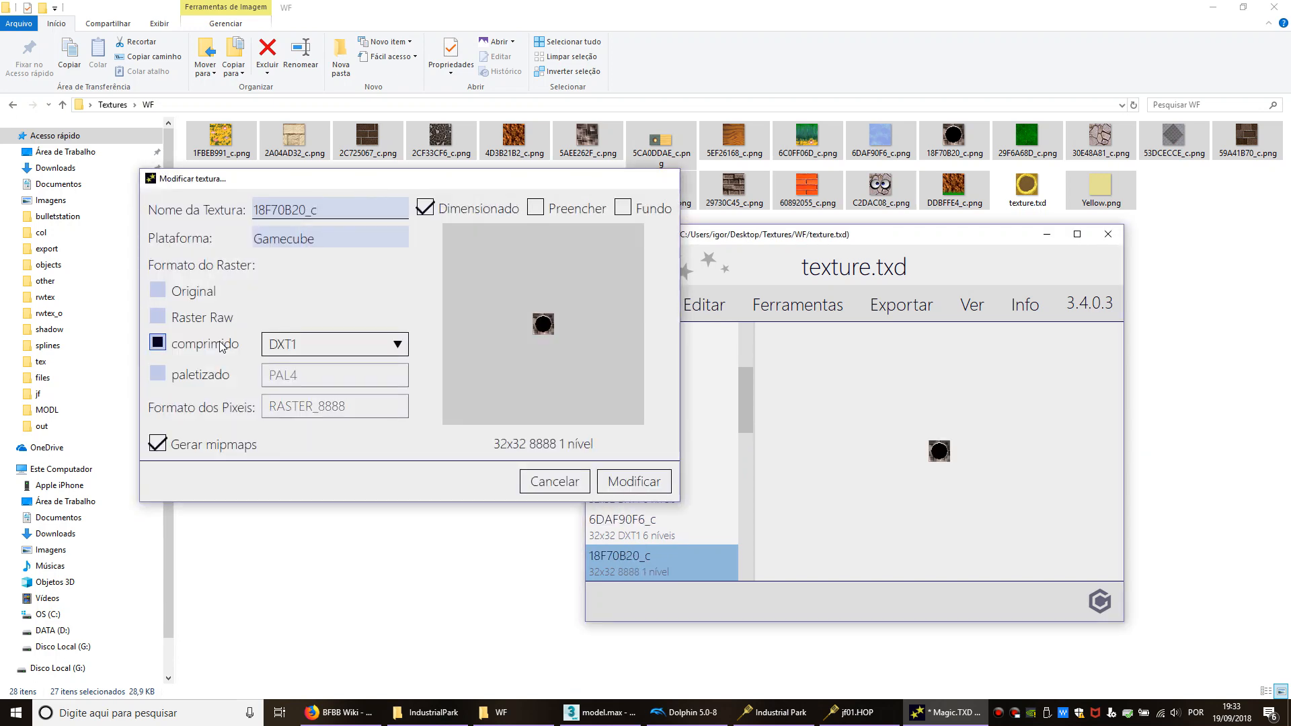
{"action": "key", "text": "Return"}
{"action": "key", "text": "Down"}
{"action": "key", "text": "ctrl+m"}
{"action": "key", "text": "Return"}
{"action": "key", "text": "Down"}
{"action": "key", "text": "ctrl+m"}
{"action": "left_click", "coordinate": [222, 347]}
{"action": "key", "text": "Return"}
{"action": "key", "text": "Down"}
{"action": "key", "text": "ctrl+m"}
{"action": "left_click", "coordinate": [221, 346]}
{"action": "key", "text": "Return"}
{"action": "key", "text": "Down"}
{"action": "key", "text": "ctrl+m"}
{"action": "left_click", "coordinate": [222, 346]}
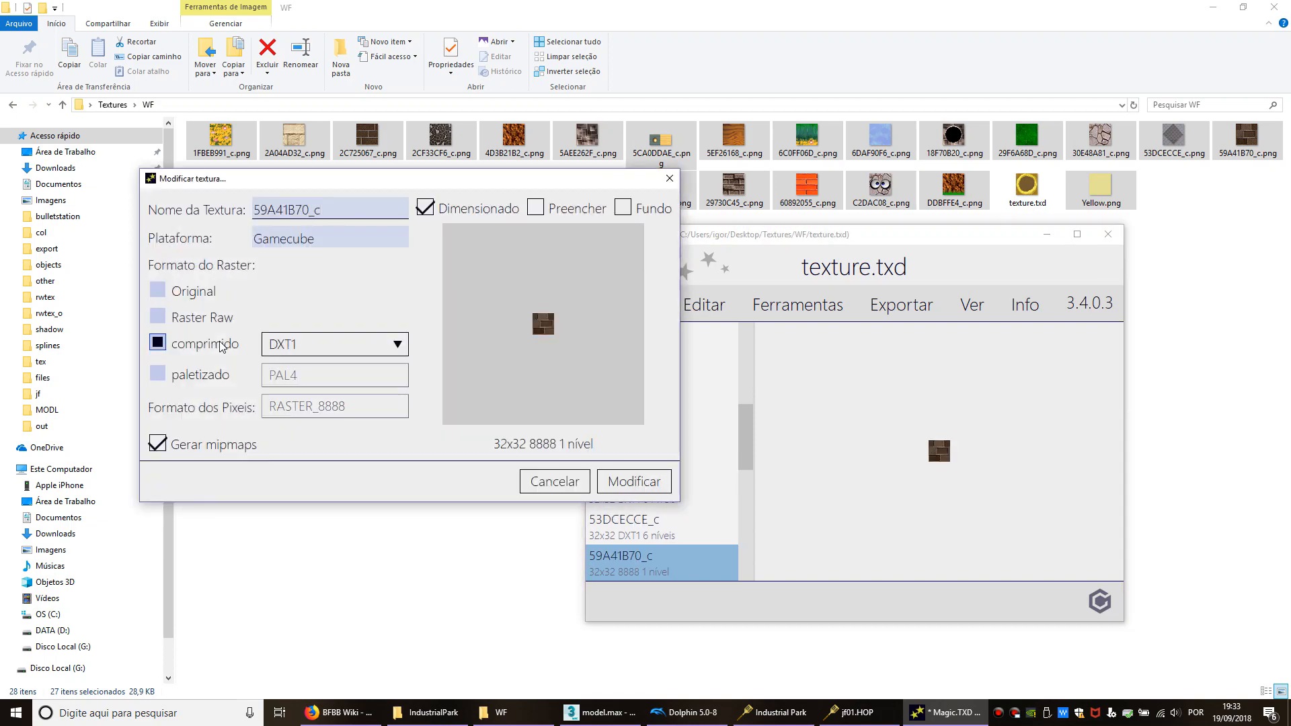
{"action": "key", "text": "Return"}
{"action": "key", "text": "Down"}
{"action": "key", "text": "ctrl+m"}
{"action": "left_click", "coordinate": [222, 347]}
{"action": "key", "text": "Return"}
{"action": "key", "text": "Down"}
{"action": "key", "text": "ctrl+m"}
{"action": "left_click", "coordinate": [222, 347]}
{"action": "key", "text": "Return"}
{"action": "key", "text": "Down"}
{"action": "key", "text": "ctrl+m"}
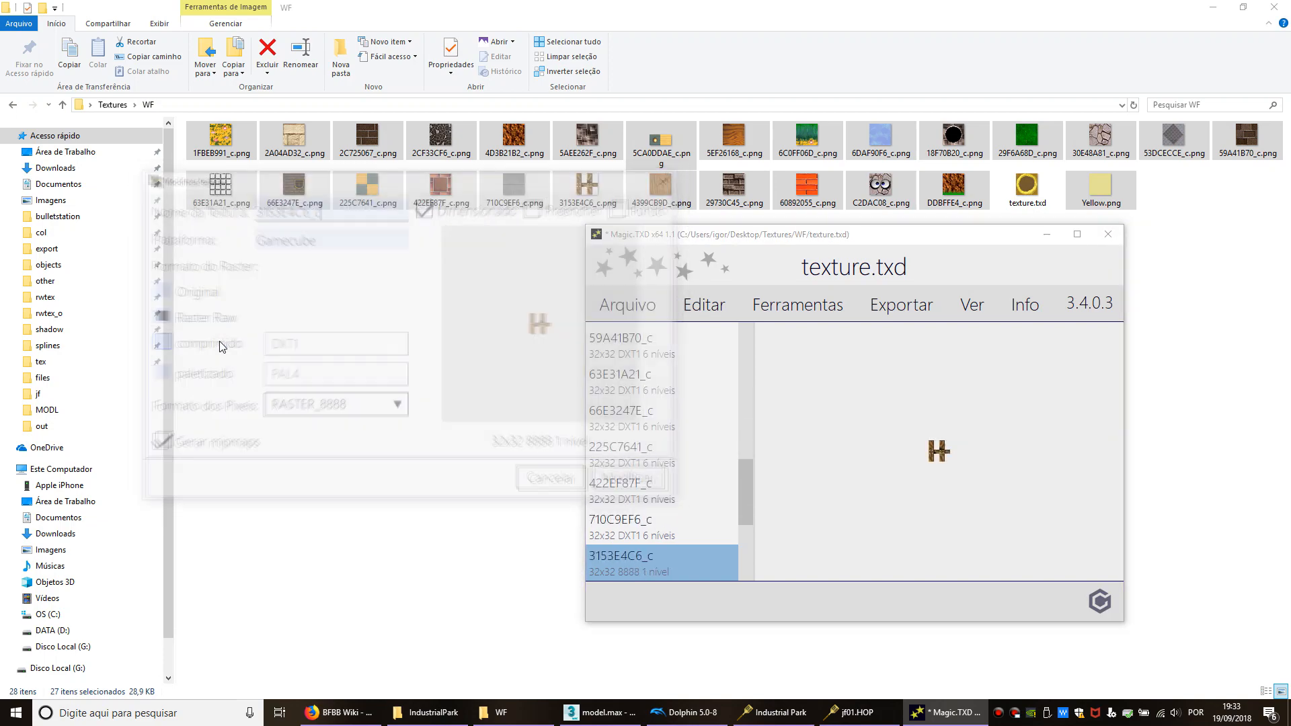
{"action": "left_click", "coordinate": [222, 347]}
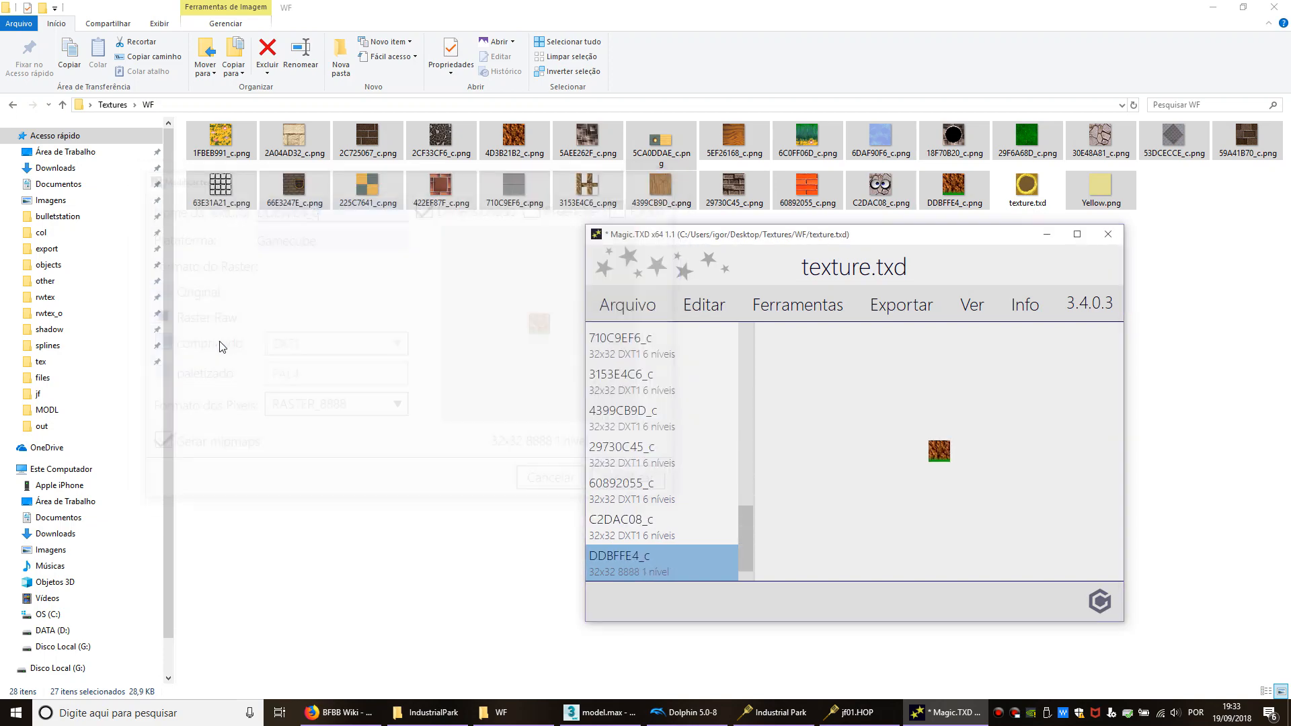
{"action": "key", "text": "ctrl+m"}
{"action": "key", "text": "Return"}
Step: Delete the bamboo_ends texture from the dictionary, save texture.txd and close Magic.TXD
{"action": "key", "text": "Up"}
{"action": "key", "text": "Up"}
{"action": "key", "text": "Up"}
{"action": "key", "text": "Up"}
{"action": "key", "text": "Up"}
{"action": "key", "text": "Up"}
{"action": "key", "text": "Up"}
{"action": "key", "text": "Up"}
{"action": "key", "text": "Up"}
{"action": "key", "text": "Up"}
{"action": "key", "text": "Up"}
{"action": "key", "text": "Up"}
{"action": "key", "text": "Up"}
{"action": "key", "text": "Up"}
{"action": "key", "text": "Up"}
{"action": "key", "text": "Up"}
{"action": "key", "text": "Up"}
{"action": "key", "text": "Up"}
{"action": "key", "text": "Up"}
{"action": "key", "text": "Up"}
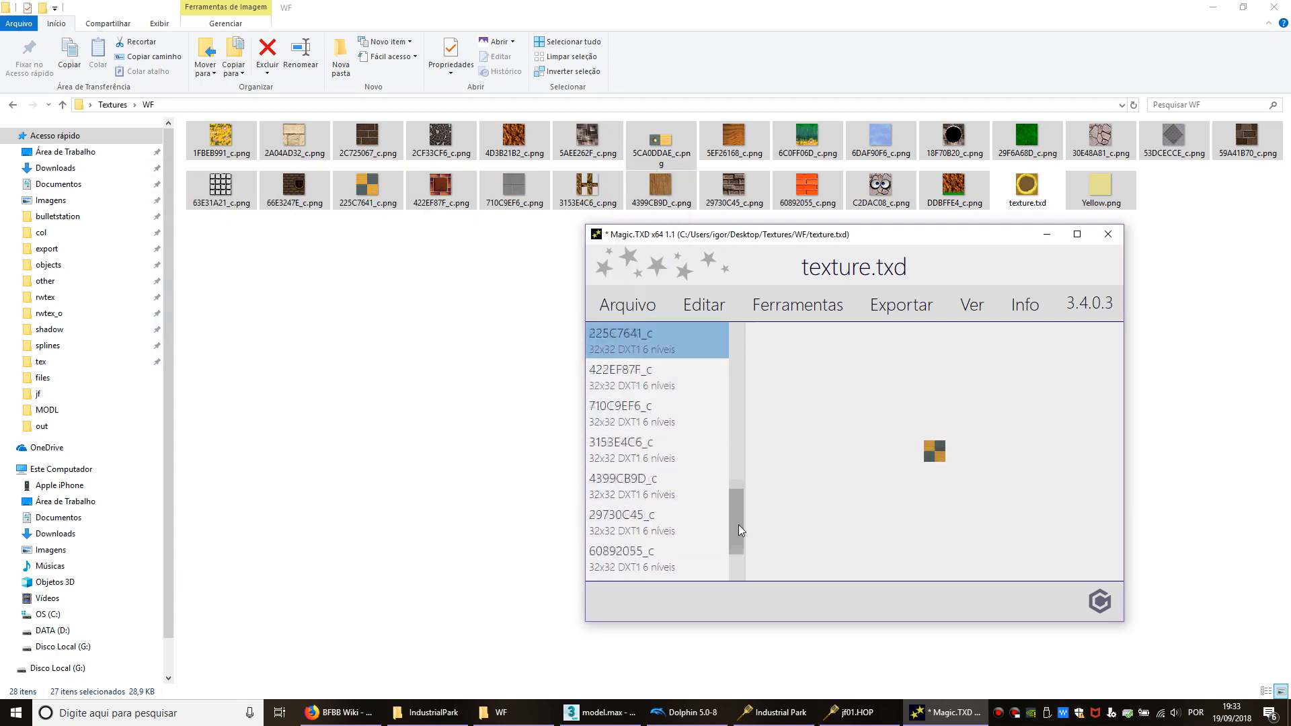
{"action": "key", "text": "Delete"}
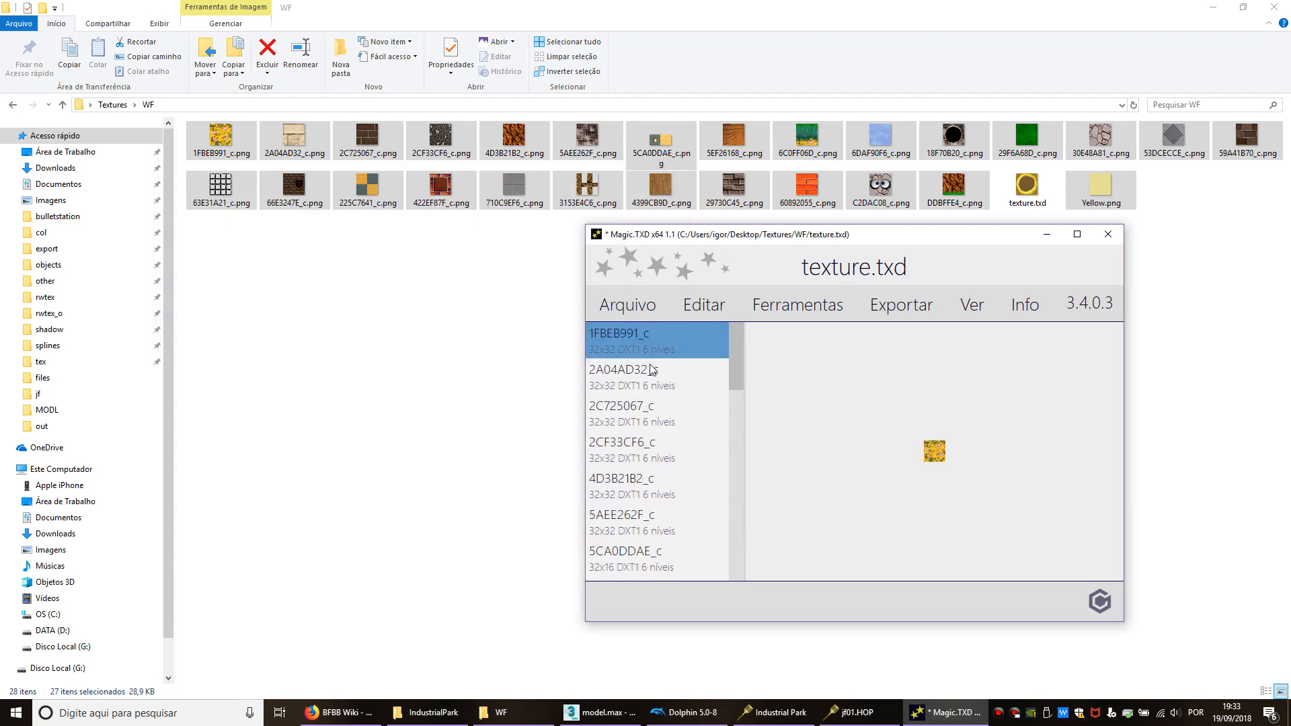
{"action": "key", "text": "ctrl+s"}
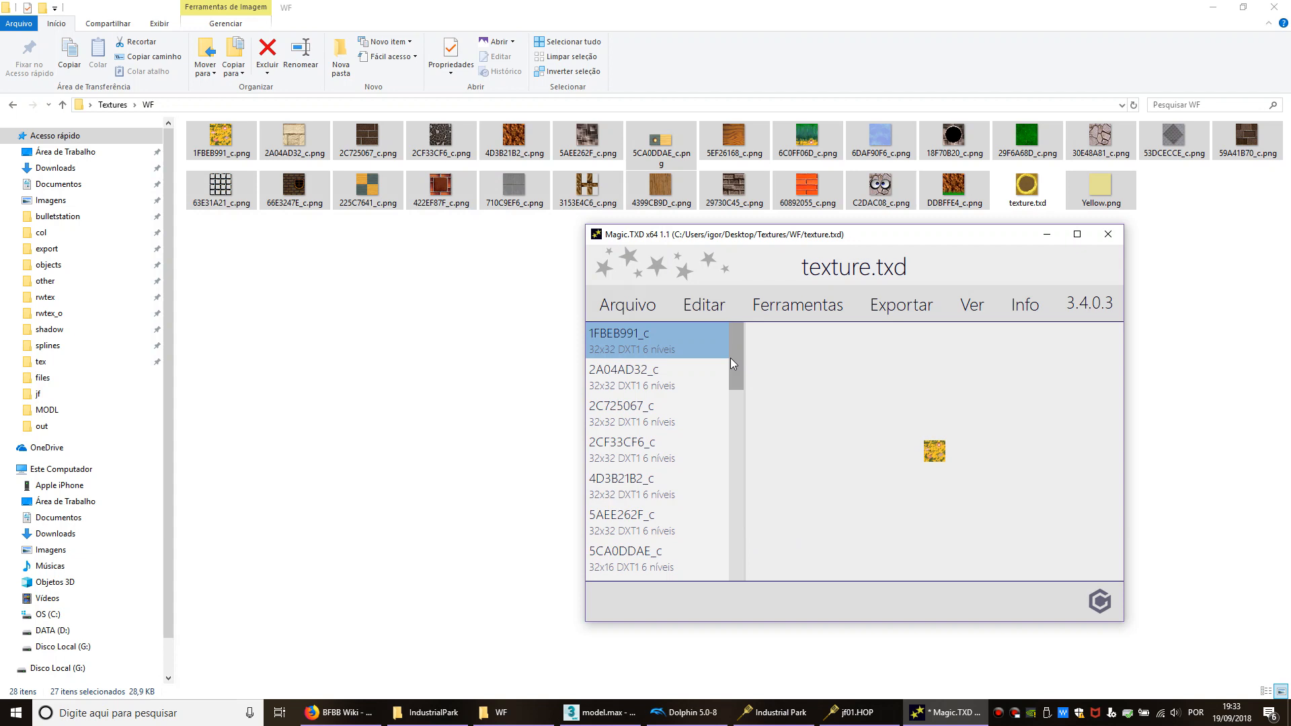
{"action": "left_click", "coordinate": [1107, 234]}
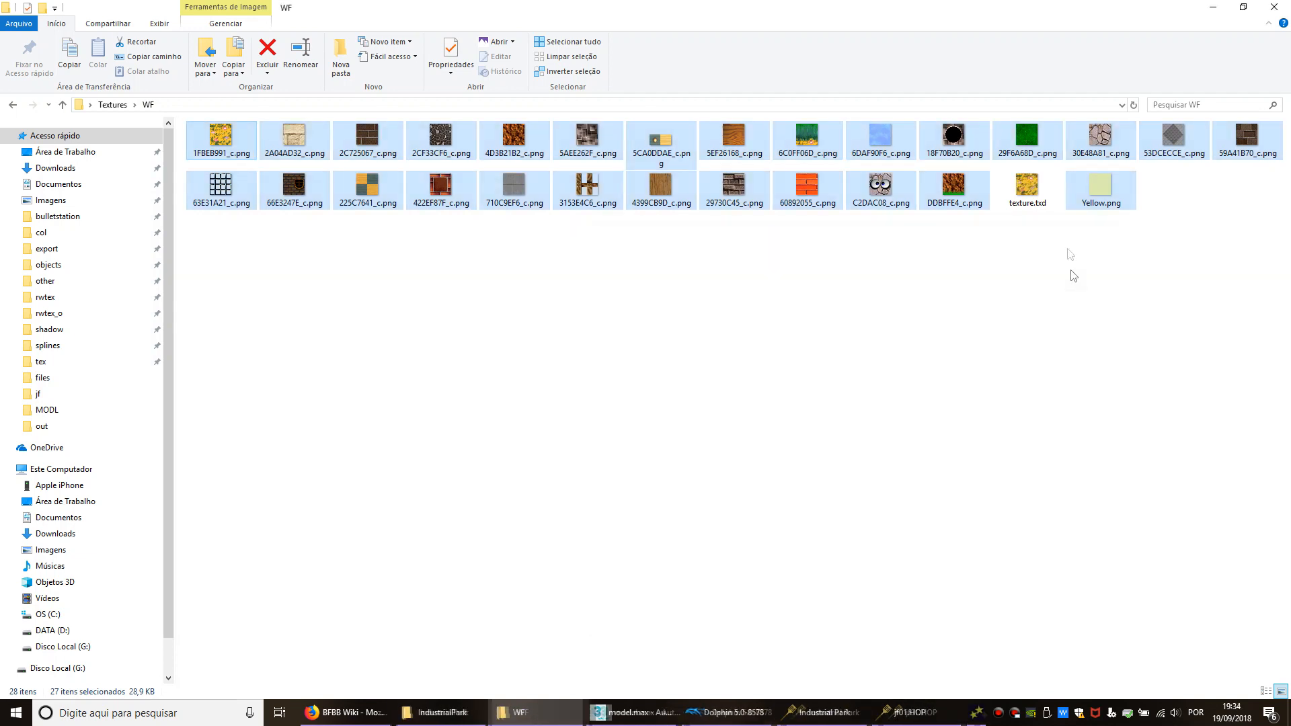
Step: Switch to the jf01.HOP archive editor and import the texture.txd archive from the Textures\WF folder
{"action": "left_click", "coordinate": [1027, 188]}
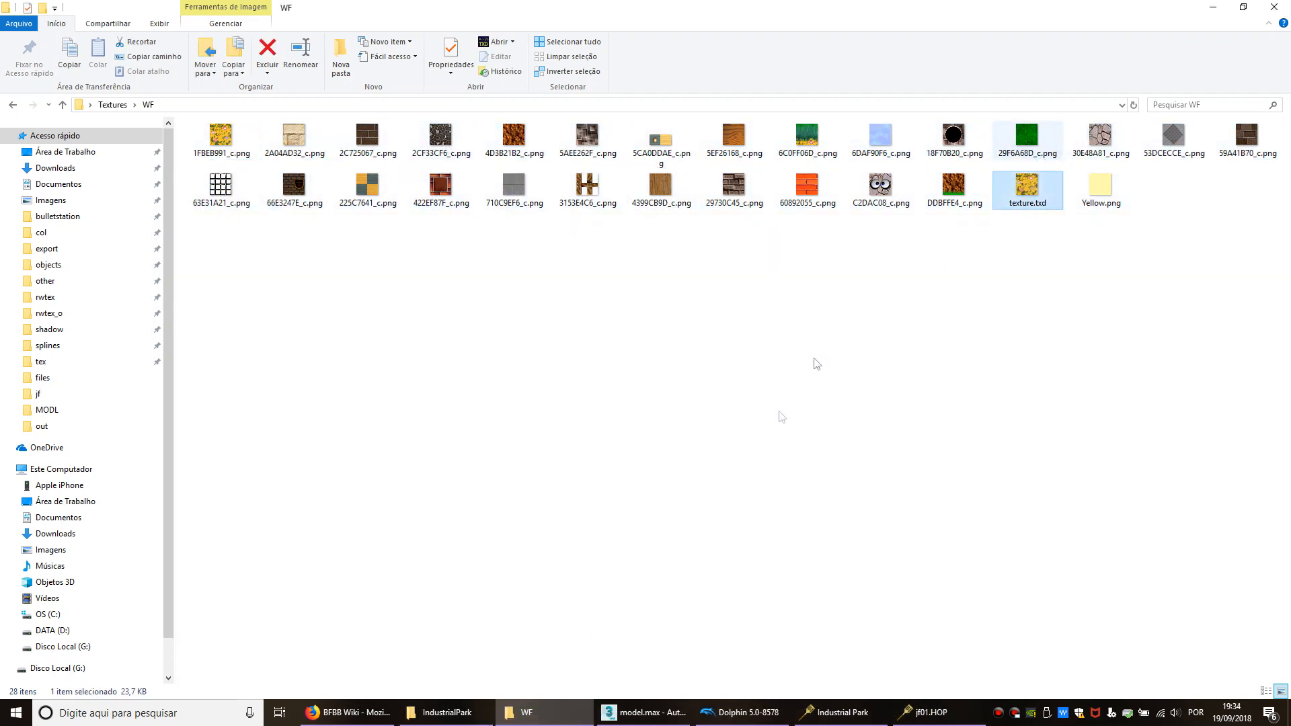
{"action": "left_click", "coordinate": [937, 585]}
{"action": "left_click", "coordinate": [954, 714]}
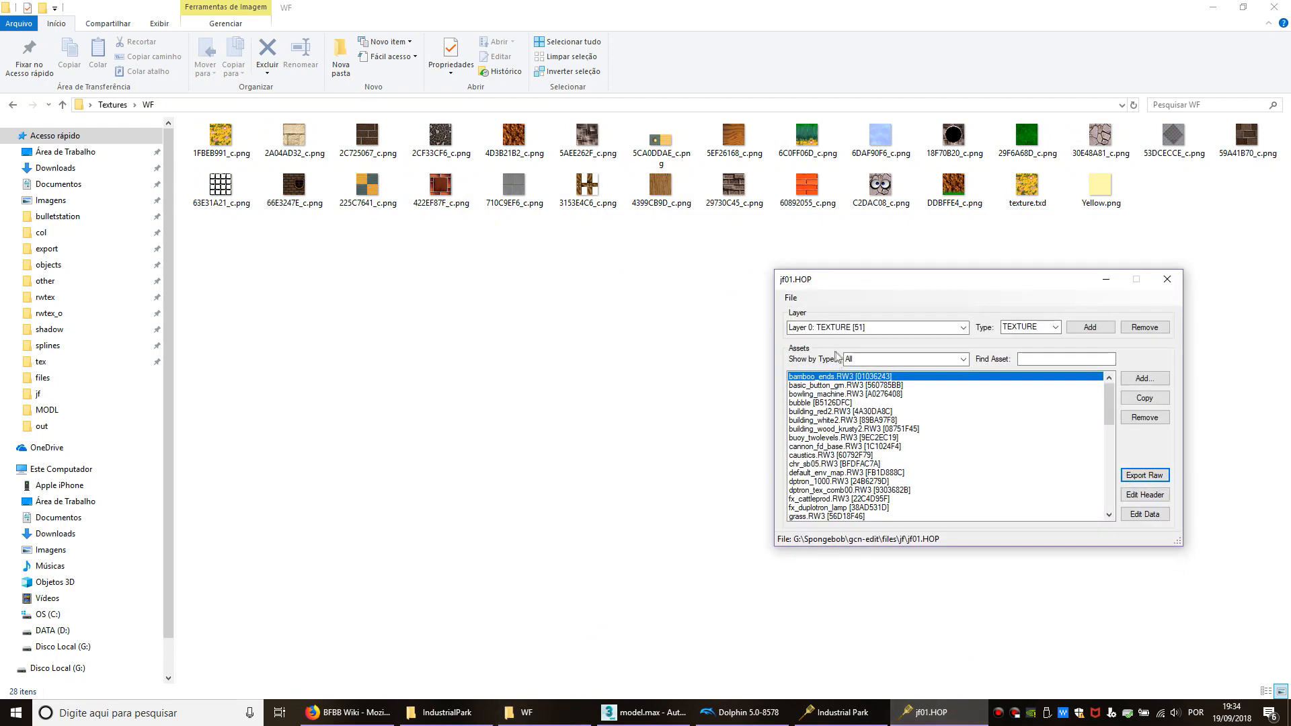
{"action": "left_click", "coordinate": [797, 298]}
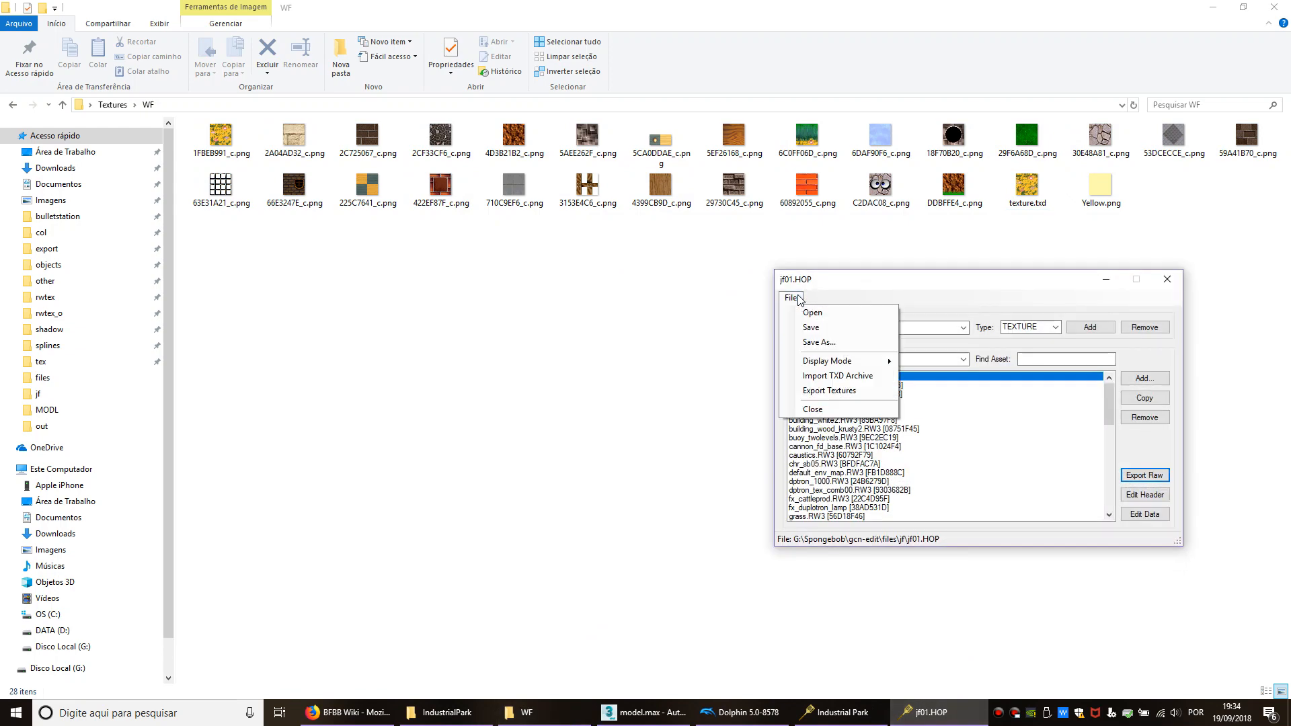
{"action": "left_click", "coordinate": [854, 378]}
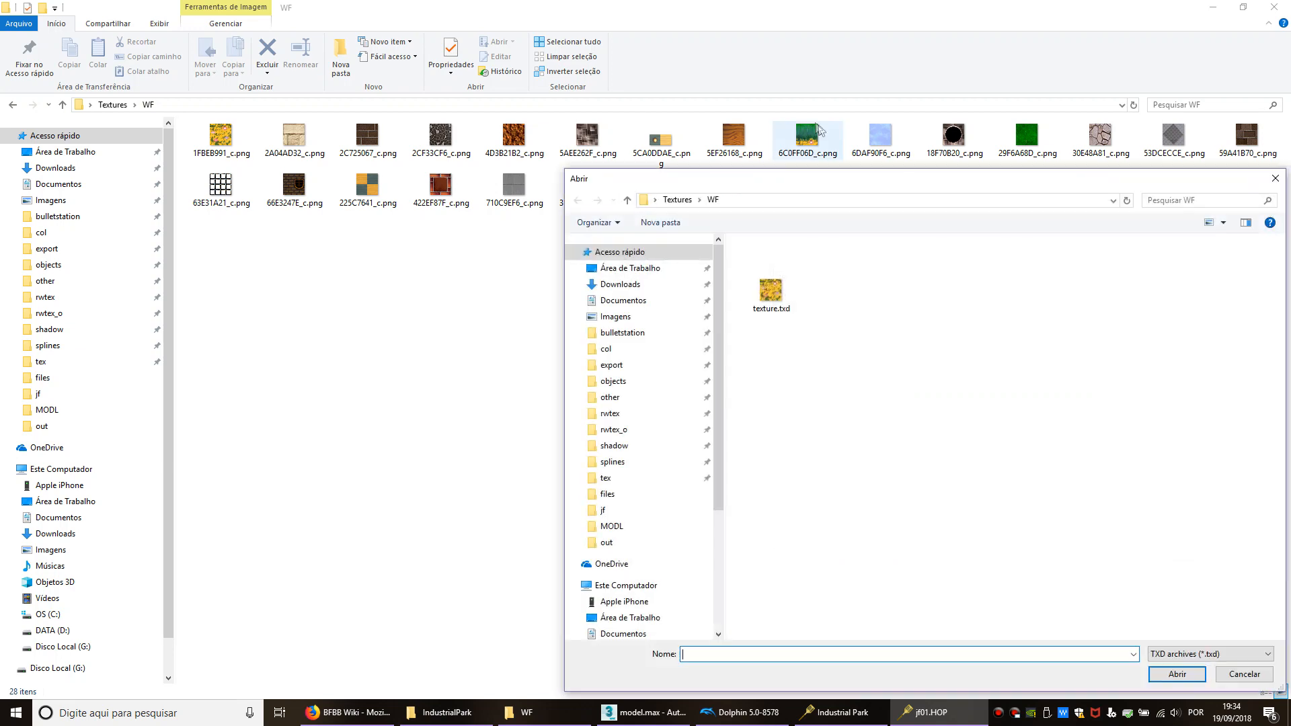
{"action": "double_click", "coordinate": [770, 295]}
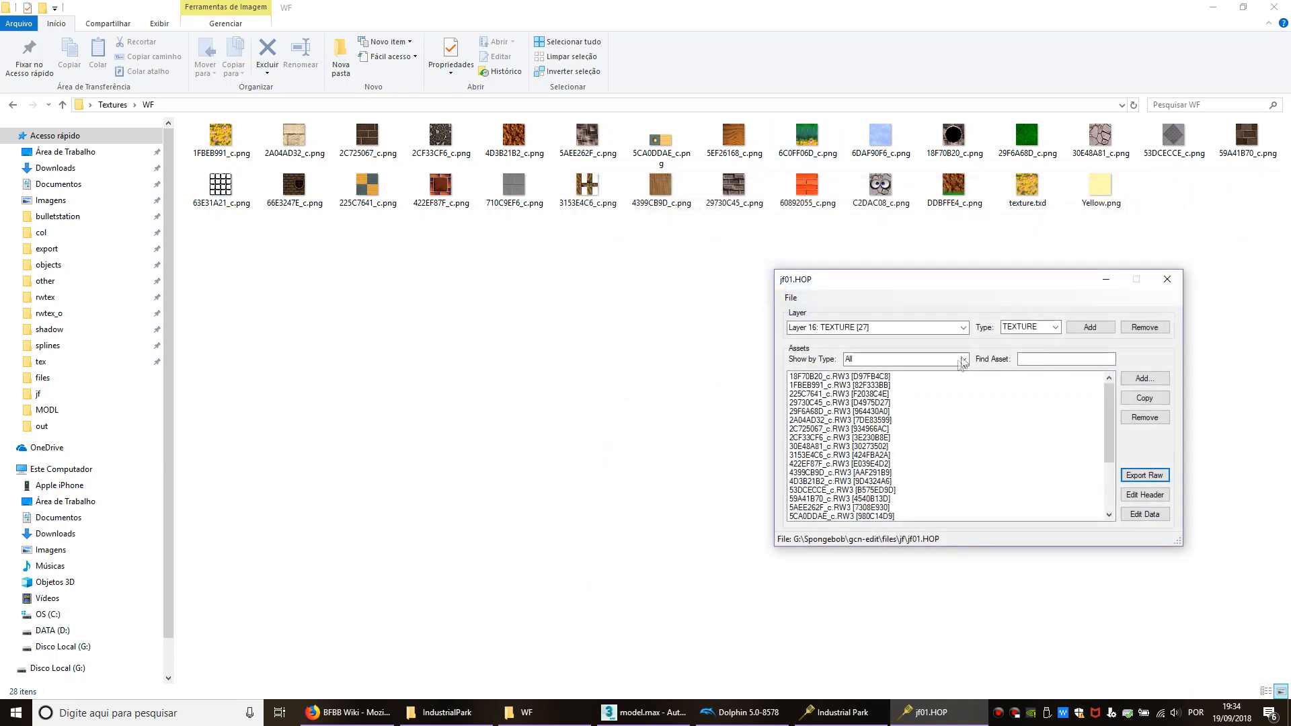
Step: Review the assets in Layer 16: TEXTURE and save jf01.HOP
{"action": "left_click", "coordinate": [963, 327]}
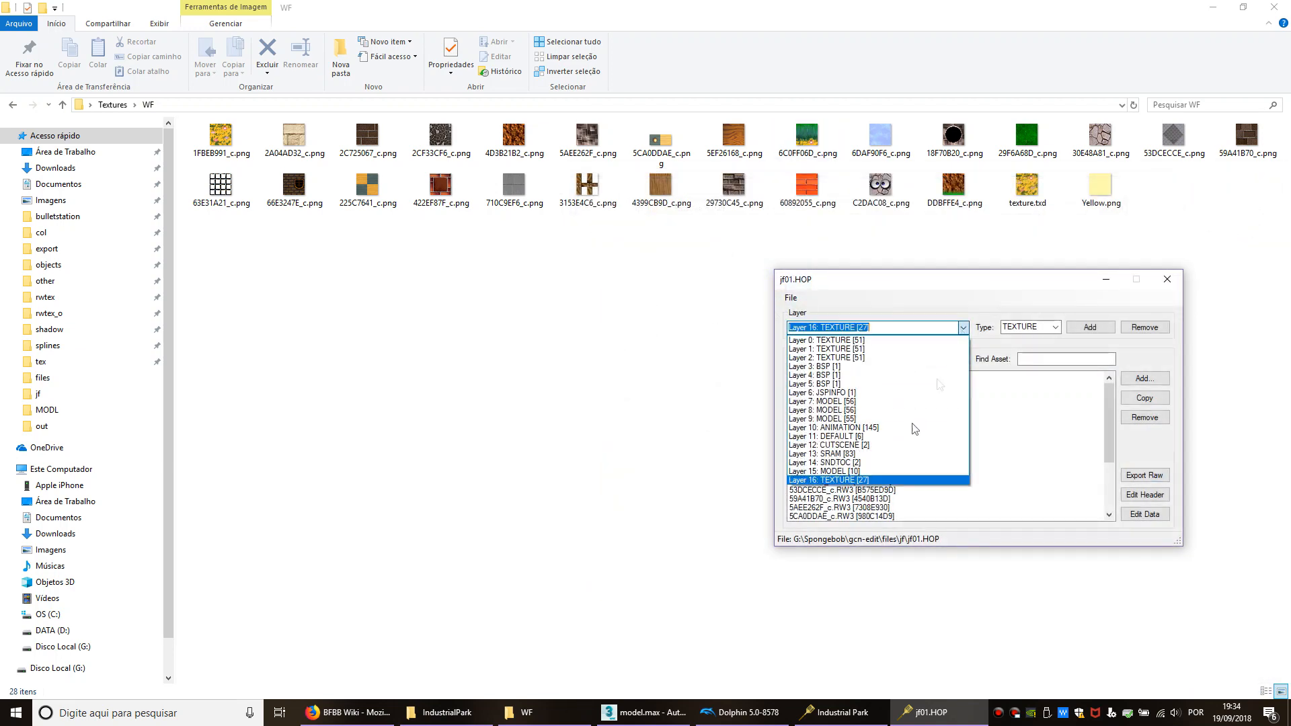
{"action": "left_click", "coordinate": [830, 482]}
{"action": "mouse_move", "coordinate": [1109, 394]}
{"action": "left_mouse_down"}
{"action": "mouse_move", "coordinate": [1103, 462]}
{"action": "mouse_move", "coordinate": [1102, 400]}
{"action": "left_mouse_up"}
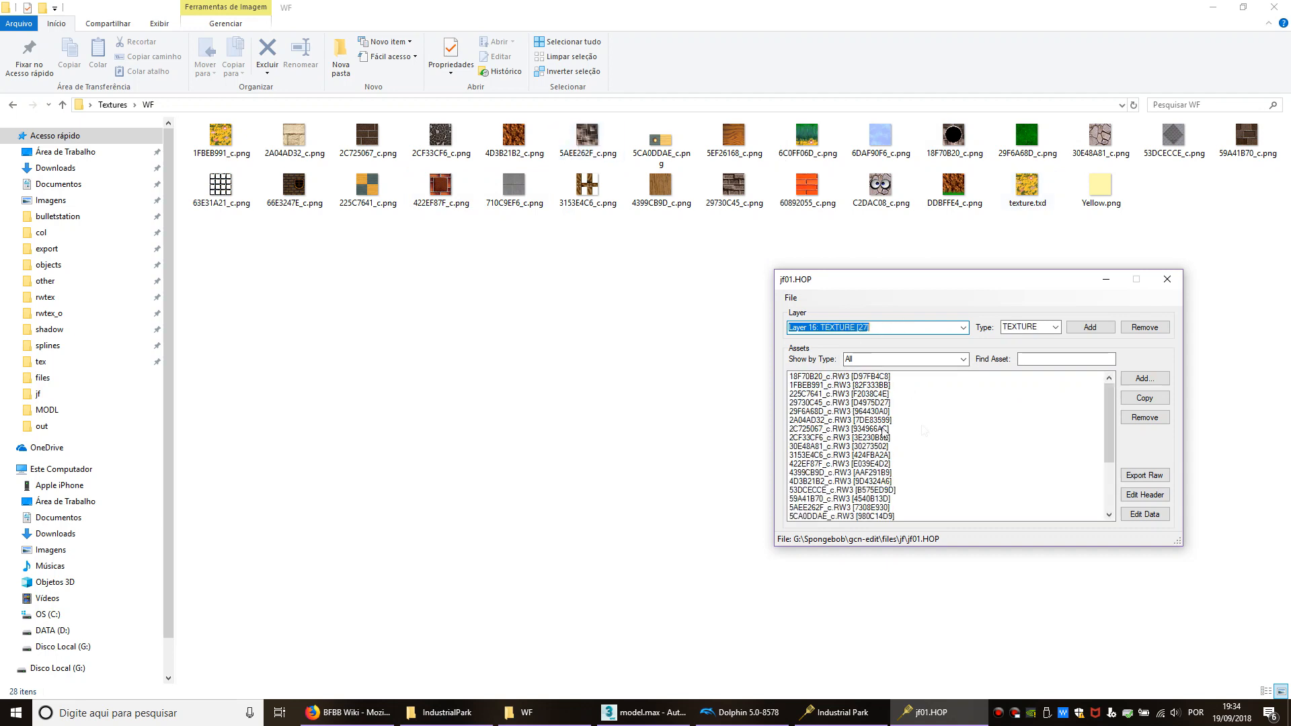
{"action": "left_click", "coordinate": [790, 298]}
{"action": "left_click", "coordinate": [802, 326]}
{"action": "left_click", "coordinate": [1106, 280]}
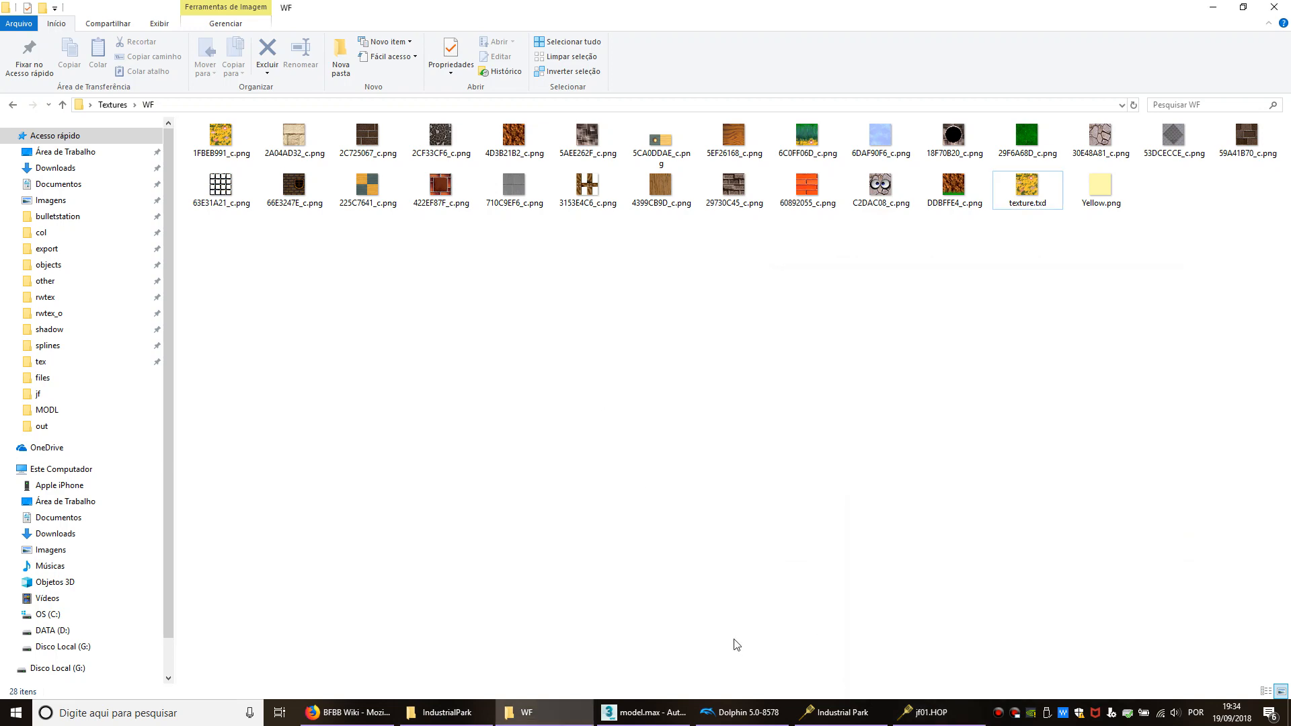
Step: Switch to Dolphin and launch the first 0,00 B entry of SpongeBob SquarePants: Battle for Bikini Bottom
{"action": "left_click", "coordinate": [746, 714]}
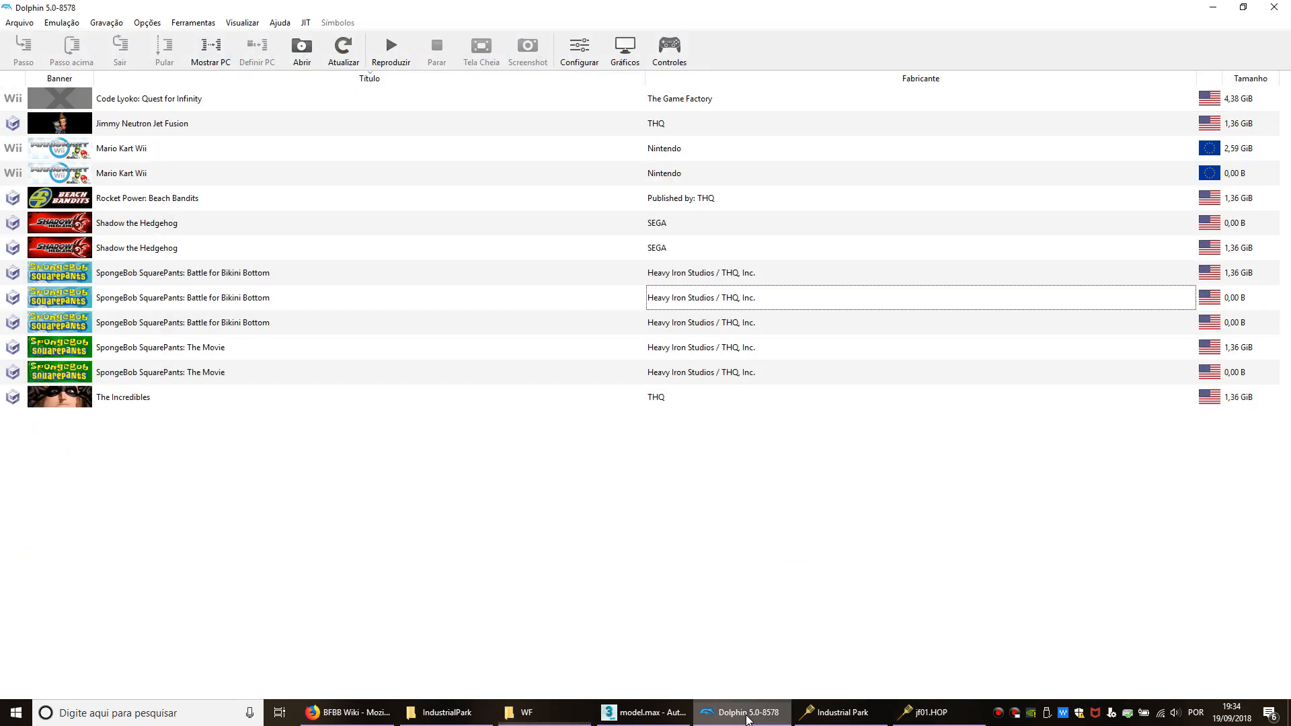
{"action": "left_click", "coordinate": [751, 304]}
{"action": "double_click", "coordinate": [752, 303]}
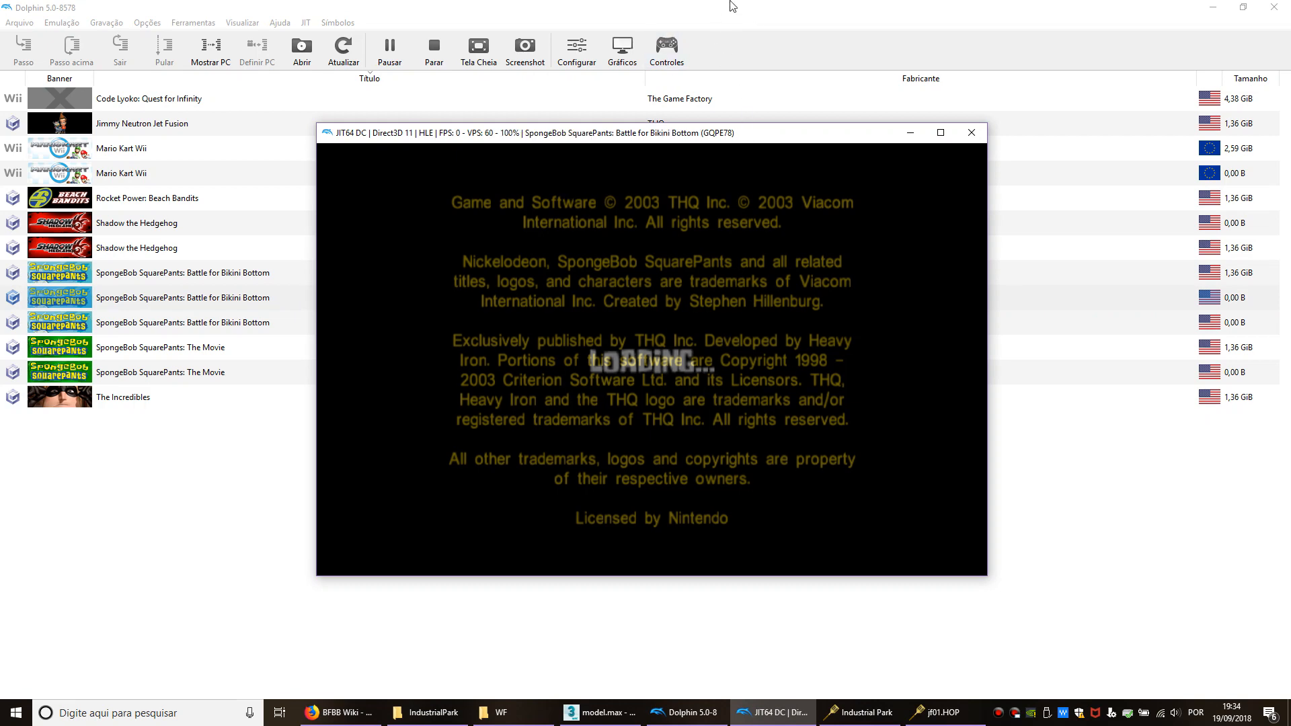
{"action": "left_click", "coordinate": [498, 713]}
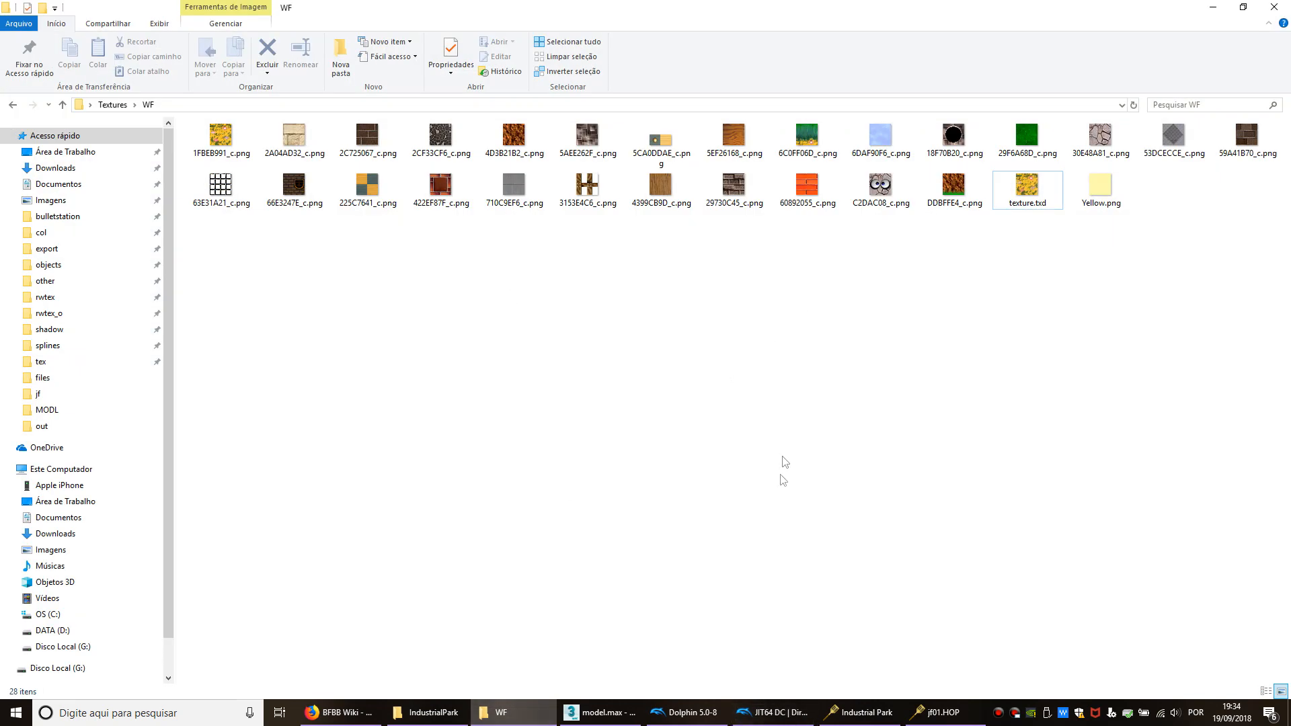
{"action": "left_click", "coordinate": [768, 711]}
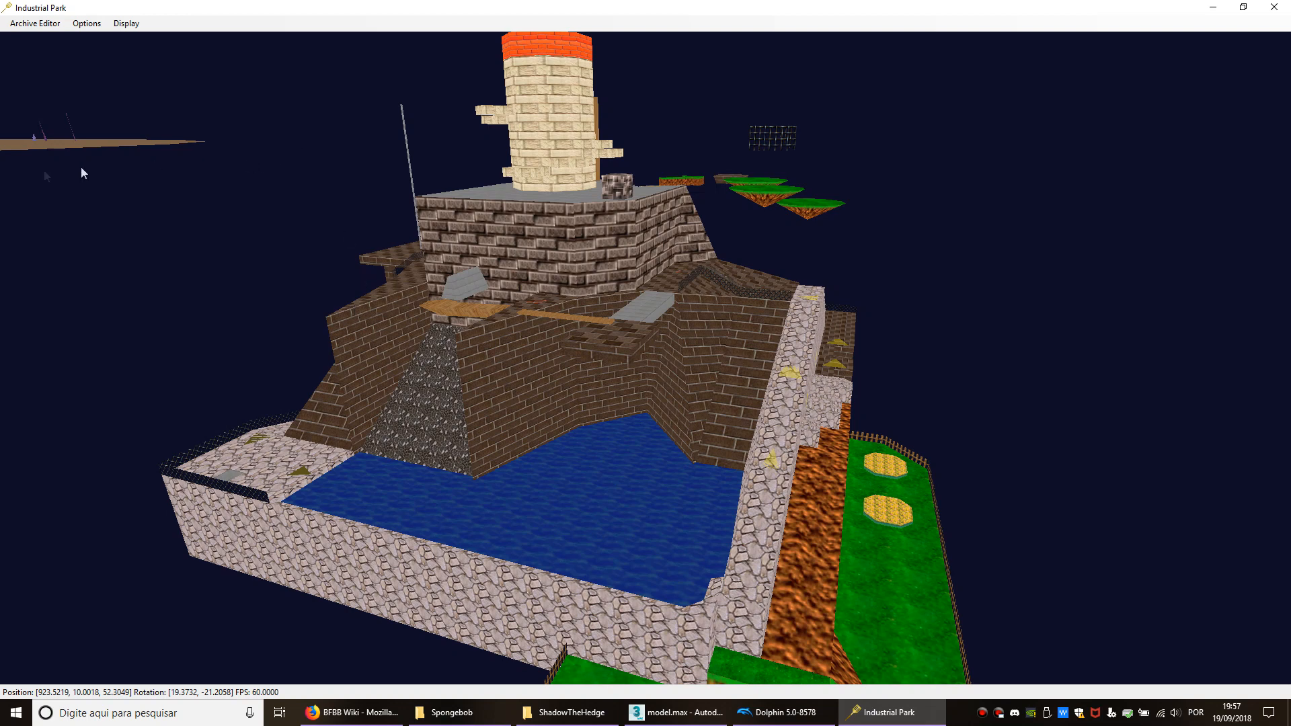
{"action": "left_click", "coordinate": [33, 26]}
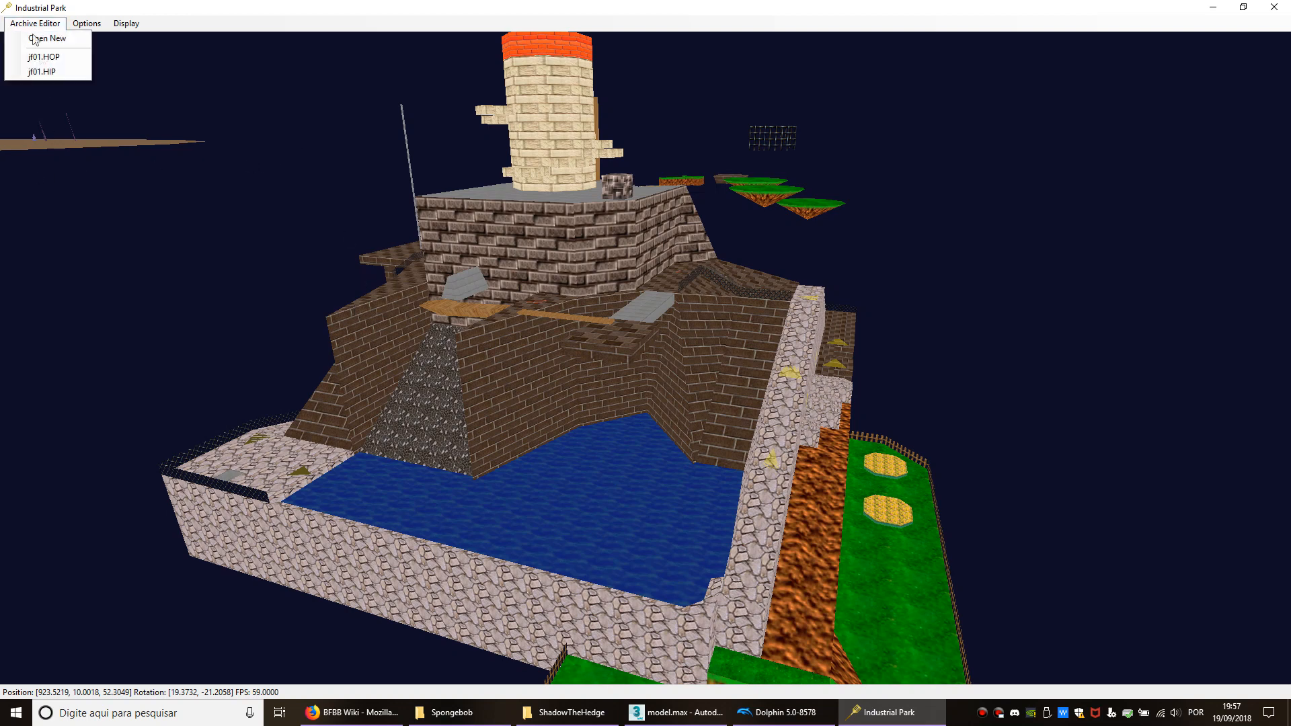
{"action": "left_click", "coordinate": [43, 71]}
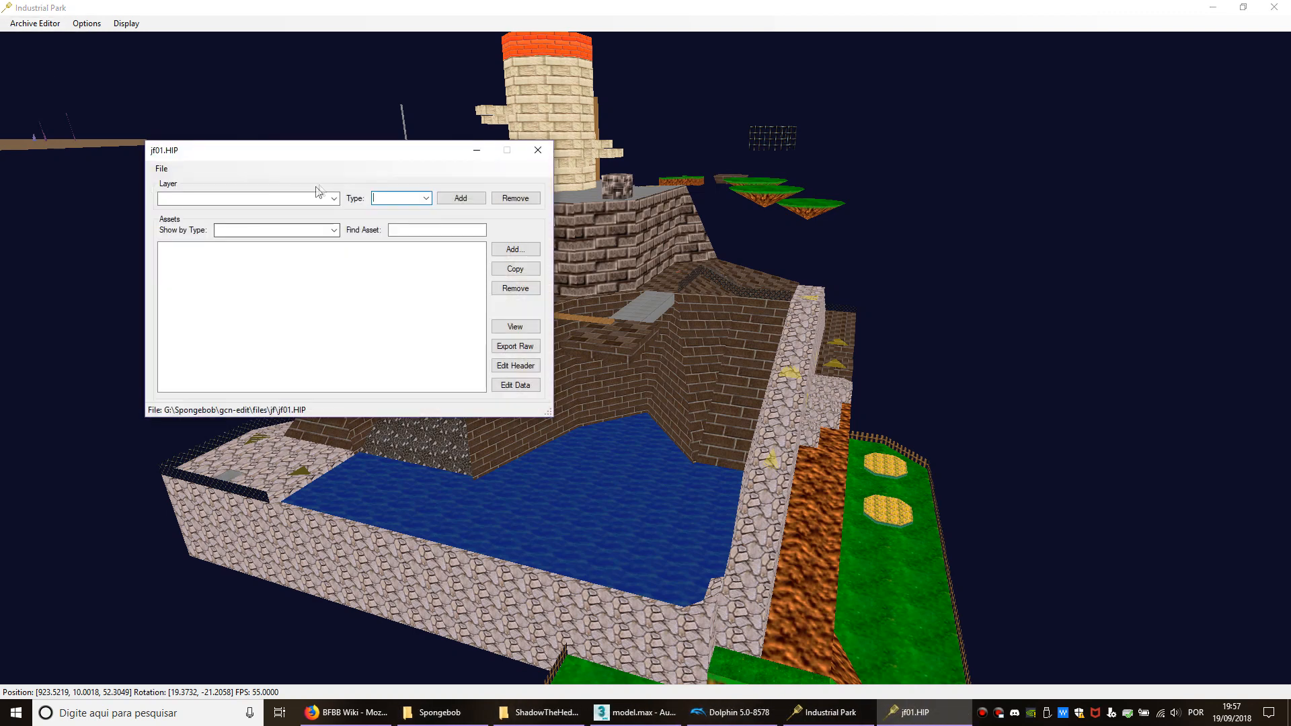
{"action": "left_click_drag", "start_coordinate": [310, 161], "coordinate": [310, 287]}
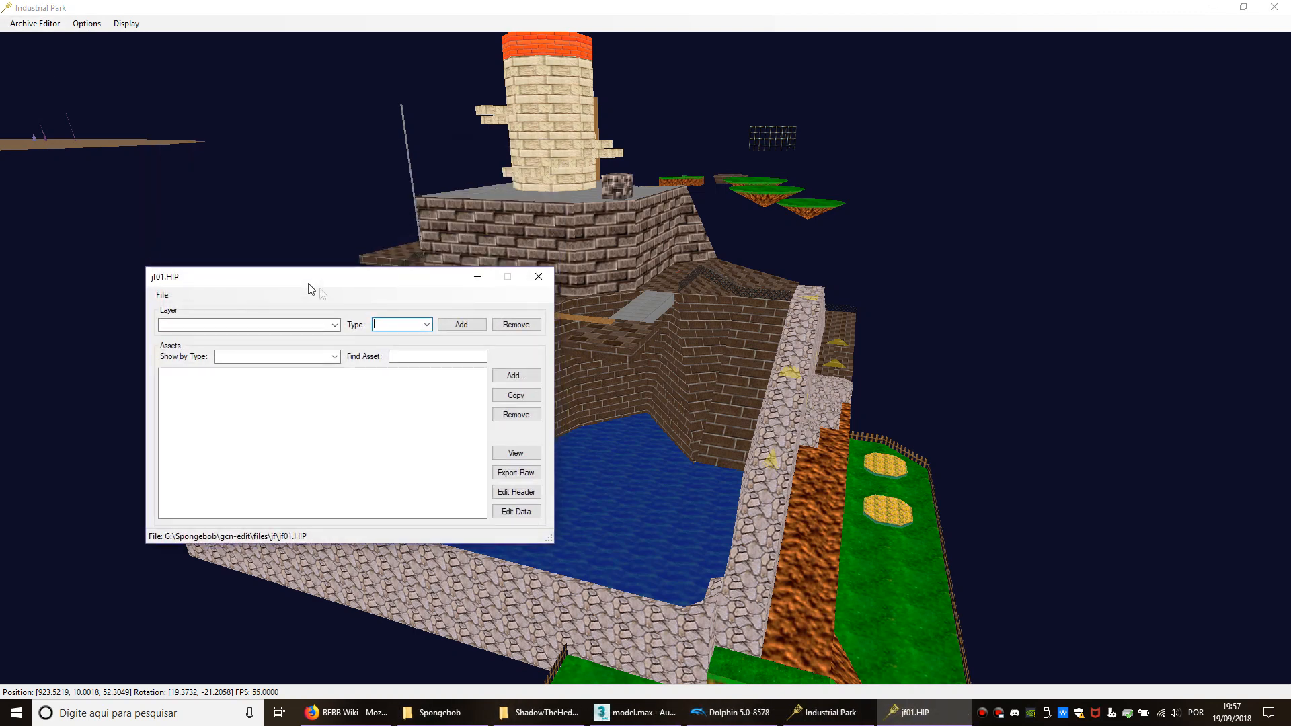
{"action": "left_click", "coordinate": [546, 277]}
Step: Open the jf01.HOP archive editor and import texture.txd from the Spongebob\tutorial\WF folder
{"action": "left_click", "coordinate": [35, 24]}
{"action": "left_click", "coordinate": [46, 58]}
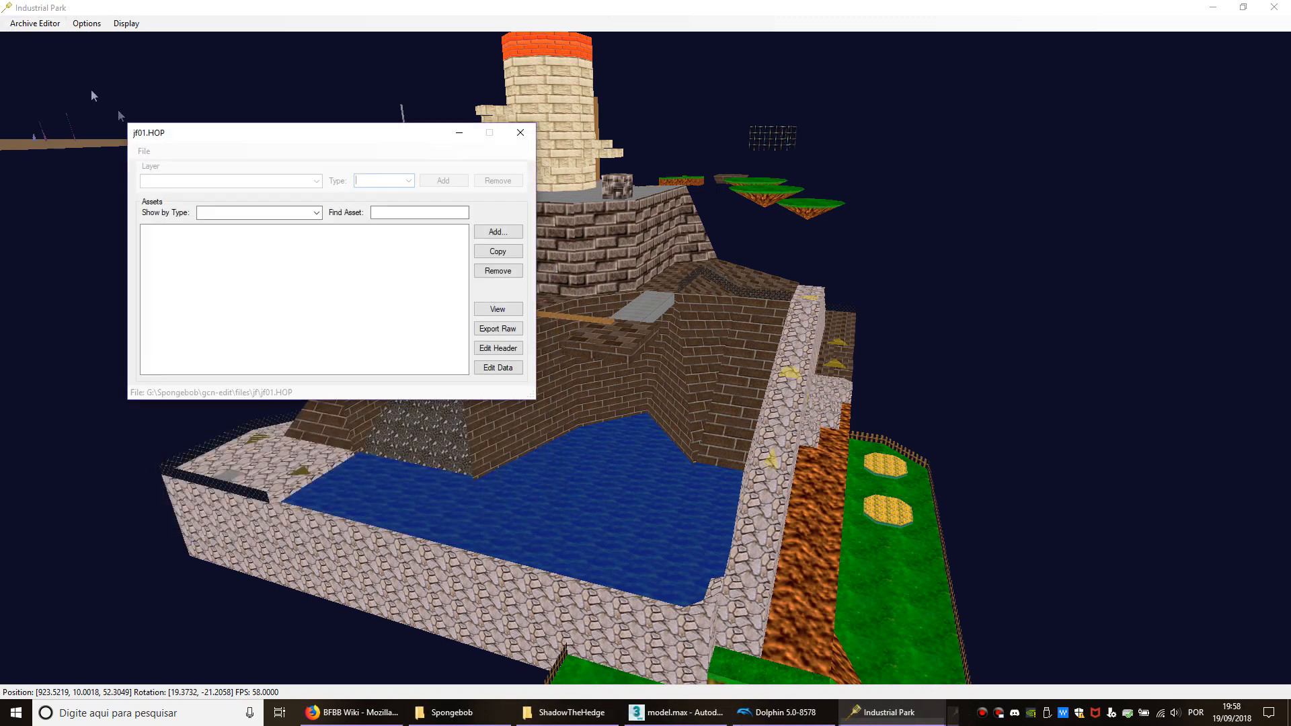
{"action": "left_click", "coordinate": [316, 182]}
{"action": "left_click", "coordinate": [143, 150]}
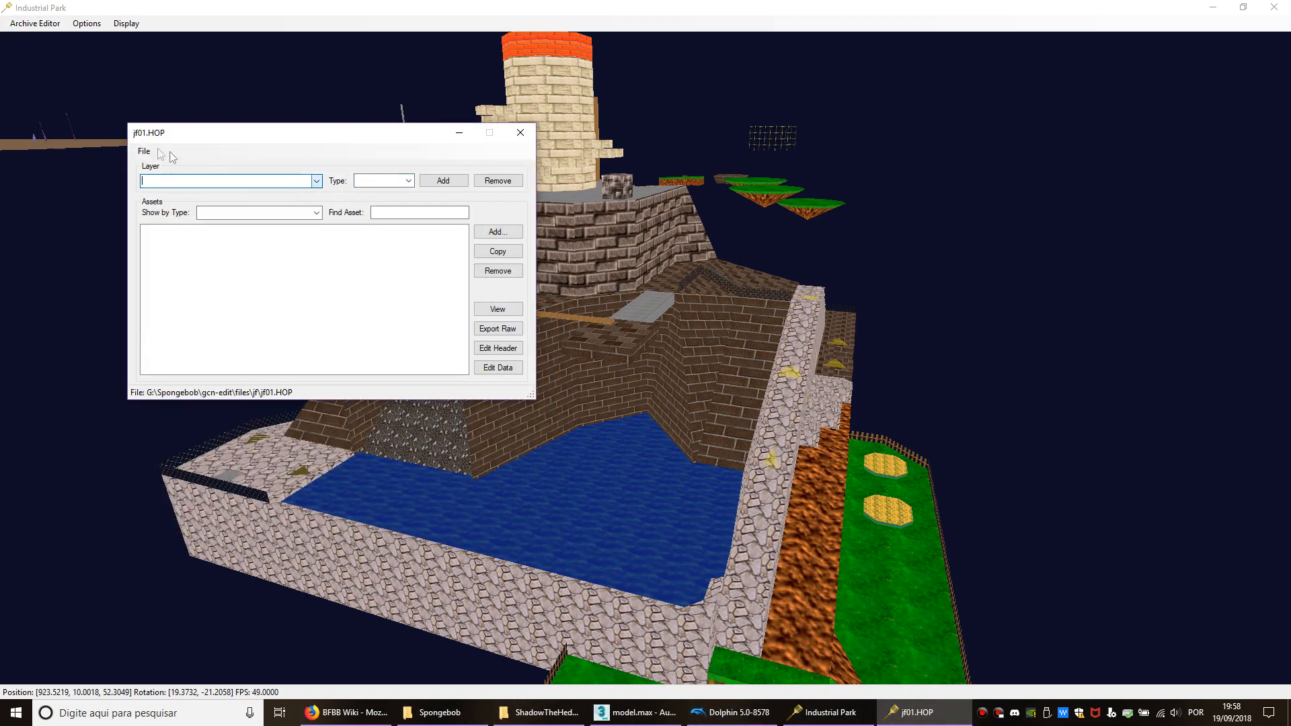
{"action": "left_click", "coordinate": [144, 151]}
{"action": "left_click", "coordinate": [192, 229]}
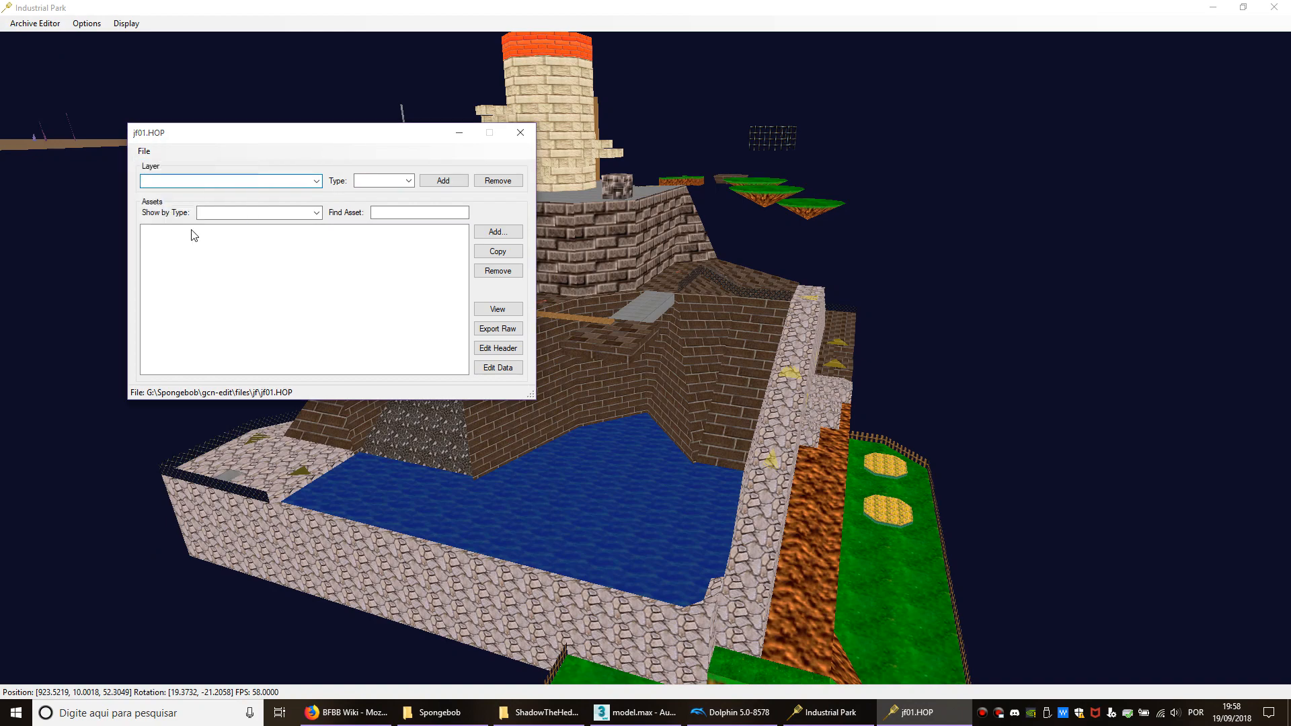
{"action": "left_click", "coordinate": [487, 176]}
{"action": "left_click", "coordinate": [450, 175]}
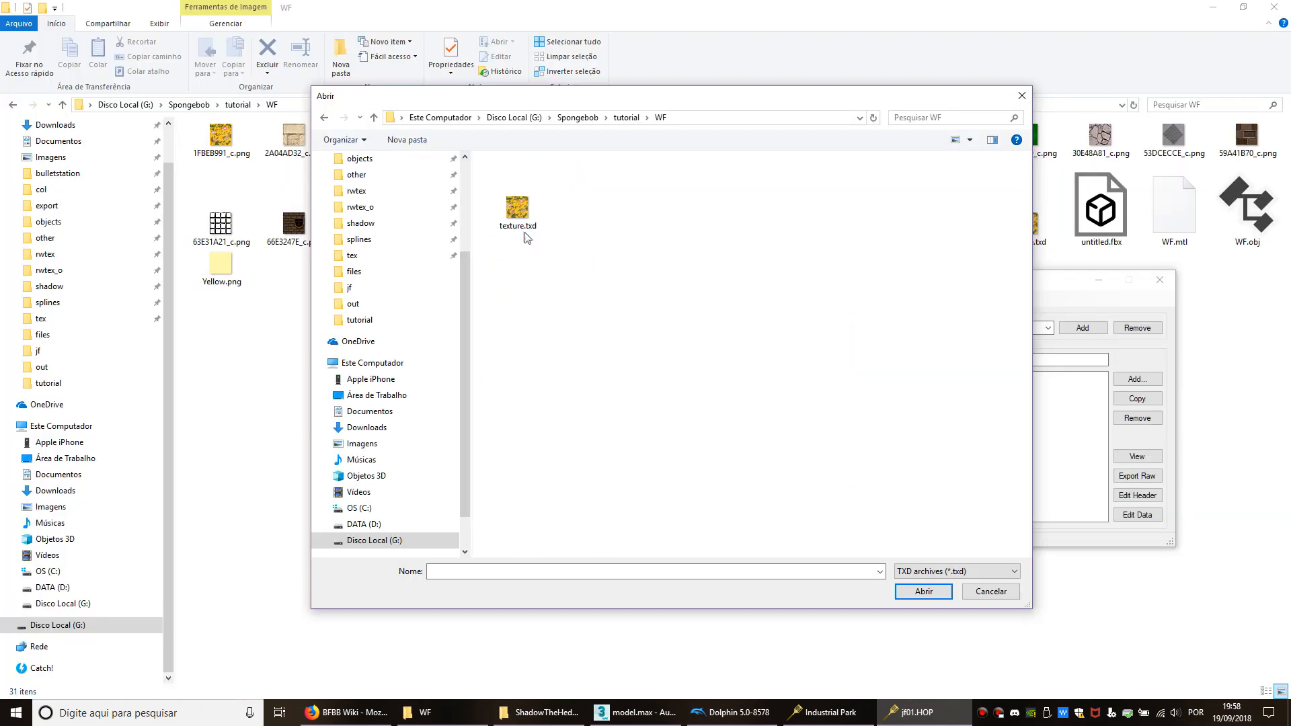
{"action": "double_click", "coordinate": [524, 233]}
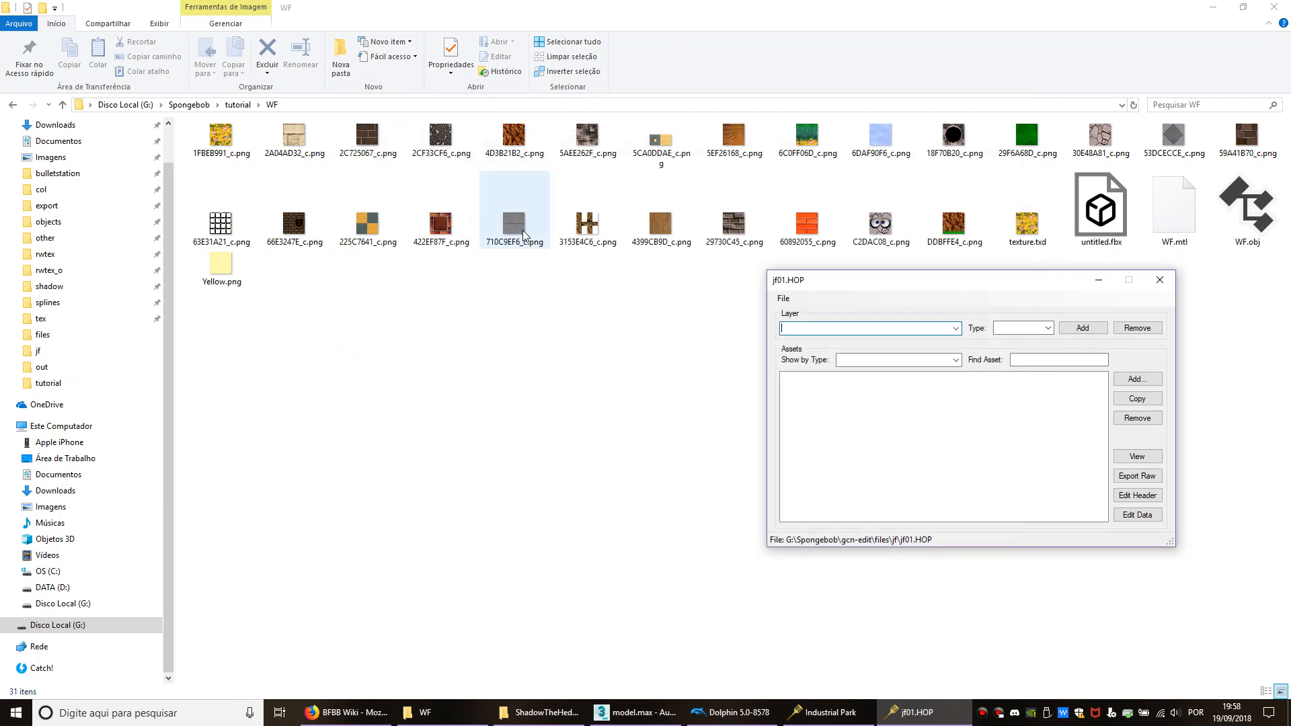
Step: Check the imported textures in Layer 2: TEXTURE, save jf01.HOP and close its archive editor
{"action": "left_click", "coordinate": [956, 328]}
{"action": "left_click", "coordinate": [901, 358]}
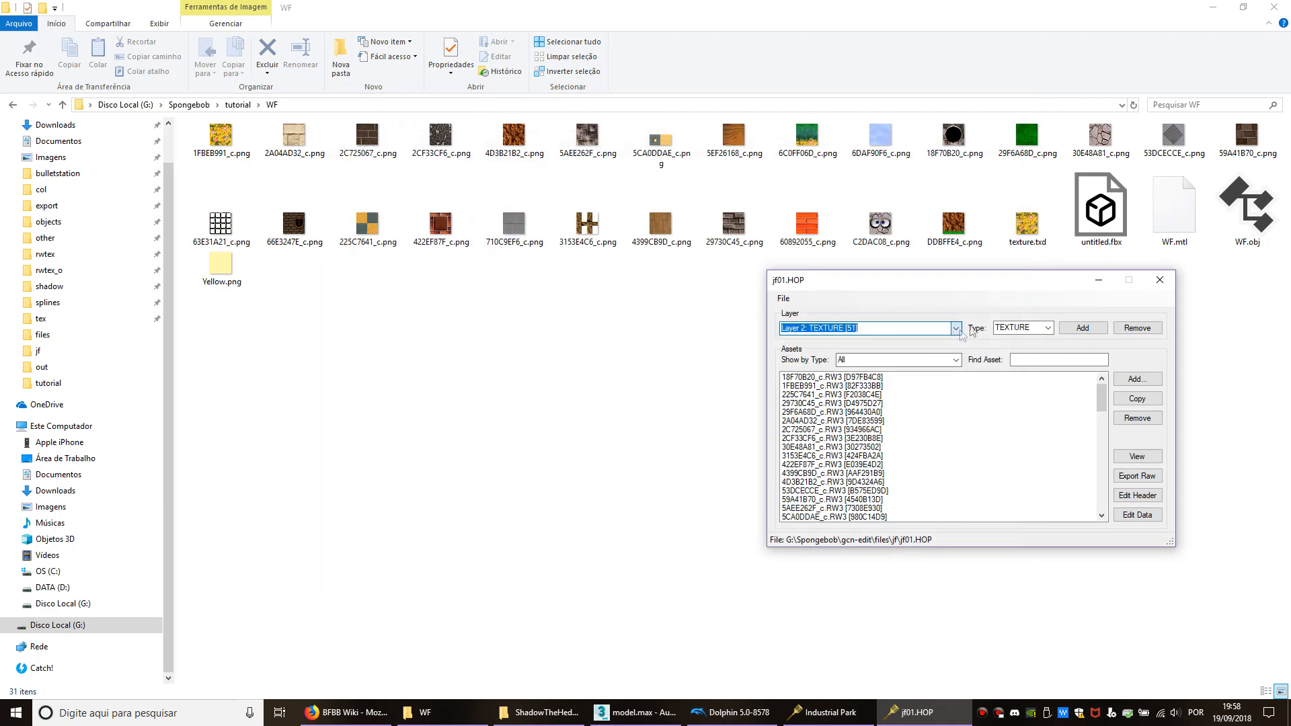
{"action": "scroll", "coordinate": [1093, 403], "scroll_direction": "down", "scroll_amount": 10}
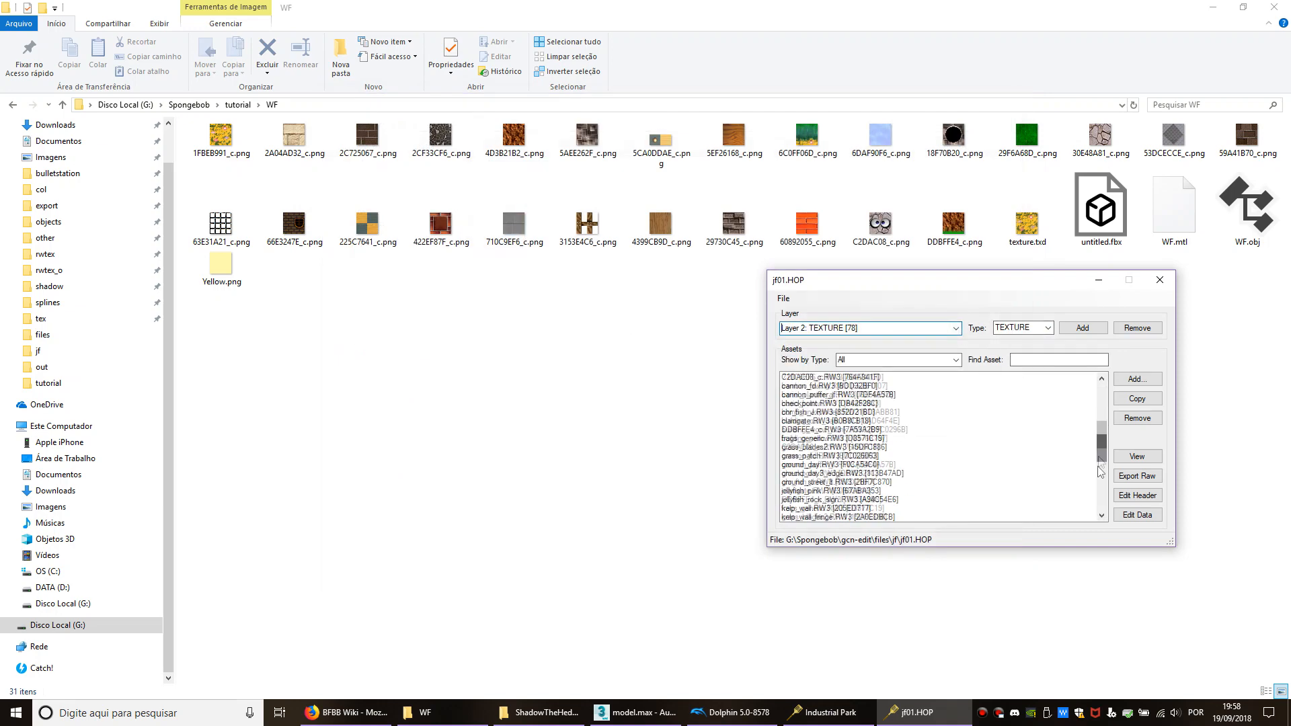
{"action": "left_click", "coordinate": [975, 402]}
{"action": "left_click", "coordinate": [783, 298]}
{"action": "left_click", "coordinate": [803, 328]}
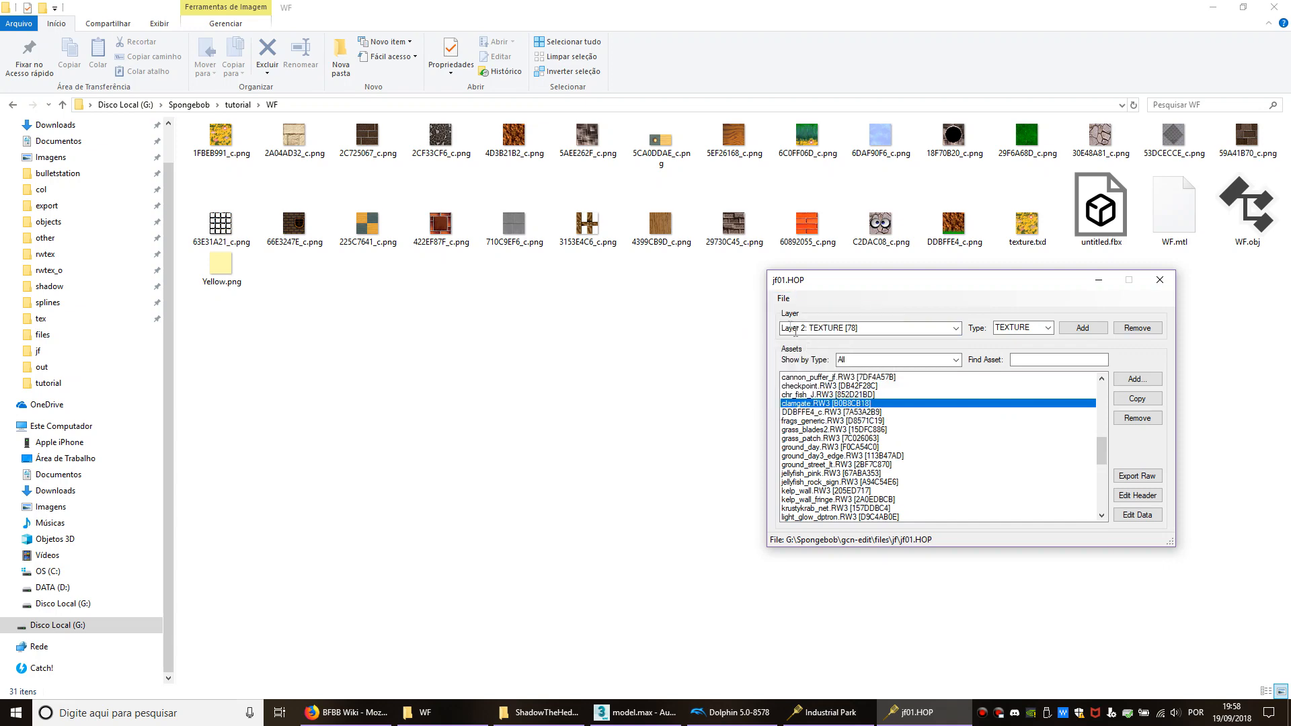
{"action": "left_click", "coordinate": [1160, 280]}
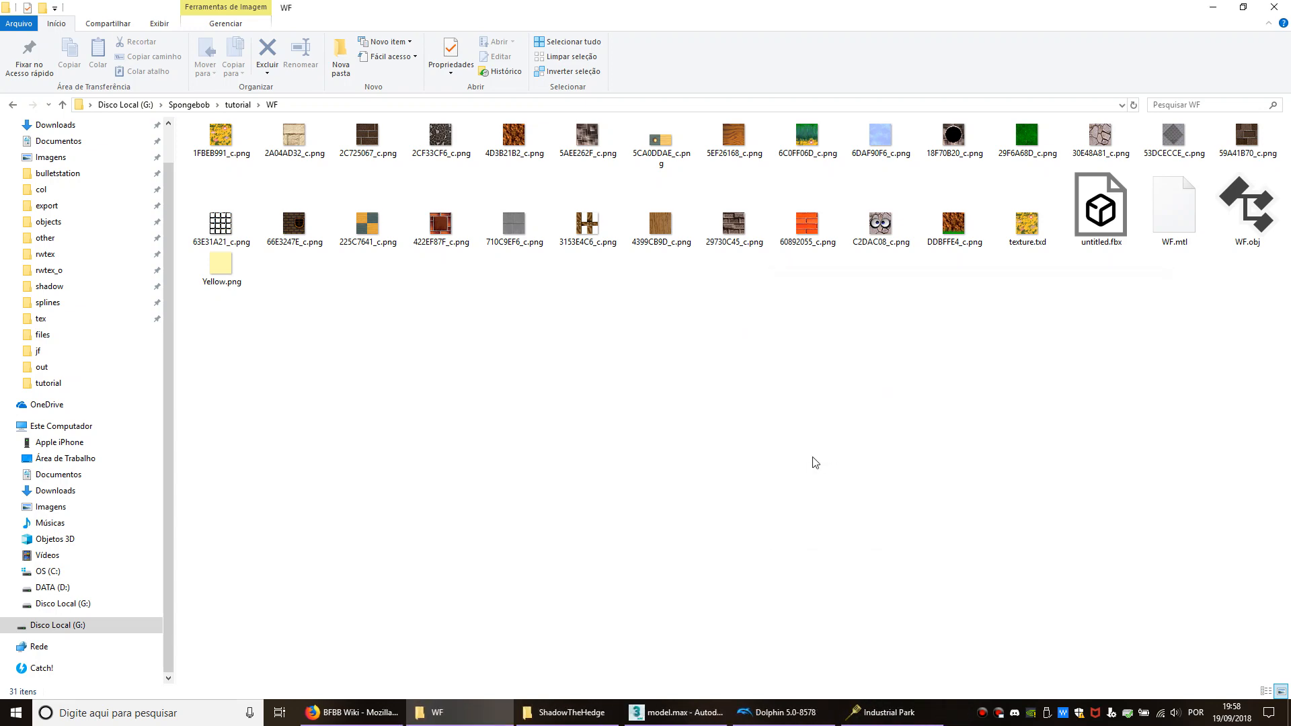
Step: Switch to Dolphin, test the level in the first 0,00 B Battle for Bikini Bottom entry and stop the emulation
{"action": "left_click", "coordinate": [809, 713]}
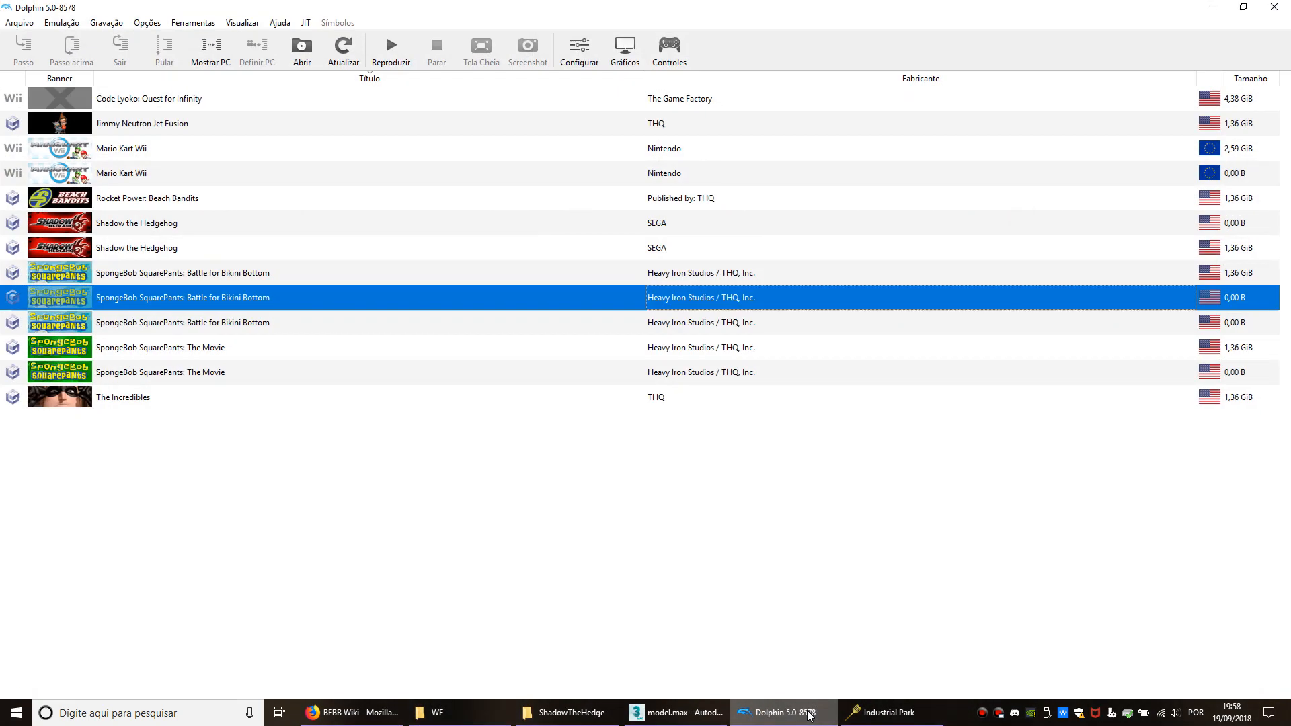
{"action": "left_click", "coordinate": [697, 714]}
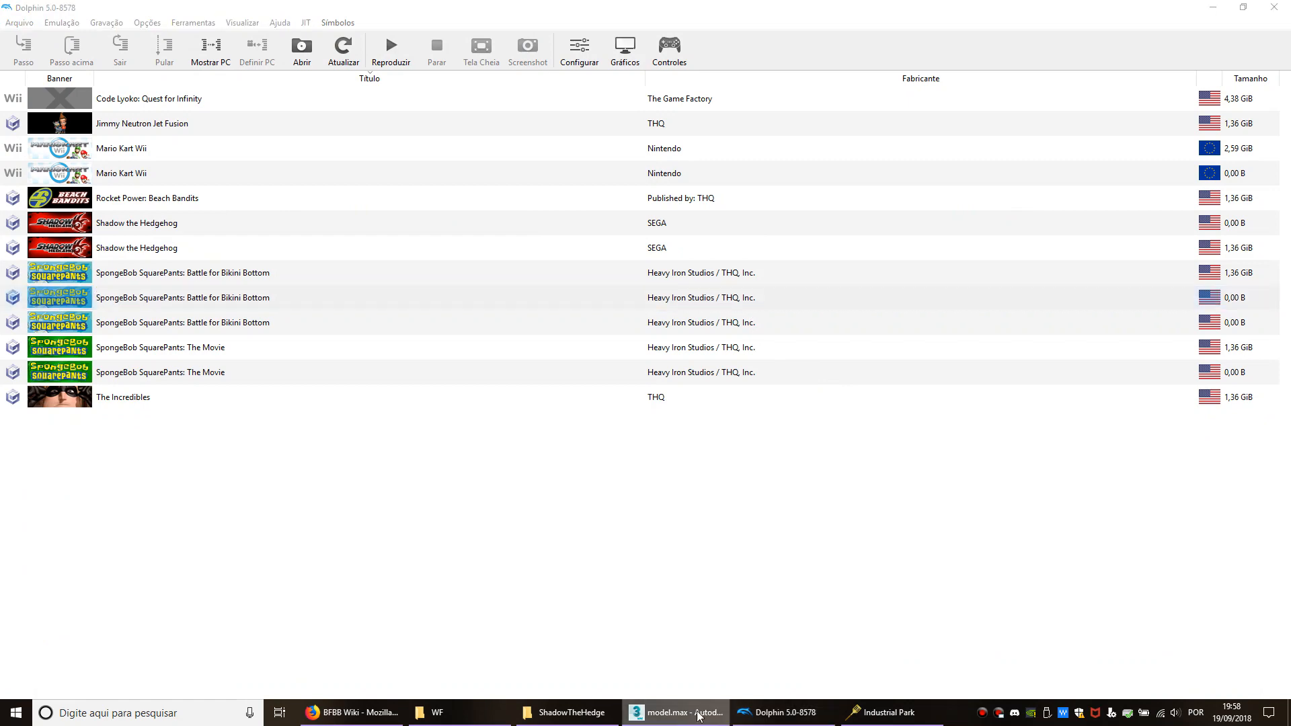
{"action": "left_click", "coordinate": [690, 715]}
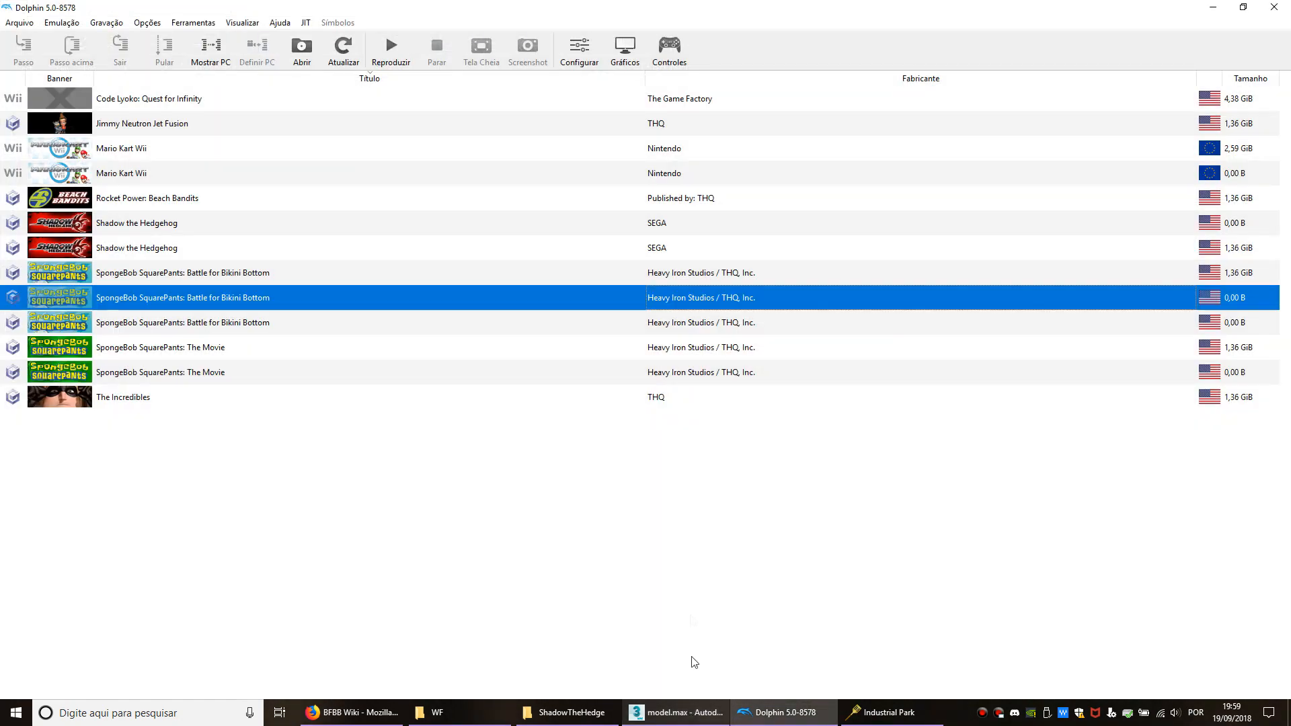
{"action": "double_click", "coordinate": [716, 299]}
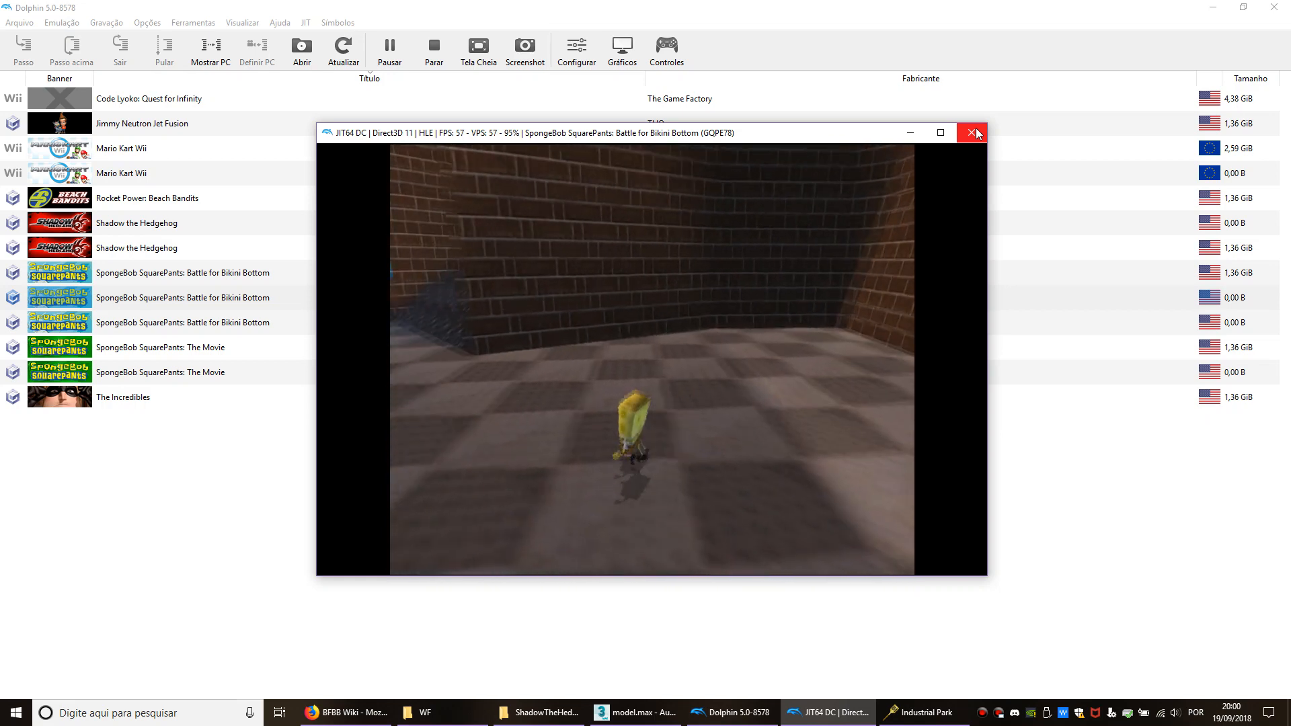
{"action": "left_click", "coordinate": [977, 132]}
{"action": "left_click", "coordinate": [628, 369]}
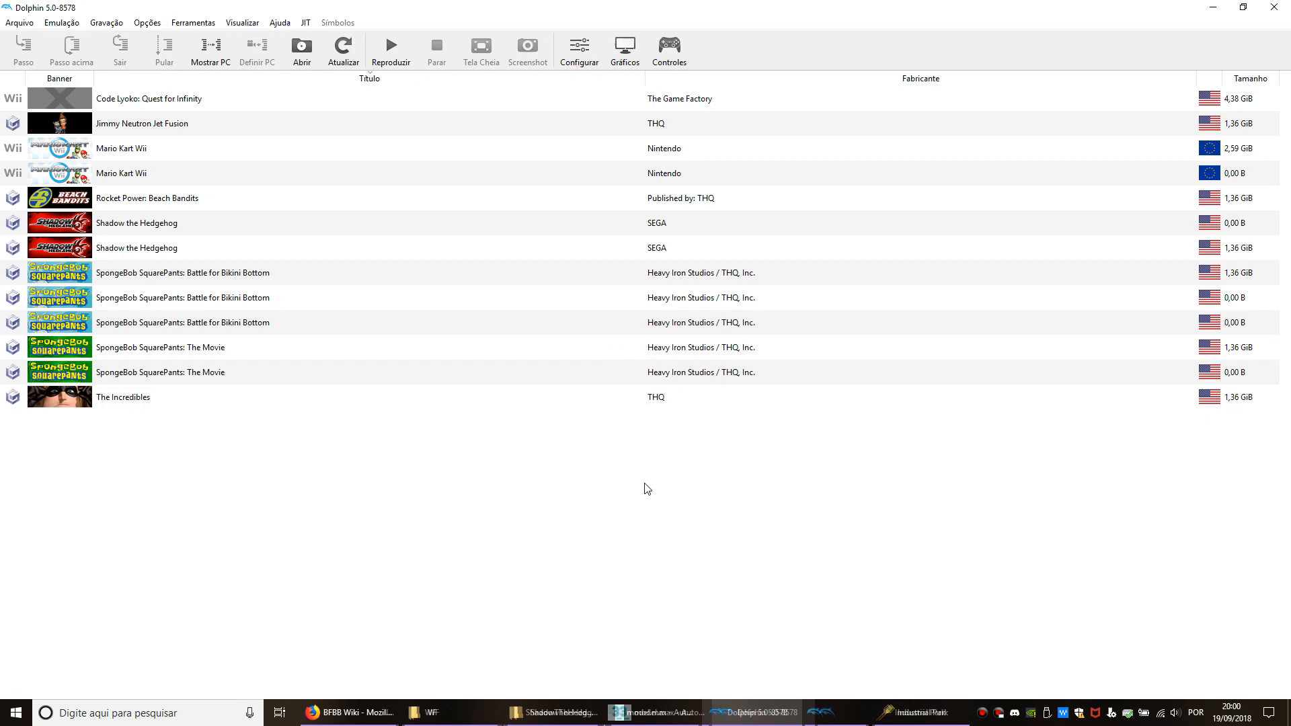
Step: Switch to 3ds Max and examine the whole level model in model.max from the perspective view
{"action": "left_click", "coordinate": [683, 712]}
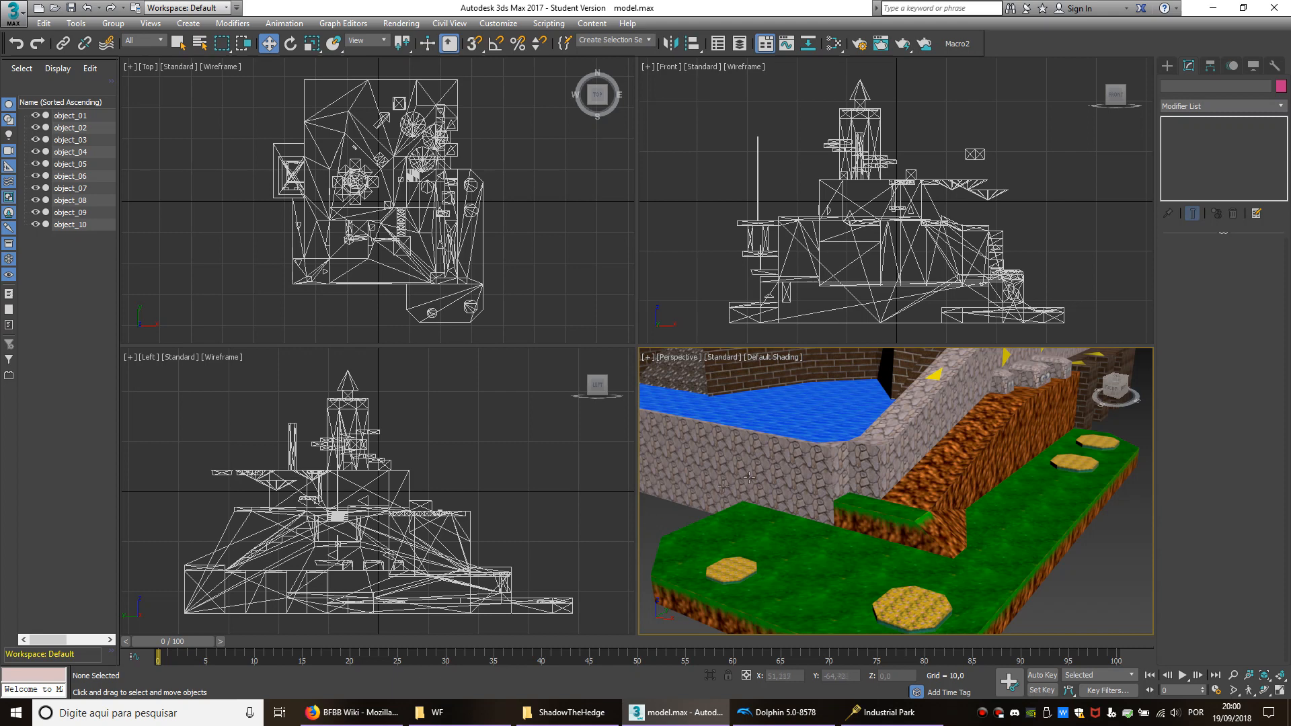
{"action": "middle_click_drag", "start_coordinate": [923, 490], "coordinate": [935, 516]}
{"action": "scroll", "coordinate": [935, 516], "scroll_direction": "down", "scroll_amount": 5}
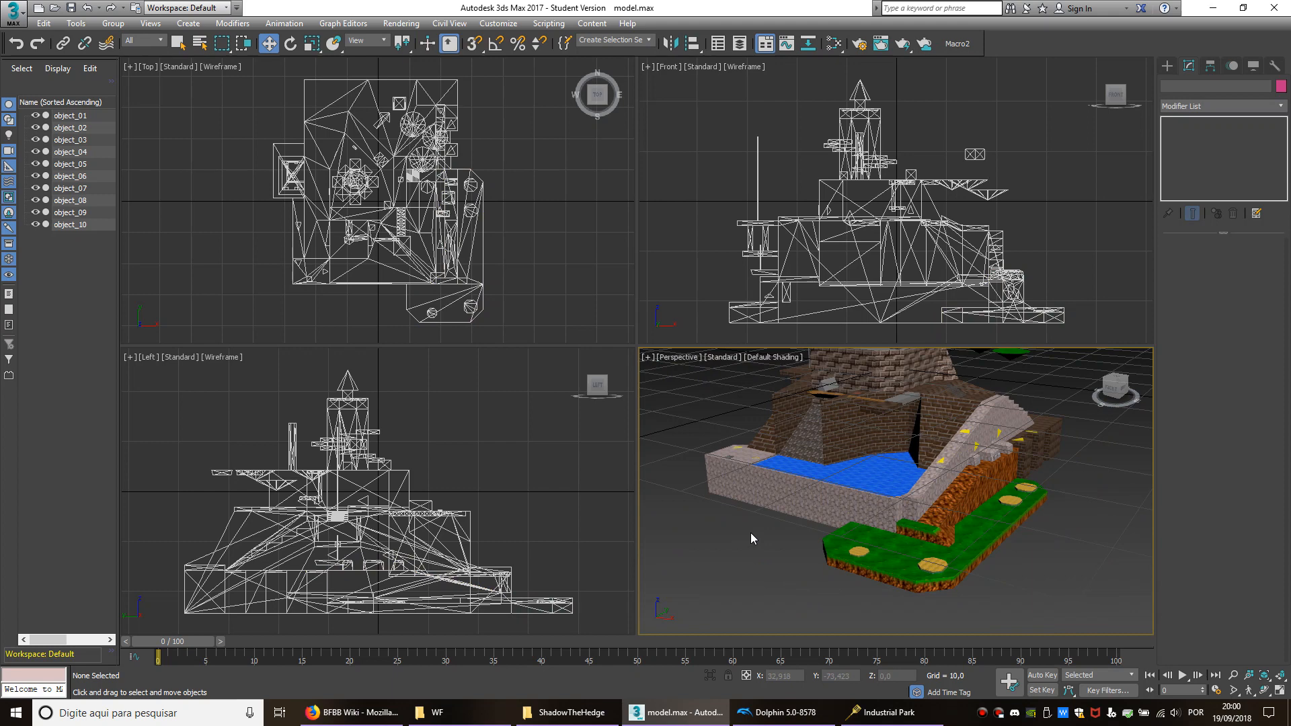
{"action": "middle_click_drag", "start_coordinate": [751, 533], "coordinate": [747, 569]}
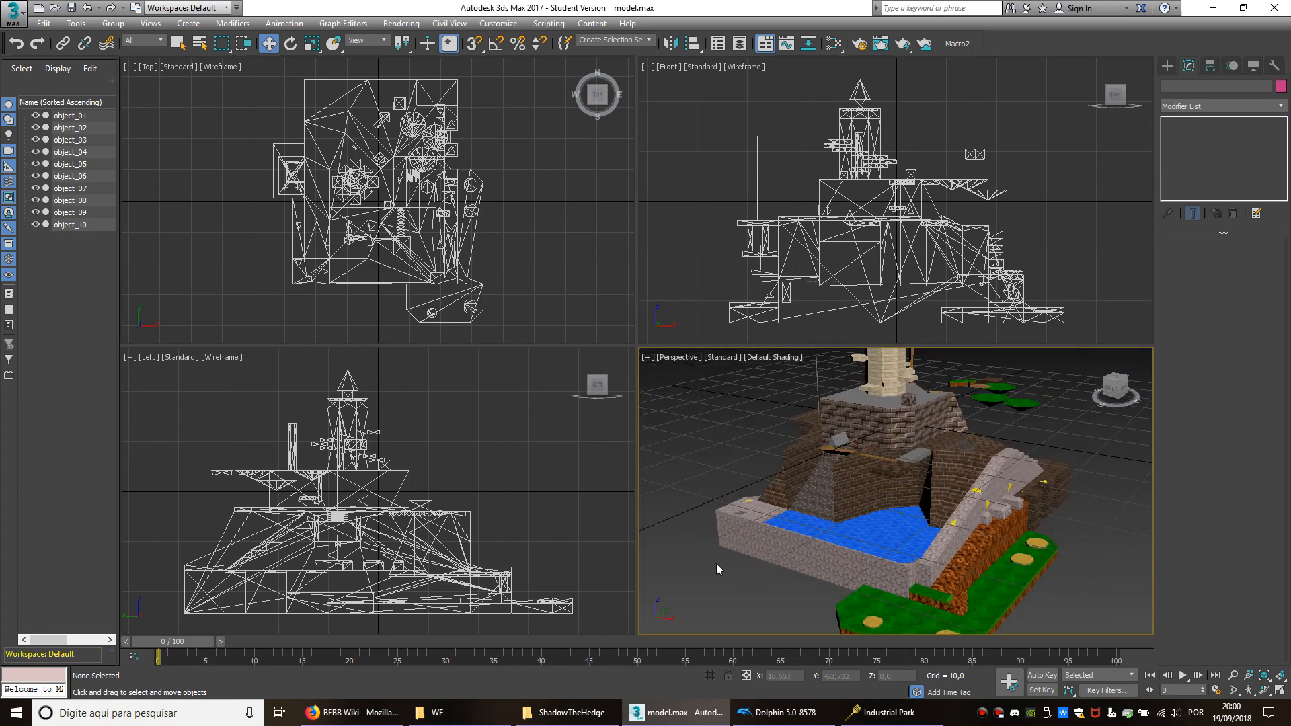